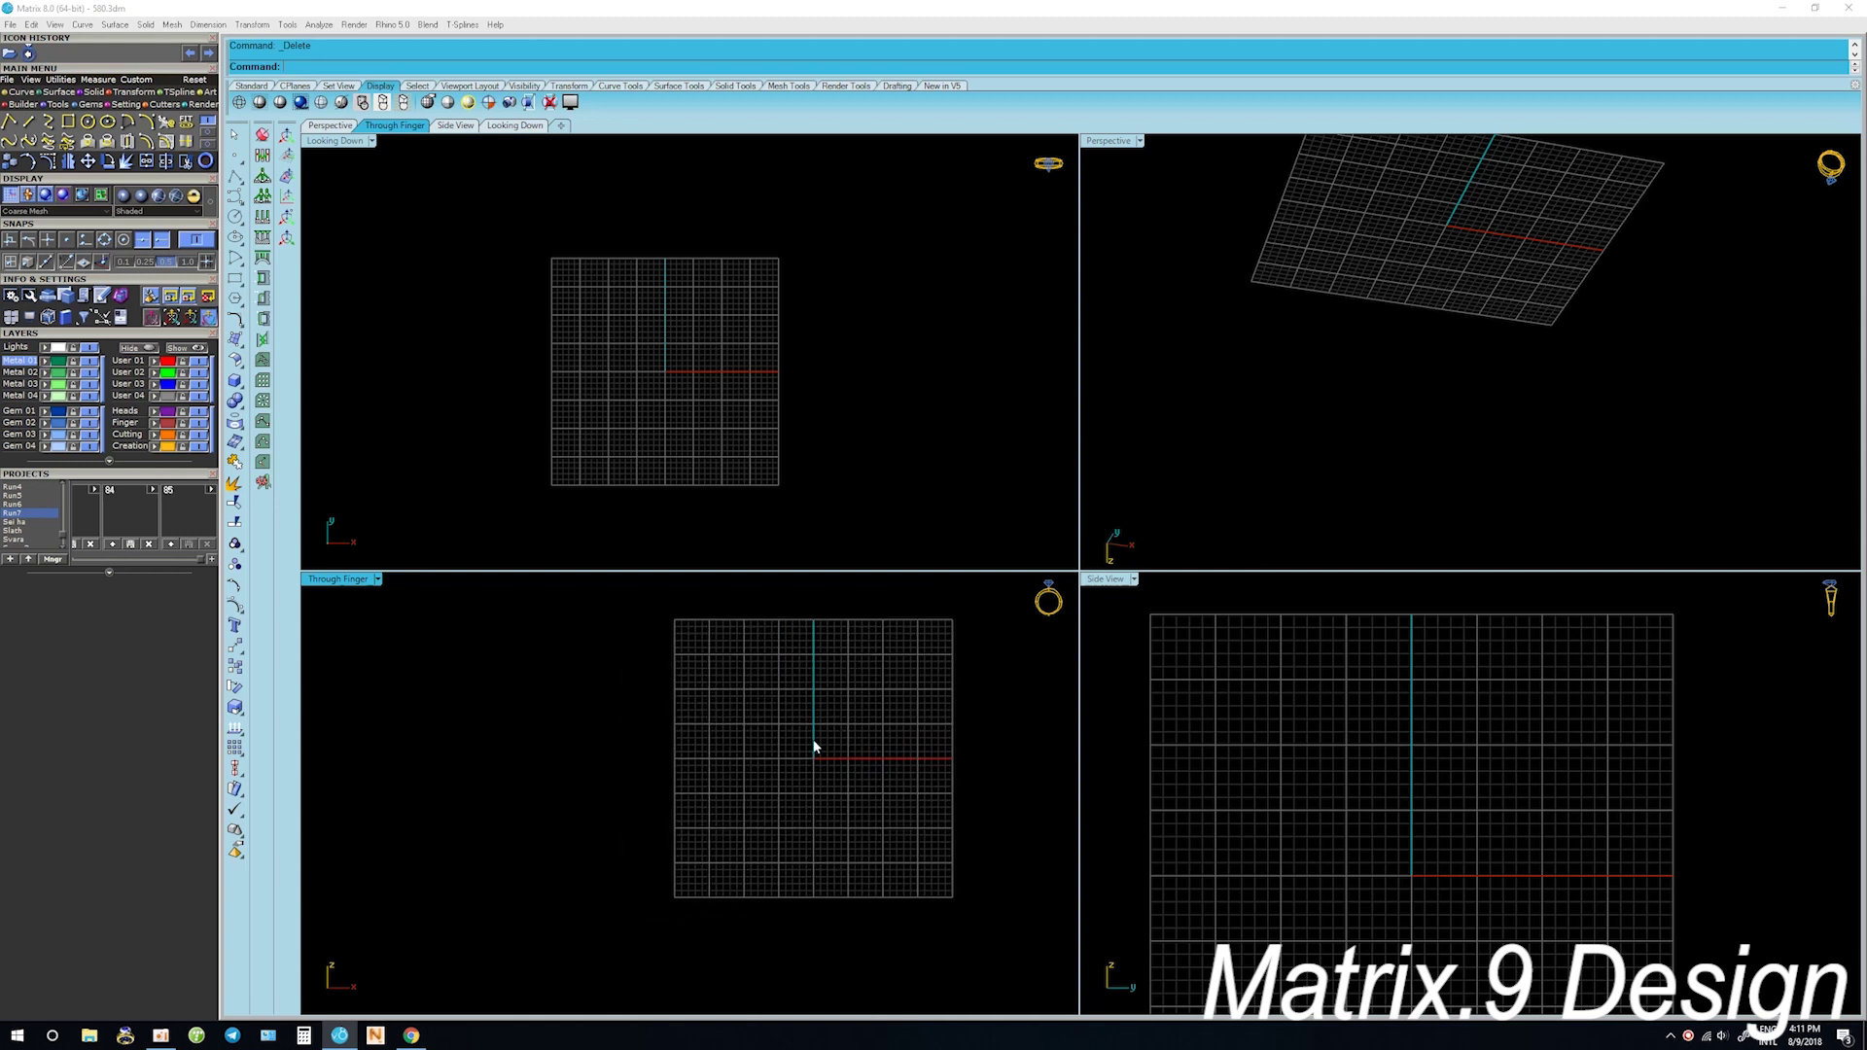
Draw a circle centred at the finger-view origin and select it
{"action": "type", "text": "circle"}
{"action": "key", "text": "Return"}
{"action": "left_click", "coordinate": [814, 758]}
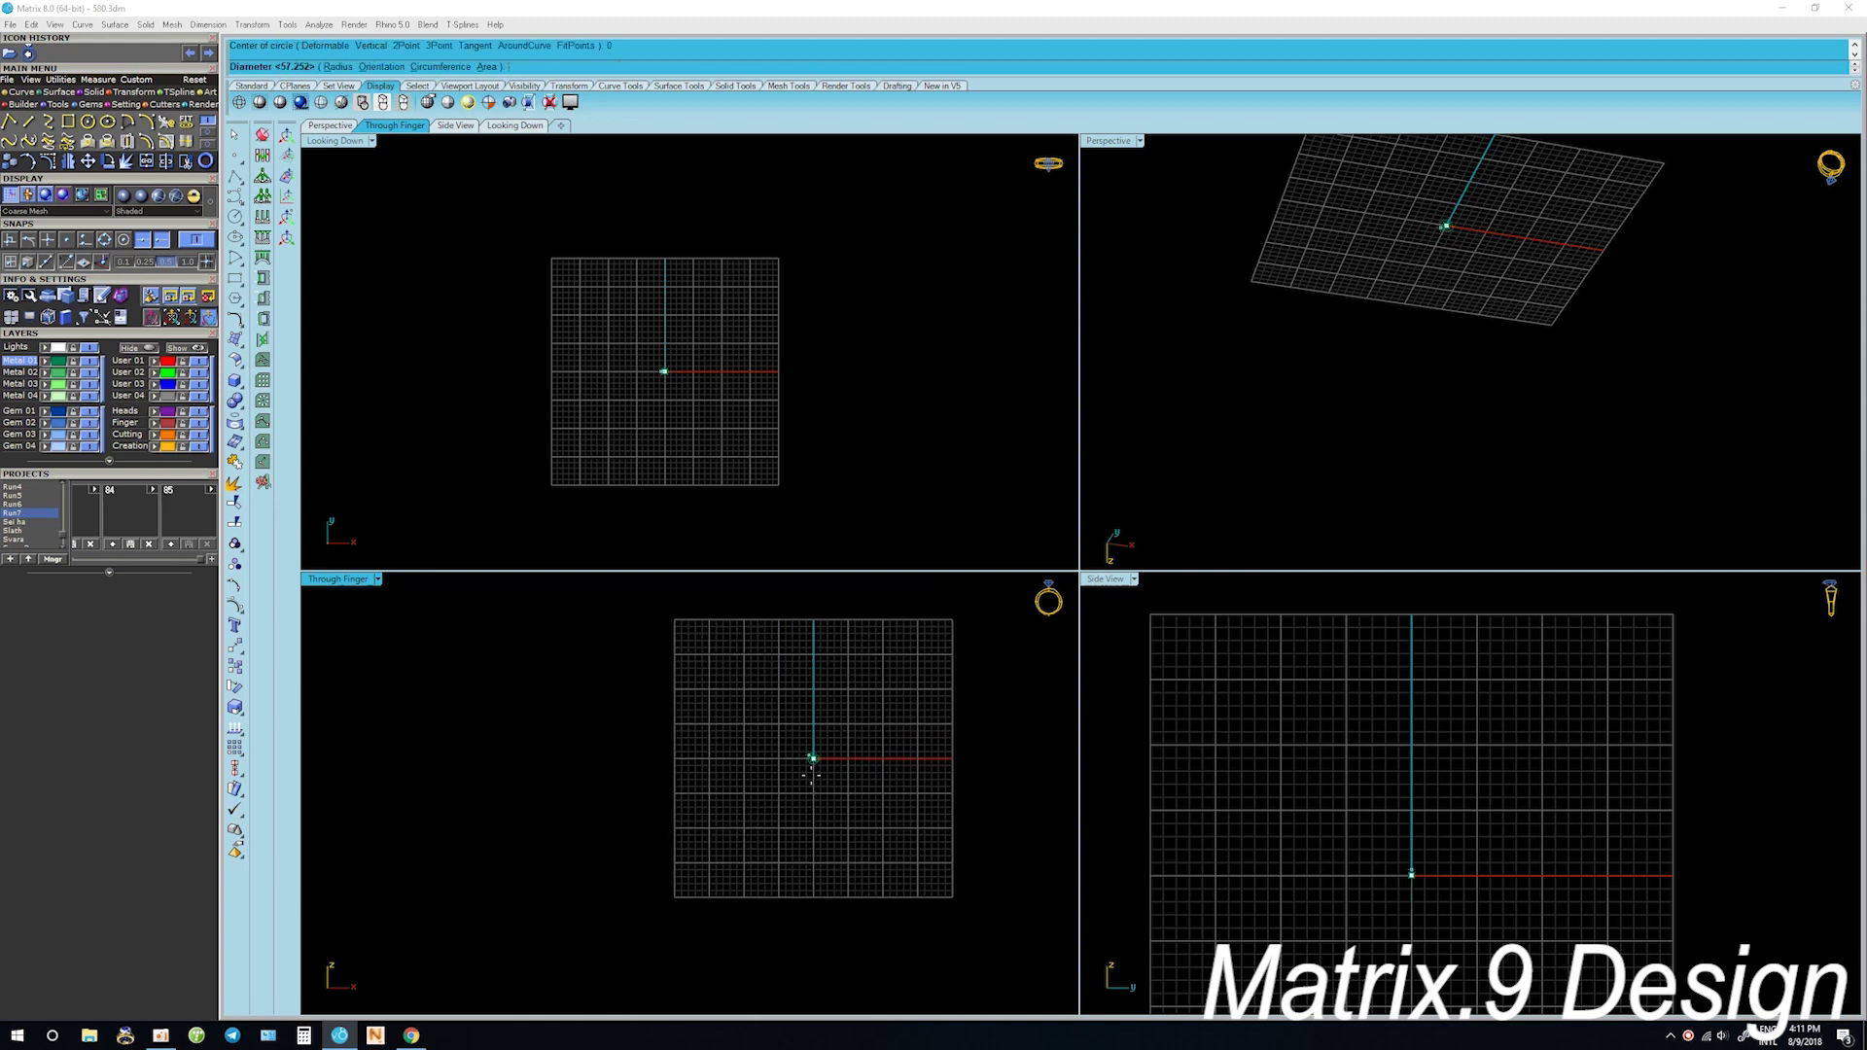
{"action": "left_click", "coordinate": [803, 934]}
{"action": "right_click_drag", "start_coordinate": [873, 918], "coordinate": [805, 958]}
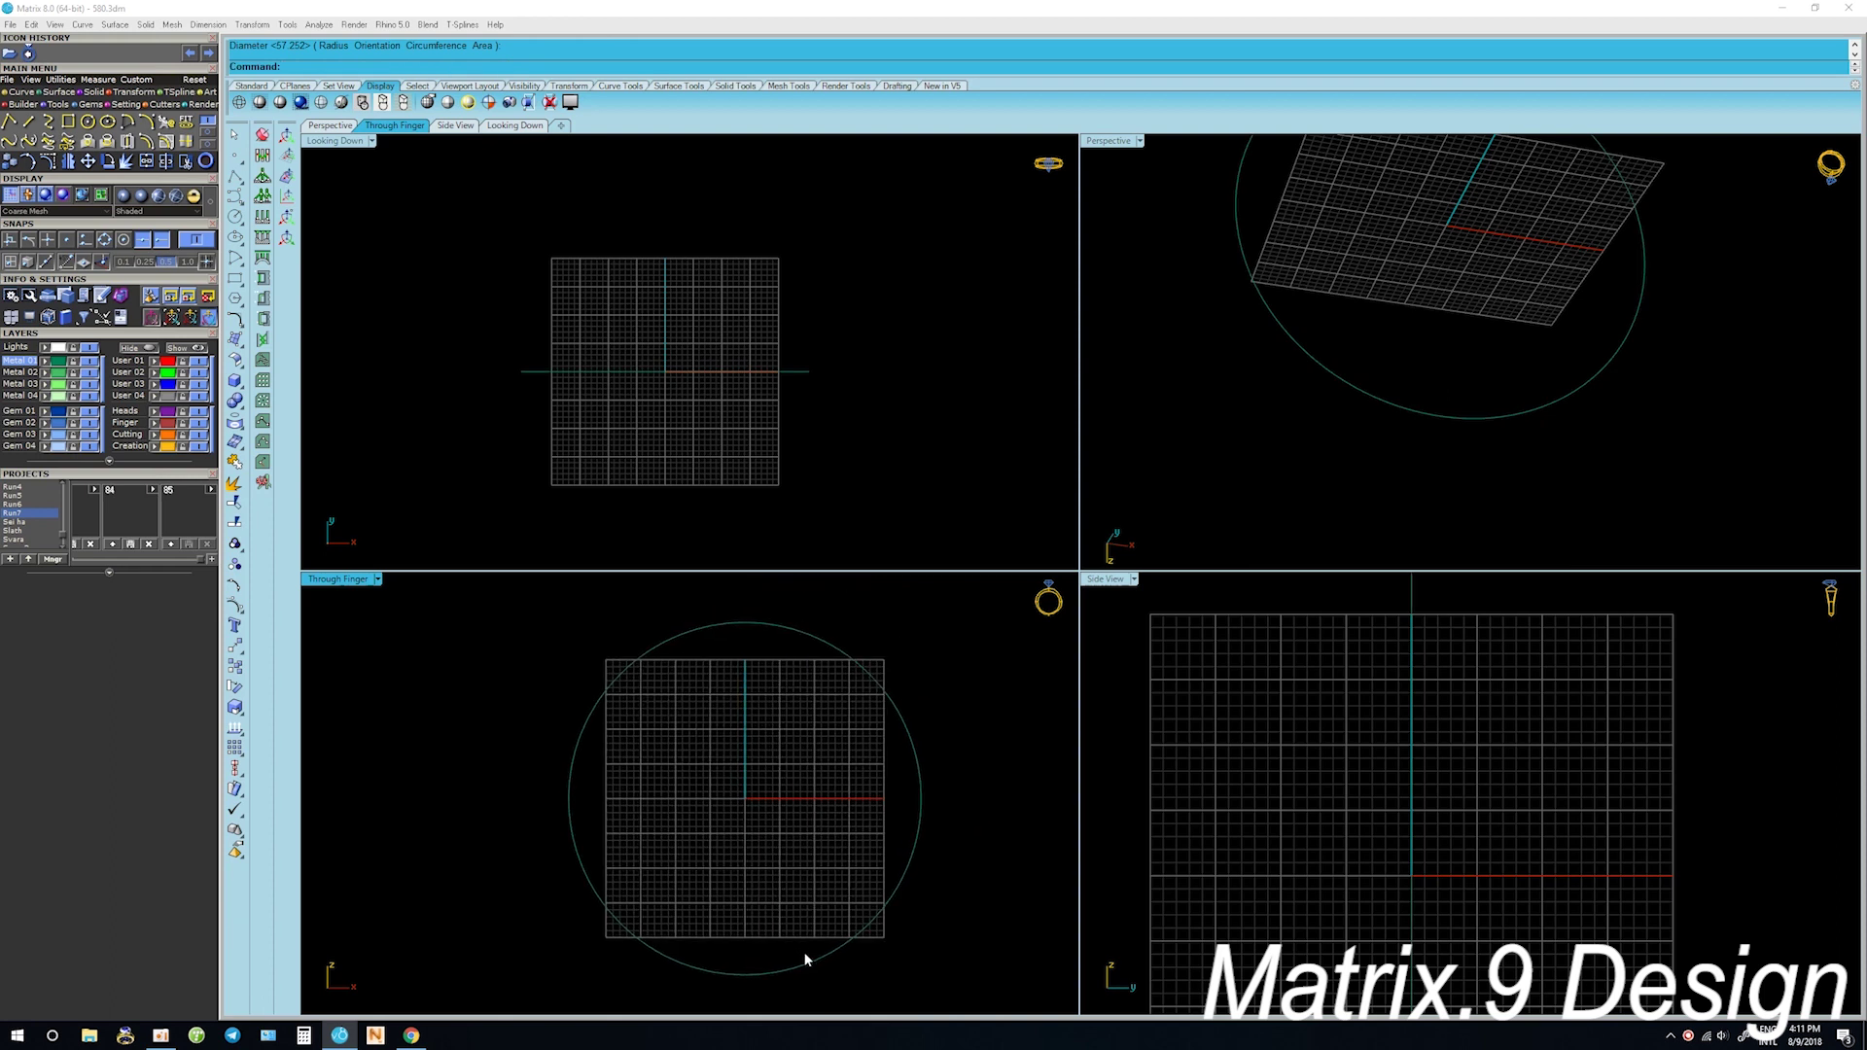
{"action": "left_click", "coordinate": [809, 971]}
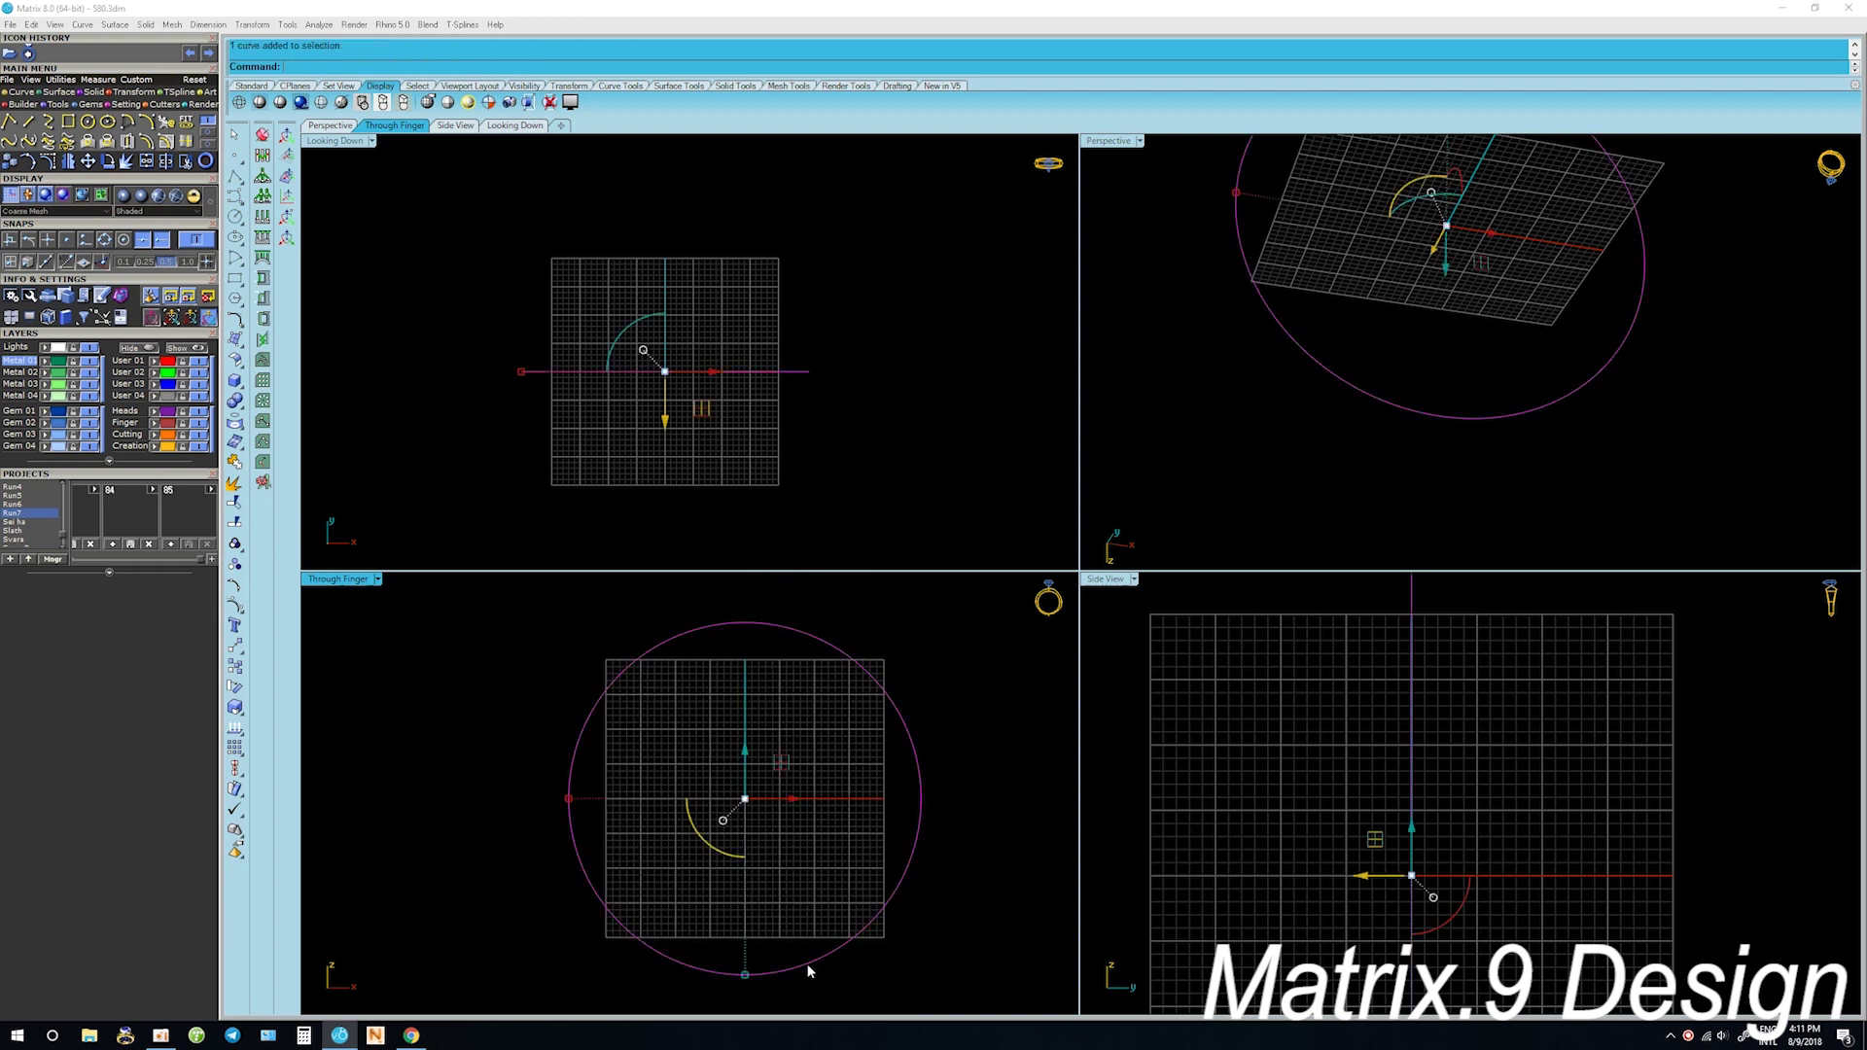
{"action": "right_click_drag", "start_coordinate": [804, 912], "coordinate": [786, 908]}
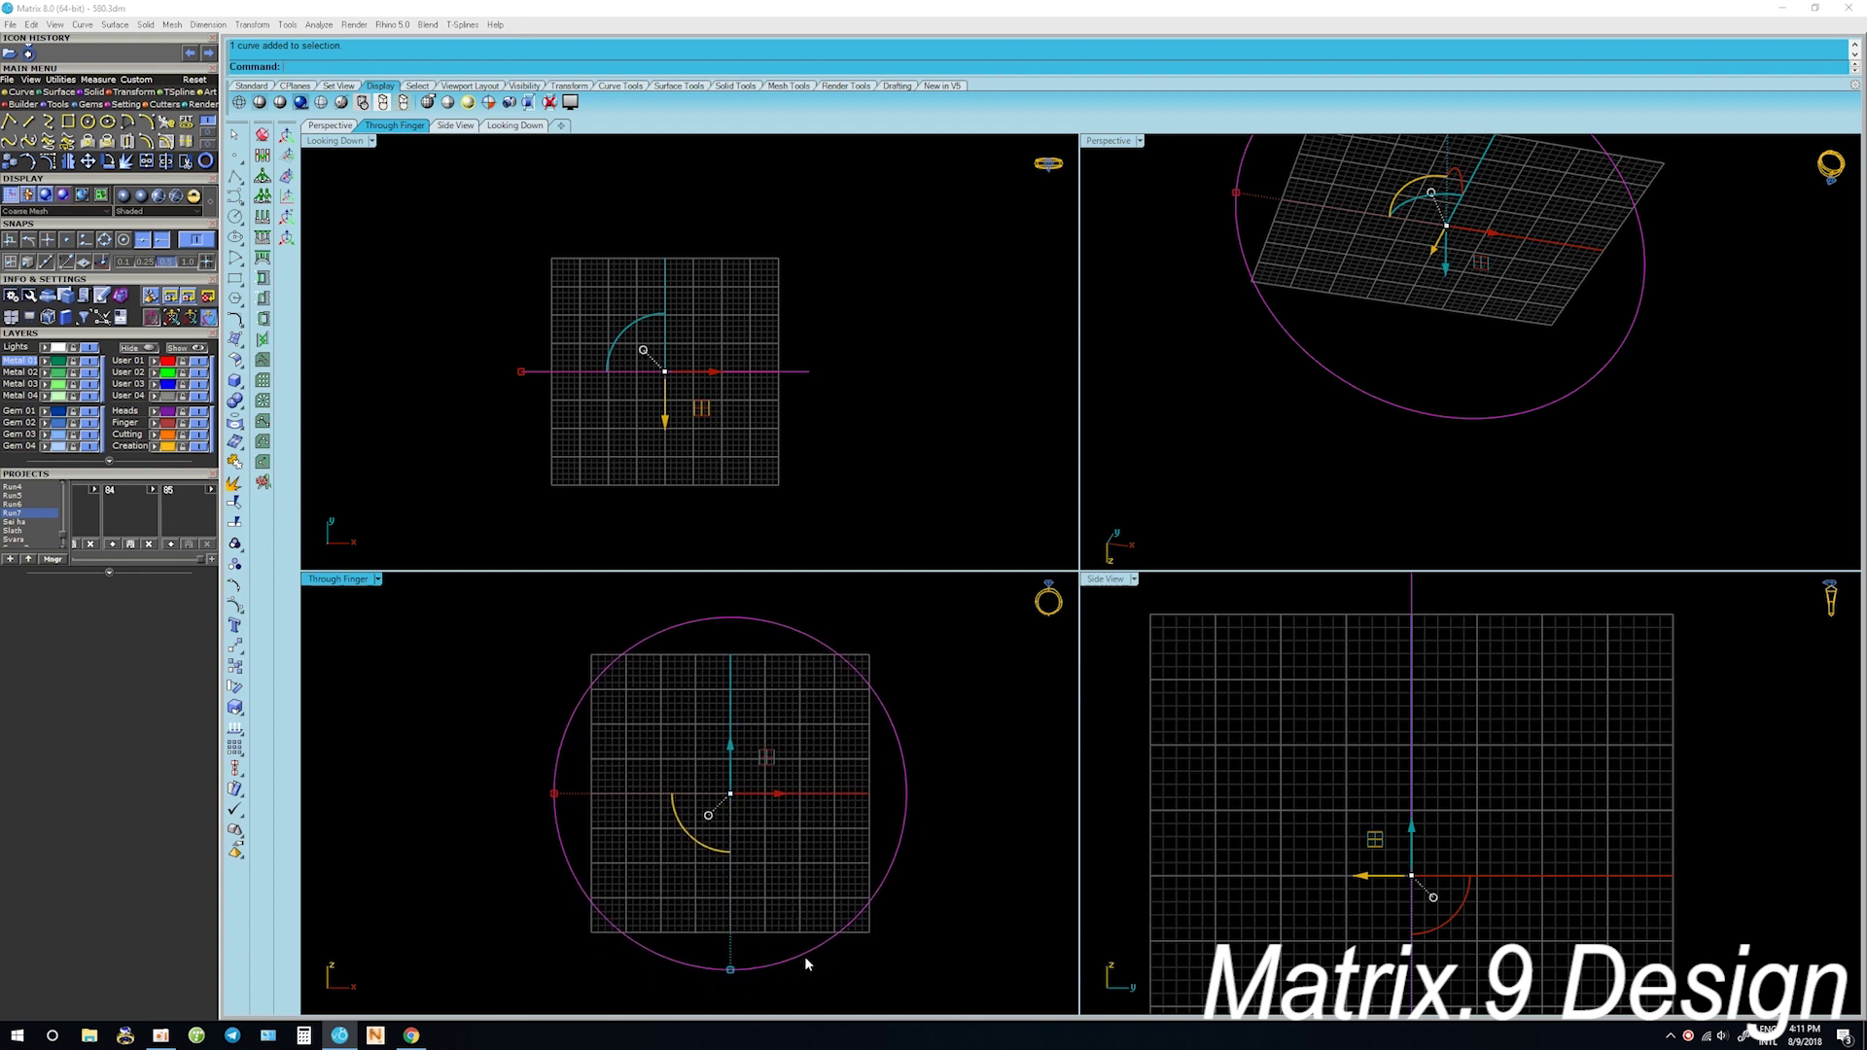
Start a dimension command and place a first point at the grid edge
{"action": "type", "text": "dim"}
{"action": "key", "text": "Return"}
{"action": "key", "text": "alt+space"}
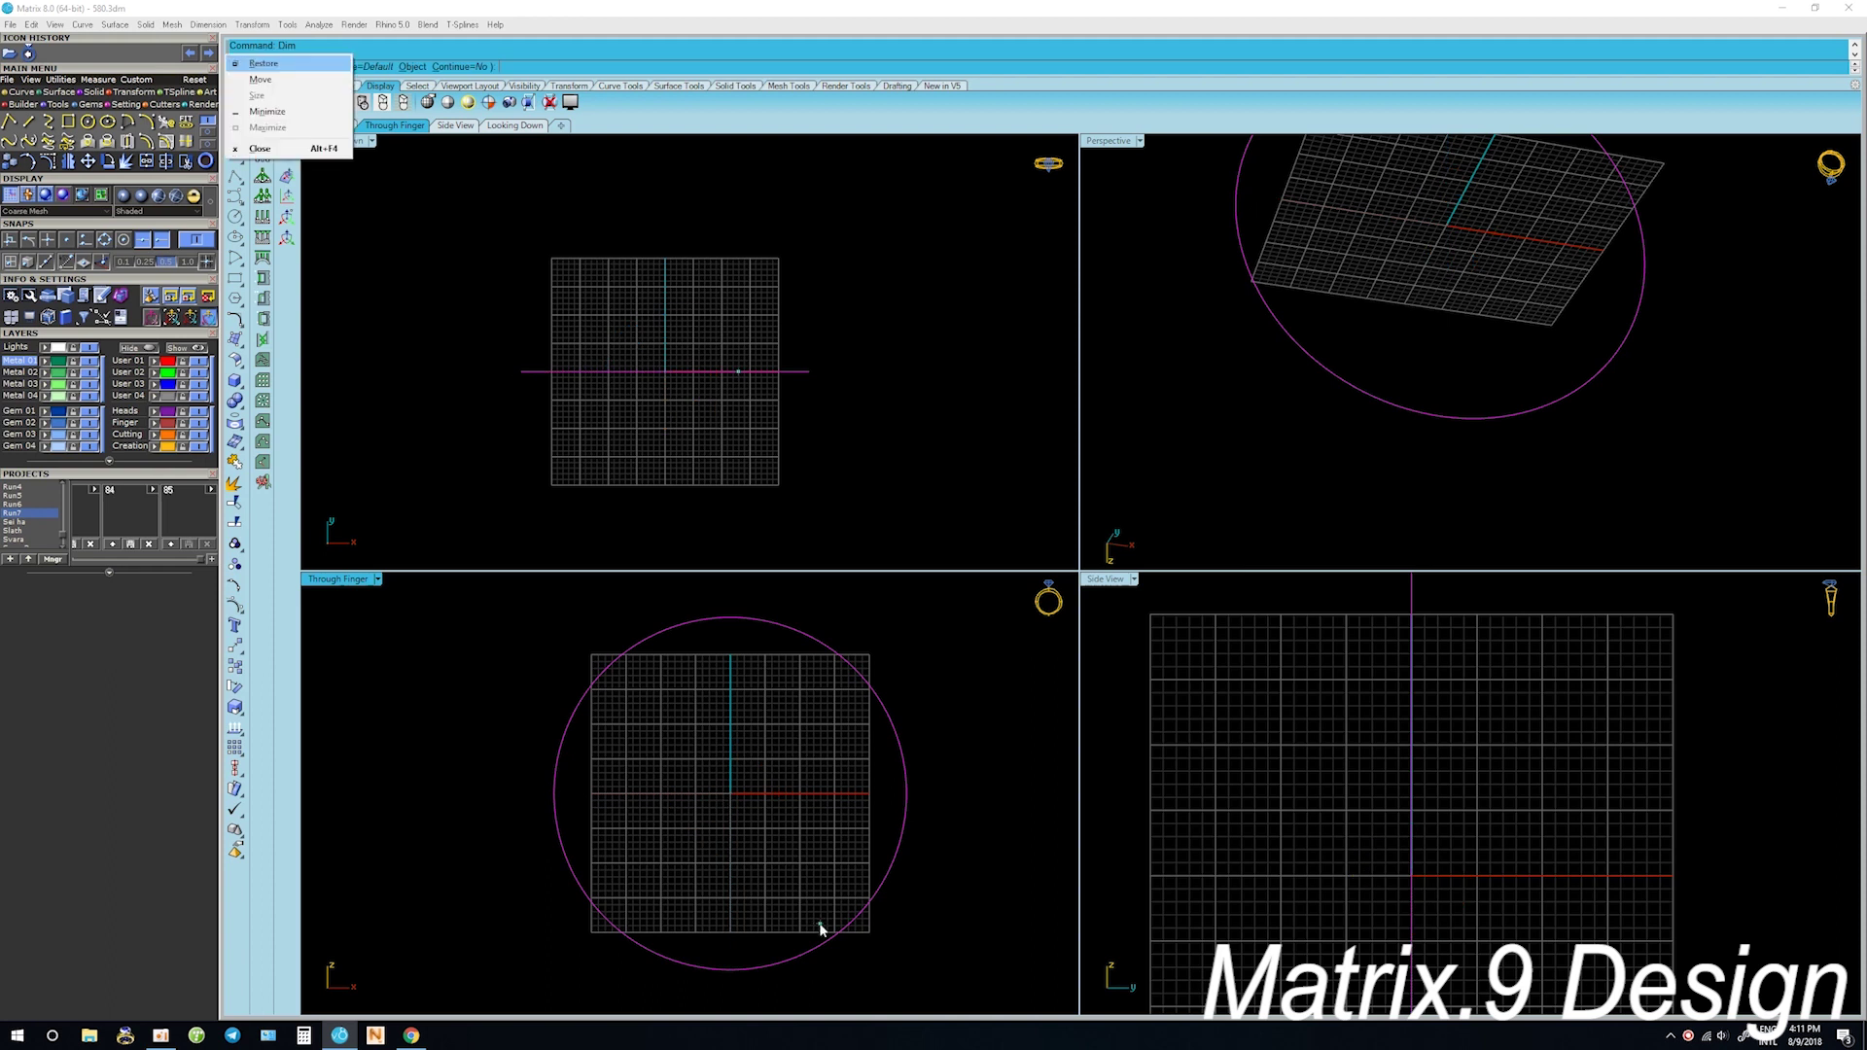
{"action": "key", "text": "Escape"}
{"action": "left_click", "coordinate": [869, 794]}
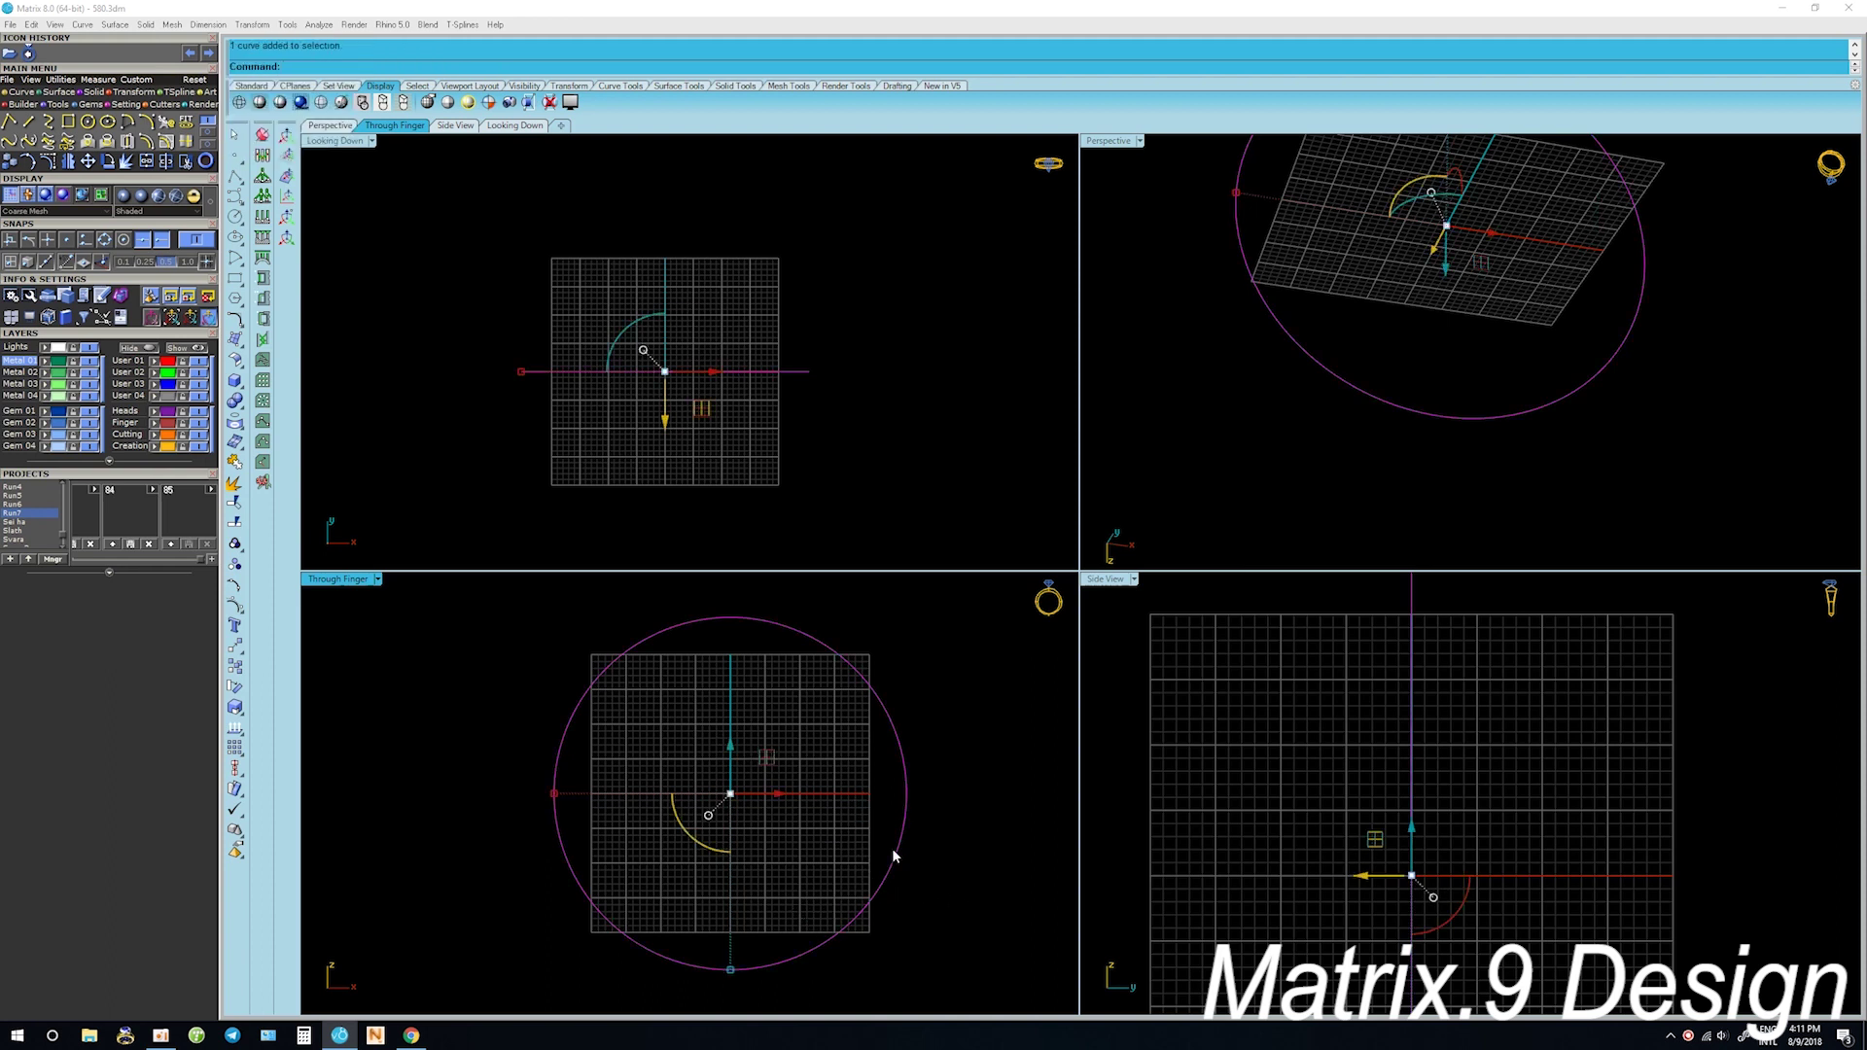
{"action": "type", "text": "Simse"}
{"action": "key", "text": "Return"}
Reselect the ring circle and start a DimDiameter dimension on it
{"action": "type", "text": "im"}
{"action": "key", "text": "Return"}
{"action": "key", "text": "Escape"}
{"action": "left_click", "coordinate": [896, 855]}
{"action": "type", "text": "mDiameter"}
{"action": "key", "text": "Return"}
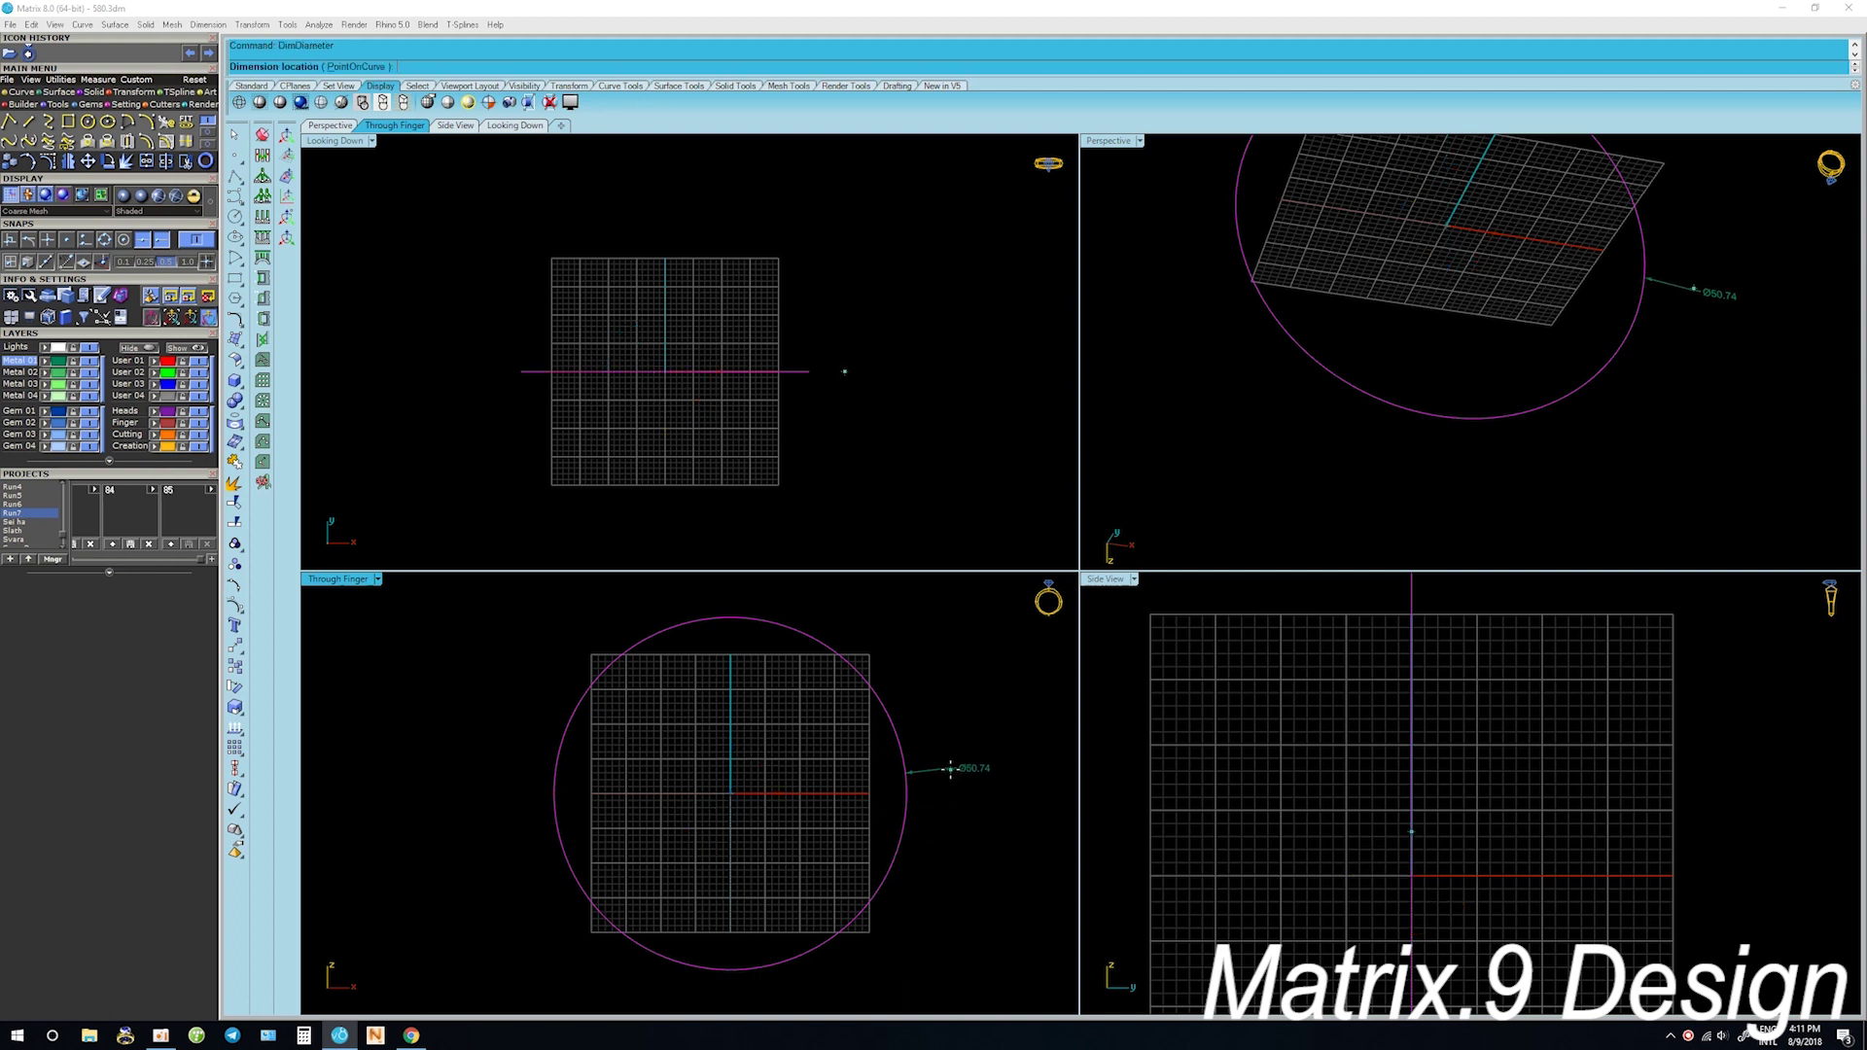
Place the Ø50.74 diameter label and enlarge the circle to about 53.26 across
{"action": "left_click", "coordinate": [950, 768]}
{"action": "right_click_drag", "start_coordinate": [888, 846], "coordinate": [846, 796]}
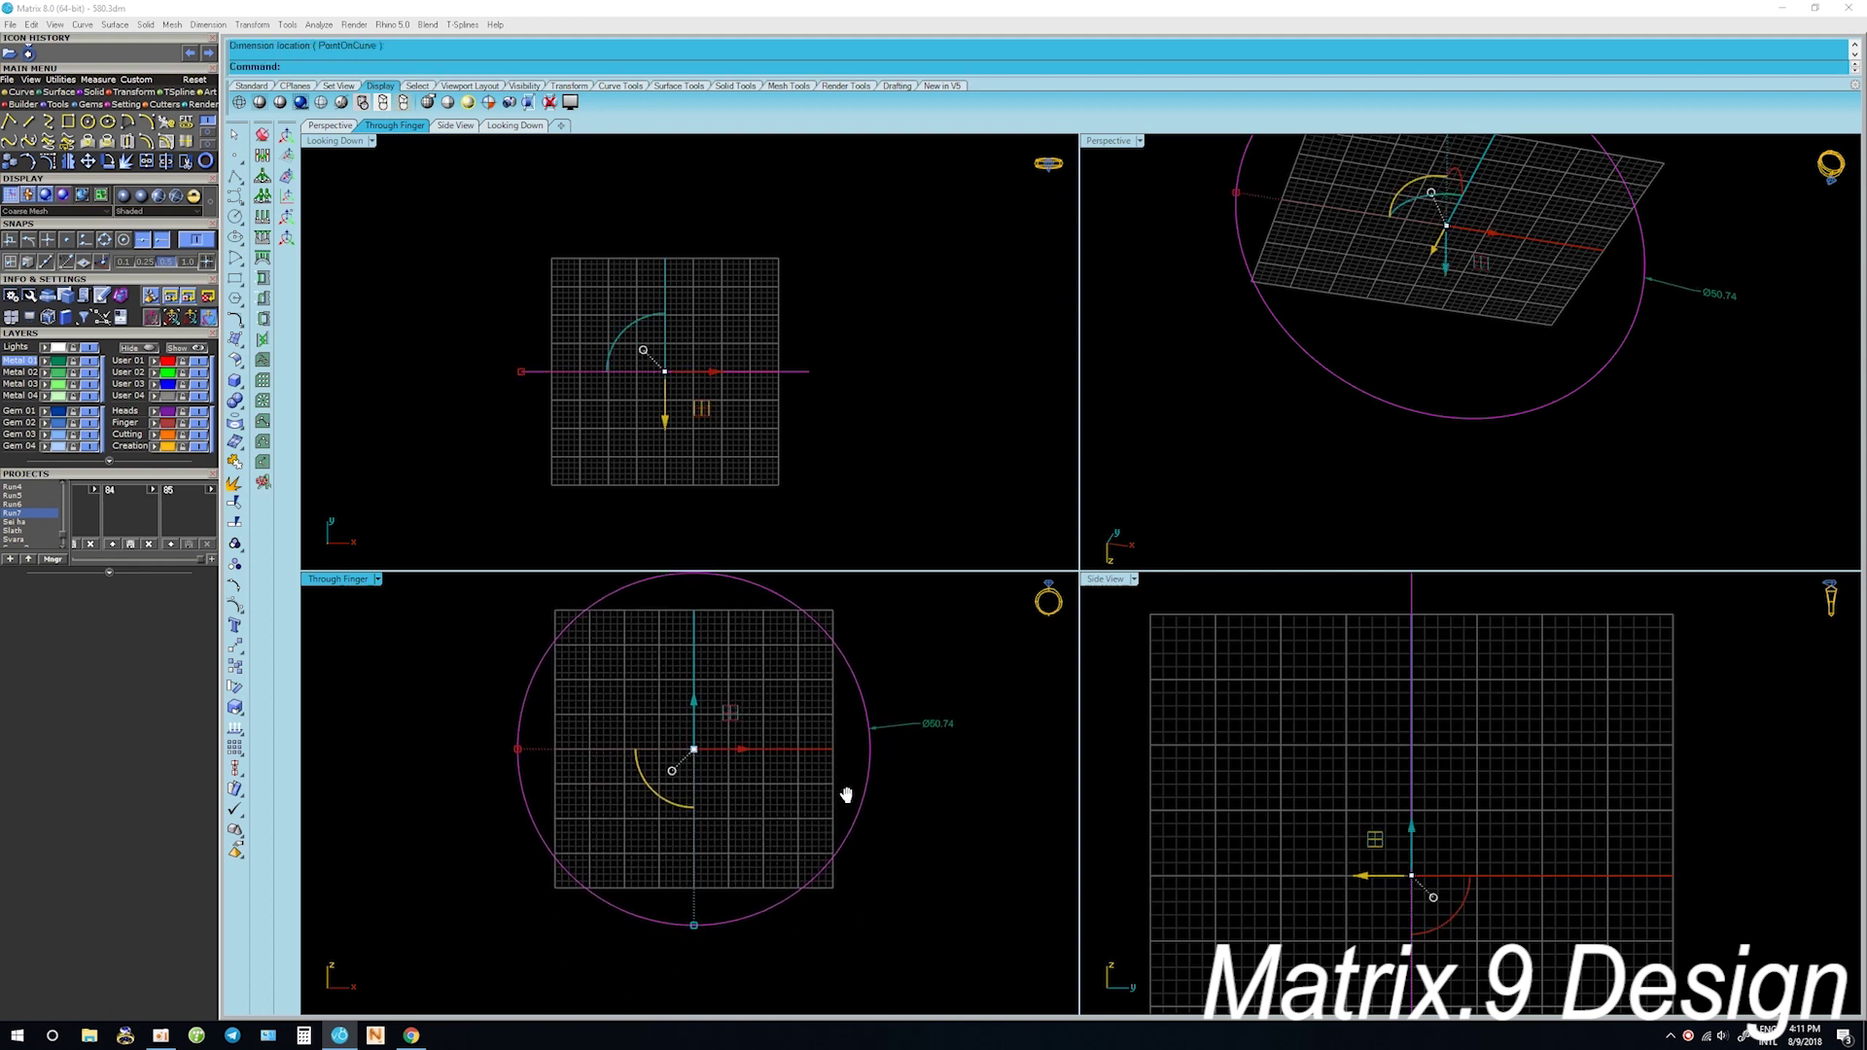
{"action": "left_click", "coordinate": [860, 897]}
{"action": "left_click_drag", "start_coordinate": [694, 927], "coordinate": [694, 942]}
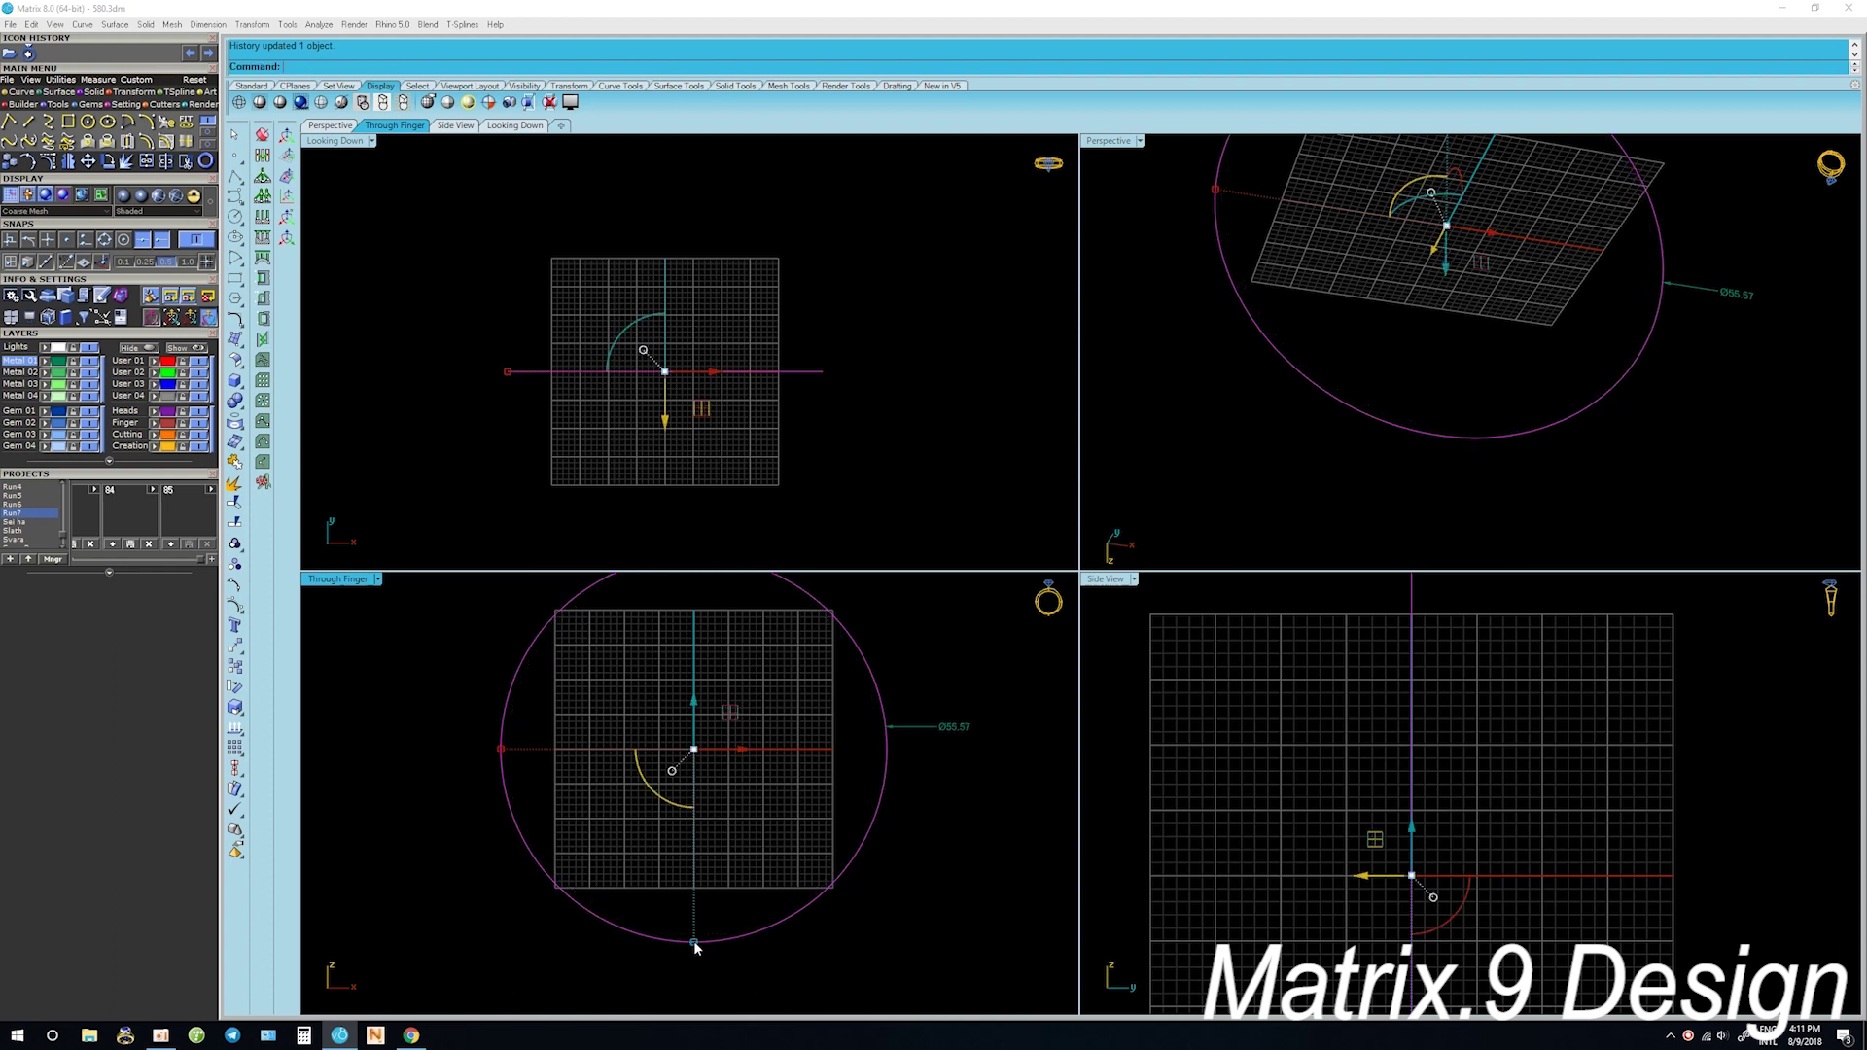
{"action": "scroll", "coordinate": [817, 919], "scroll_direction": "down", "scroll_amount": 2}
Add a vertical aligned dimension from the circle's bottom to its top
{"action": "left_click", "coordinate": [786, 924]}
{"action": "left_click", "coordinate": [778, 917]}
{"action": "left_click", "coordinate": [869, 933]}
{"action": "key", "text": "Return"}
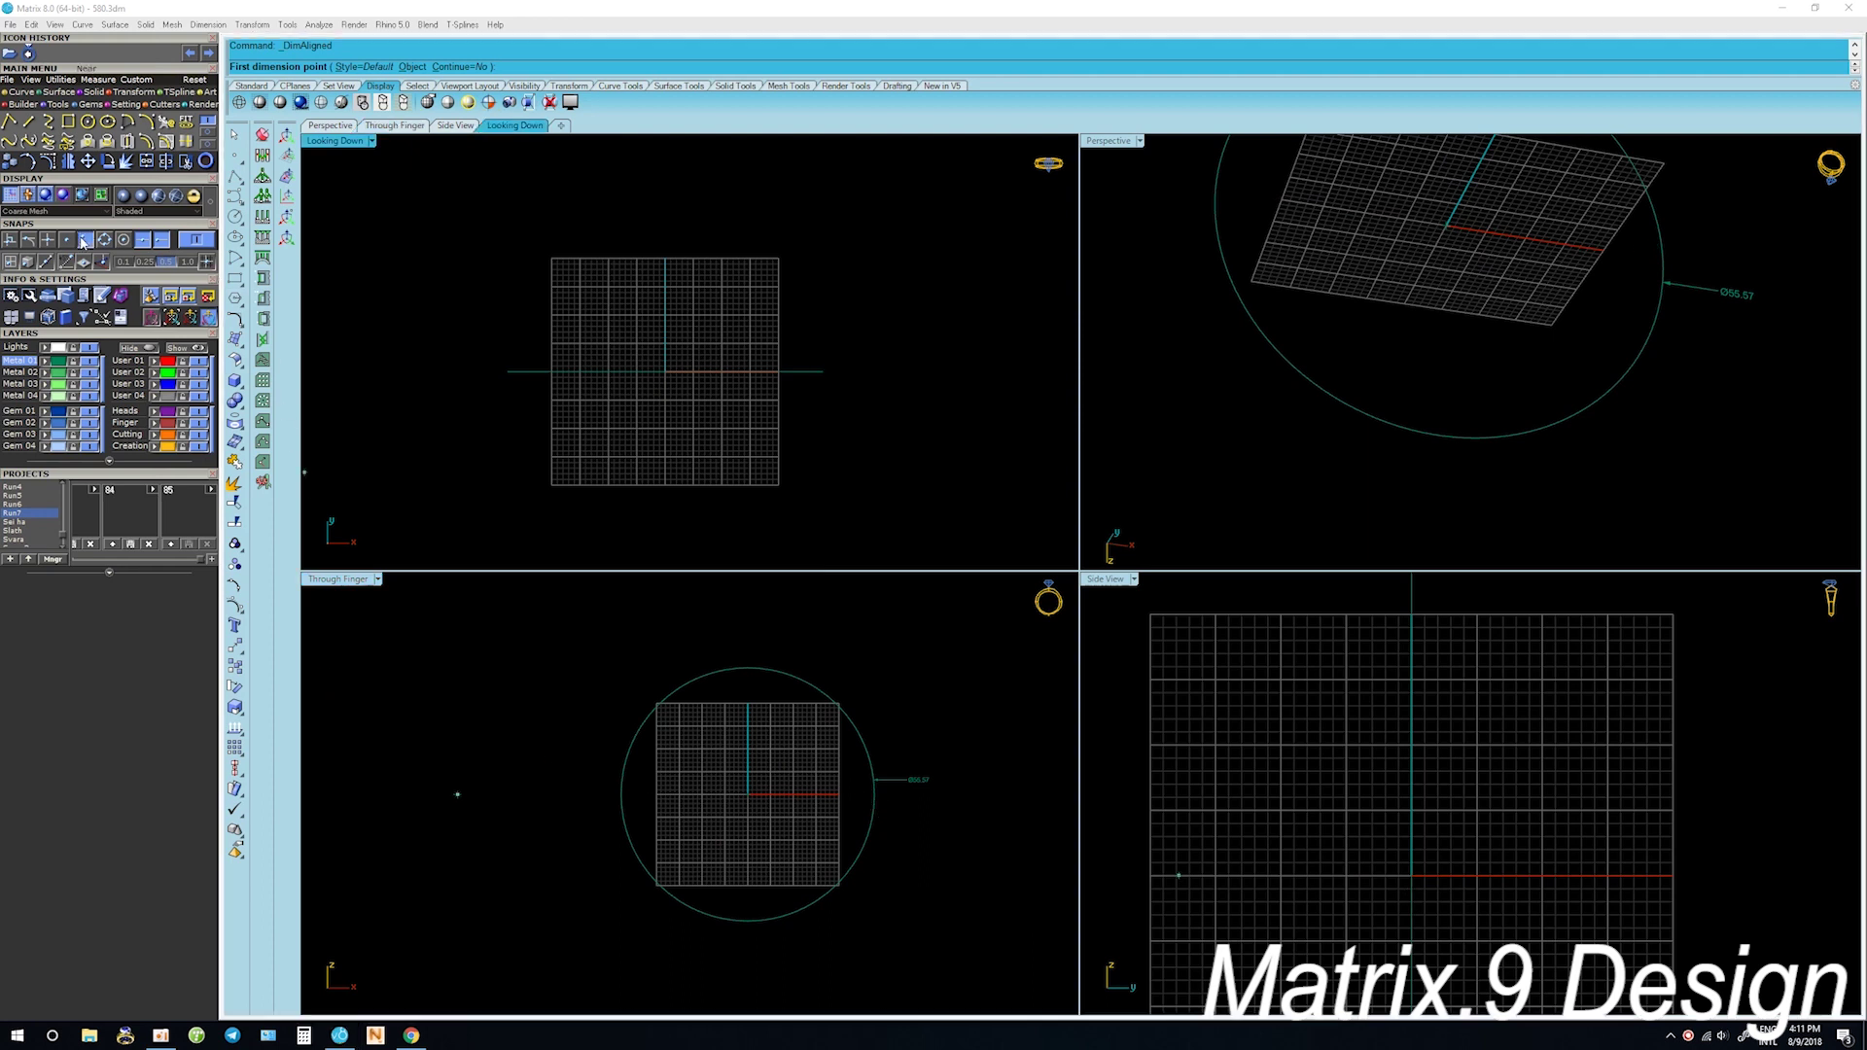
{"action": "left_click", "coordinate": [872, 794]}
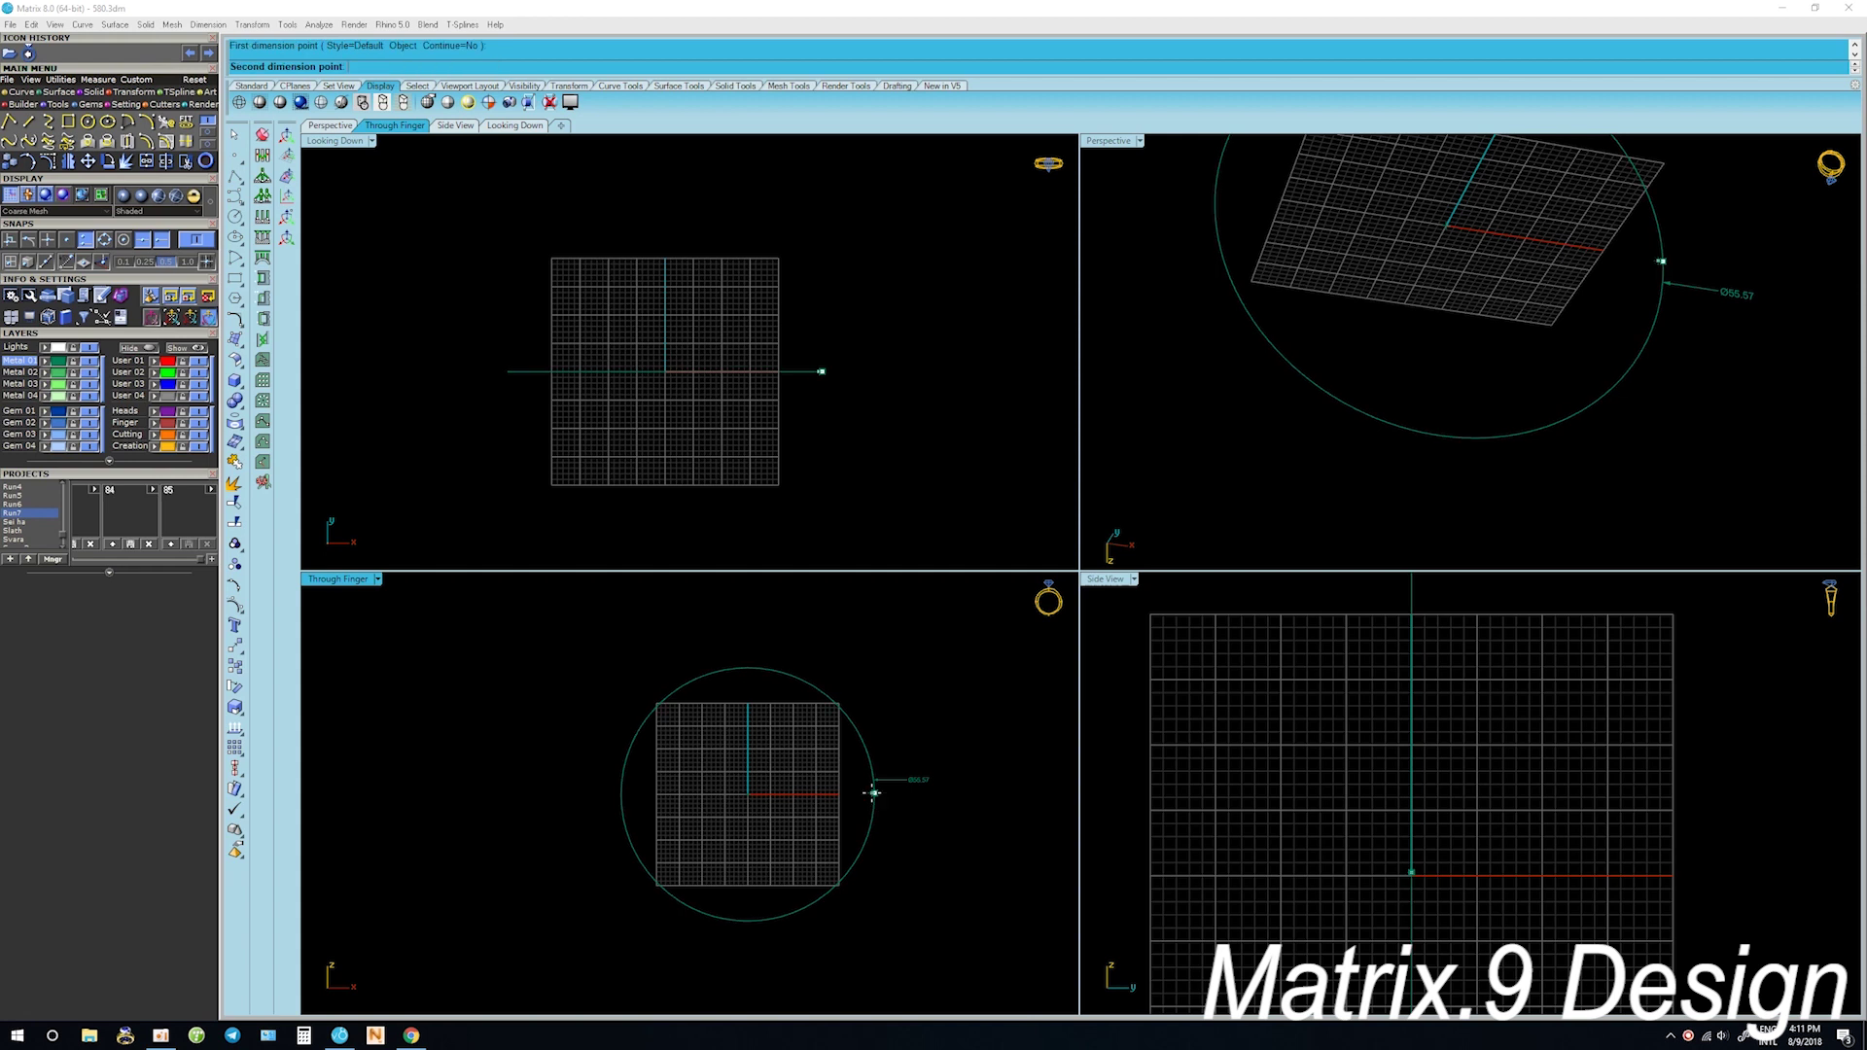
{"action": "left_click", "coordinate": [872, 794]}
{"action": "key", "text": "Return"}
{"action": "left_click", "coordinate": [748, 921]}
{"action": "left_click", "coordinate": [764, 666]}
{"action": "left_click", "coordinate": [970, 788]}
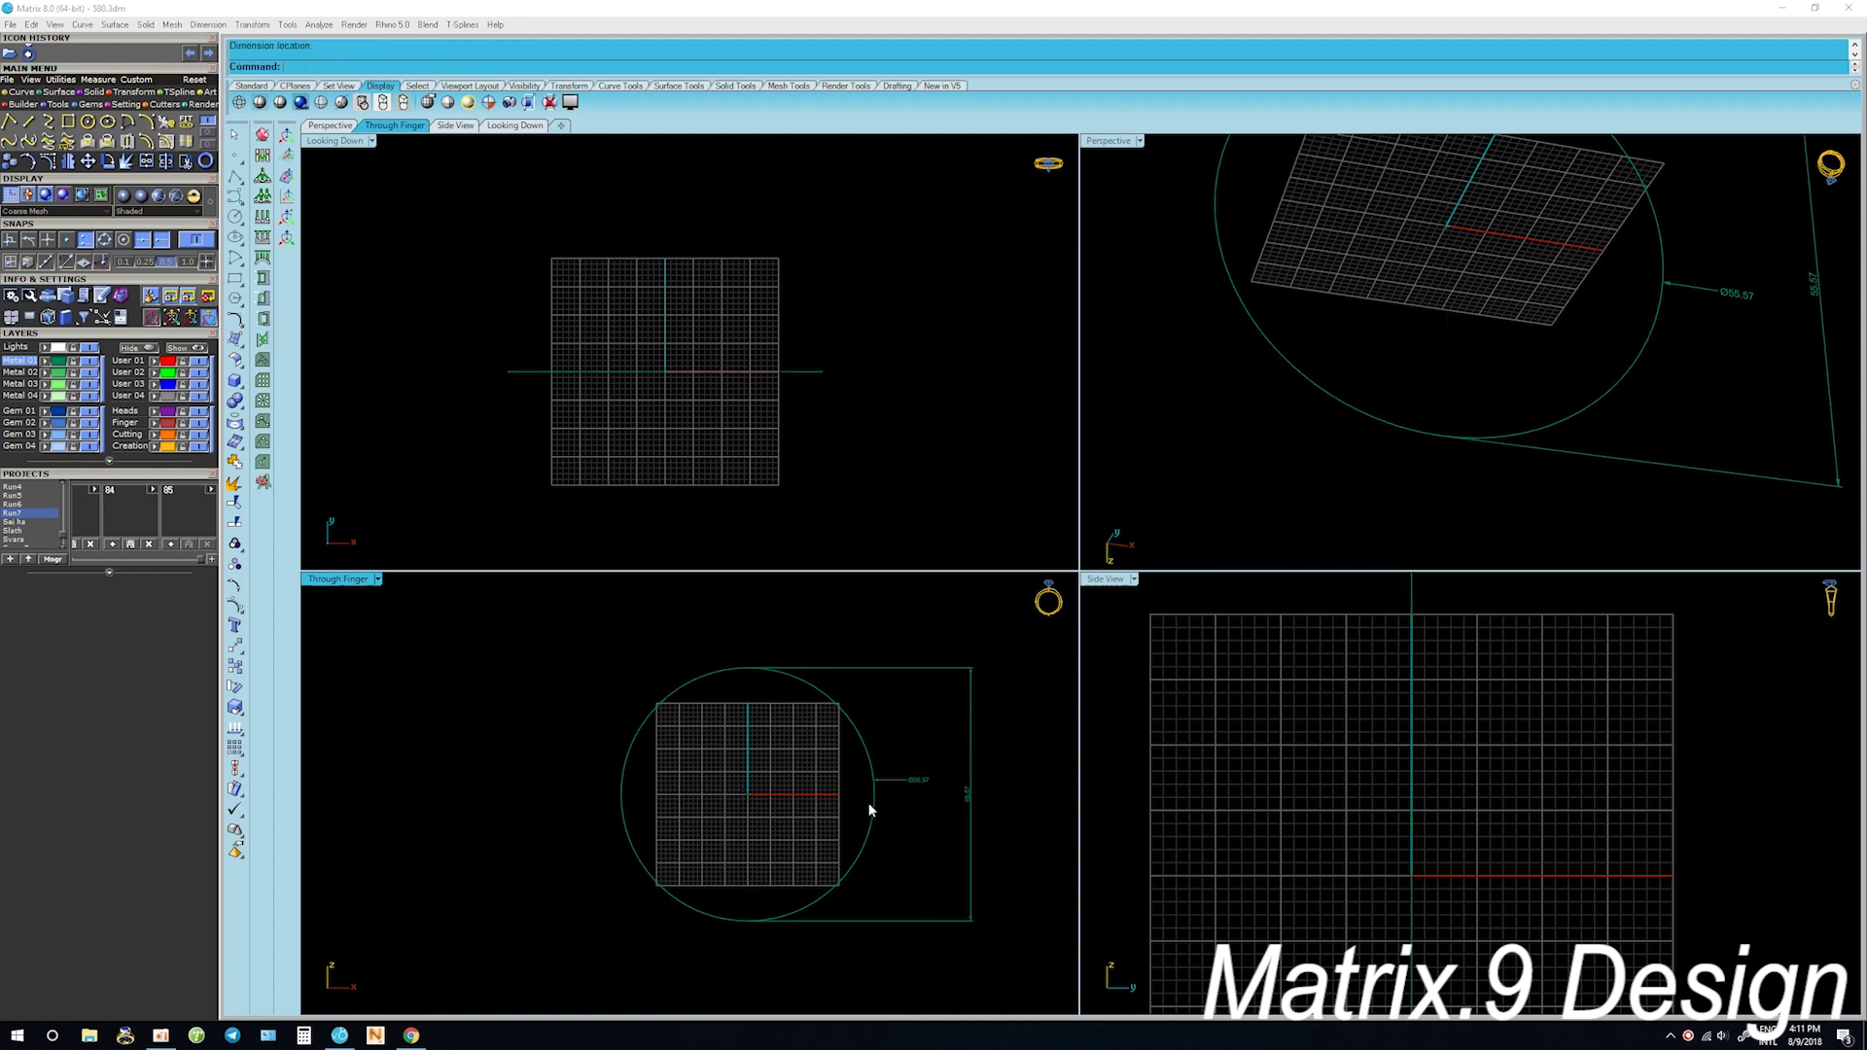
Resize the circle to about 50.57 across and delete the diameter dimension
{"action": "left_click", "coordinate": [867, 845]}
{"action": "left_click_drag", "start_coordinate": [747, 918], "coordinate": [749, 918]}
{"action": "scroll", "coordinate": [860, 837], "scroll_direction": "up", "scroll_amount": 2}
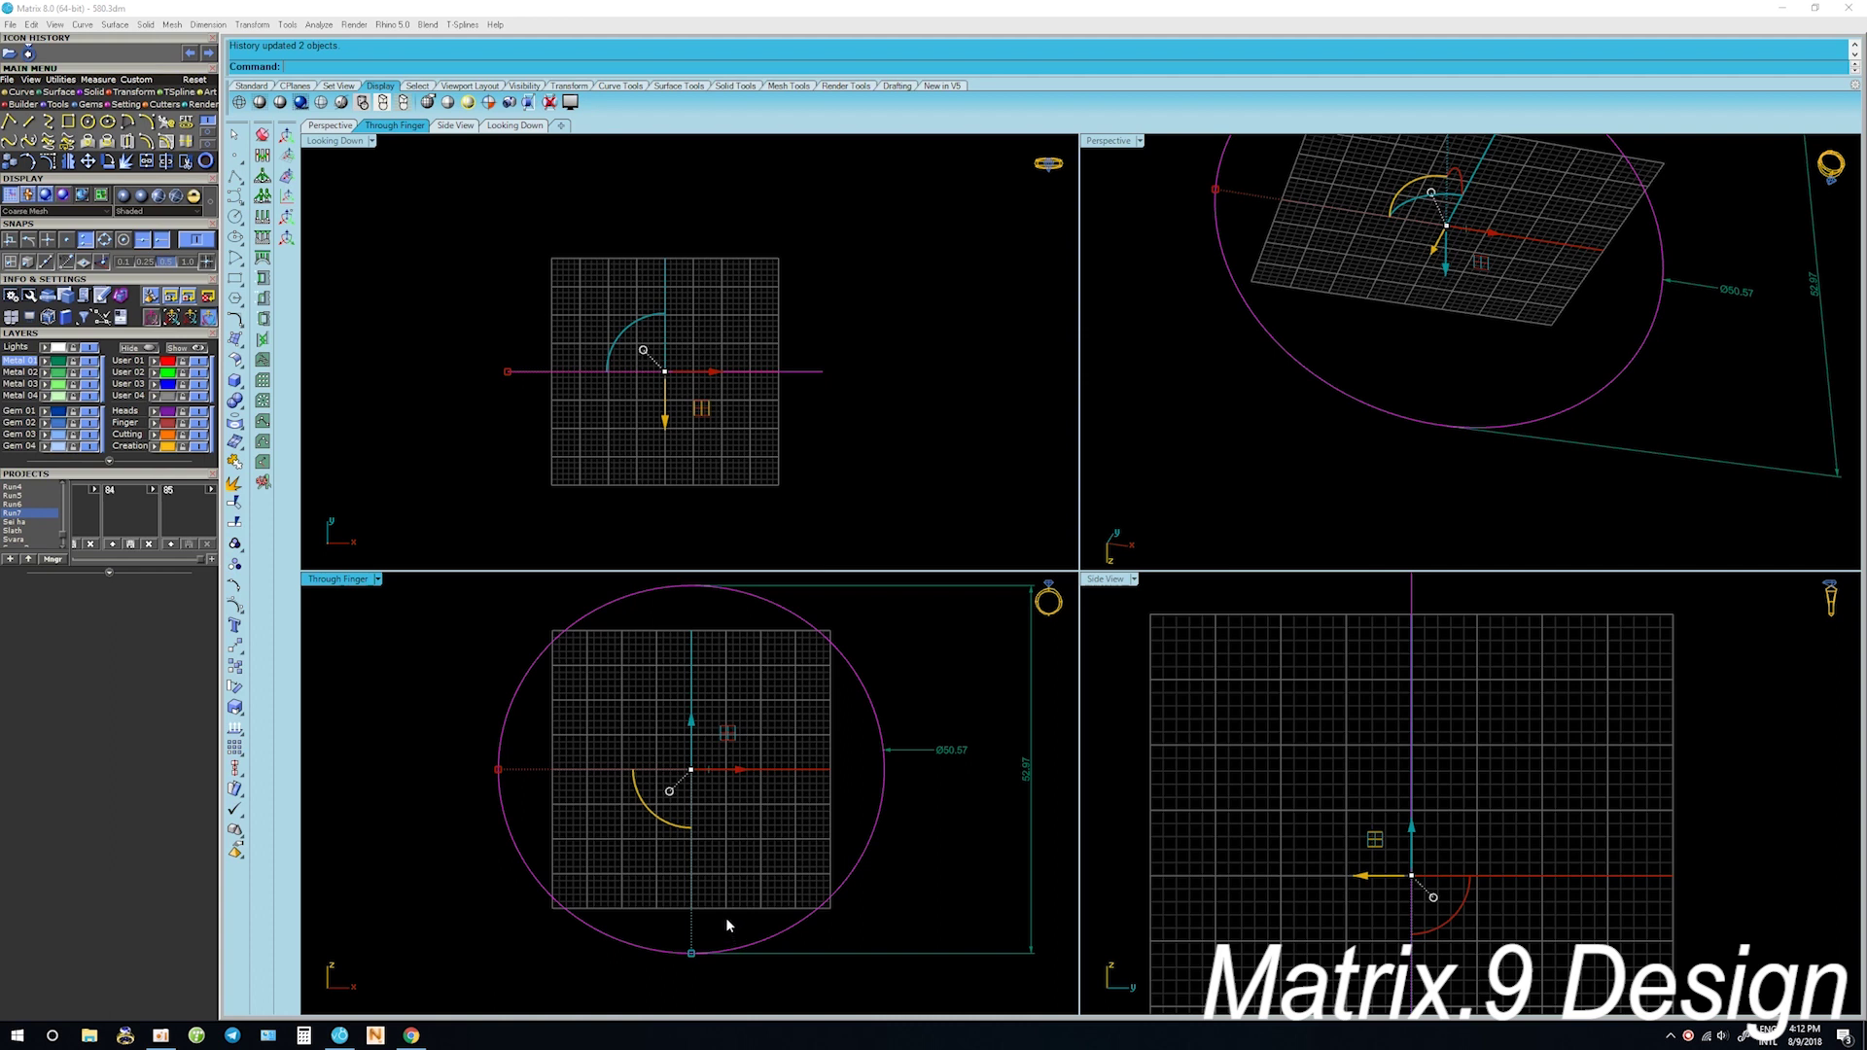
{"action": "left_click", "coordinate": [963, 750]}
{"action": "key", "text": "Delete"}
Add an aligned width dimension across the circle, placed above it
{"action": "right_click", "coordinate": [951, 768]}
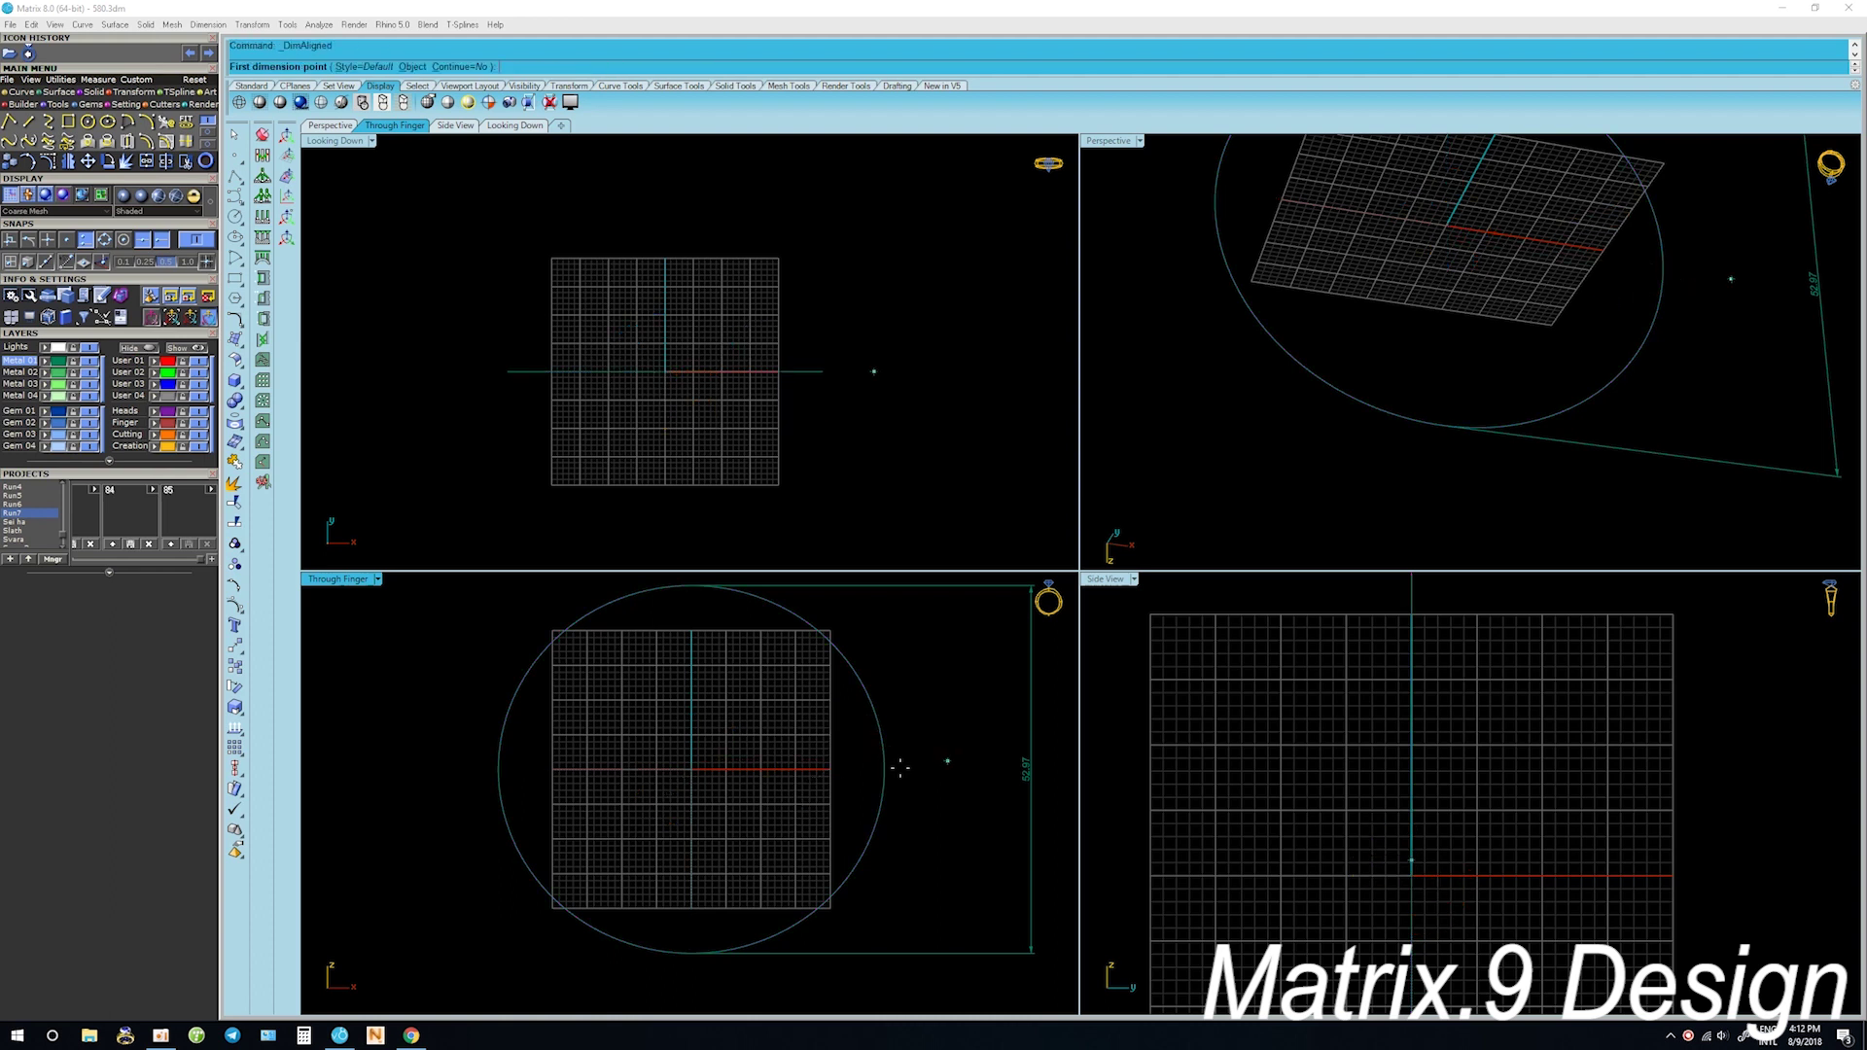
{"action": "left_click", "coordinate": [498, 771]}
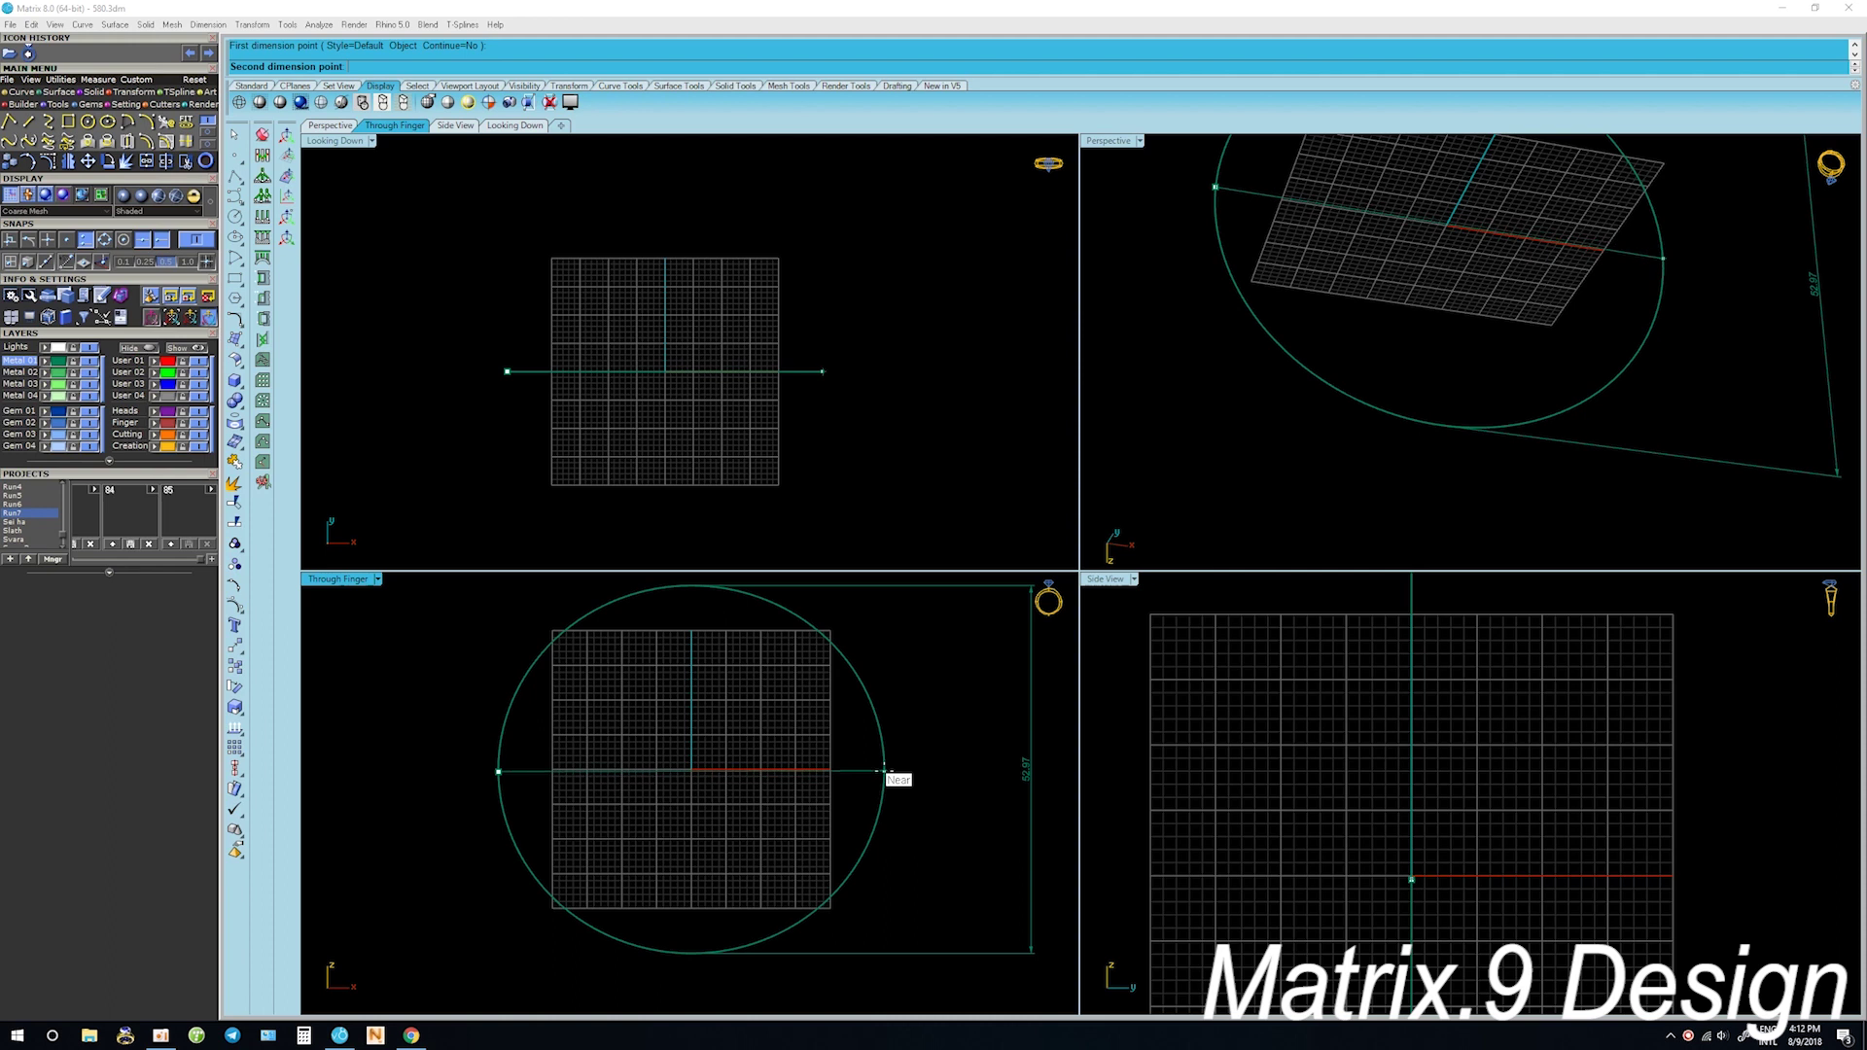
{"action": "left_click", "coordinate": [885, 771]}
{"action": "scroll", "coordinate": [896, 654], "scroll_direction": "down", "scroll_amount": 3}
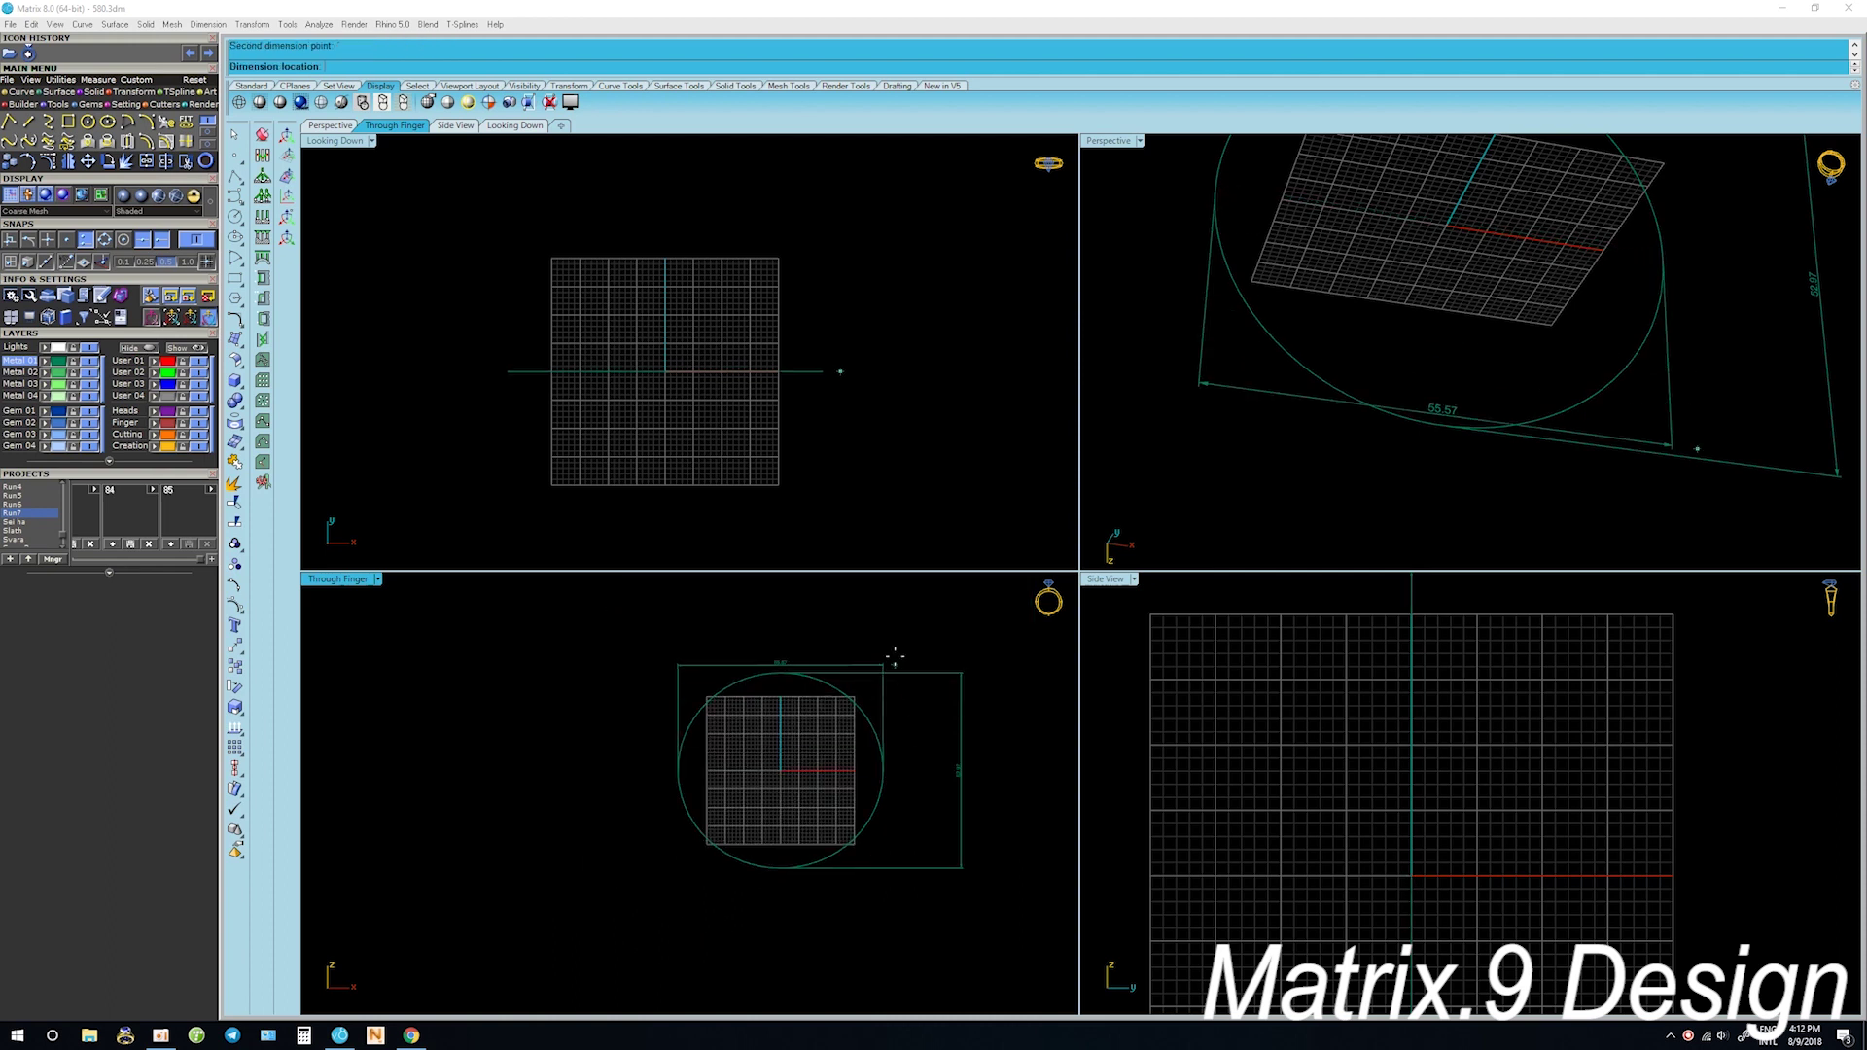
{"action": "left_click", "coordinate": [883, 645]}
{"action": "scroll", "coordinate": [844, 694], "scroll_direction": "up", "scroll_amount": 3}
Shrink the ring circle slightly by dragging its bottom point up
{"action": "right_click_drag", "start_coordinate": [838, 792], "coordinate": [826, 742]}
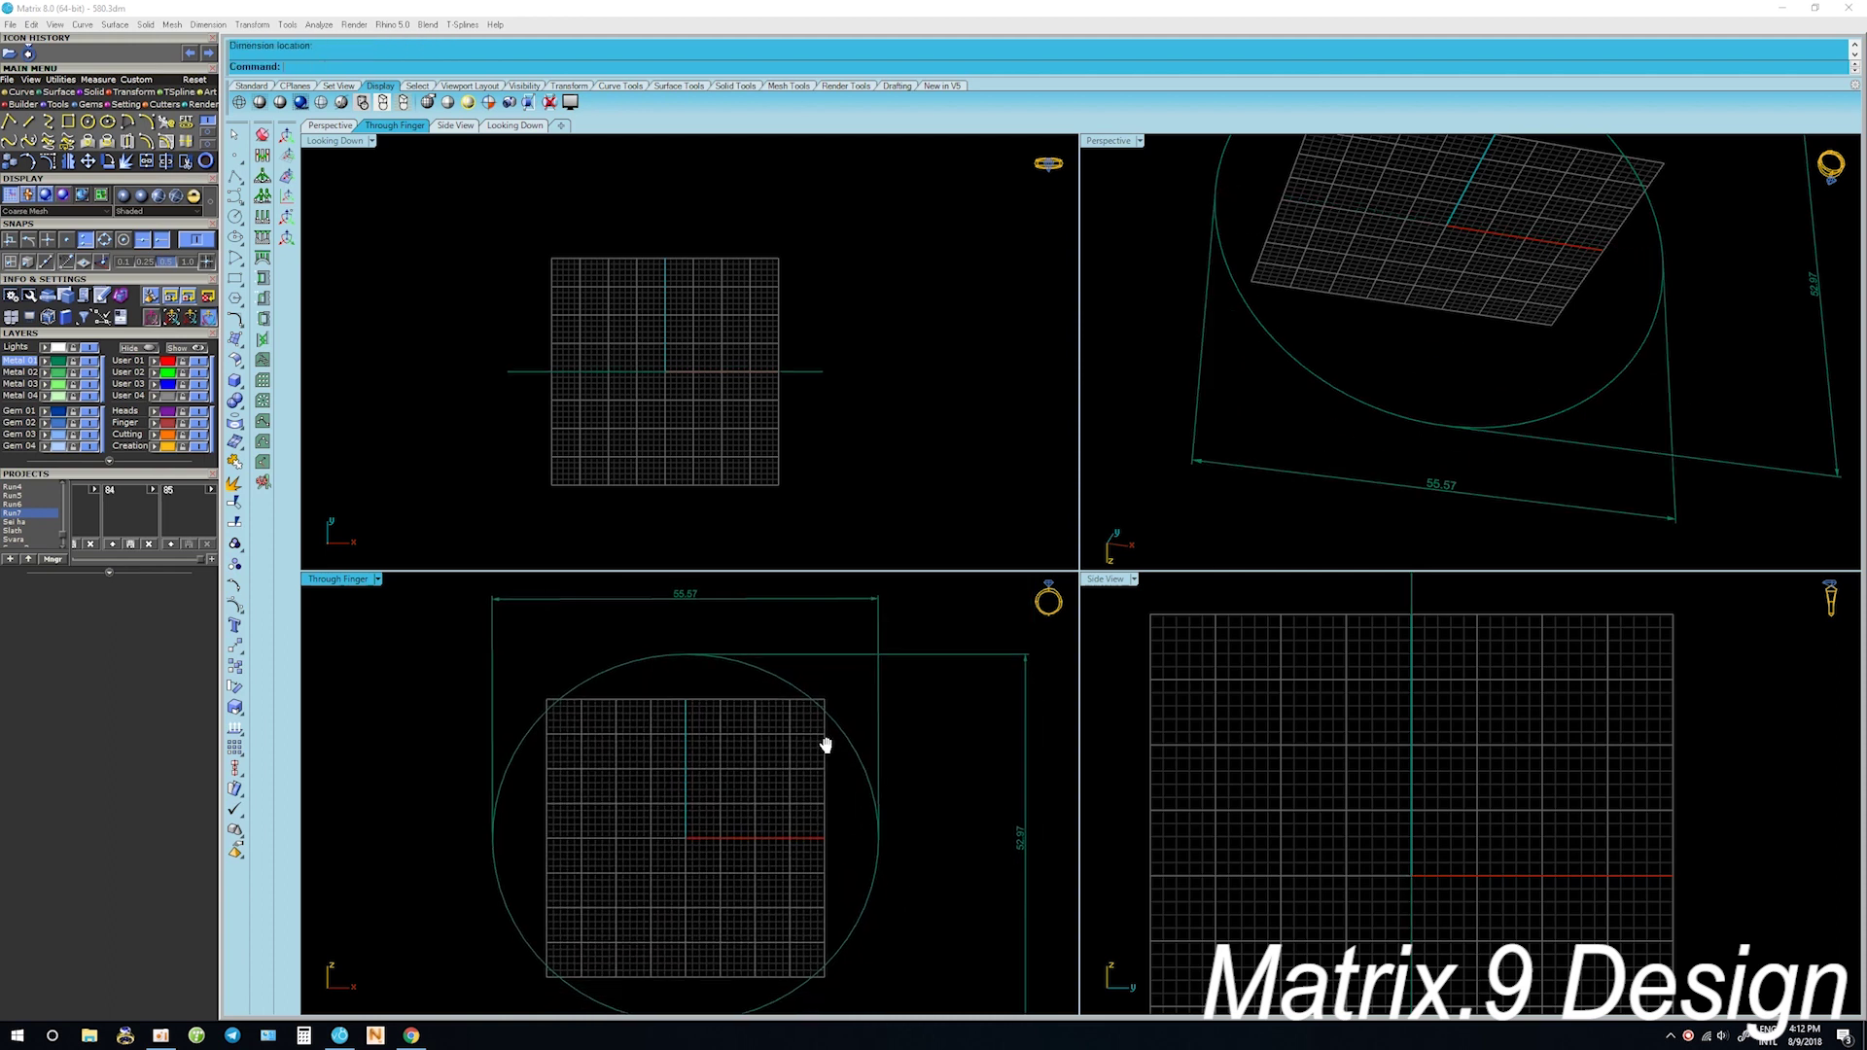
{"action": "right_click_drag", "start_coordinate": [826, 842], "coordinate": [825, 801]}
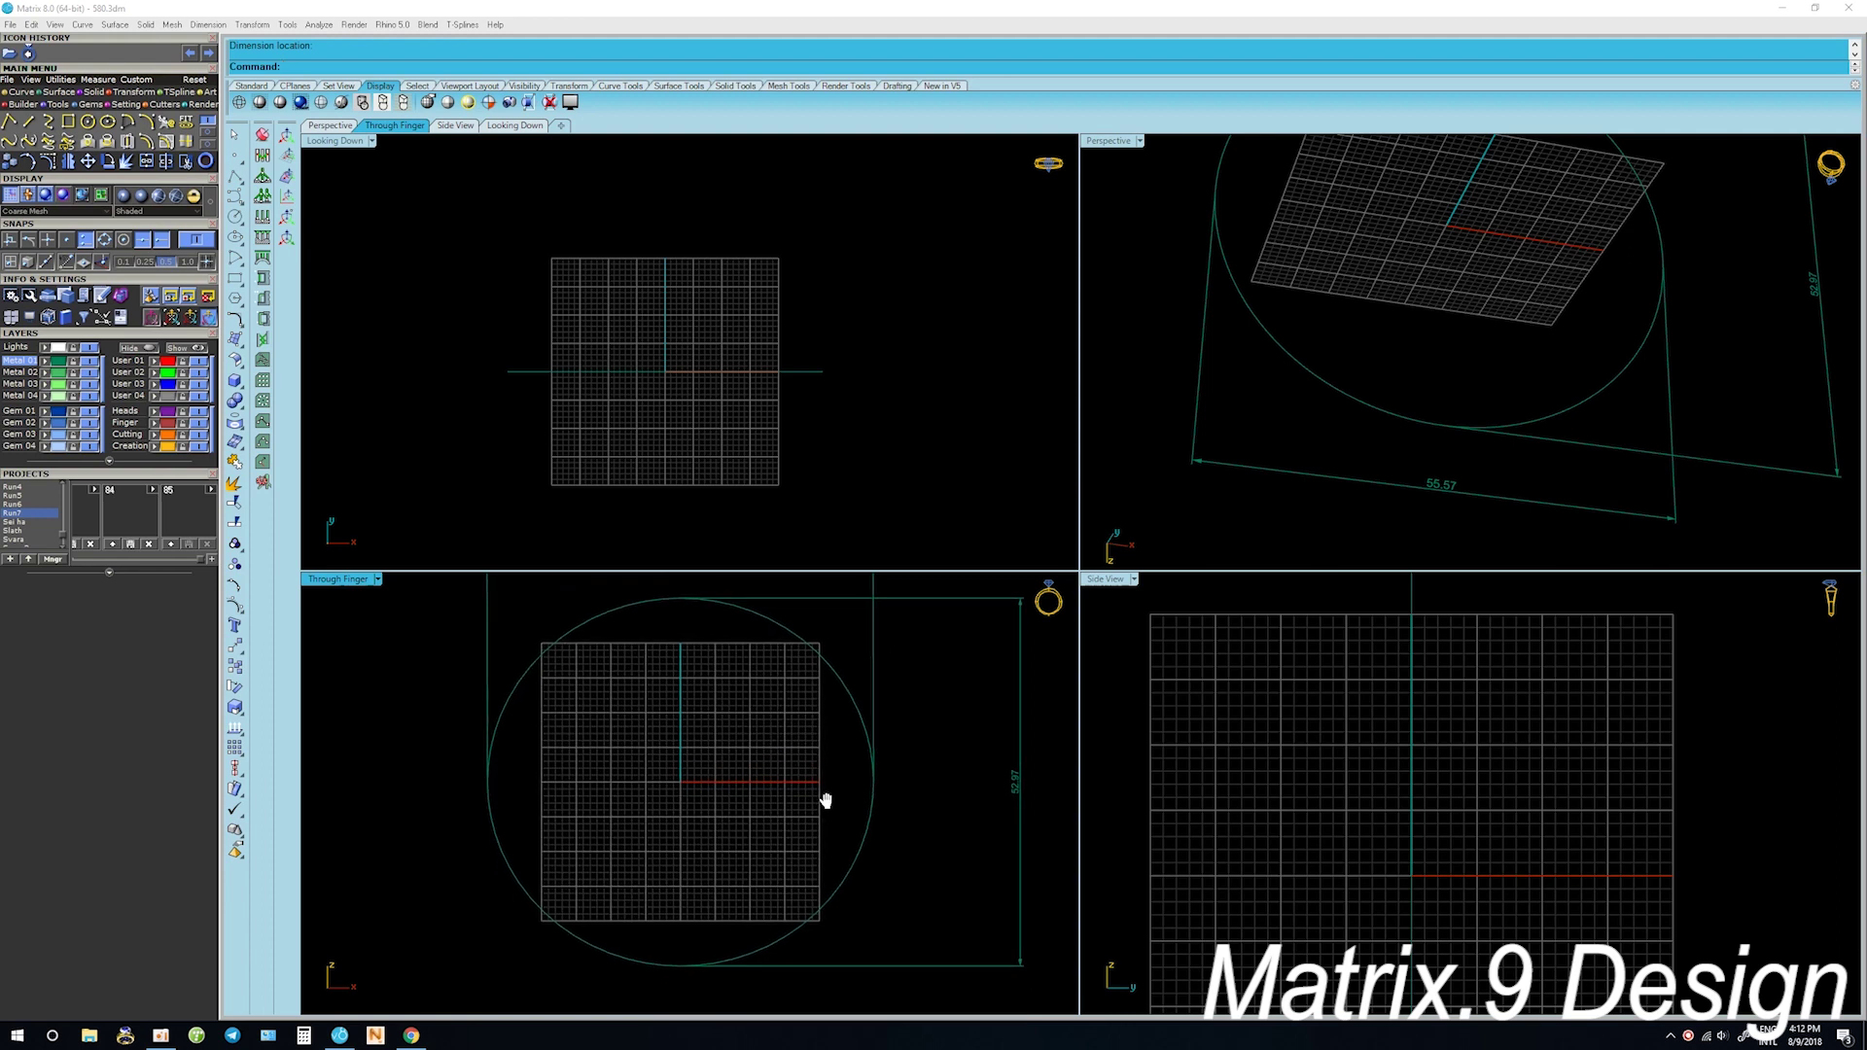
{"action": "left_click", "coordinate": [732, 968]}
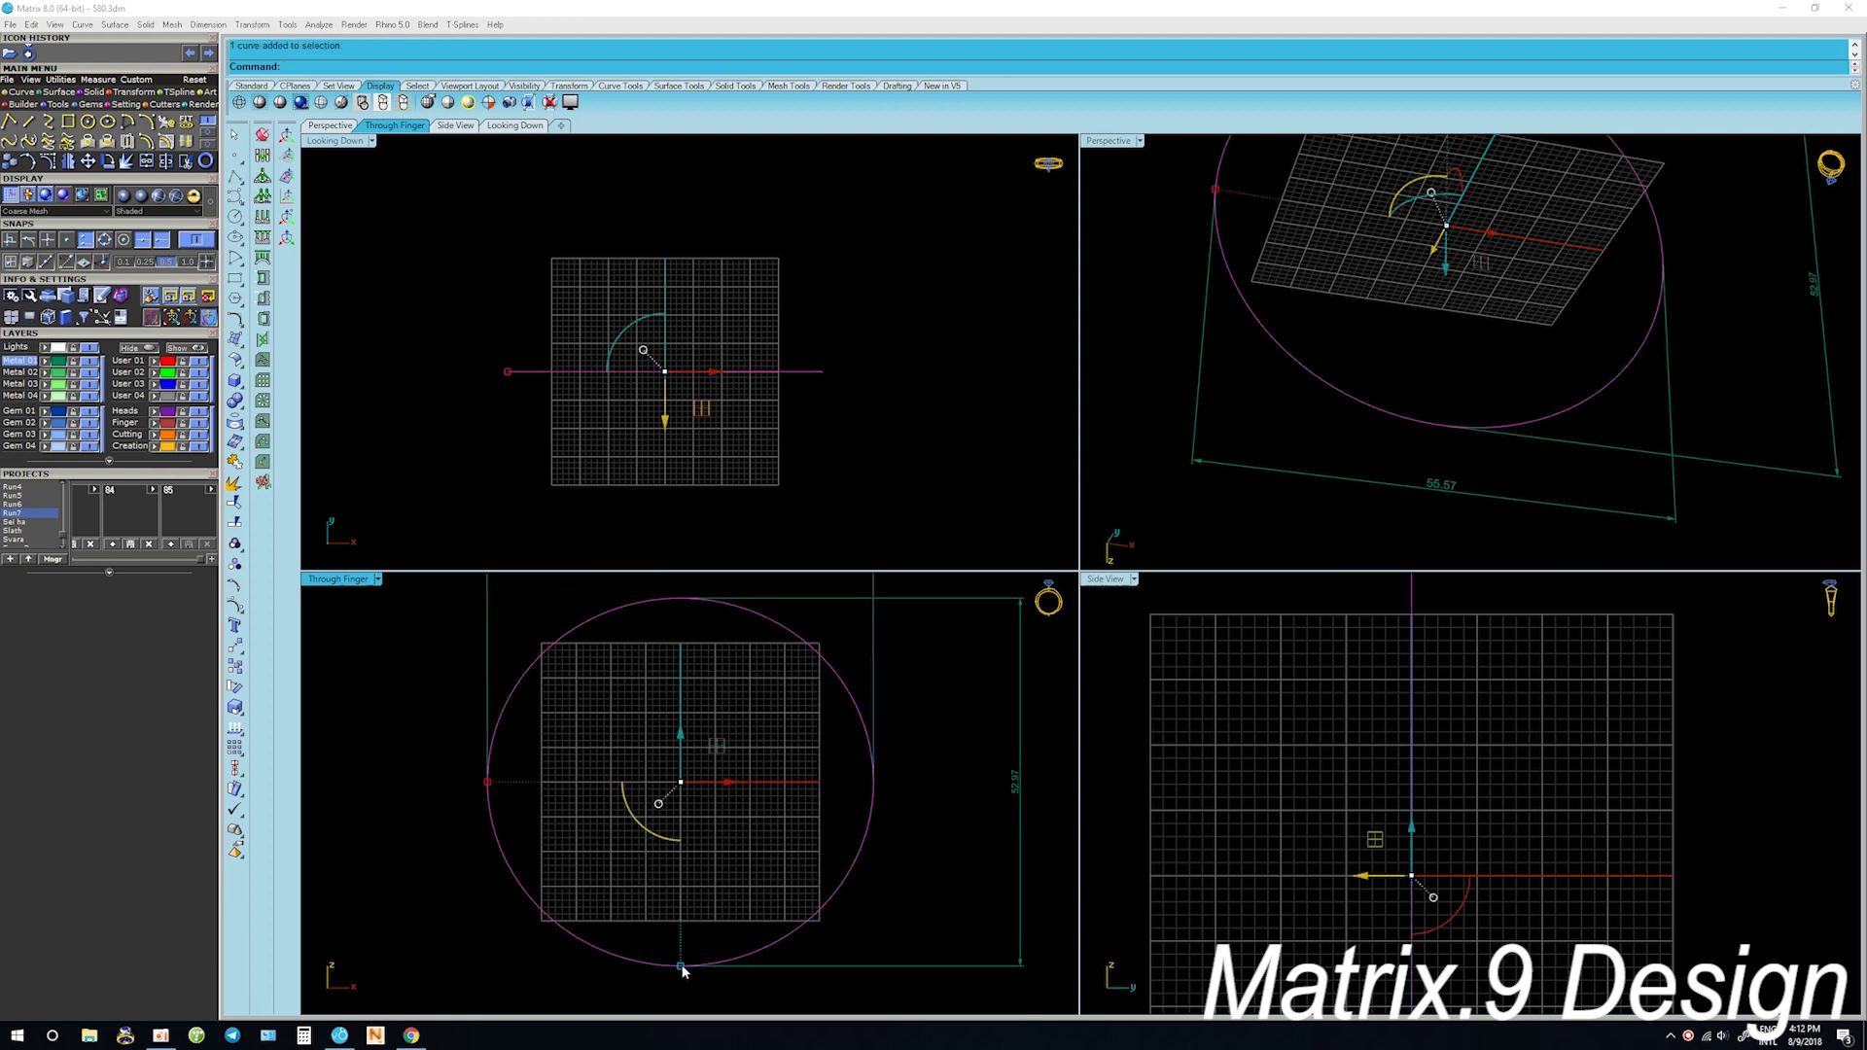
{"action": "left_click_drag", "start_coordinate": [683, 970], "coordinate": [686, 963]}
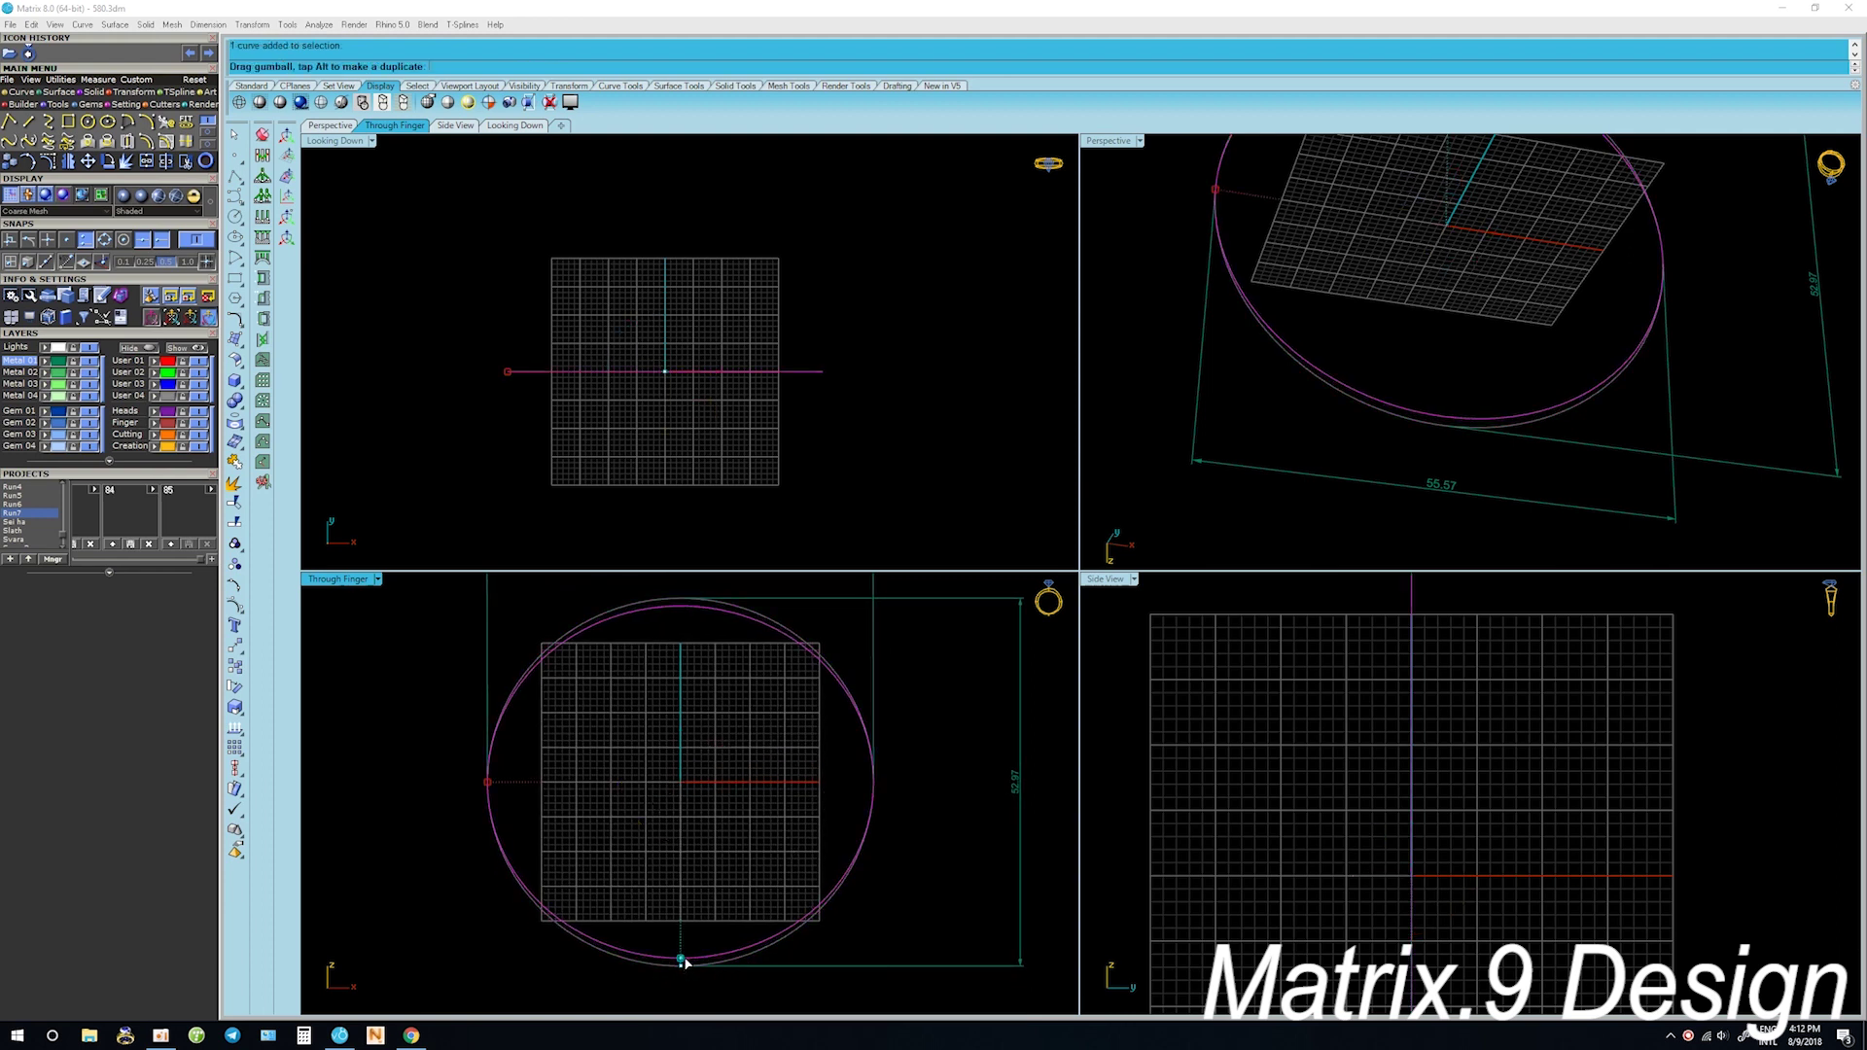
{"action": "key", "text": "Escape"}
Window-select both linear dimensions and delete them
{"action": "scroll", "coordinate": [901, 756], "scroll_direction": "down", "scroll_amount": 3}
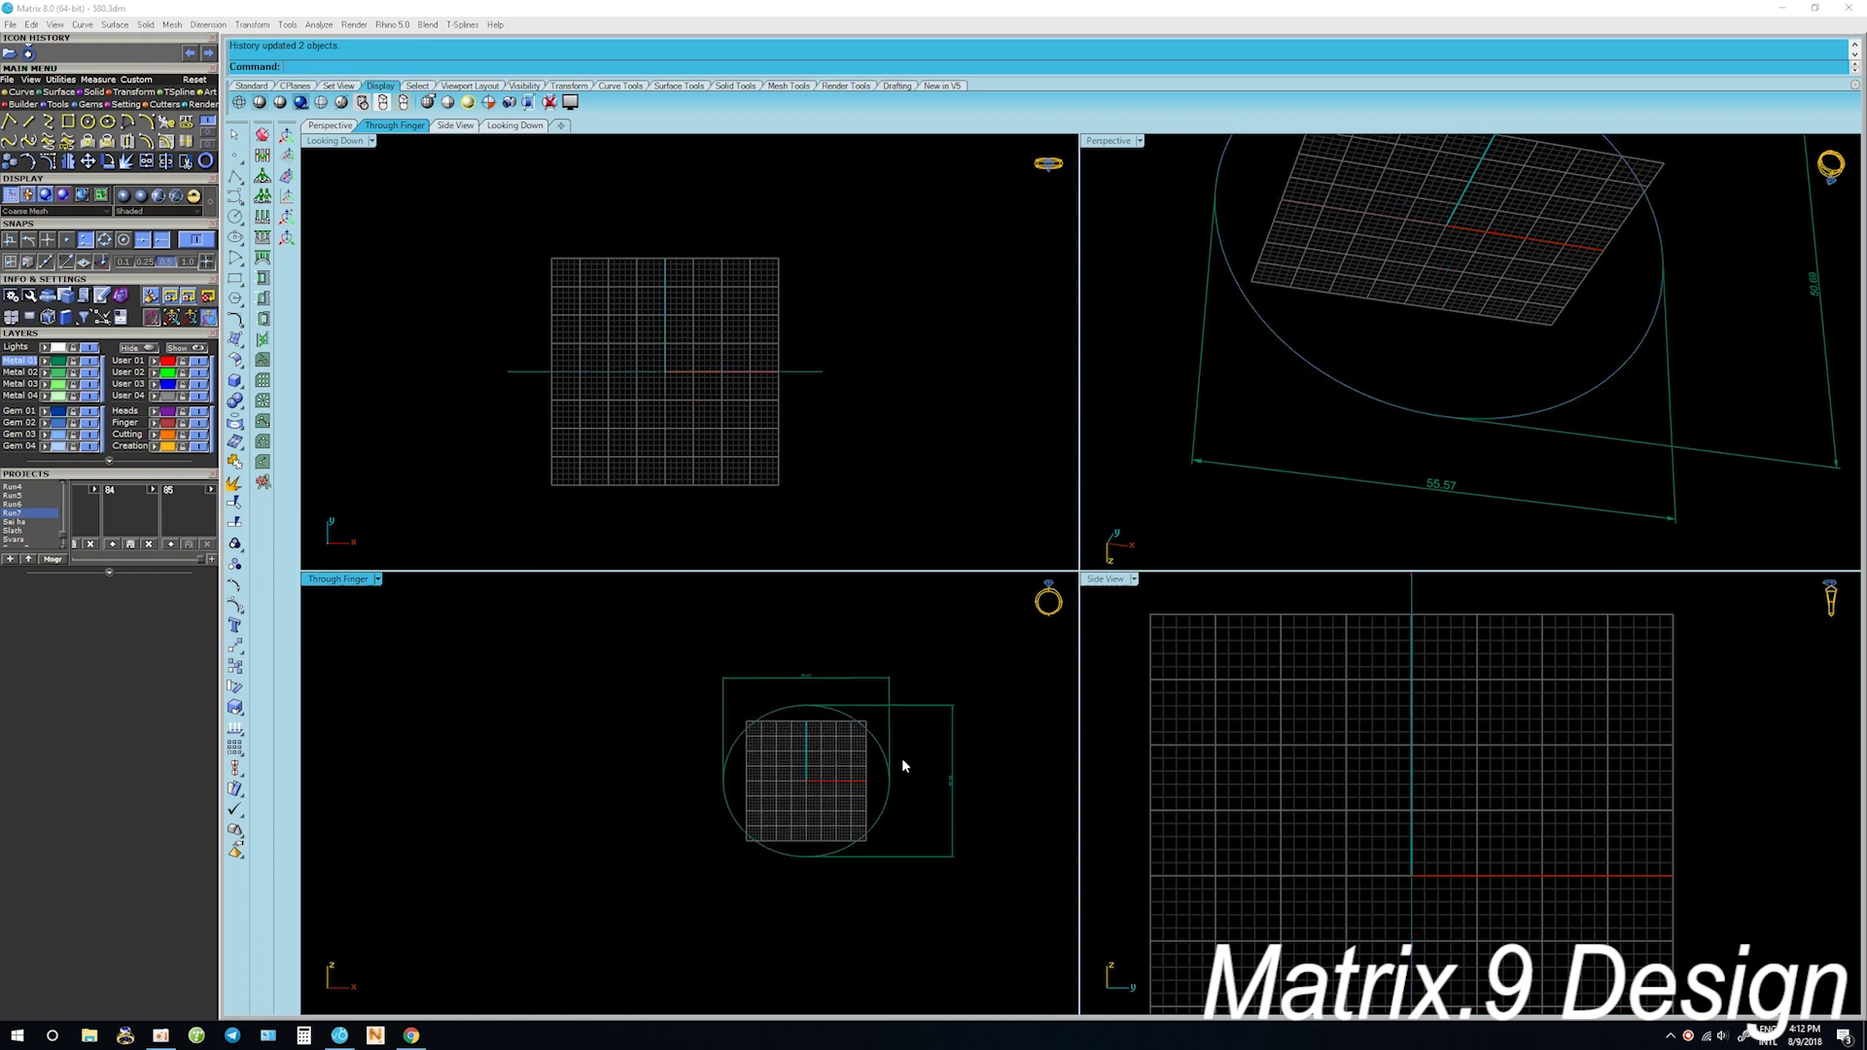
{"action": "scroll", "coordinate": [860, 709], "scroll_direction": "up", "scroll_amount": 1}
{"action": "left_click_drag", "start_coordinate": [928, 778], "coordinate": [826, 693]}
{"action": "key", "text": "Delete"}
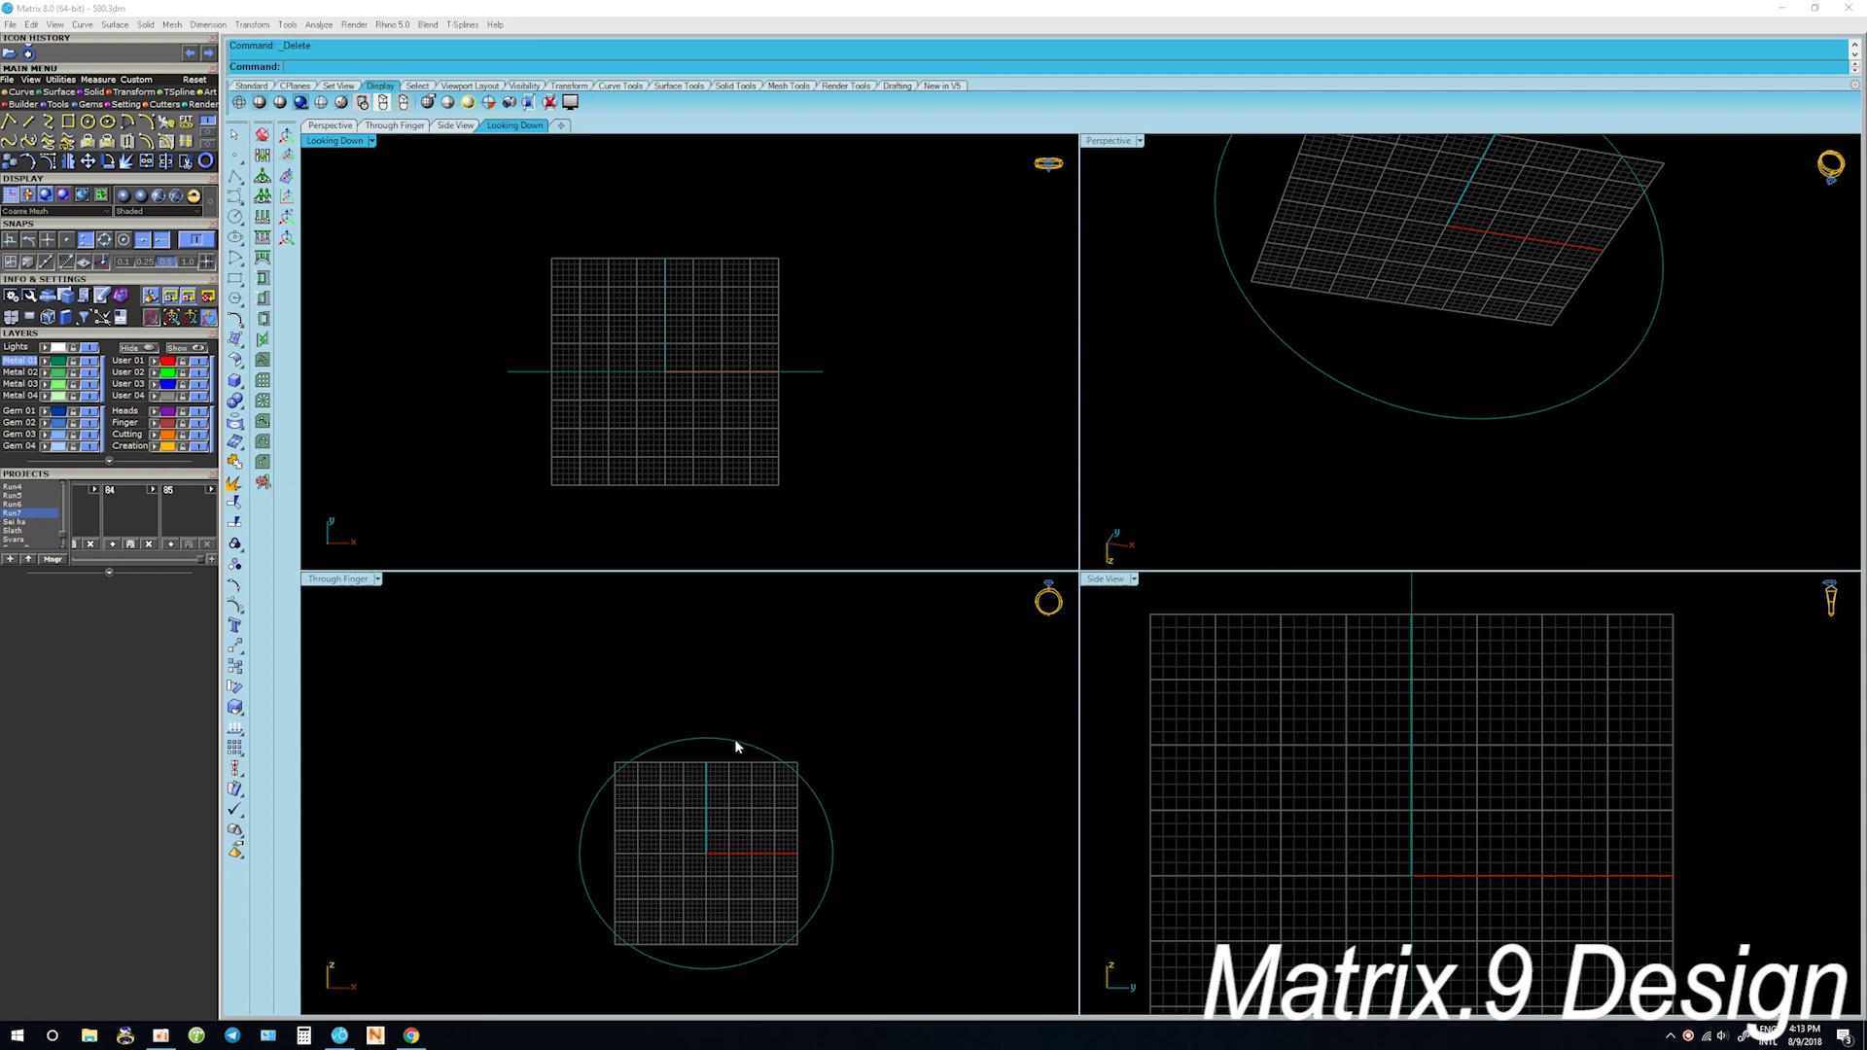
Load a 0.53 ct round diamond at size 5.20 and place it at the origin
{"action": "left_click", "coordinate": [736, 744]}
{"action": "key", "text": "Escape"}
{"action": "scroll", "coordinate": [321, 282], "scroll_direction": "up", "scroll_amount": 1}
{"action": "left_click", "coordinate": [89, 104]}
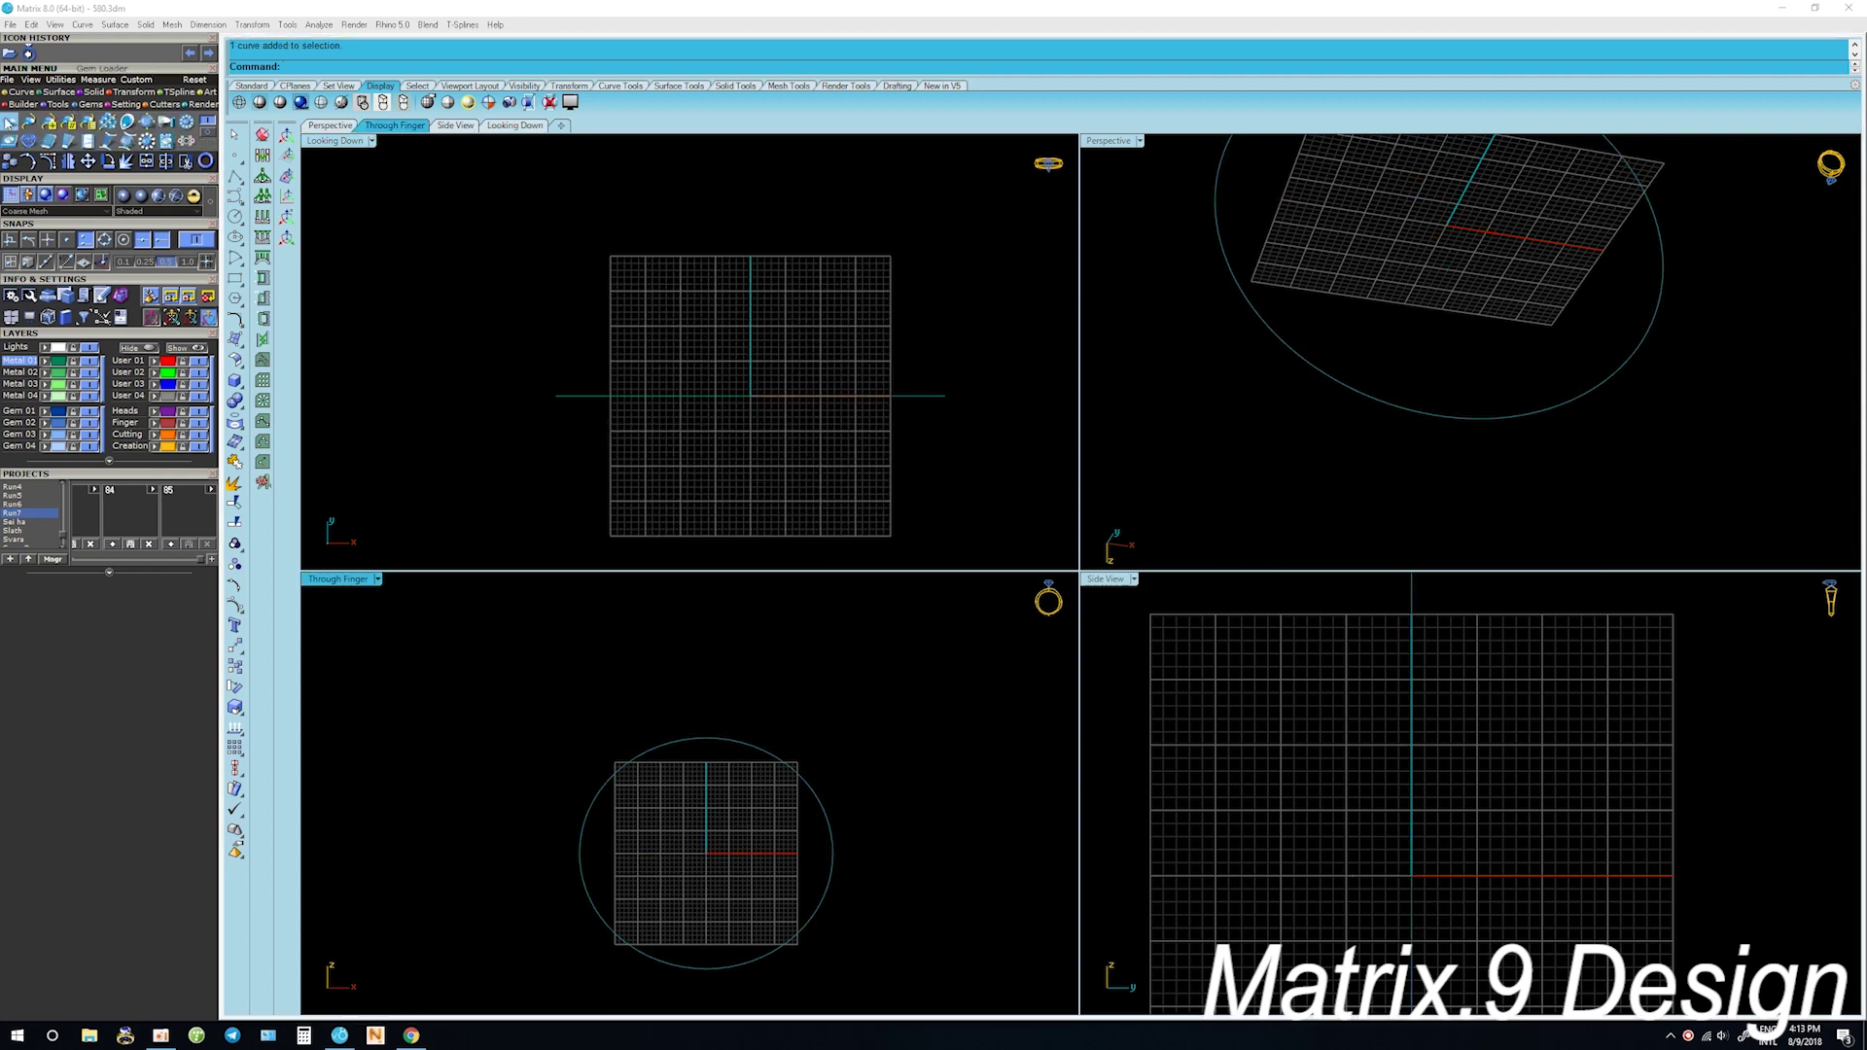
{"action": "left_click", "coordinate": [10, 120]}
{"action": "left_click", "coordinate": [29, 677]}
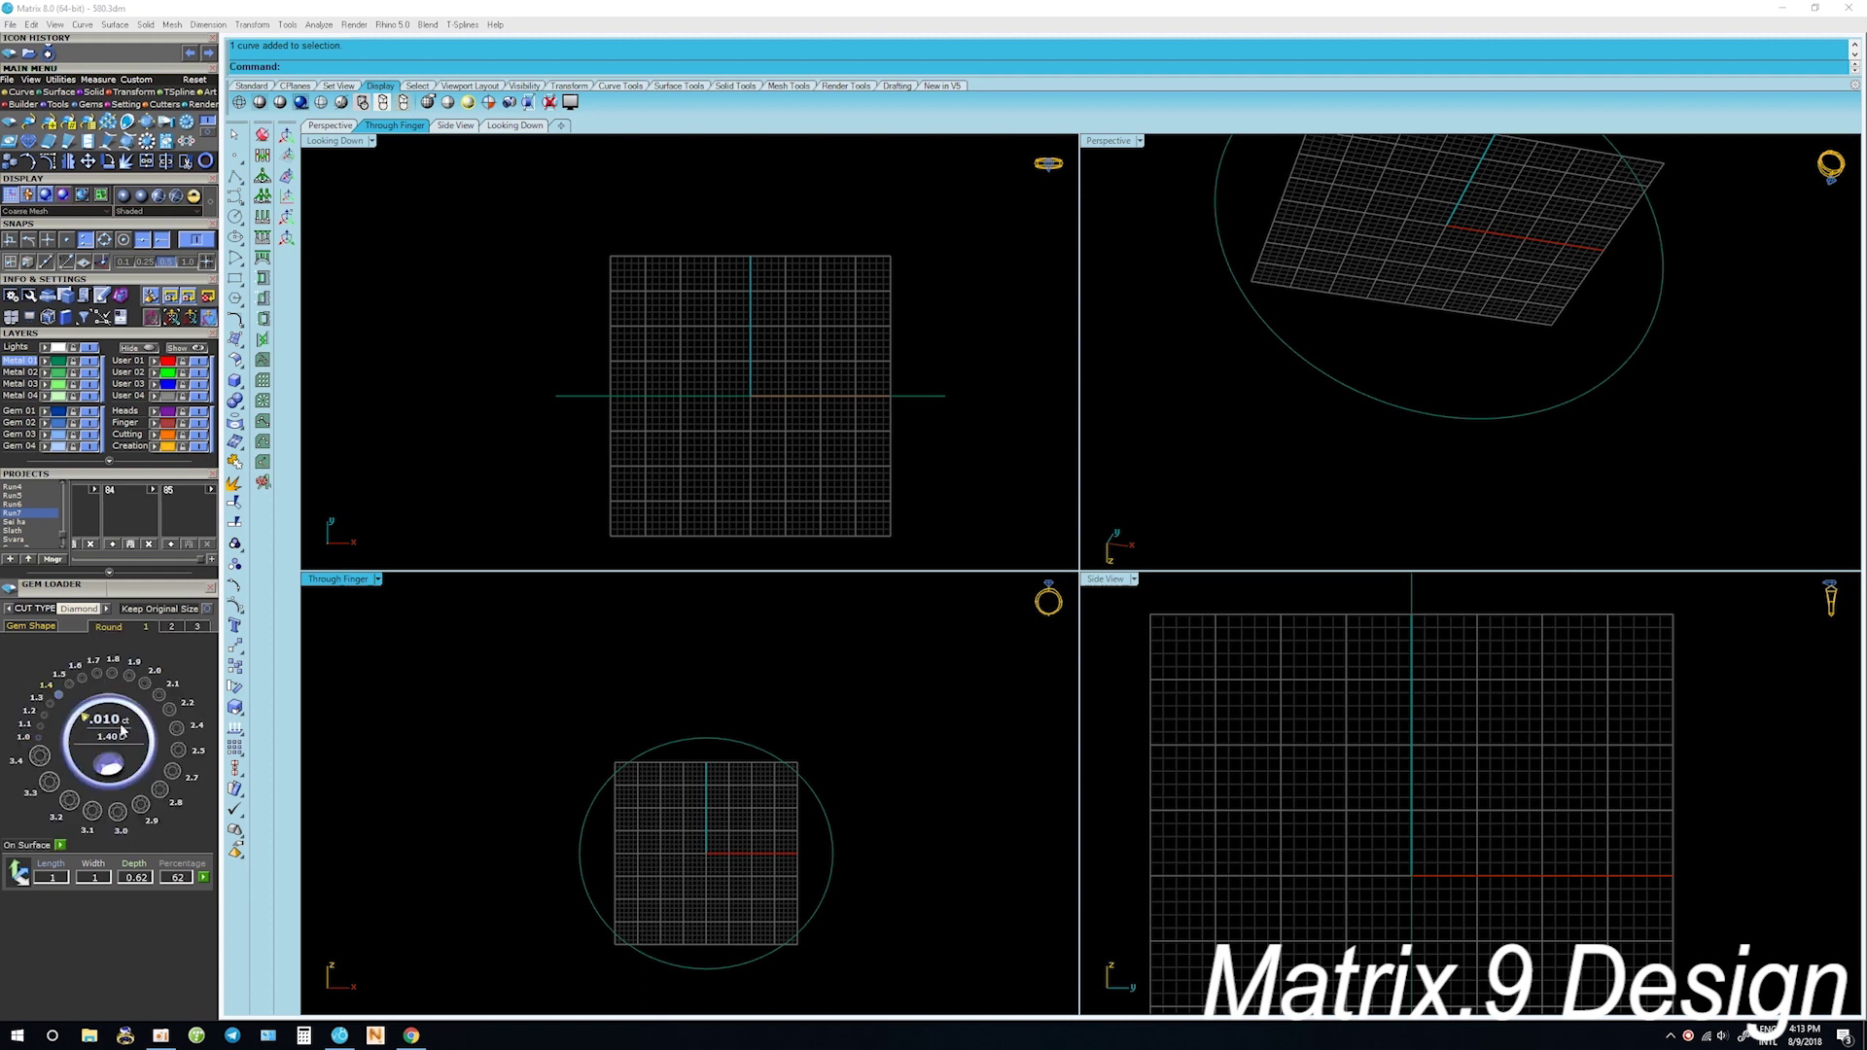
{"action": "left_click_drag", "start_coordinate": [151, 751], "coordinate": [137, 683]}
{"action": "left_click", "coordinate": [172, 627]}
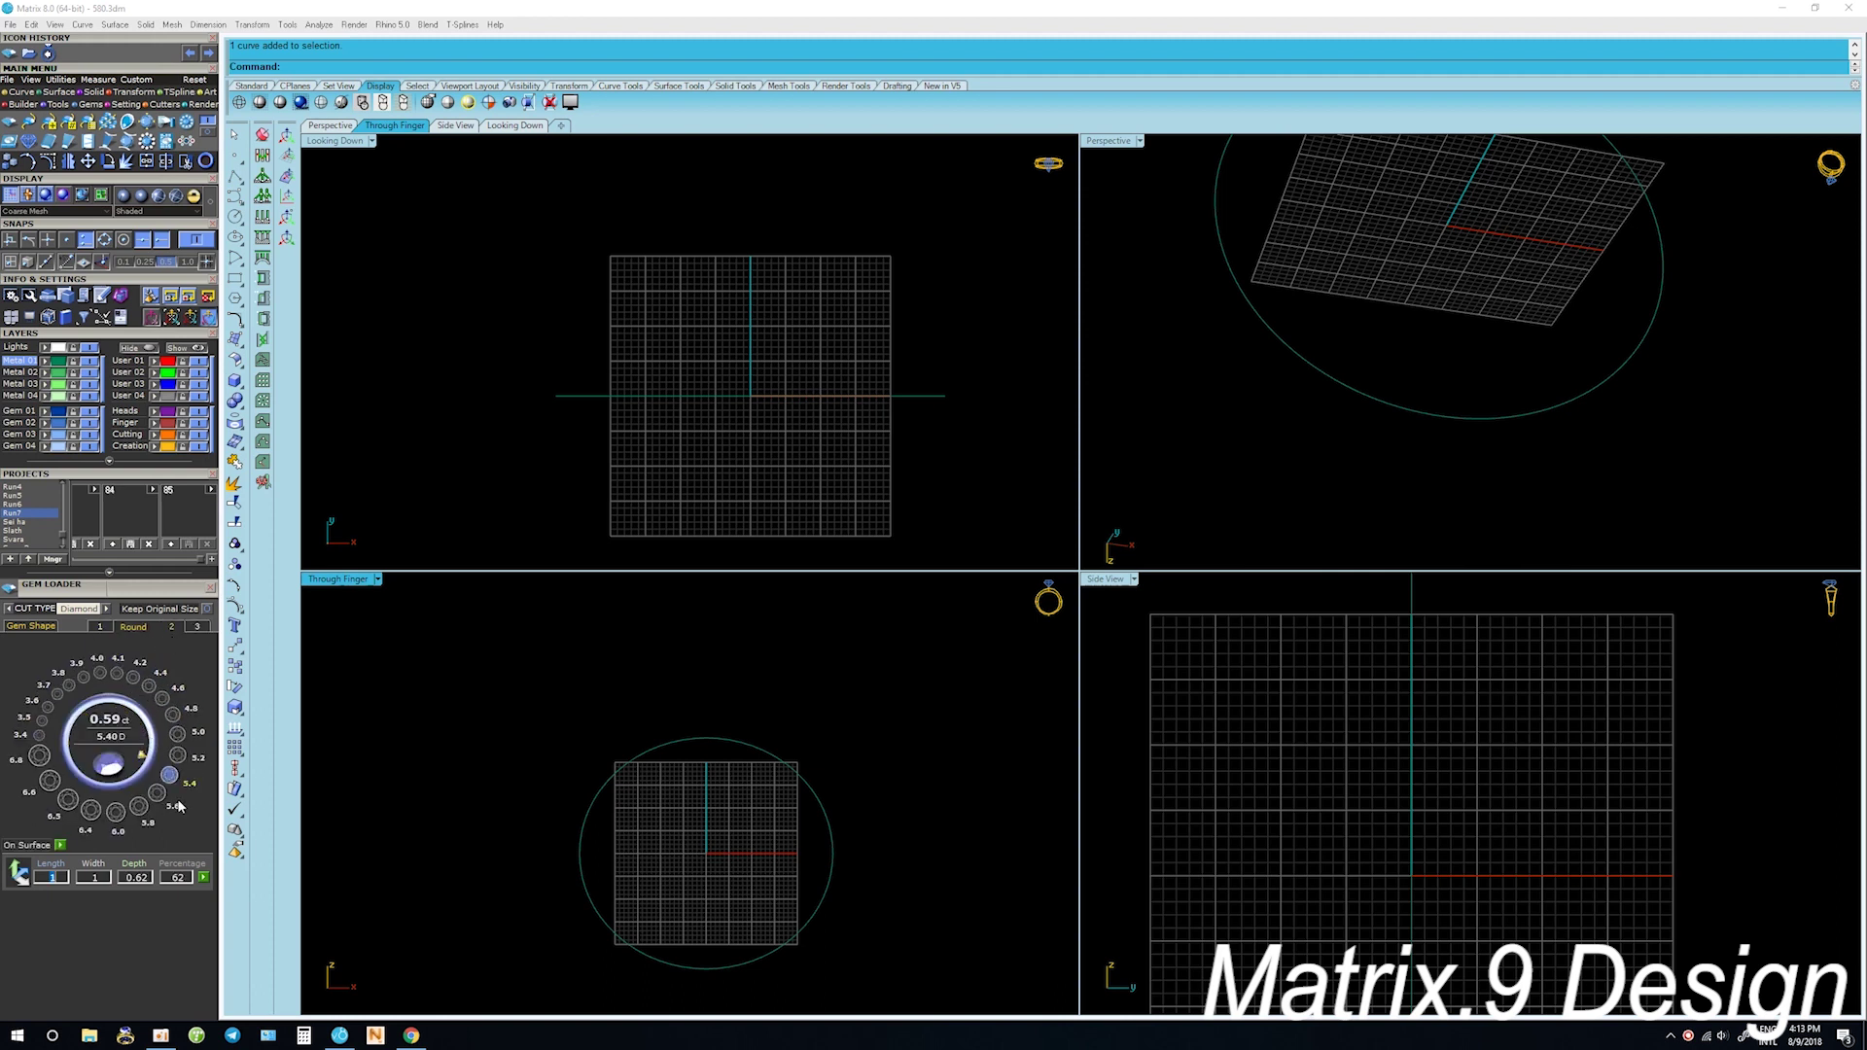
{"action": "left_click", "coordinate": [177, 756]}
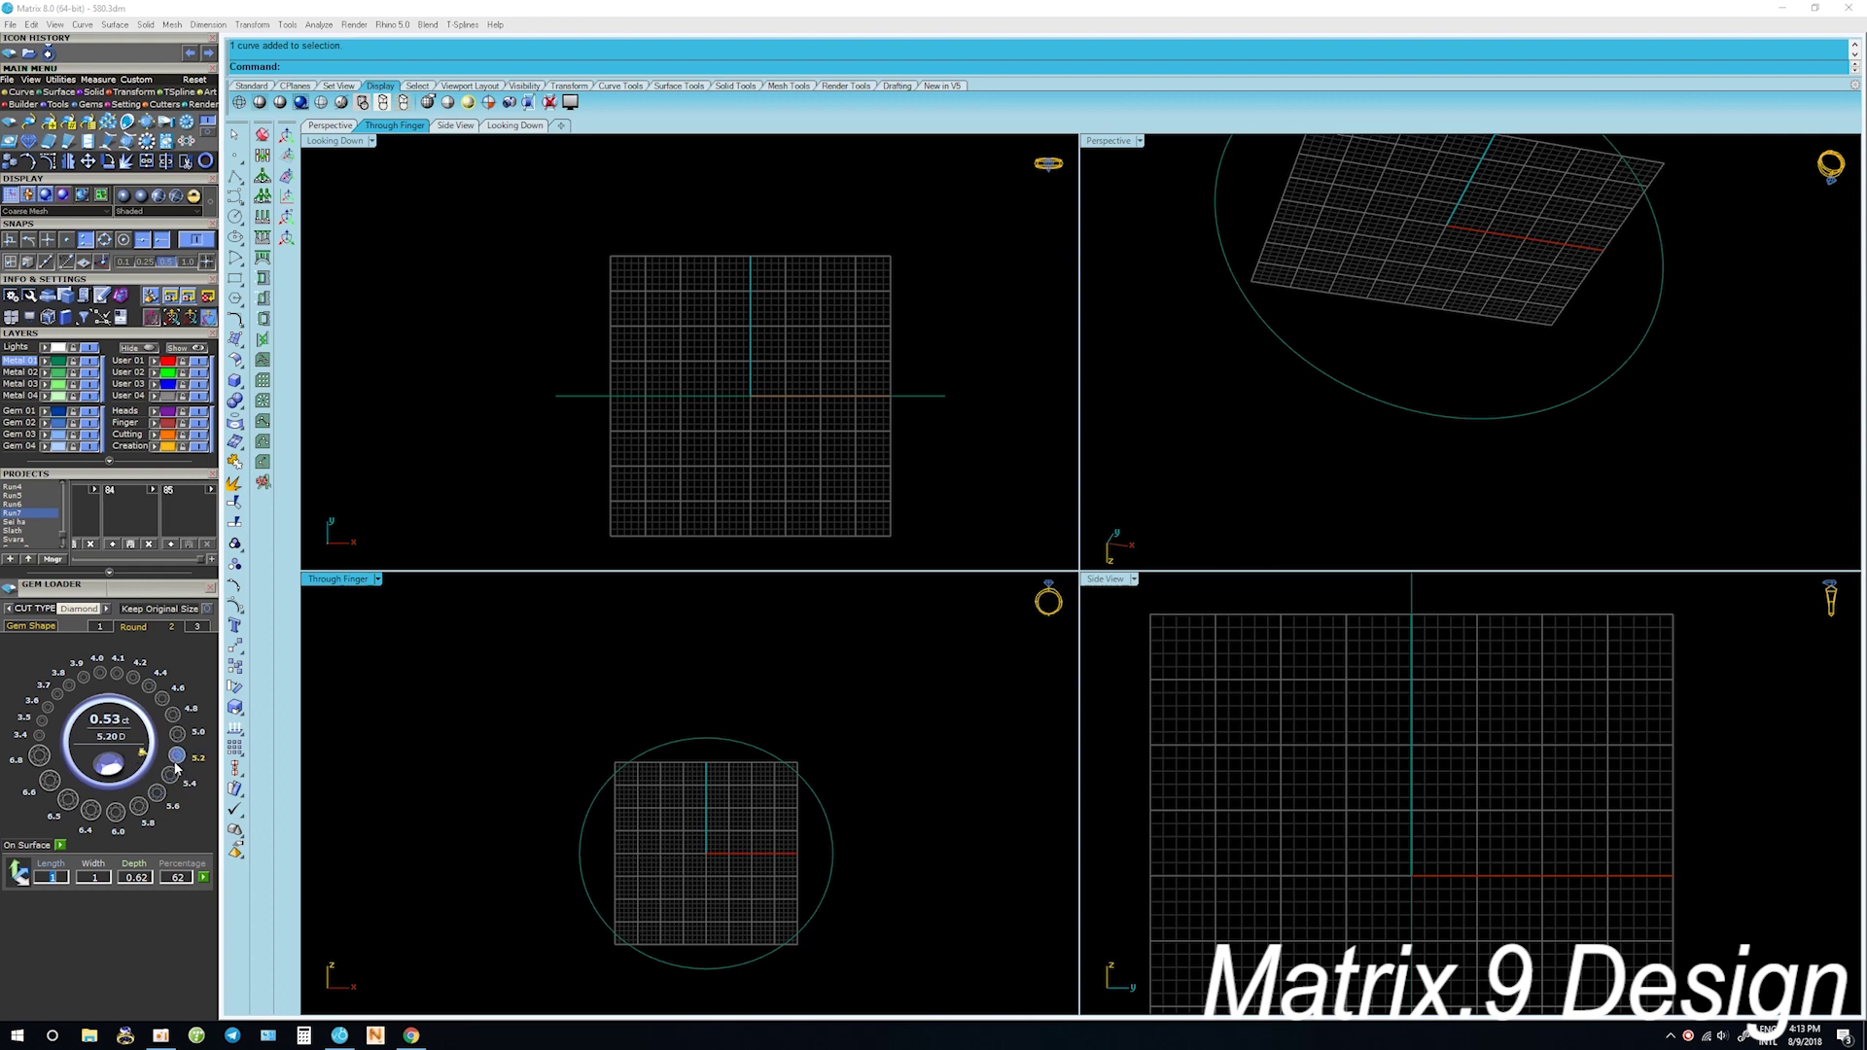
{"action": "left_click", "coordinate": [633, 861]}
Raise the round diamond up above the ring circle
{"action": "scroll", "coordinate": [697, 866], "scroll_direction": "up", "scroll_amount": 1}
{"action": "left_click", "coordinate": [720, 851]}
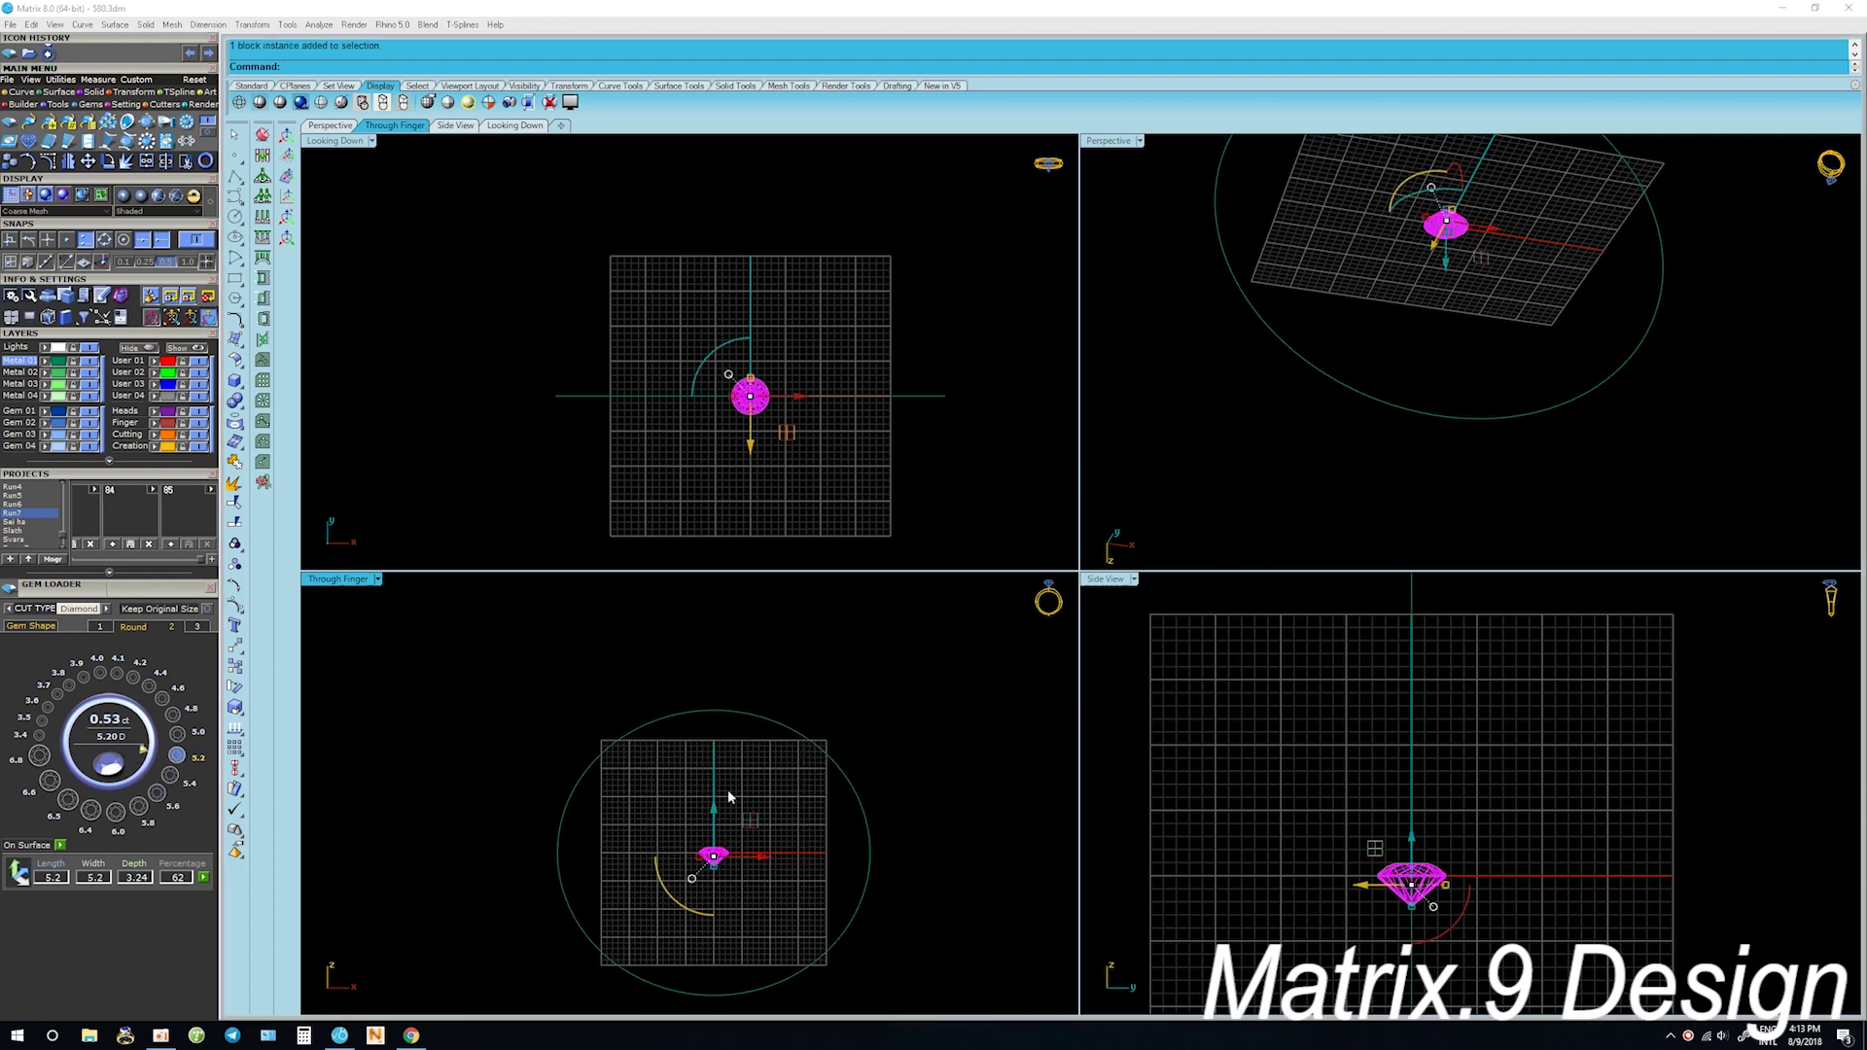
{"action": "left_click_drag", "start_coordinate": [721, 817], "coordinate": [745, 667]}
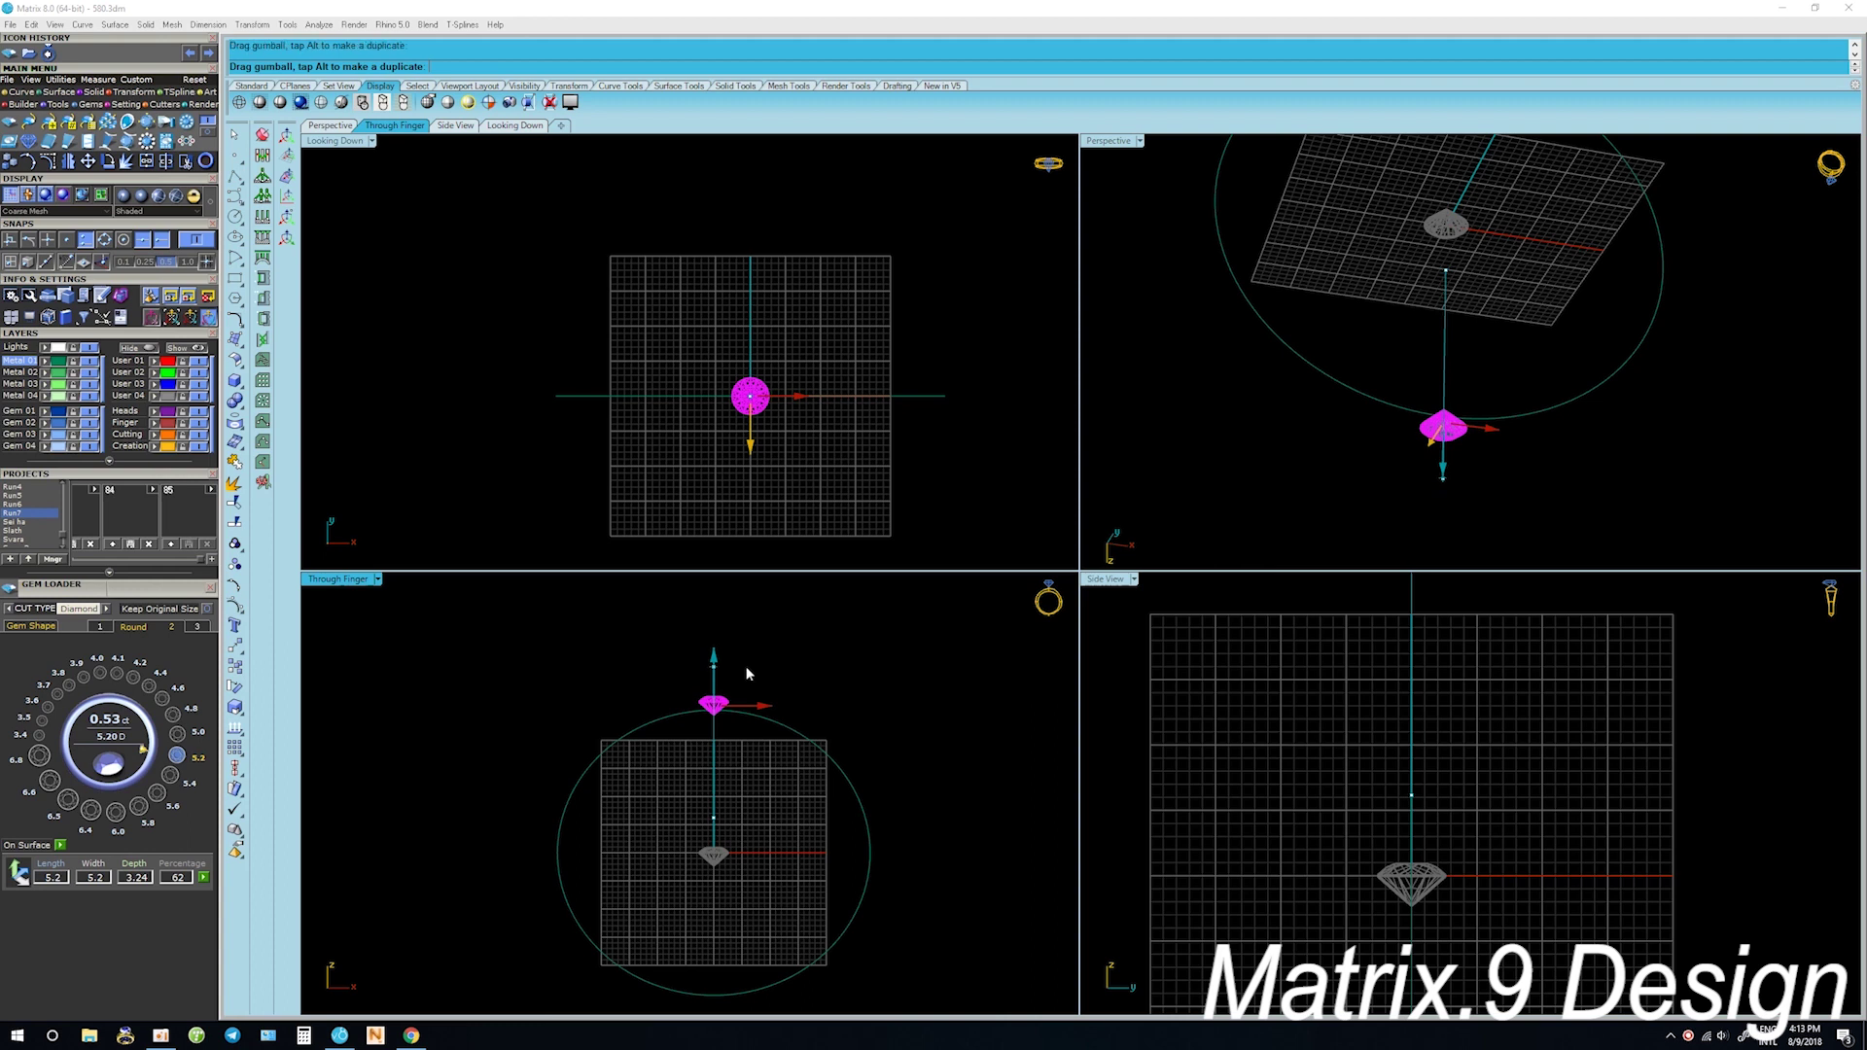
{"action": "left_click", "coordinate": [767, 679]}
Move the finger-size ring circle downward beneath the diamond
{"action": "scroll", "coordinate": [767, 413], "scroll_direction": "up", "scroll_amount": 2}
{"action": "left_click", "coordinate": [805, 395]}
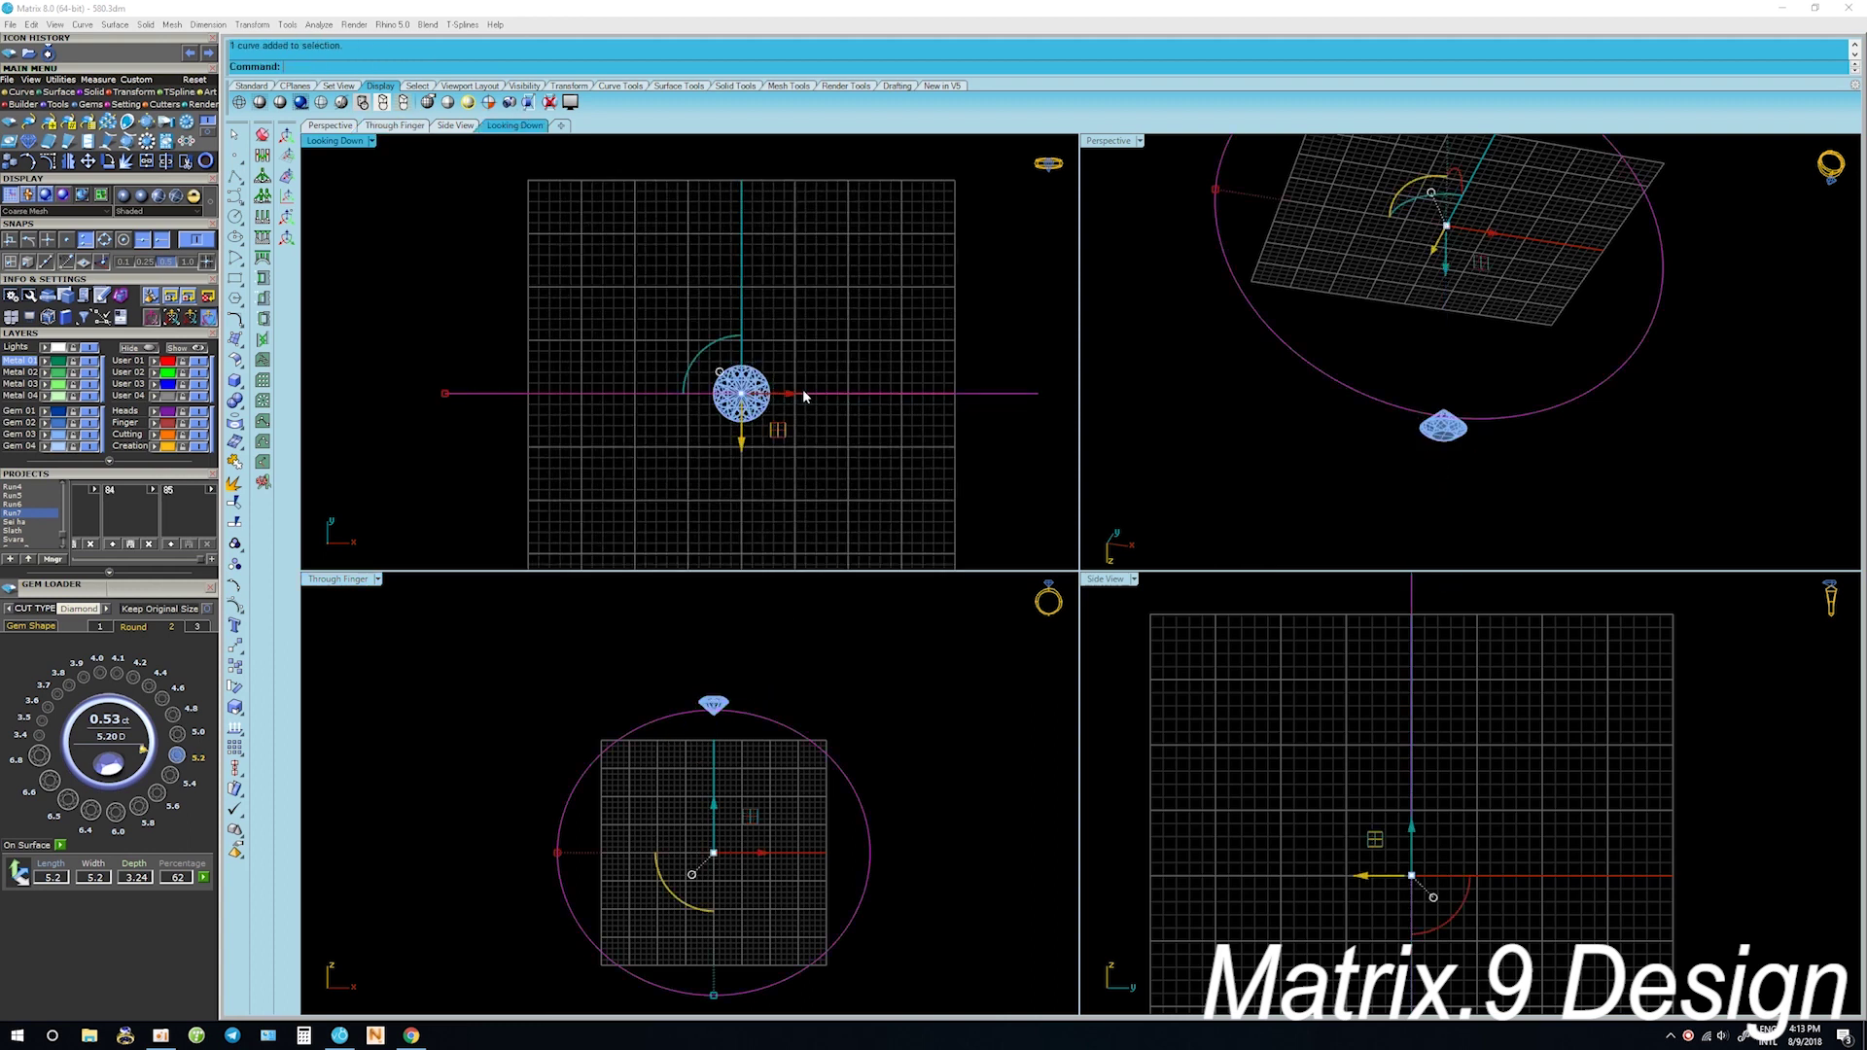
{"action": "left_click_drag", "start_coordinate": [745, 443], "coordinate": [753, 474]}
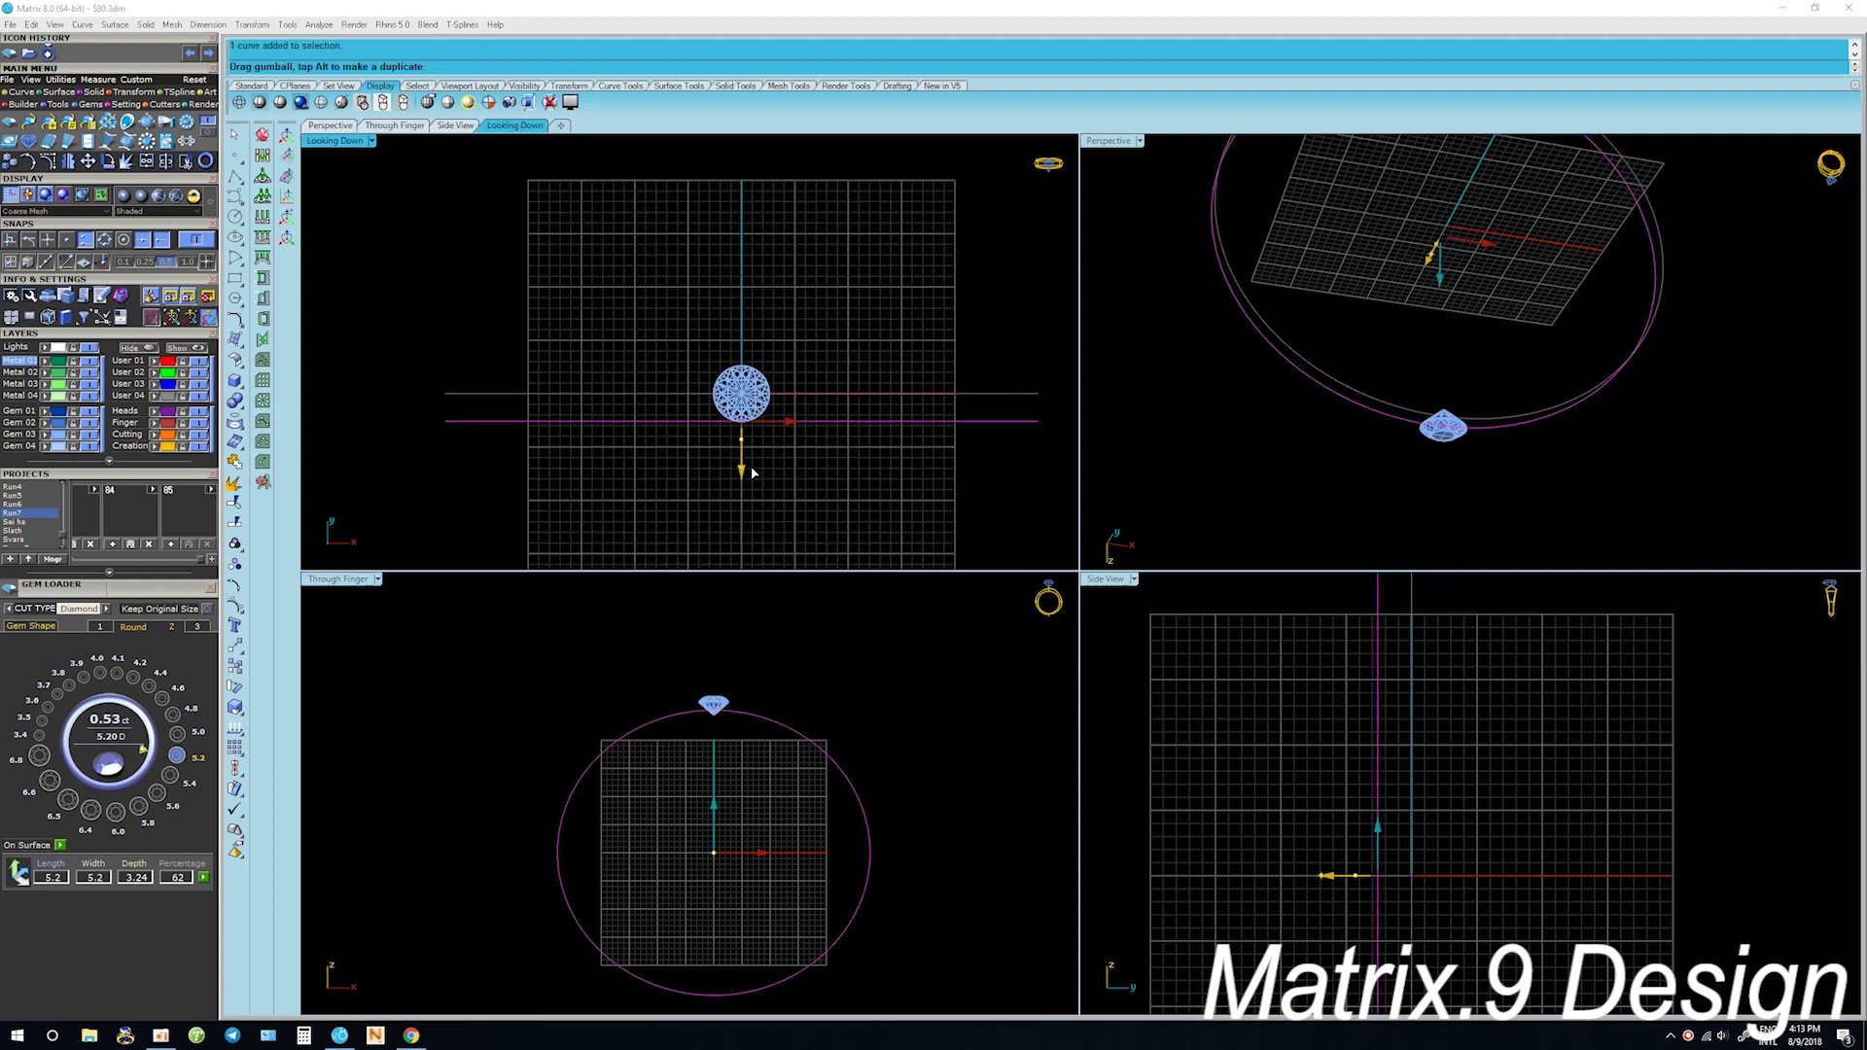
{"action": "left_click_drag", "start_coordinate": [753, 474], "coordinate": [753, 474]}
Undo the circle move and offset the finger circle outward by 3
{"action": "key", "text": "ctrl+z"}
{"action": "key", "text": "Escape"}
{"action": "left_click", "coordinate": [771, 720]}
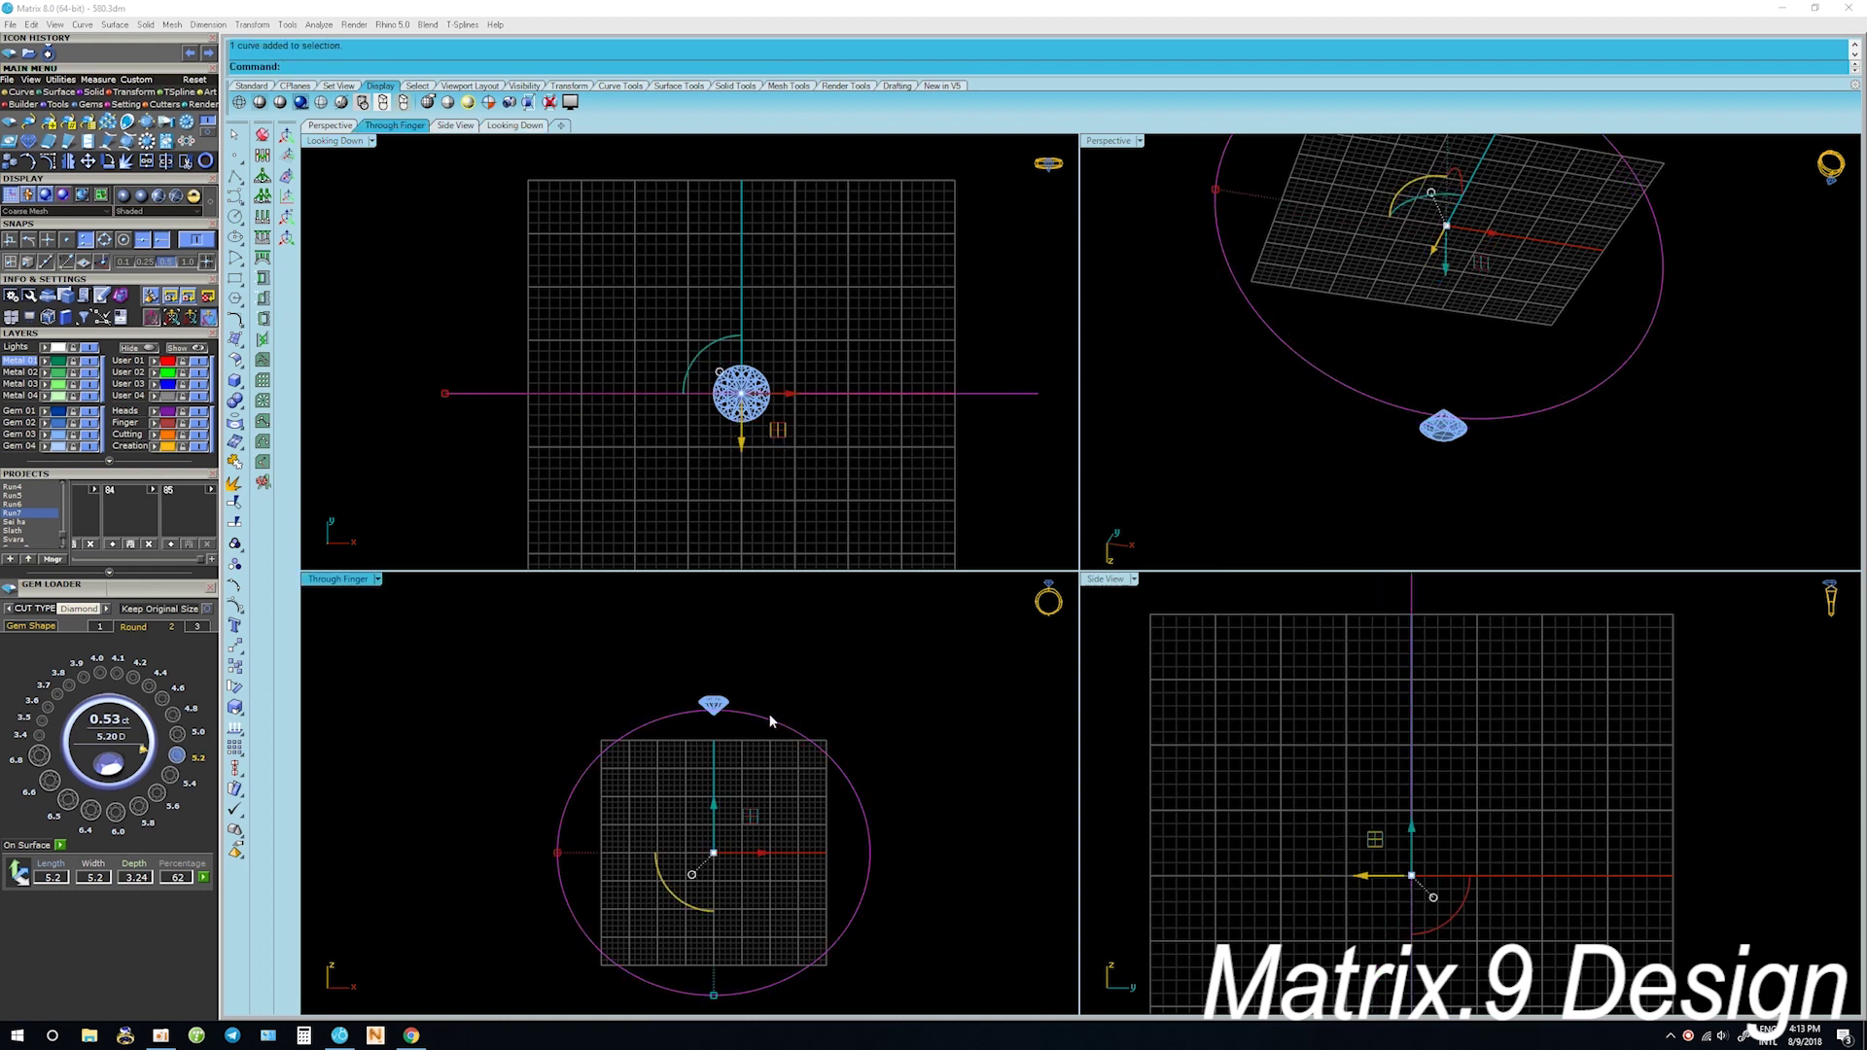
{"action": "type", "text": "offset"}
{"action": "key", "text": "Return"}
{"action": "type", "text": "3"}
{"action": "key", "text": "Return"}
{"action": "left_click", "coordinate": [769, 669]}
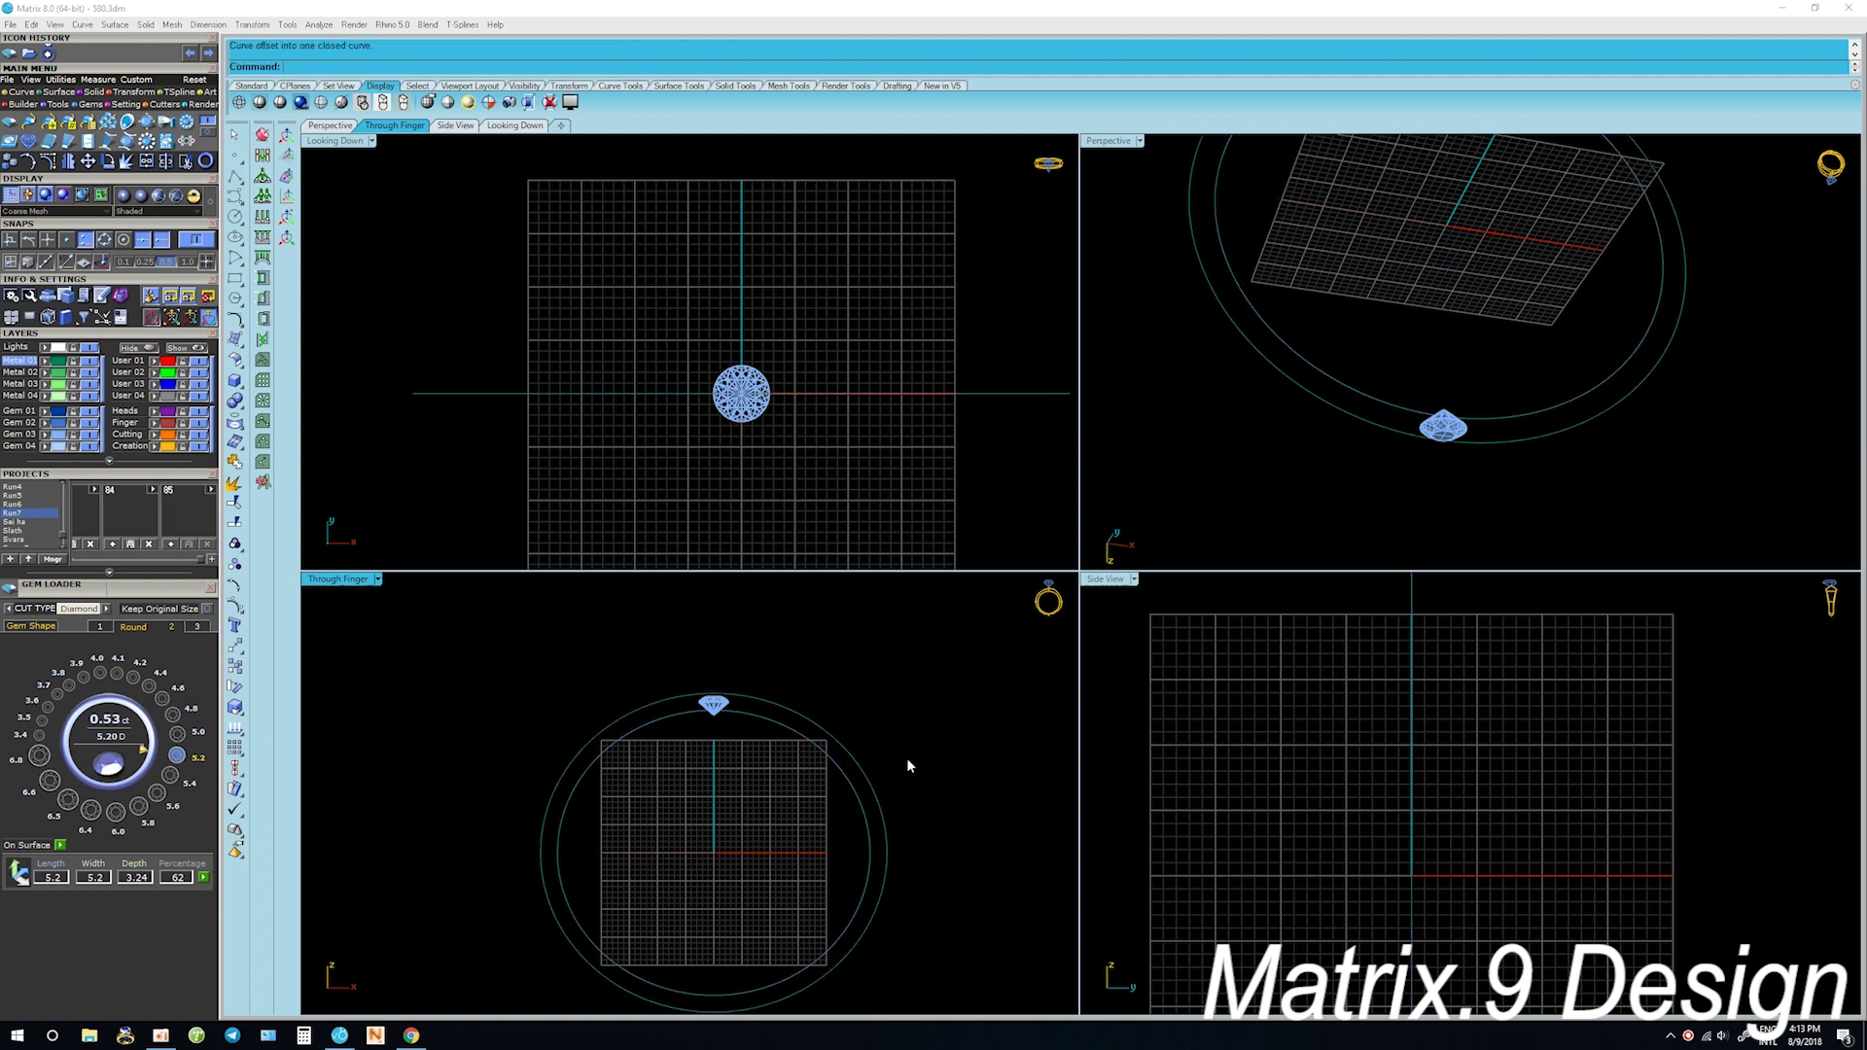
Raise the round diamond up onto the outer circle
{"action": "left_click", "coordinate": [713, 704]}
{"action": "scroll", "coordinate": [711, 671], "scroll_direction": "up", "scroll_amount": 2}
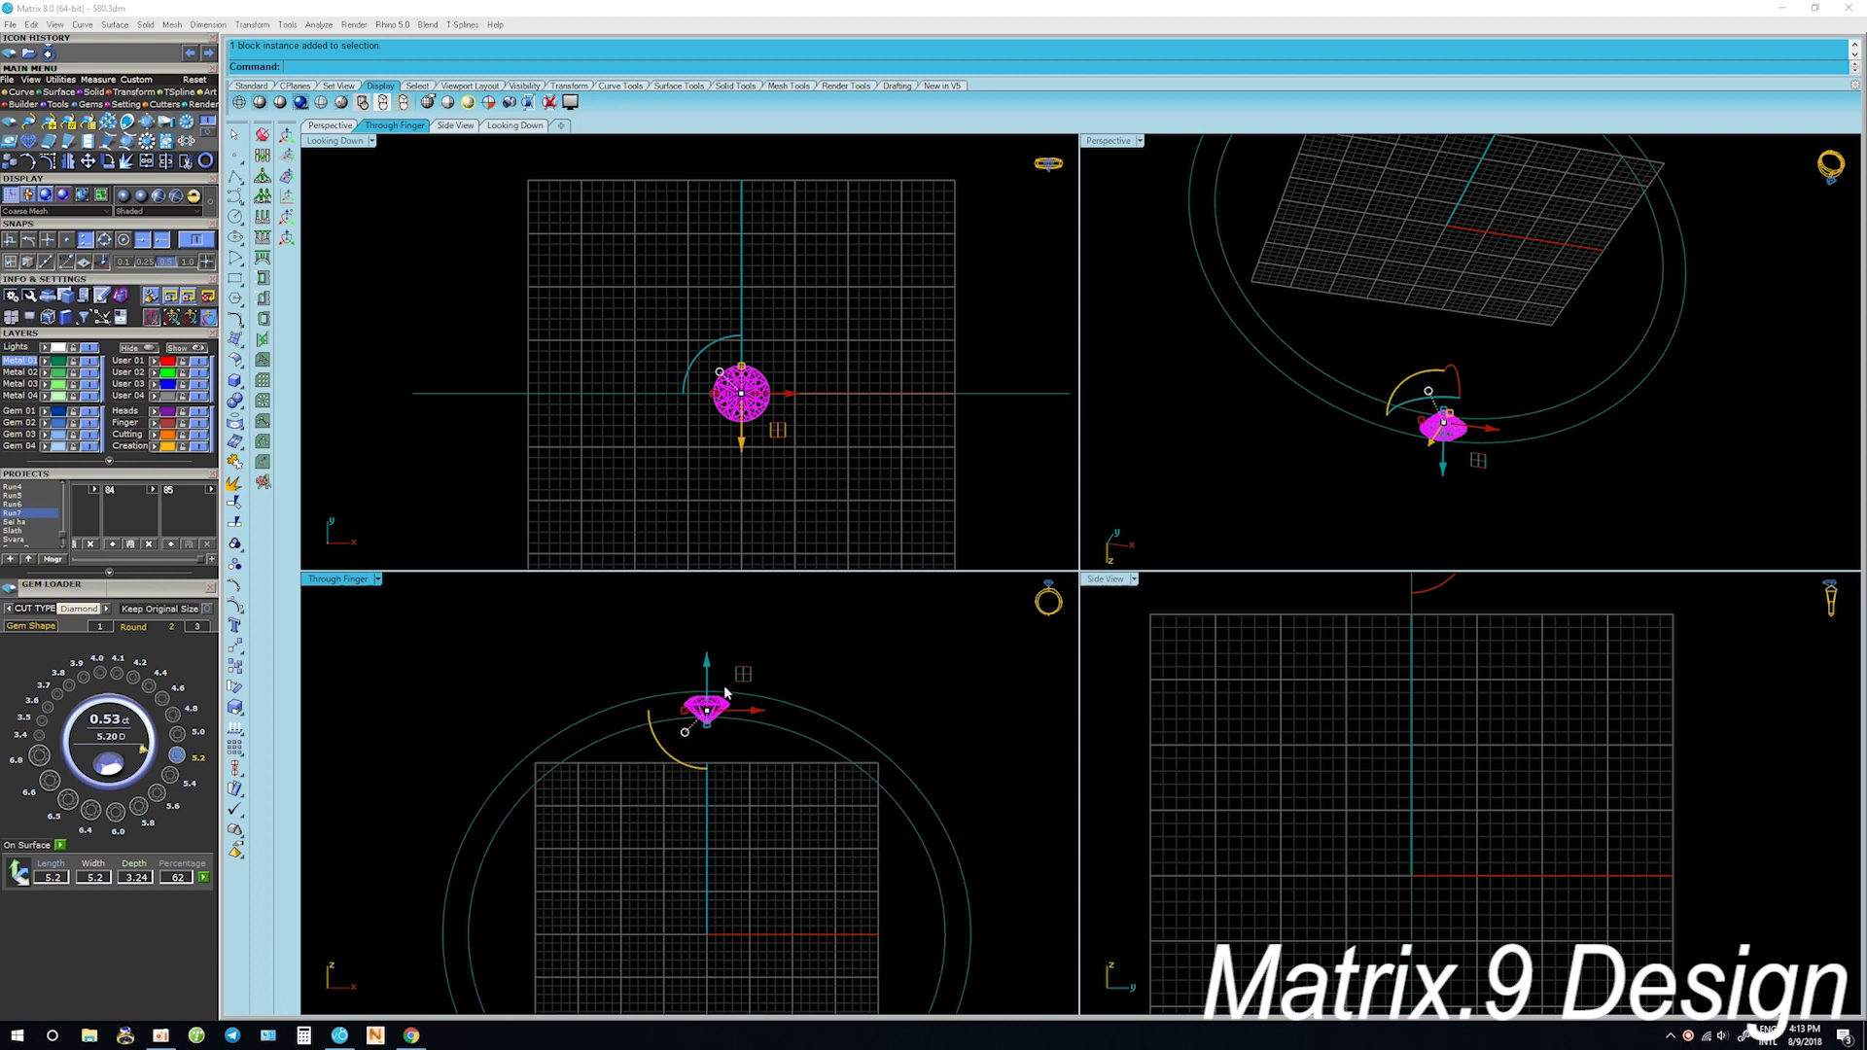
{"action": "left_click_drag", "start_coordinate": [711, 665], "coordinate": [711, 658]}
{"action": "scroll", "coordinate": [708, 696], "scroll_direction": "up", "scroll_amount": 3}
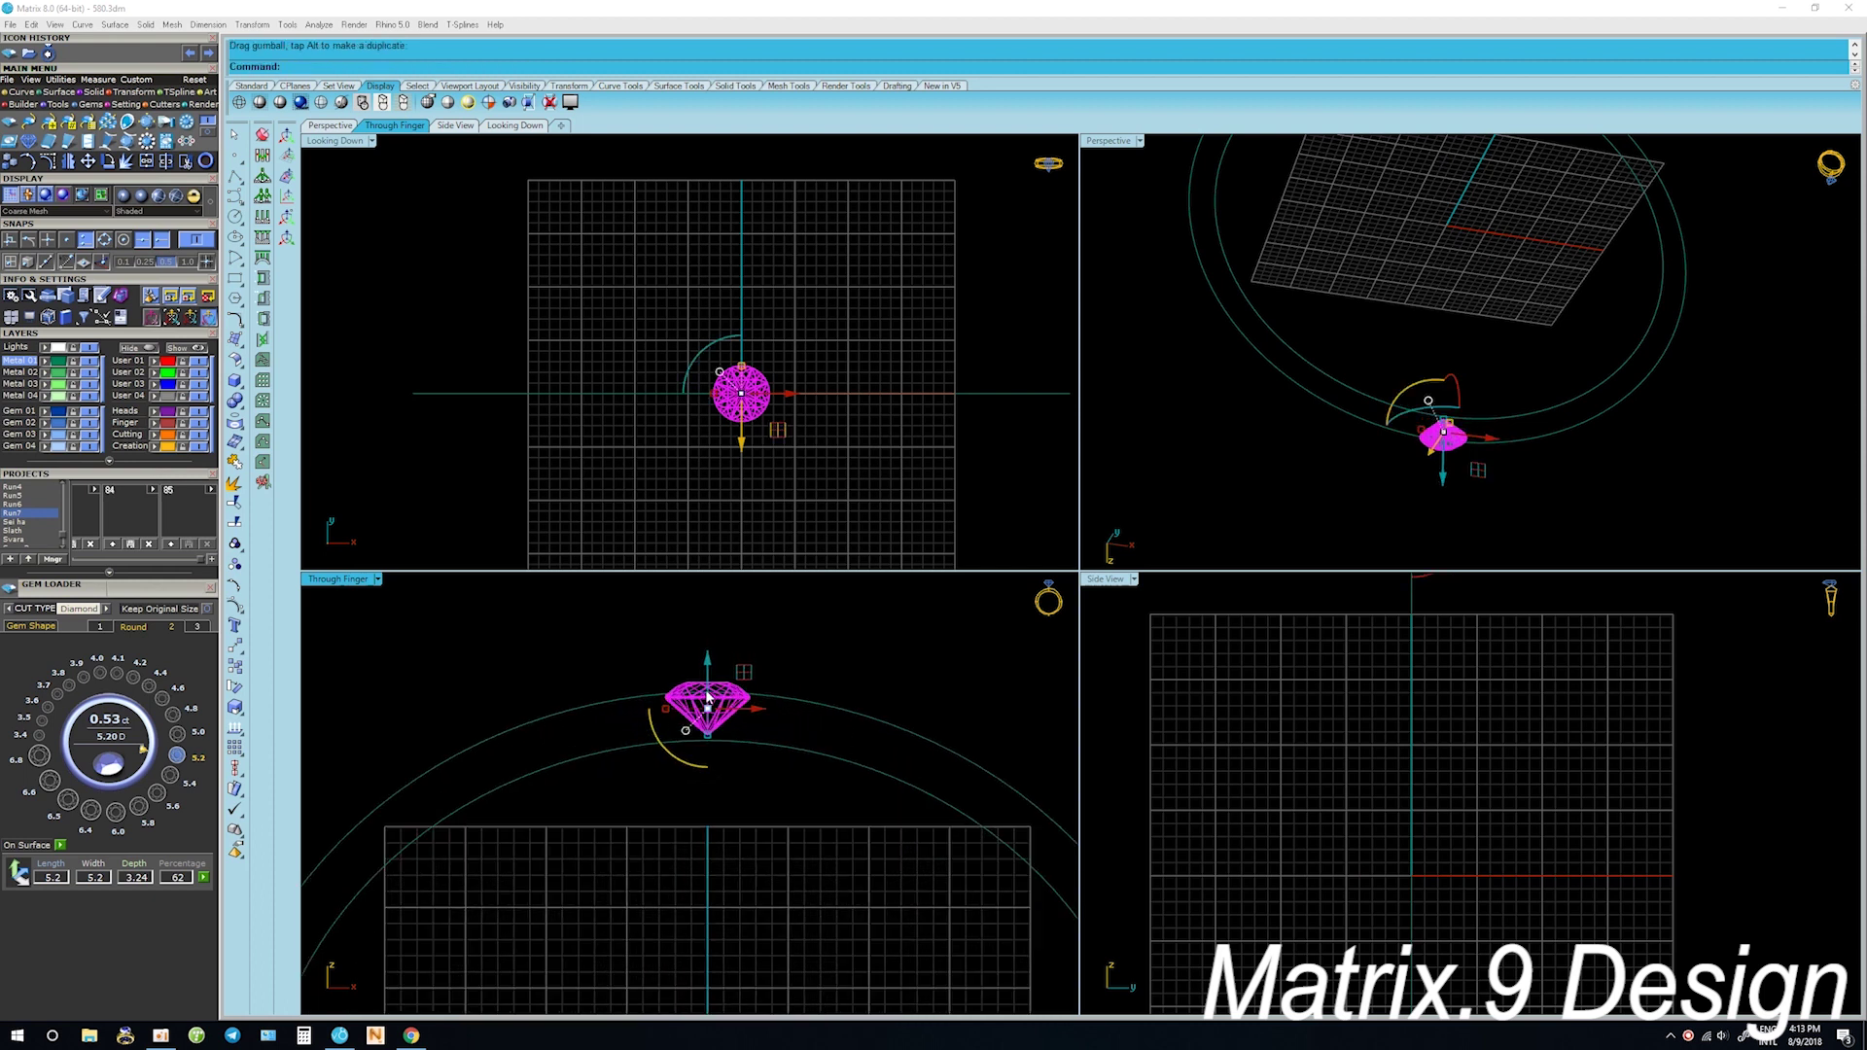
{"action": "left_click_drag", "start_coordinate": [709, 666], "coordinate": [709, 656]}
{"action": "left_click", "coordinate": [825, 708]}
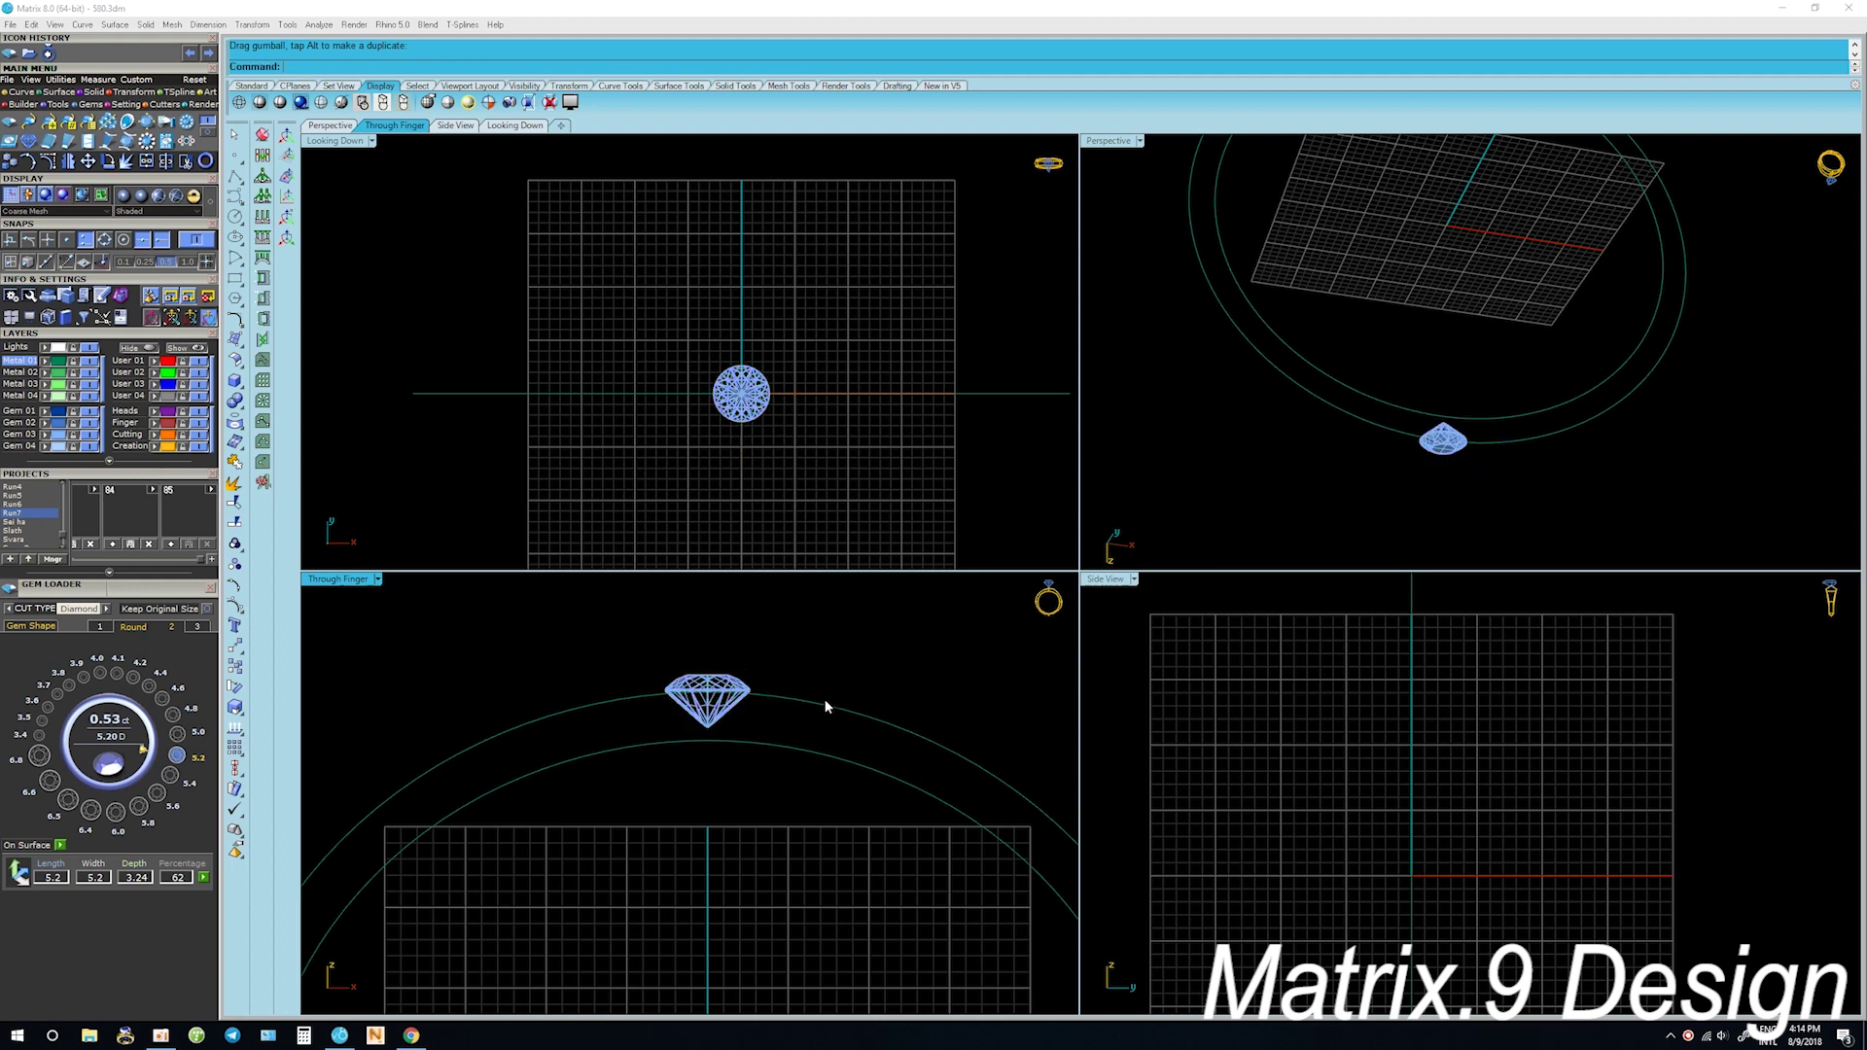
Reposition the outer ring circle under the diamond
{"action": "scroll", "coordinate": [833, 715], "scroll_direction": "down", "scroll_amount": 3}
{"action": "right_click_drag", "start_coordinate": [833, 716], "coordinate": [825, 663]}
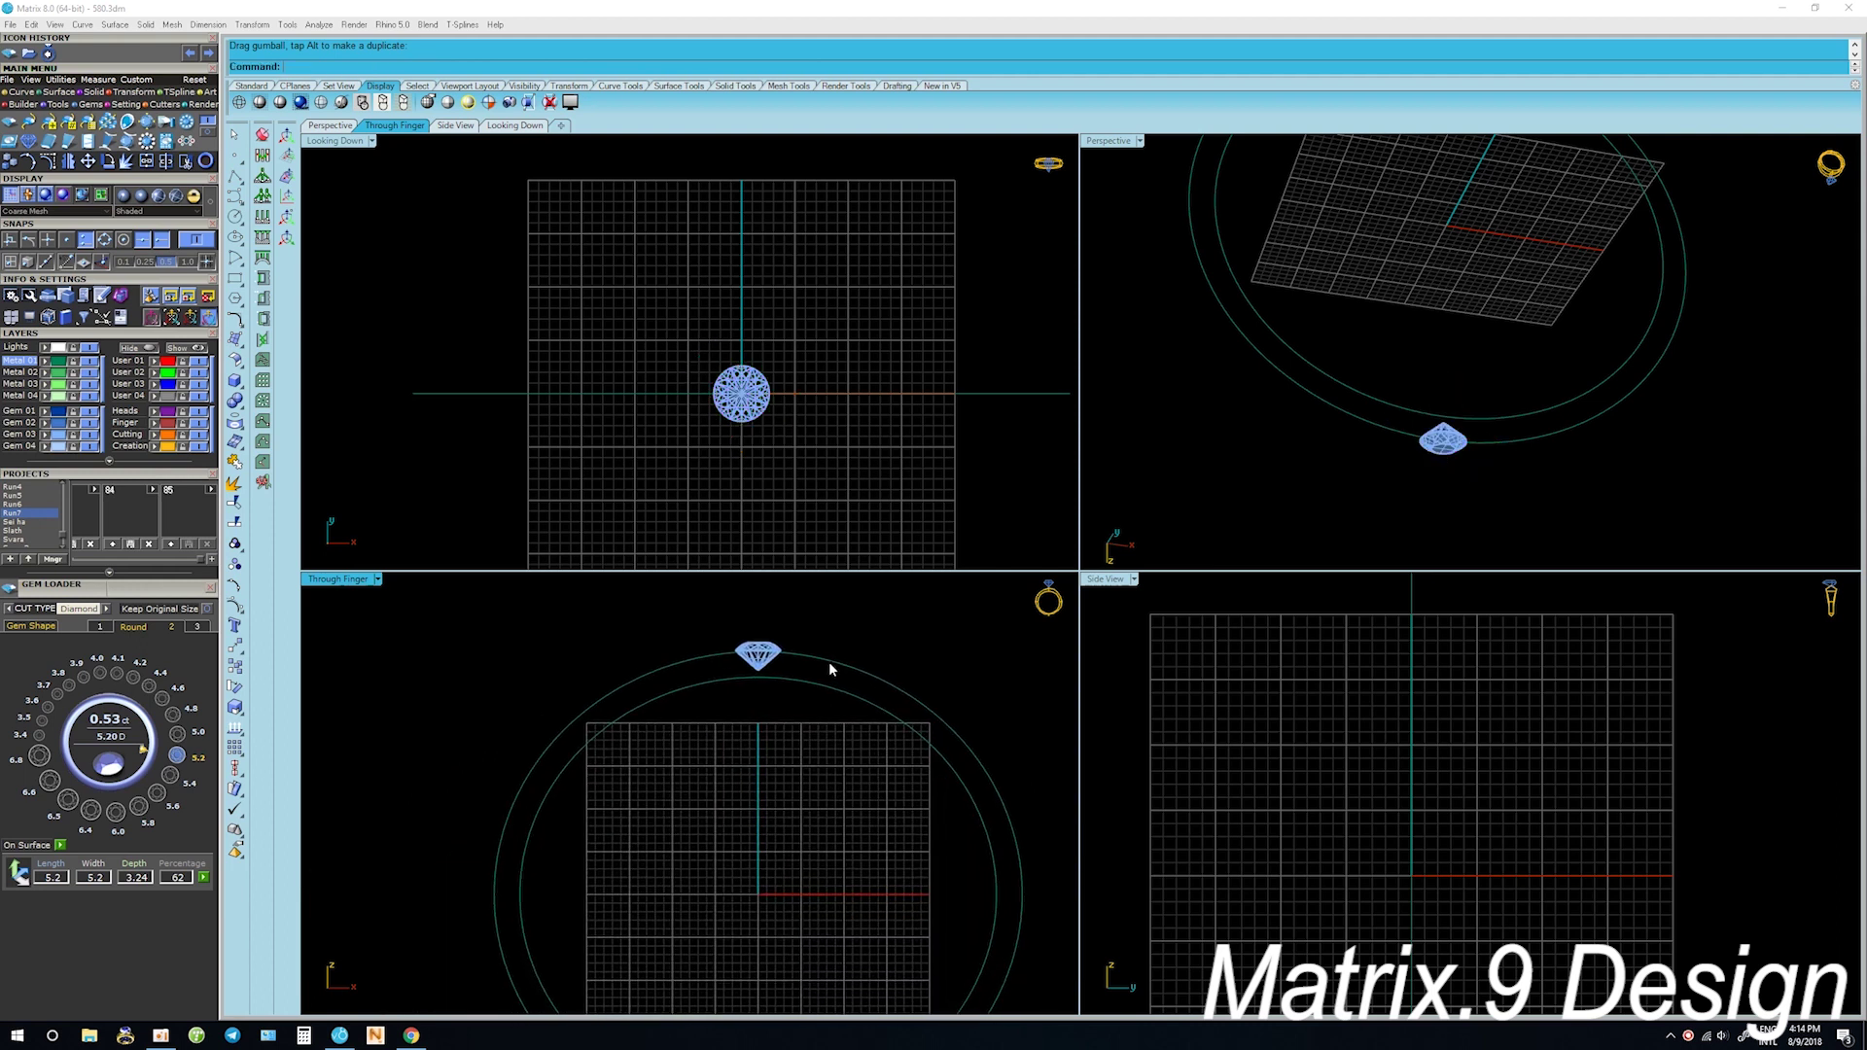
{"action": "scroll", "coordinate": [829, 665], "scroll_direction": "down", "scroll_amount": 2}
{"action": "scroll", "coordinate": [828, 649], "scroll_direction": "down", "scroll_amount": 1}
{"action": "left_click", "coordinate": [833, 643]}
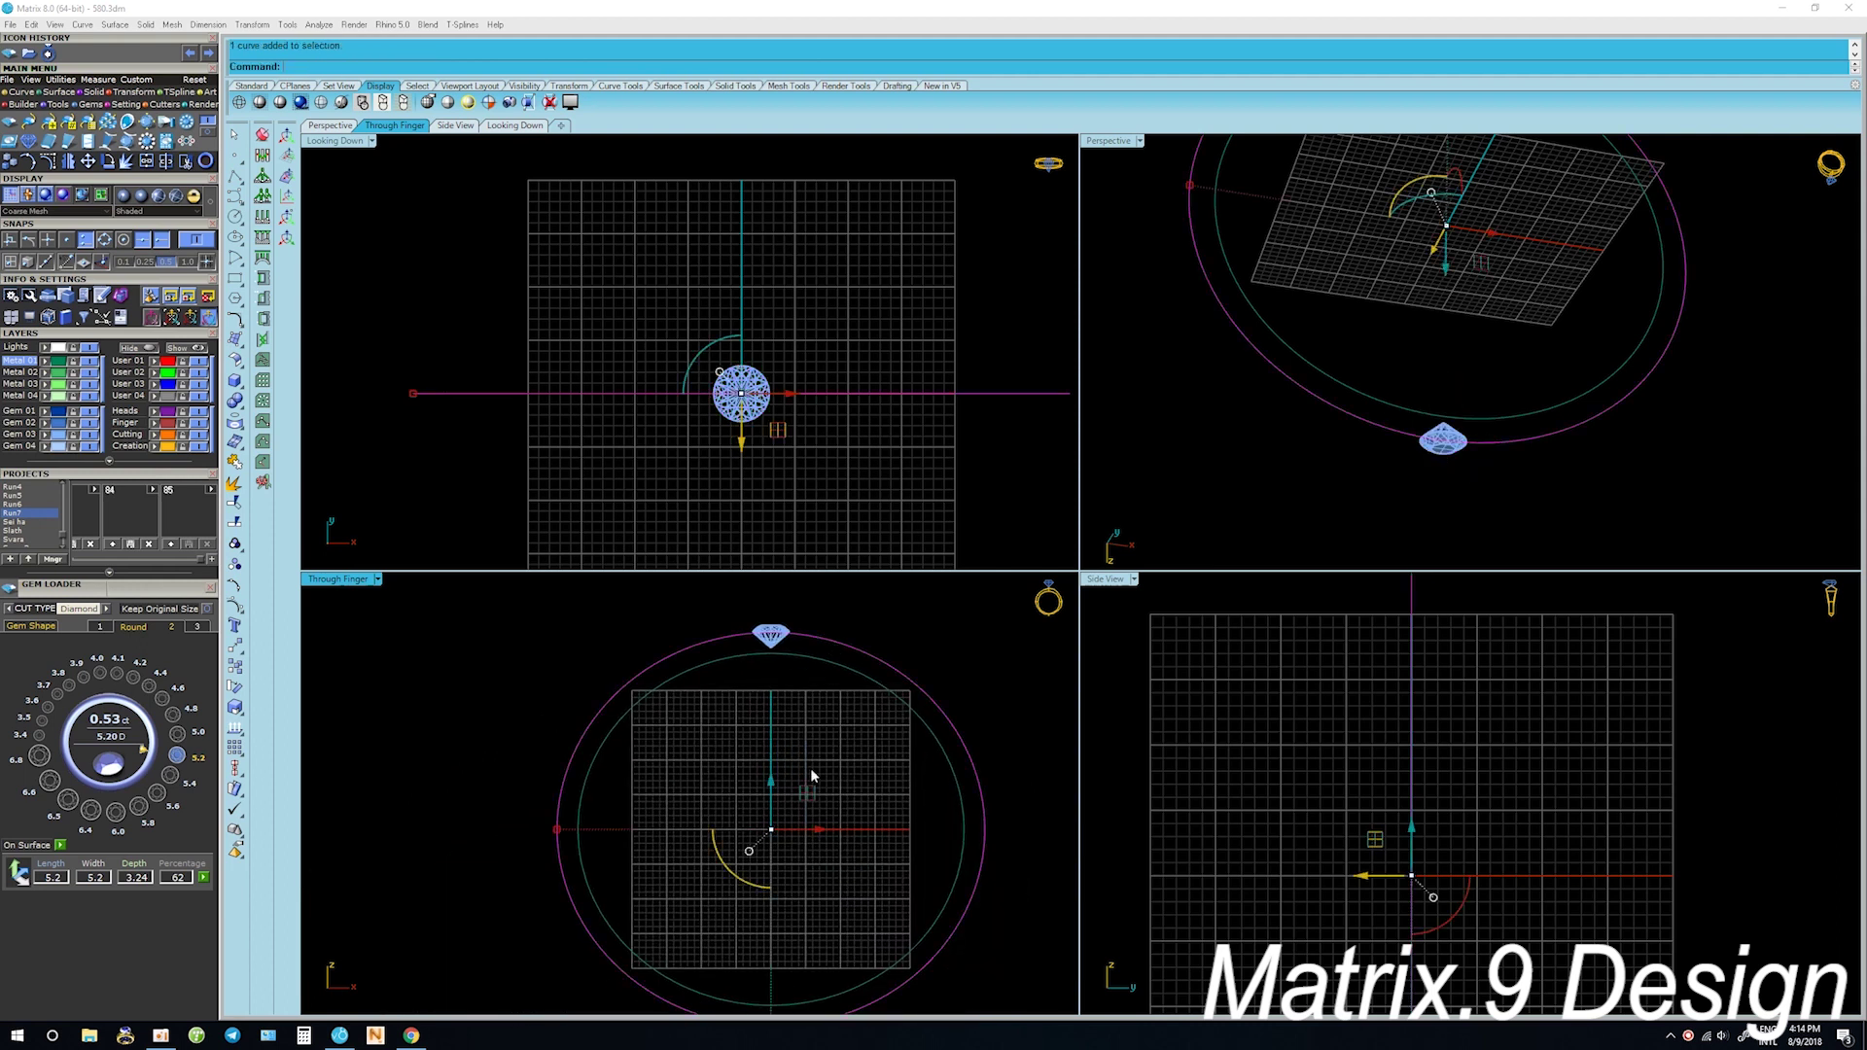
{"action": "right_click_drag", "start_coordinate": [811, 811], "coordinate": [813, 767]}
{"action": "left_click_drag", "start_coordinate": [774, 988], "coordinate": [790, 987]}
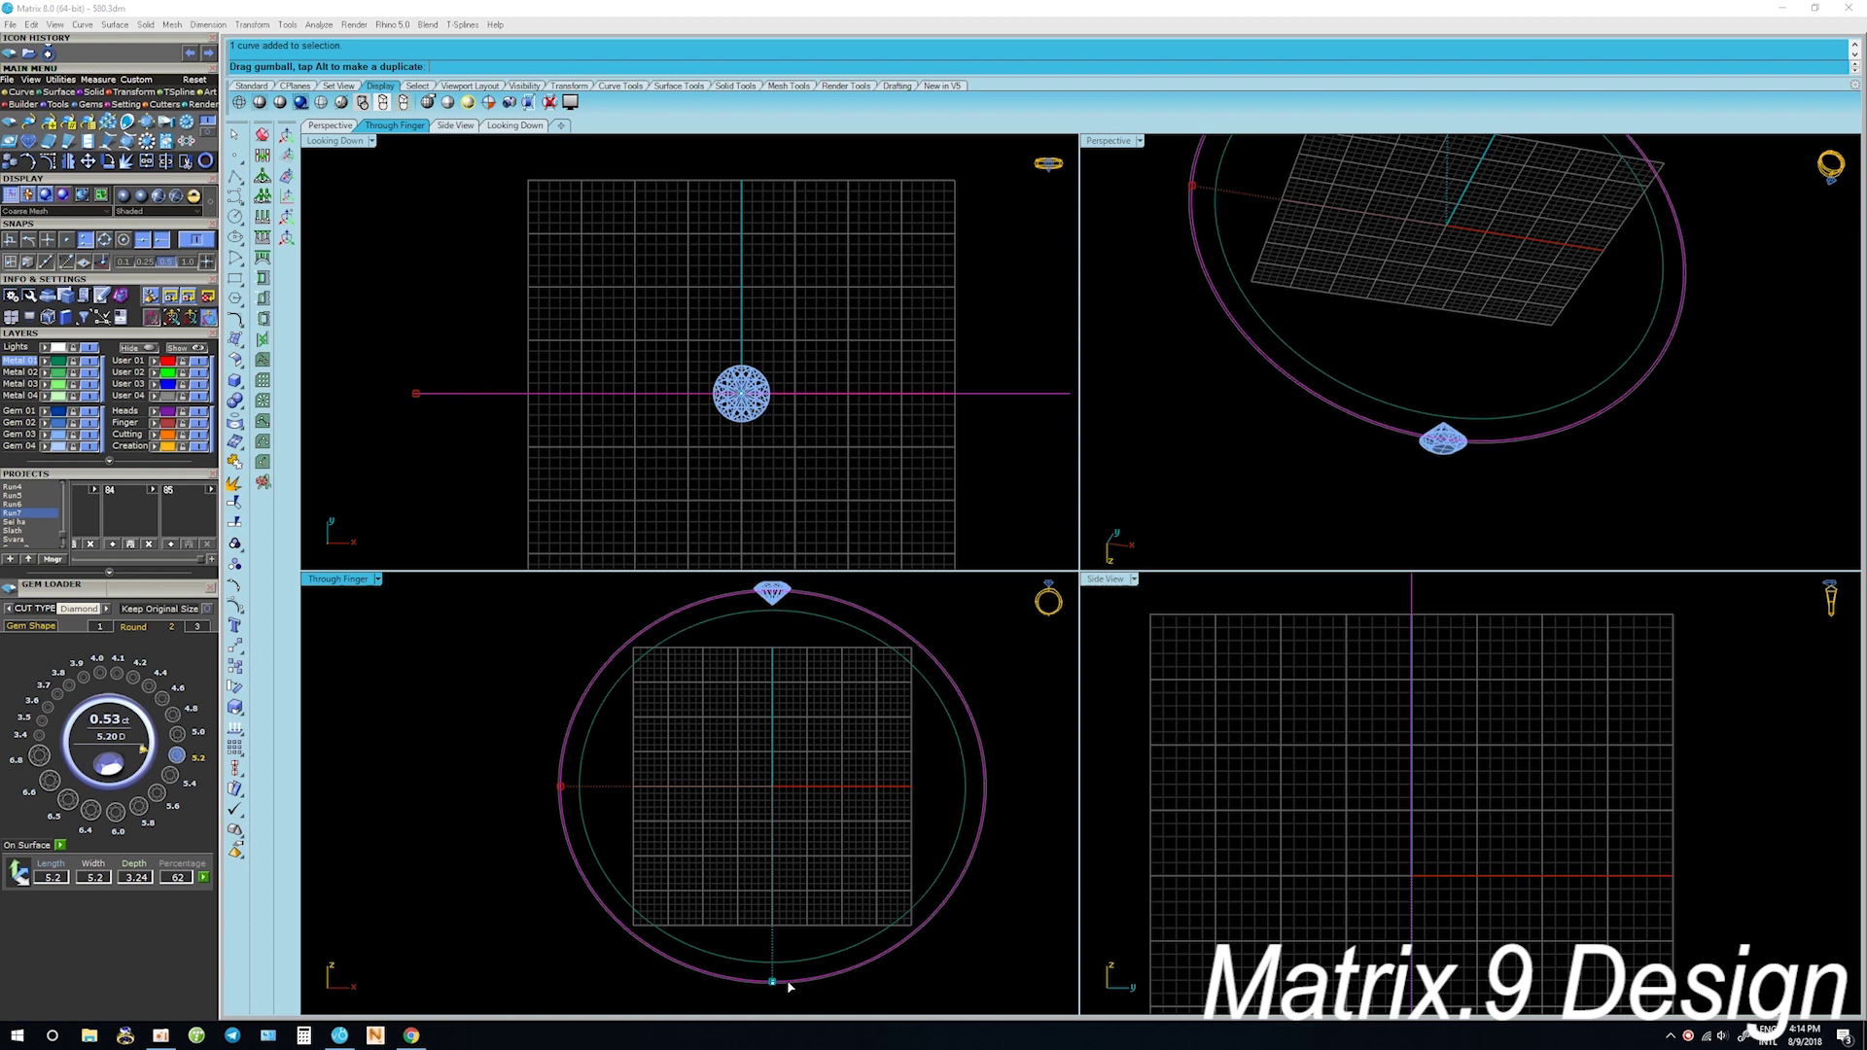
{"action": "left_click", "coordinate": [871, 989]}
Nudge the diamond 0.860 onto the outer circle, then select both ring circles
{"action": "scroll", "coordinate": [821, 746], "scroll_direction": "up", "scroll_amount": 3}
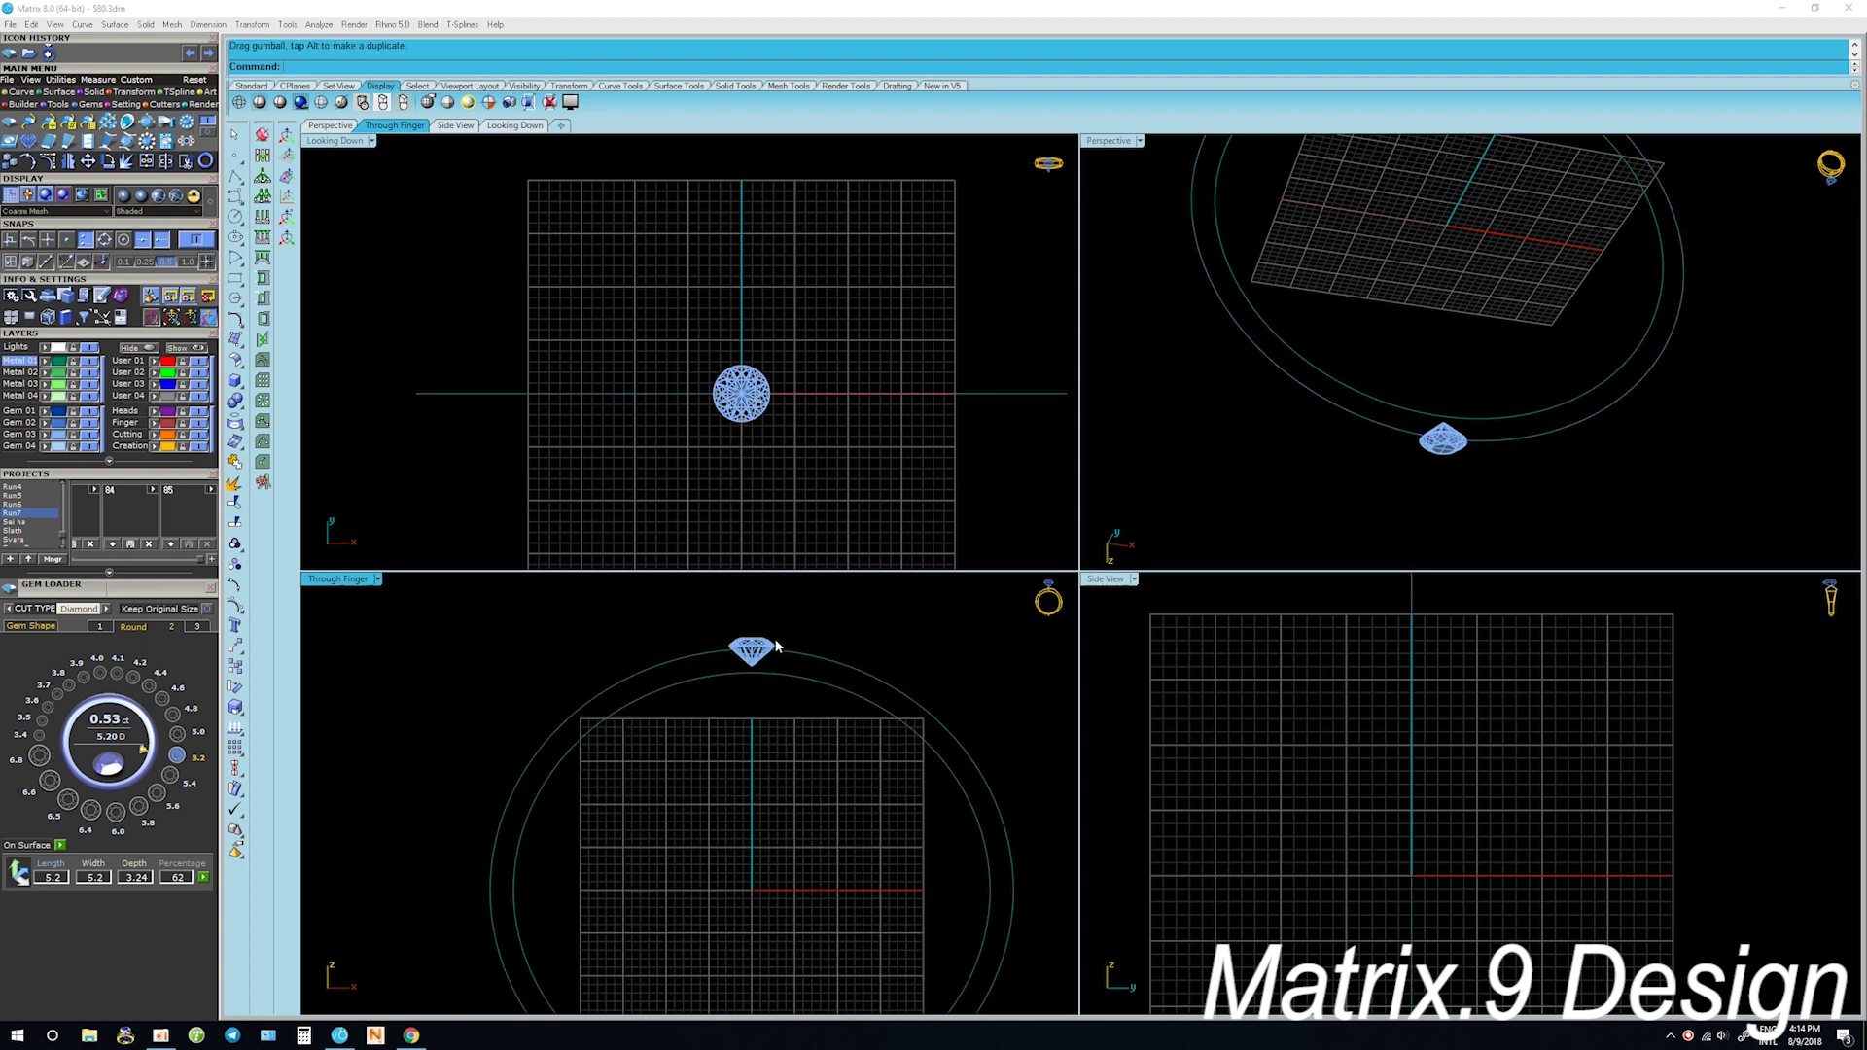
{"action": "left_click", "coordinate": [749, 669]}
{"action": "key", "text": "alt+Up"}
{"action": "key", "text": "Escape"}
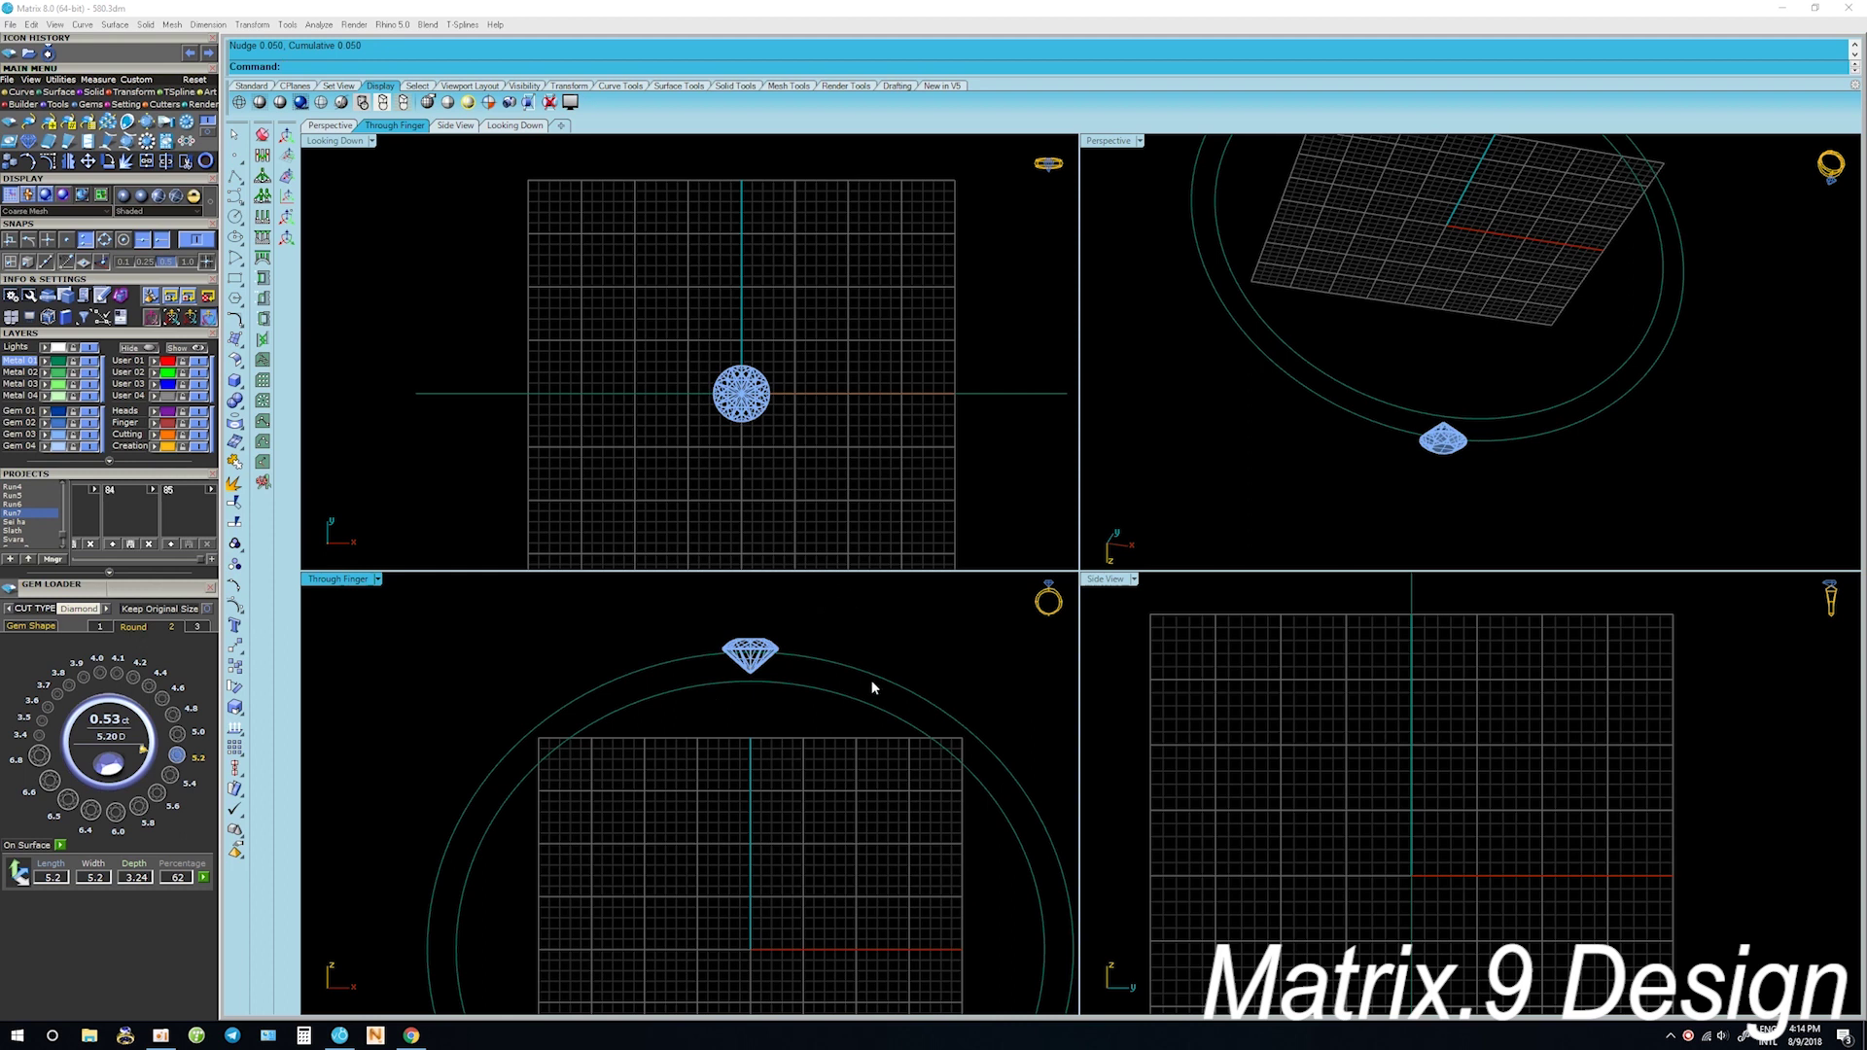
{"action": "left_click_drag", "start_coordinate": [885, 665], "coordinate": [833, 723]}
{"action": "scroll", "coordinate": [793, 368], "scroll_direction": "down", "scroll_amount": 3}
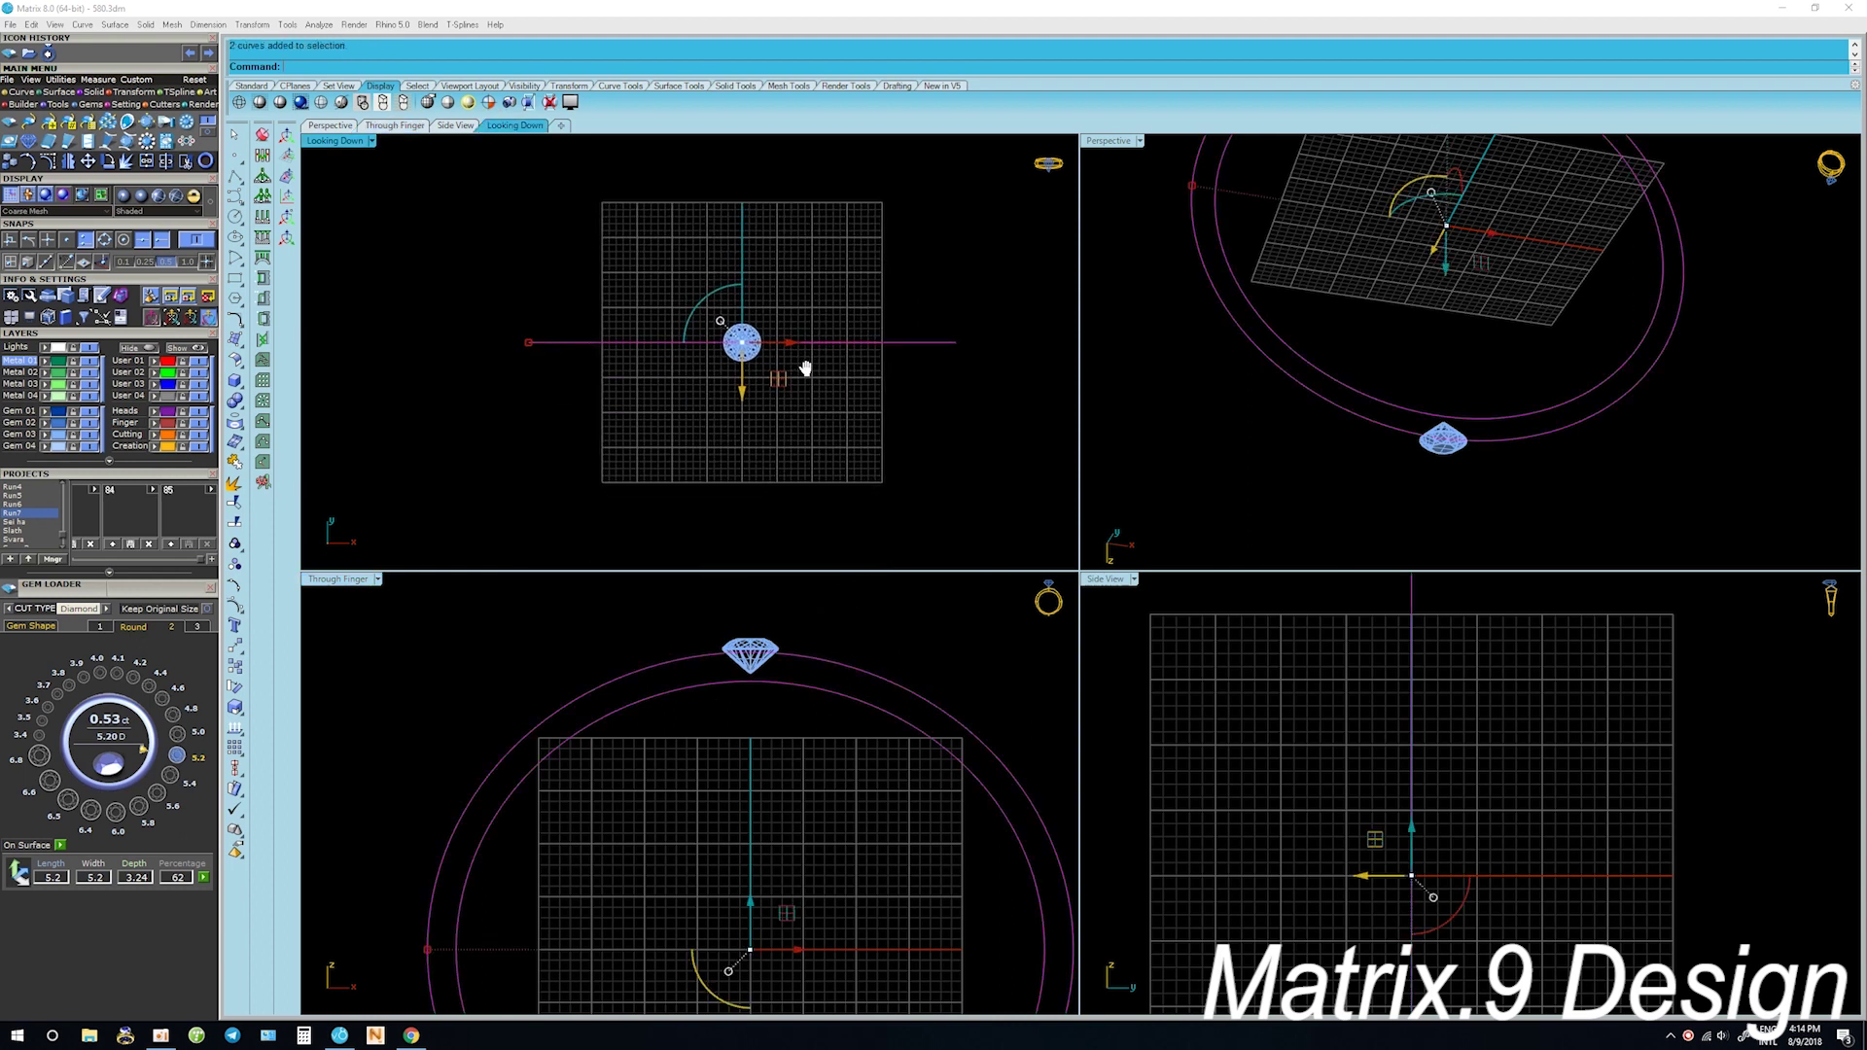
Extrude both concentric circles 6.5 to both sides into a solid band
{"action": "key", "text": "e"}
{"action": "key", "text": "Return"}
{"action": "scroll", "coordinate": [745, 374], "scroll_direction": "up", "scroll_amount": 1}
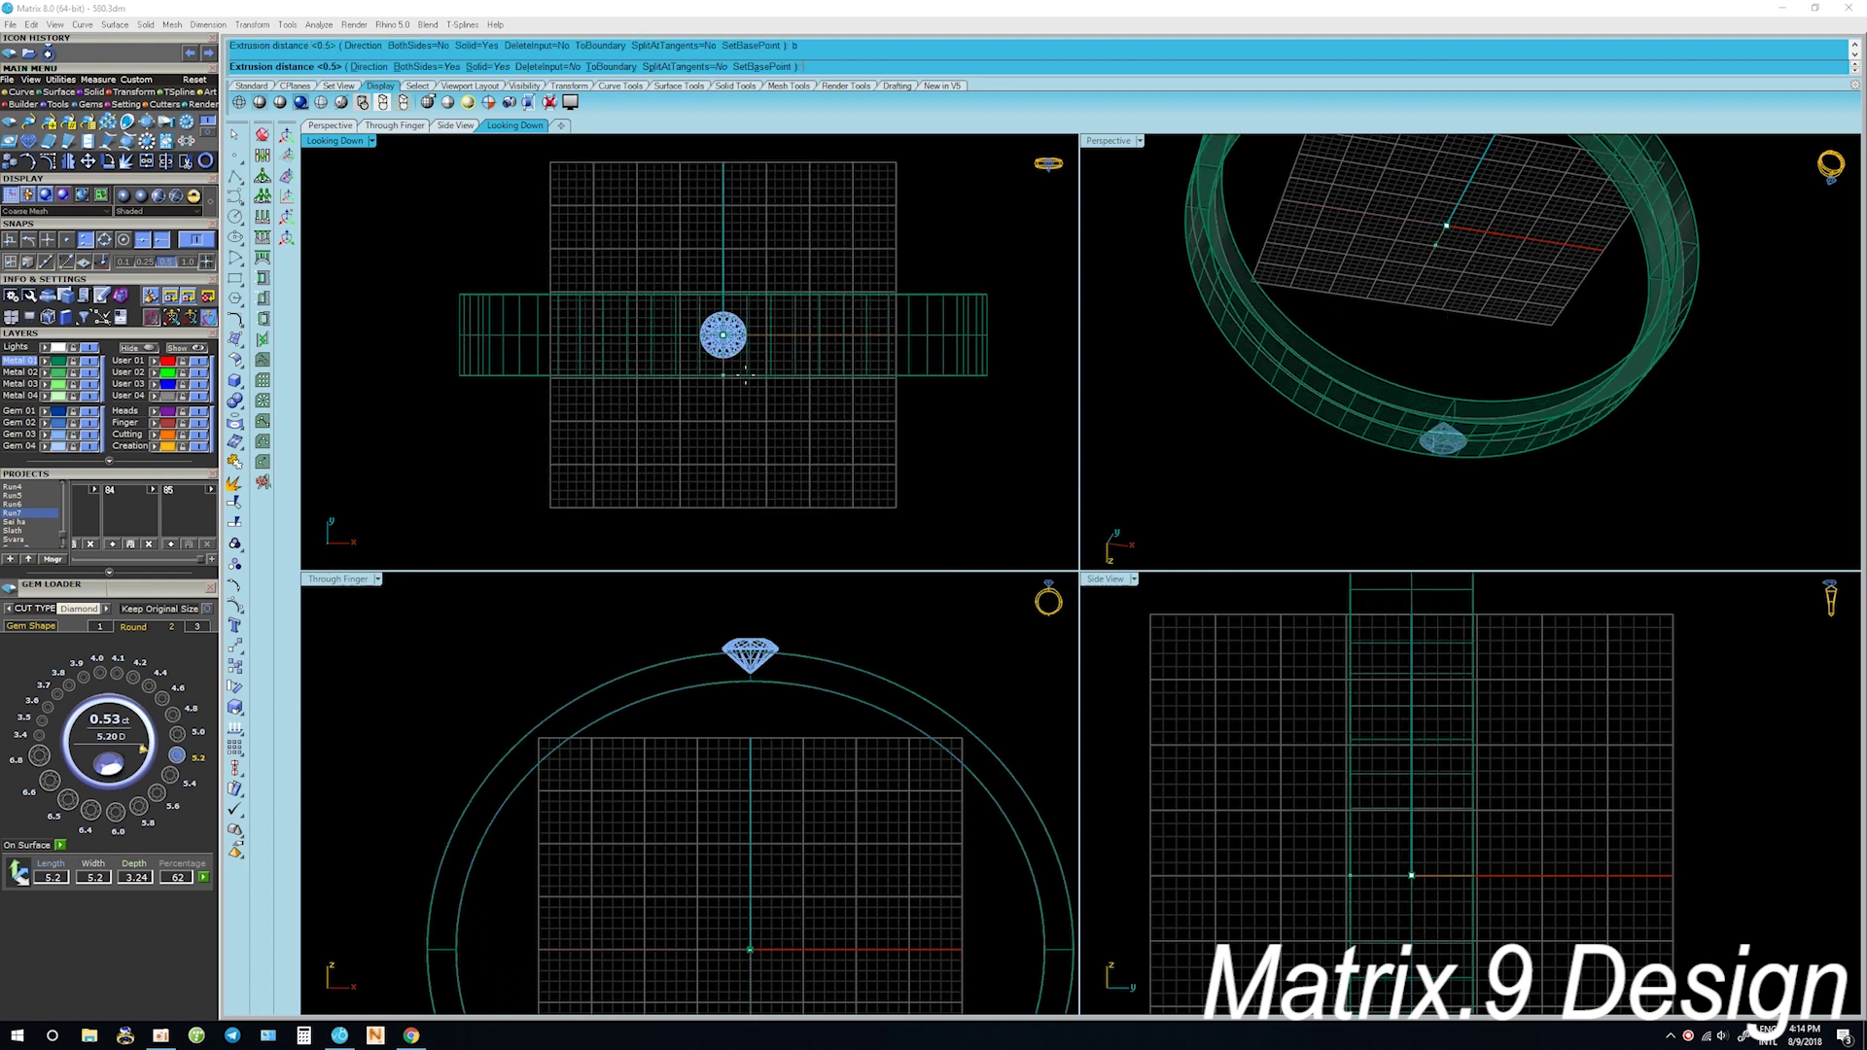
{"action": "scroll", "coordinate": [745, 375], "scroll_direction": "up", "scroll_amount": 3}
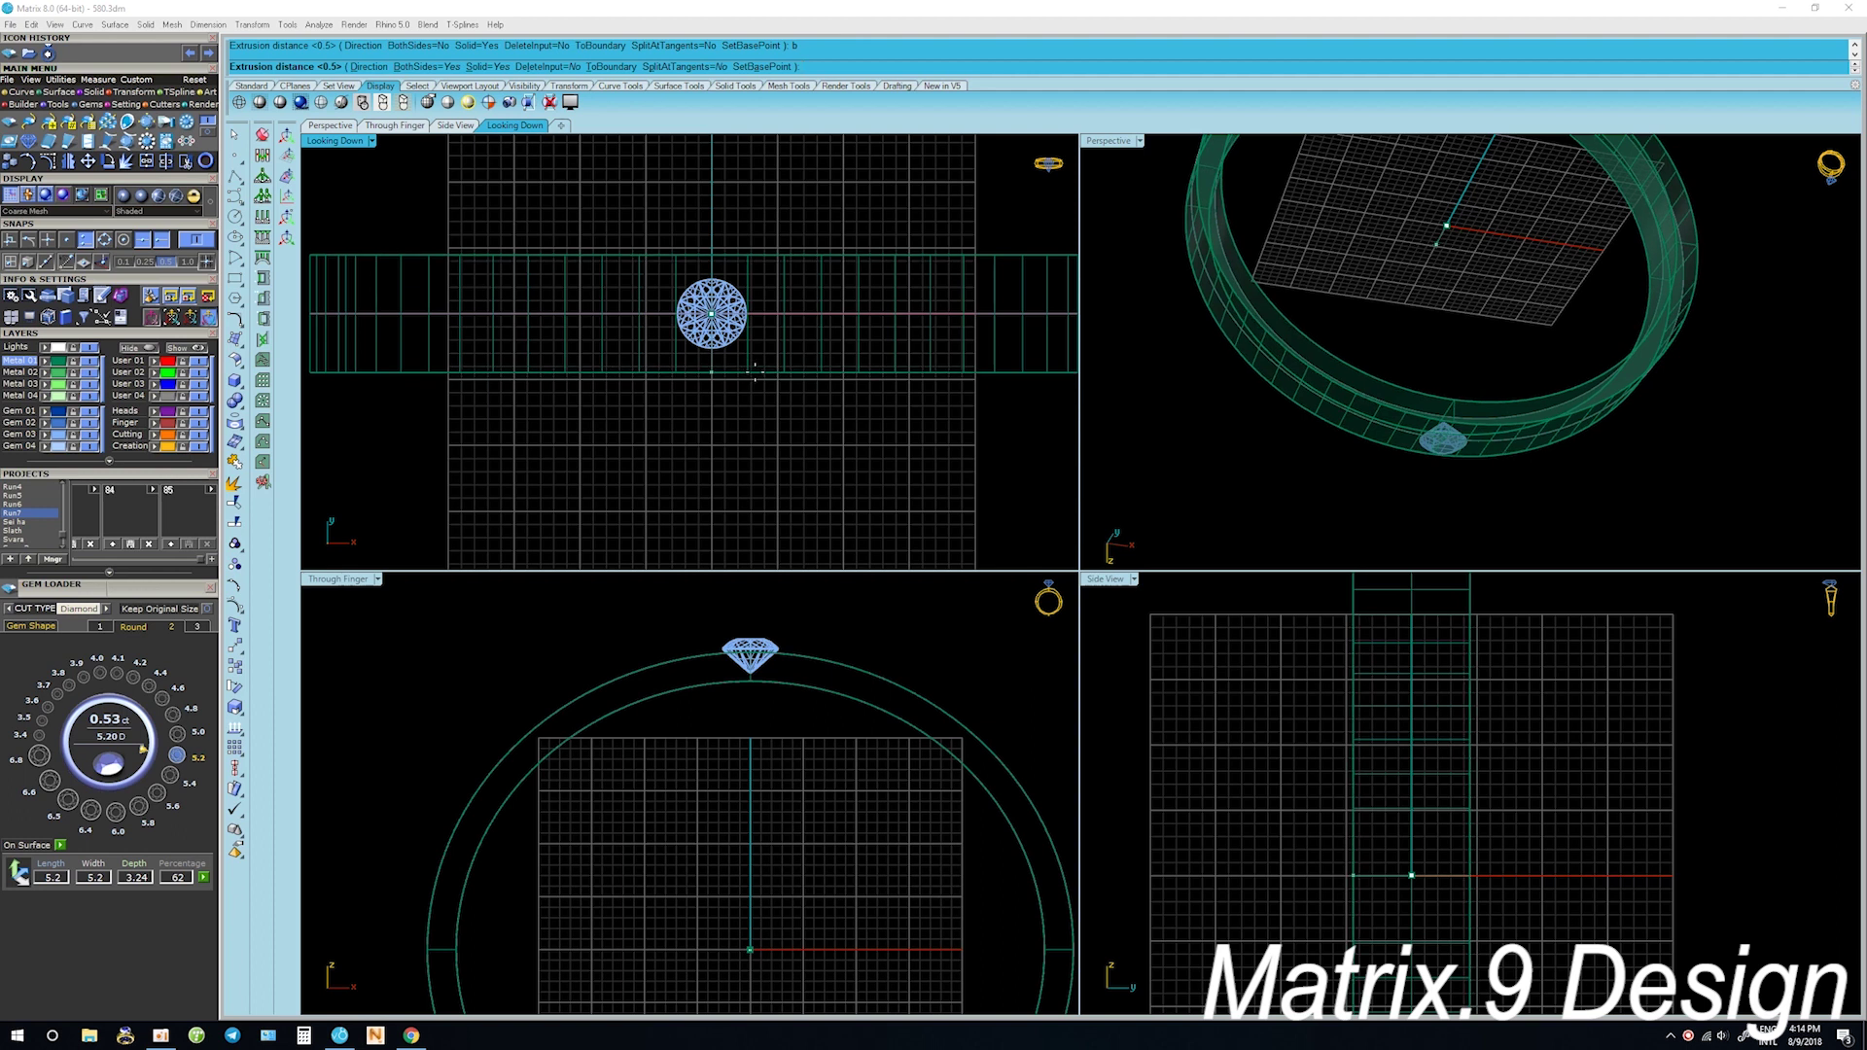
{"action": "left_click", "coordinate": [755, 373]}
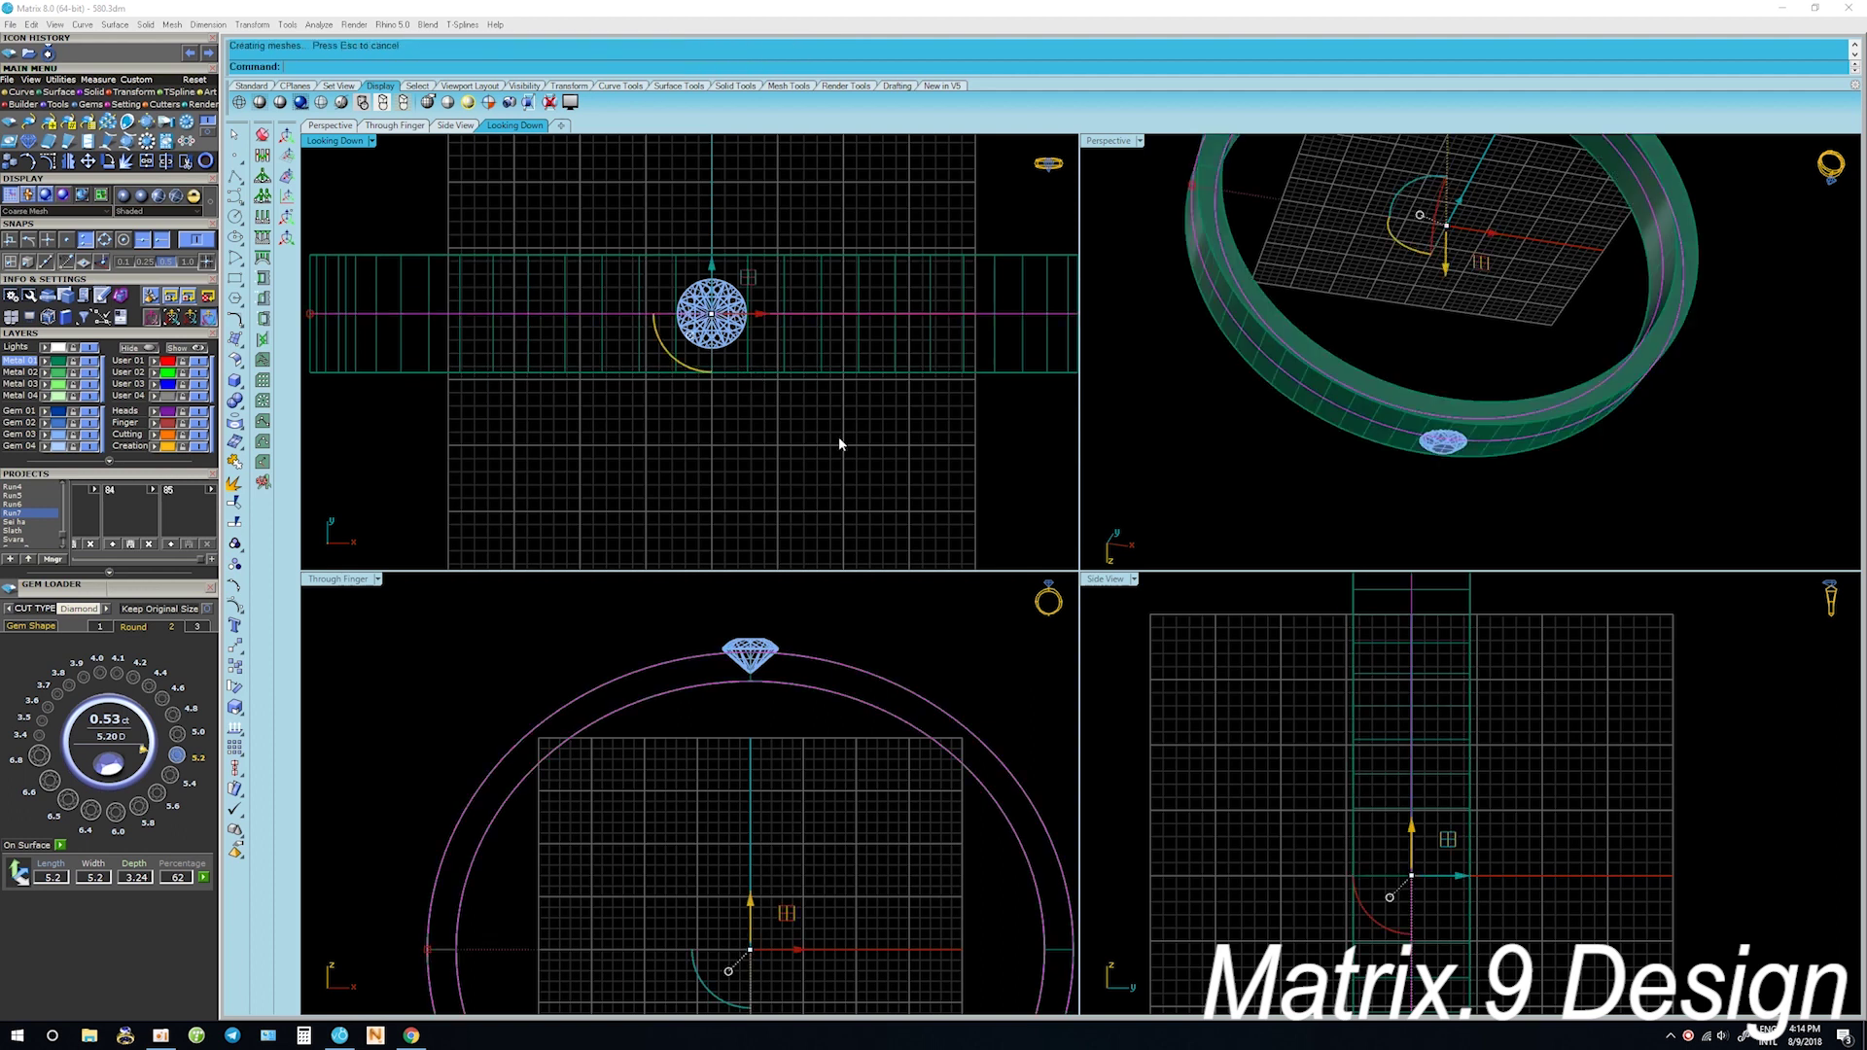
{"action": "scroll", "coordinate": [1368, 453], "scroll_direction": "down", "scroll_amount": 3}
{"action": "mouse_move", "coordinate": [1368, 453]}
{"action": "right_mouse_down"}
{"action": "mouse_move", "coordinate": [1464, 419]}
{"action": "mouse_move", "coordinate": [1450, 356]}
{"action": "right_mouse_up"}
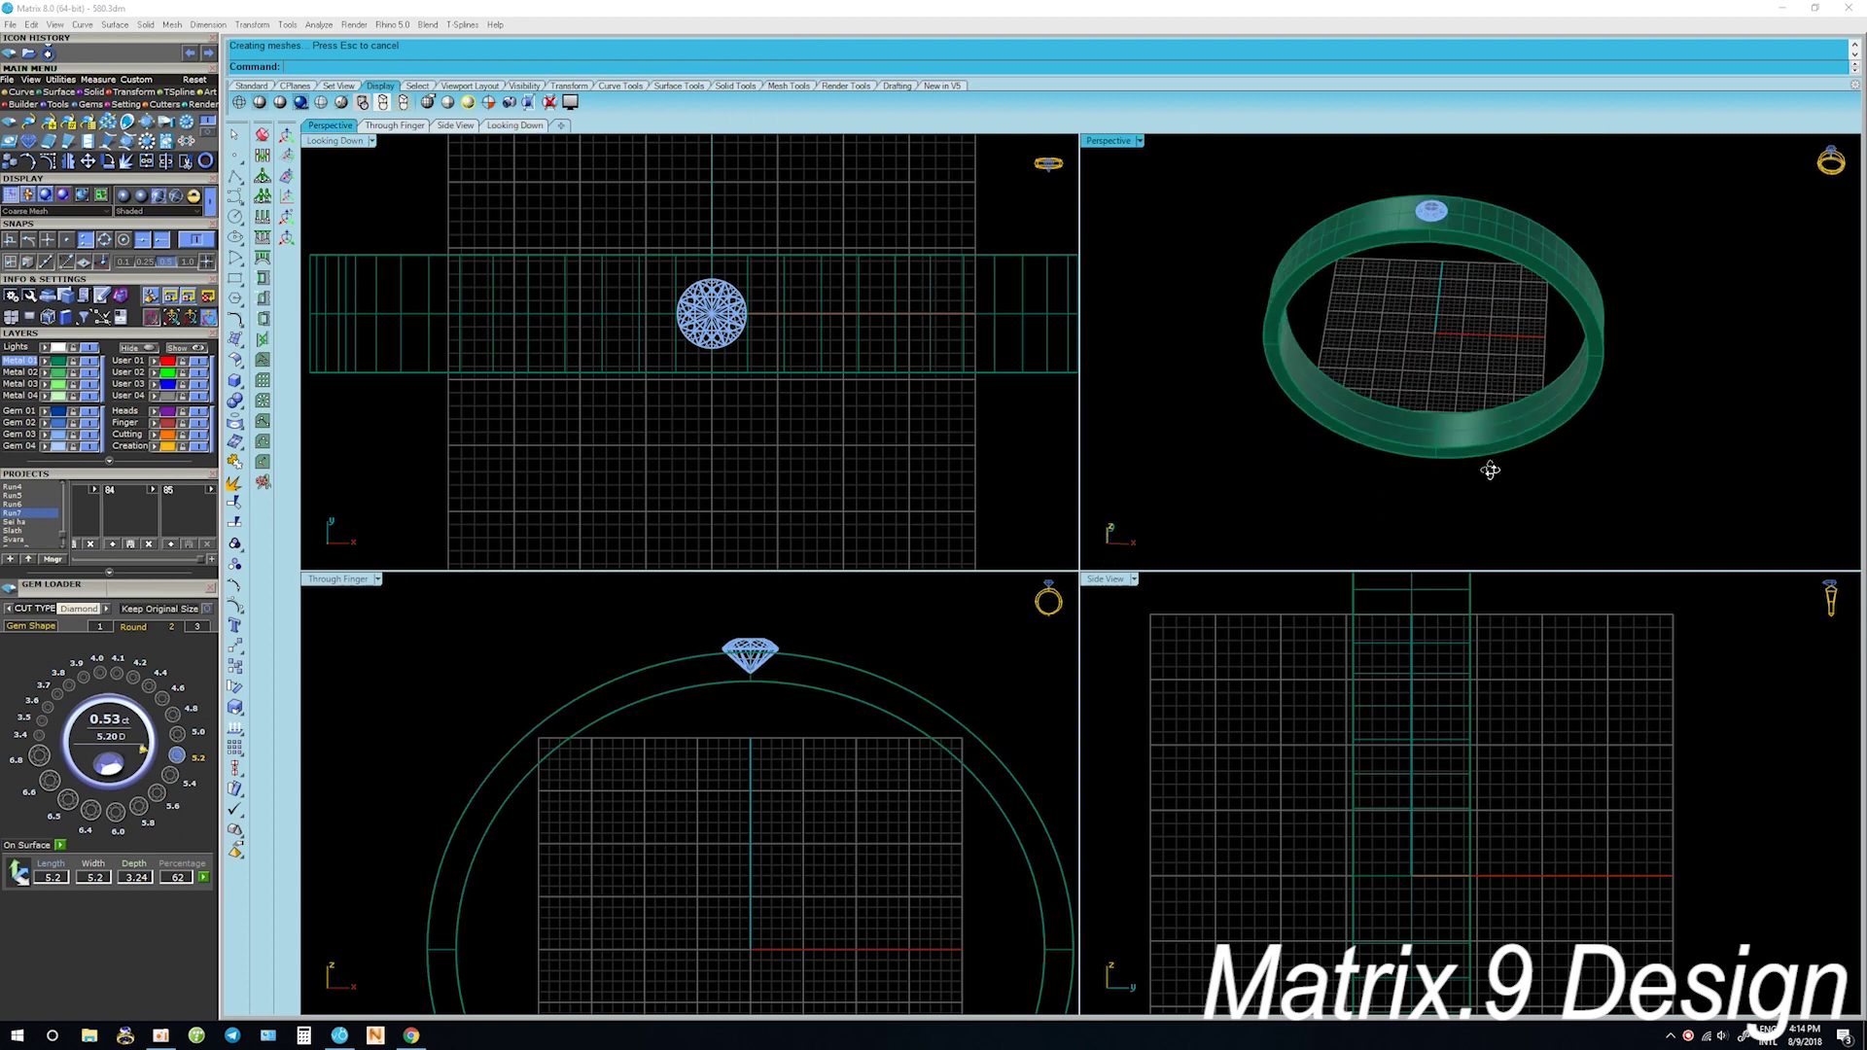
{"action": "scroll", "coordinate": [920, 399], "scroll_direction": "down", "scroll_amount": 3}
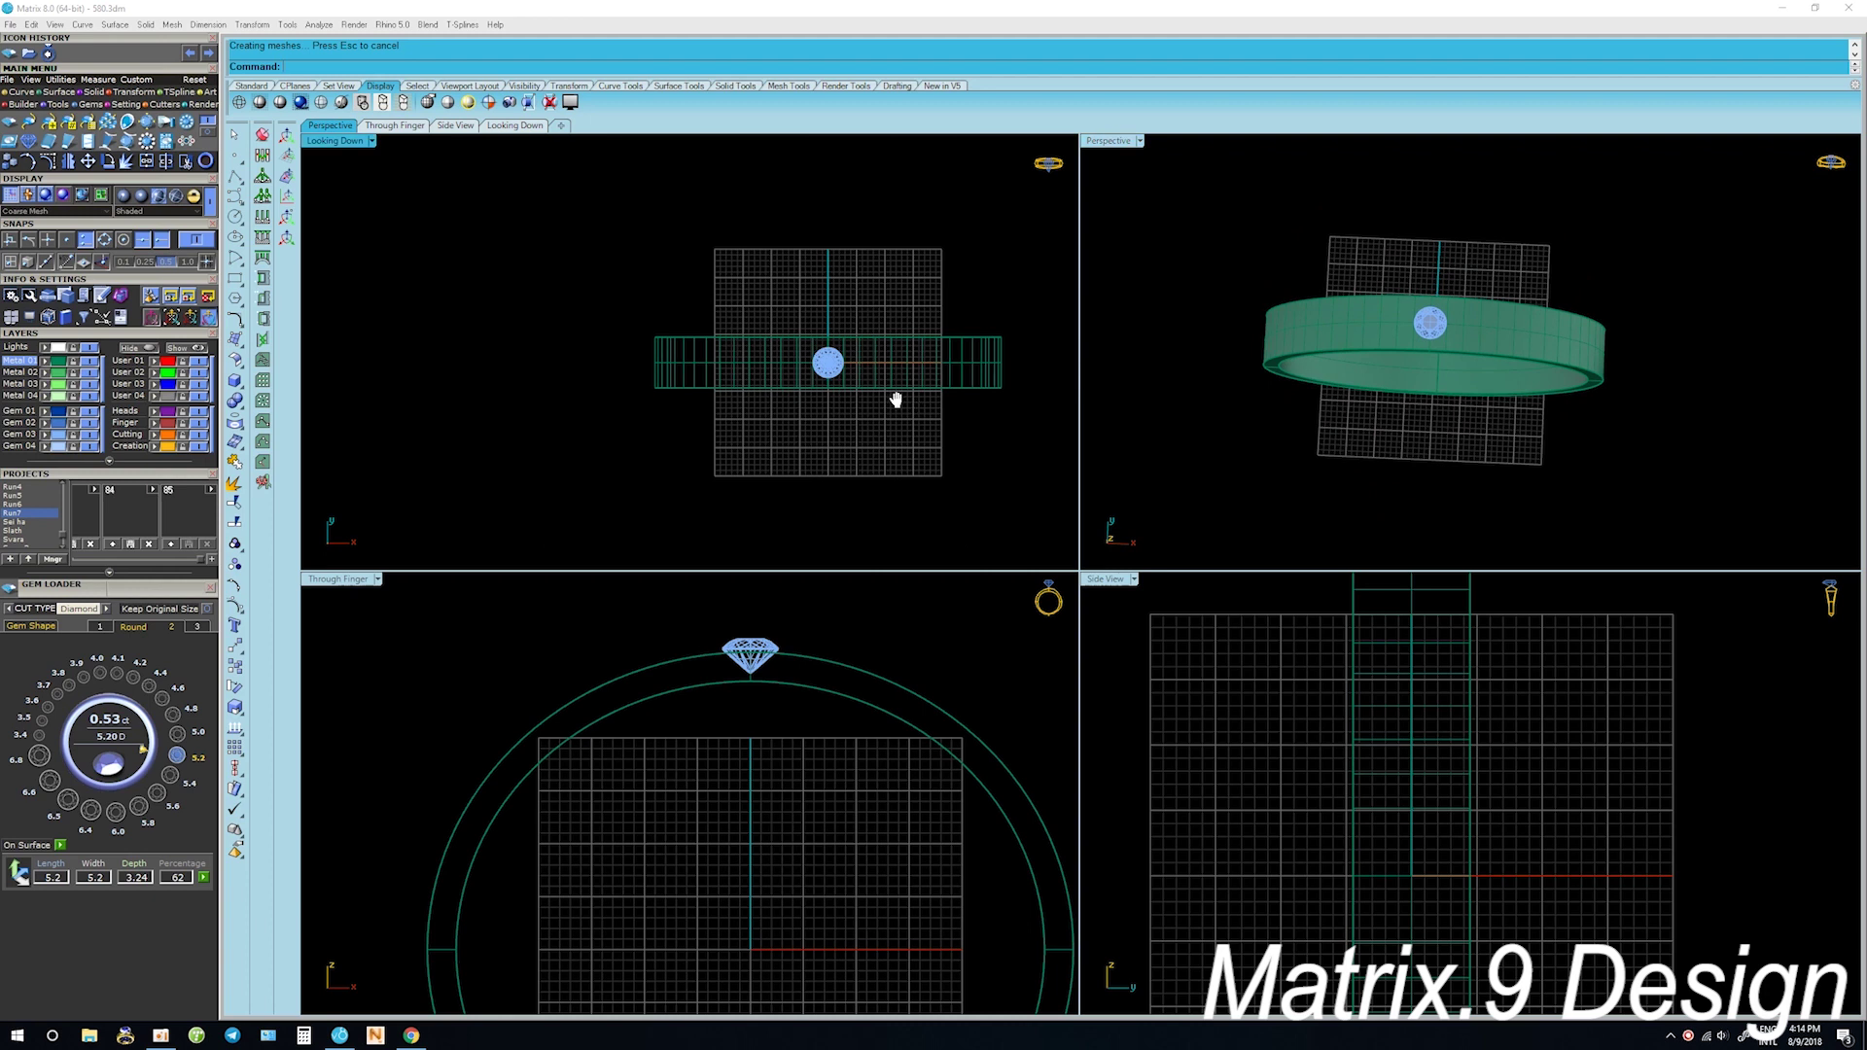
{"action": "right_click_drag", "start_coordinate": [915, 399], "coordinate": [838, 390]}
{"action": "key", "text": "Return"}
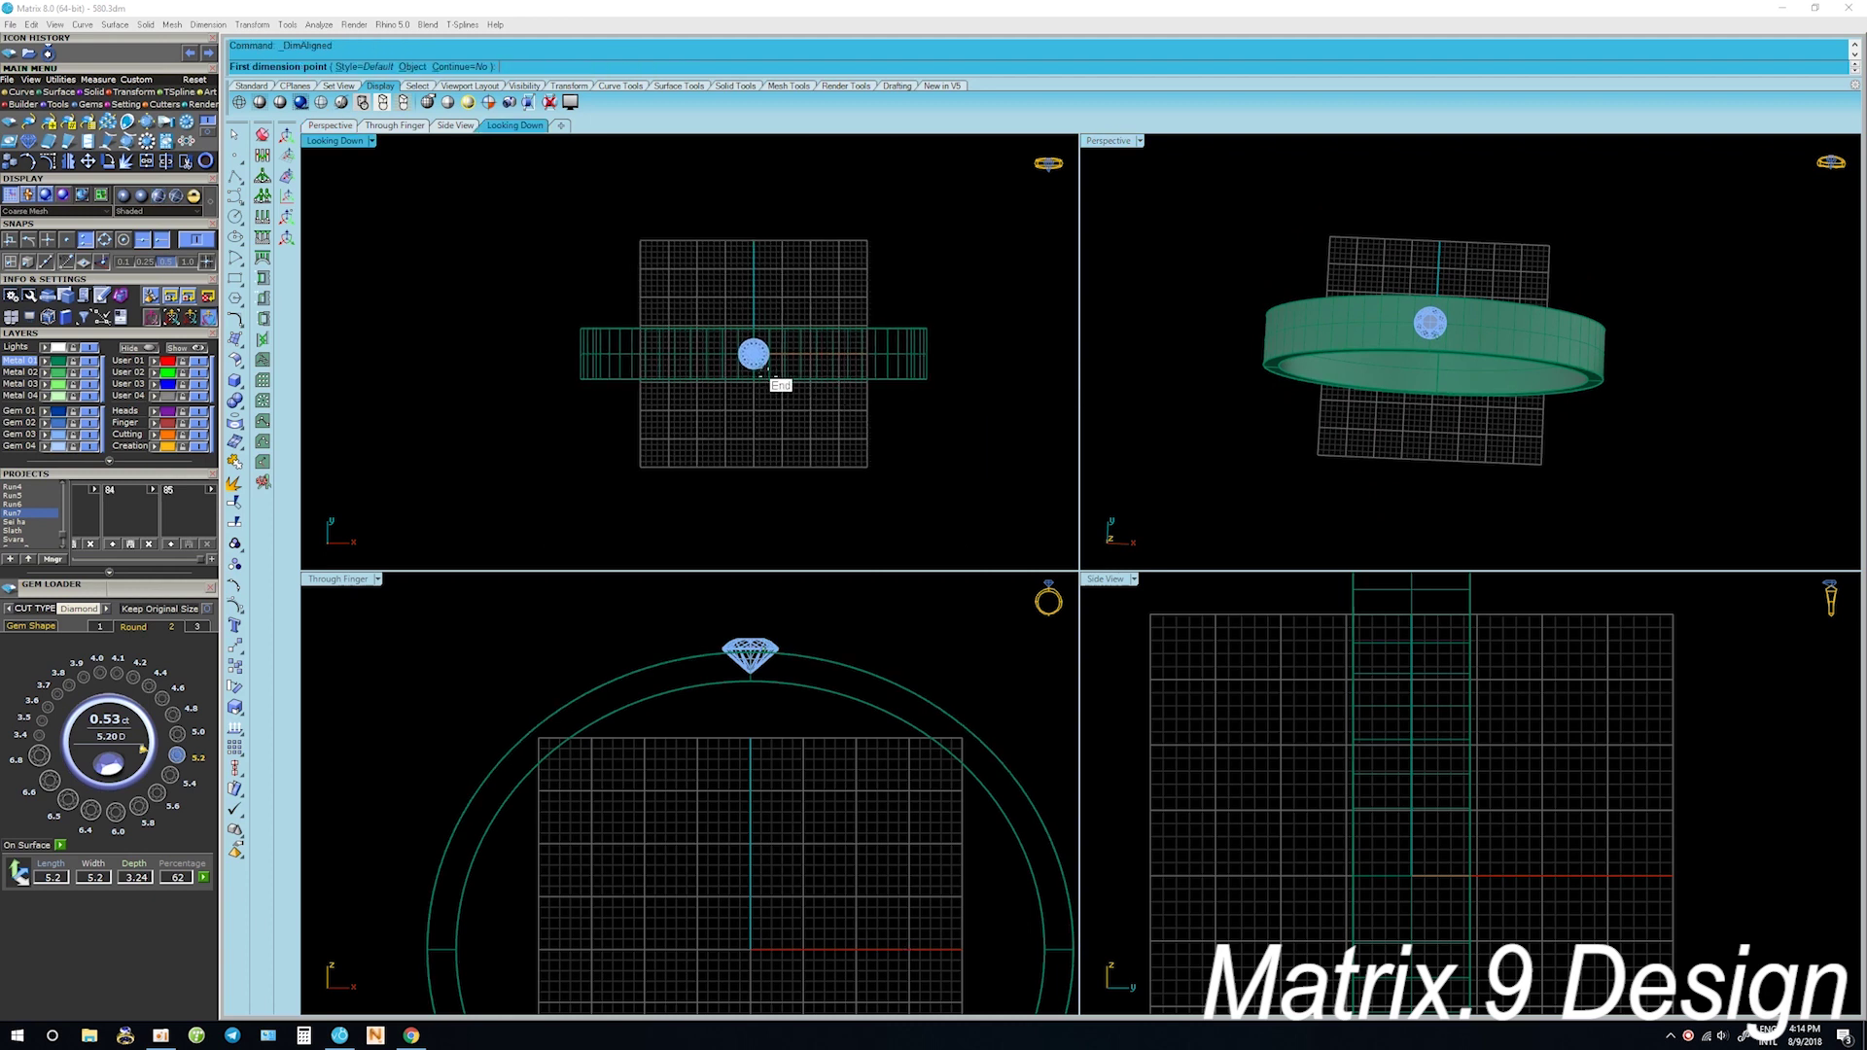
{"action": "left_click", "coordinate": [782, 379]}
{"action": "left_click", "coordinate": [795, 332]}
{"action": "scroll", "coordinate": [936, 350], "scroll_direction": "up", "scroll_amount": 5}
{"action": "left_click", "coordinate": [914, 358]}
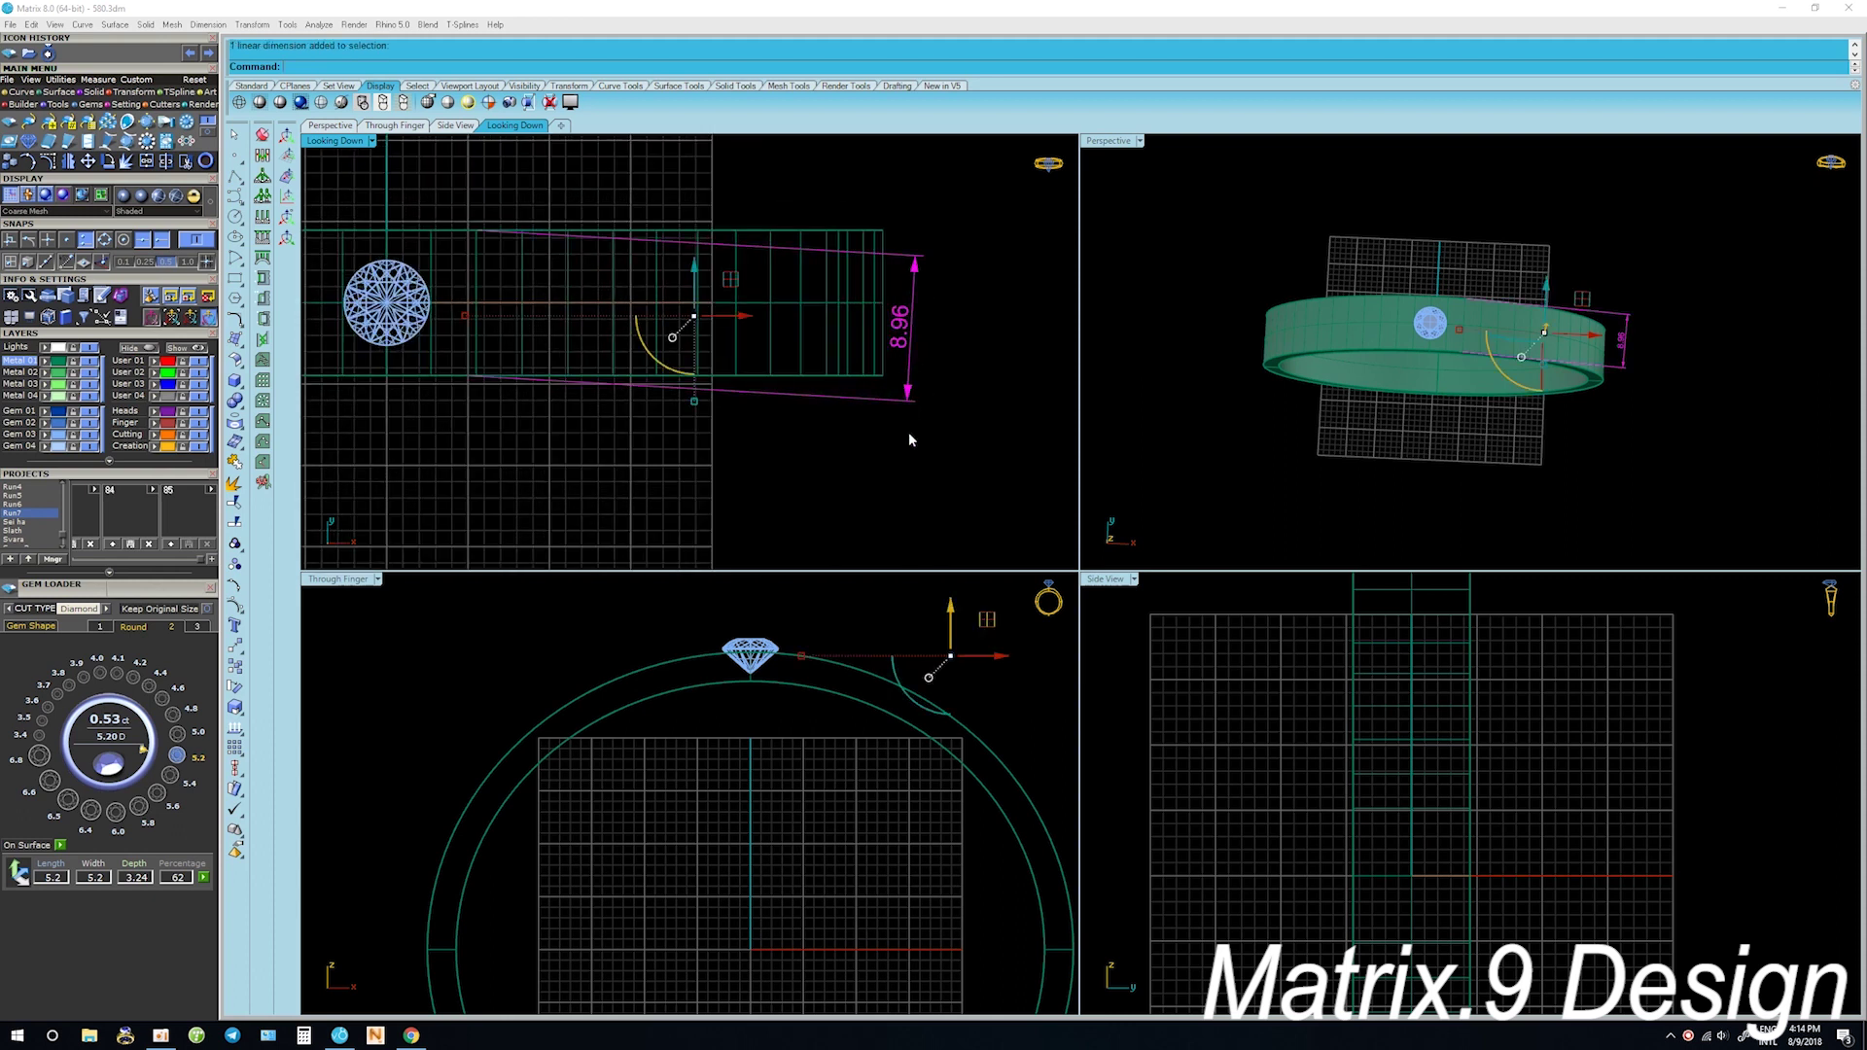
{"action": "key", "text": "Delete"}
{"action": "scroll", "coordinate": [949, 441], "scroll_direction": "down", "scroll_amount": 5}
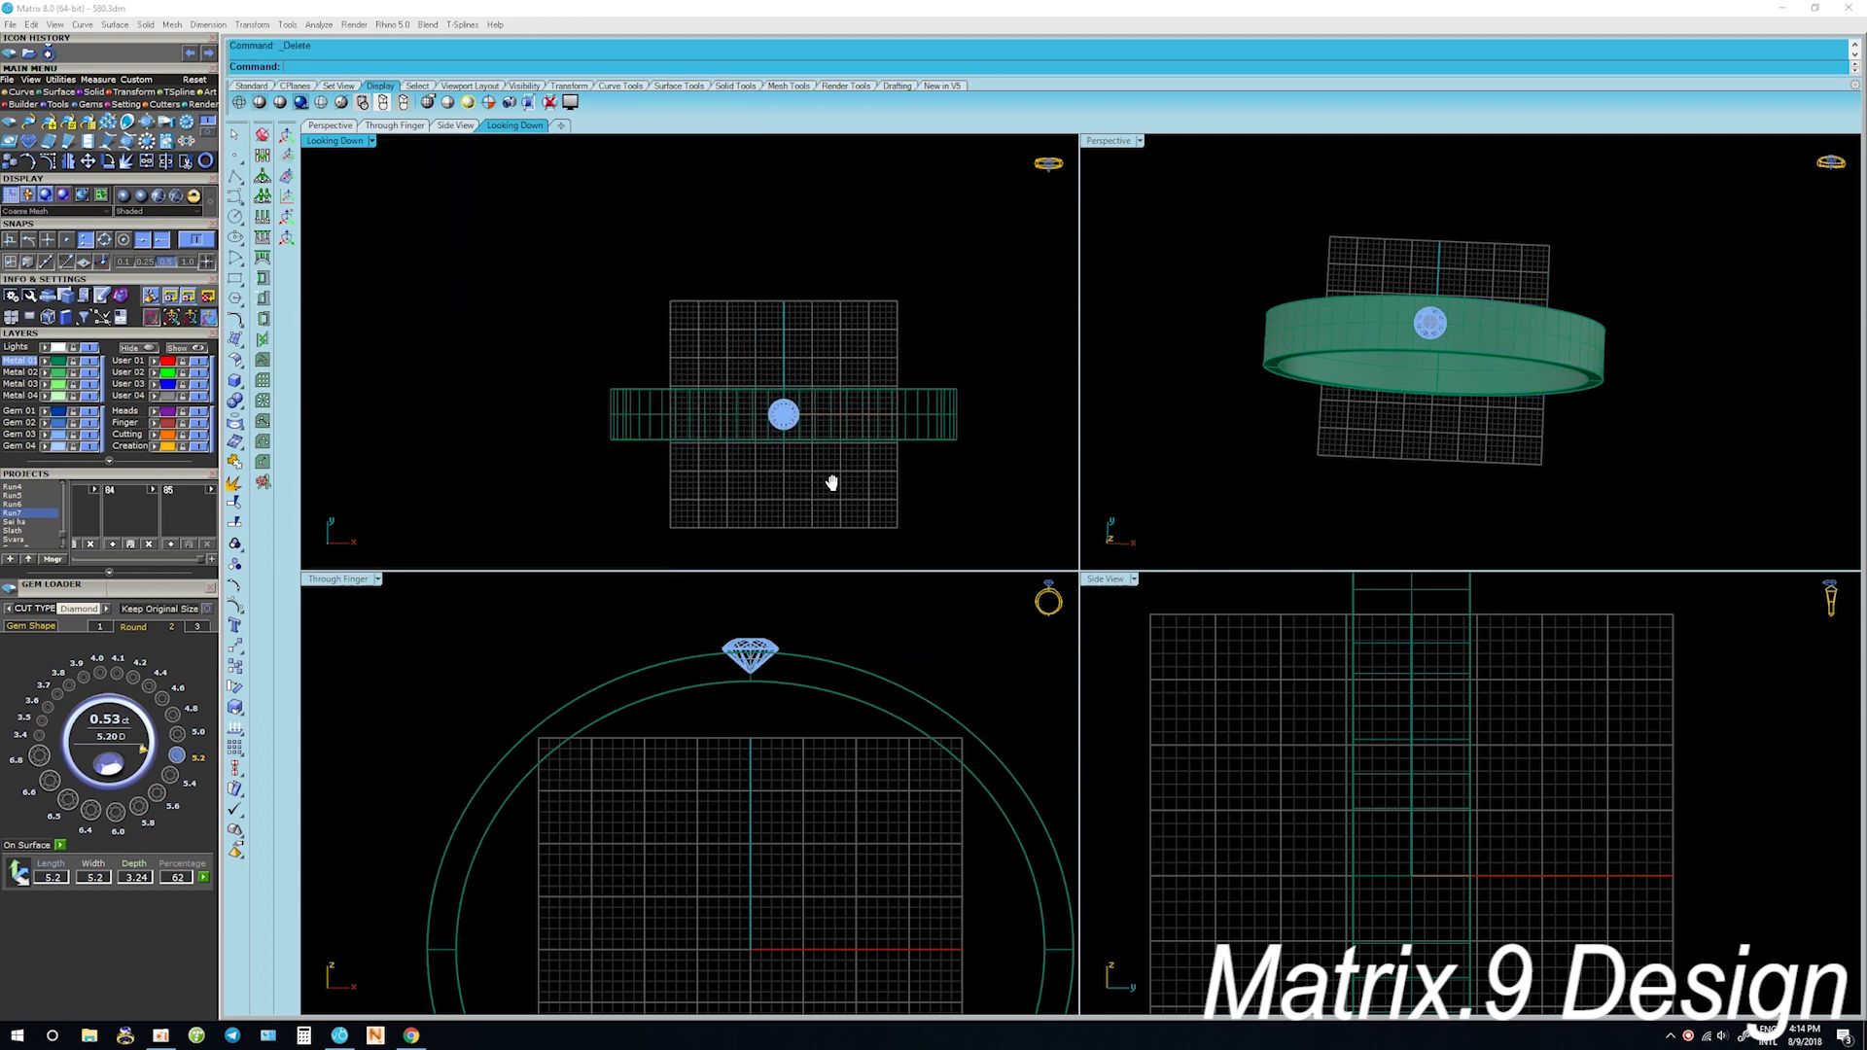
Select the round diamond and orbit the view to stand the ring upright
{"action": "scroll", "coordinate": [742, 755], "scroll_direction": "down", "scroll_amount": 3}
{"action": "scroll", "coordinate": [735, 713], "scroll_direction": "down", "scroll_amount": 2}
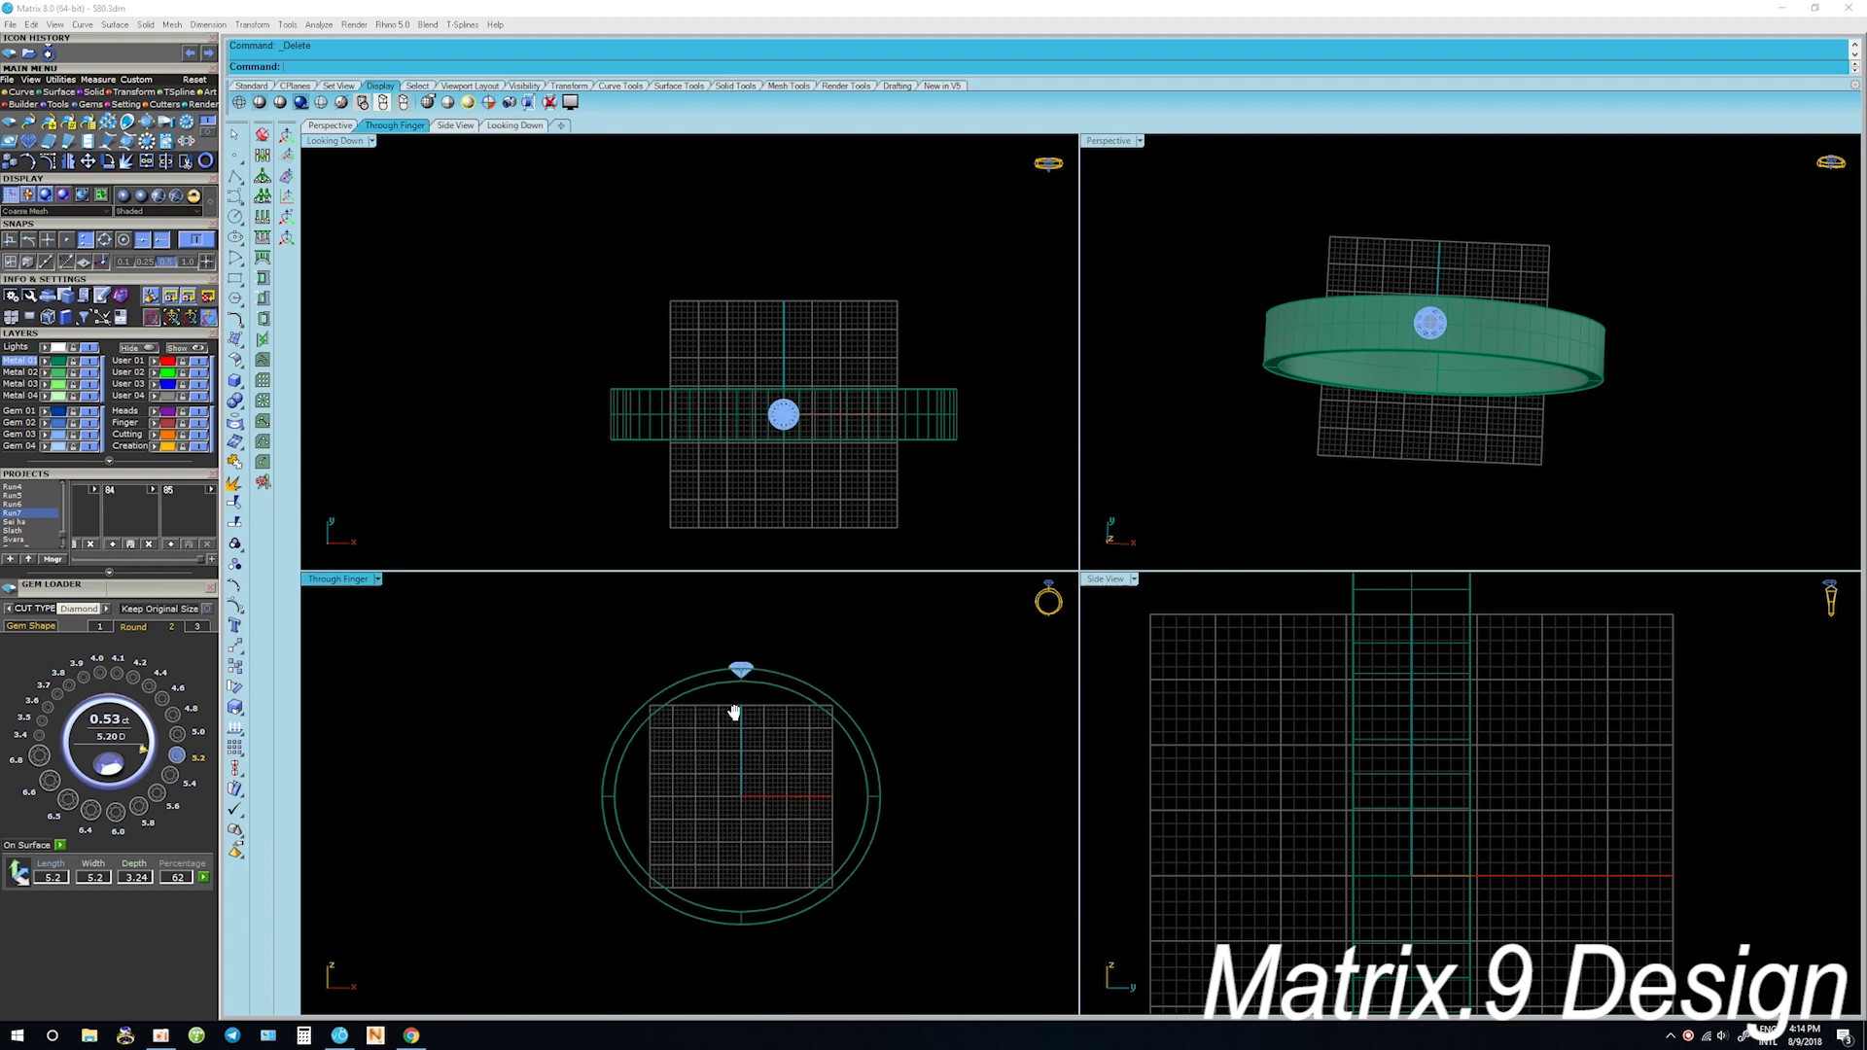
{"action": "scroll", "coordinate": [745, 671], "scroll_direction": "up", "scroll_amount": 2}
{"action": "left_click", "coordinate": [745, 669]}
{"action": "scroll", "coordinate": [745, 662], "scroll_direction": "down", "scroll_amount": 2}
{"action": "scroll", "coordinate": [747, 656], "scroll_direction": "down", "scroll_amount": 1}
{"action": "scroll", "coordinate": [745, 653], "scroll_direction": "up", "scroll_amount": 2}
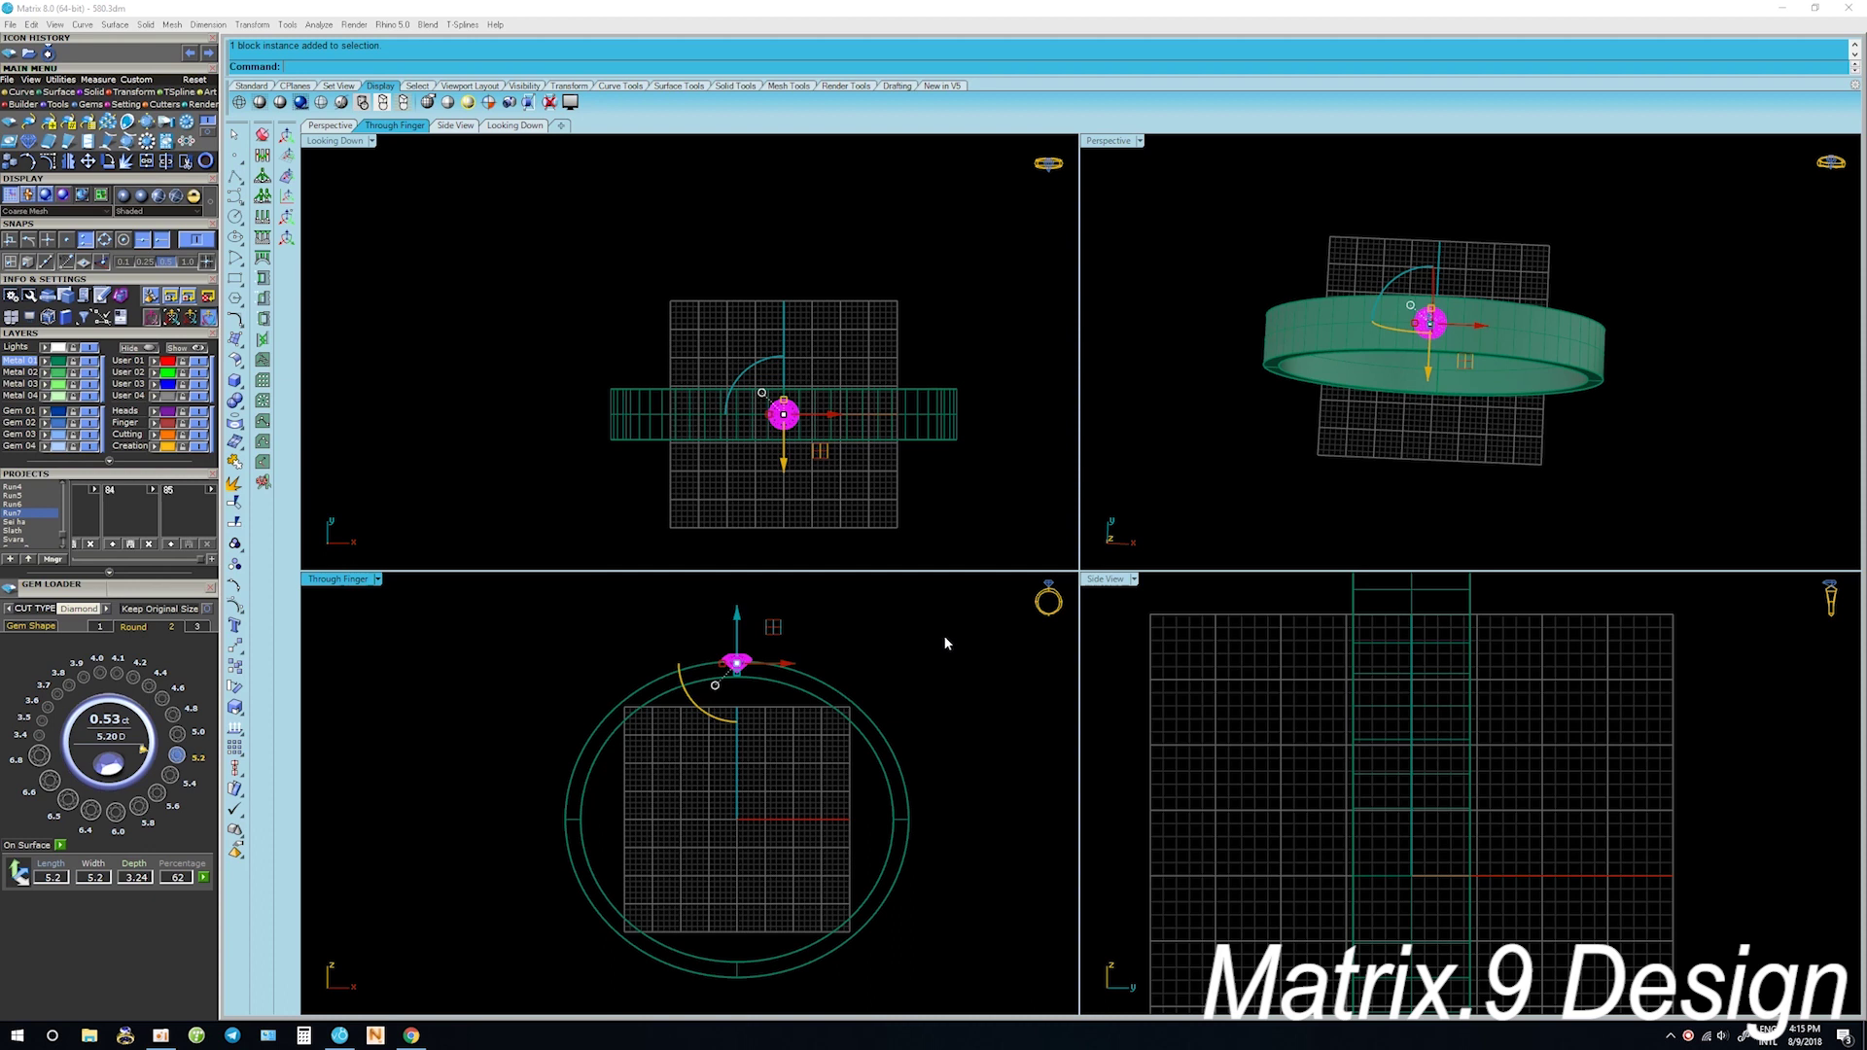
{"action": "right_click_drag", "start_coordinate": [1338, 395], "coordinate": [1303, 278]}
Pick the ring curve inside the band from among the overlapping objects
{"action": "left_click", "coordinate": [1309, 259]}
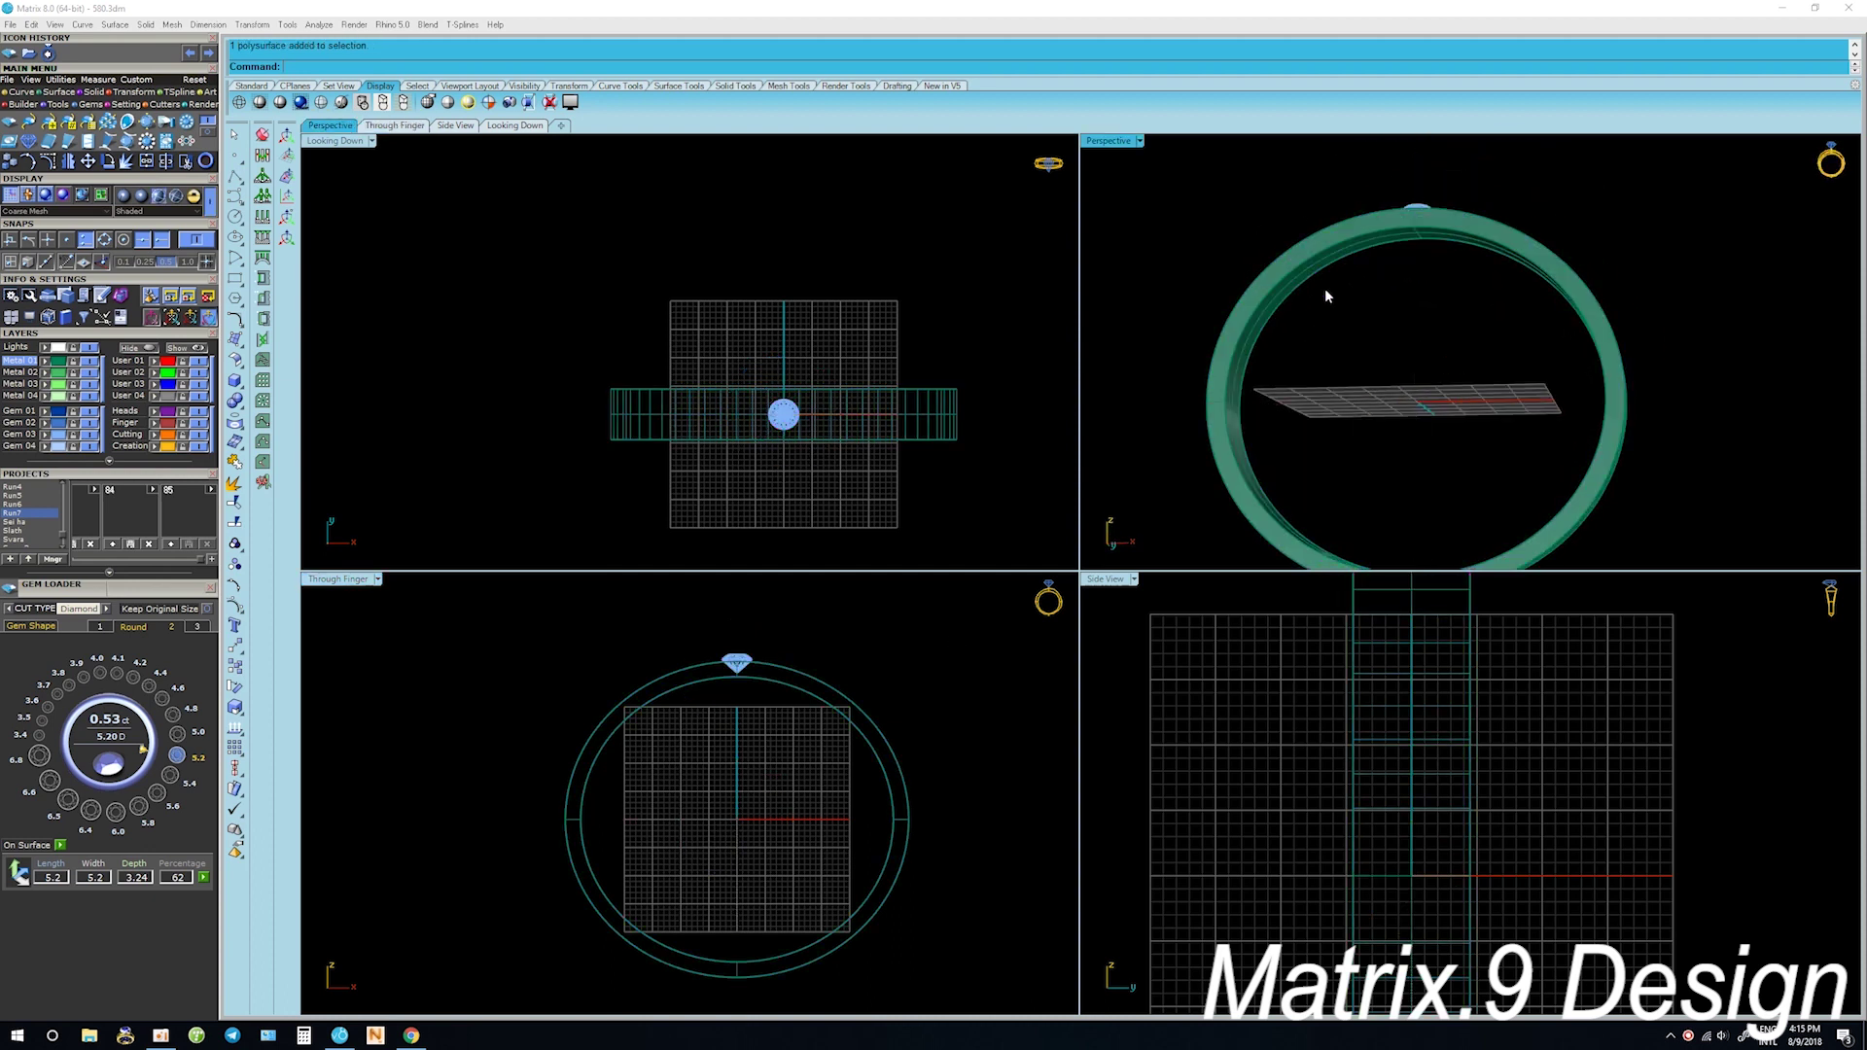
{"action": "left_click", "coordinate": [1442, 244]}
{"action": "left_click", "coordinate": [1418, 312]}
{"action": "right_click_drag", "start_coordinate": [1417, 312], "coordinate": [1397, 268]}
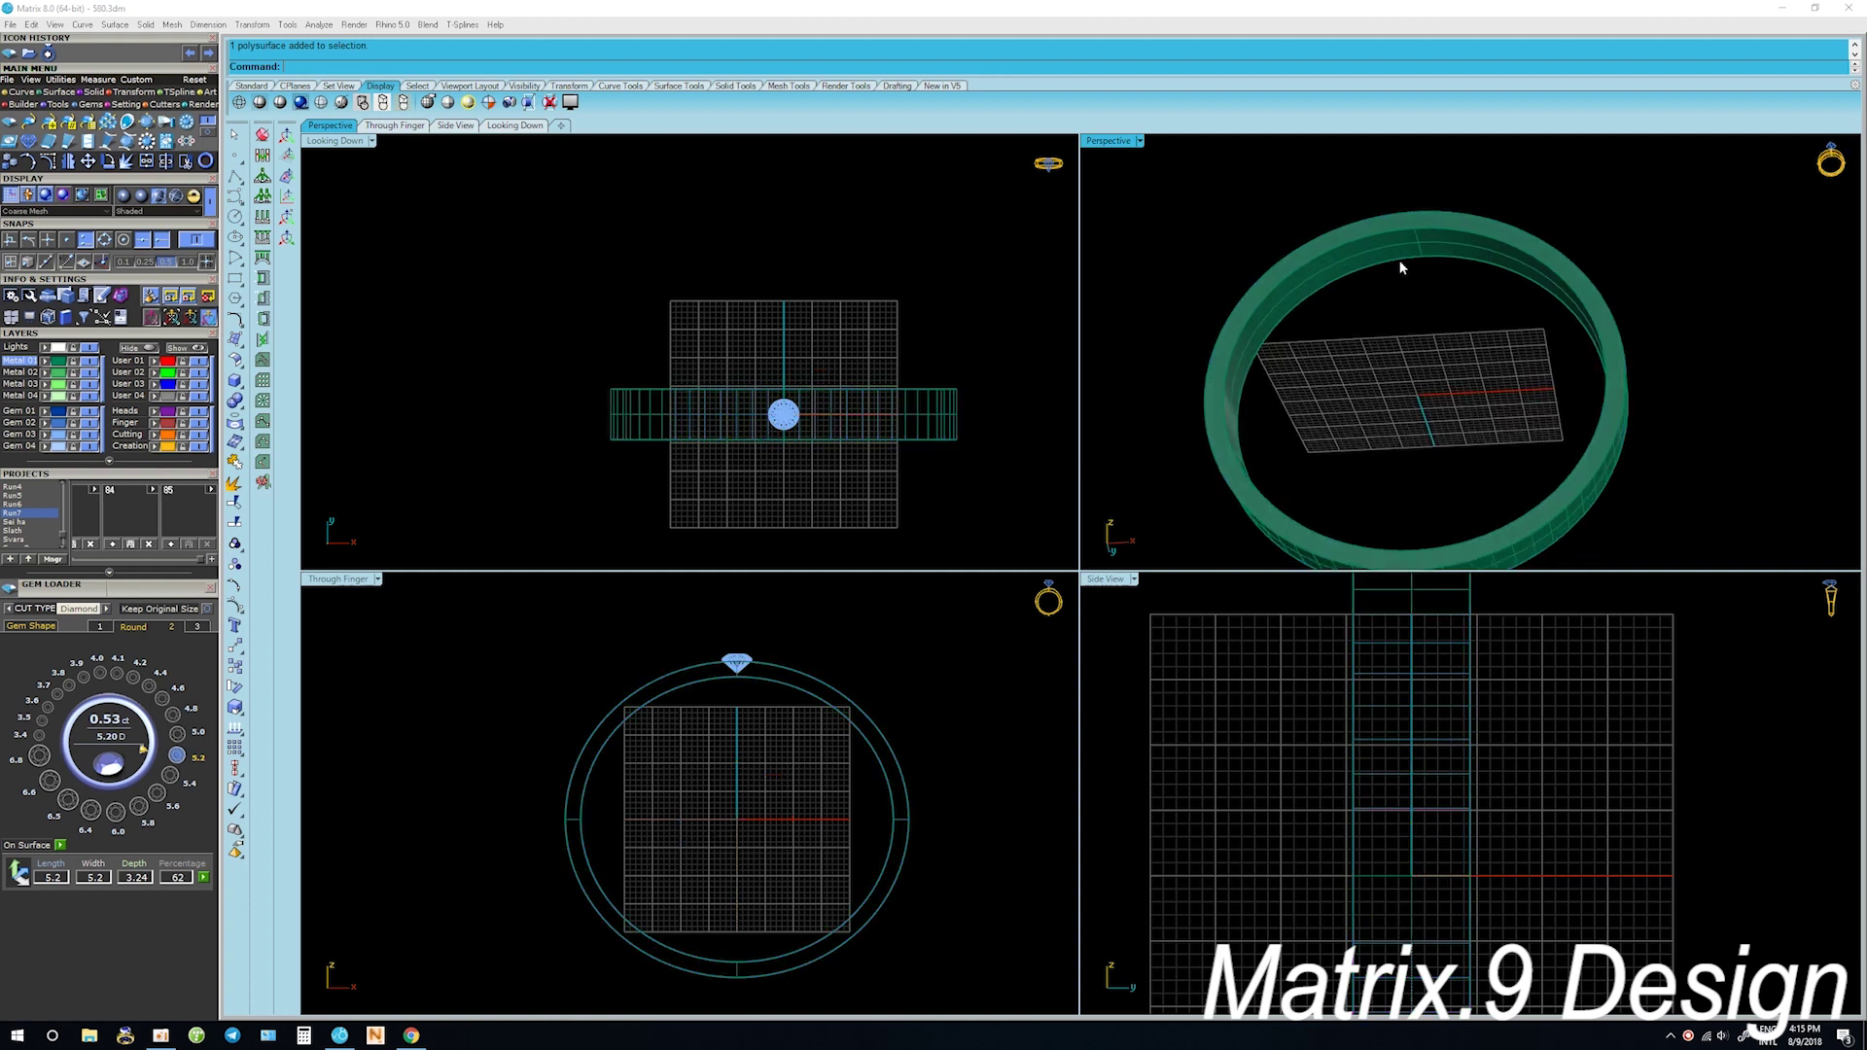
{"action": "scroll", "coordinate": [1385, 279], "scroll_direction": "up", "scroll_amount": 3}
{"action": "left_click", "coordinate": [1380, 237]}
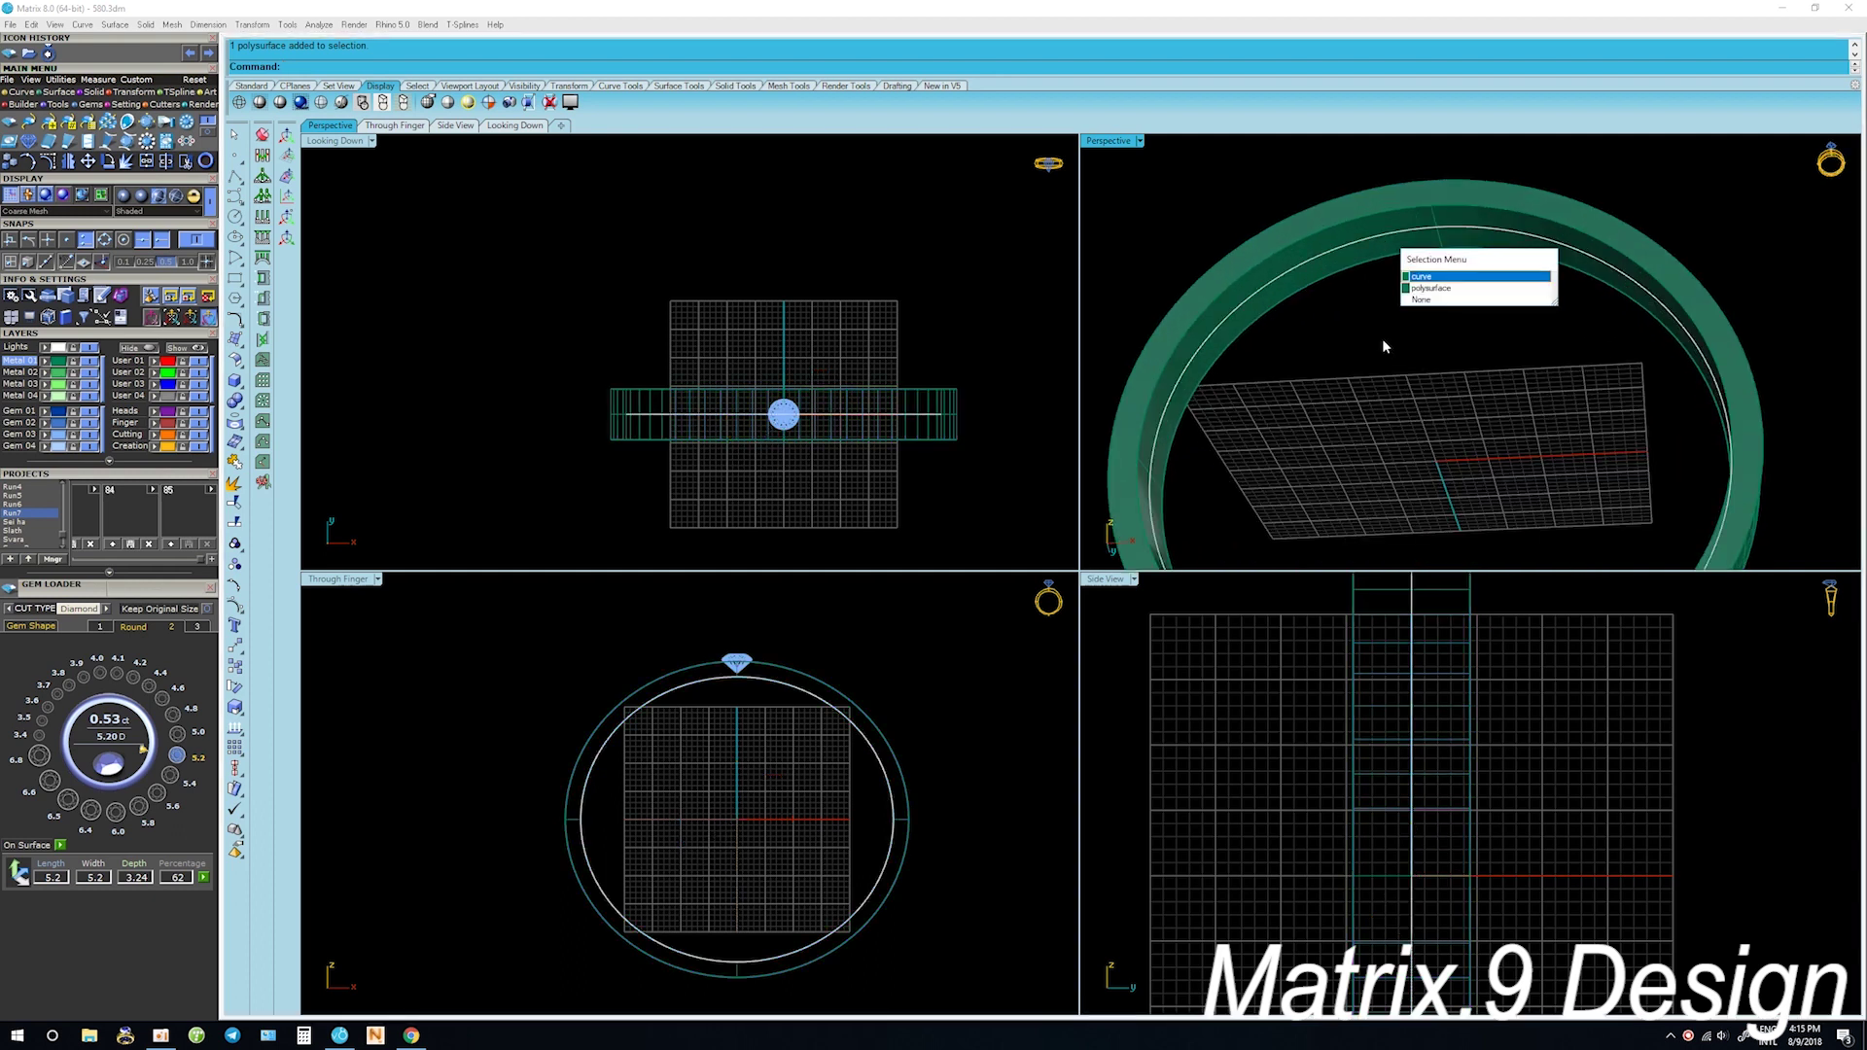
{"action": "mouse_move", "coordinate": [1385, 346]}
{"action": "right_mouse_down"}
{"action": "mouse_move", "coordinate": [1376, 259]}
{"action": "mouse_move", "coordinate": [1368, 302]}
{"action": "mouse_move", "coordinate": [1381, 270]}
{"action": "right_mouse_up"}
{"action": "key", "text": "Escape"}
{"action": "left_click", "coordinate": [1383, 270]}
{"action": "key", "text": "Return"}
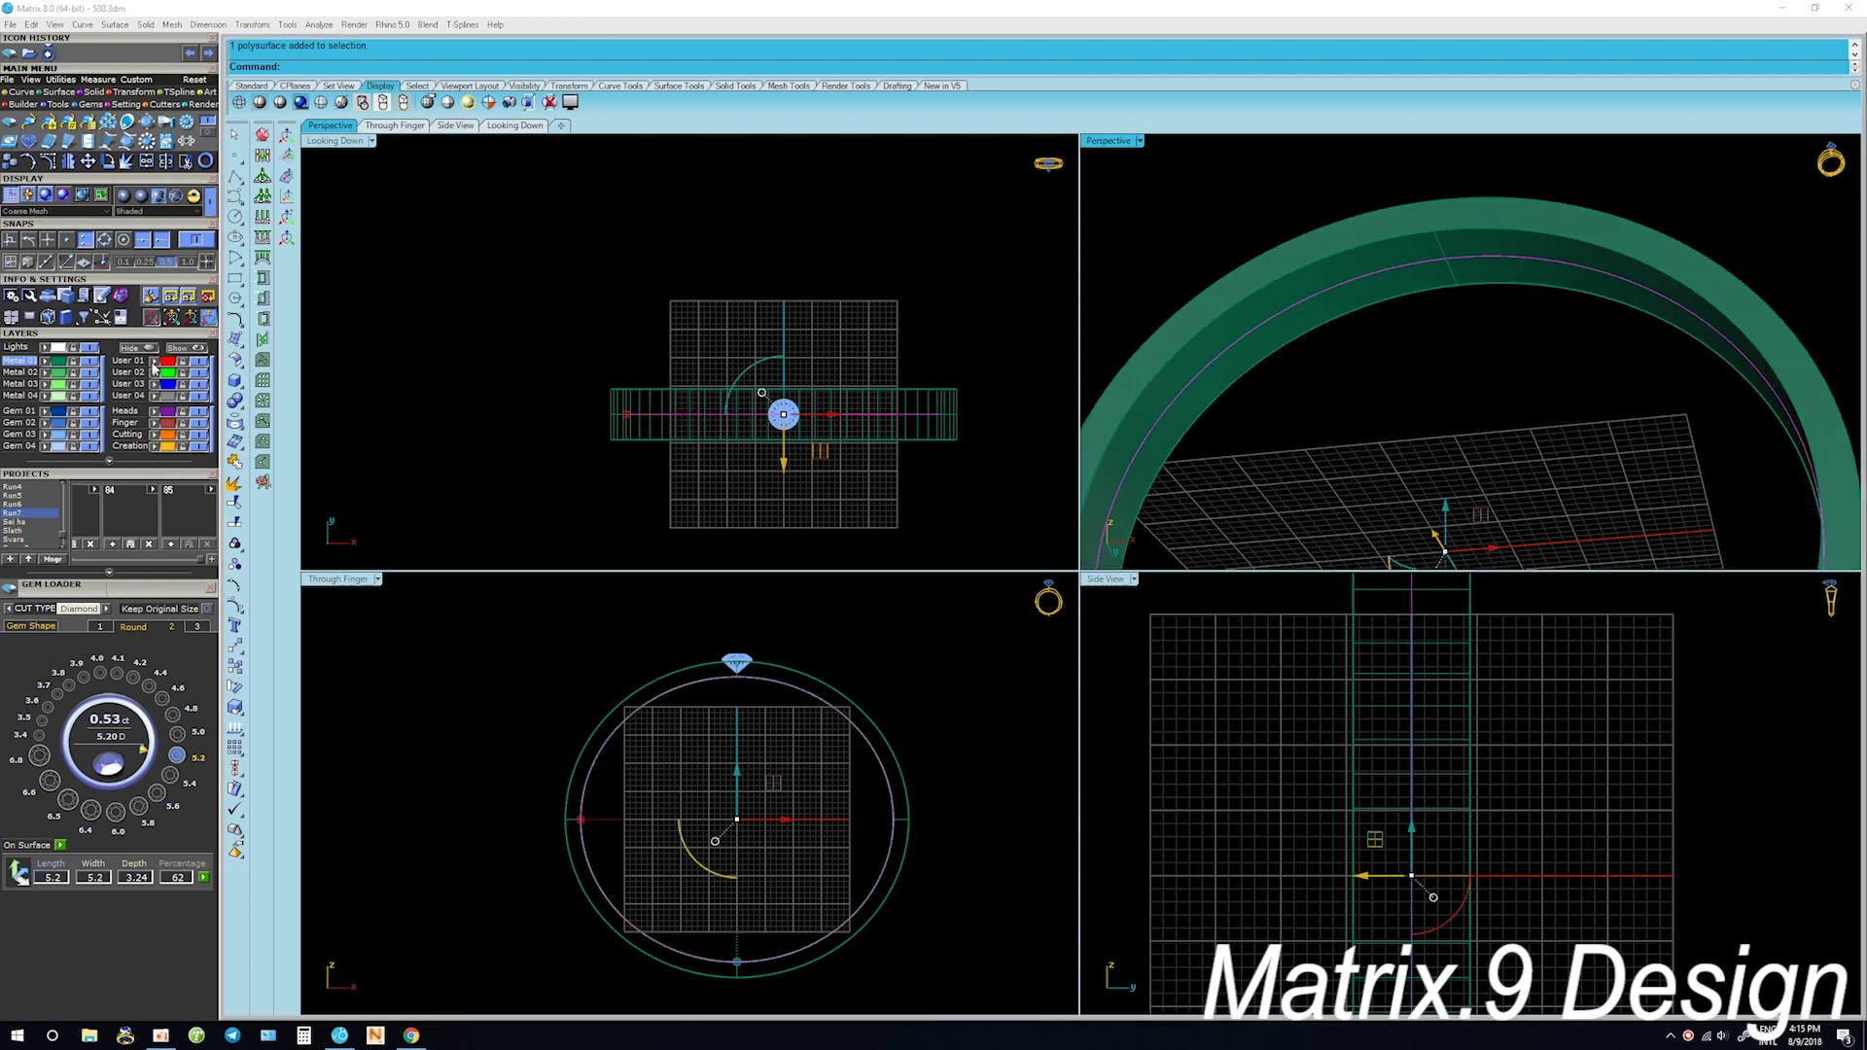
Array the round diamond 8 times along the ring curve
{"action": "right_click_drag", "start_coordinate": [807, 337], "coordinate": [839, 381]}
{"action": "left_click", "coordinate": [816, 449]}
{"action": "right_click_drag", "start_coordinate": [815, 448], "coordinate": [706, 399]}
{"action": "right_click", "coordinate": [697, 413]}
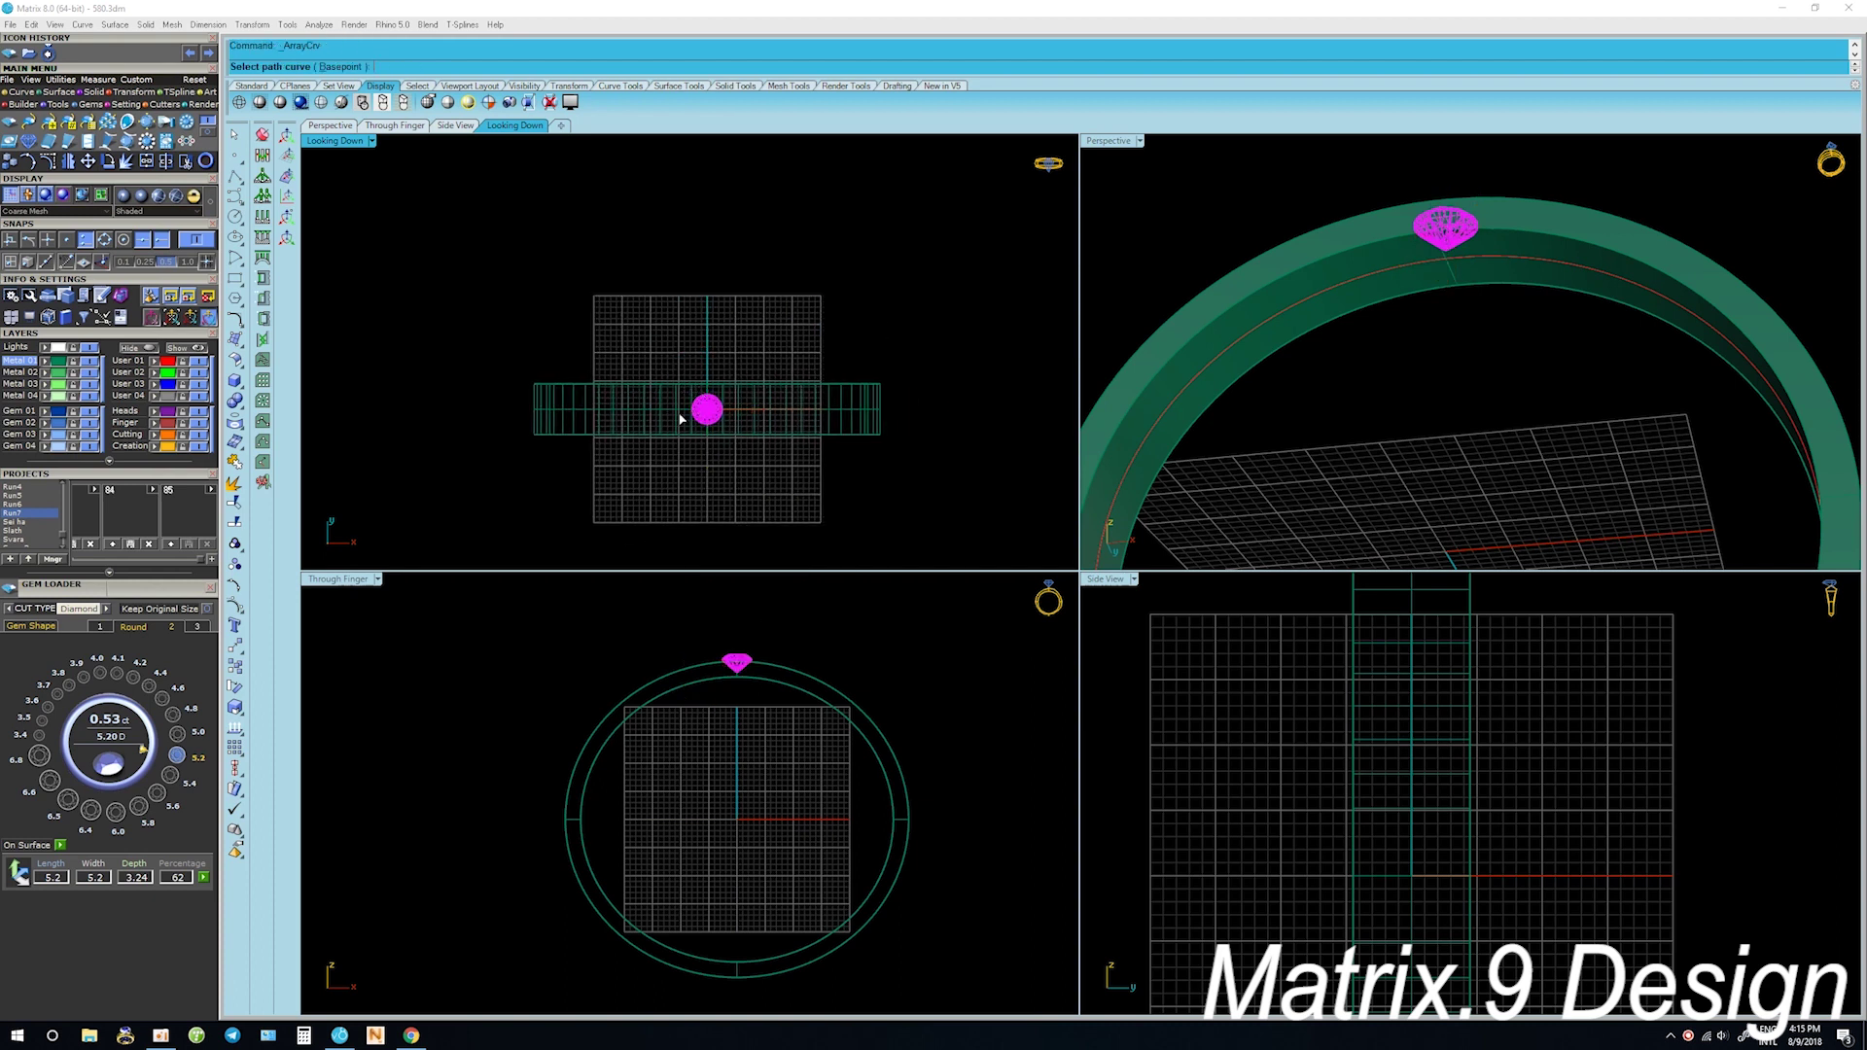
{"action": "left_click", "coordinate": [1104, 491]}
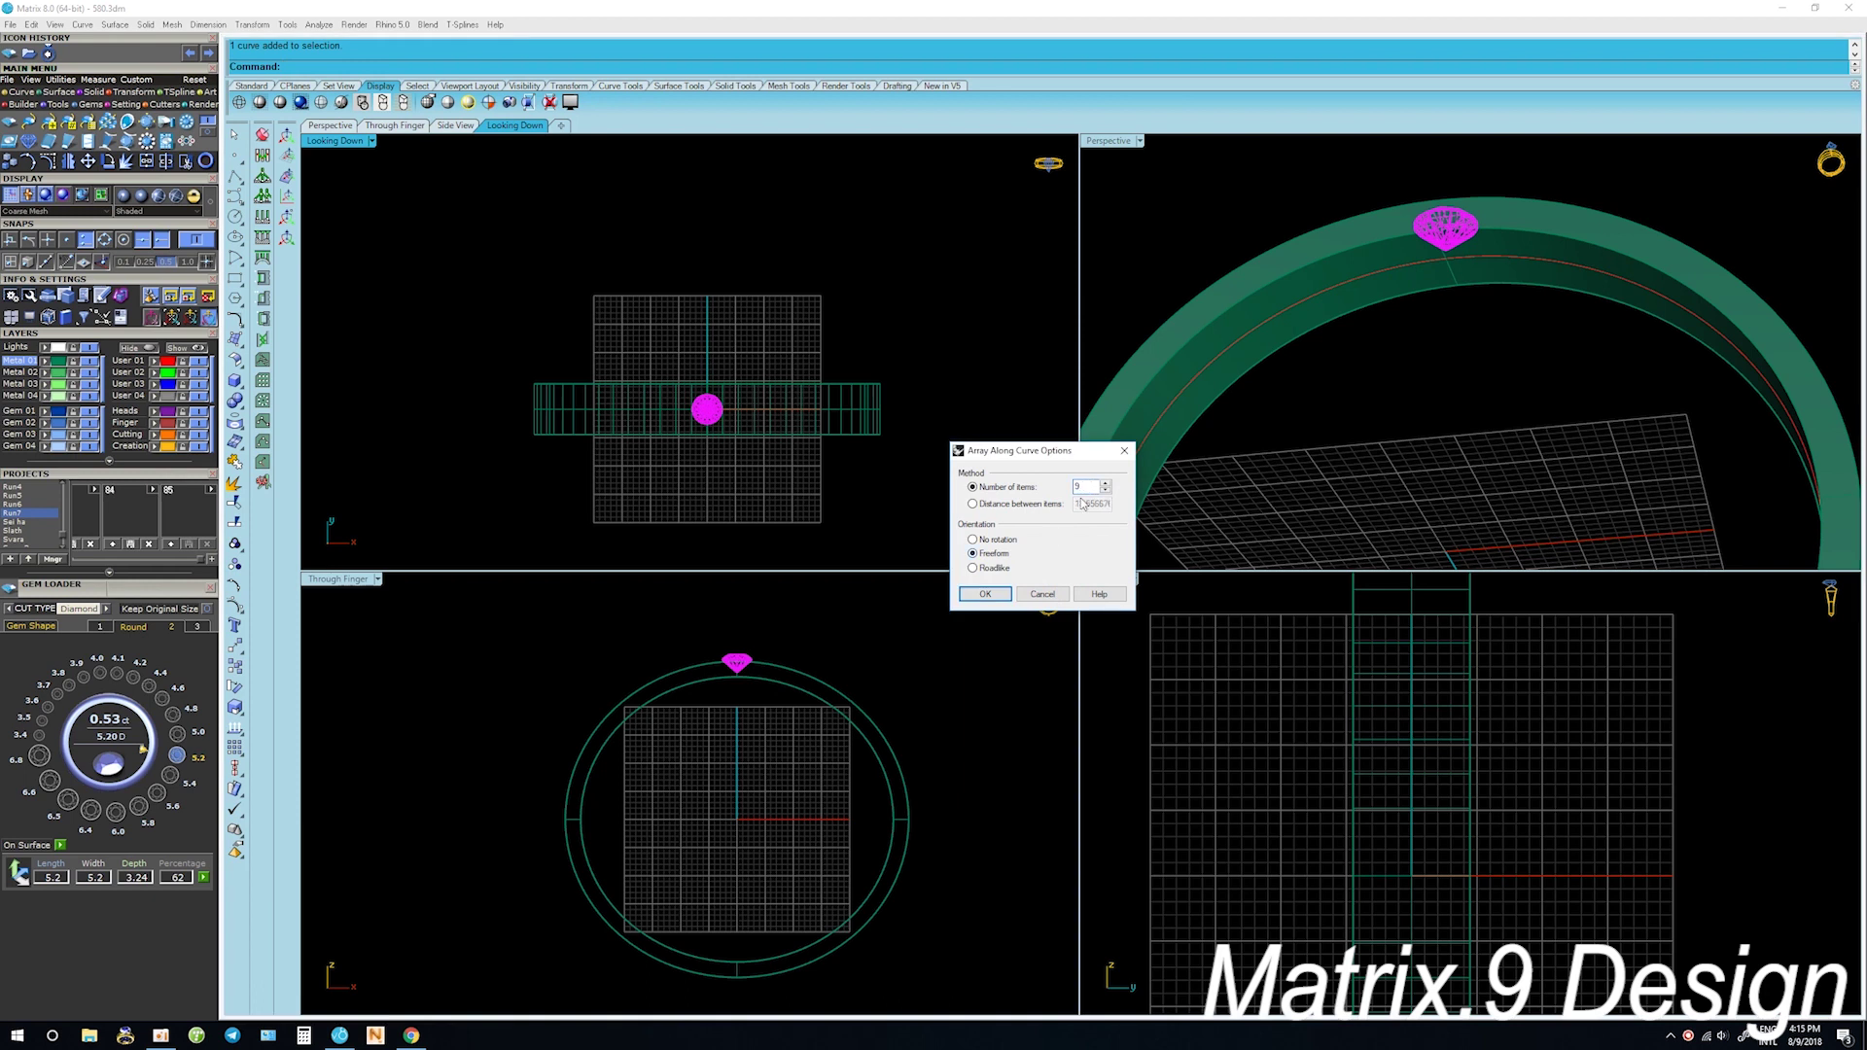
{"action": "left_click", "coordinate": [984, 593]}
Orbit the view to inspect the eight diamonds around the band
{"action": "scroll", "coordinate": [1328, 257], "scroll_direction": "down", "scroll_amount": 2}
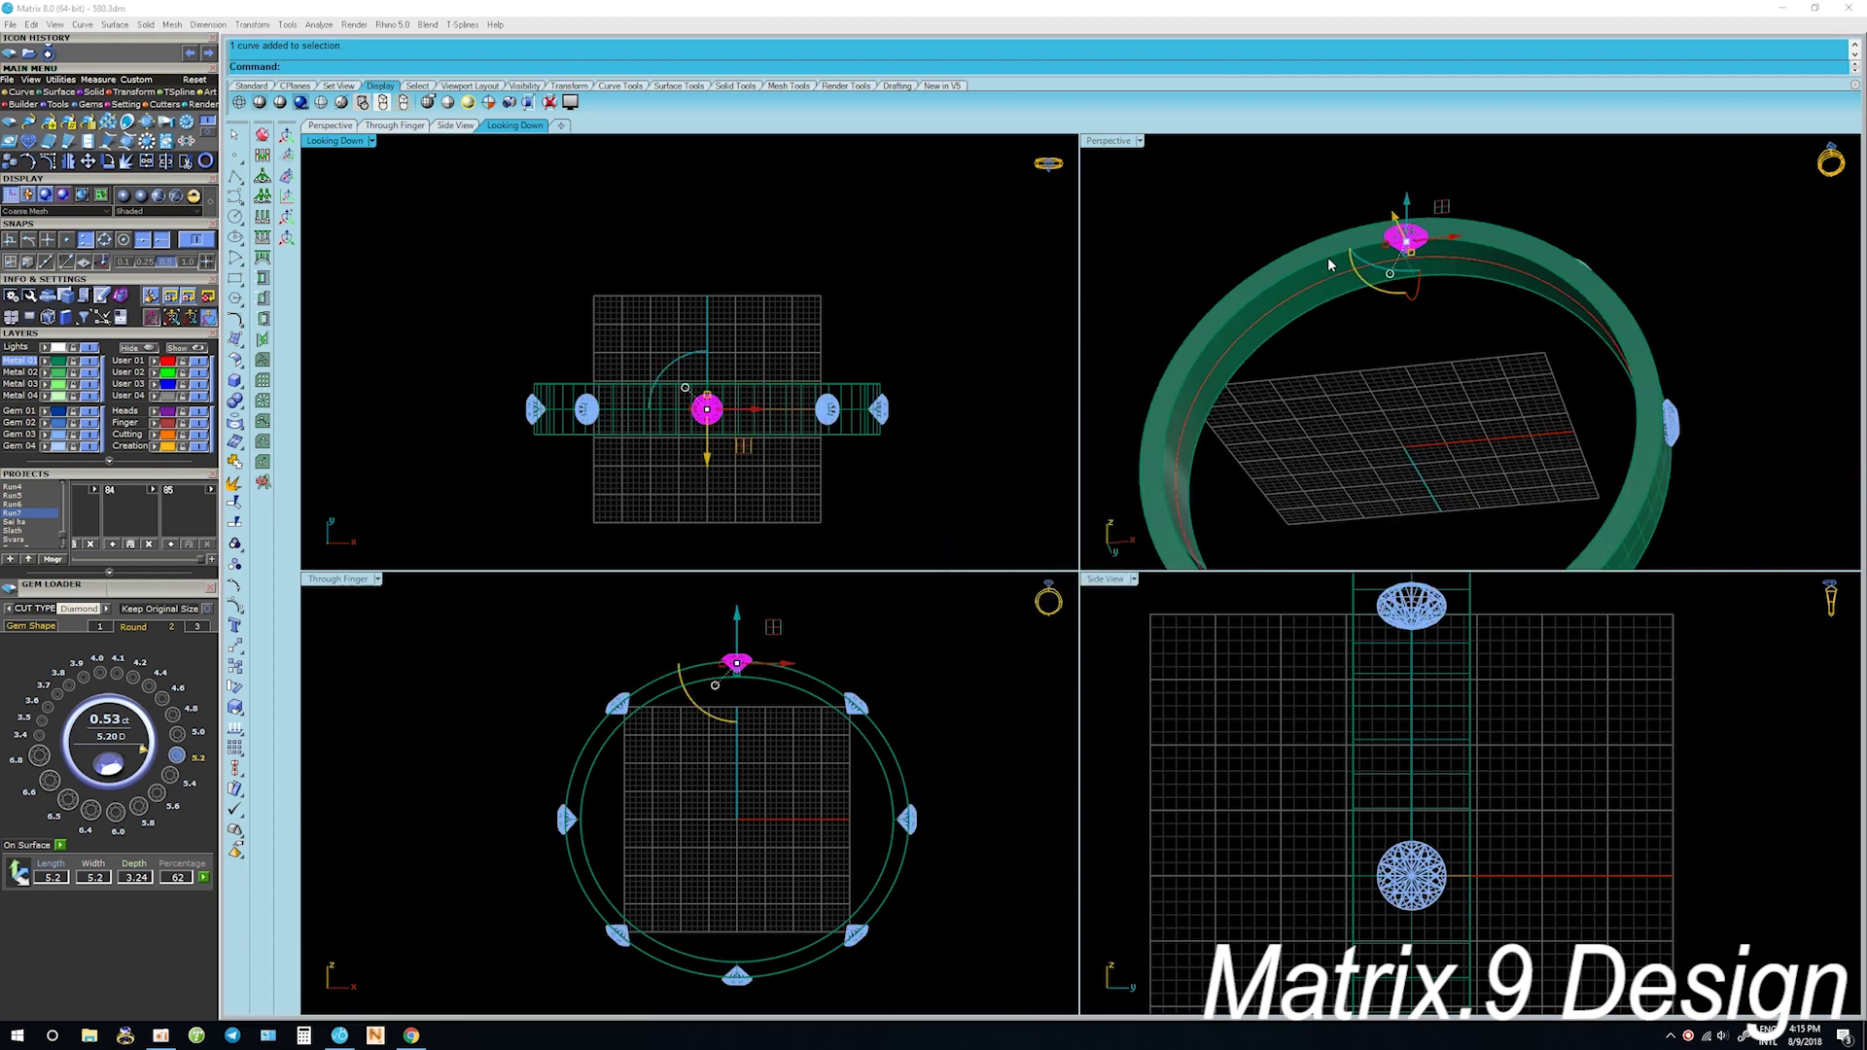
{"action": "scroll", "coordinate": [1326, 366], "scroll_direction": "down", "scroll_amount": 2}
{"action": "scroll", "coordinate": [1388, 405], "scroll_direction": "down", "scroll_amount": 2}
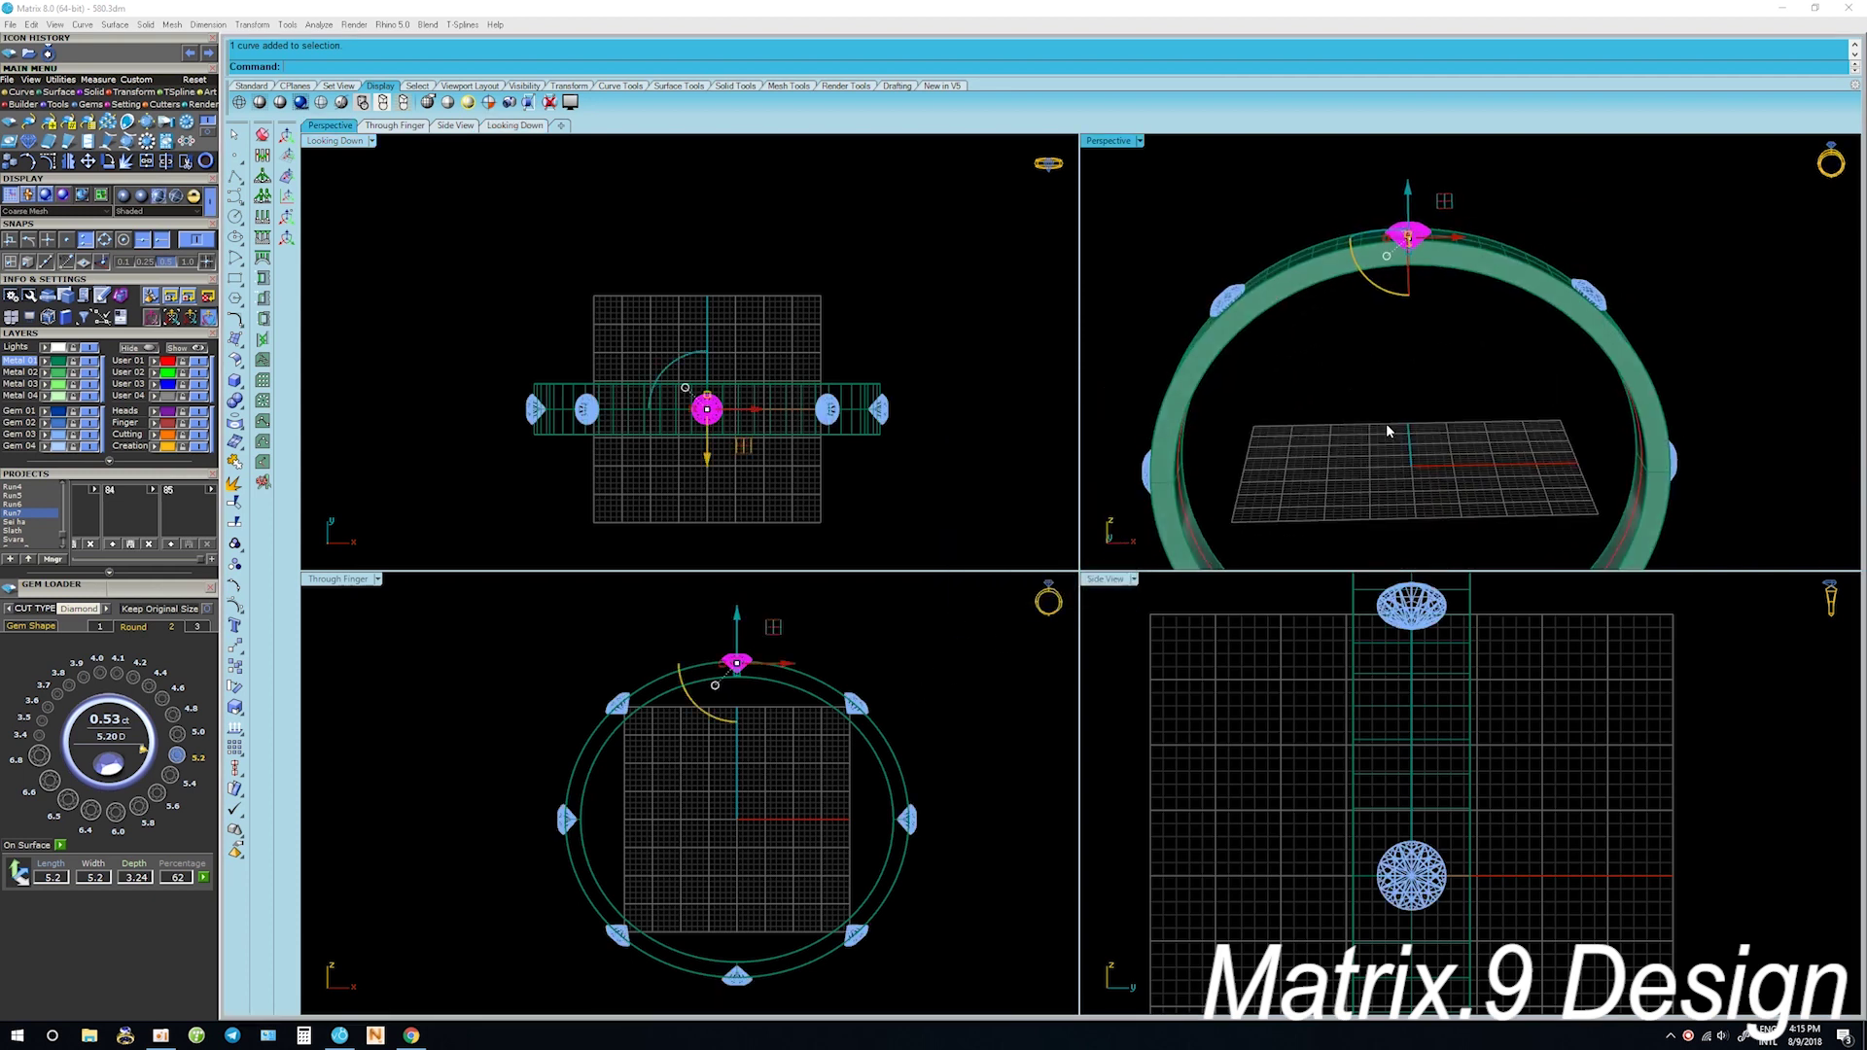
{"action": "mouse_move", "coordinate": [1388, 431]}
{"action": "right_mouse_down"}
{"action": "mouse_move", "coordinate": [1532, 347]}
{"action": "mouse_move", "coordinate": [1402, 298]}
{"action": "right_mouse_up"}
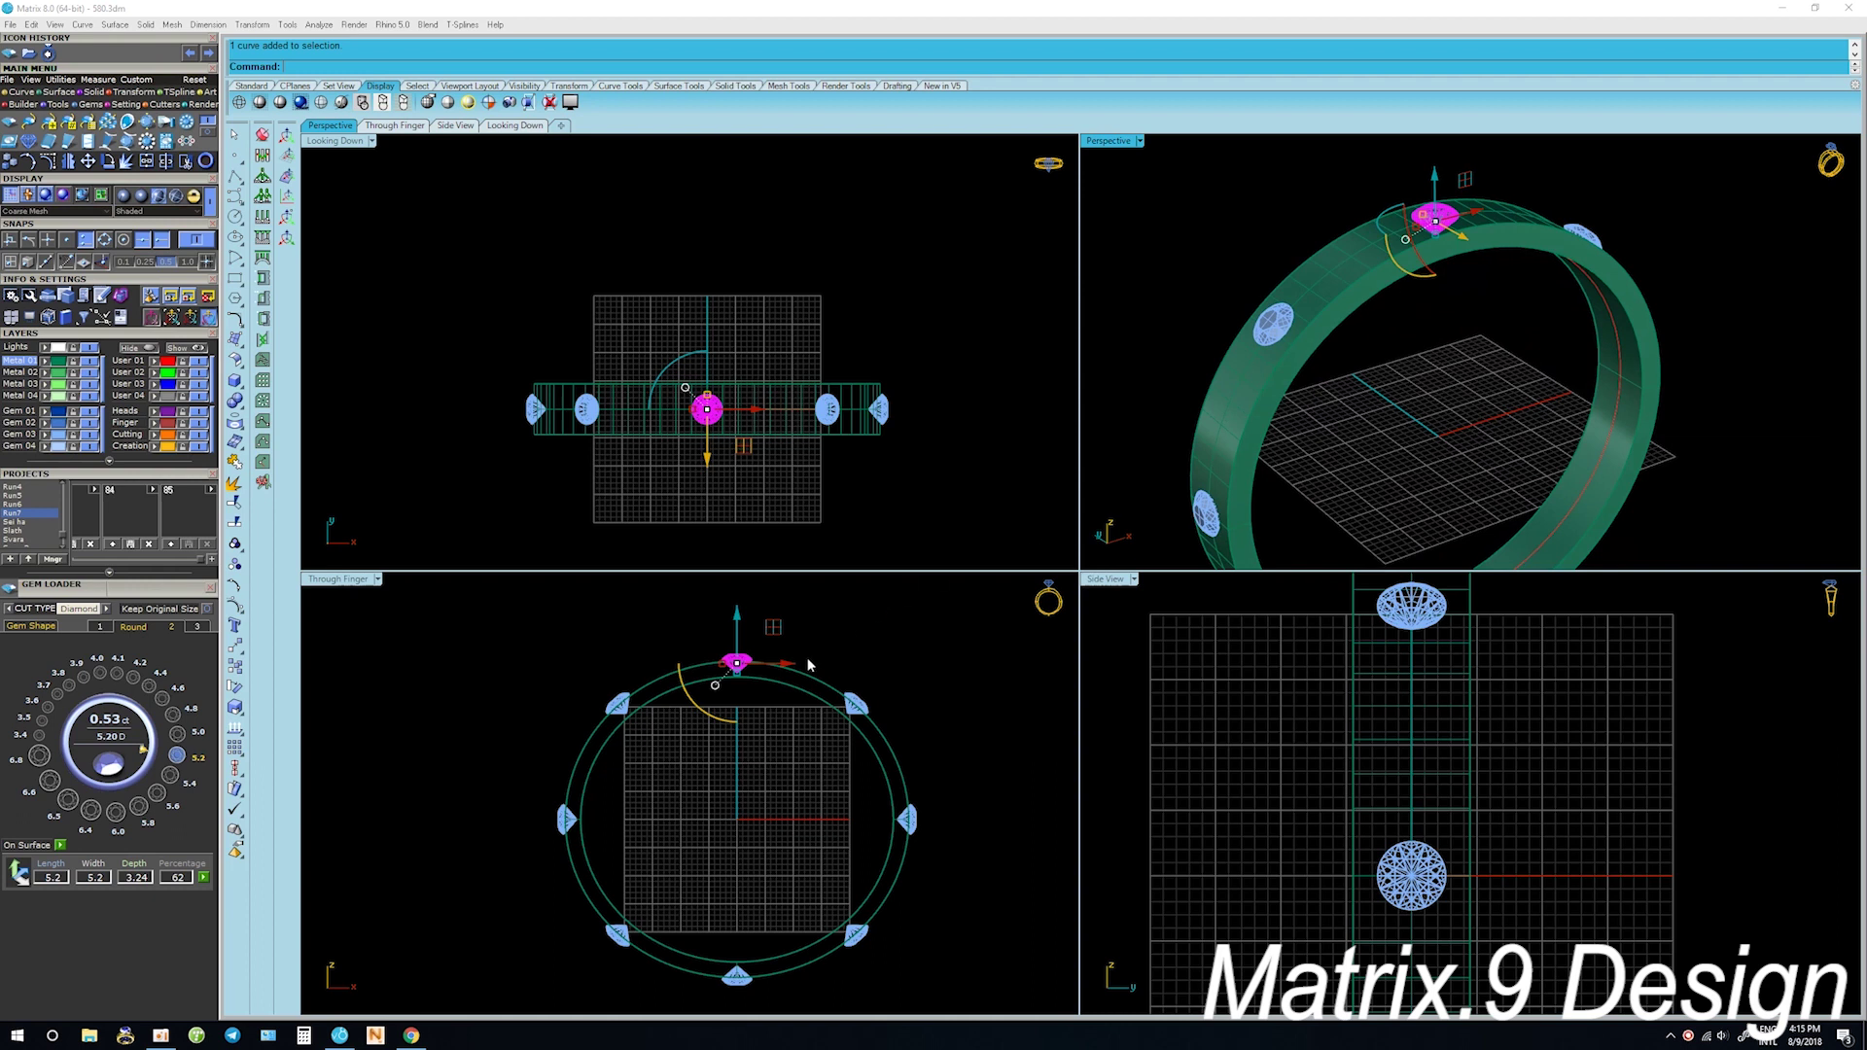
Rotate the history-linked gem about the ring centre (0) using two reference points
{"action": "right_click_drag", "start_coordinate": [696, 702], "coordinate": [723, 681]}
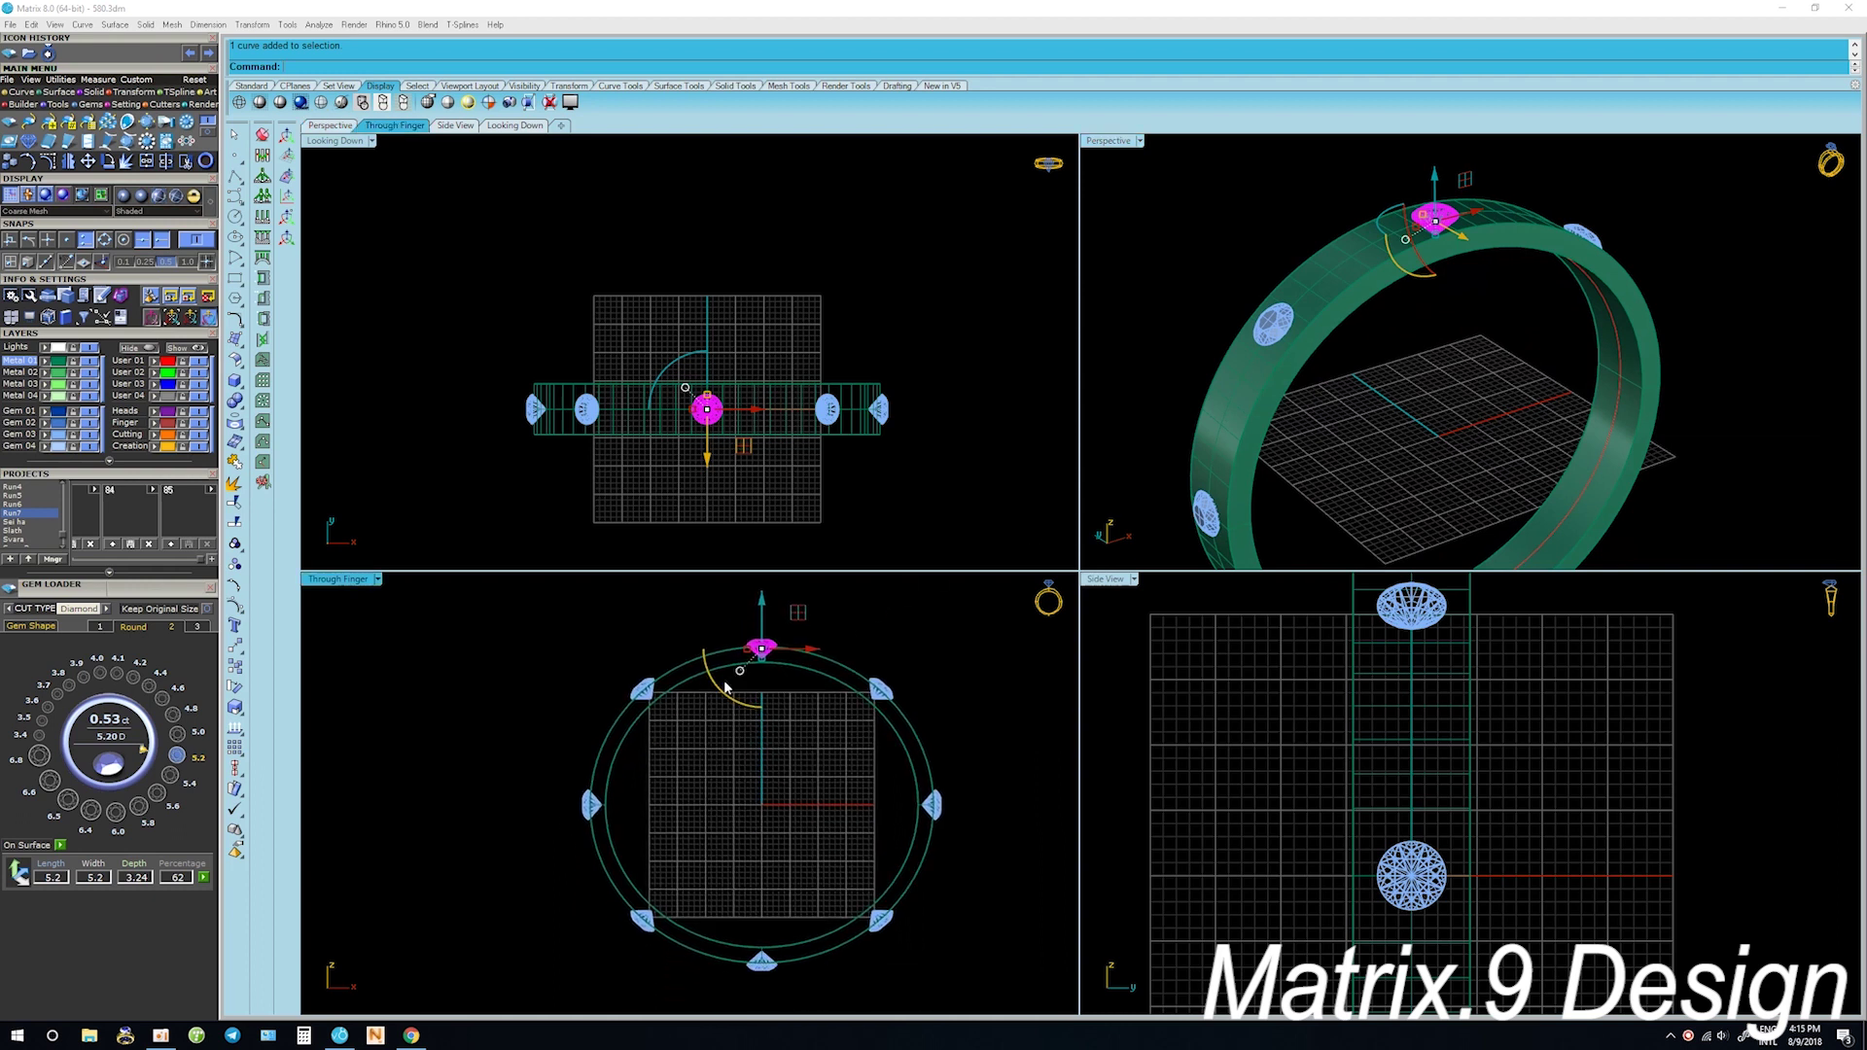
{"action": "right_click_drag", "start_coordinate": [725, 692], "coordinate": [754, 722]}
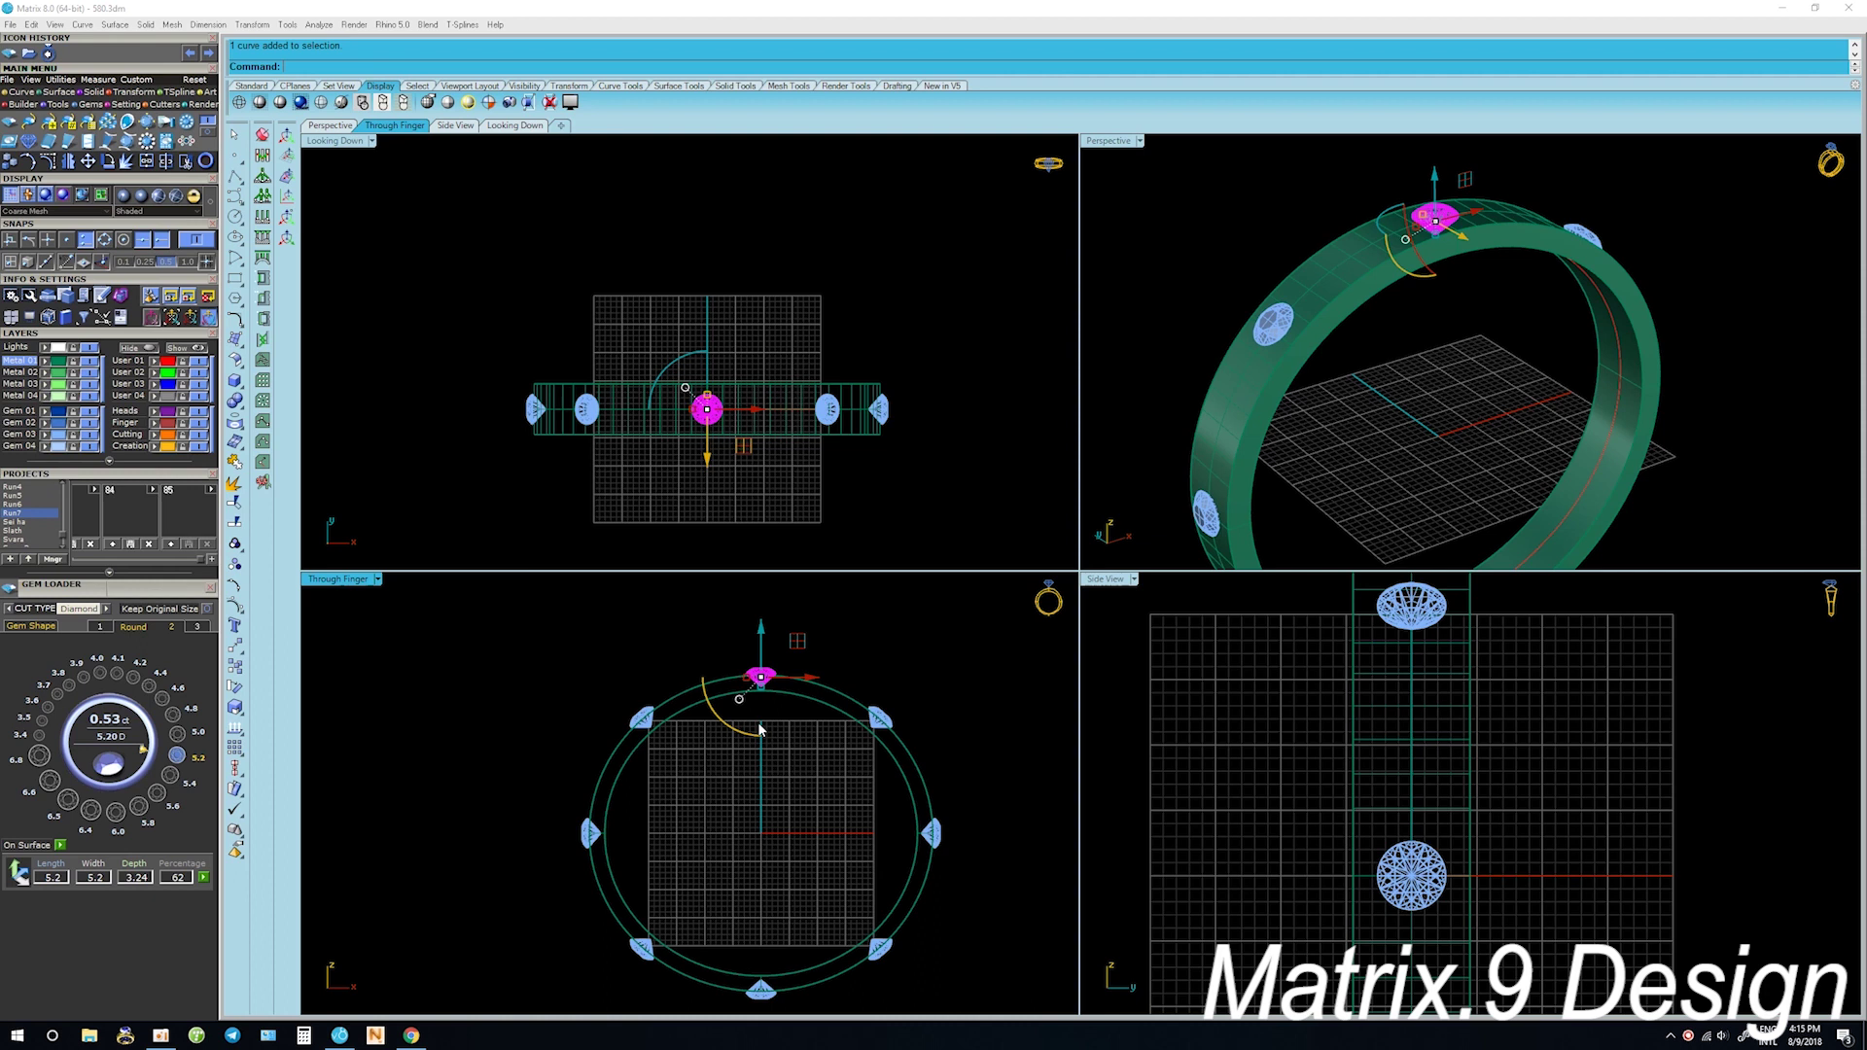
{"action": "type", "text": "0"}
{"action": "key", "text": "Return"}
{"action": "left_click", "coordinate": [762, 625]}
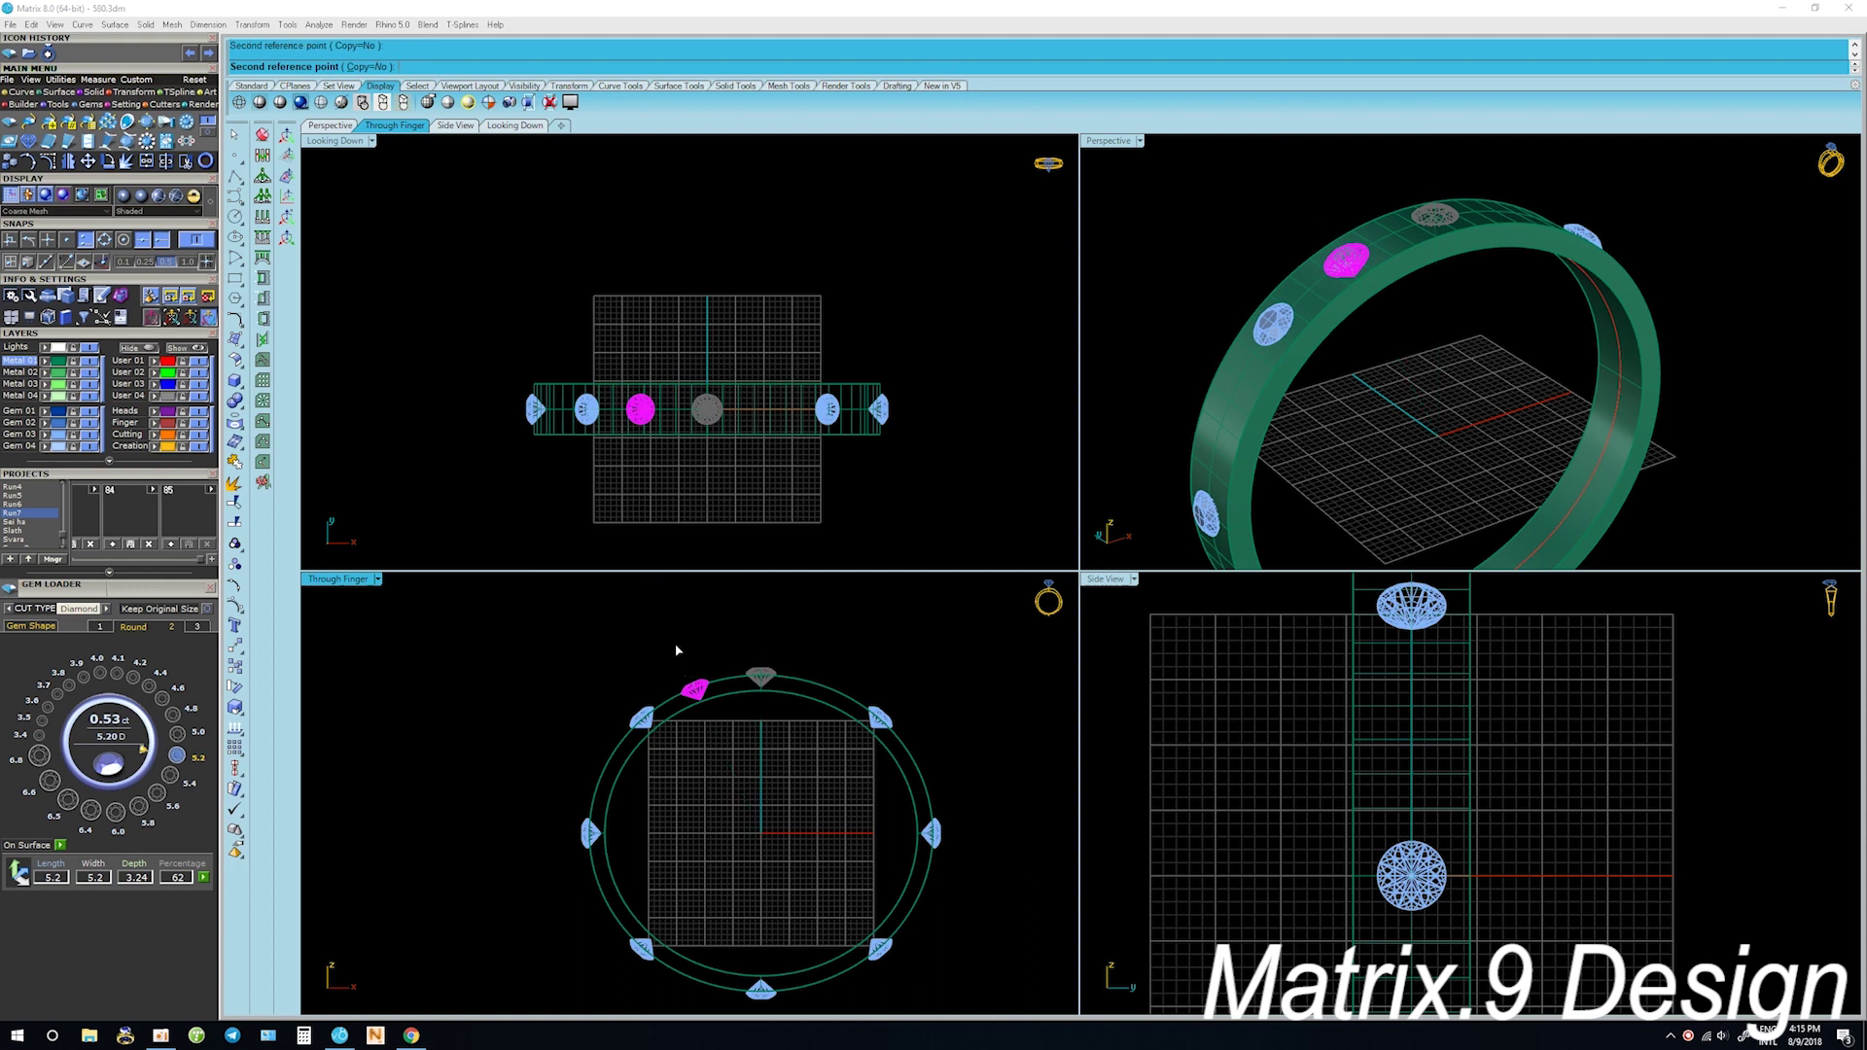
{"action": "left_click", "coordinate": [676, 644]}
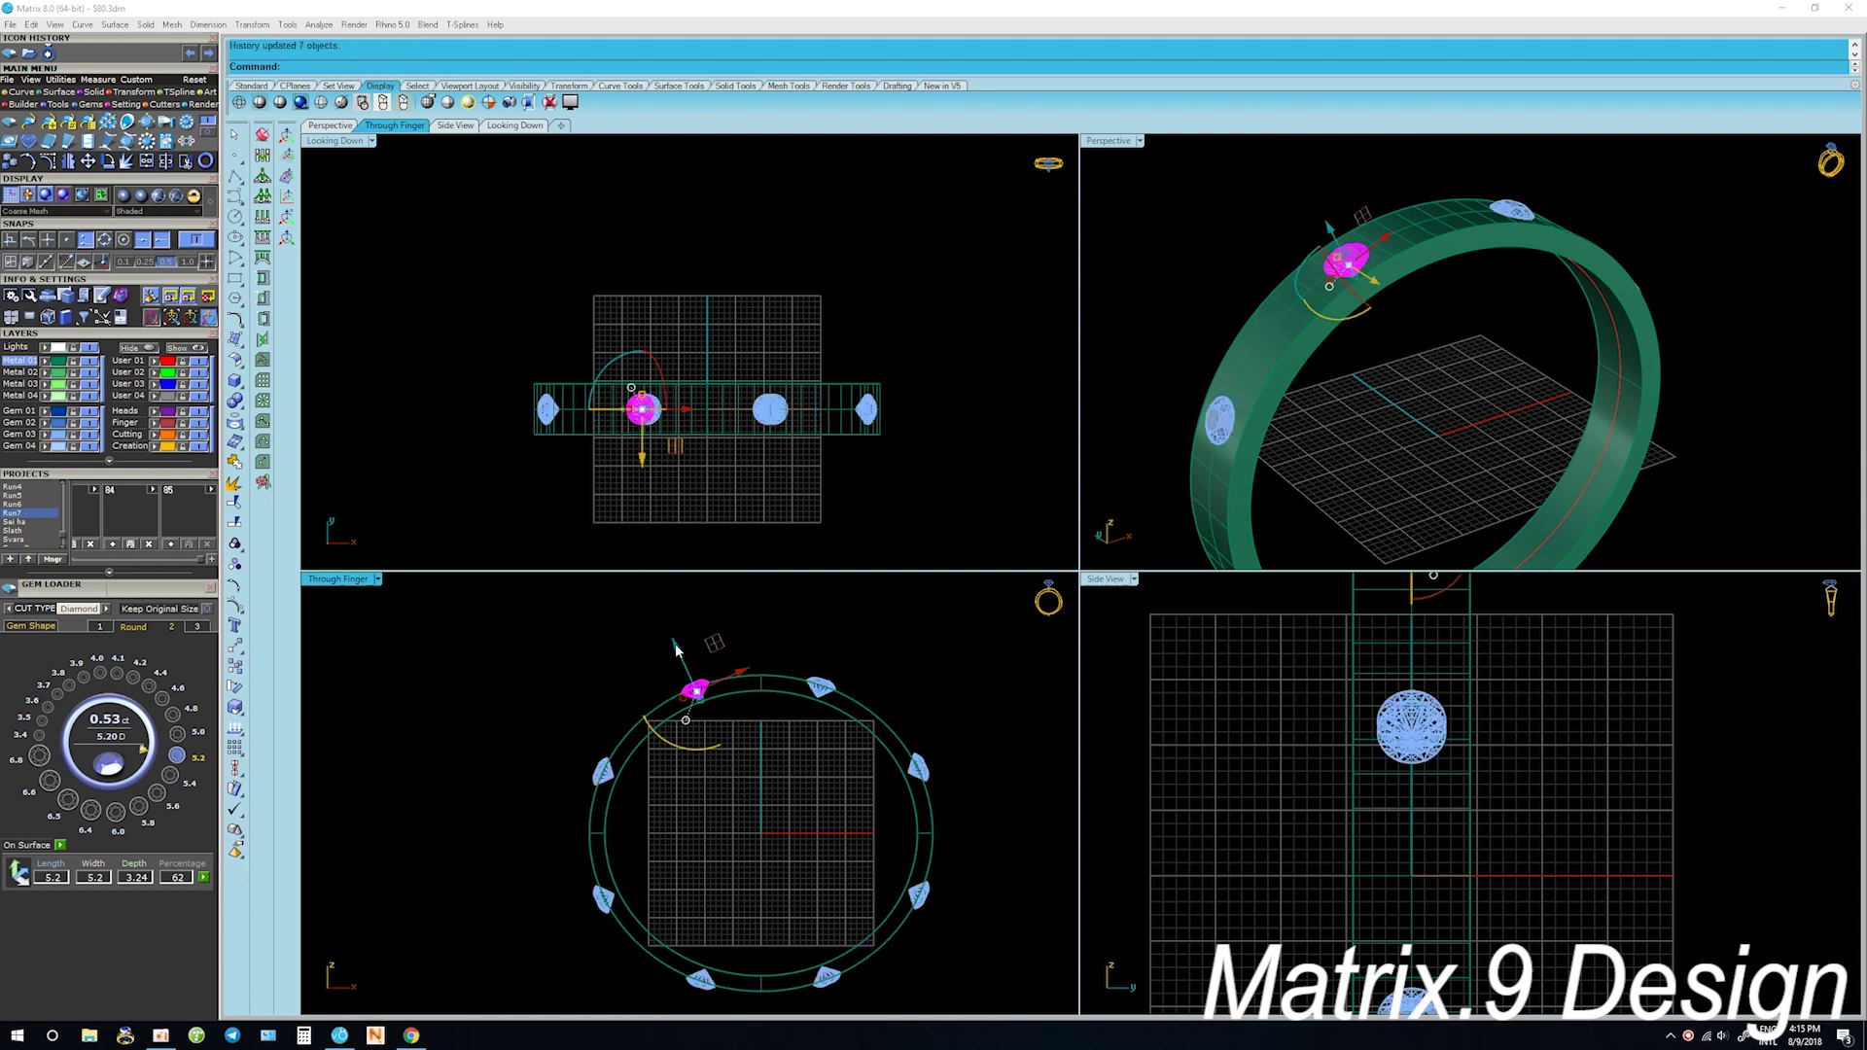
{"action": "scroll", "coordinate": [678, 650], "scroll_direction": "up", "scroll_amount": 1}
Rotate the gem about the origin twice more, shifting the linked copies around the band
{"action": "key", "text": "Return"}
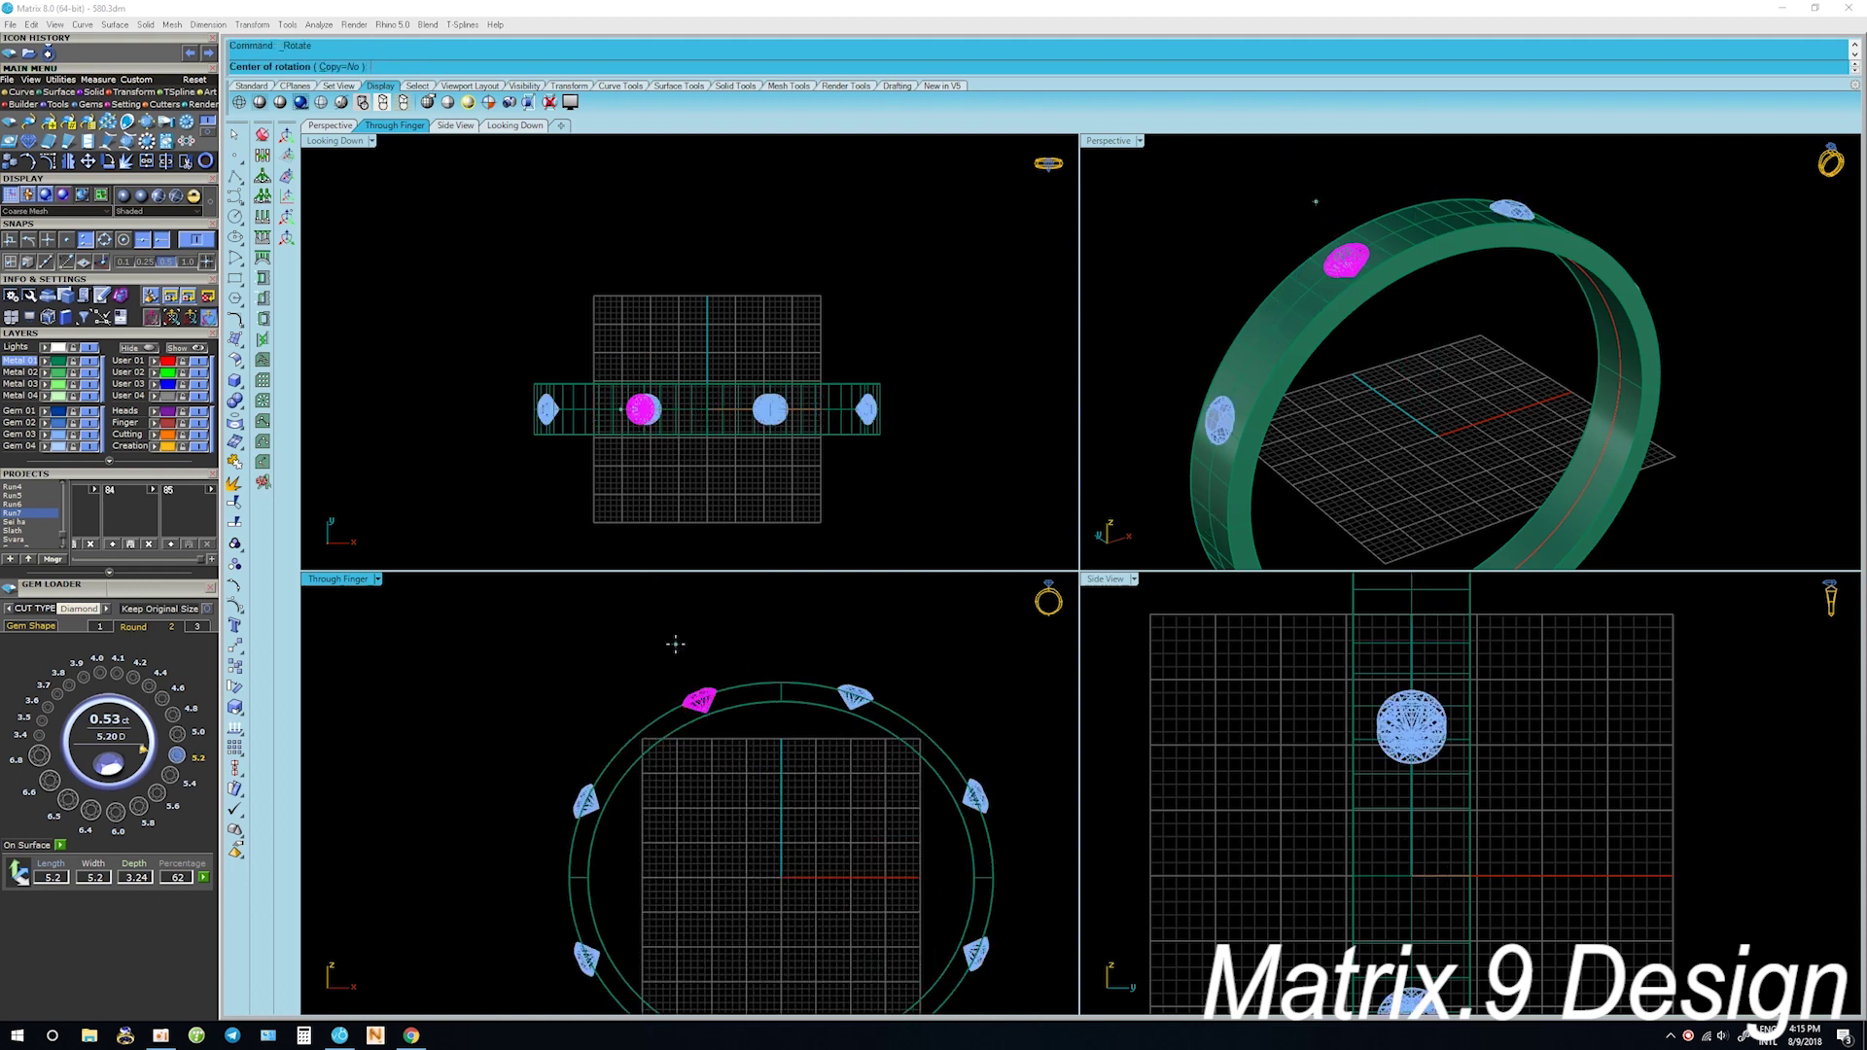
{"action": "type", "text": "0"}
{"action": "key", "text": "Return"}
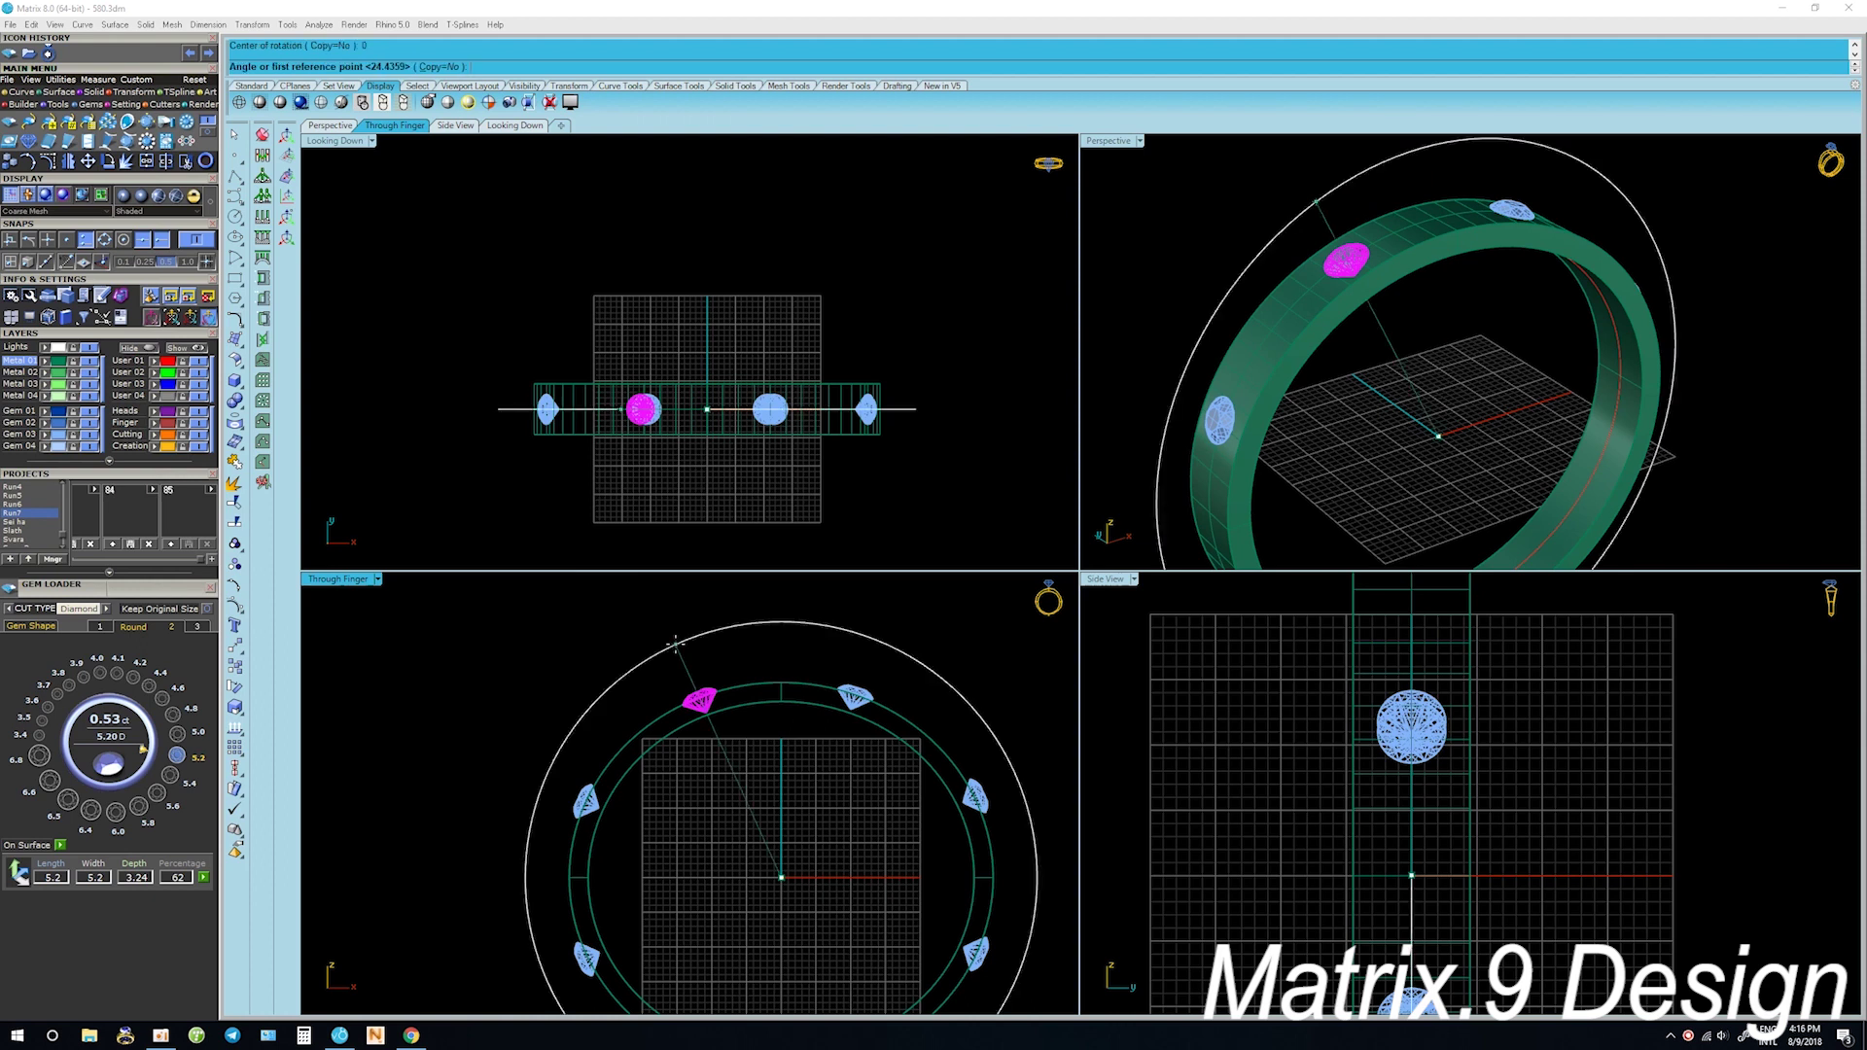
{"action": "left_click", "coordinate": [677, 645]}
{"action": "key", "text": "Return"}
{"action": "type", "text": "0"}
{"action": "key", "text": "Return"}
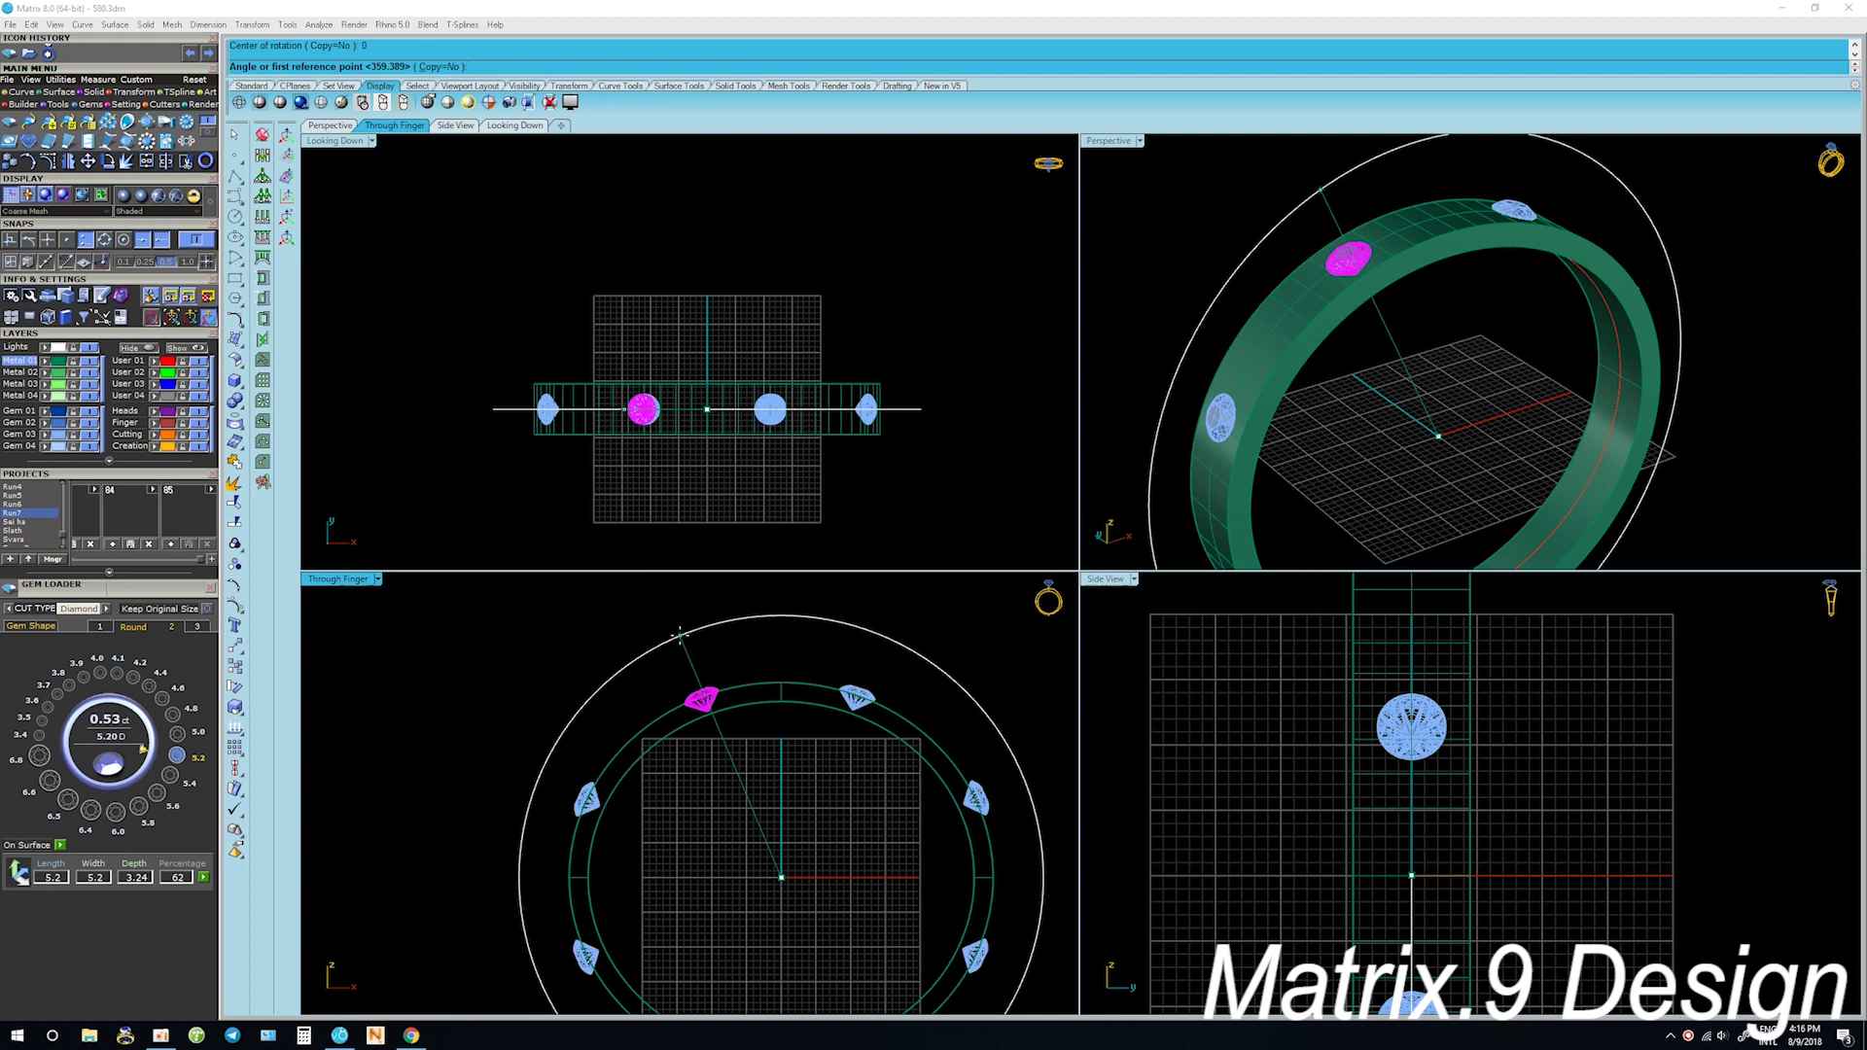
{"action": "left_click", "coordinate": [674, 634]}
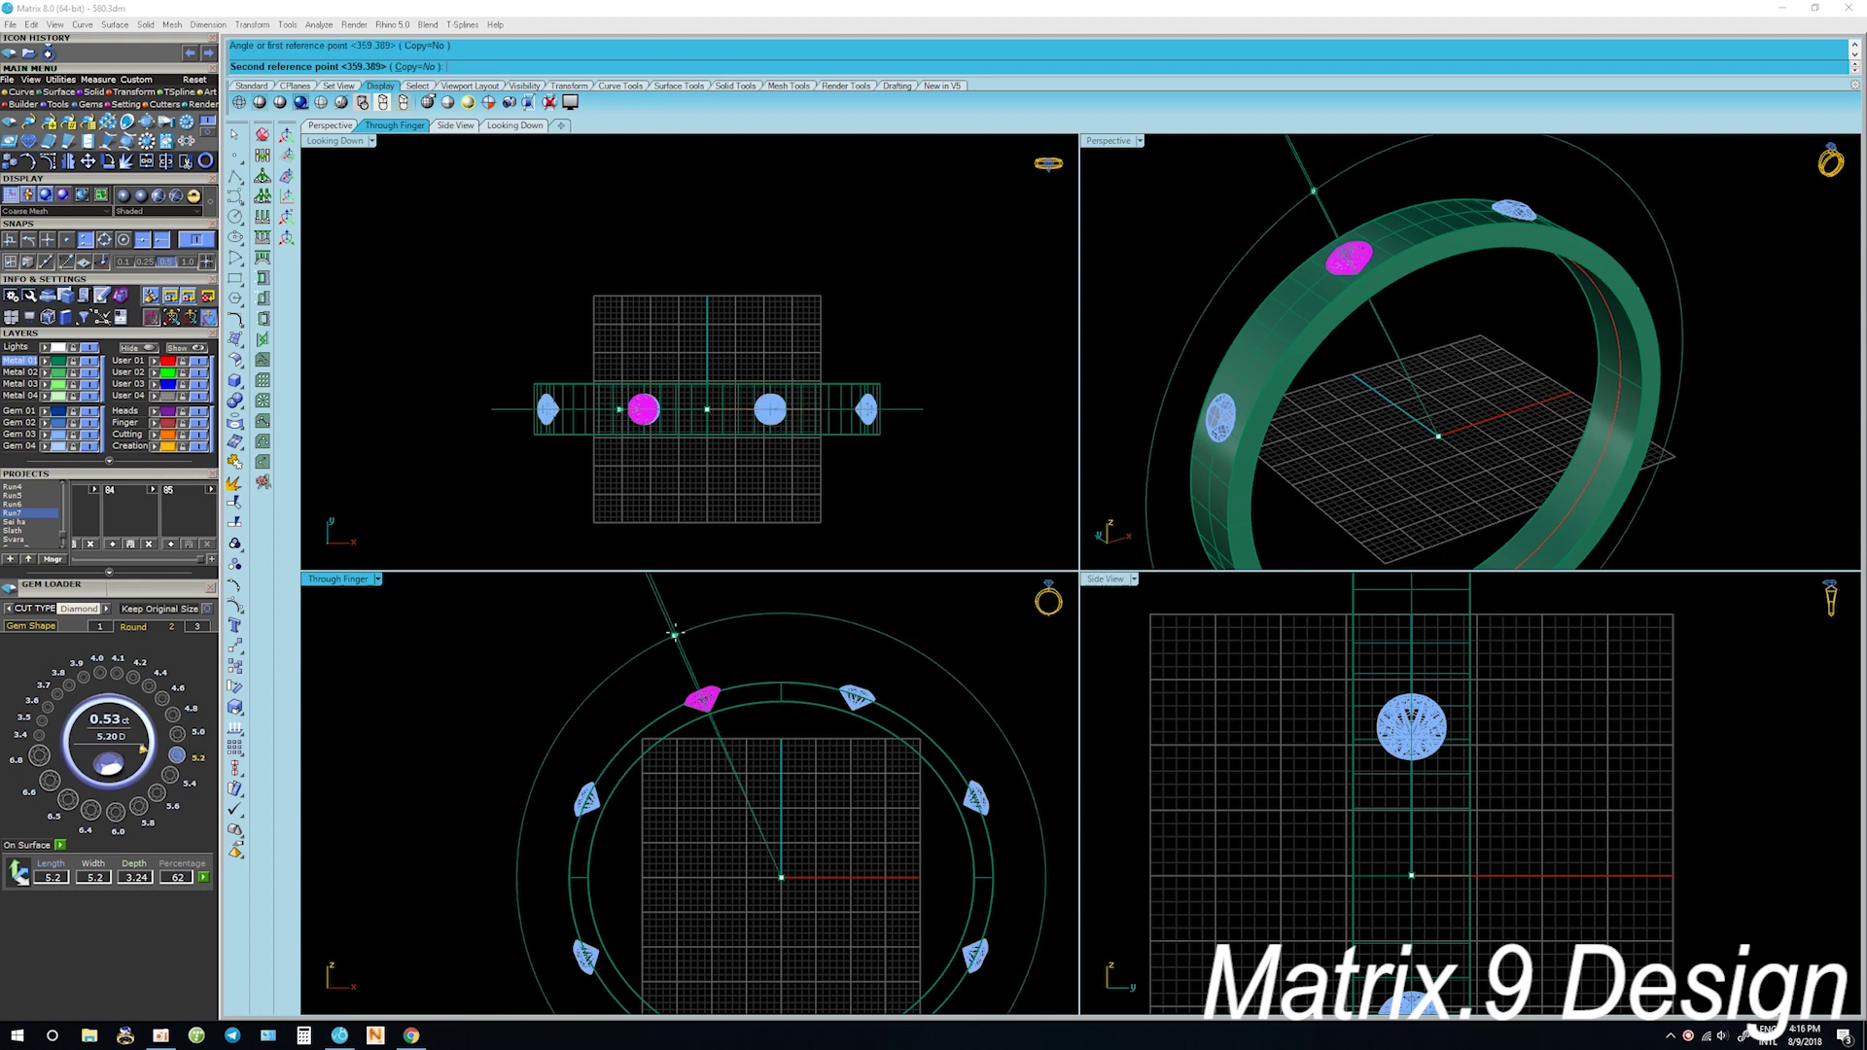
{"action": "left_click", "coordinate": [680, 637]}
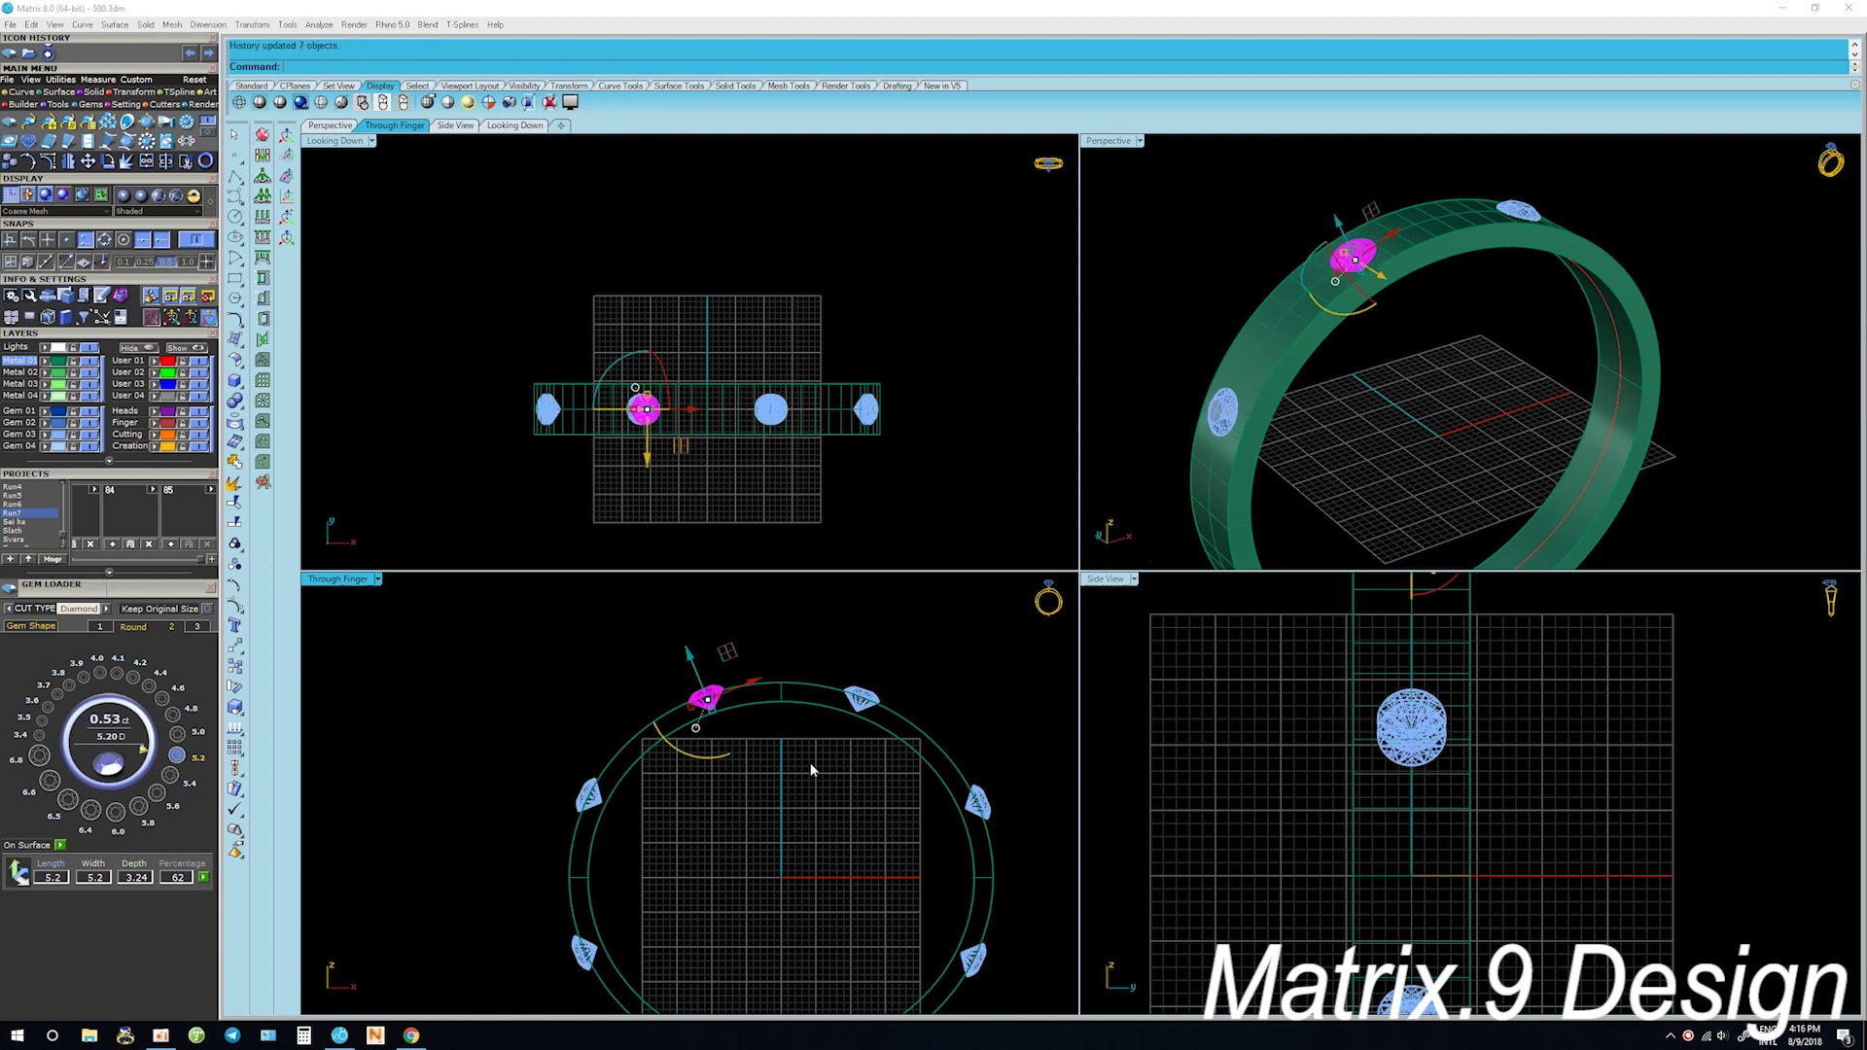
Tilt the gem slightly on the band with the gumball rotation handle
{"action": "scroll", "coordinate": [811, 771], "scroll_direction": "up", "scroll_amount": 2}
{"action": "scroll", "coordinate": [827, 786], "scroll_direction": "down", "scroll_amount": 5}
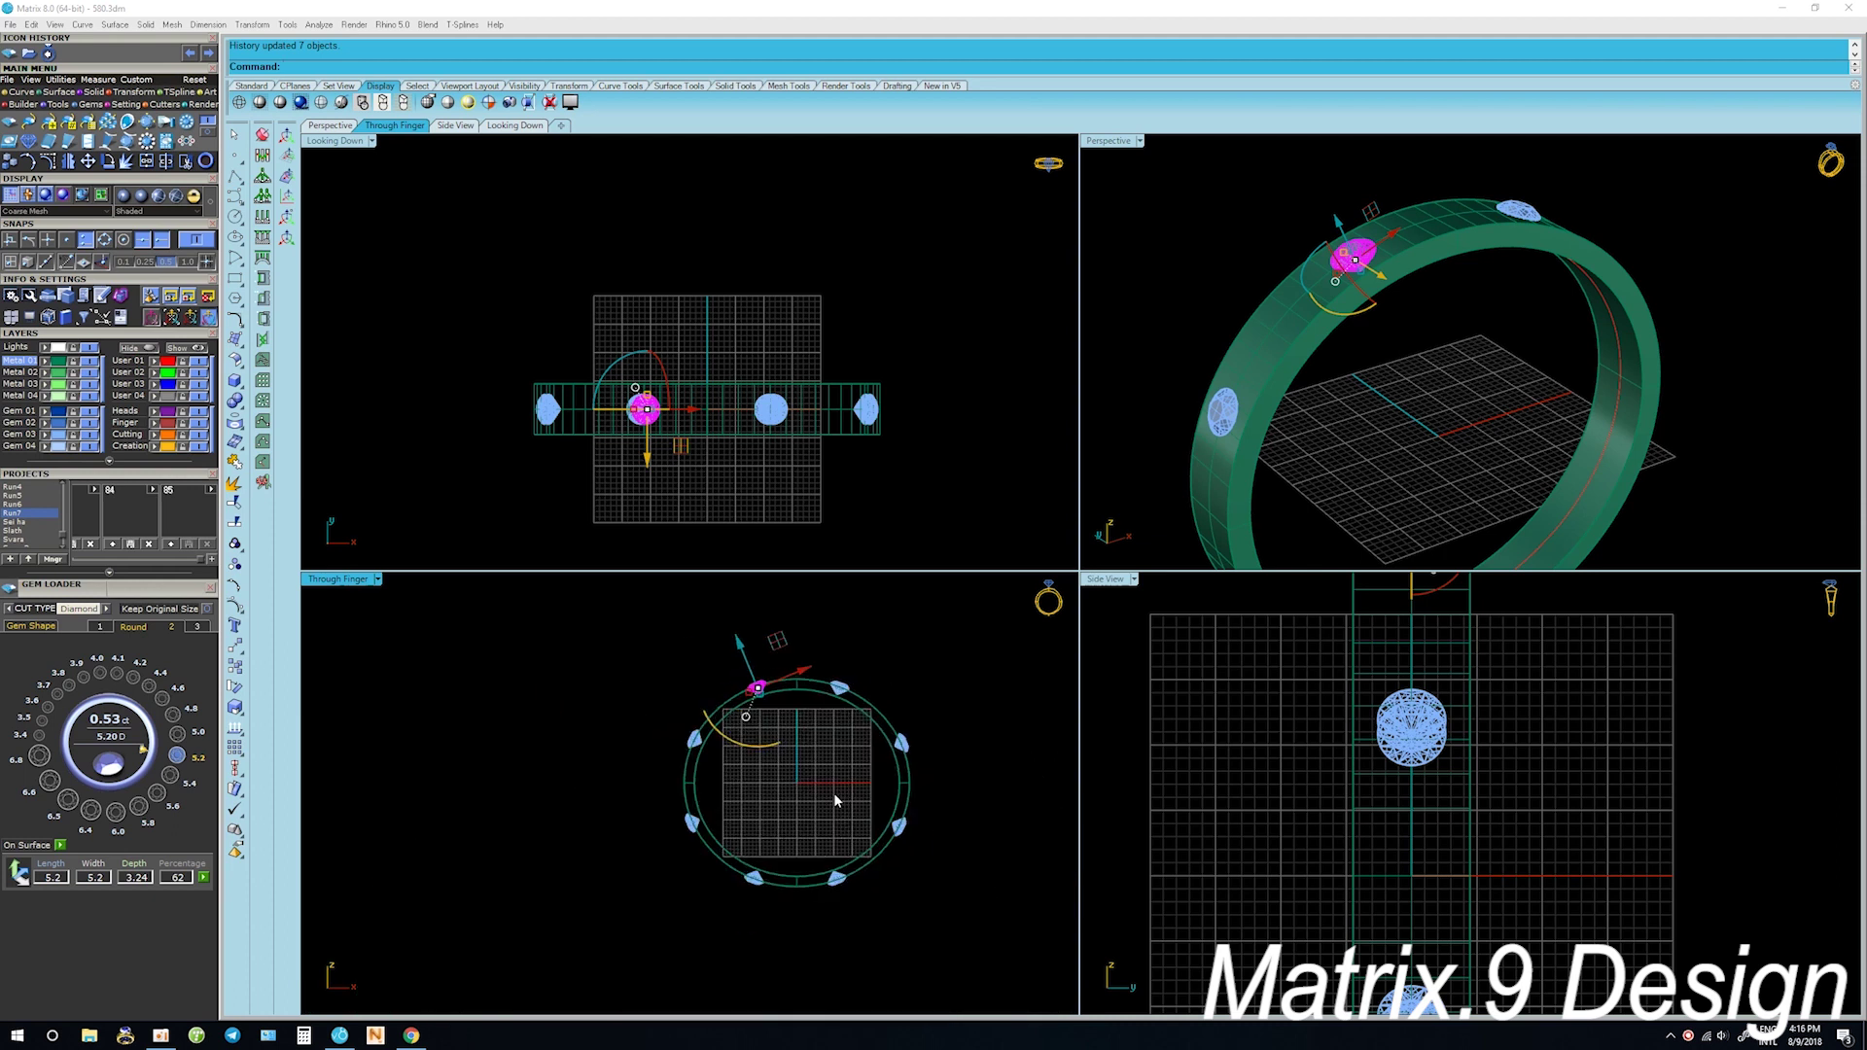
{"action": "scroll", "coordinate": [833, 792], "scroll_direction": "up", "scroll_amount": 1}
{"action": "scroll", "coordinate": [876, 827], "scroll_direction": "up", "scroll_amount": 1}
{"action": "scroll", "coordinate": [926, 866], "scroll_direction": "up", "scroll_amount": 1}
{"action": "scroll", "coordinate": [926, 865], "scroll_direction": "up", "scroll_amount": 1}
{"action": "scroll", "coordinate": [925, 865], "scroll_direction": "up", "scroll_amount": 1}
{"action": "scroll", "coordinate": [876, 817], "scroll_direction": "down", "scroll_amount": 3}
{"action": "scroll", "coordinate": [807, 759], "scroll_direction": "down", "scroll_amount": 1}
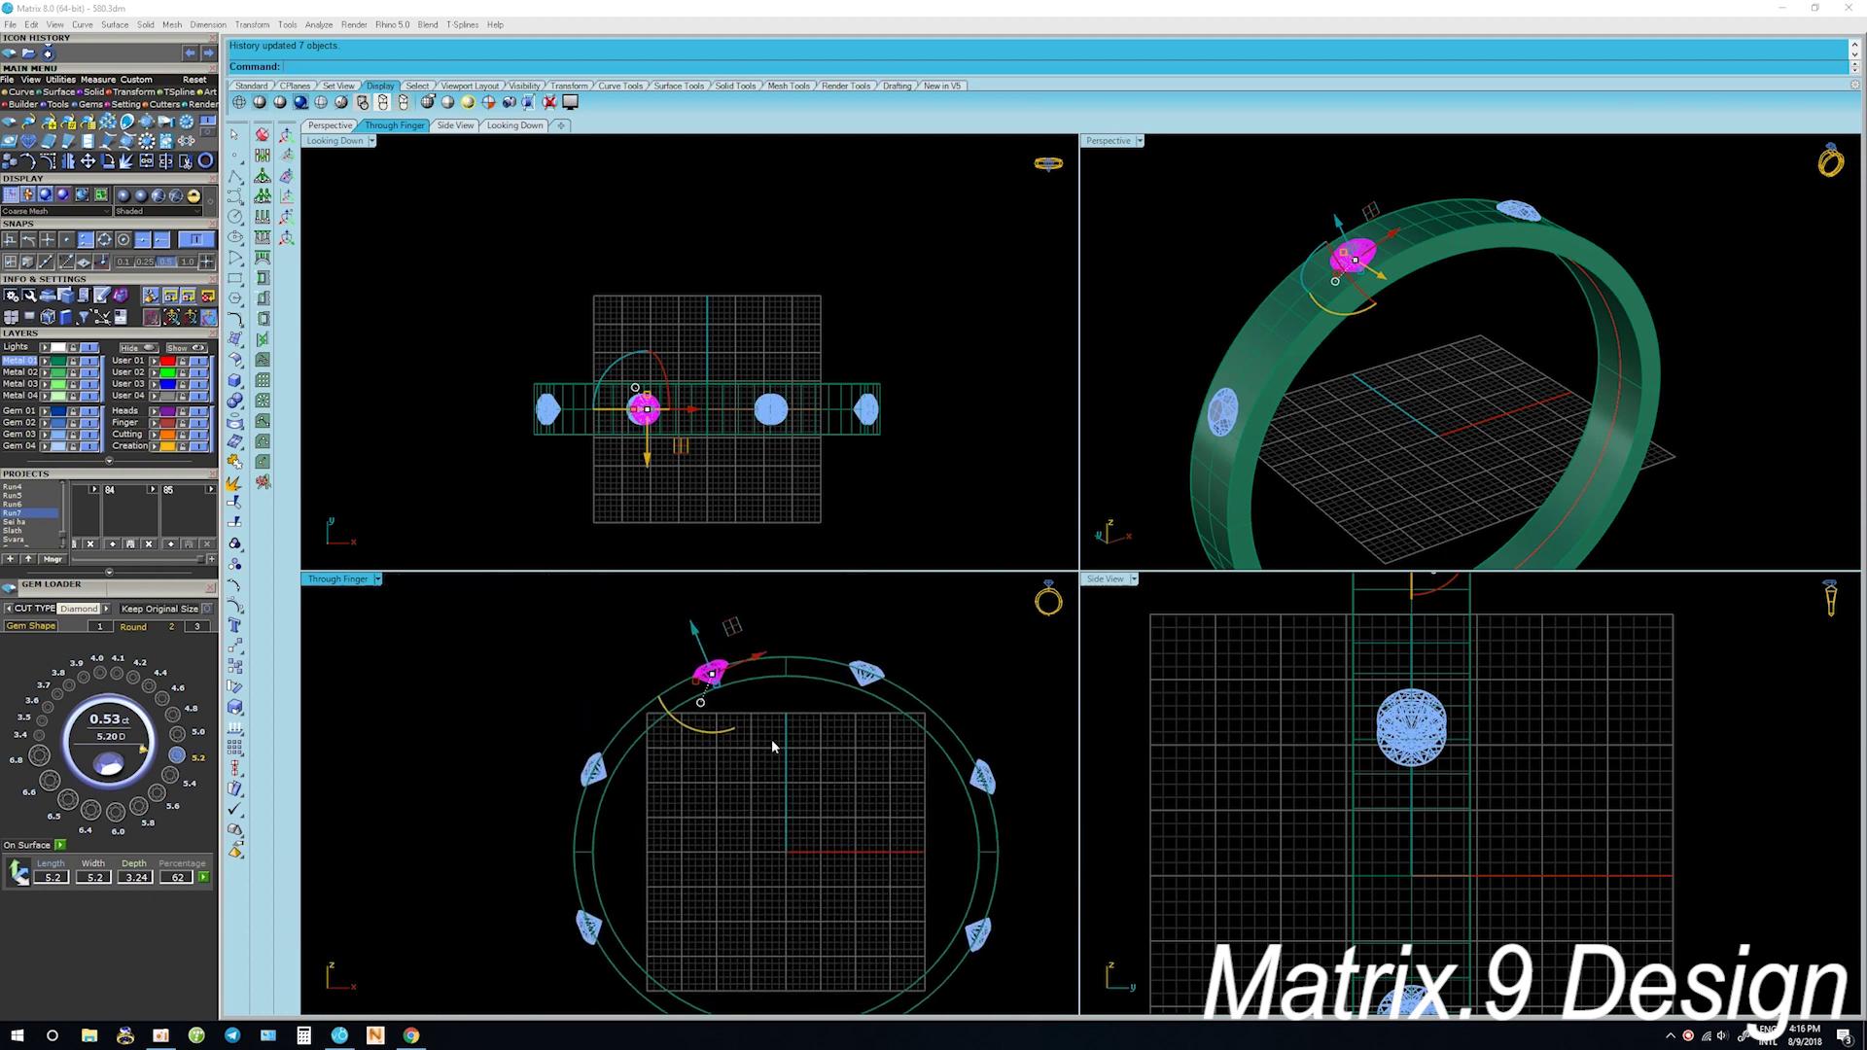
{"action": "scroll", "coordinate": [768, 747], "scroll_direction": "up", "scroll_amount": 3}
{"action": "scroll", "coordinate": [749, 759], "scroll_direction": "up", "scroll_amount": 1}
{"action": "scroll", "coordinate": [729, 770], "scroll_direction": "up", "scroll_amount": 1}
{"action": "scroll", "coordinate": [705, 785], "scroll_direction": "up", "scroll_amount": 1}
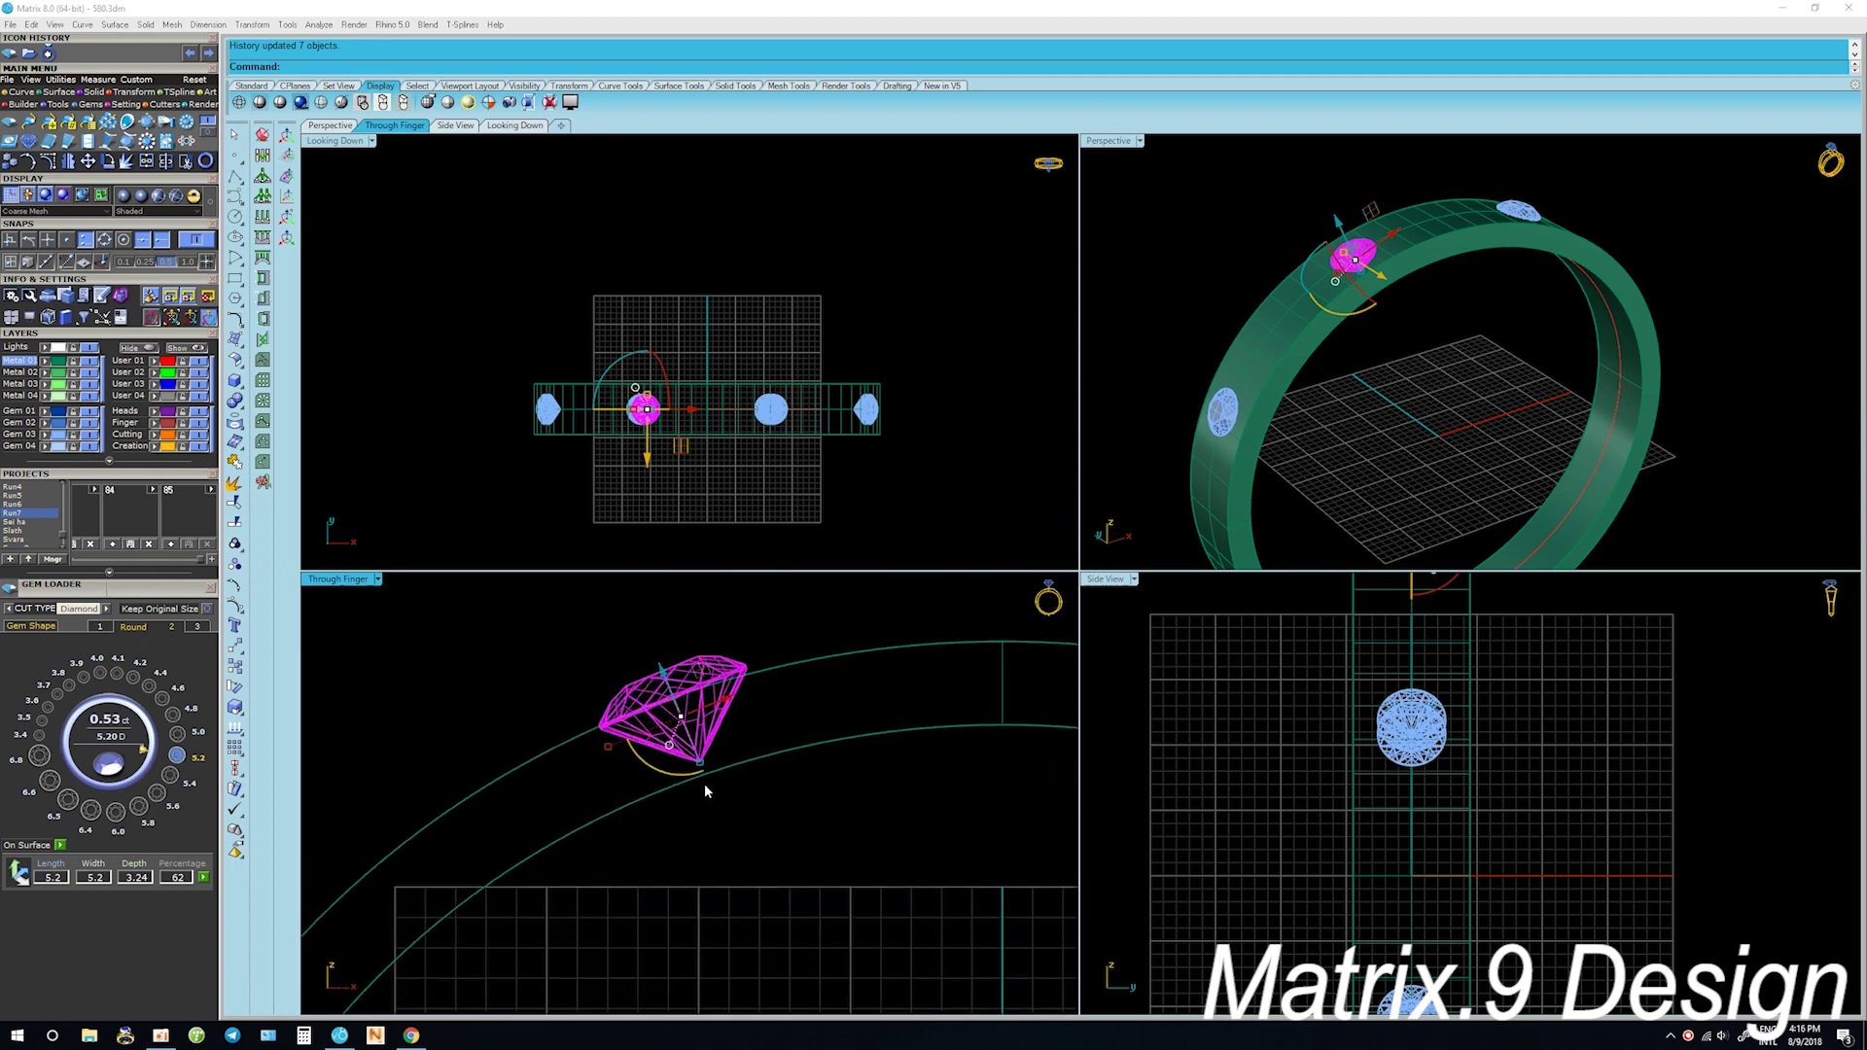
{"action": "left_click", "coordinate": [698, 781]}
{"action": "left_click_drag", "start_coordinate": [695, 781], "coordinate": [694, 786]}
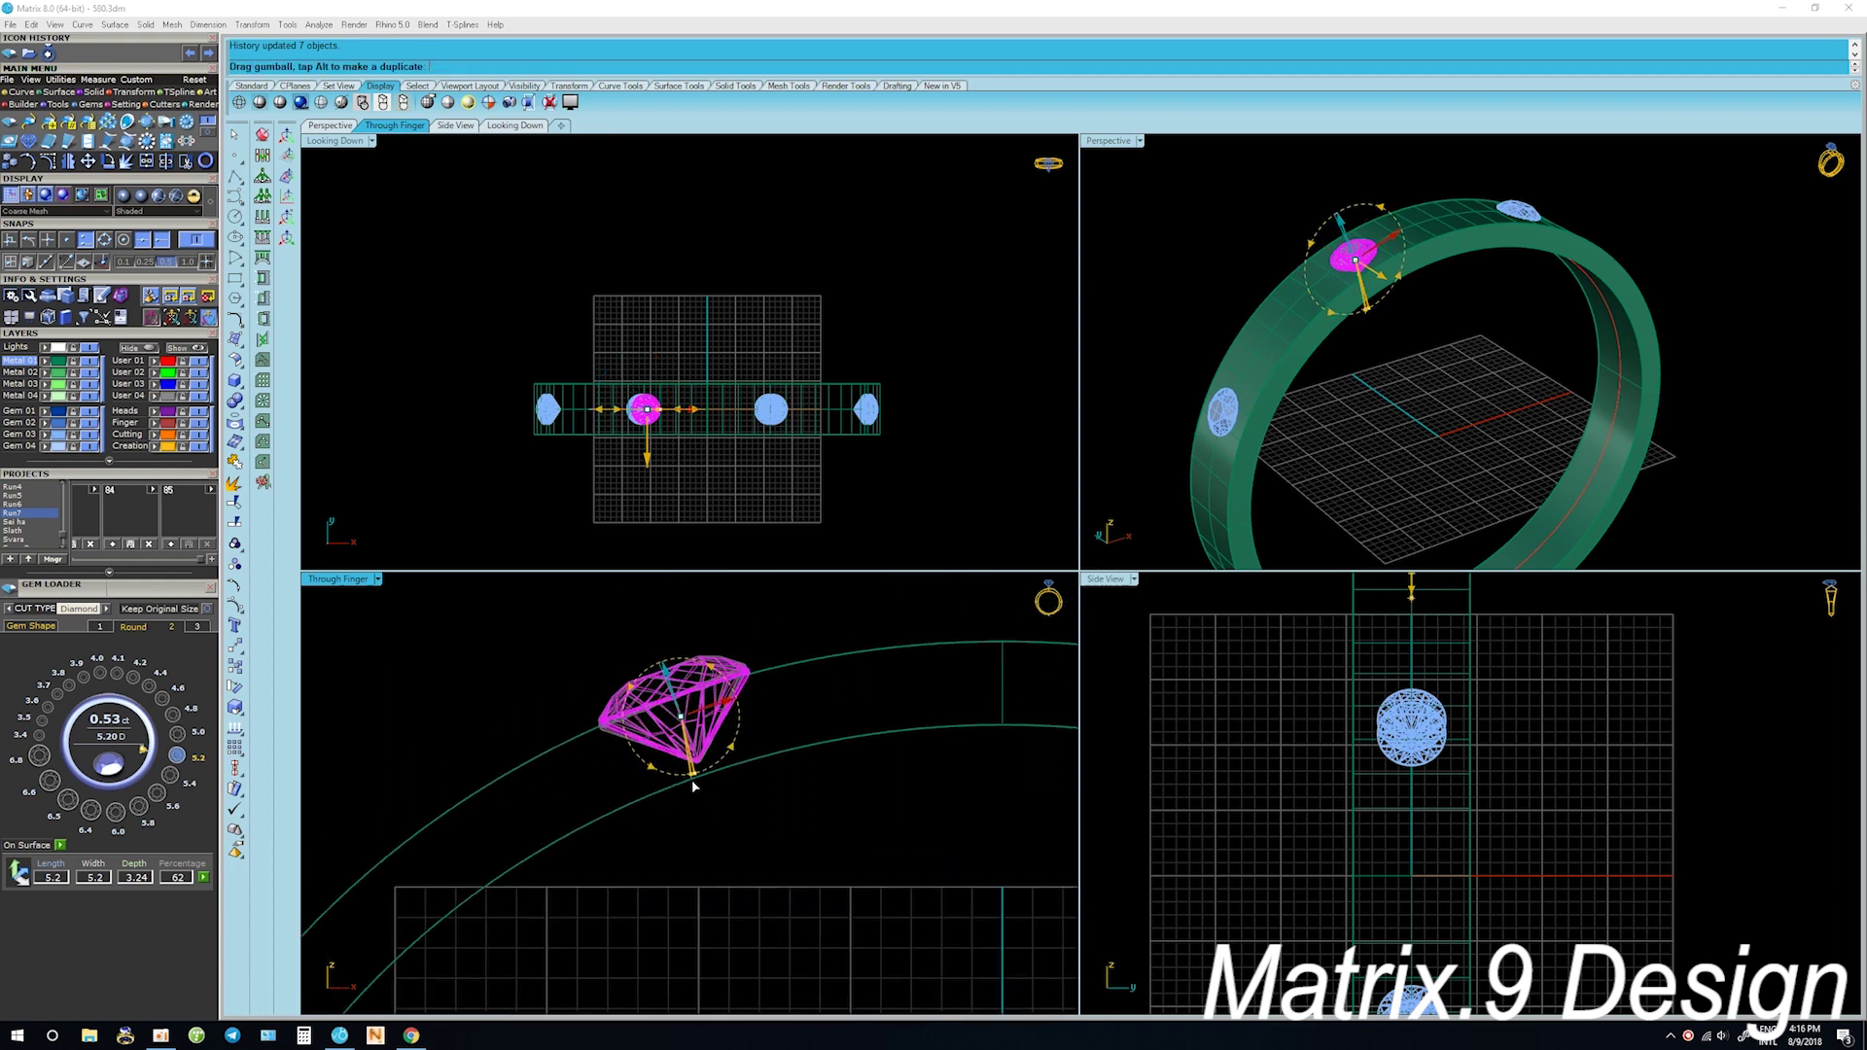
{"action": "left_click_drag", "start_coordinate": [695, 784], "coordinate": [697, 791]}
Box-select and delete the arrayed gems on the ring's right side
{"action": "scroll", "coordinate": [720, 778], "scroll_direction": "down", "scroll_amount": 3}
{"action": "scroll", "coordinate": [768, 749], "scroll_direction": "down", "scroll_amount": 3}
{"action": "scroll", "coordinate": [797, 701], "scroll_direction": "down", "scroll_amount": 3}
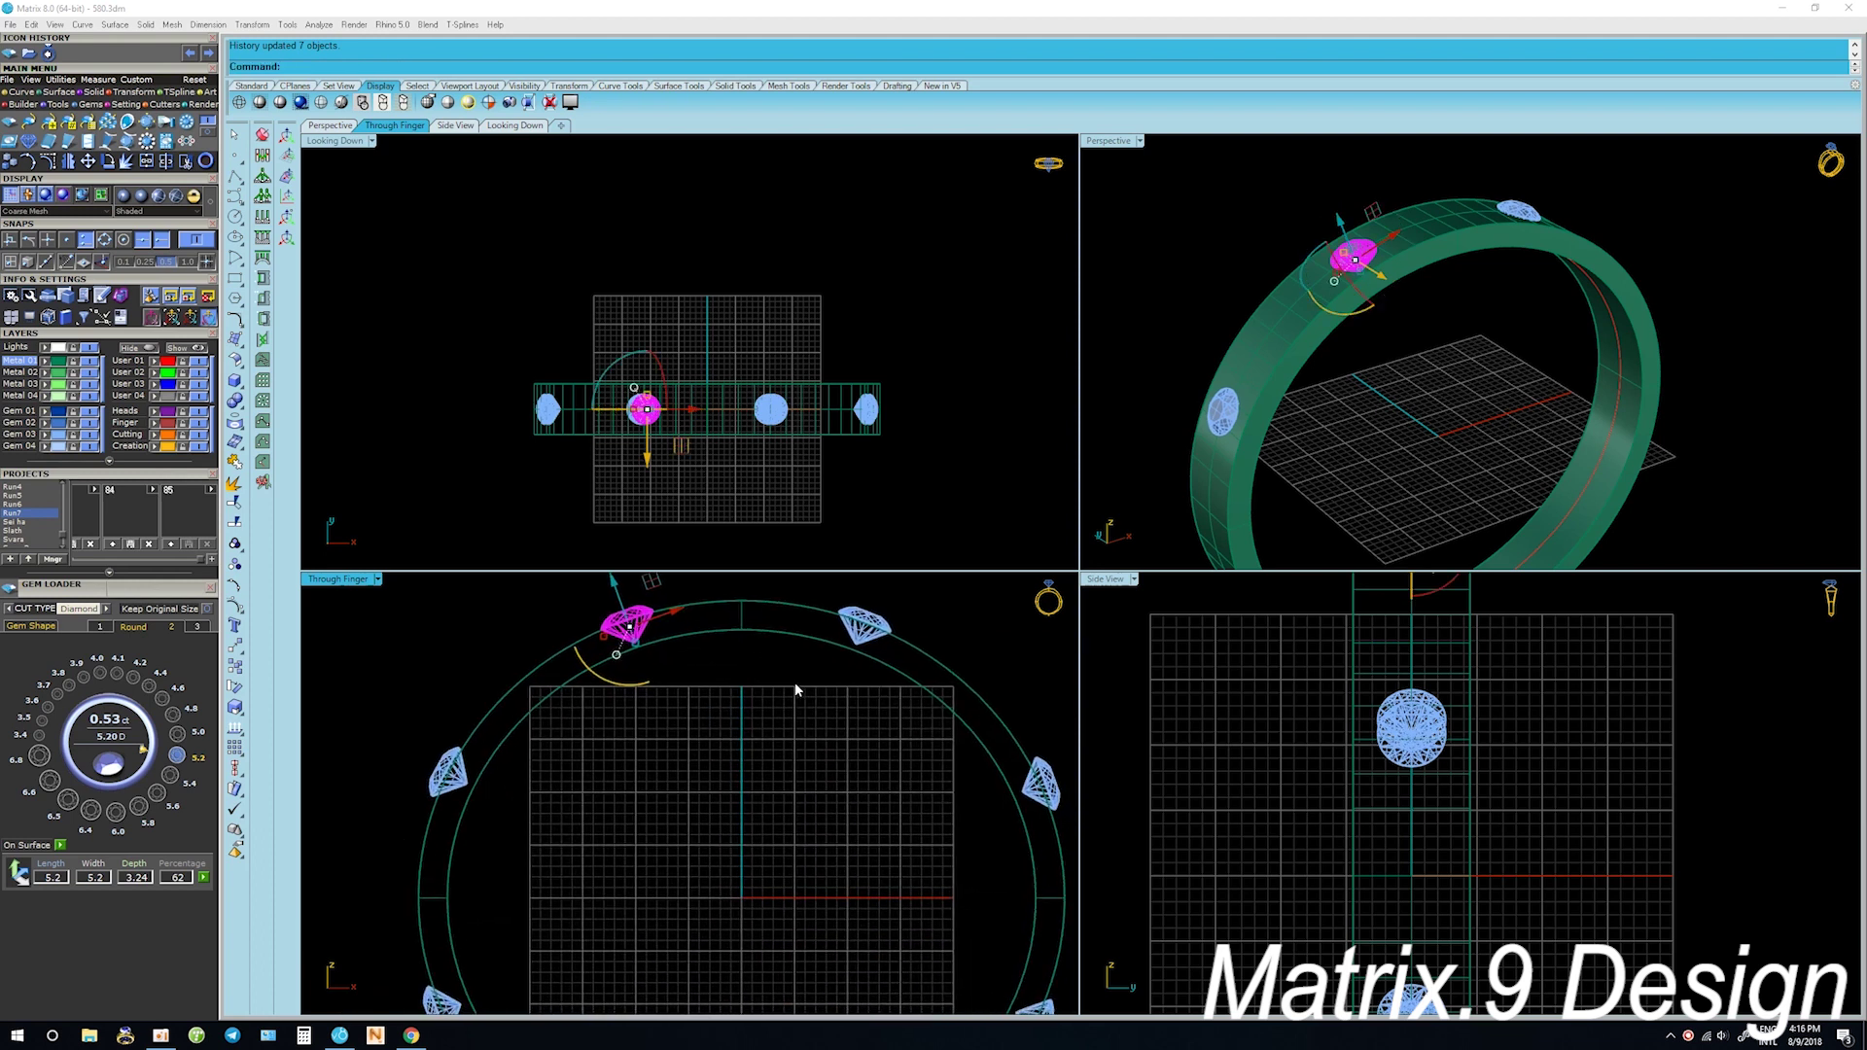
{"action": "scroll", "coordinate": [875, 706], "scroll_direction": "down", "scroll_amount": 2}
{"action": "scroll", "coordinate": [909, 759], "scroll_direction": "up", "scroll_amount": 3}
{"action": "scroll", "coordinate": [938, 808], "scroll_direction": "up", "scroll_amount": 1}
{"action": "scroll", "coordinate": [931, 848], "scroll_direction": "down", "scroll_amount": 2}
{"action": "scroll", "coordinate": [763, 867], "scroll_direction": "down", "scroll_amount": 2}
{"action": "scroll", "coordinate": [547, 913], "scroll_direction": "up", "scroll_amount": 3}
{"action": "scroll", "coordinate": [564, 908], "scroll_direction": "up", "scroll_amount": 2}
{"action": "scroll", "coordinate": [717, 830], "scroll_direction": "down", "scroll_amount": 3}
{"action": "scroll", "coordinate": [804, 779], "scroll_direction": "up", "scroll_amount": 1}
{"action": "scroll", "coordinate": [942, 799], "scroll_direction": "up", "scroll_amount": 2}
{"action": "scroll", "coordinate": [980, 818], "scroll_direction": "down", "scroll_amount": 3}
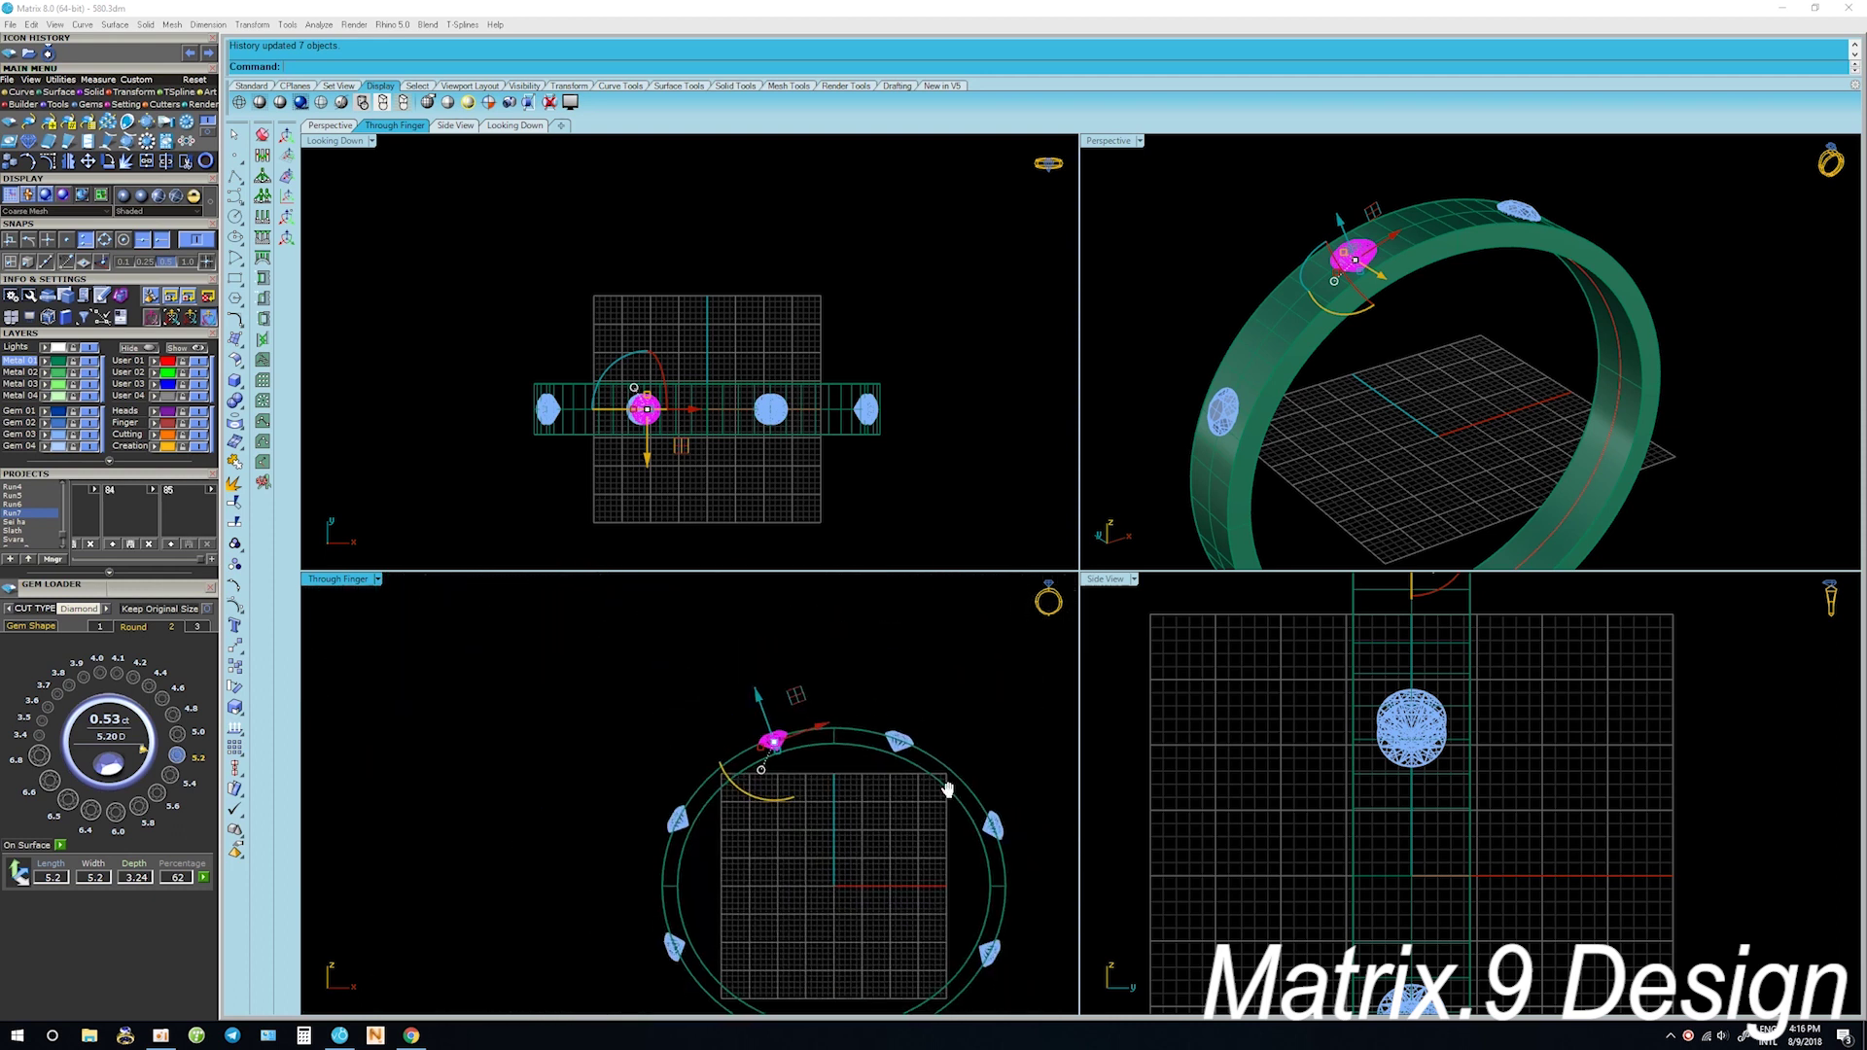
{"action": "scroll", "coordinate": [849, 645], "scroll_direction": "down", "scroll_amount": 1}
{"action": "left_click_drag", "start_coordinate": [846, 638], "coordinate": [1026, 939]}
{"action": "key", "text": "Delete"}
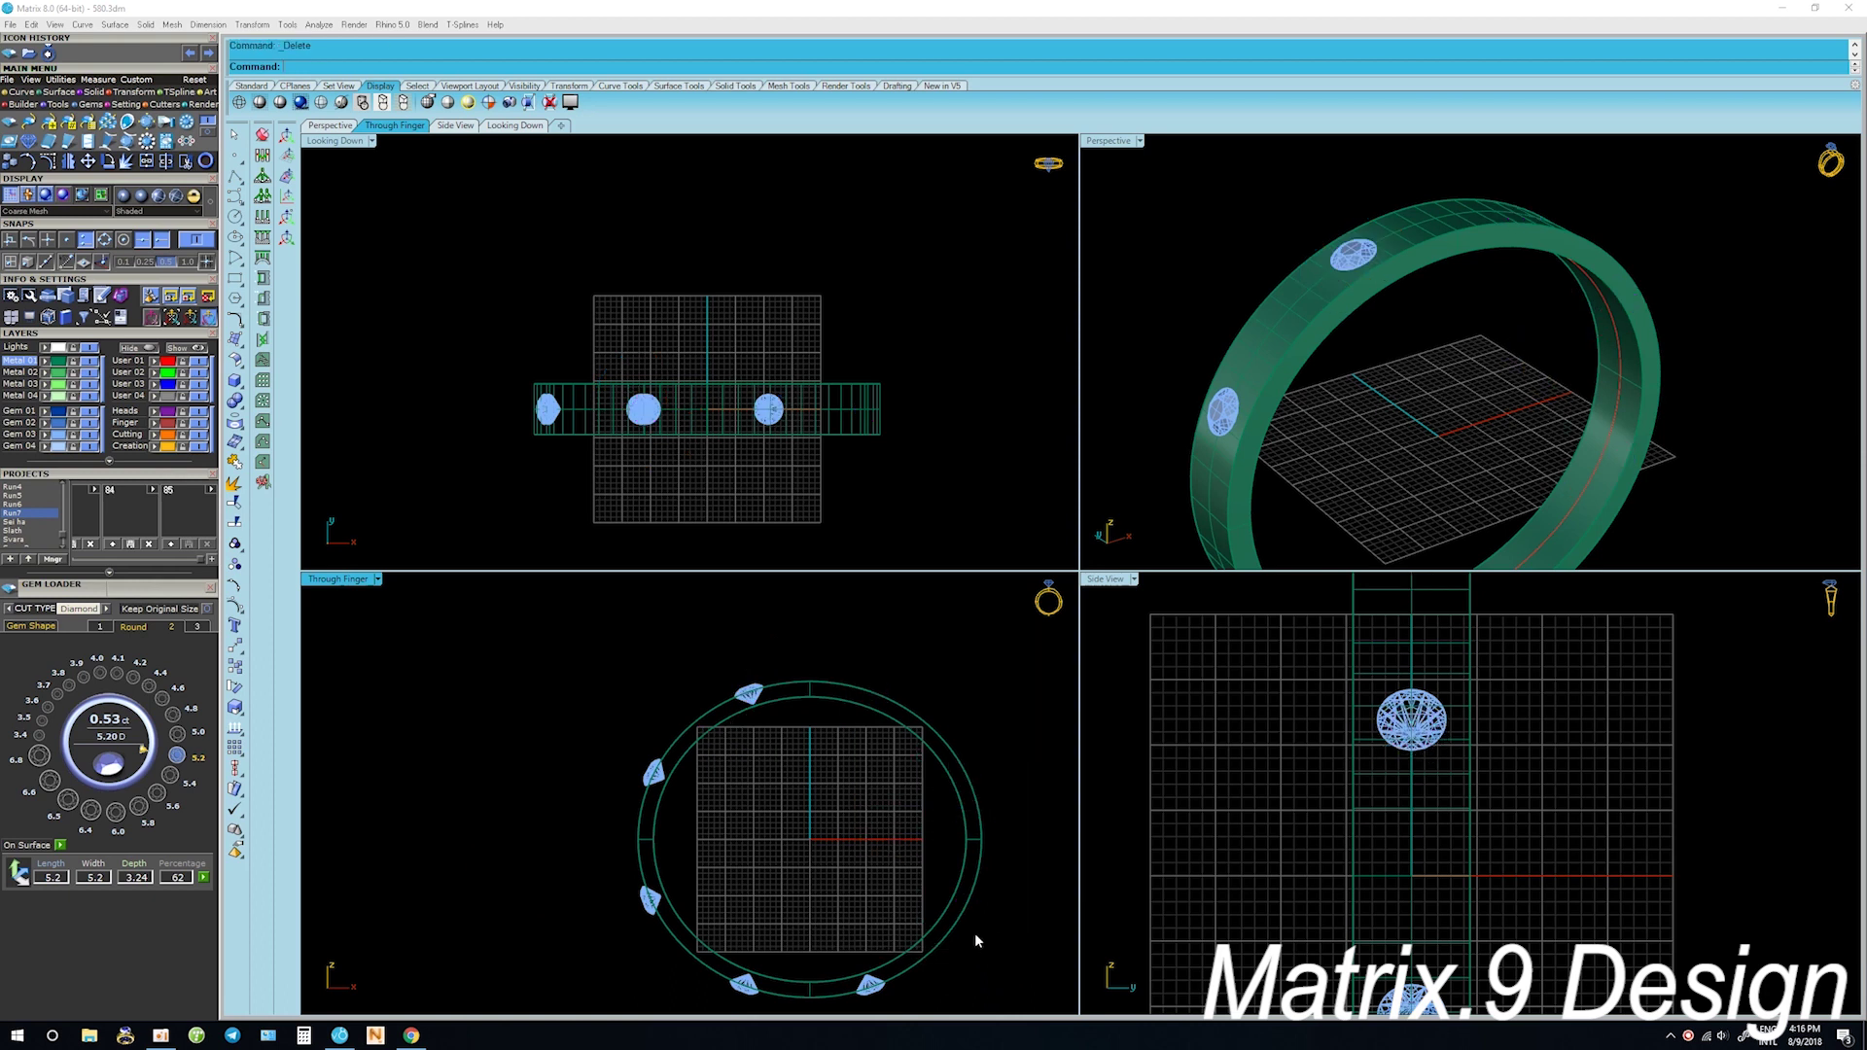
Delete the left-side gems and the last extra gem, leaving one on top
{"action": "left_click_drag", "start_coordinate": [607, 675], "coordinate": [718, 954]}
{"action": "key", "text": "Delete"}
{"action": "right_click_drag", "start_coordinate": [718, 954], "coordinate": [720, 779]}
{"action": "left_click_drag", "start_coordinate": [613, 769], "coordinate": [869, 922]}
{"action": "key", "text": "Delete"}
{"action": "mouse_move", "coordinate": [1459, 321]}
{"action": "right_mouse_down"}
{"action": "mouse_move", "coordinate": [1441, 250]}
{"action": "mouse_move", "coordinate": [1396, 292]}
{"action": "right_mouse_up"}
Array the top gem along the band's curve into eight evenly spaced diamonds
{"action": "right_click", "coordinate": [1412, 286]}
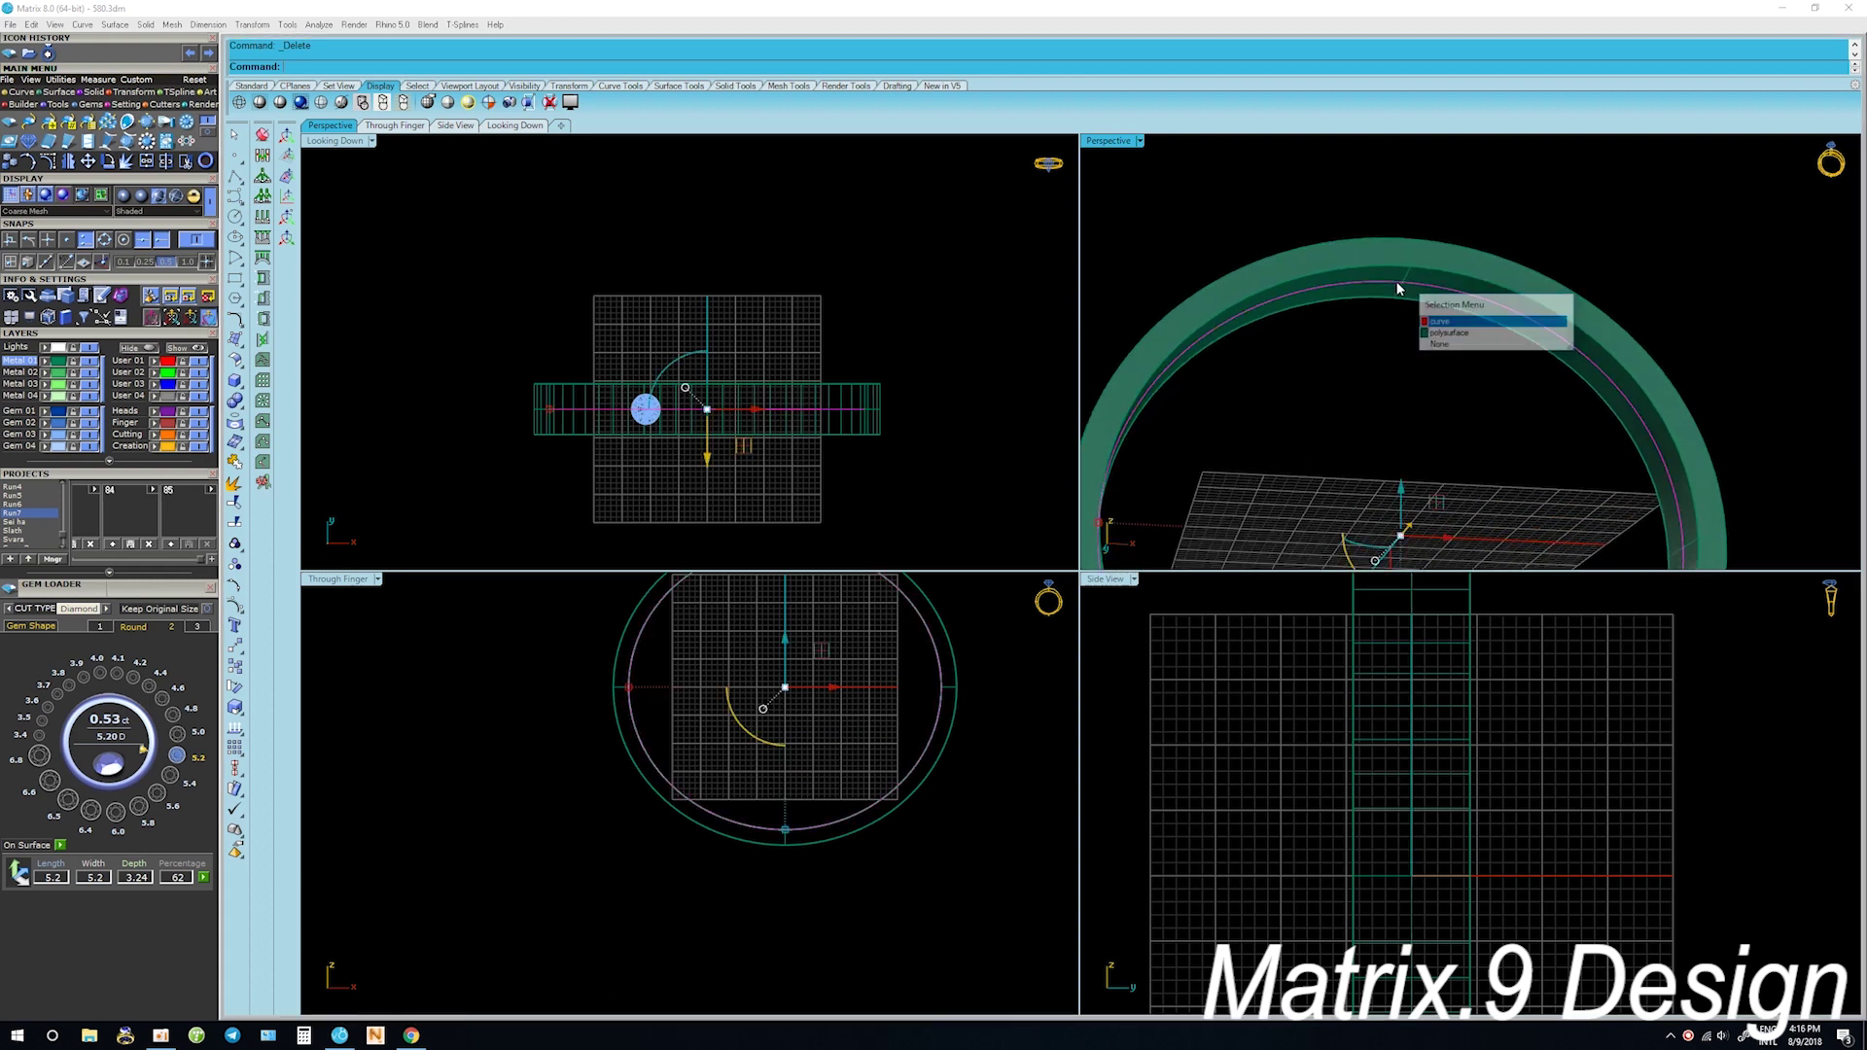
{"action": "left_click", "coordinate": [1439, 311]}
{"action": "left_click", "coordinate": [1290, 276]}
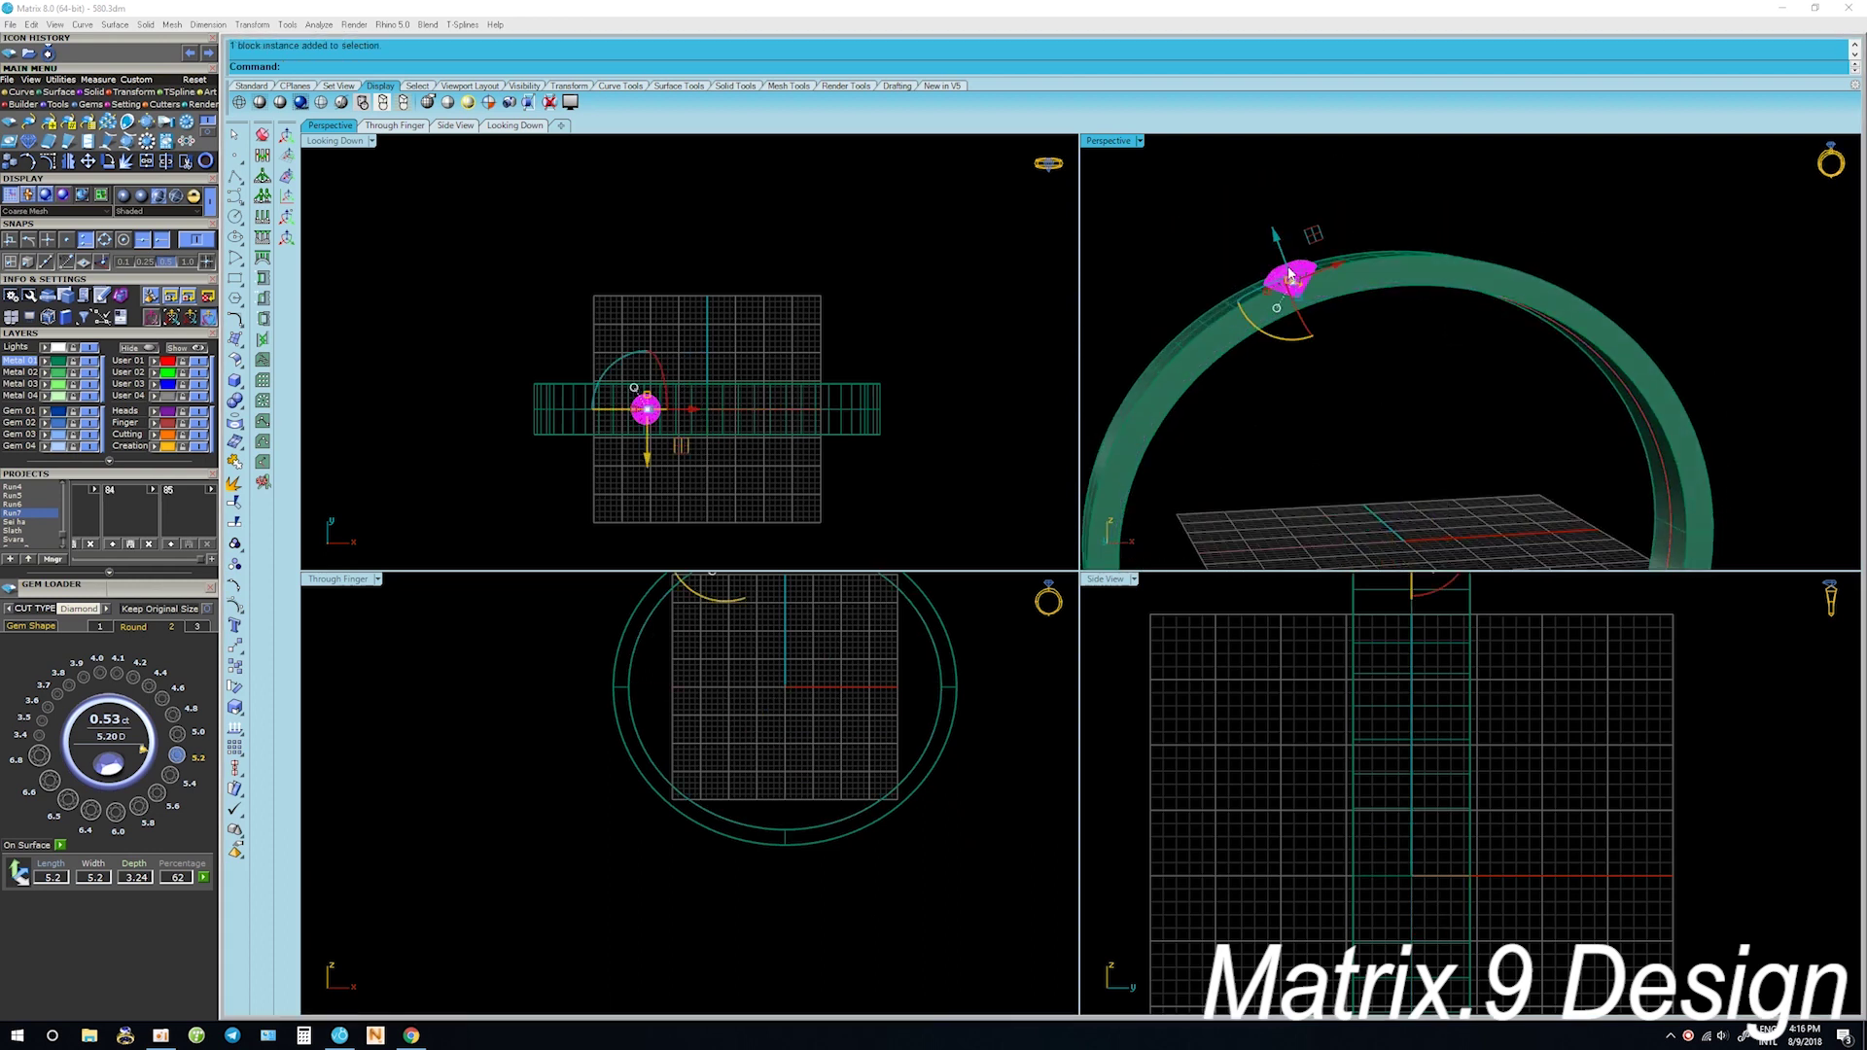
{"action": "right_click_drag", "start_coordinate": [1290, 276], "coordinate": [1453, 304]}
{"action": "left_click", "coordinate": [1465, 302]}
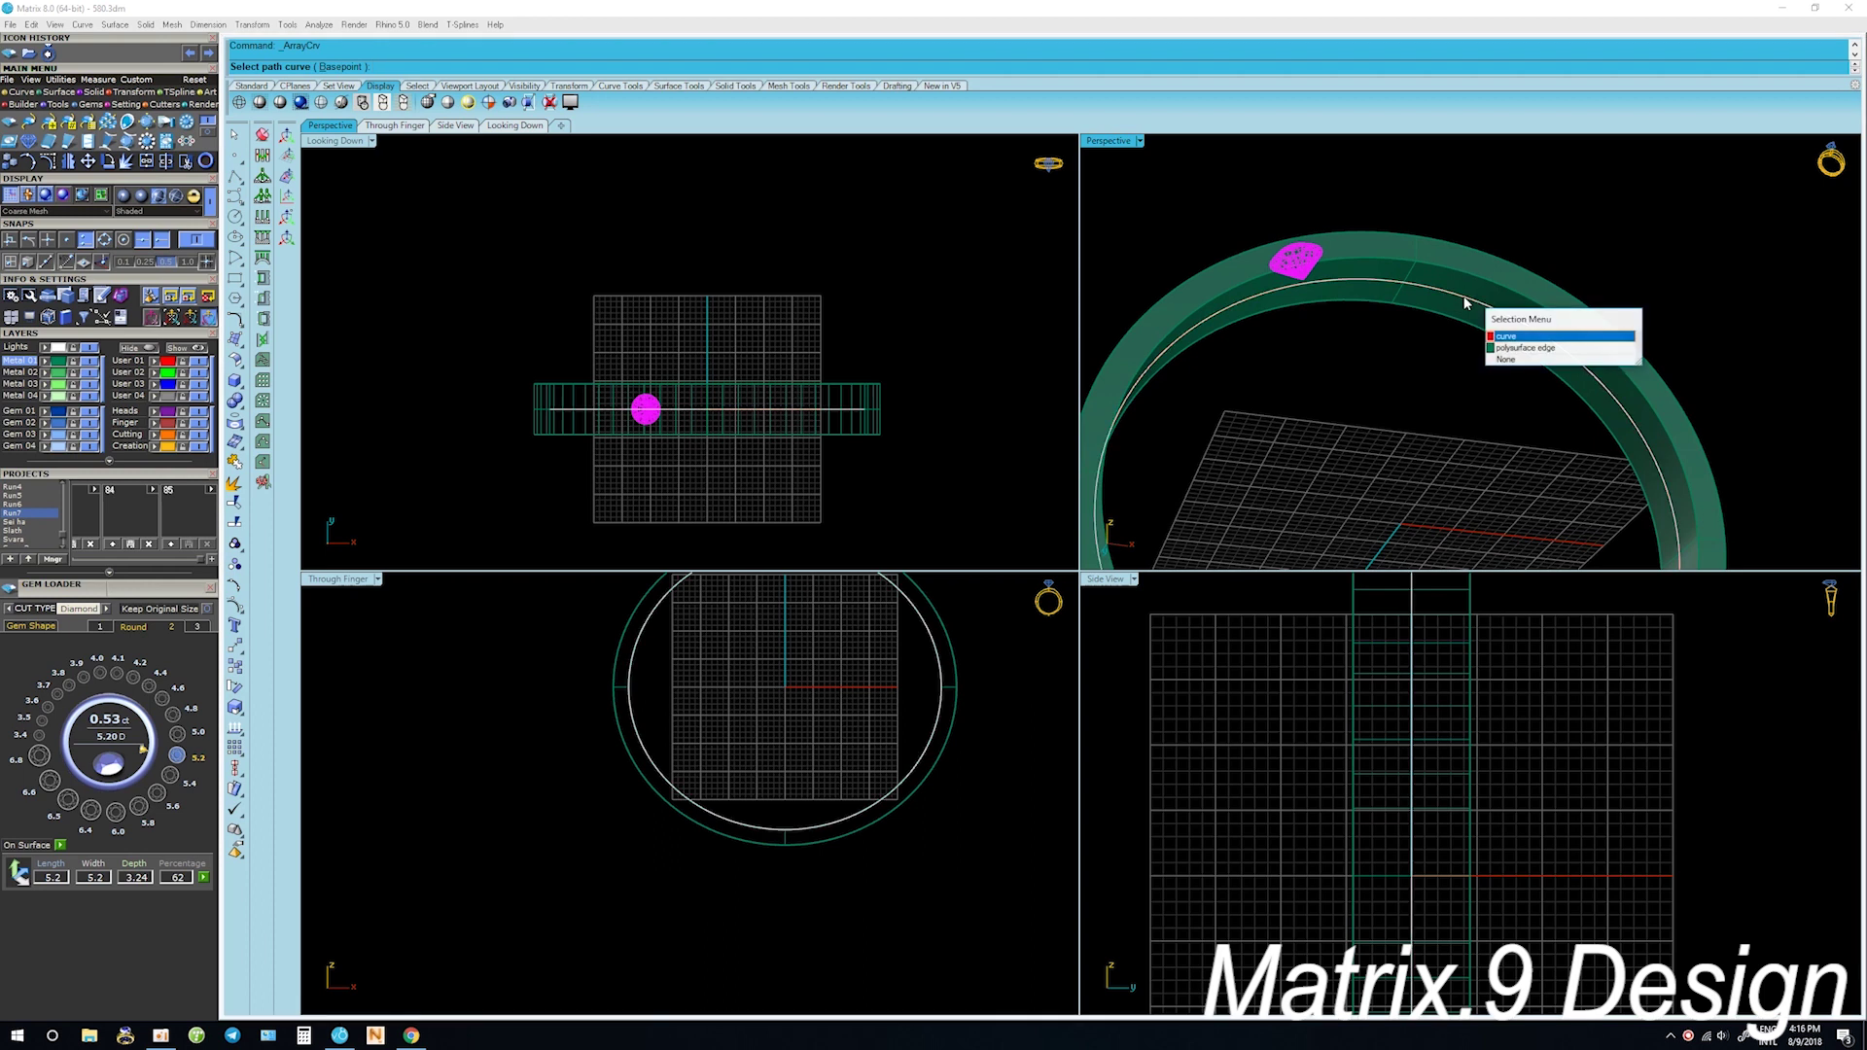
{"action": "left_click", "coordinate": [1517, 335]}
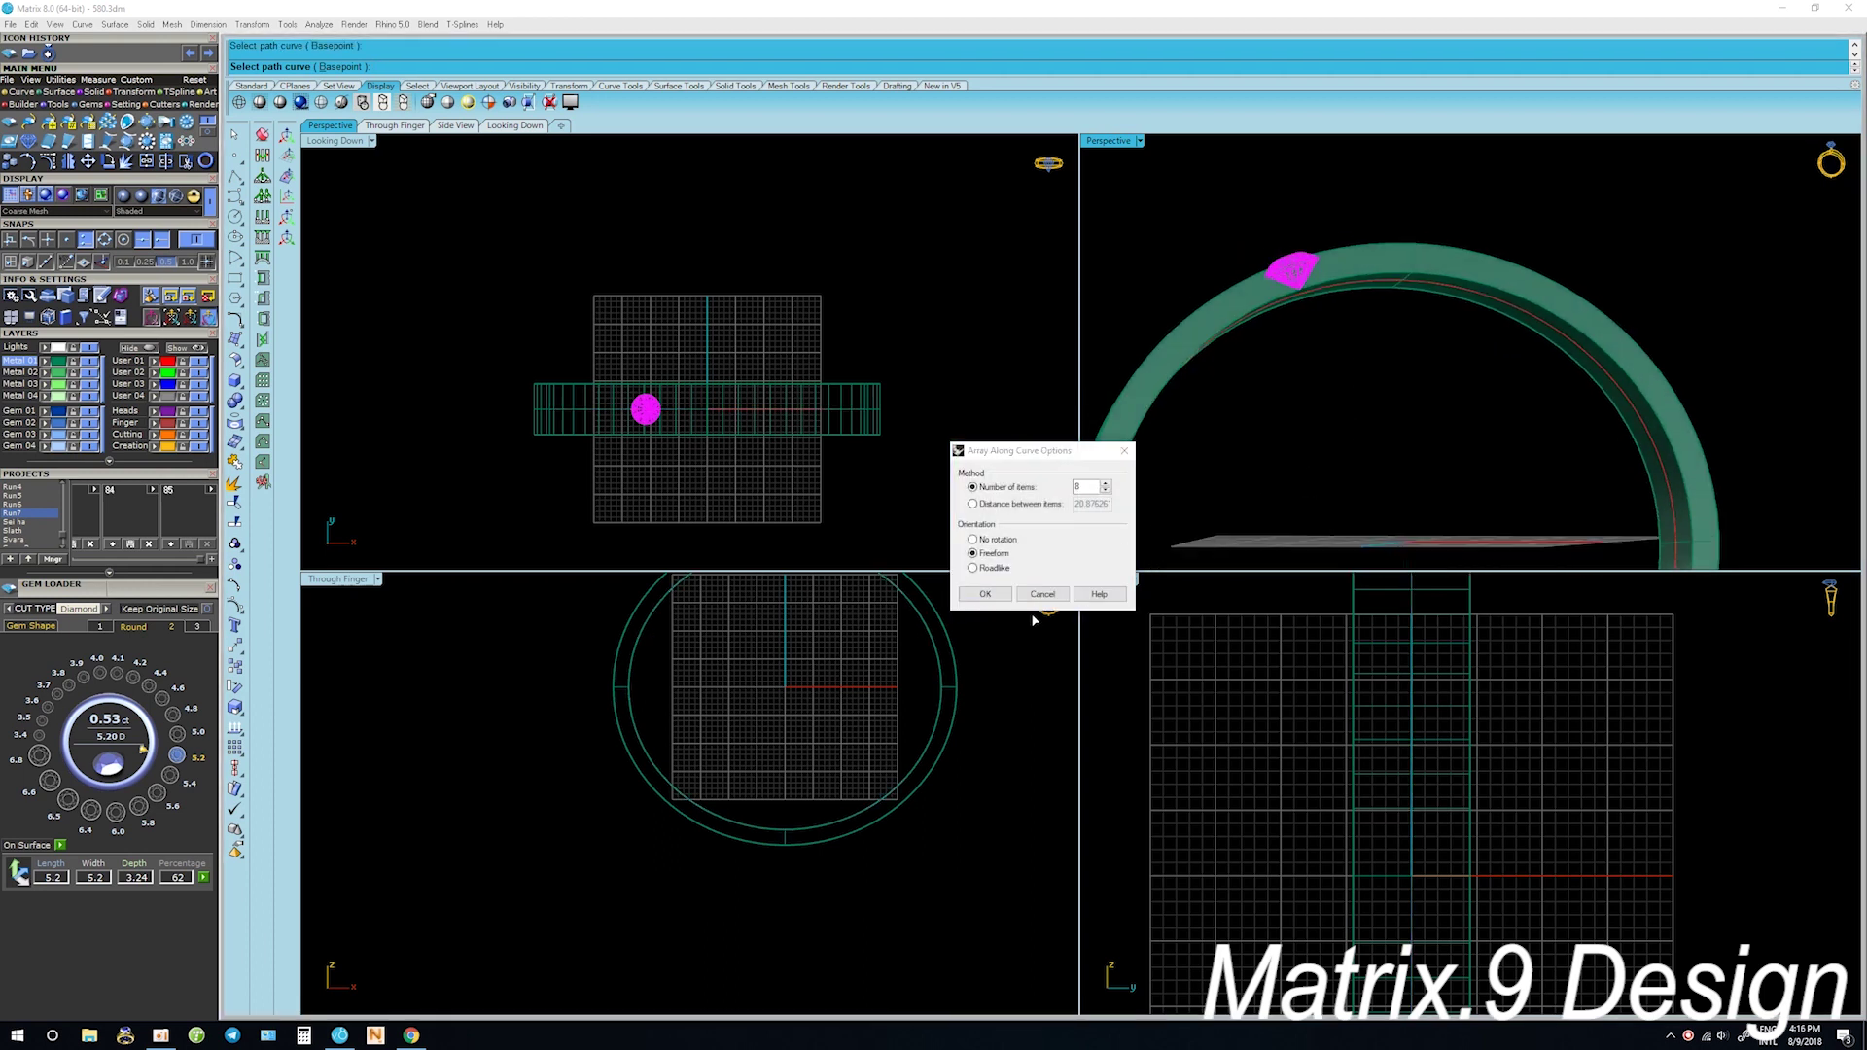
{"action": "left_click", "coordinate": [984, 594]}
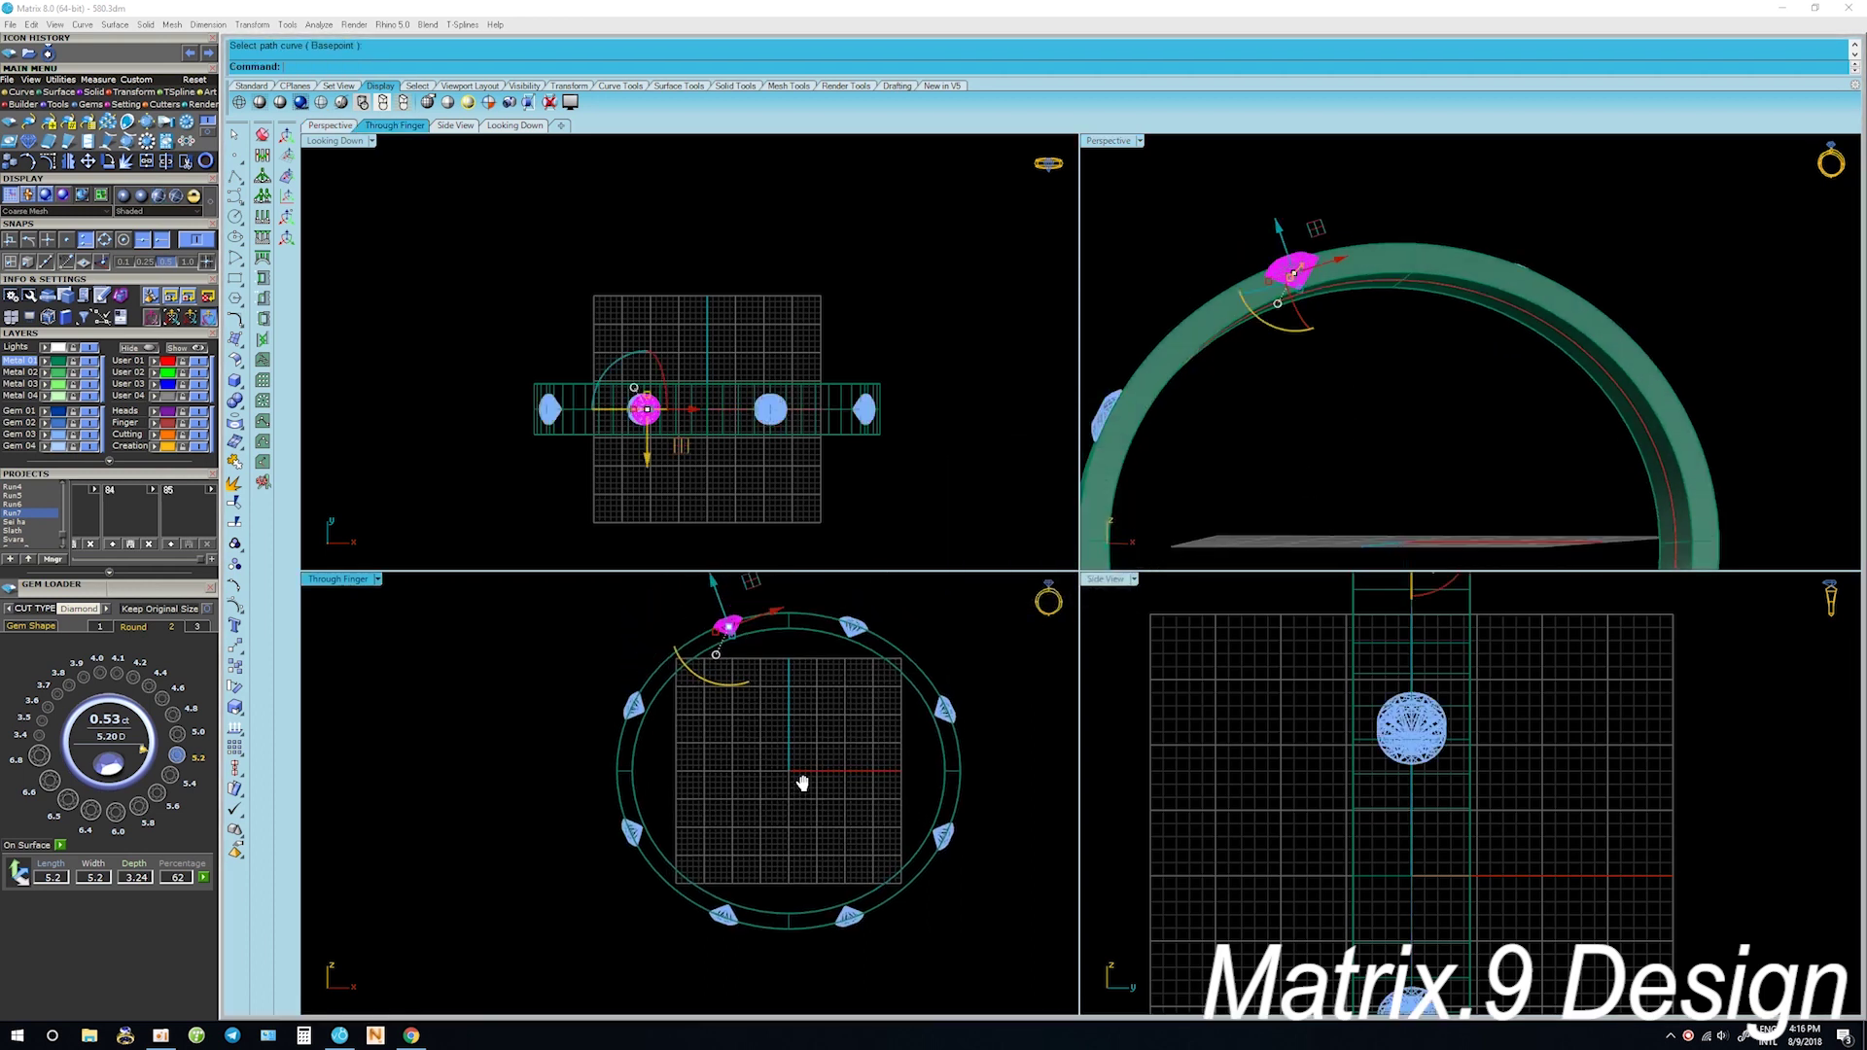
{"action": "scroll", "coordinate": [805, 778], "scroll_direction": "up", "scroll_amount": 2}
{"action": "scroll", "coordinate": [849, 667], "scroll_direction": "up", "scroll_amount": 1}
{"action": "scroll", "coordinate": [849, 667], "scroll_direction": "down", "scroll_amount": 2}
{"action": "scroll", "coordinate": [842, 681], "scroll_direction": "up", "scroll_amount": 2}
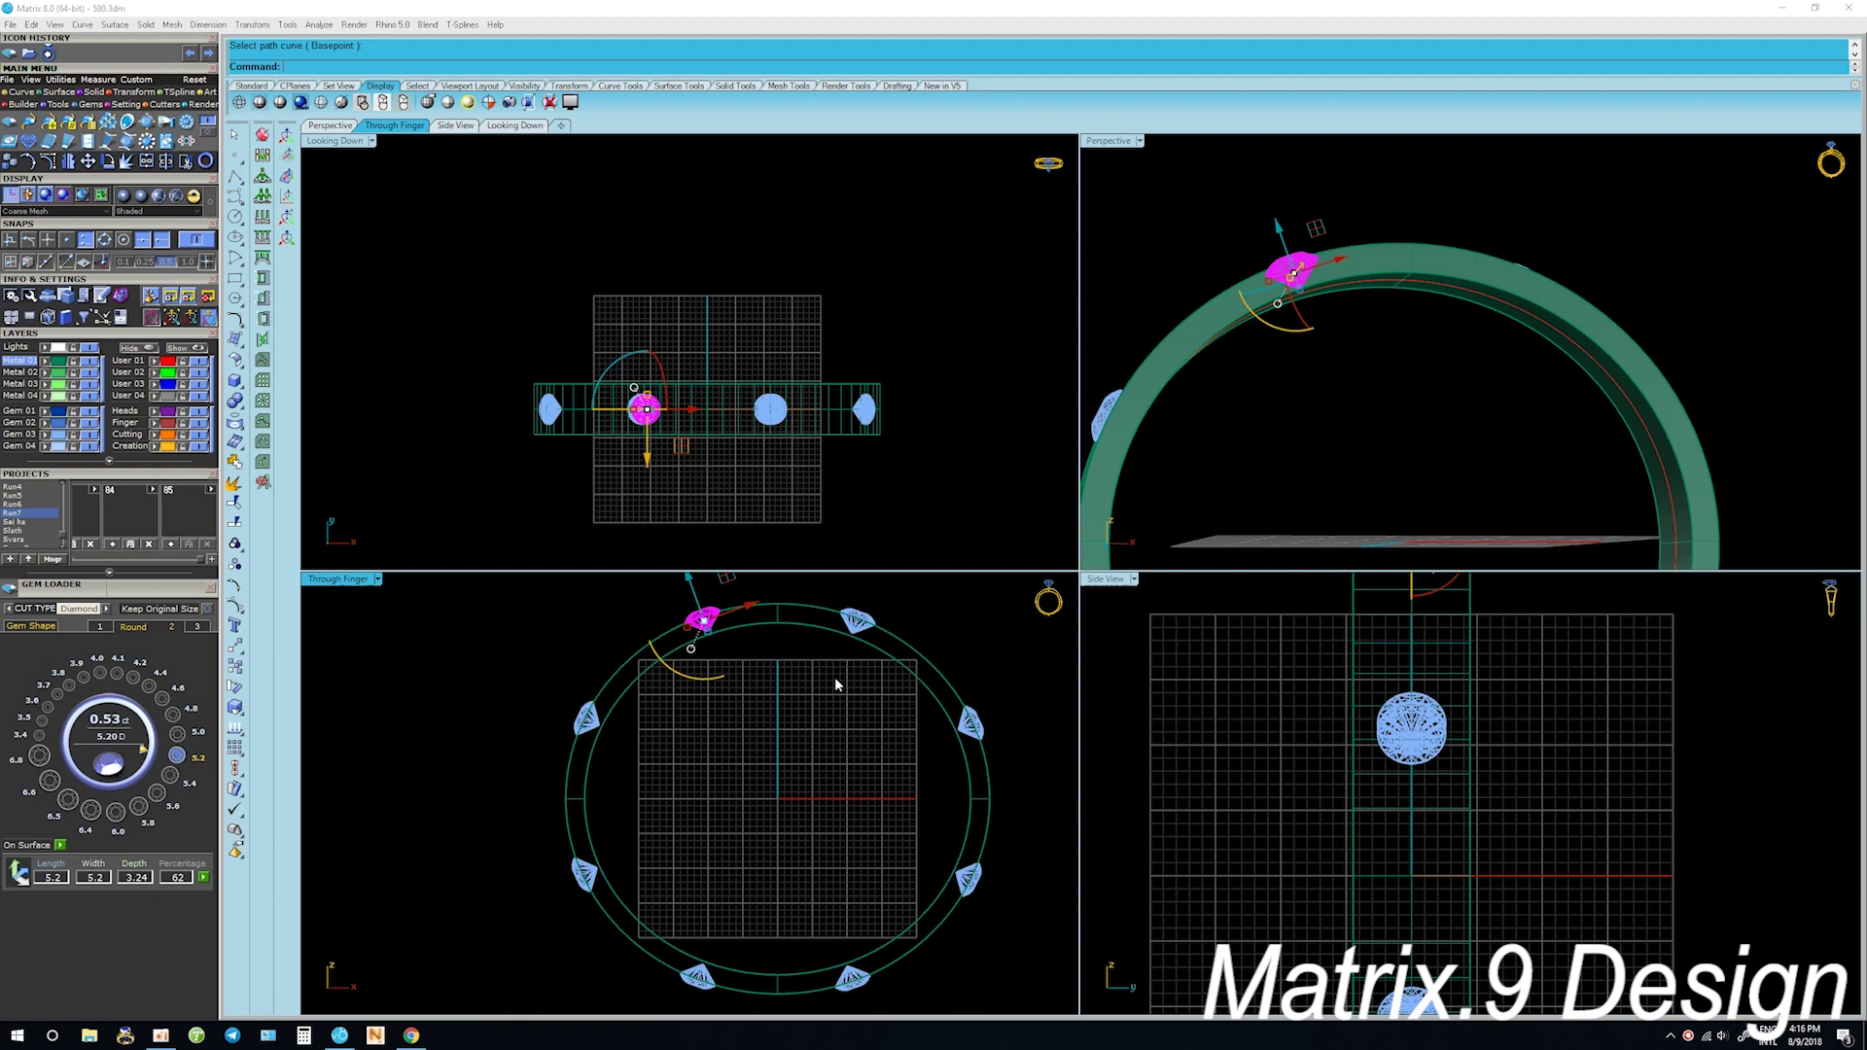
{"action": "key", "text": "Escape"}
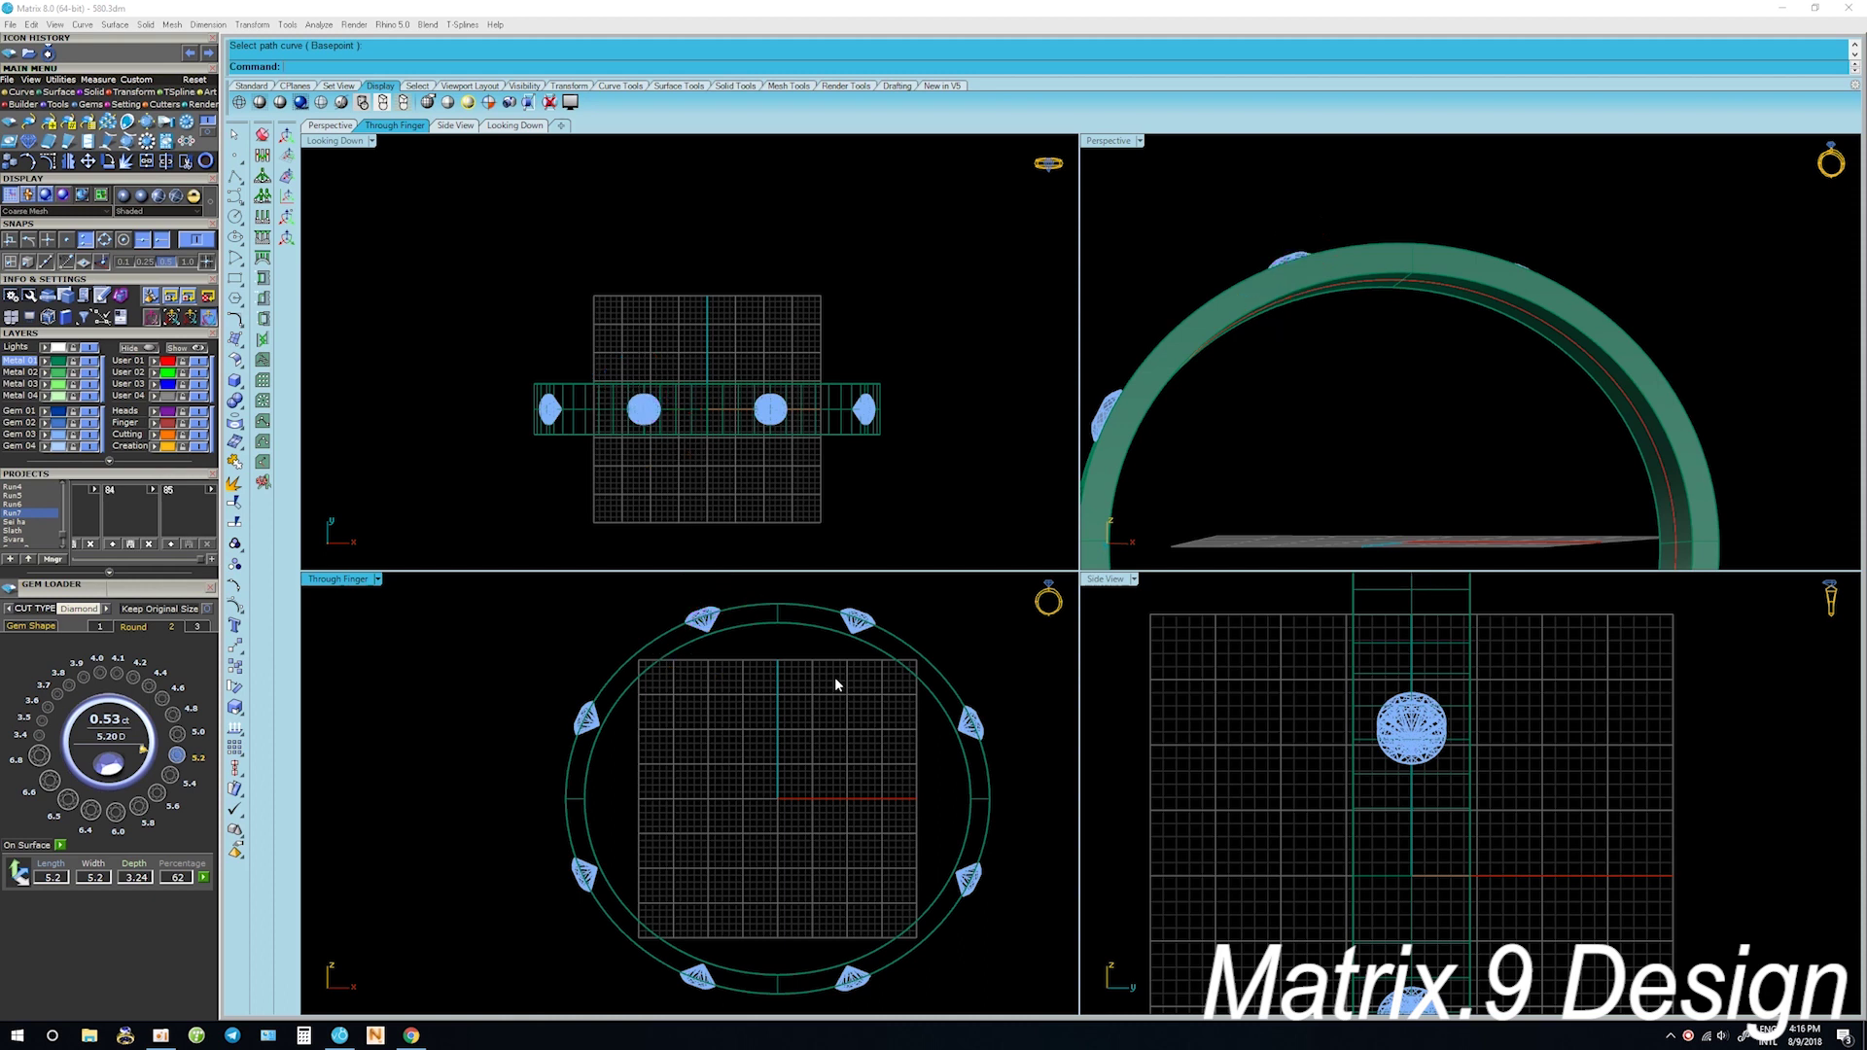
{"action": "mouse_move", "coordinate": [1459, 350]}
{"action": "right_mouse_down"}
{"action": "mouse_move", "coordinate": [1394, 360]}
{"action": "mouse_move", "coordinate": [1443, 300]}
{"action": "mouse_move", "coordinate": [1391, 322]}
{"action": "mouse_move", "coordinate": [1326, 317]}
{"action": "mouse_move", "coordinate": [1317, 296]}
{"action": "mouse_move", "coordinate": [1538, 259]}
{"action": "mouse_move", "coordinate": [1721, 291]}
{"action": "right_mouse_up"}
{"action": "scroll", "coordinate": [1443, 300], "scroll_direction": "up", "scroll_amount": 3}
{"action": "mouse_move", "coordinate": [1563, 262]}
{"action": "right_mouse_down"}
{"action": "mouse_move", "coordinate": [1550, 359]}
{"action": "mouse_move", "coordinate": [1550, 305]}
{"action": "mouse_move", "coordinate": [1634, 376]}
{"action": "mouse_move", "coordinate": [1372, 383]}
{"action": "right_mouse_up"}
{"action": "scroll", "coordinate": [671, 625], "scroll_direction": "up", "scroll_amount": 5}
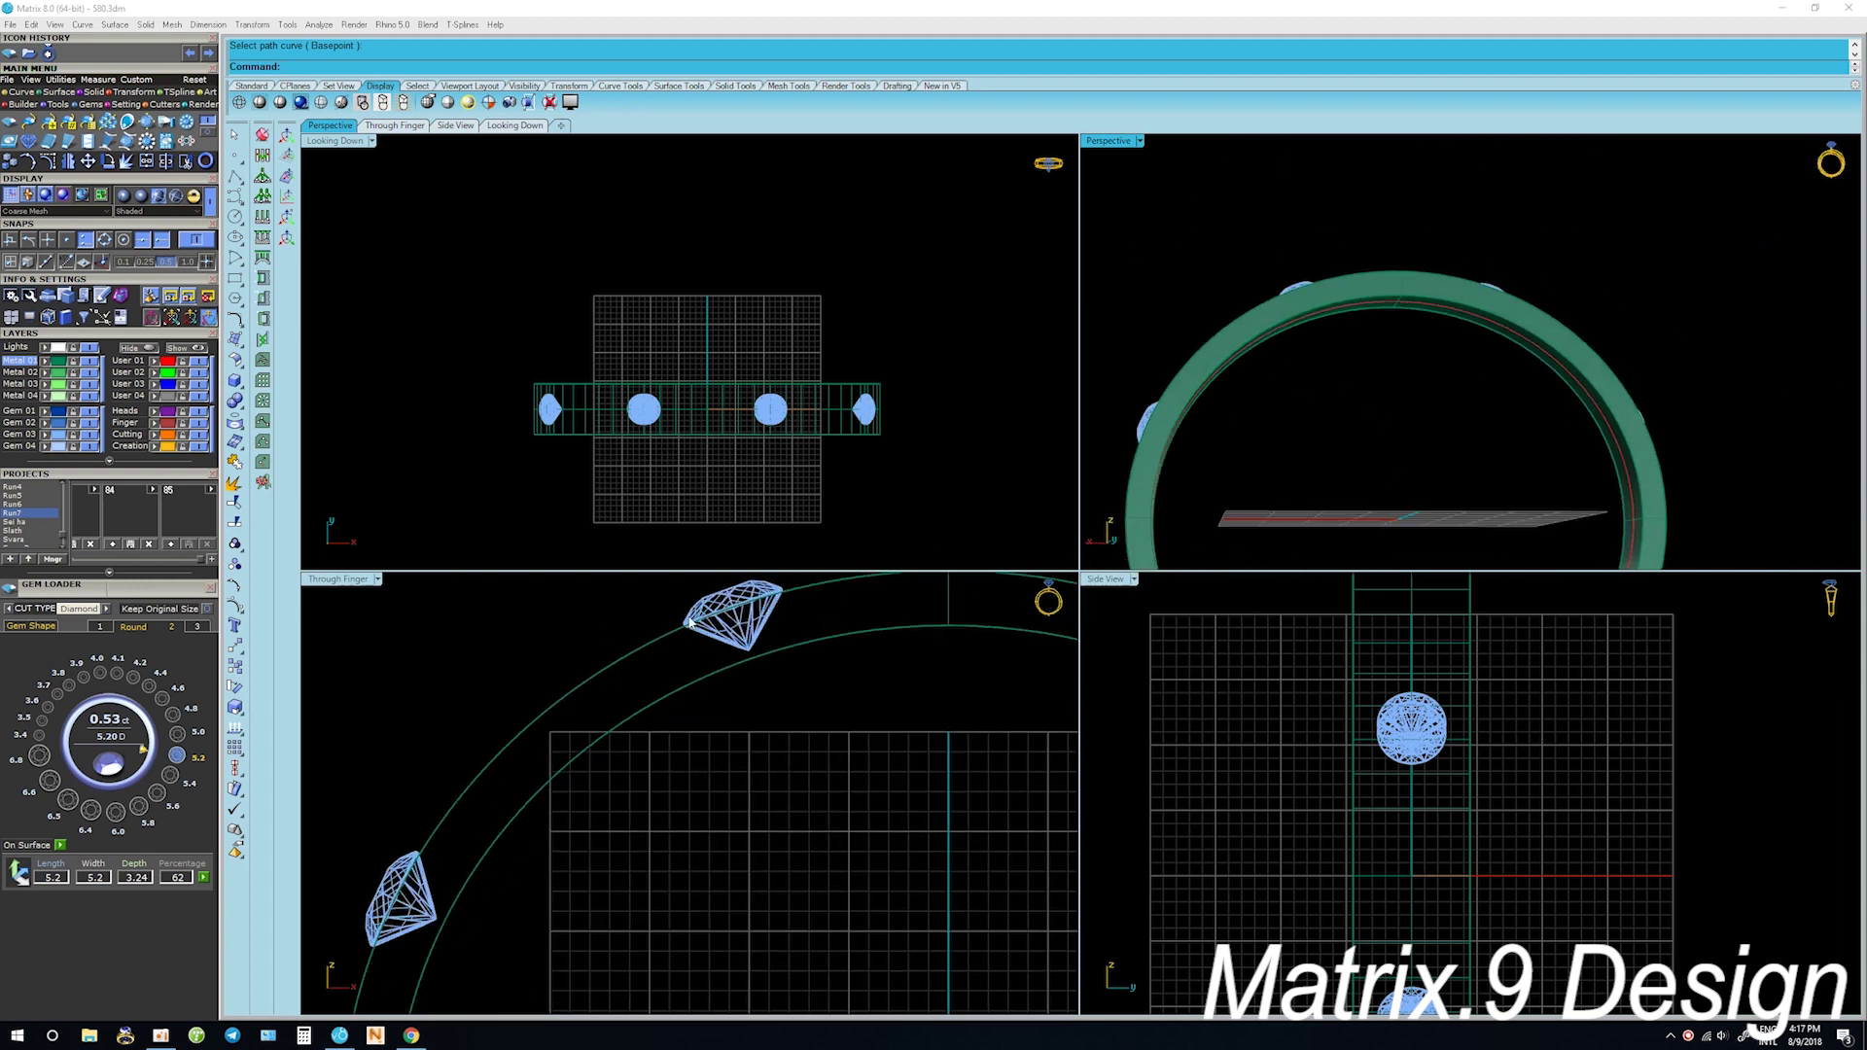
{"action": "left_click", "coordinate": [689, 623]}
{"action": "scroll", "coordinate": [788, 632], "scroll_direction": "up", "scroll_amount": 3}
{"action": "scroll", "coordinate": [720, 642], "scroll_direction": "down", "scroll_amount": 2}
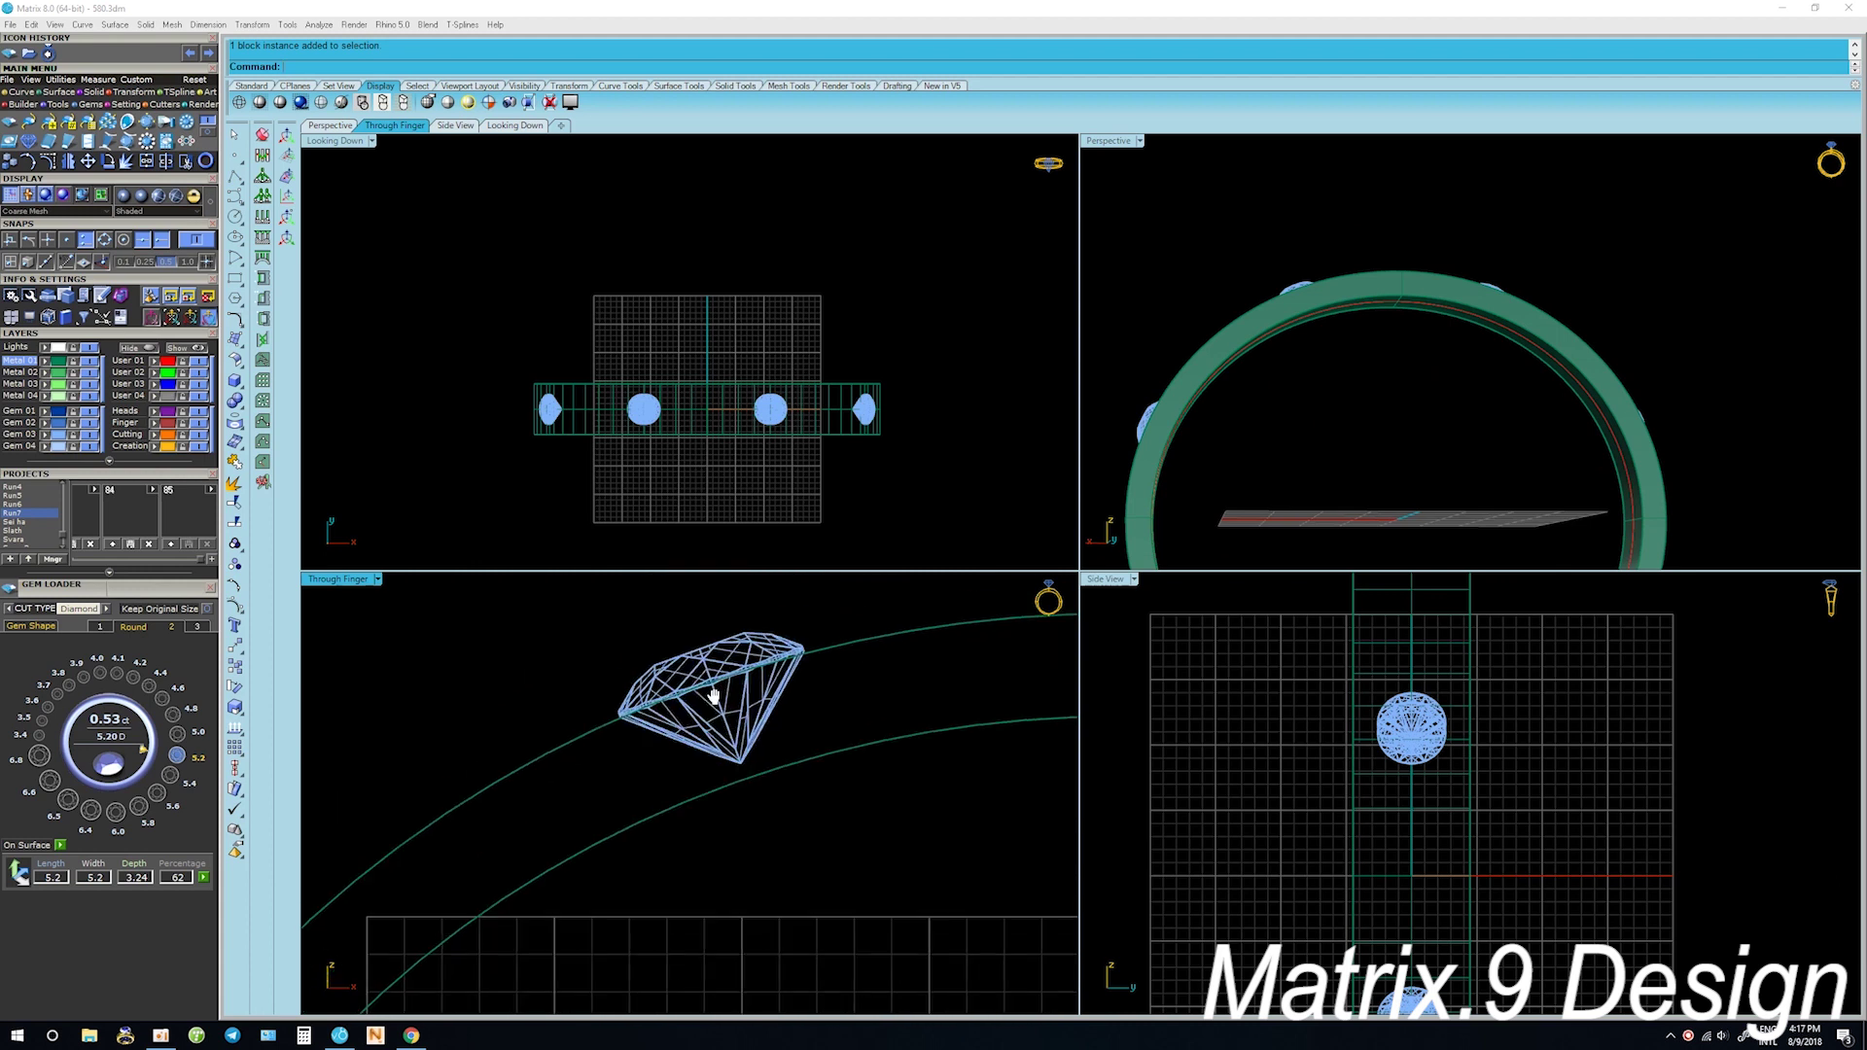
{"action": "scroll", "coordinate": [711, 671], "scroll_direction": "down", "scroll_amount": 2}
{"action": "scroll", "coordinate": [711, 671], "scroll_direction": "down", "scroll_amount": 1}
{"action": "mouse_move", "coordinate": [1275, 377]}
{"action": "right_mouse_down"}
{"action": "mouse_move", "coordinate": [1297, 489]}
{"action": "mouse_move", "coordinate": [1284, 477]}
{"action": "right_mouse_up"}
{"action": "scroll", "coordinate": [645, 410], "scroll_direction": "up", "scroll_amount": 3}
{"action": "scroll", "coordinate": [645, 410], "scroll_direction": "up", "scroll_amount": 3}
{"action": "mouse_move", "coordinate": [1427, 415]}
{"action": "right_mouse_down"}
{"action": "mouse_move", "coordinate": [1288, 389]}
{"action": "mouse_move", "coordinate": [1234, 331]}
{"action": "right_mouse_up"}
Choose Gem Profile from the gem's action list and pick the rail curve around it
{"action": "left_click", "coordinate": [1466, 307]}
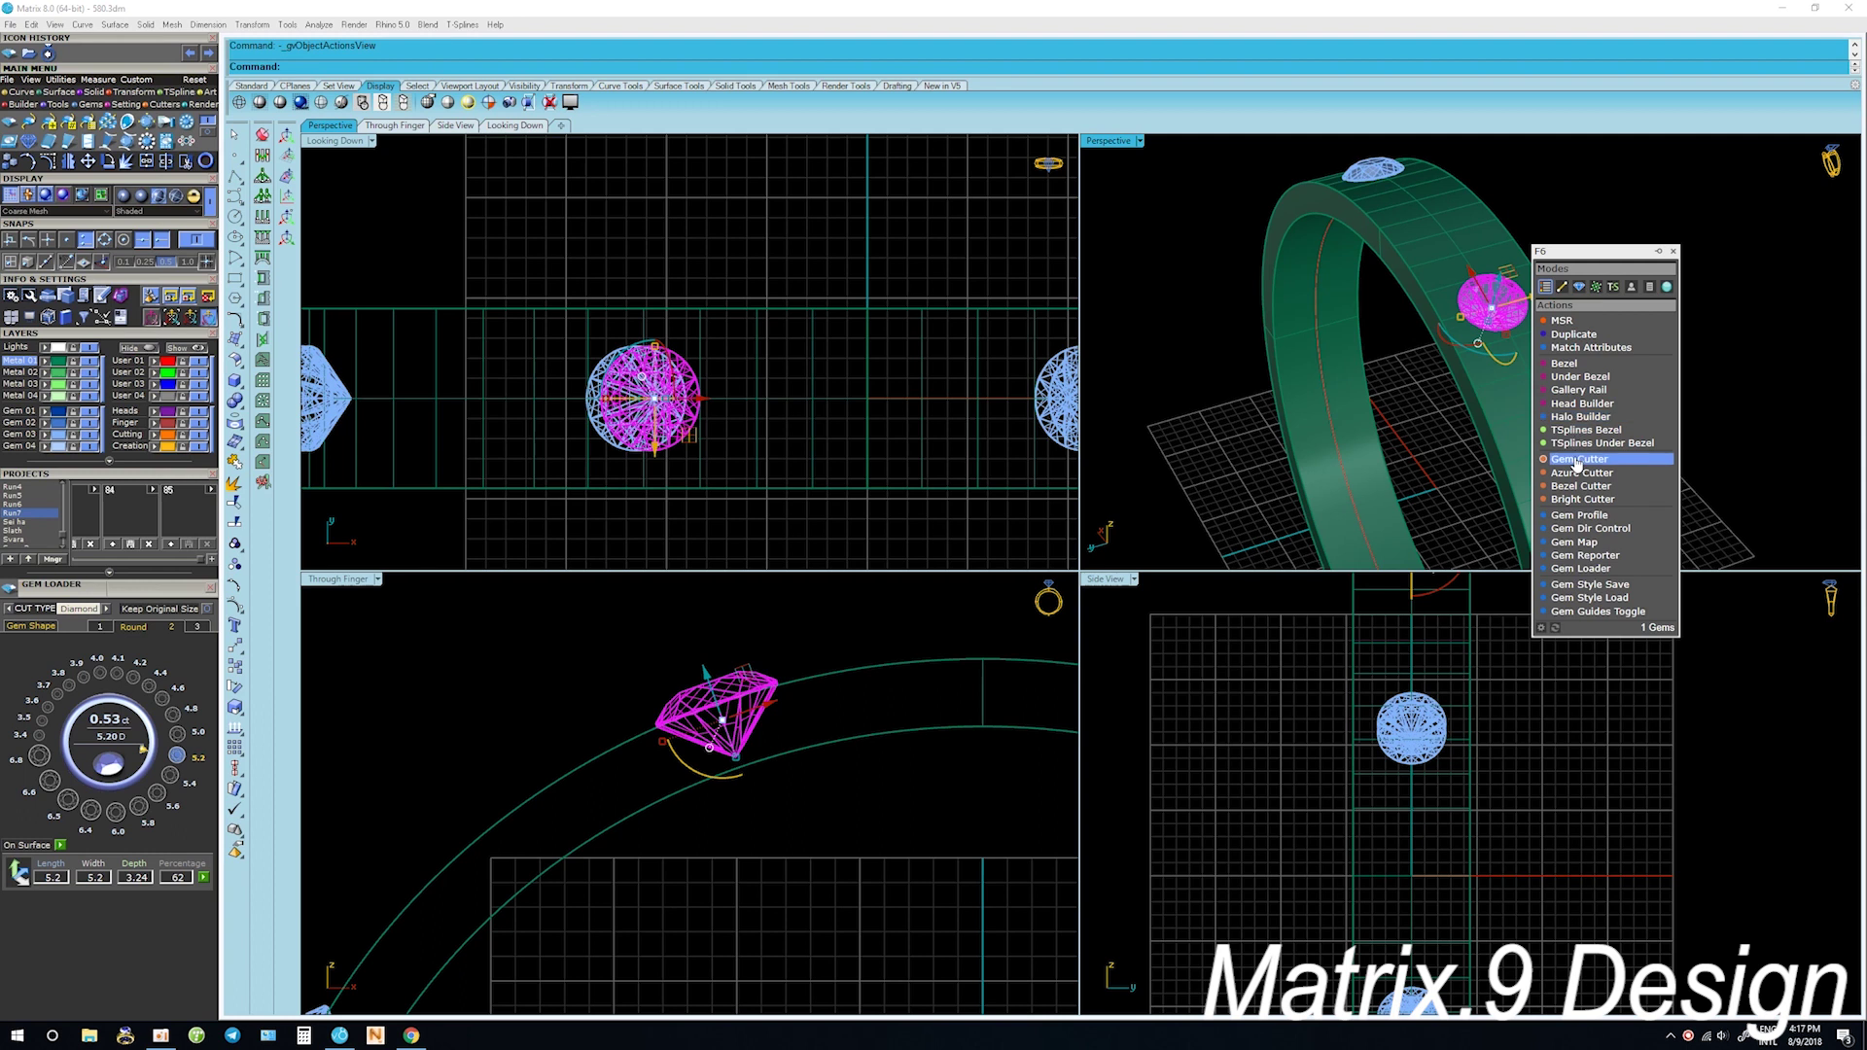
{"action": "left_click", "coordinate": [1577, 525]}
{"action": "scroll", "coordinate": [1513, 313], "scroll_direction": "up", "scroll_amount": 3}
{"action": "scroll", "coordinate": [1514, 313], "scroll_direction": "up", "scroll_amount": 2}
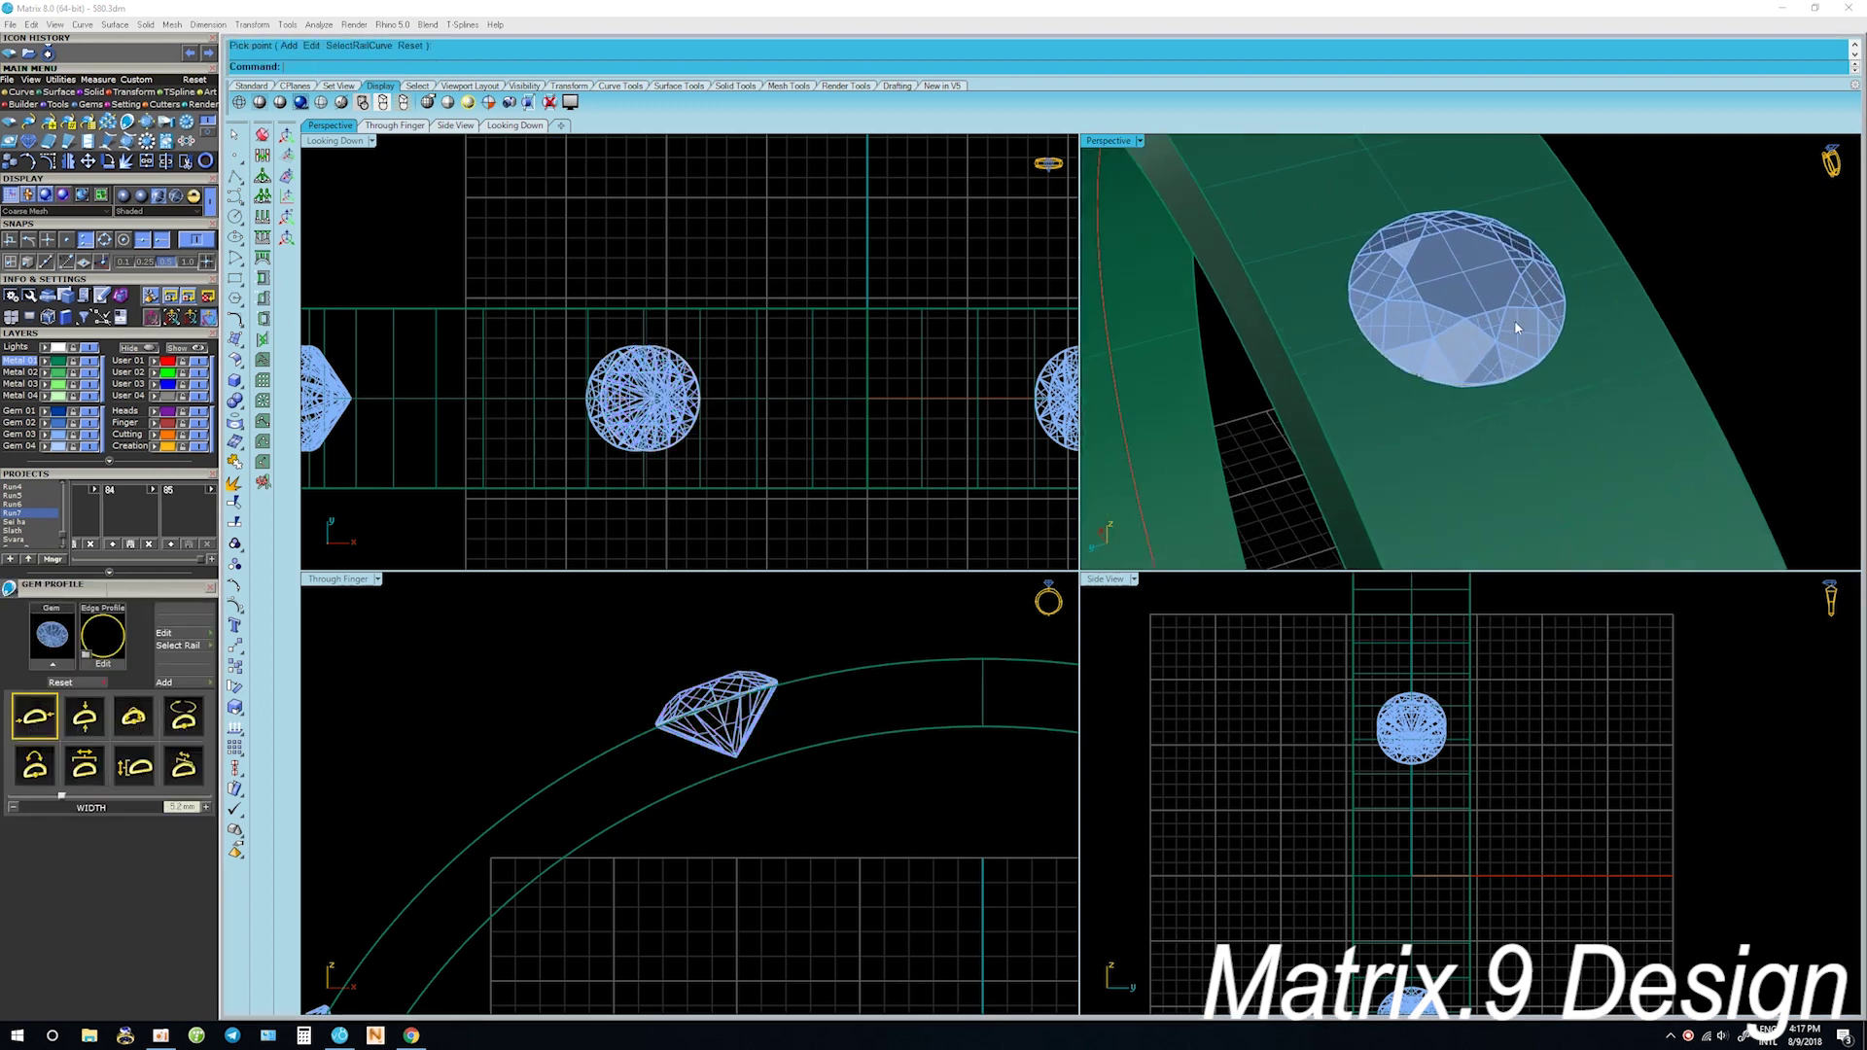
{"action": "left_click", "coordinate": [1516, 379]}
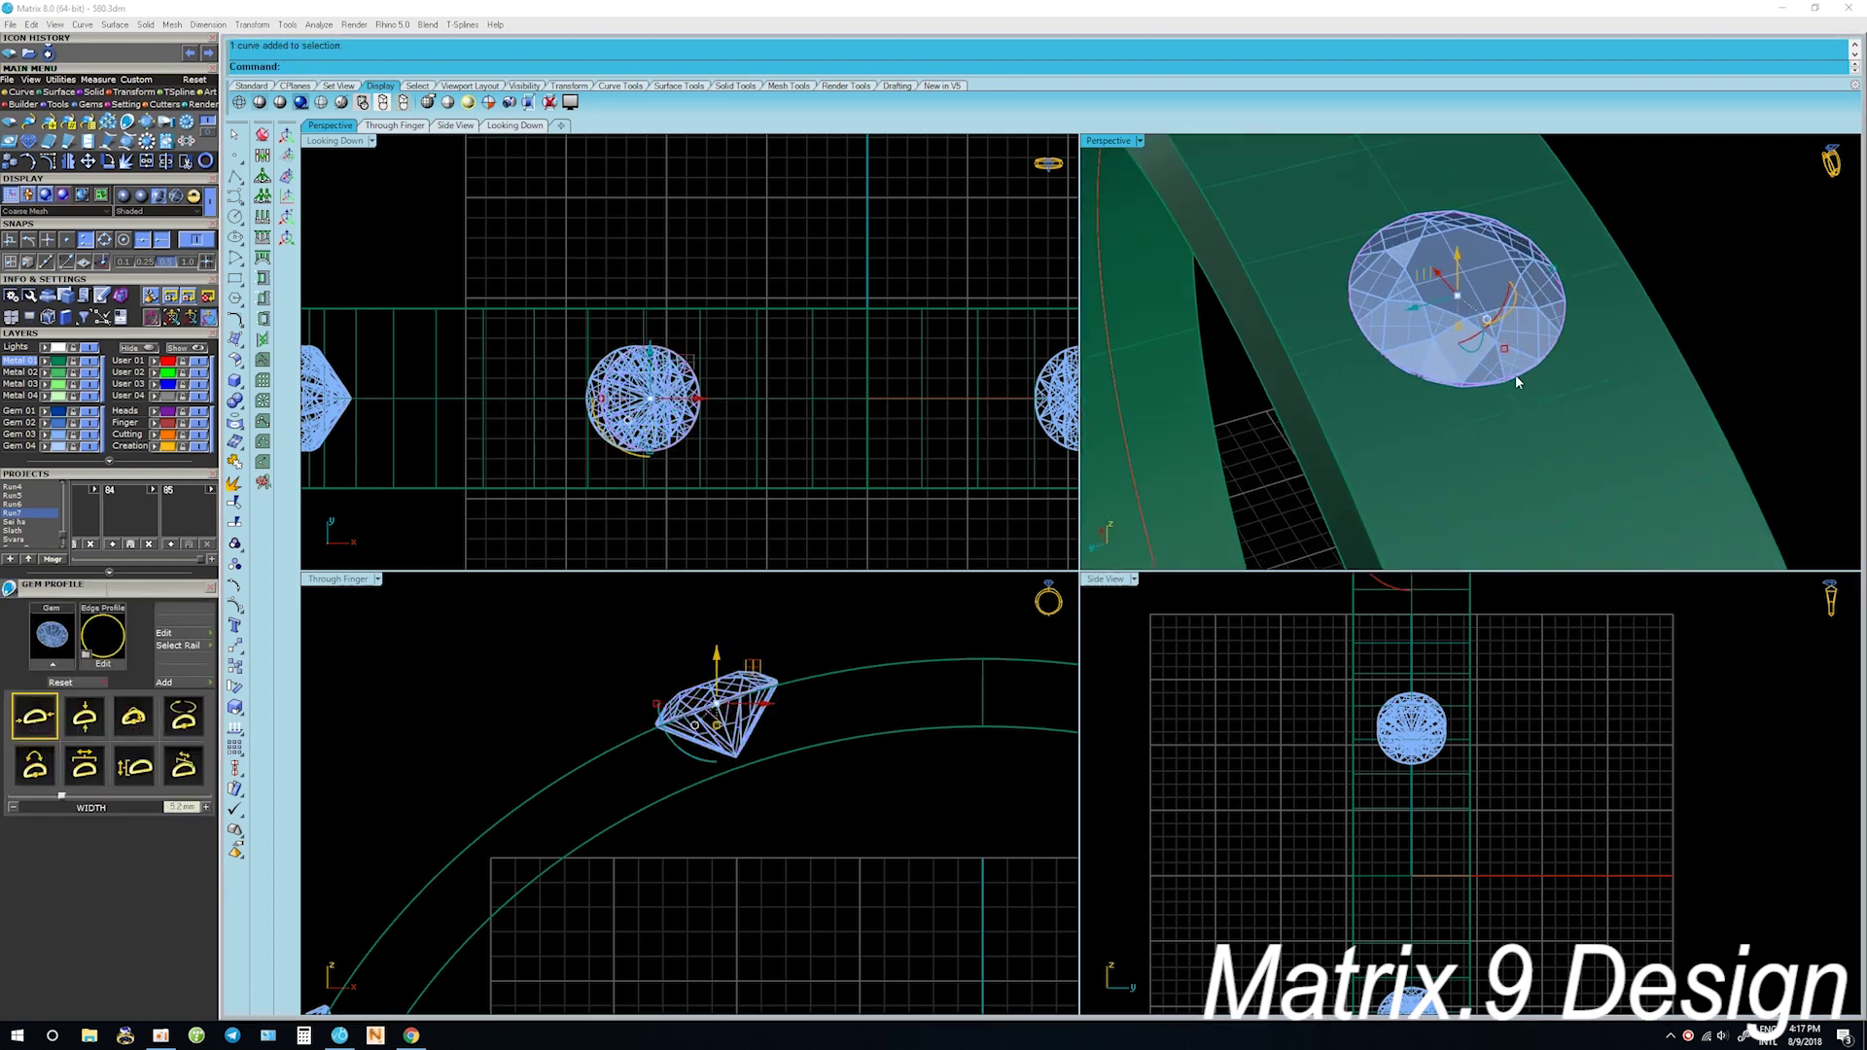
Offset the gem's outline curve outward by 0.6 in a maximised perspective view
{"action": "key", "text": "Escape"}
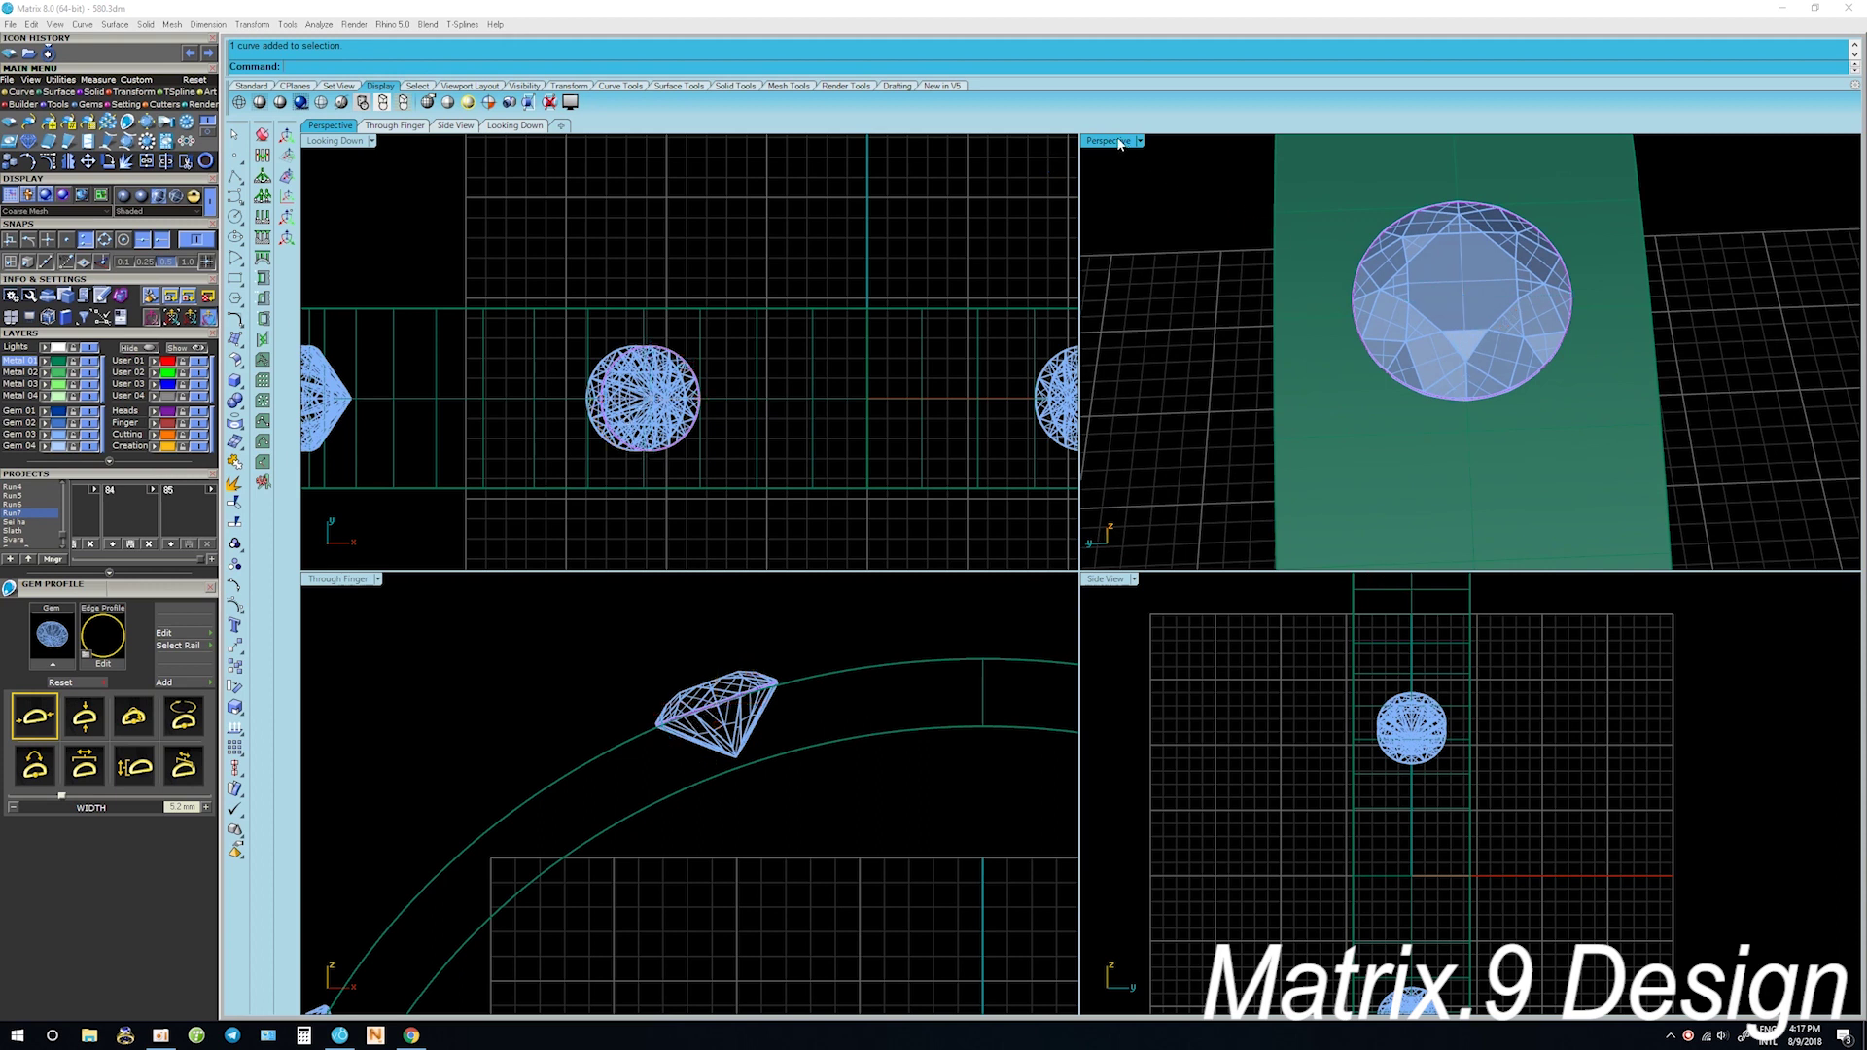
{"action": "double_click", "coordinate": [1118, 143]}
{"action": "mouse_move", "coordinate": [1130, 317]}
{"action": "right_mouse_down"}
{"action": "mouse_move", "coordinate": [1263, 399]}
{"action": "mouse_move", "coordinate": [1288, 379]}
{"action": "mouse_move", "coordinate": [1237, 404]}
{"action": "mouse_move", "coordinate": [1218, 395]}
{"action": "mouse_move", "coordinate": [1234, 369]}
{"action": "right_mouse_up"}
{"action": "right_click", "coordinate": [1233, 370]}
{"action": "type", "text": "0.6"}
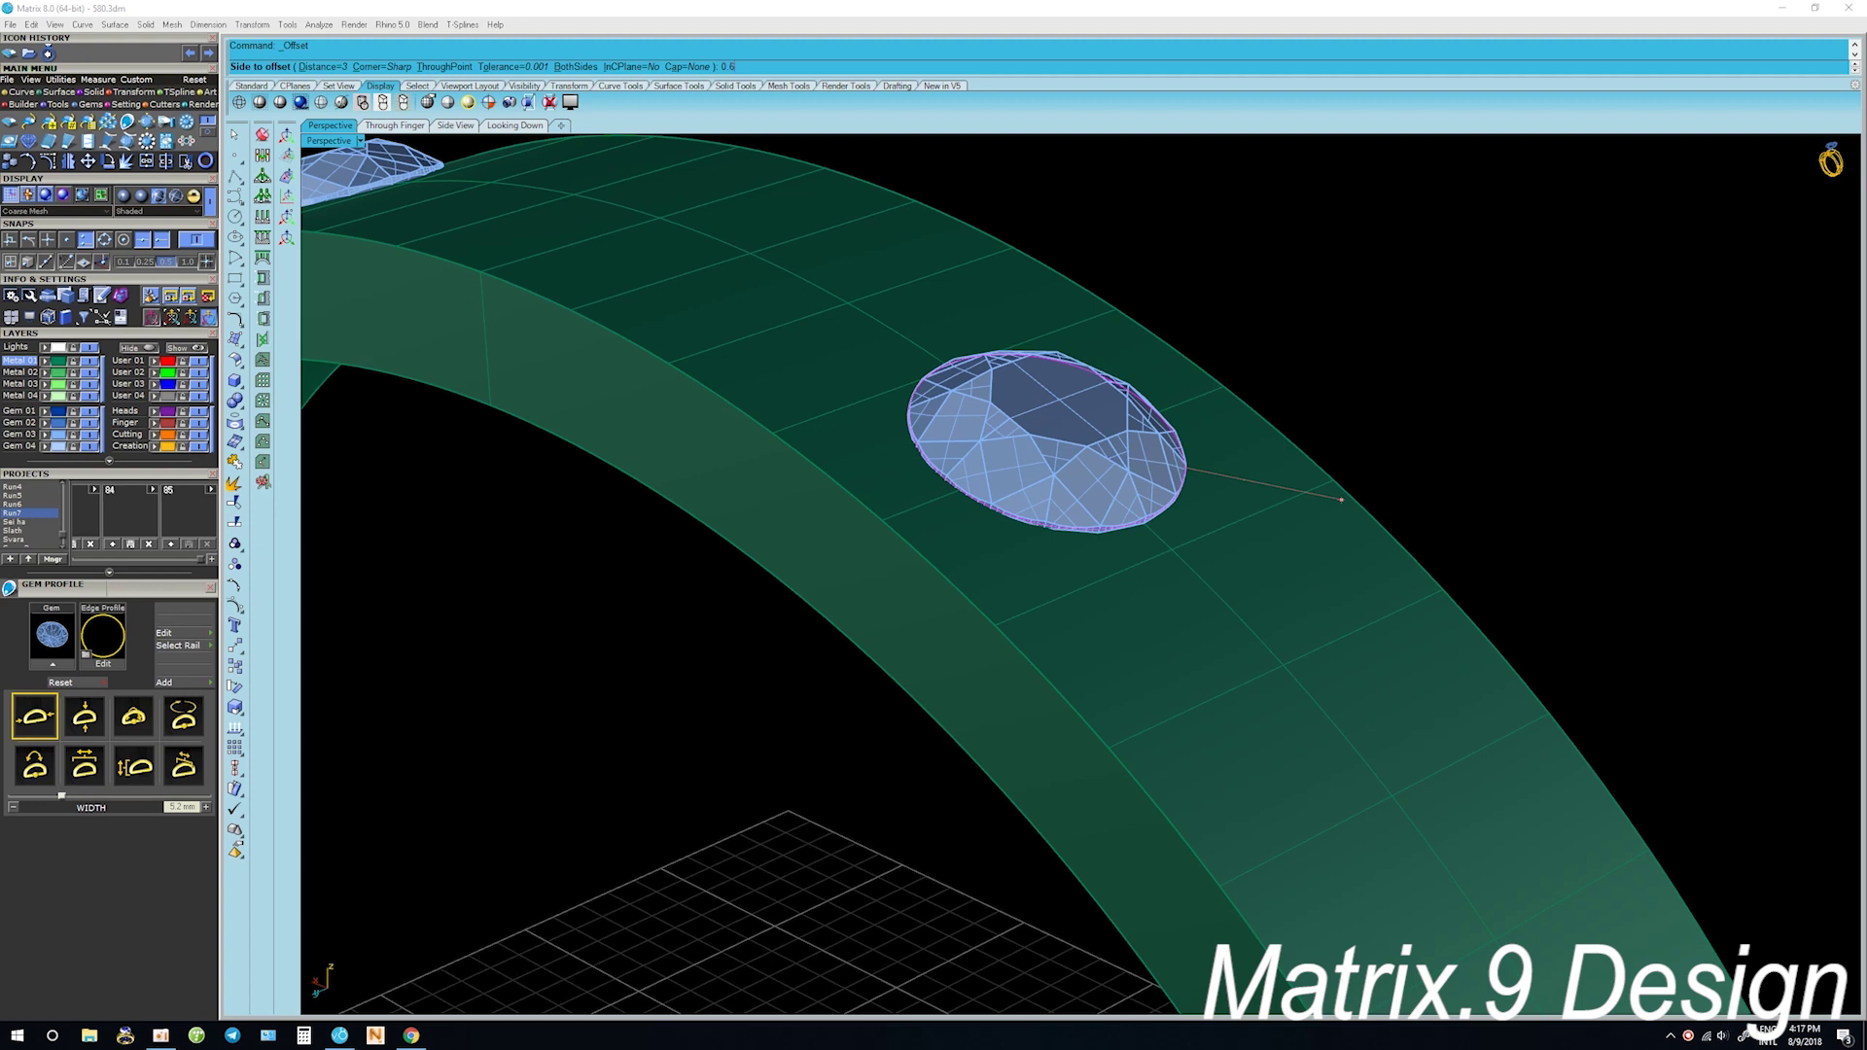
{"action": "key", "text": "Return"}
{"action": "left_click", "coordinate": [1202, 471]}
{"action": "right_click_drag", "start_coordinate": [1200, 470], "coordinate": [1301, 421]}
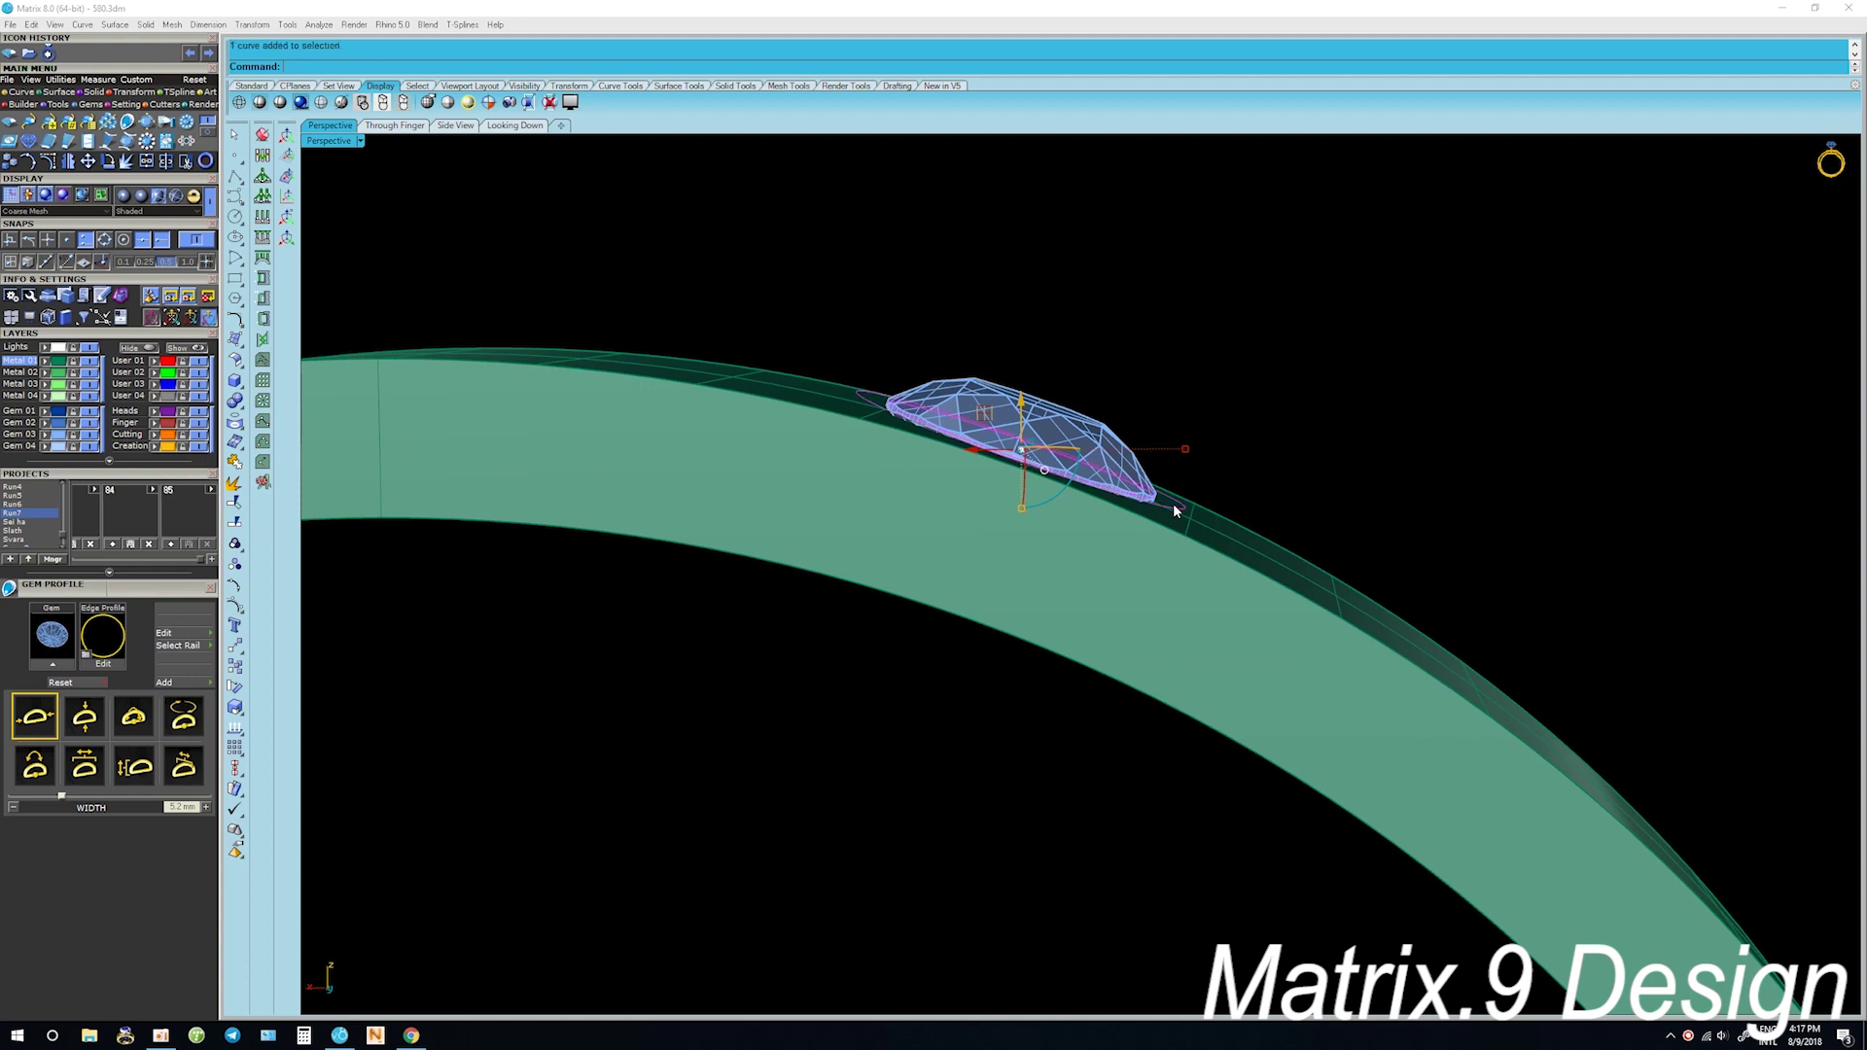
Extrude the offset curve into a solid collar cylinder, then restore the four-viewport layout
{"action": "key", "text": "Return"}
{"action": "mouse_move", "coordinate": [1177, 506]}
{"action": "right_mouse_down"}
{"action": "mouse_move", "coordinate": [1040, 648]}
{"action": "mouse_move", "coordinate": [1089, 578]}
{"action": "right_mouse_up"}
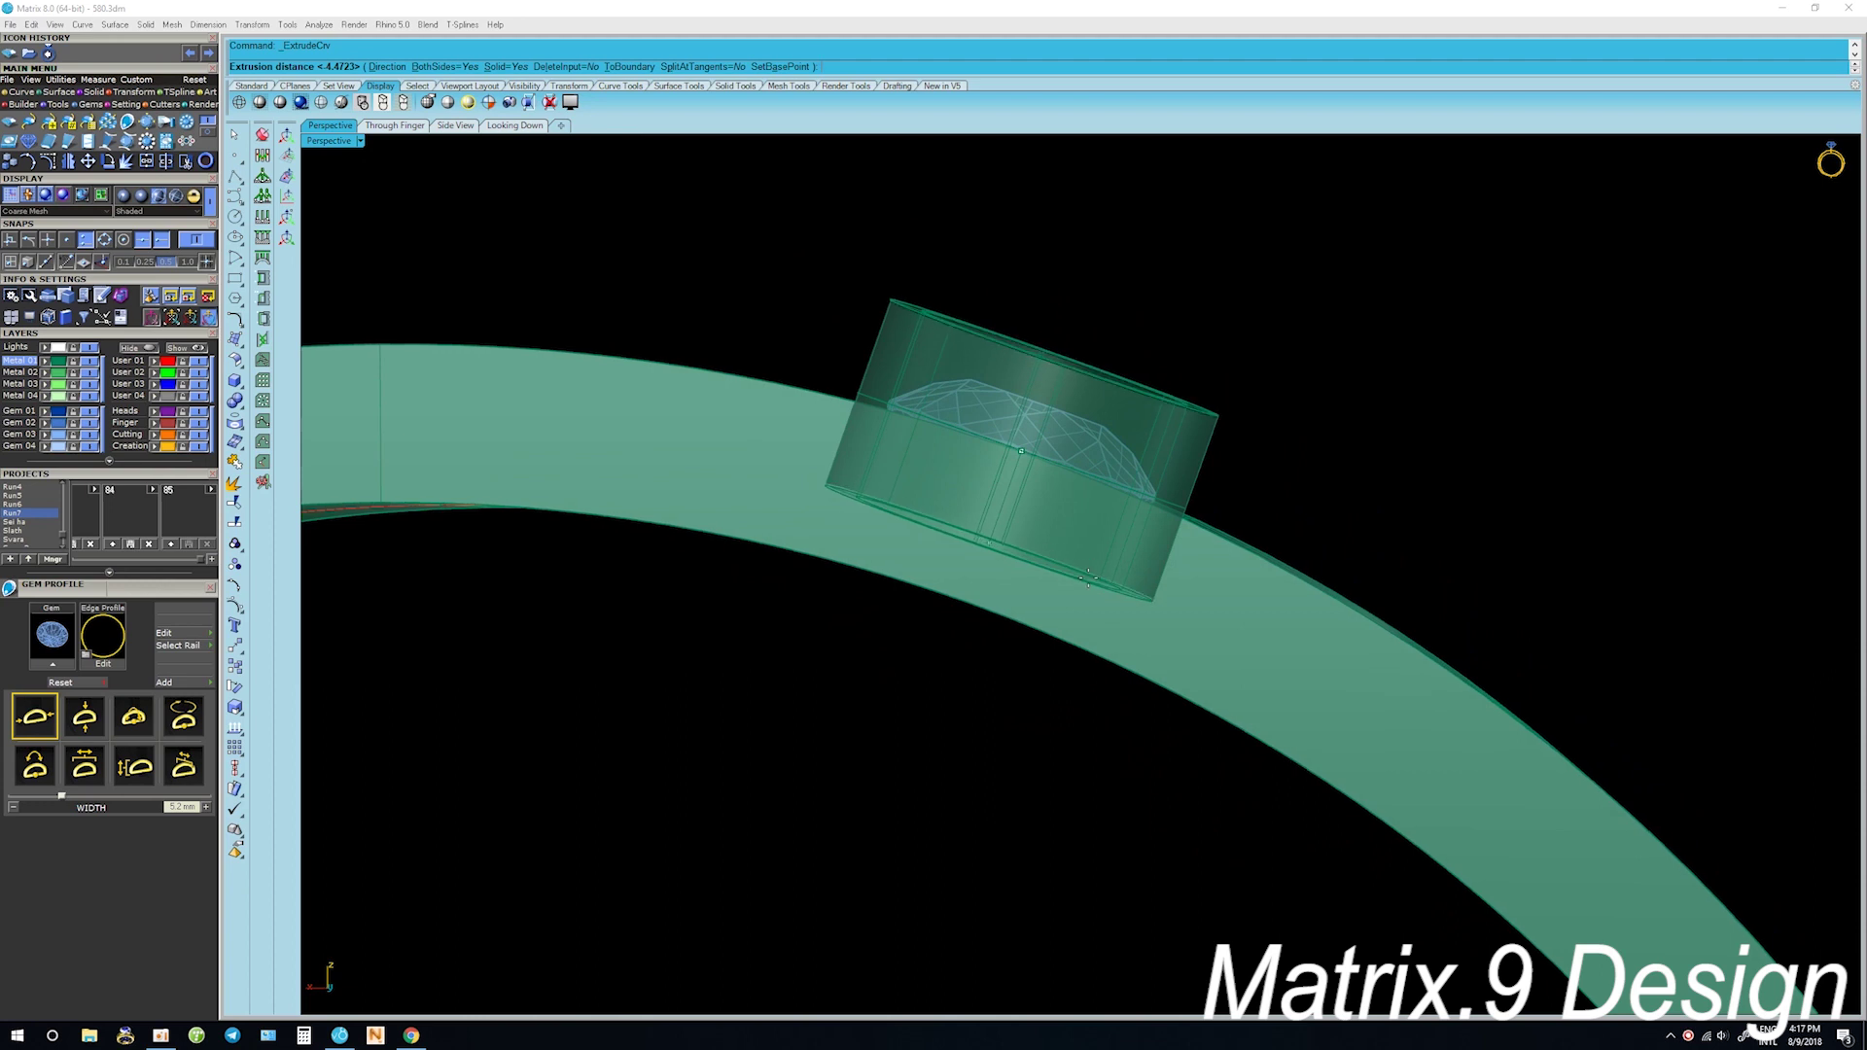
{"action": "left_click", "coordinate": [1088, 580]}
{"action": "right_click_drag", "start_coordinate": [1091, 583], "coordinate": [1300, 509]}
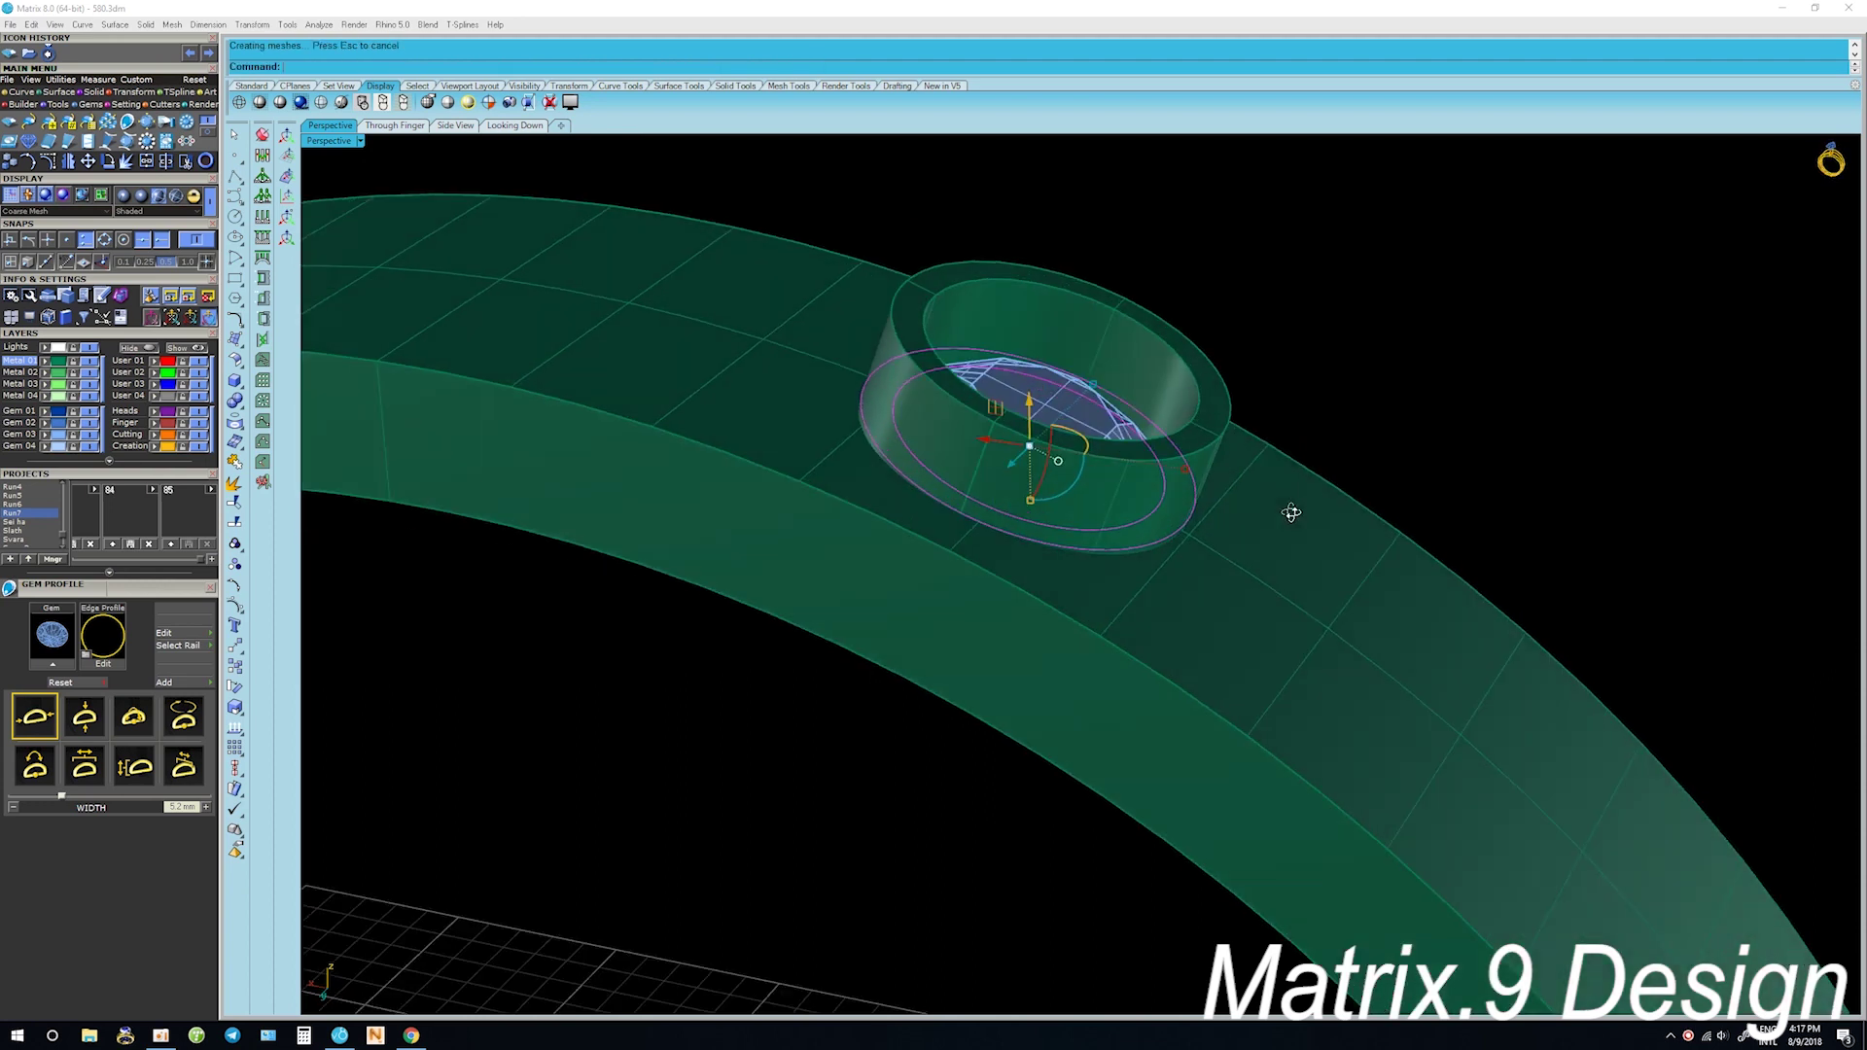
{"action": "left_click", "coordinate": [1407, 449]}
{"action": "right_click_drag", "start_coordinate": [1358, 417], "coordinate": [1189, 436]}
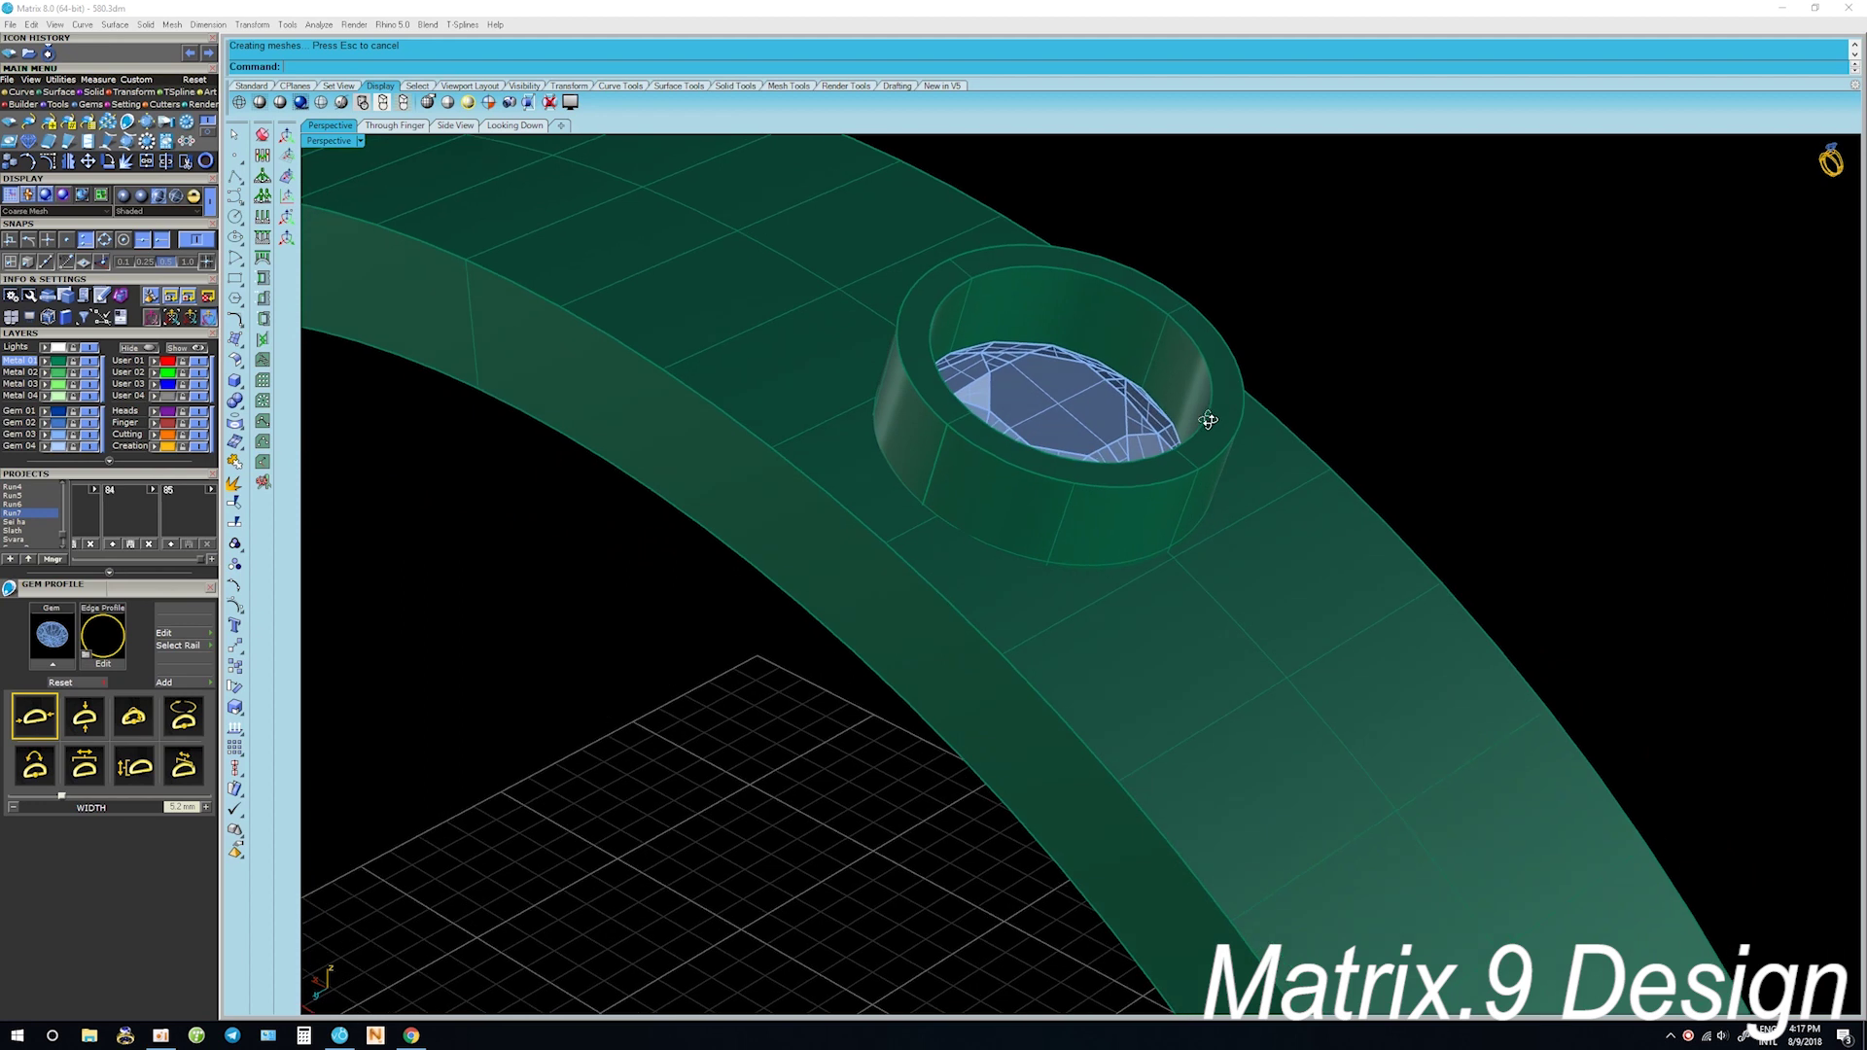
{"action": "key", "text": "ctrl+m"}
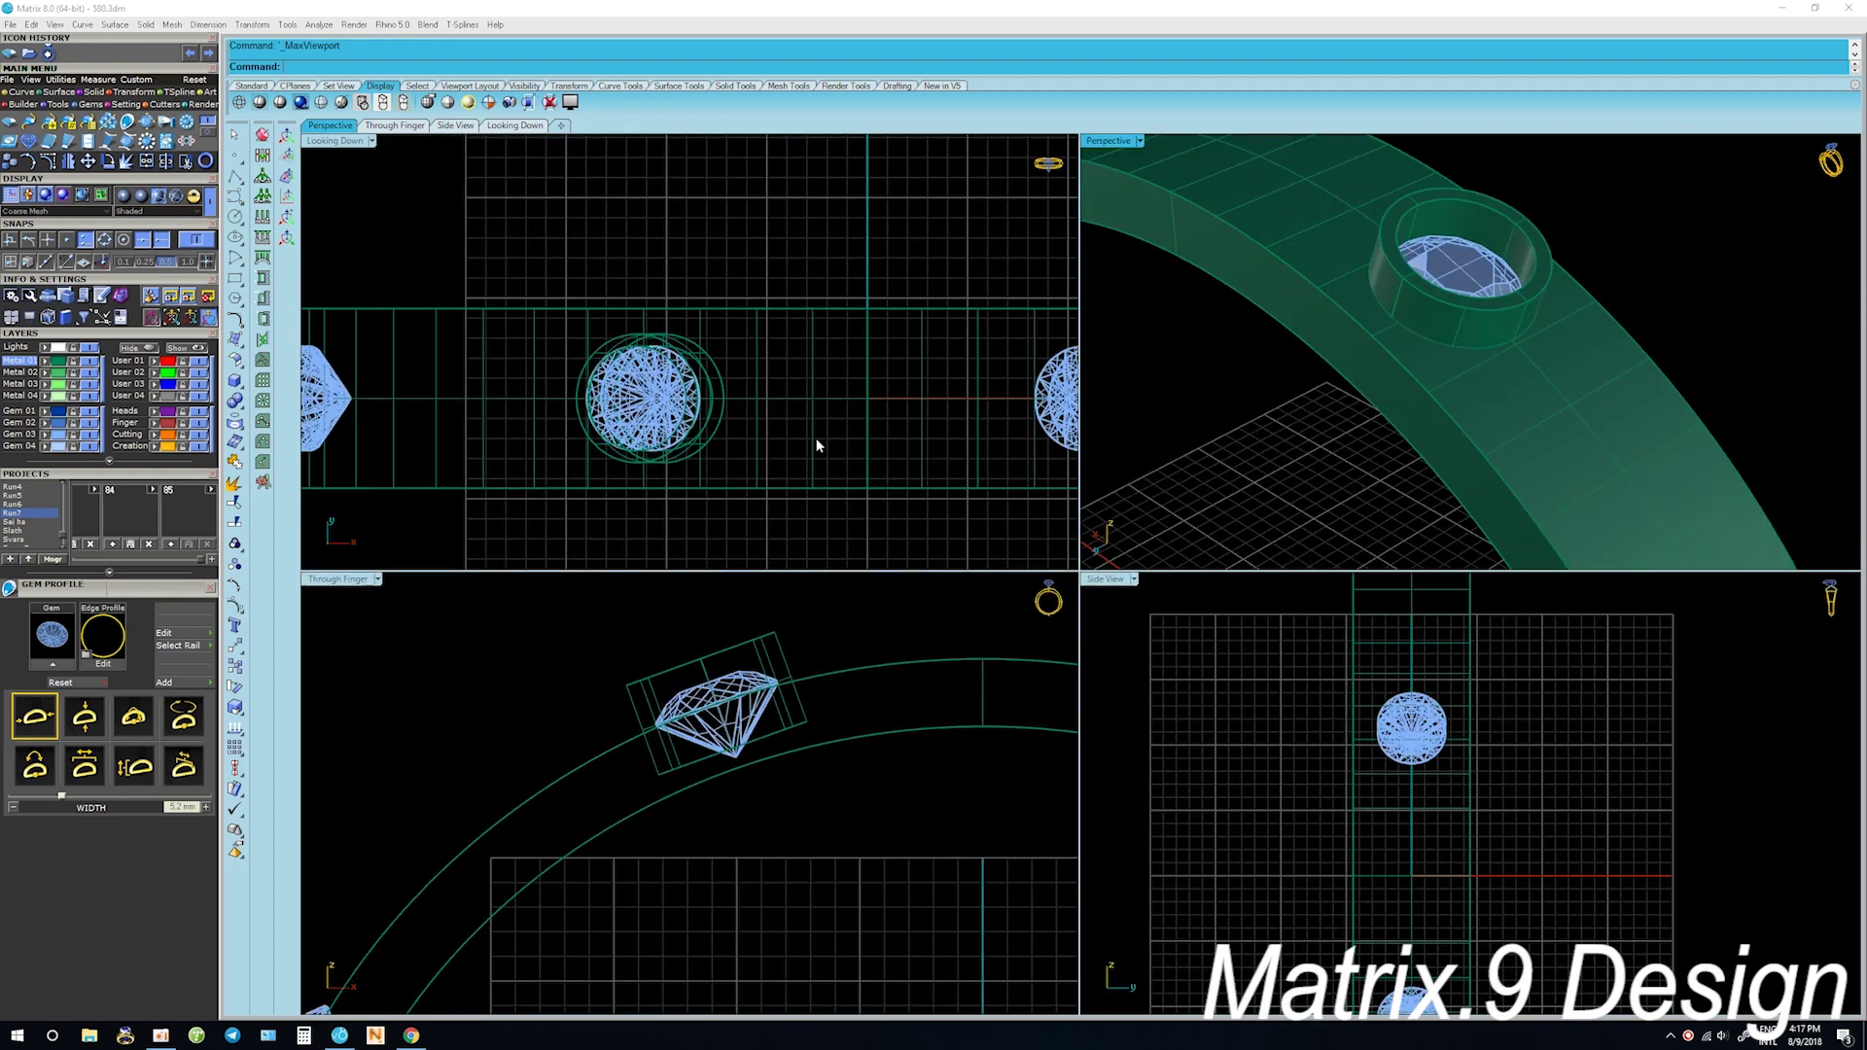
Select and inspect the gem in the Through Finger and Perspective viewports
{"action": "scroll", "coordinate": [775, 672], "scroll_direction": "up", "scroll_amount": 1}
{"action": "scroll", "coordinate": [716, 701], "scroll_direction": "up", "scroll_amount": 1}
{"action": "scroll", "coordinate": [716, 700], "scroll_direction": "up", "scroll_amount": 2}
{"action": "left_click", "coordinate": [710, 707]}
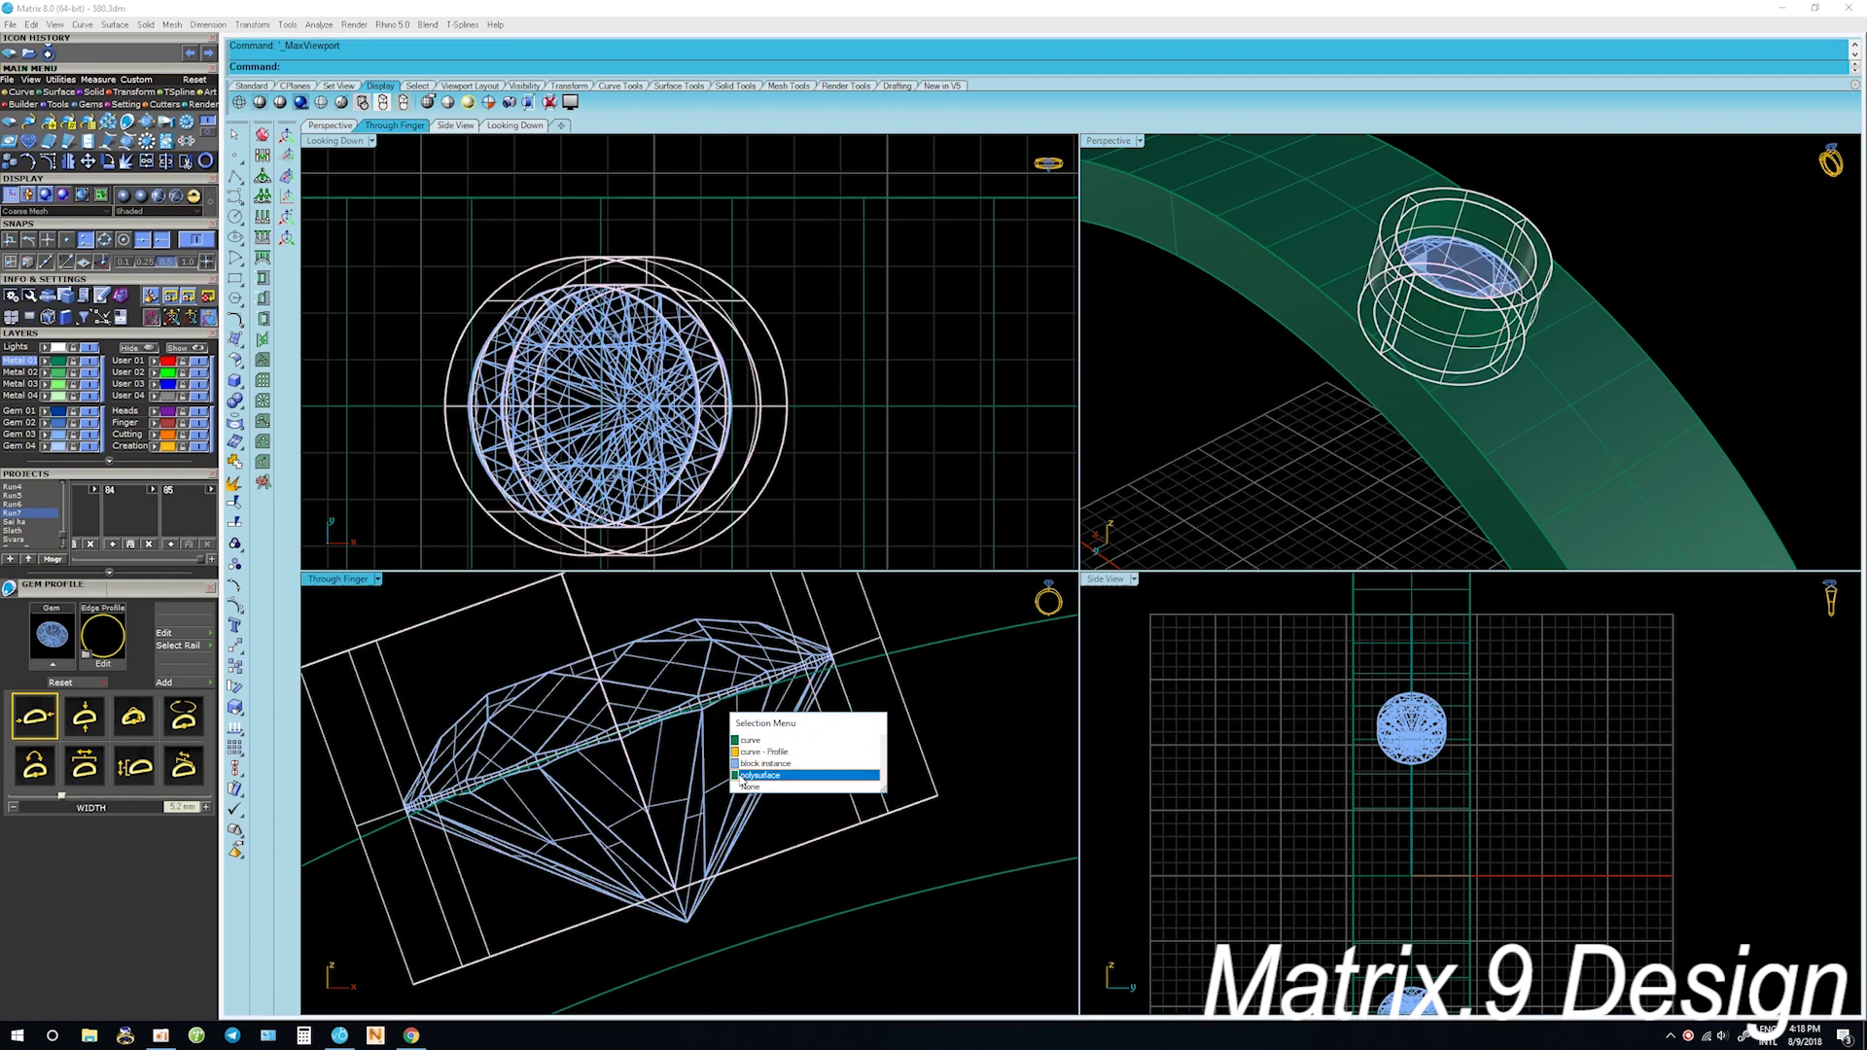
{"action": "left_click", "coordinate": [850, 775]}
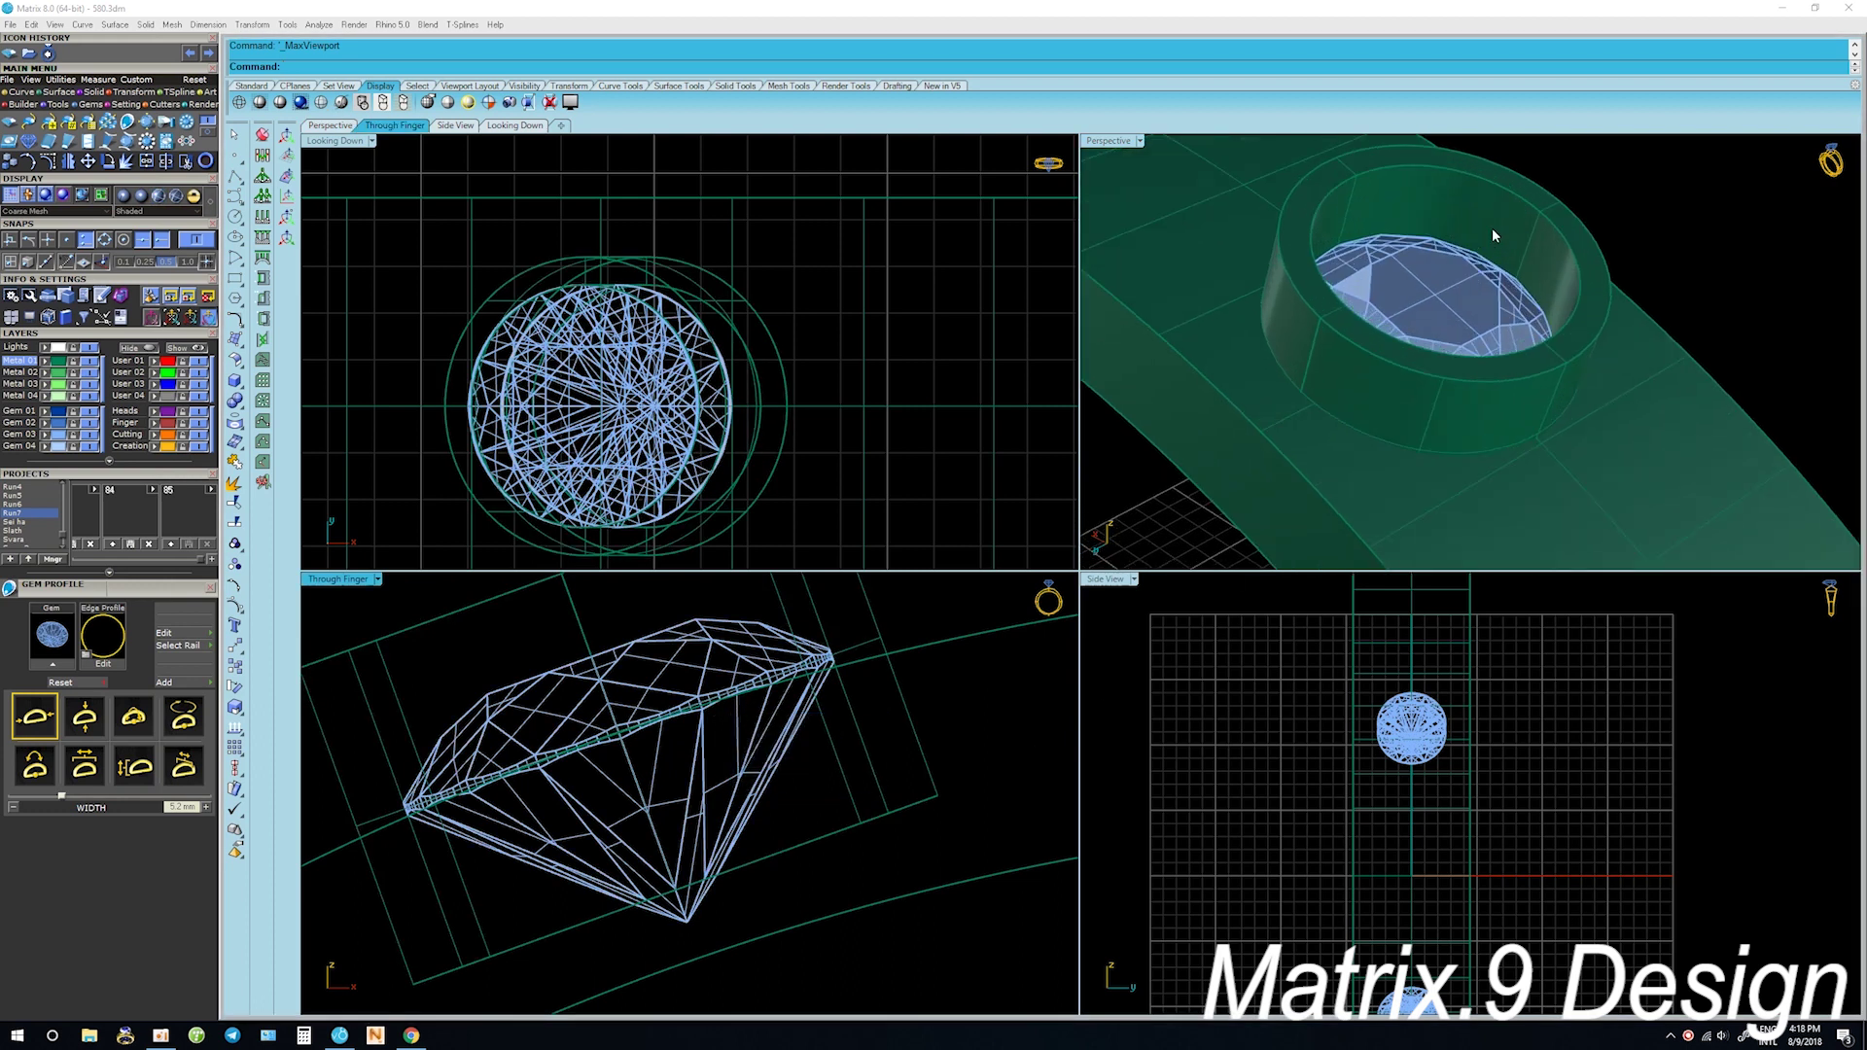
{"action": "right_click_drag", "start_coordinate": [1399, 389], "coordinate": [1347, 378]}
{"action": "scroll", "coordinate": [1247, 250], "scroll_direction": "up", "scroll_amount": 3}
{"action": "scroll", "coordinate": [1213, 243], "scroll_direction": "up", "scroll_amount": 2}
{"action": "left_click", "coordinate": [1213, 245]}
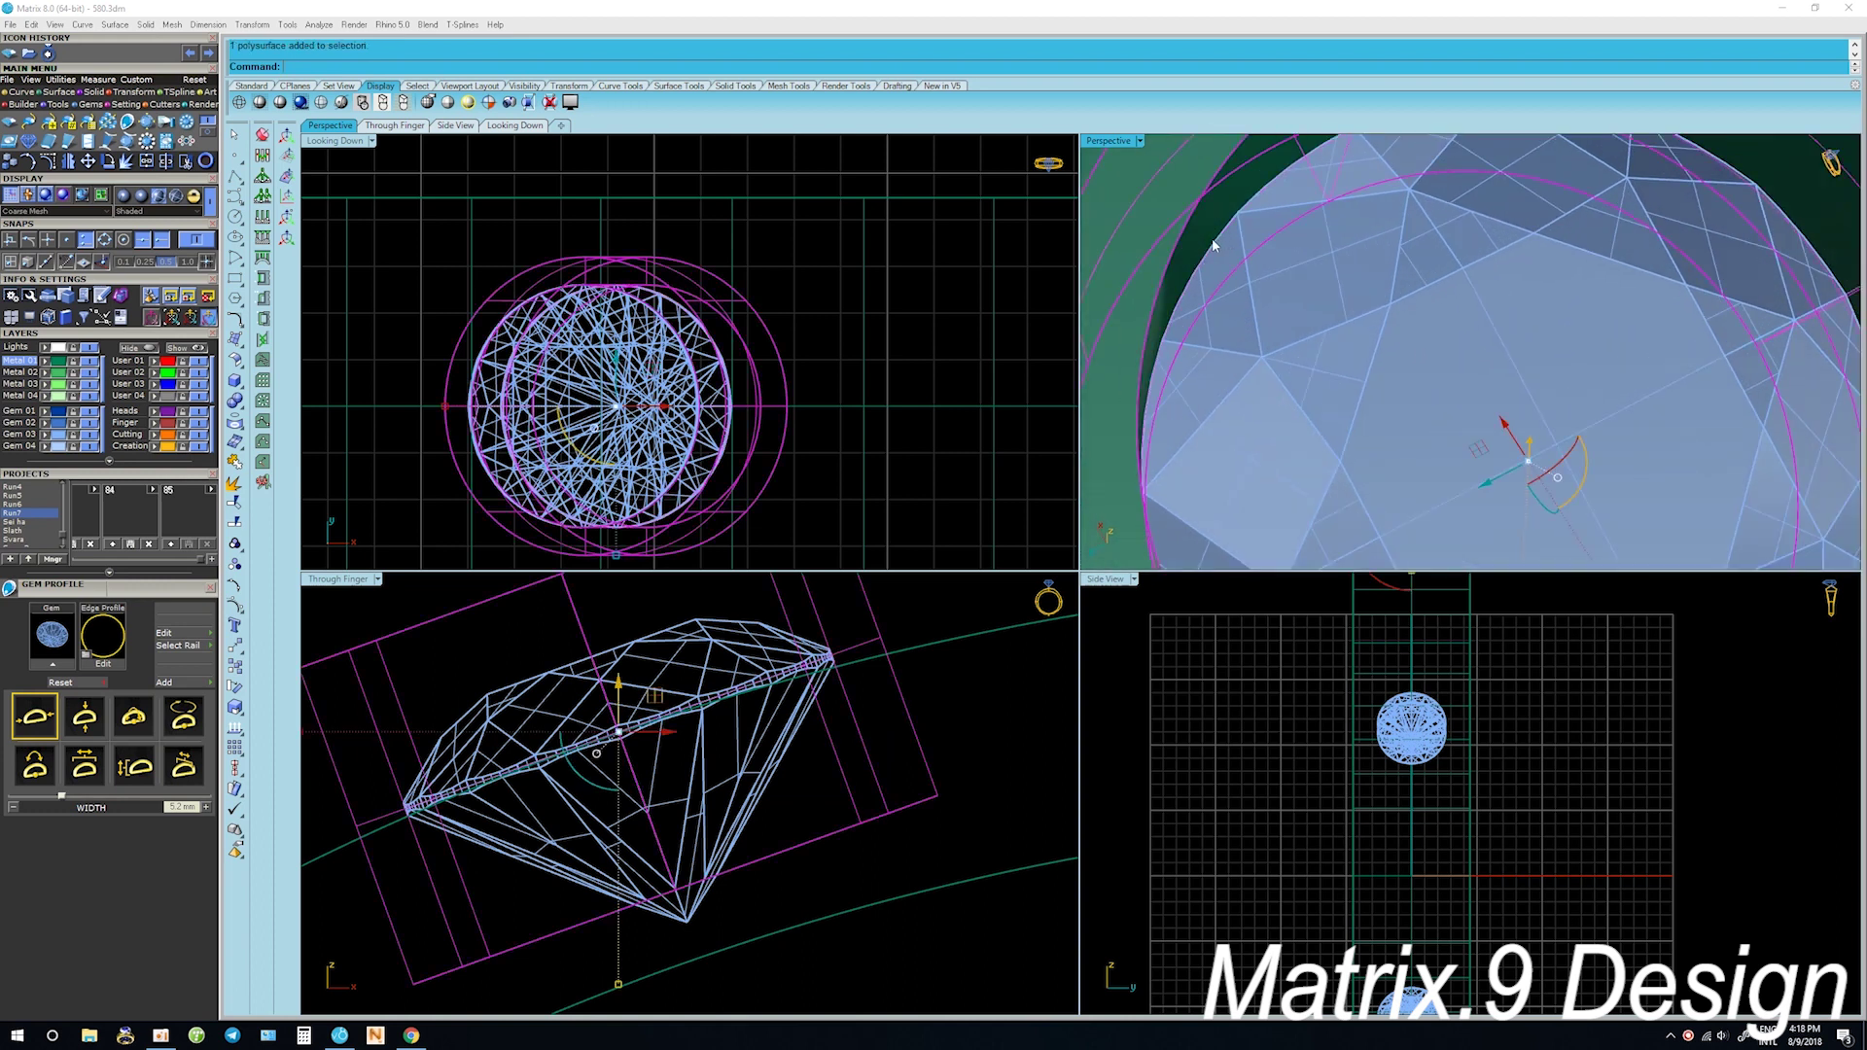
{"action": "left_click", "coordinate": [971, 765]}
{"action": "scroll", "coordinate": [846, 661], "scroll_direction": "up", "scroll_amount": 1}
{"action": "scroll", "coordinate": [763, 653], "scroll_direction": "up", "scroll_amount": 4}
{"action": "scroll", "coordinate": [771, 670], "scroll_direction": "up", "scroll_amount": 1}
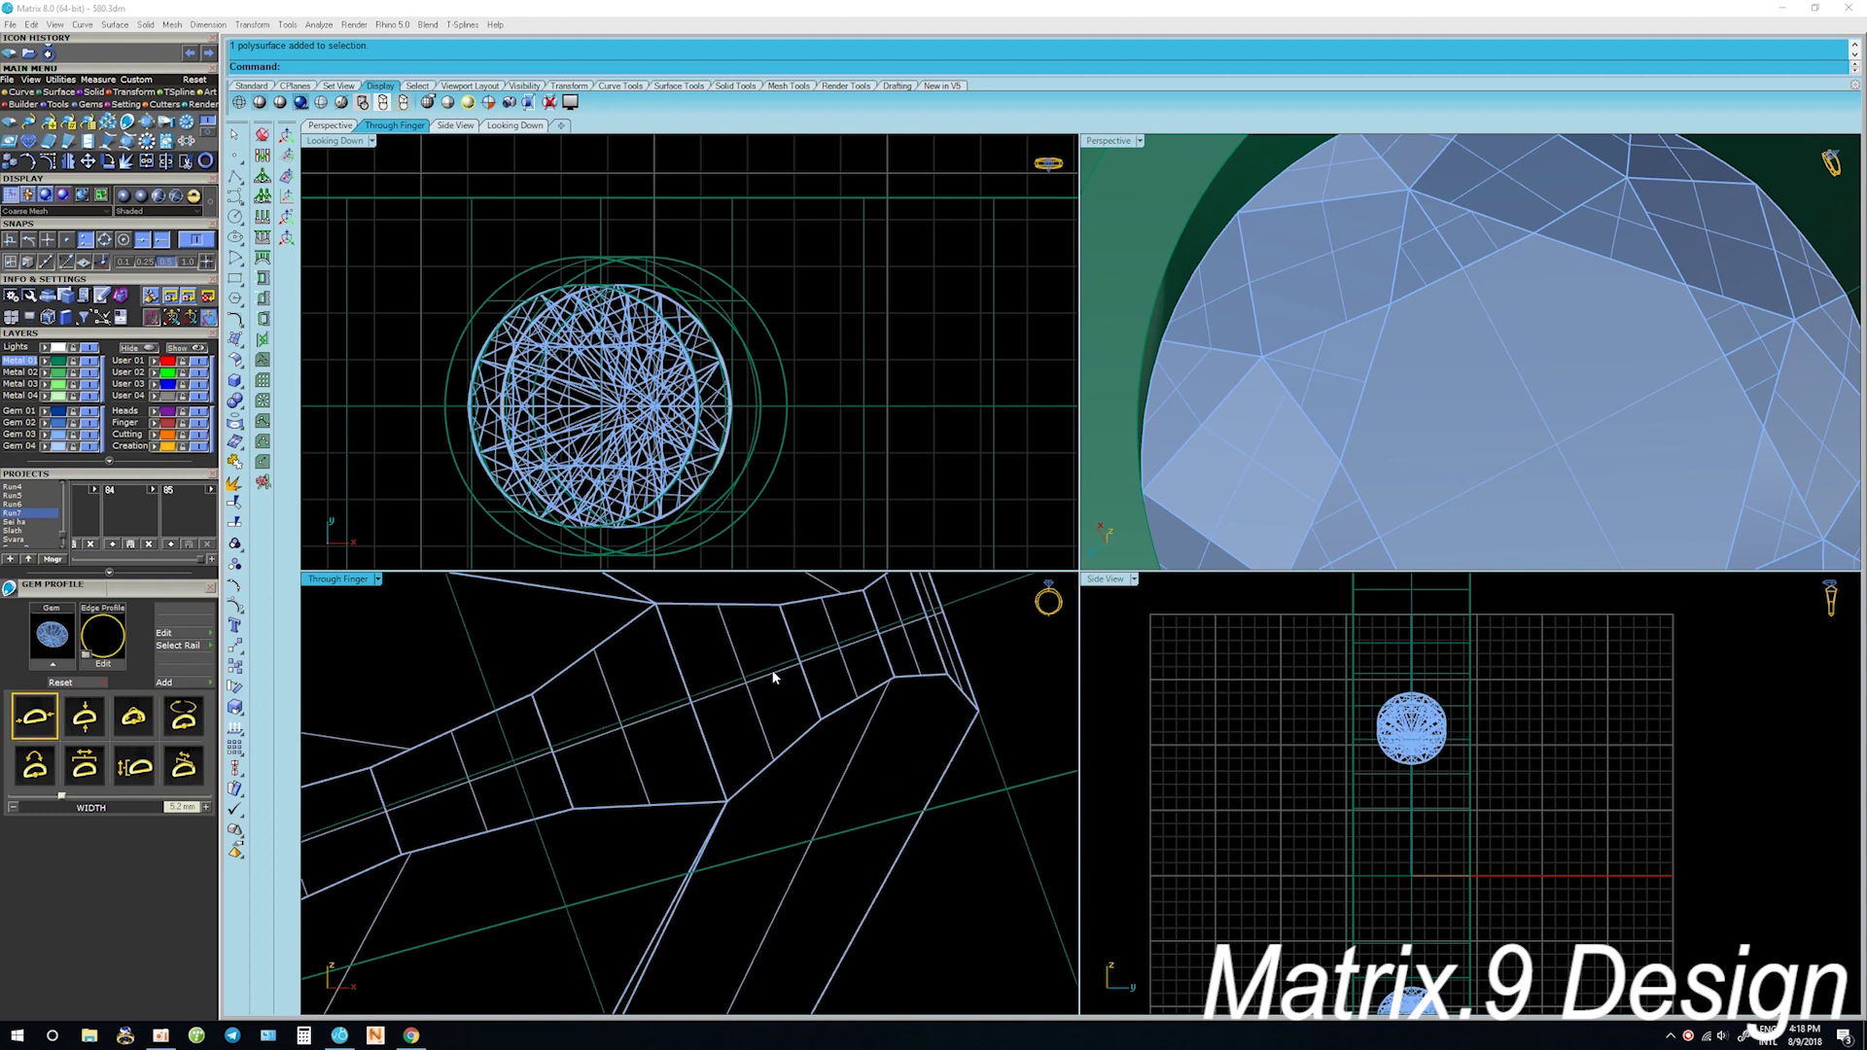
{"action": "scroll", "coordinate": [774, 671], "scroll_direction": "up", "scroll_amount": 1}
{"action": "left_click", "coordinate": [779, 679]}
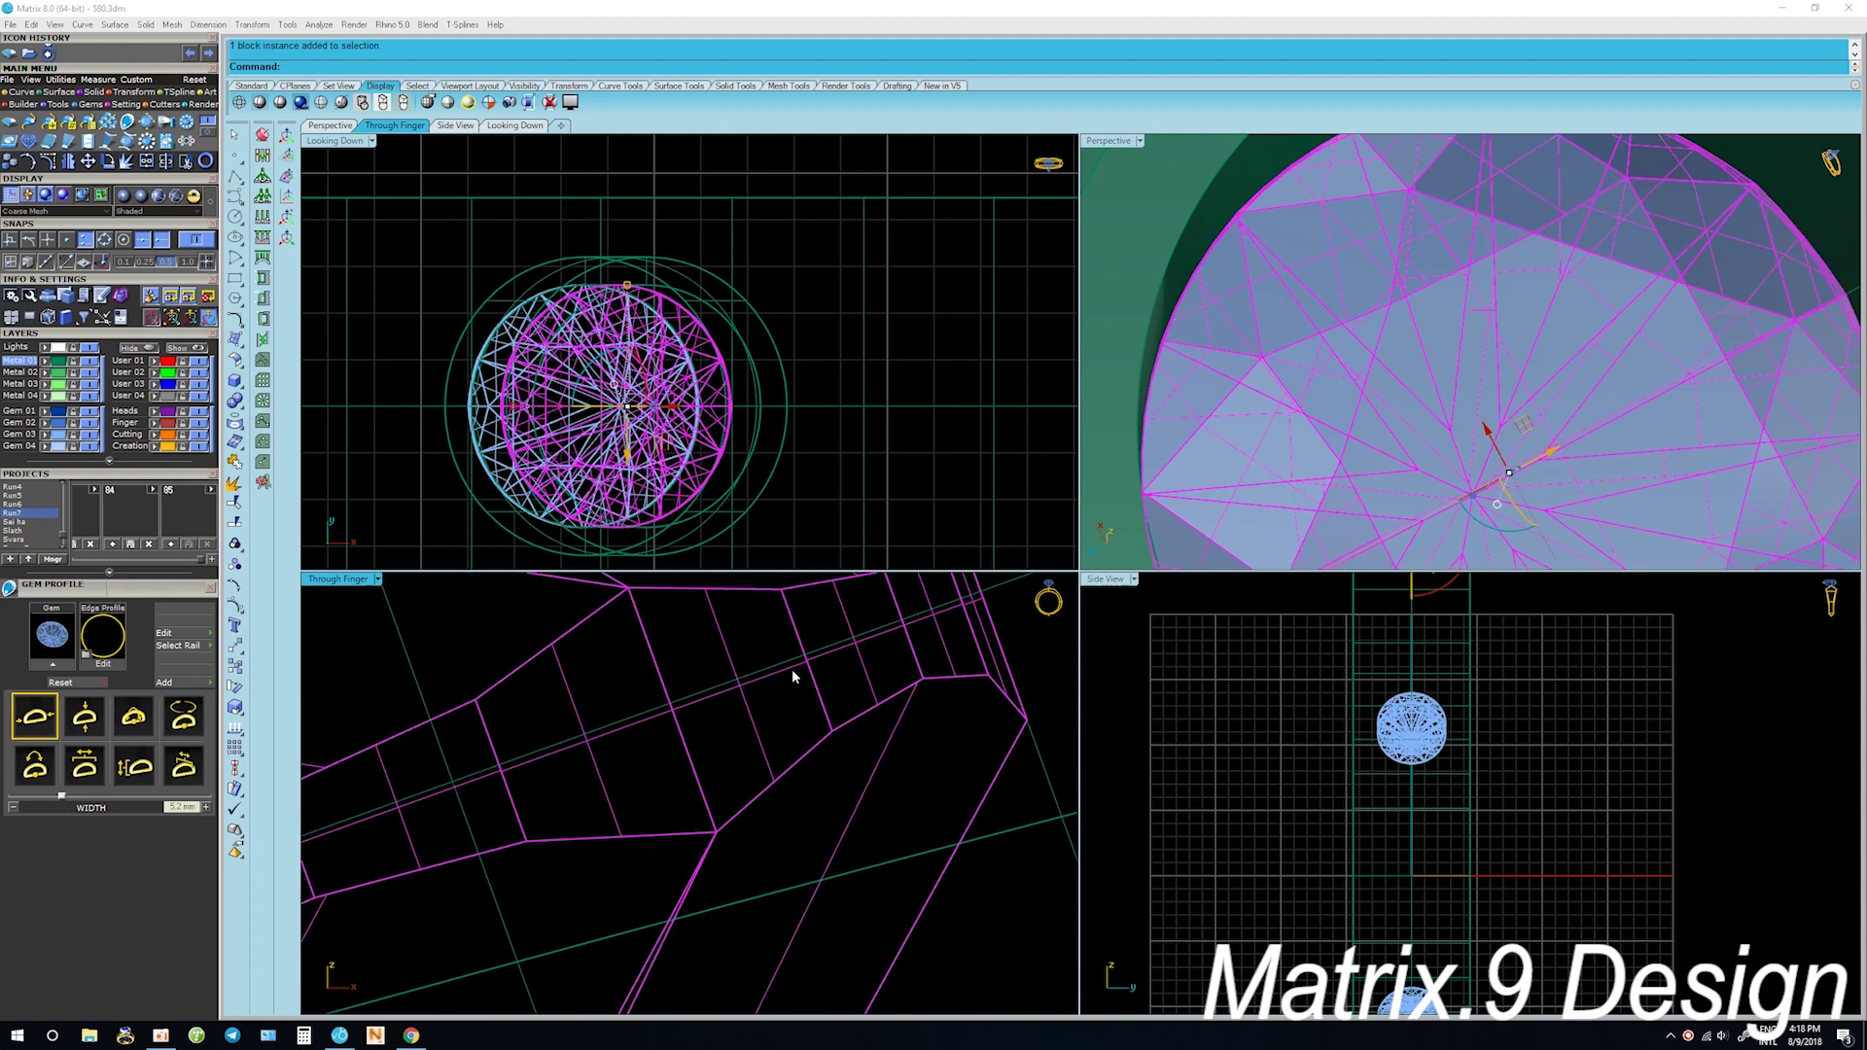
{"action": "scroll", "coordinate": [1123, 350], "scroll_direction": "down", "scroll_amount": 5}
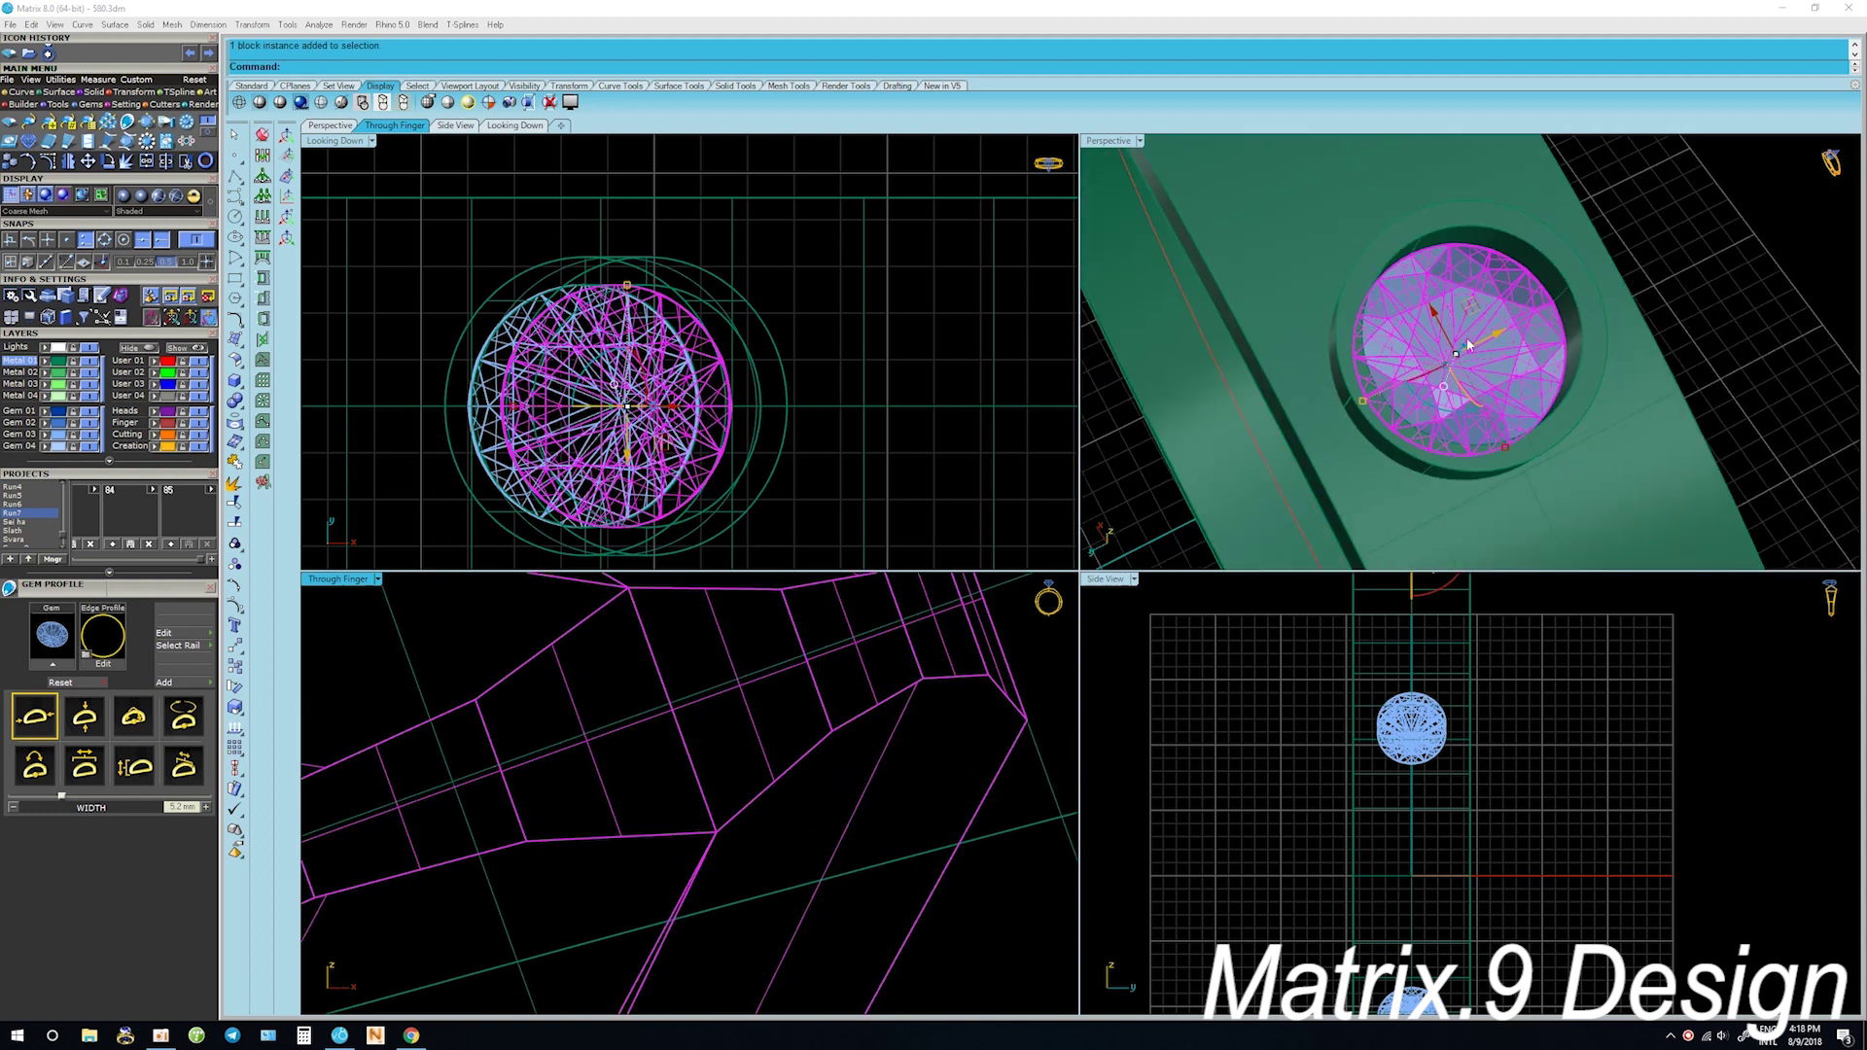
{"action": "left_click", "coordinate": [1122, 350]}
{"action": "scroll", "coordinate": [1264, 389], "scroll_direction": "down", "scroll_amount": 3}
Switch the Perspective viewport to Ghosted display to reveal the gem inside its collar
{"action": "mouse_move", "coordinate": [1400, 447]}
{"action": "right_mouse_down"}
{"action": "mouse_move", "coordinate": [1478, 369]}
{"action": "mouse_move", "coordinate": [1264, 506]}
{"action": "right_mouse_up"}
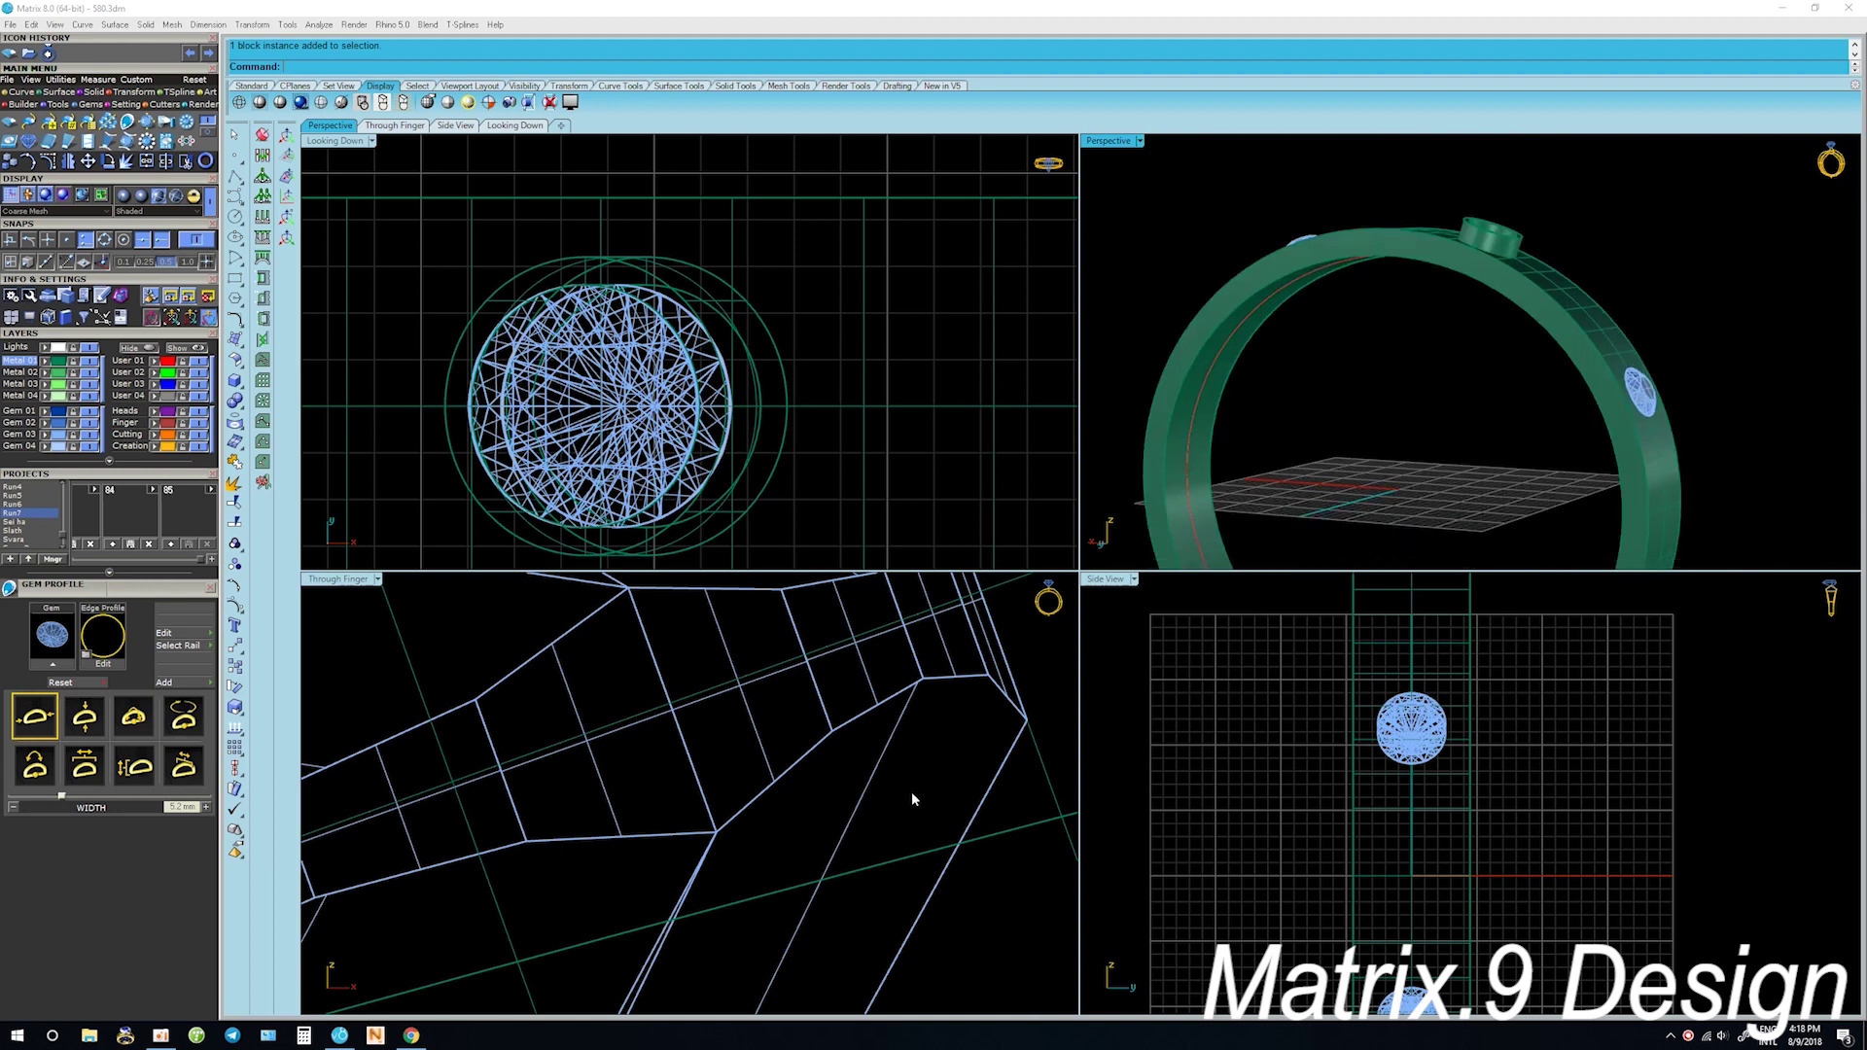
{"action": "scroll", "coordinate": [854, 807], "scroll_direction": "down", "scroll_amount": 2}
{"action": "scroll", "coordinate": [854, 807], "scroll_direction": "down", "scroll_amount": 2}
{"action": "scroll", "coordinate": [854, 808], "scroll_direction": "down", "scroll_amount": 2}
{"action": "scroll", "coordinate": [852, 800], "scroll_direction": "down", "scroll_amount": 3}
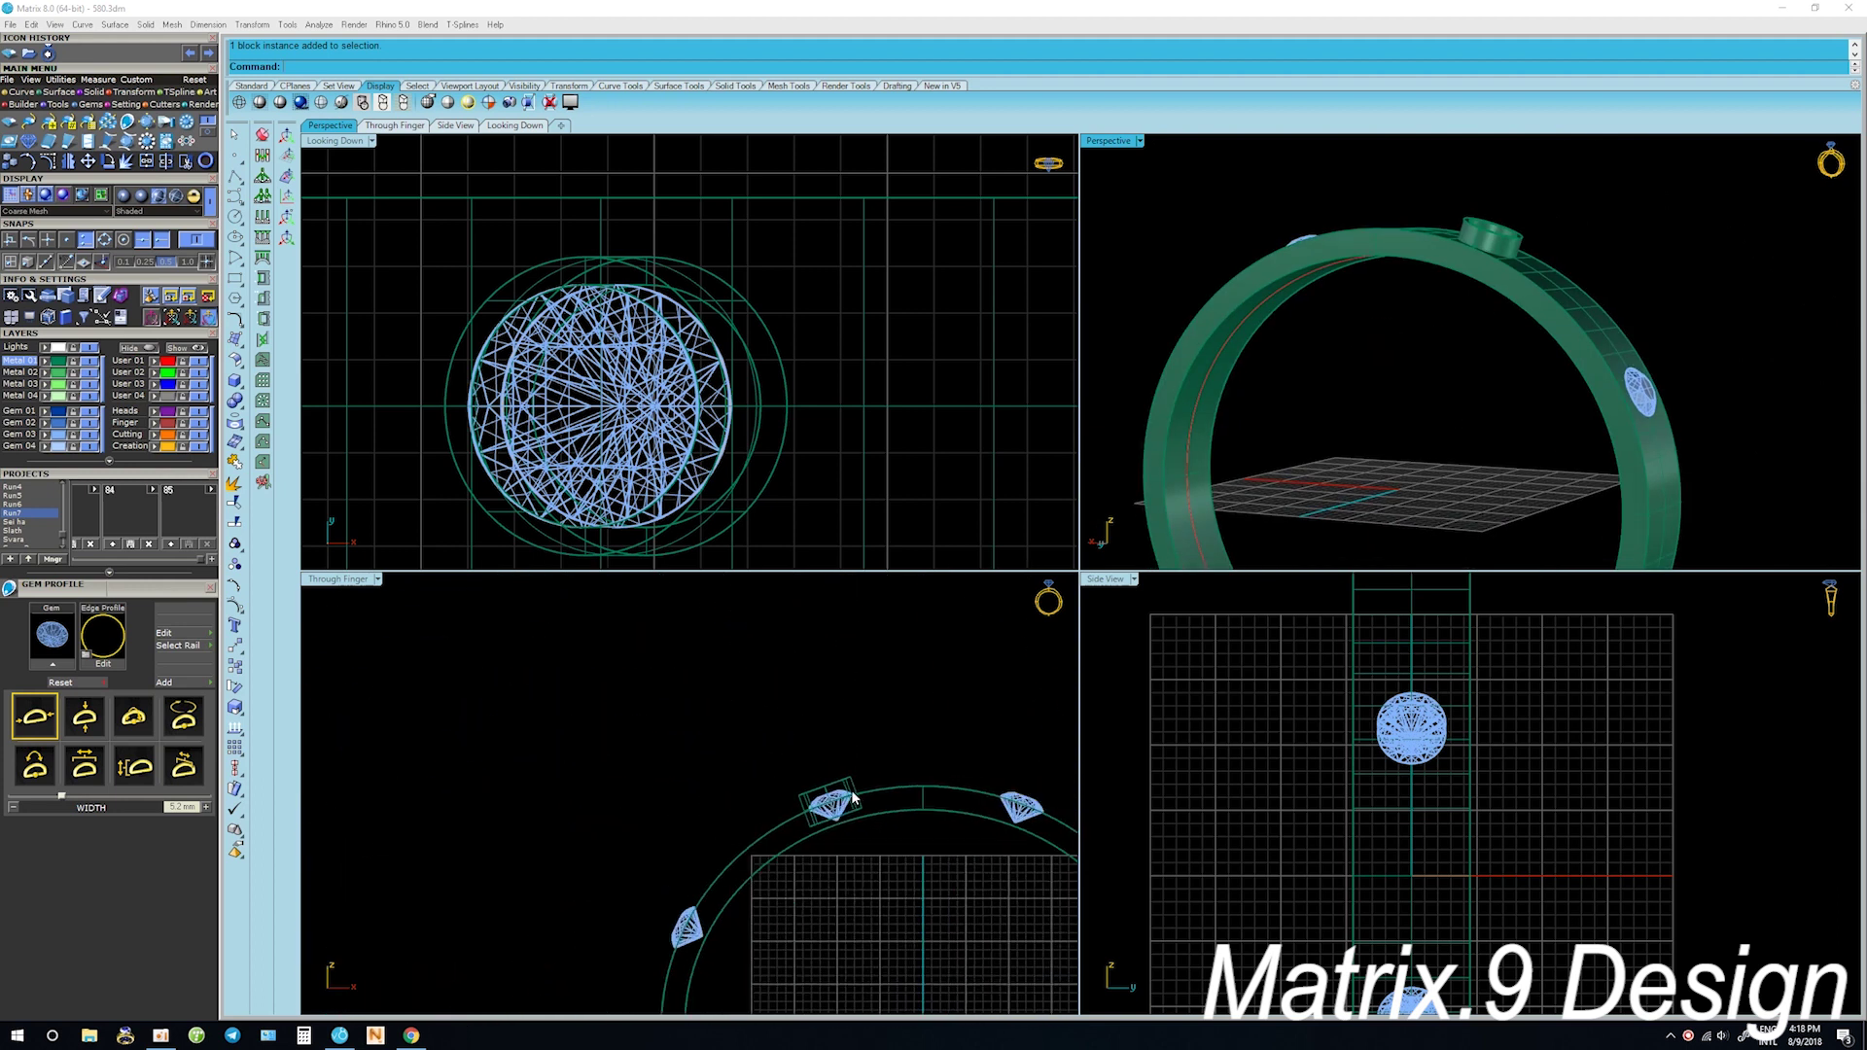
{"action": "scroll", "coordinate": [822, 702], "scroll_direction": "down", "scroll_amount": 2}
{"action": "scroll", "coordinate": [797, 710], "scroll_direction": "up", "scroll_amount": 3}
{"action": "scroll", "coordinate": [796, 710], "scroll_direction": "up", "scroll_amount": 4}
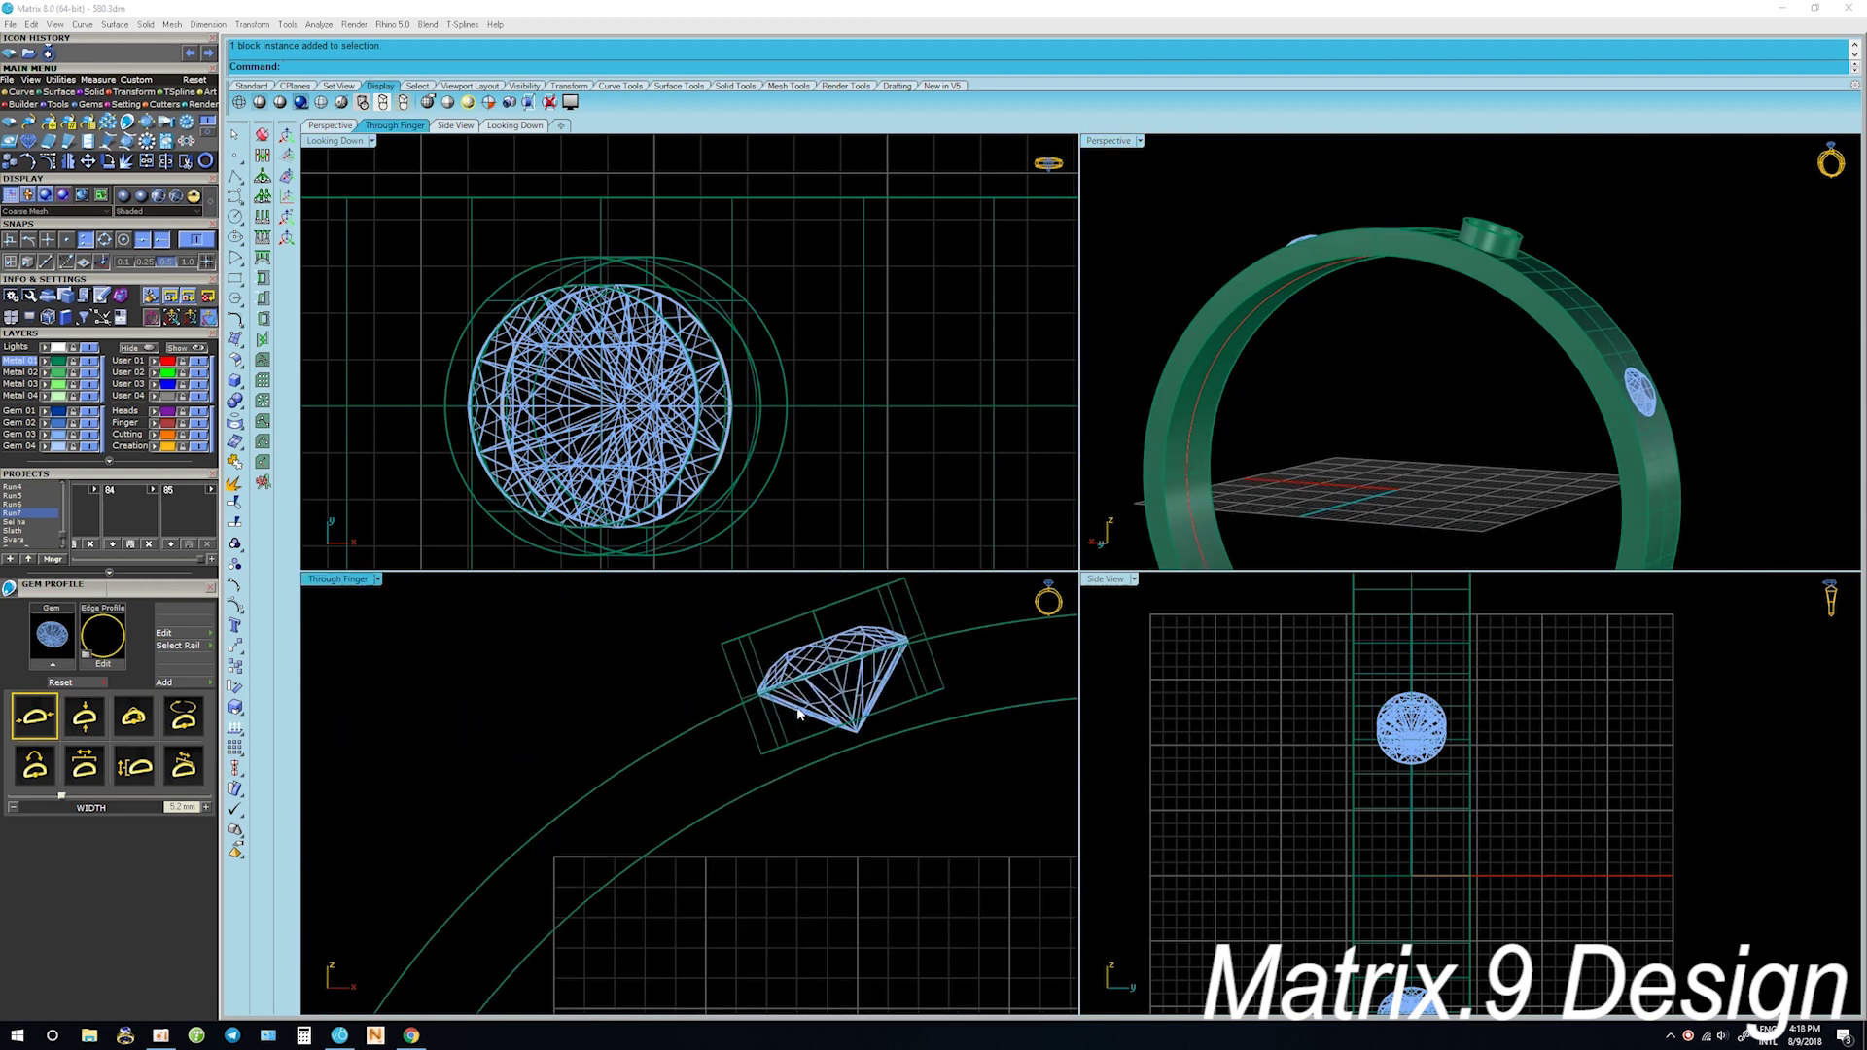
{"action": "scroll", "coordinate": [784, 692], "scroll_direction": "up", "scroll_amount": 2}
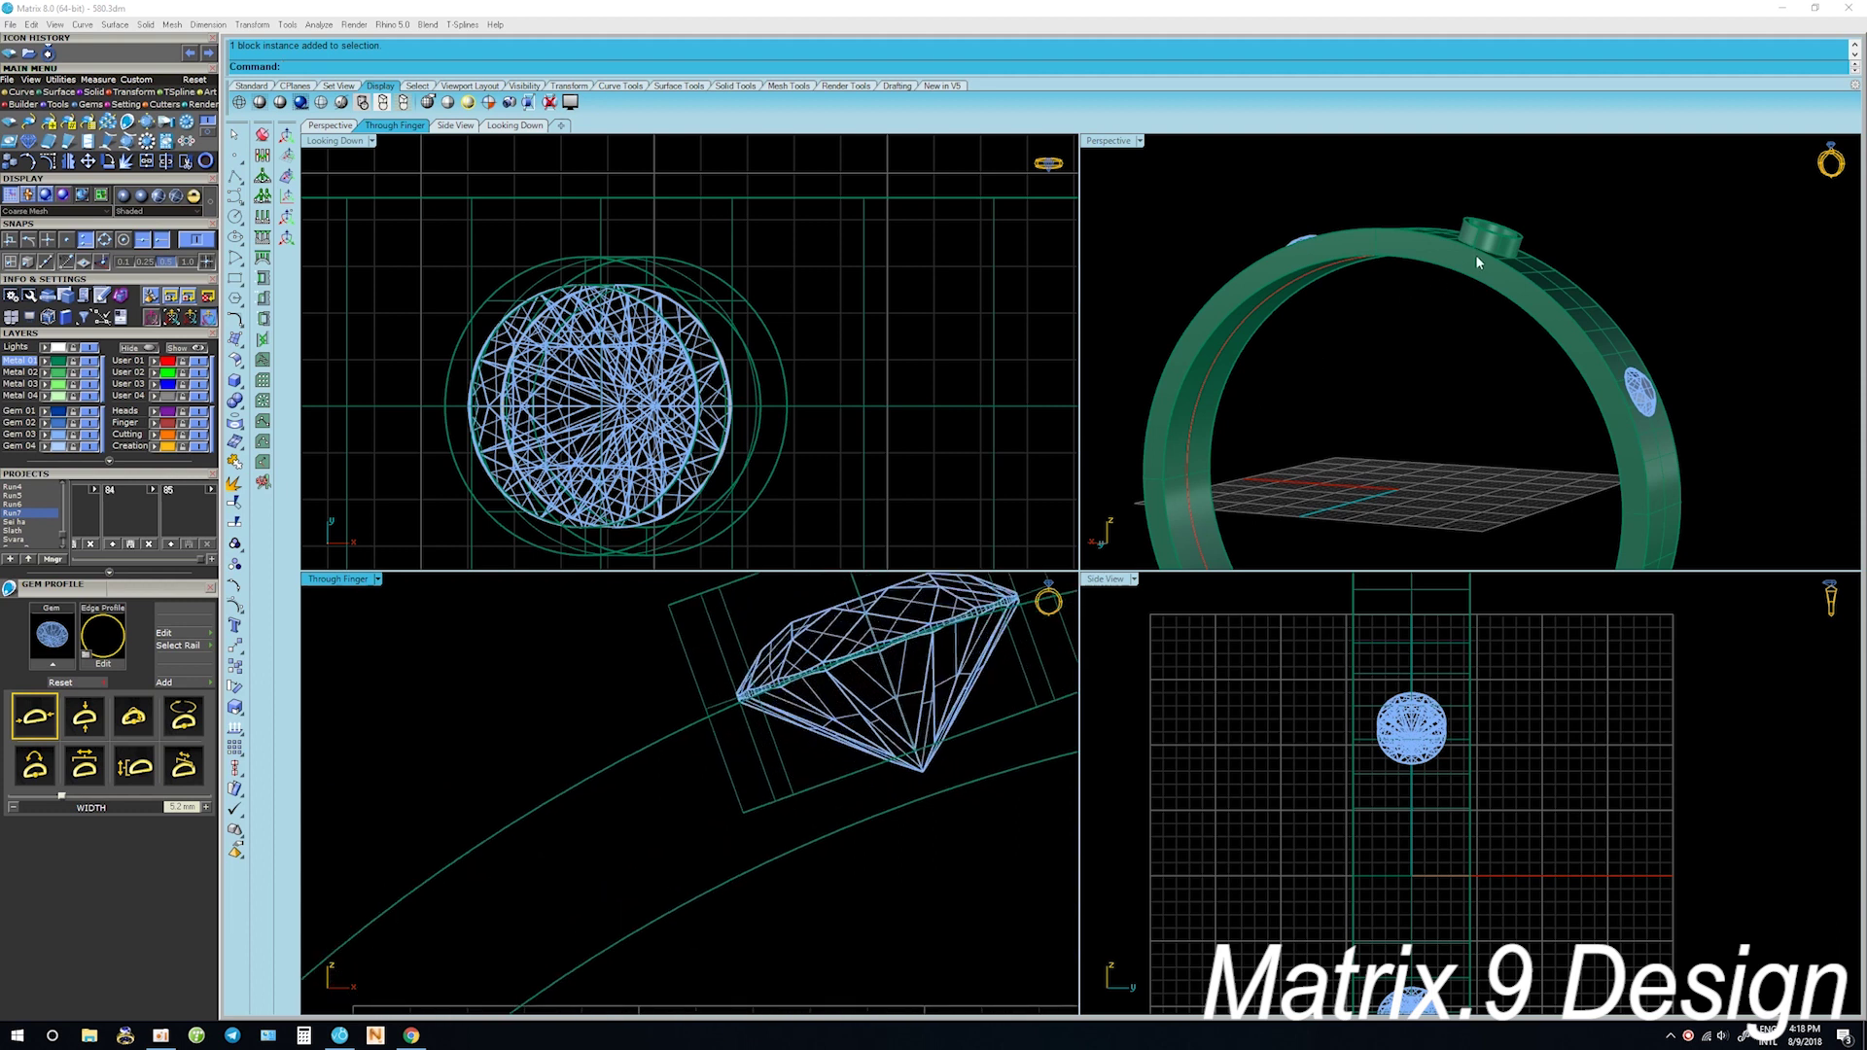
{"action": "scroll", "coordinate": [1474, 254], "scroll_direction": "up", "scroll_amount": 1}
{"action": "scroll", "coordinate": [1461, 283], "scroll_direction": "up", "scroll_amount": 3}
{"action": "scroll", "coordinate": [1498, 263], "scroll_direction": "up", "scroll_amount": 1}
{"action": "scroll", "coordinate": [1478, 291], "scroll_direction": "up", "scroll_amount": 1}
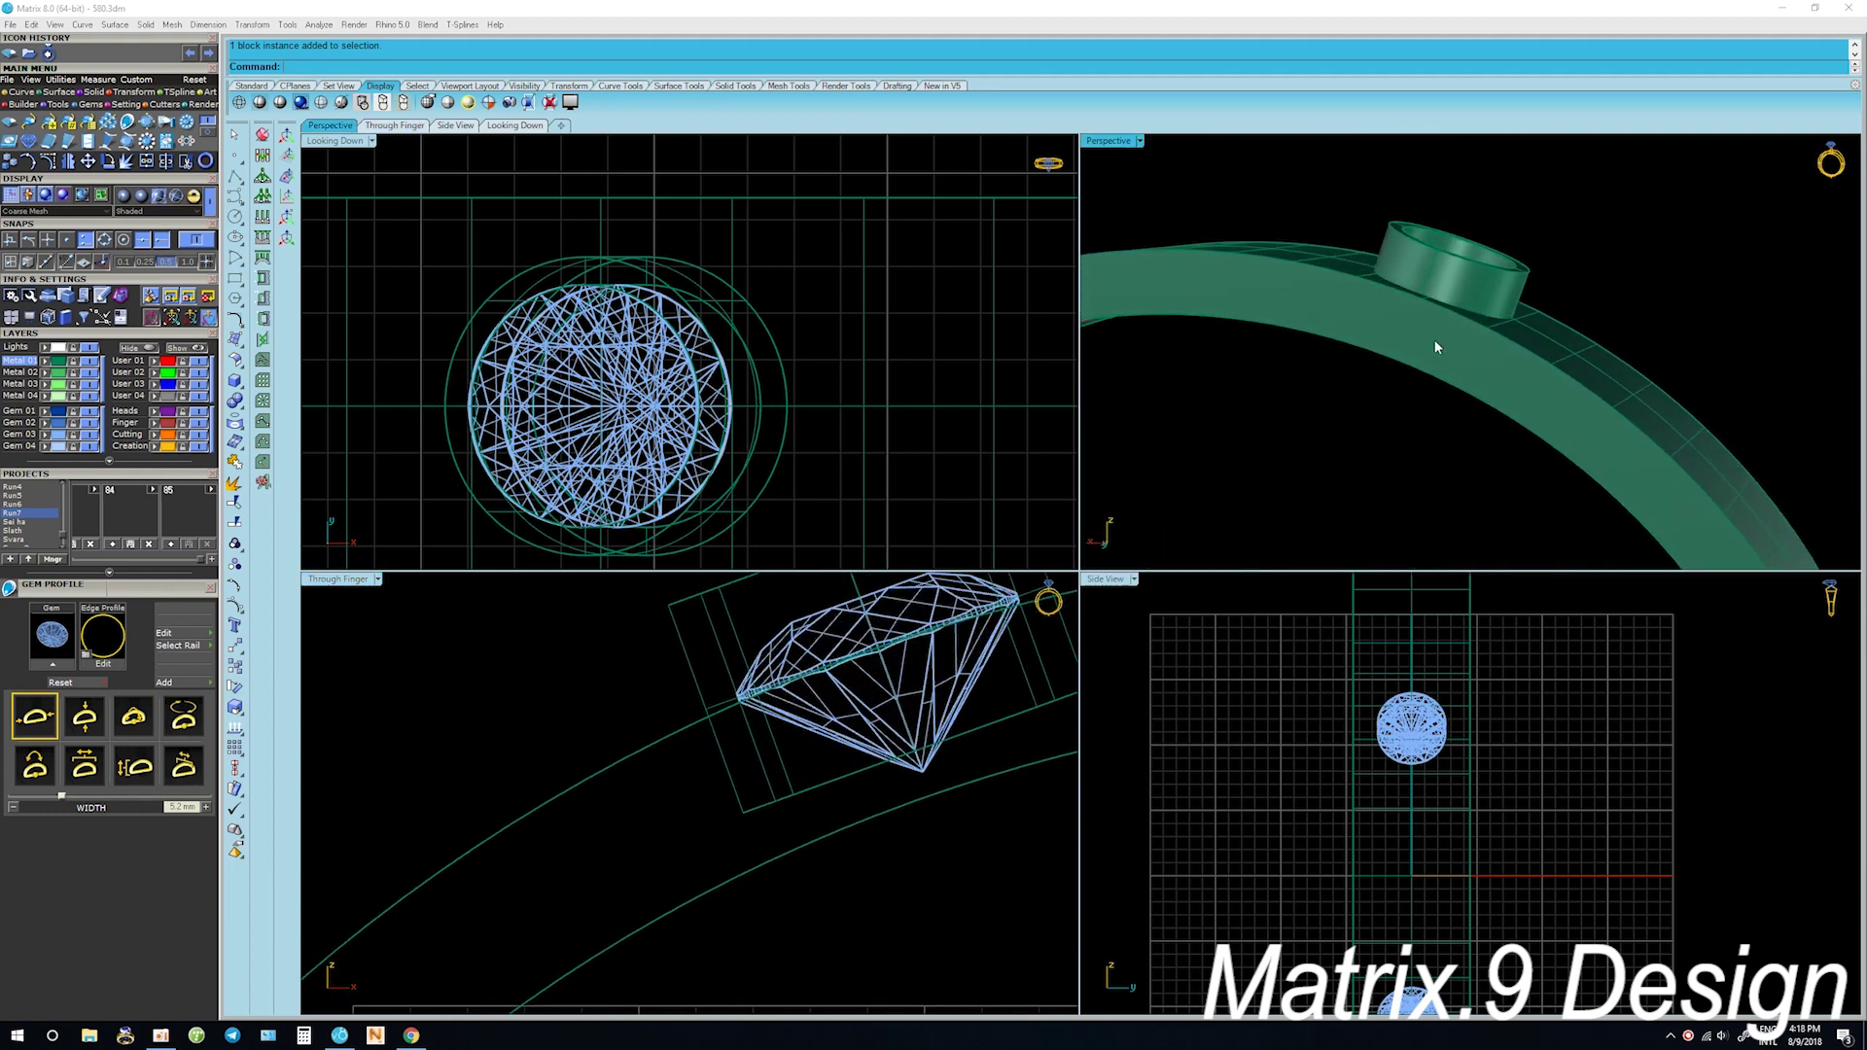
{"action": "key", "text": "ctrl+alt+g"}
{"action": "scroll", "coordinate": [1434, 296], "scroll_direction": "up", "scroll_amount": 3}
{"action": "scroll", "coordinate": [1432, 290], "scroll_direction": "up", "scroll_amount": 2}
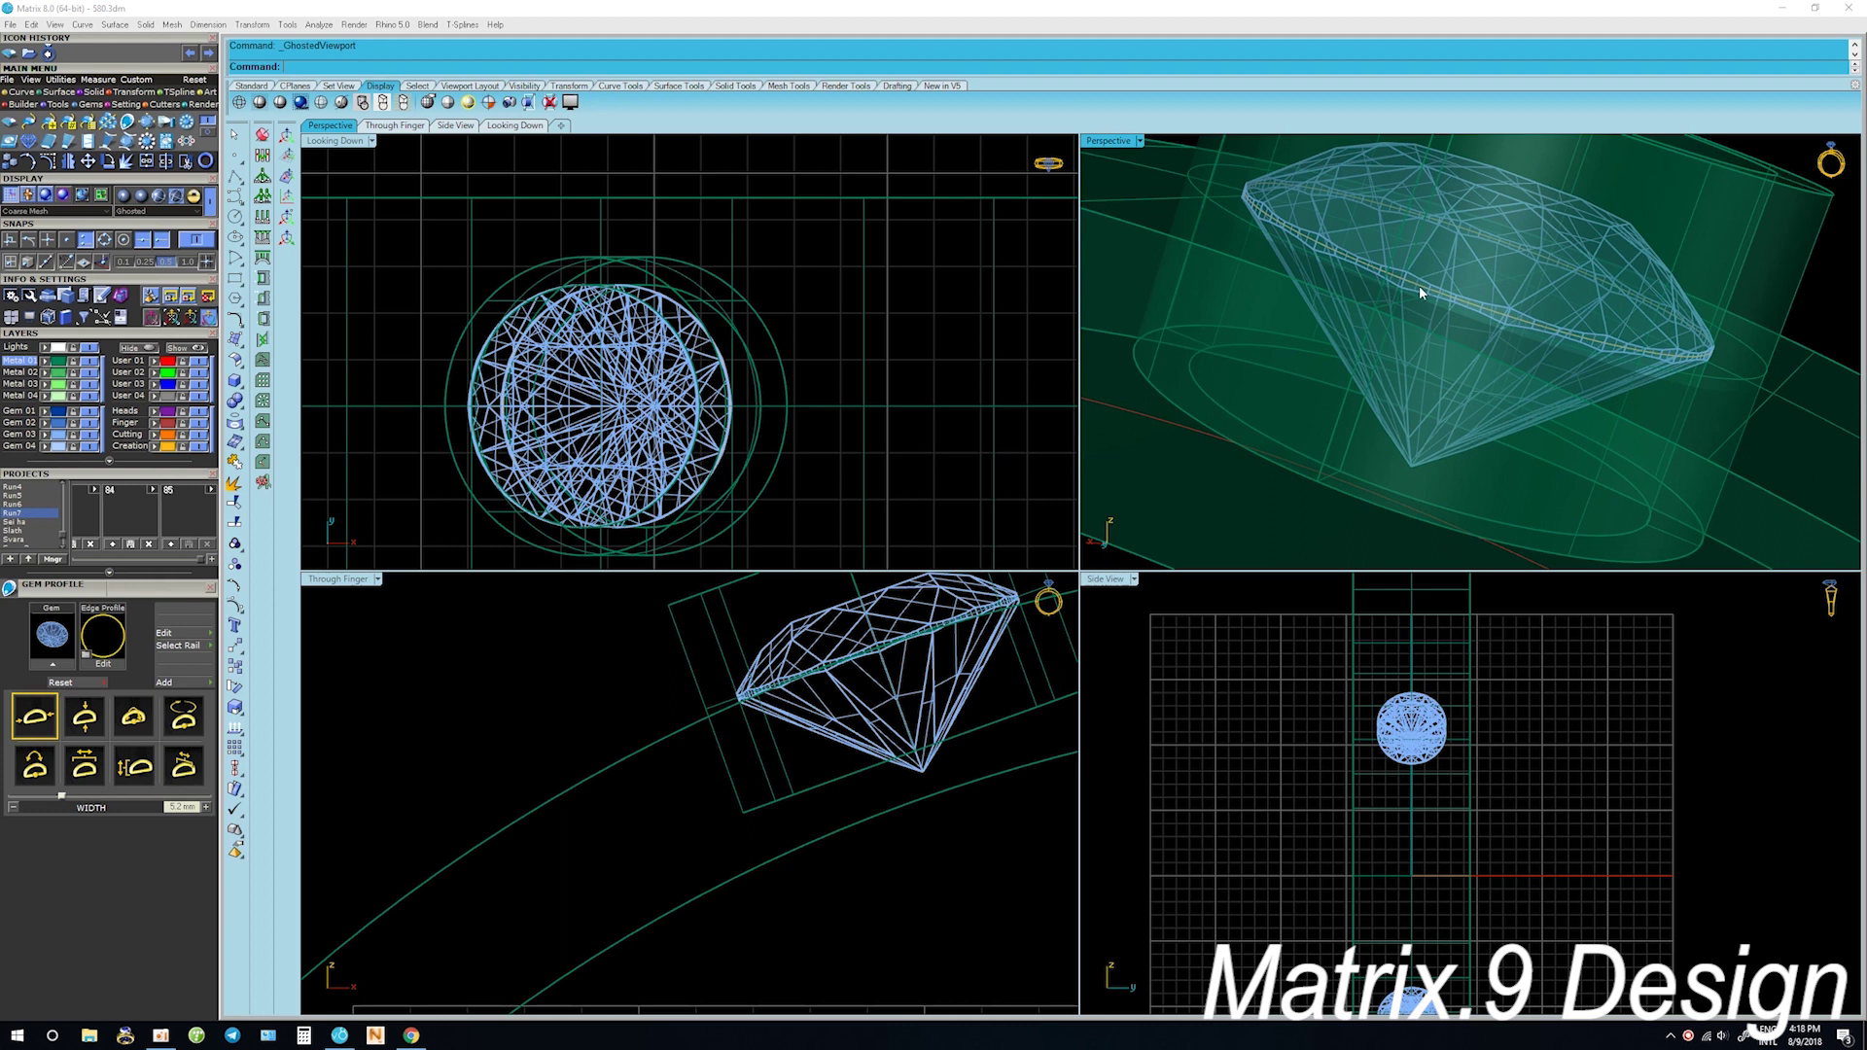
Select the gem inside the collar, try rotating it, and undo the rotation
{"action": "left_click", "coordinate": [1418, 284]}
{"action": "left_click", "coordinate": [1459, 312]}
{"action": "scroll", "coordinate": [1416, 293], "scroll_direction": "down", "scroll_amount": 5}
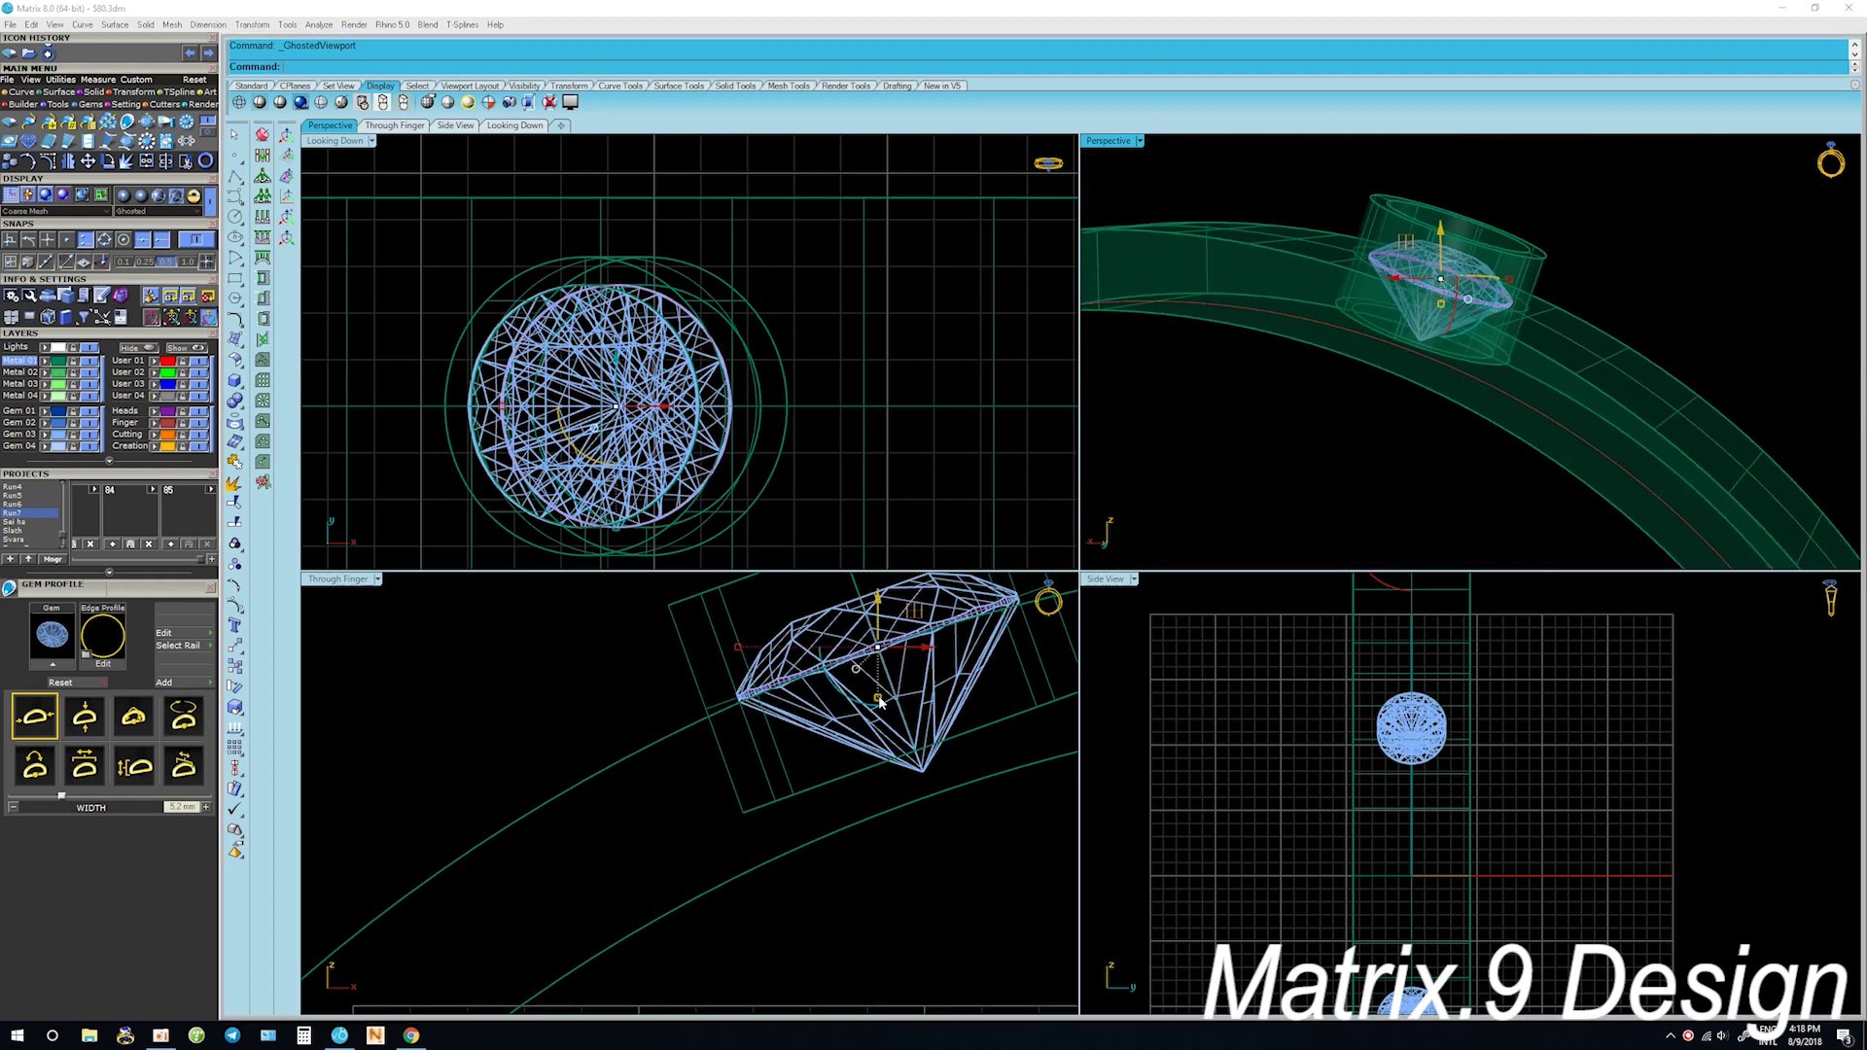
{"action": "left_click_drag", "start_coordinate": [880, 700], "coordinate": [878, 689]}
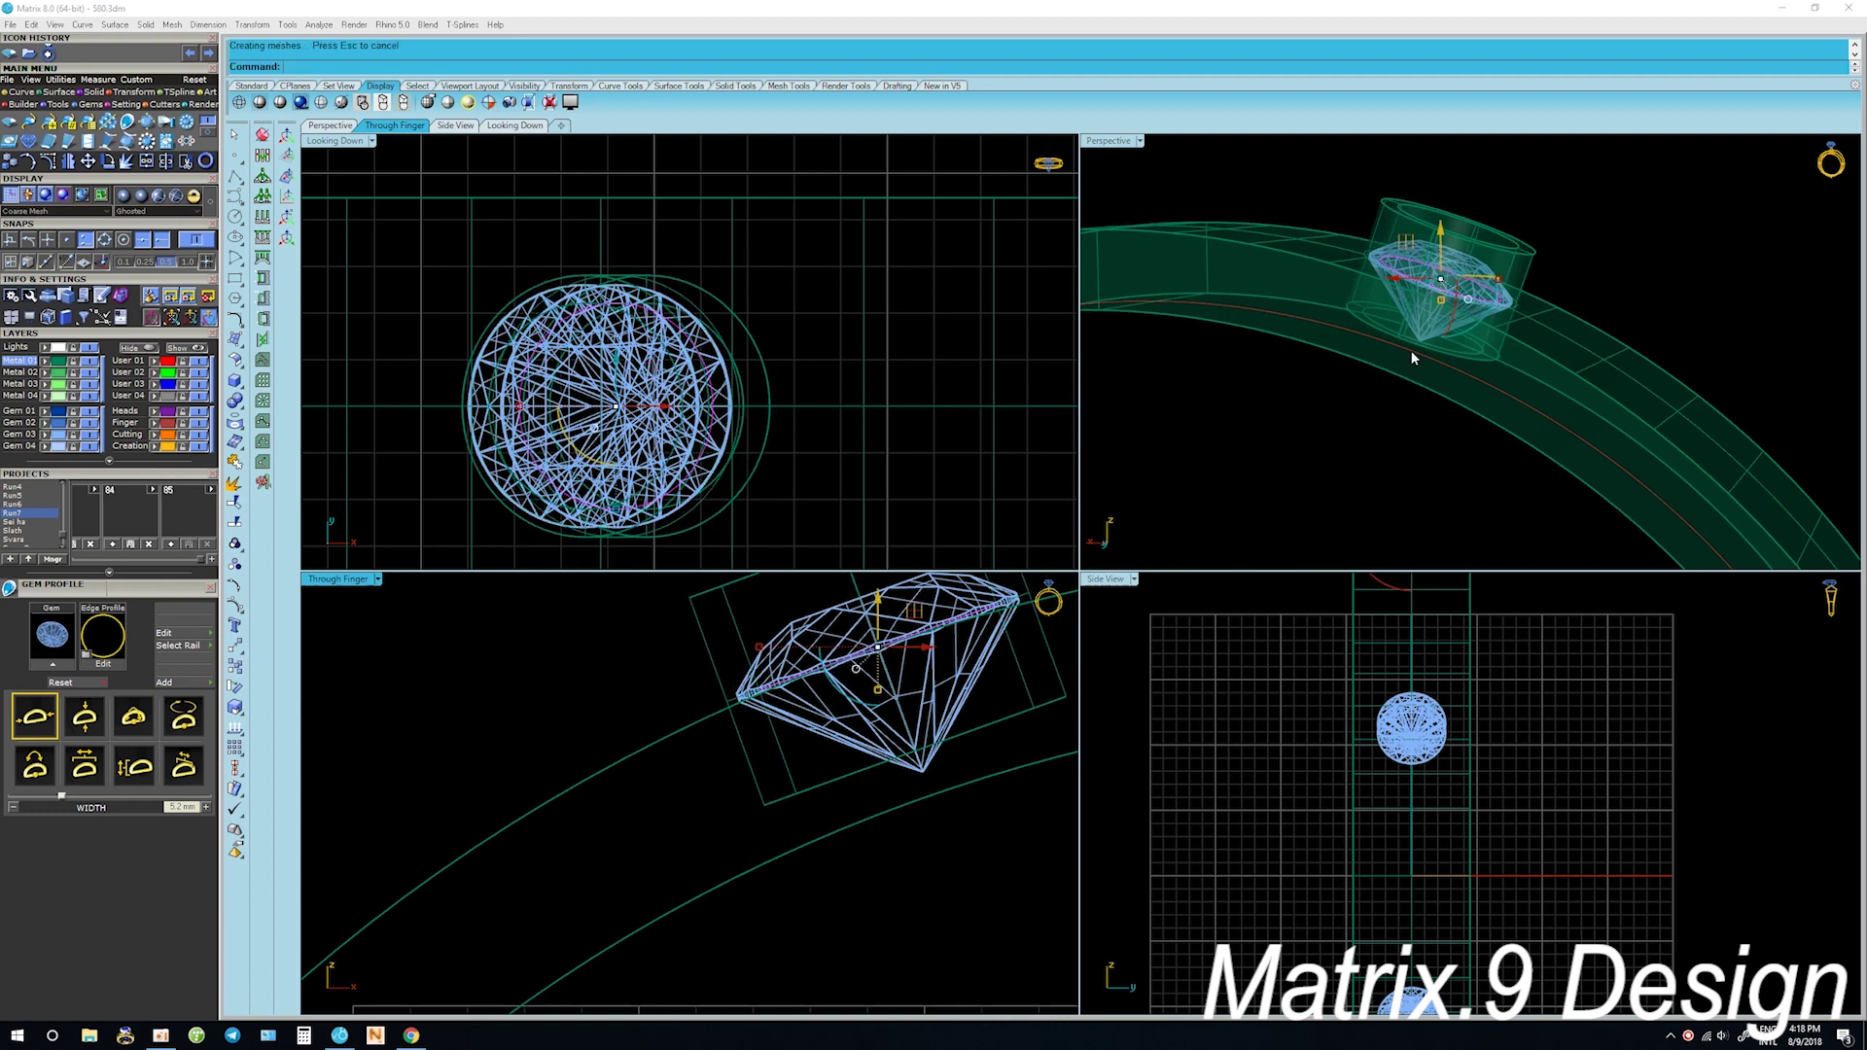
{"action": "right_click_drag", "start_coordinate": [1491, 300], "coordinate": [1418, 343]}
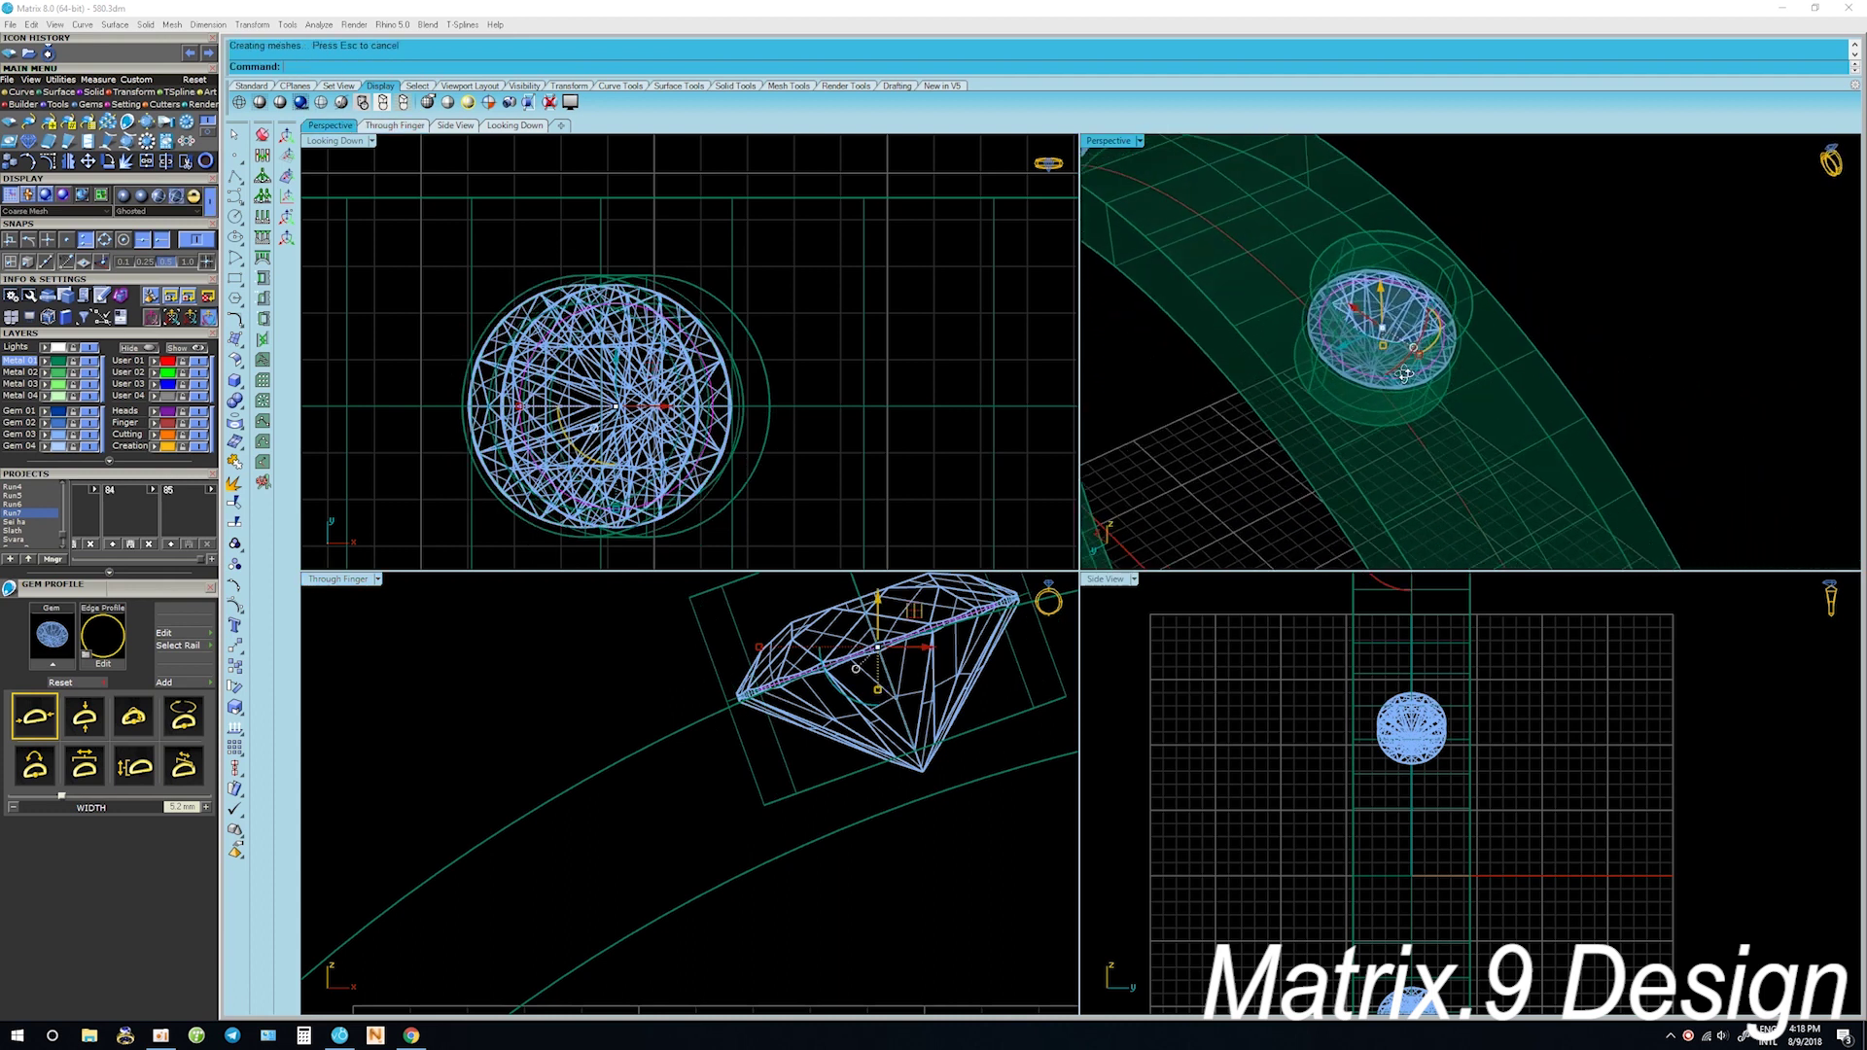
{"action": "key", "text": "ctrl+z"}
Reselect the gem among the overlapping objects and reorient it within the collar
{"action": "right_click_drag", "start_coordinate": [1418, 350], "coordinate": [1584, 321]}
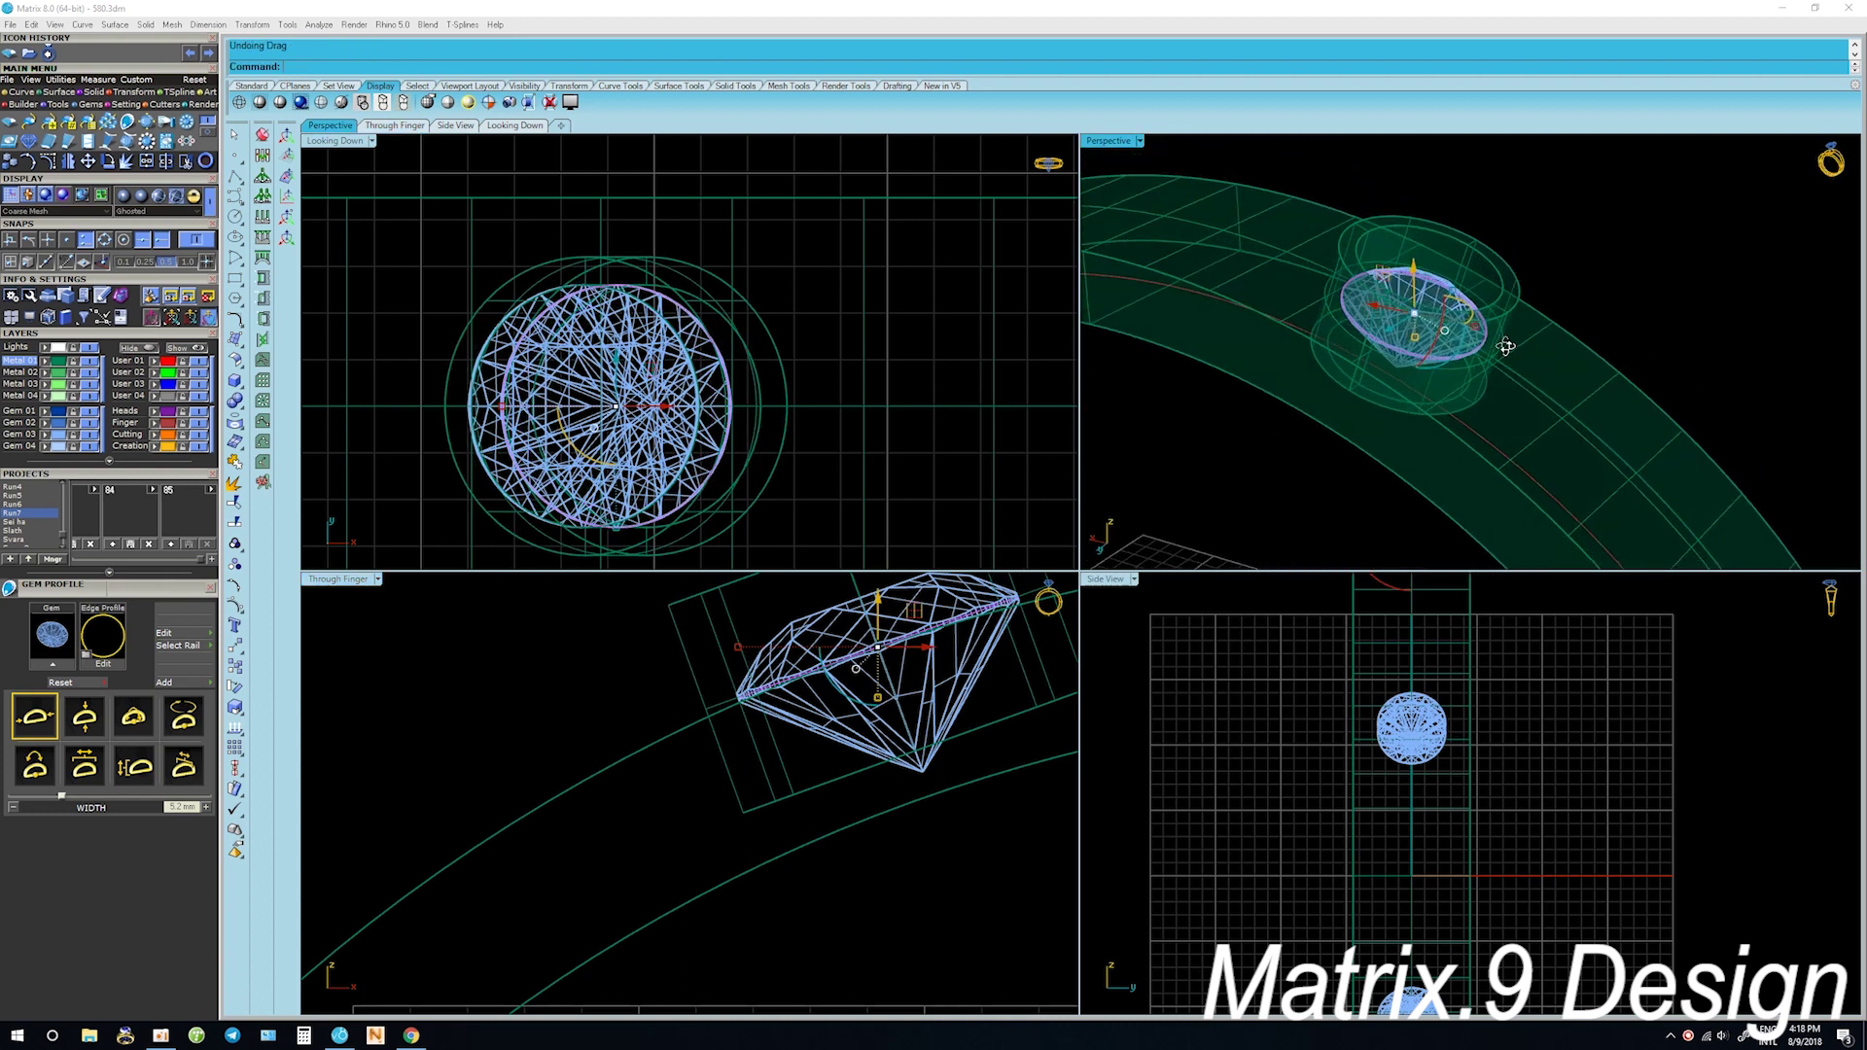
{"action": "left_click", "coordinate": [1483, 371]}
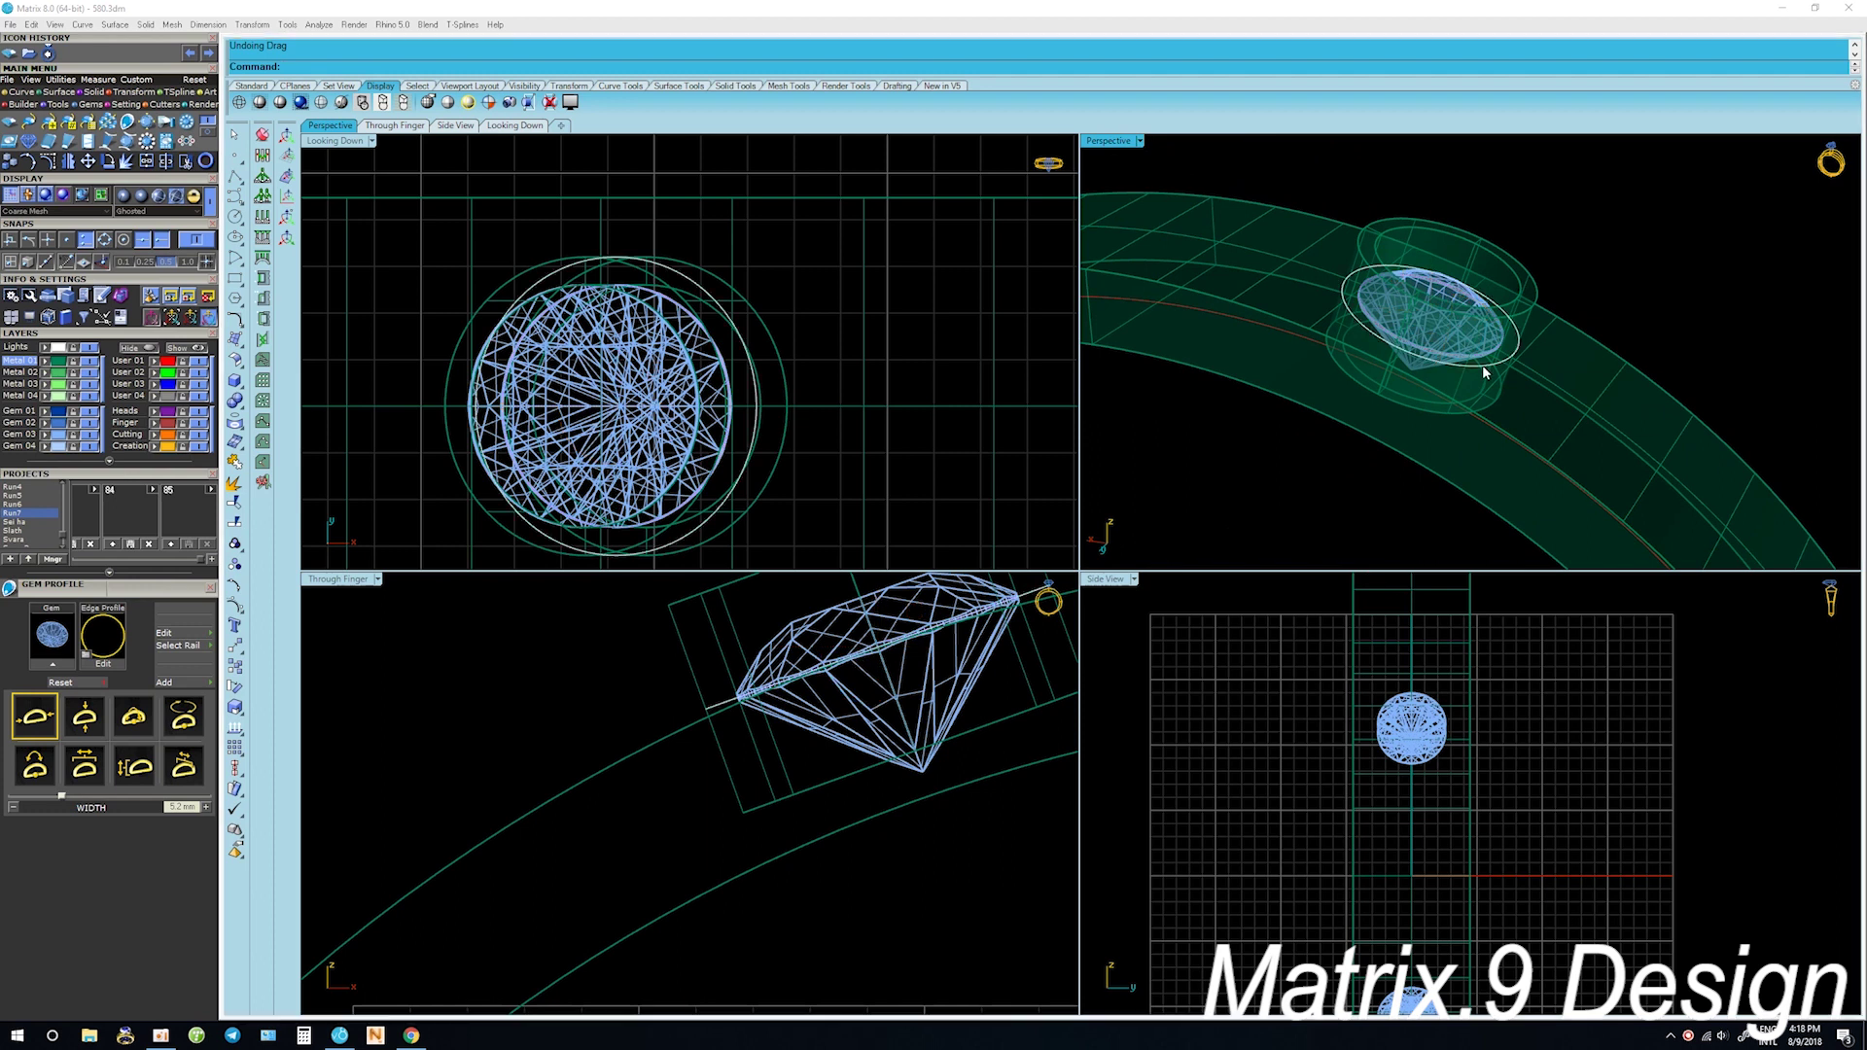
{"action": "left_click", "coordinate": [1556, 394]}
{"action": "left_click_drag", "start_coordinate": [1517, 329], "coordinate": [1521, 332]}
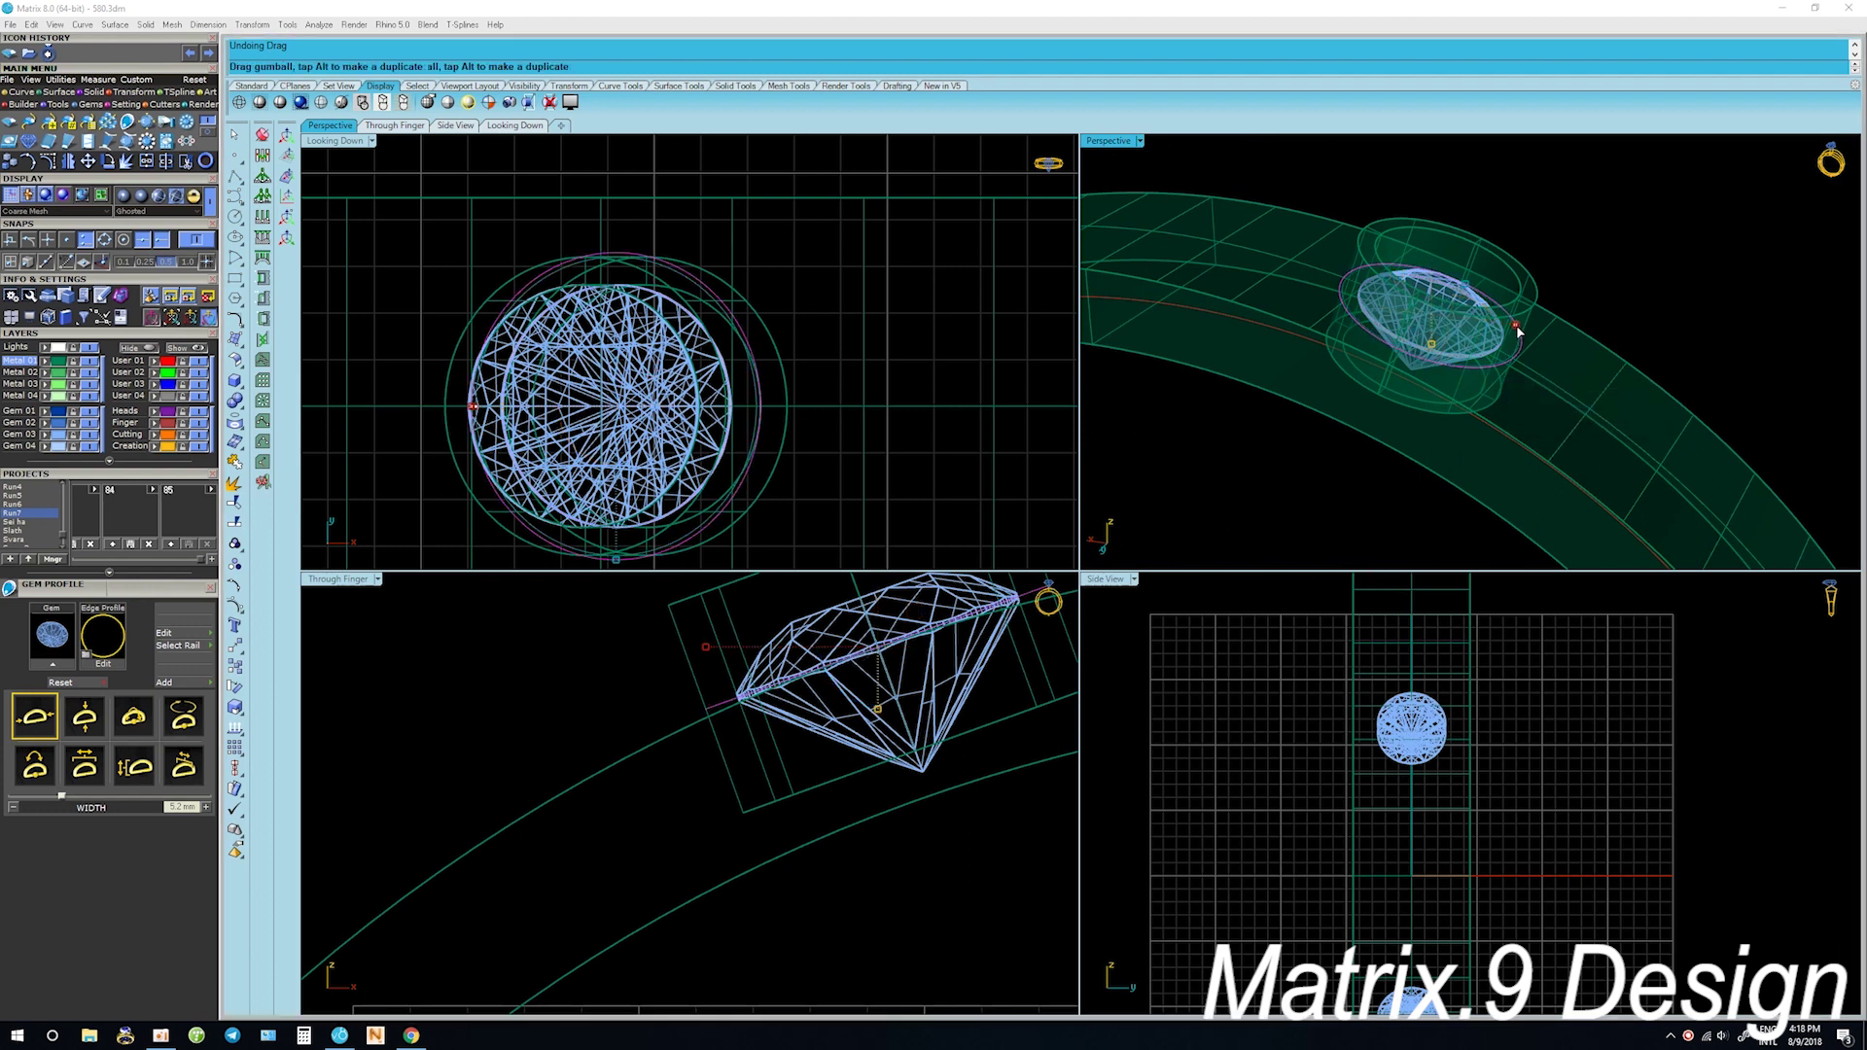
{"action": "left_click_drag", "start_coordinate": [1520, 332], "coordinate": [1638, 243]}
{"action": "scroll", "coordinate": [1455, 372], "scroll_direction": "up", "scroll_amount": 2}
{"action": "left_click", "coordinate": [1466, 365]}
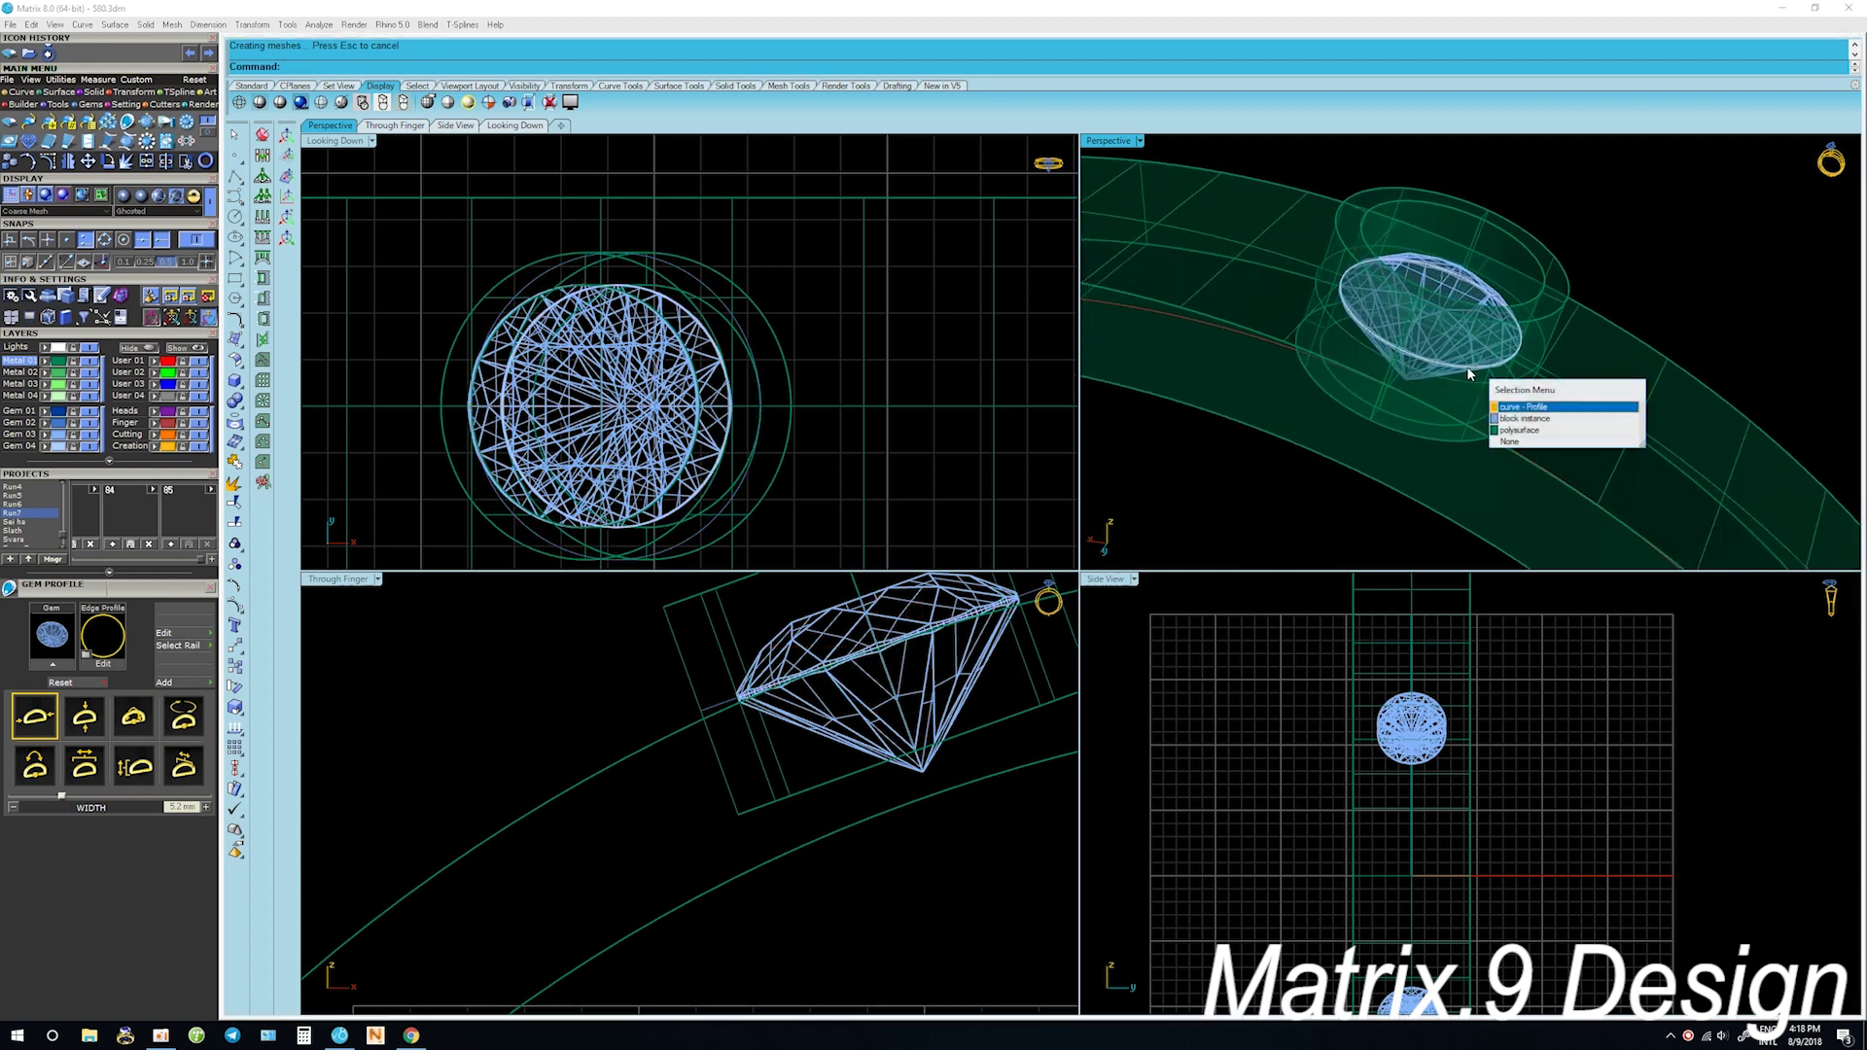
{"action": "left_click", "coordinate": [1510, 337]}
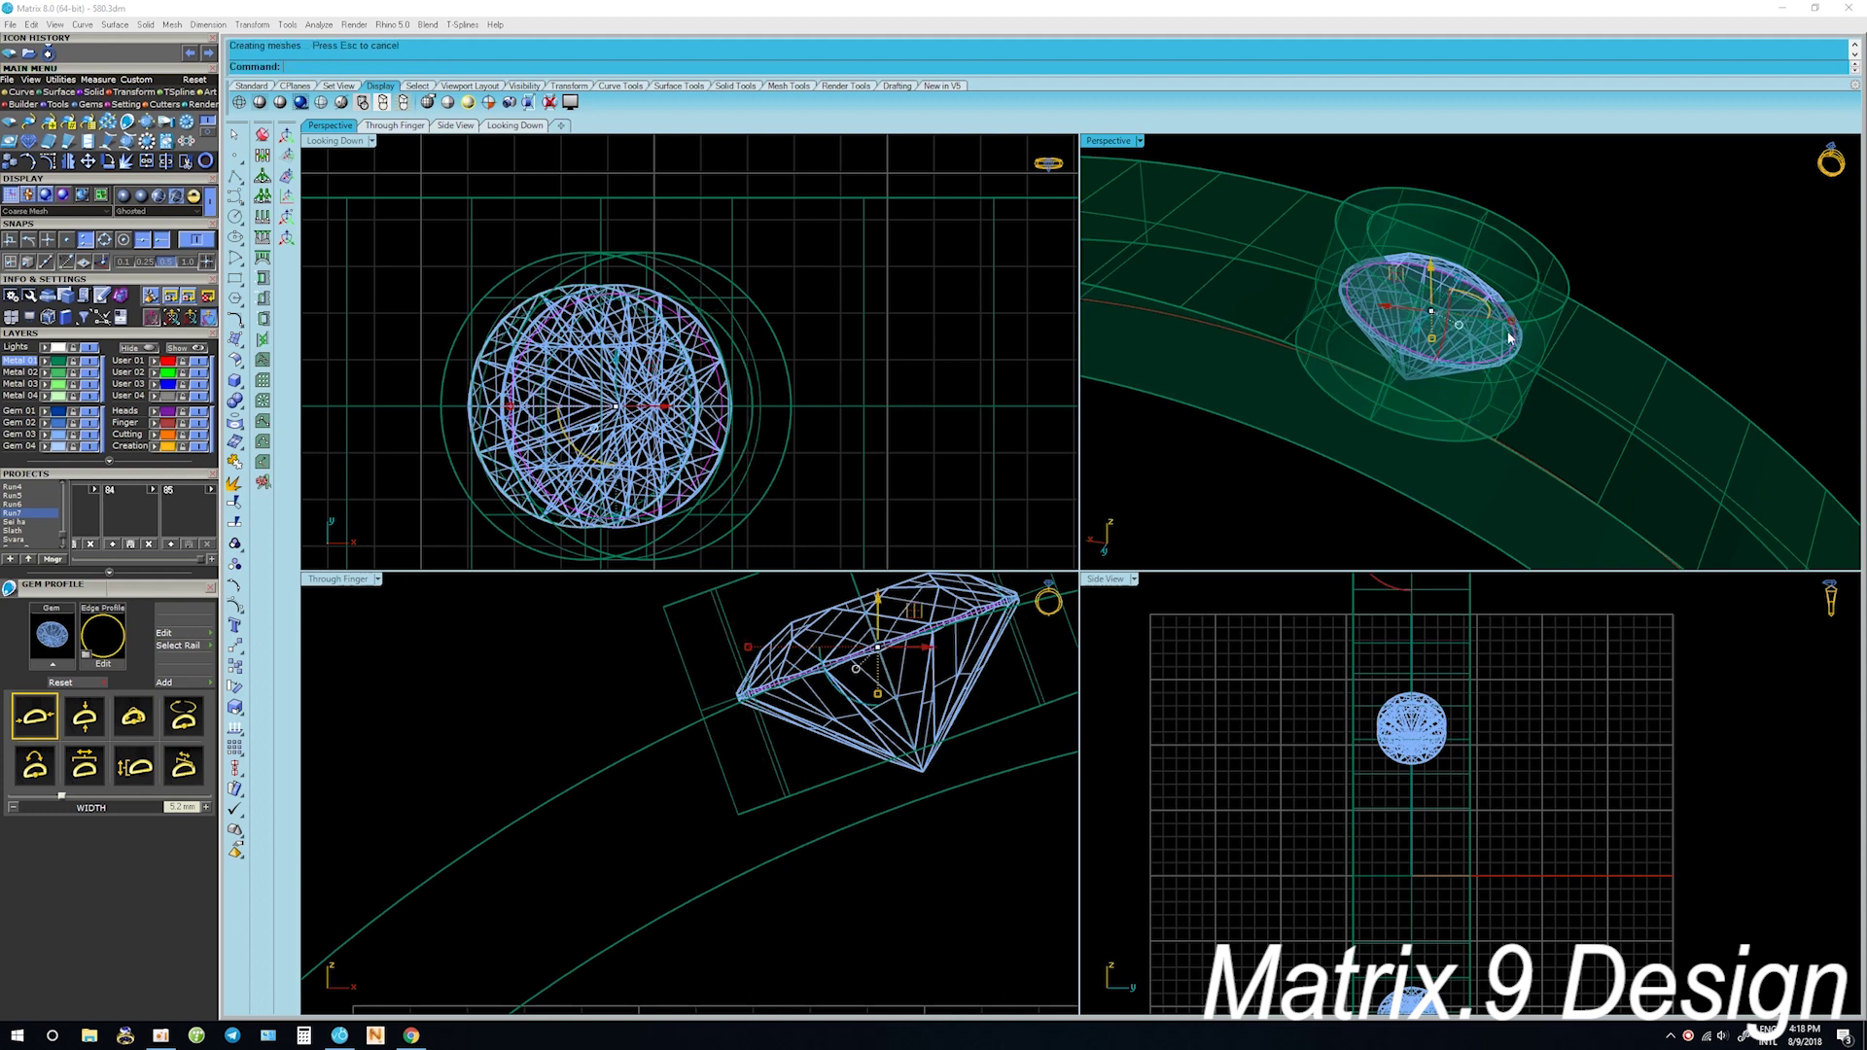
Deselect the gem and select the collar cylinder around it for one-axis resizing
{"action": "right_click_drag", "start_coordinate": [1499, 343], "coordinate": [1169, 691]}
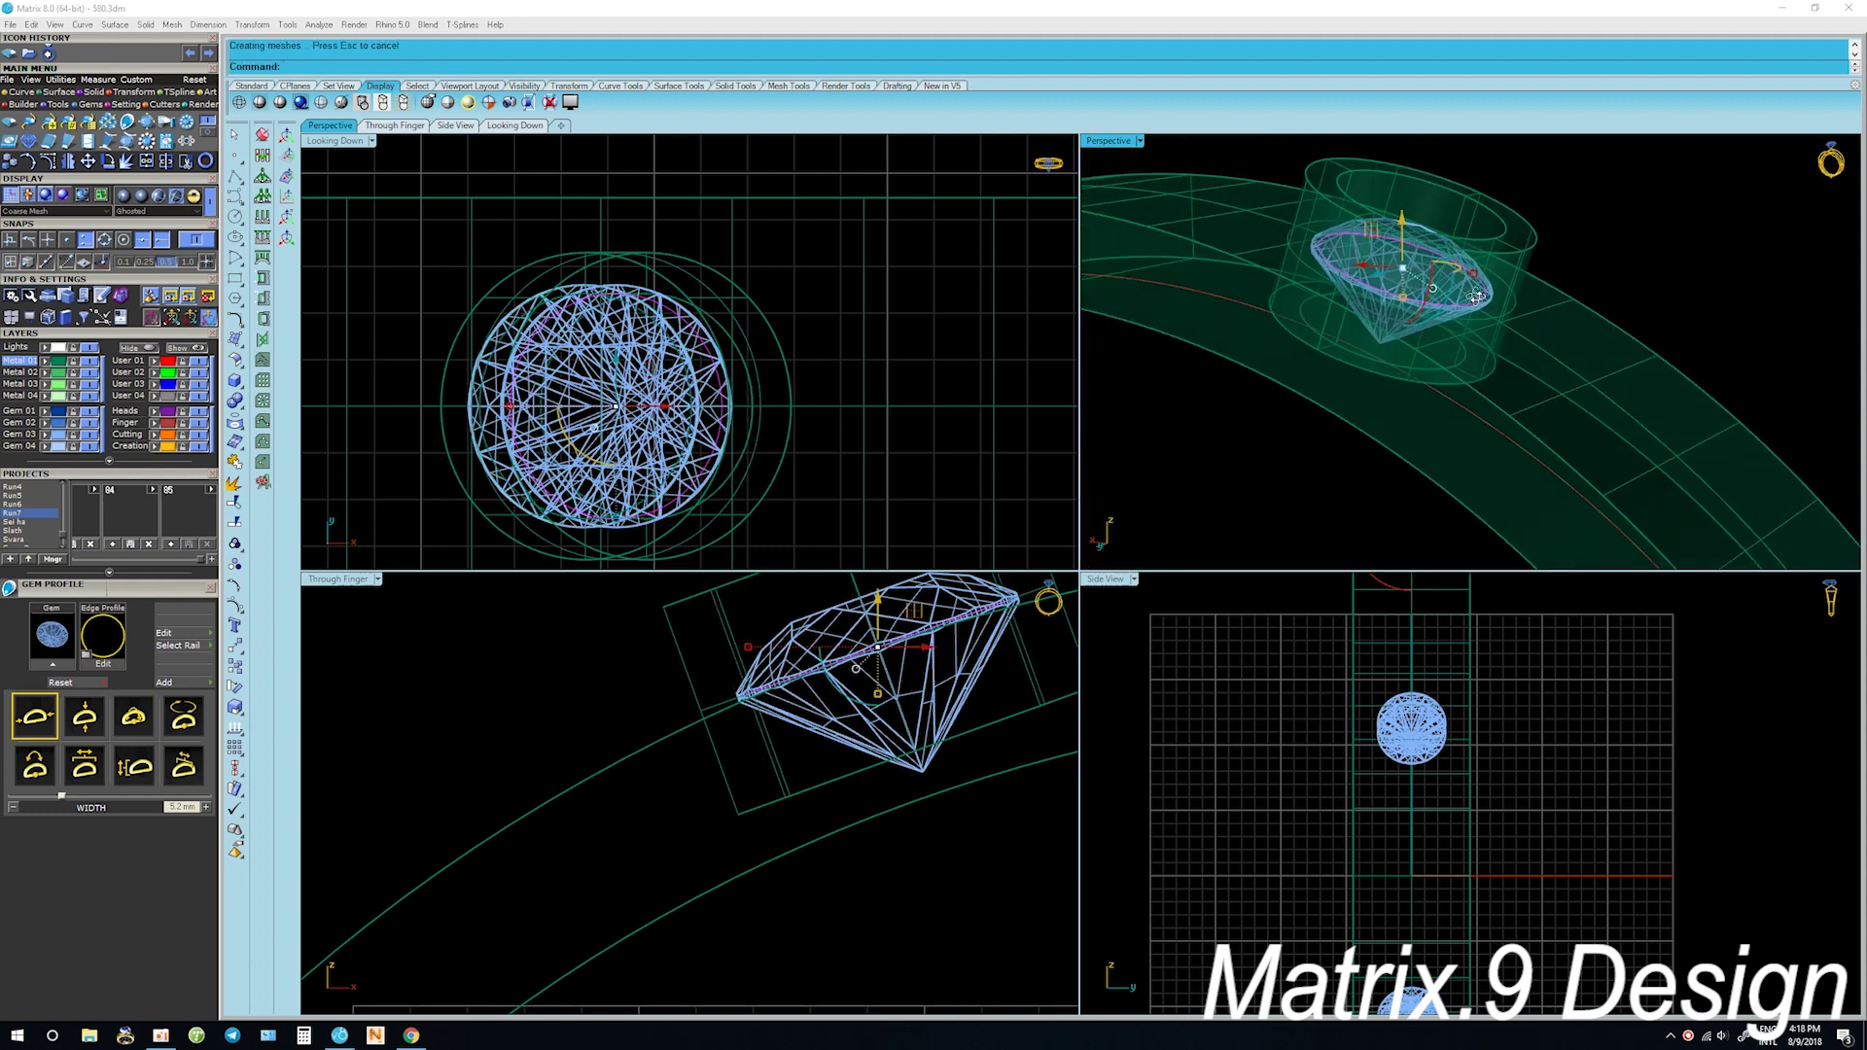
{"action": "scroll", "coordinate": [876, 807], "scroll_direction": "down", "scroll_amount": 2}
{"action": "scroll", "coordinate": [906, 833], "scroll_direction": "down", "scroll_amount": 1}
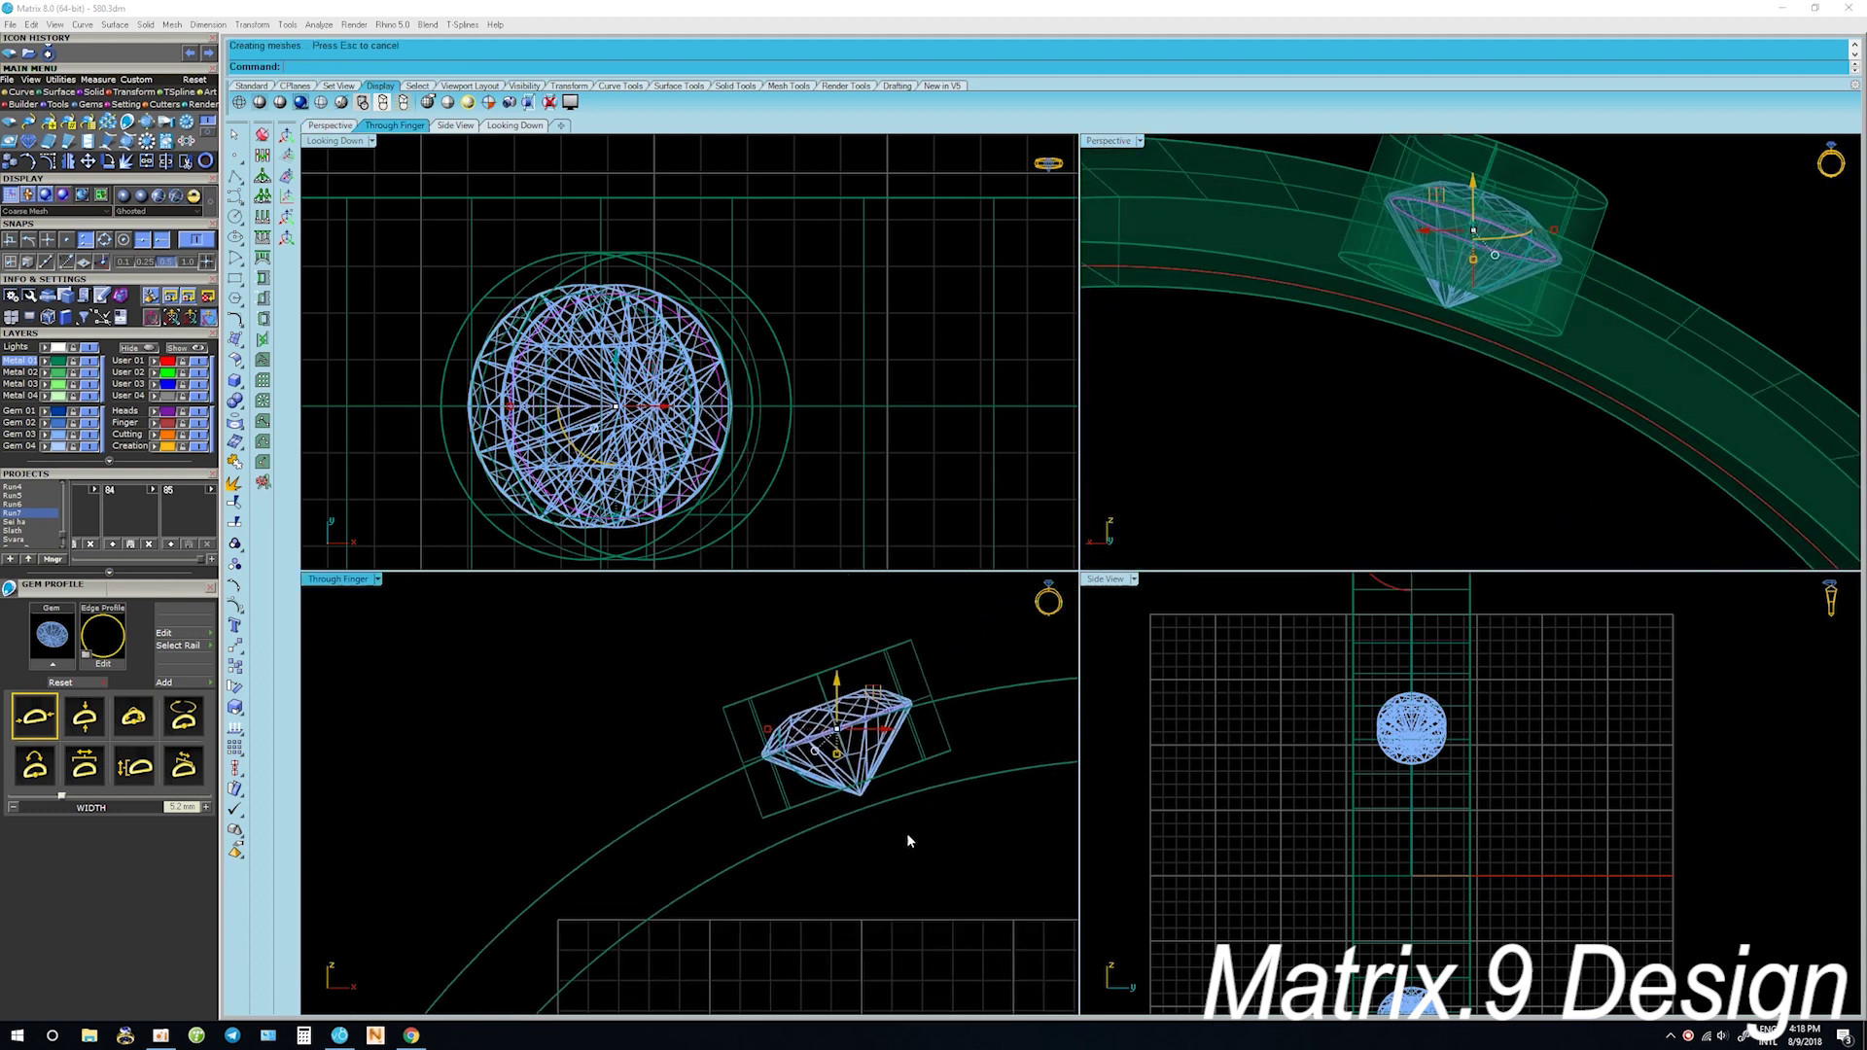
{"action": "left_click", "coordinate": [931, 850]}
{"action": "left_click", "coordinate": [933, 761]}
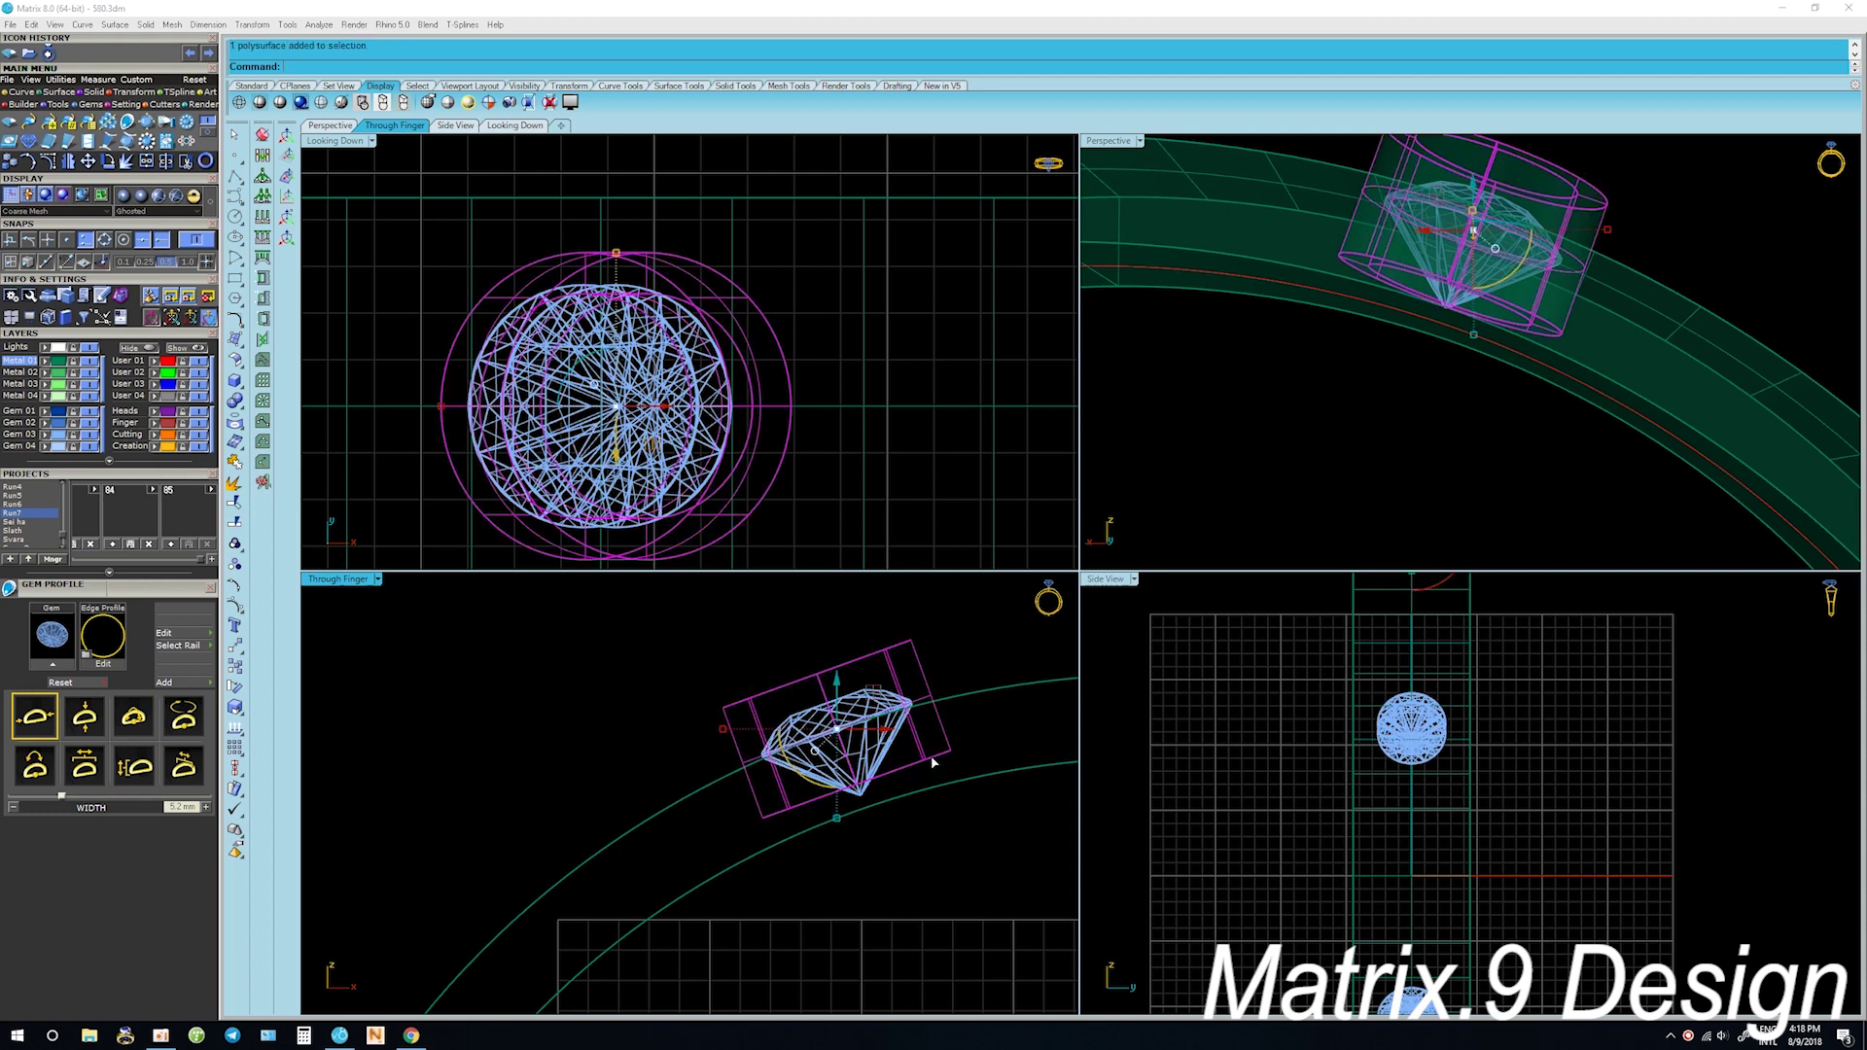
{"action": "scroll", "coordinate": [871, 823], "scroll_direction": "down", "scroll_amount": 1}
{"action": "scroll", "coordinate": [871, 823], "scroll_direction": "down", "scroll_amount": 1}
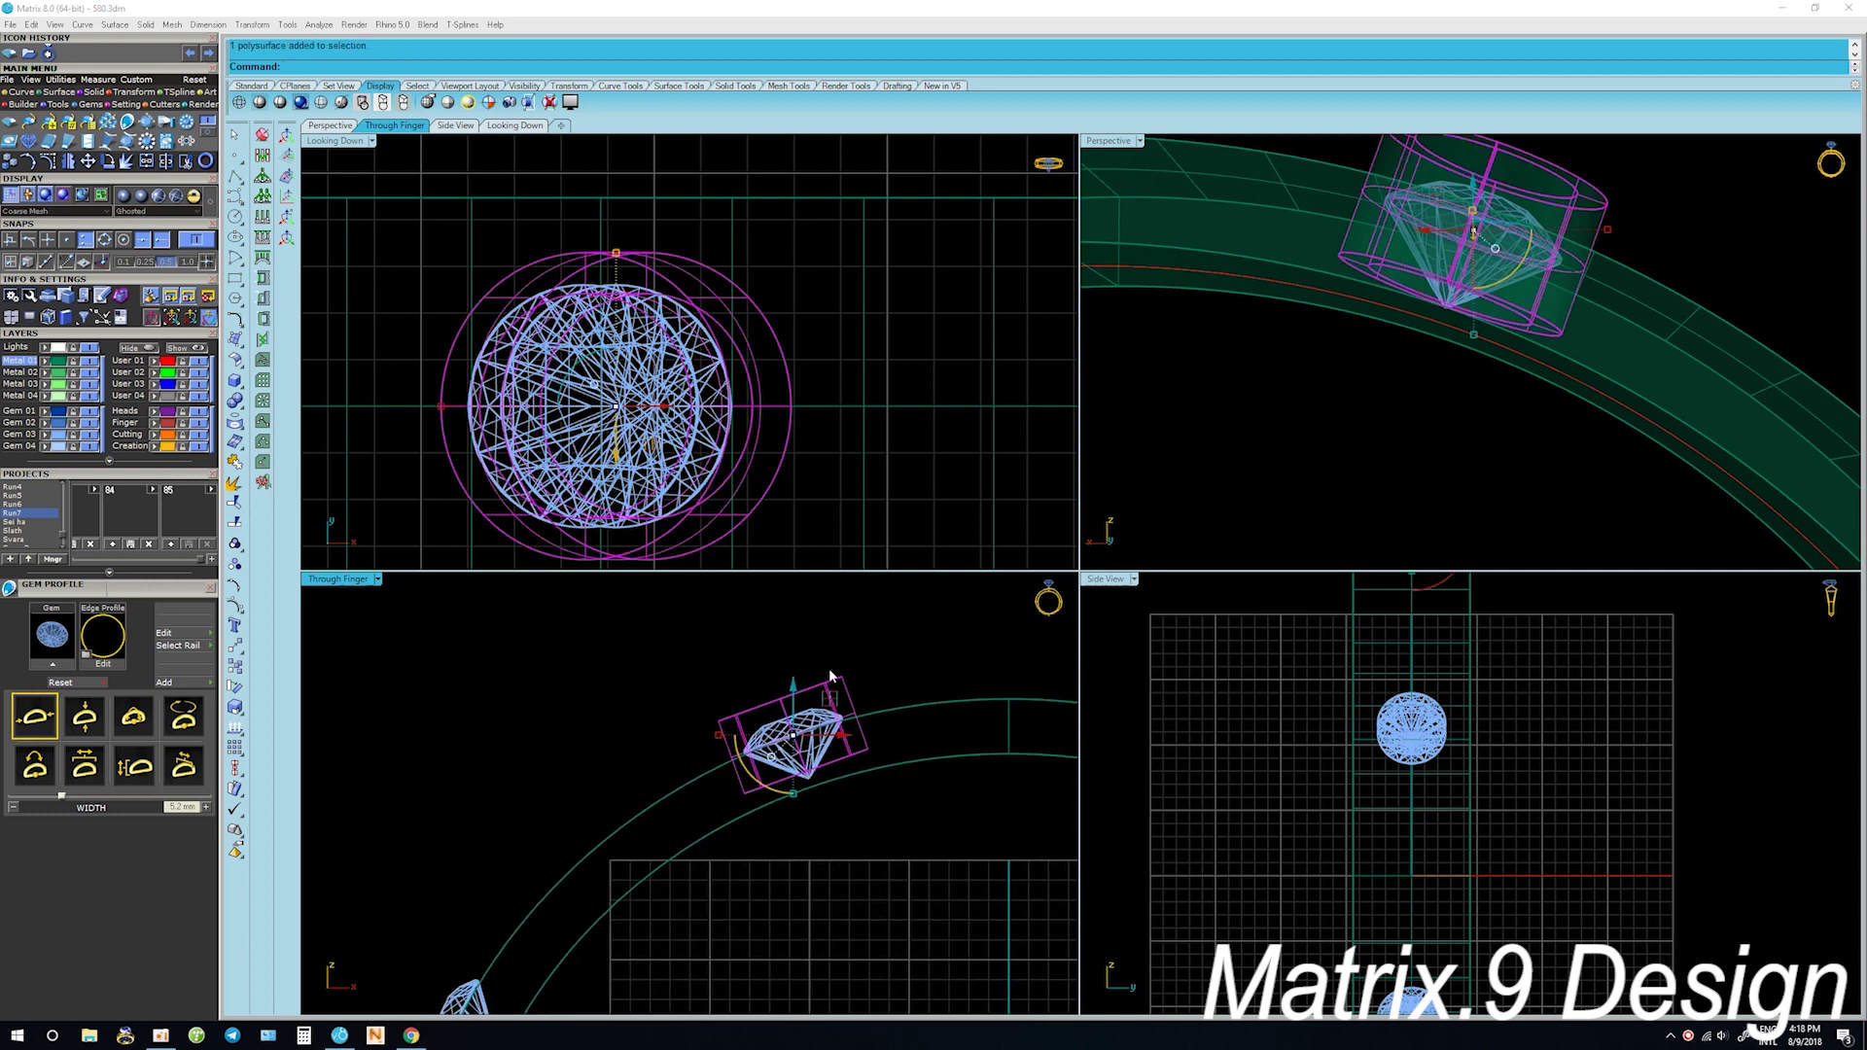
{"action": "left_click", "coordinate": [109, 92]}
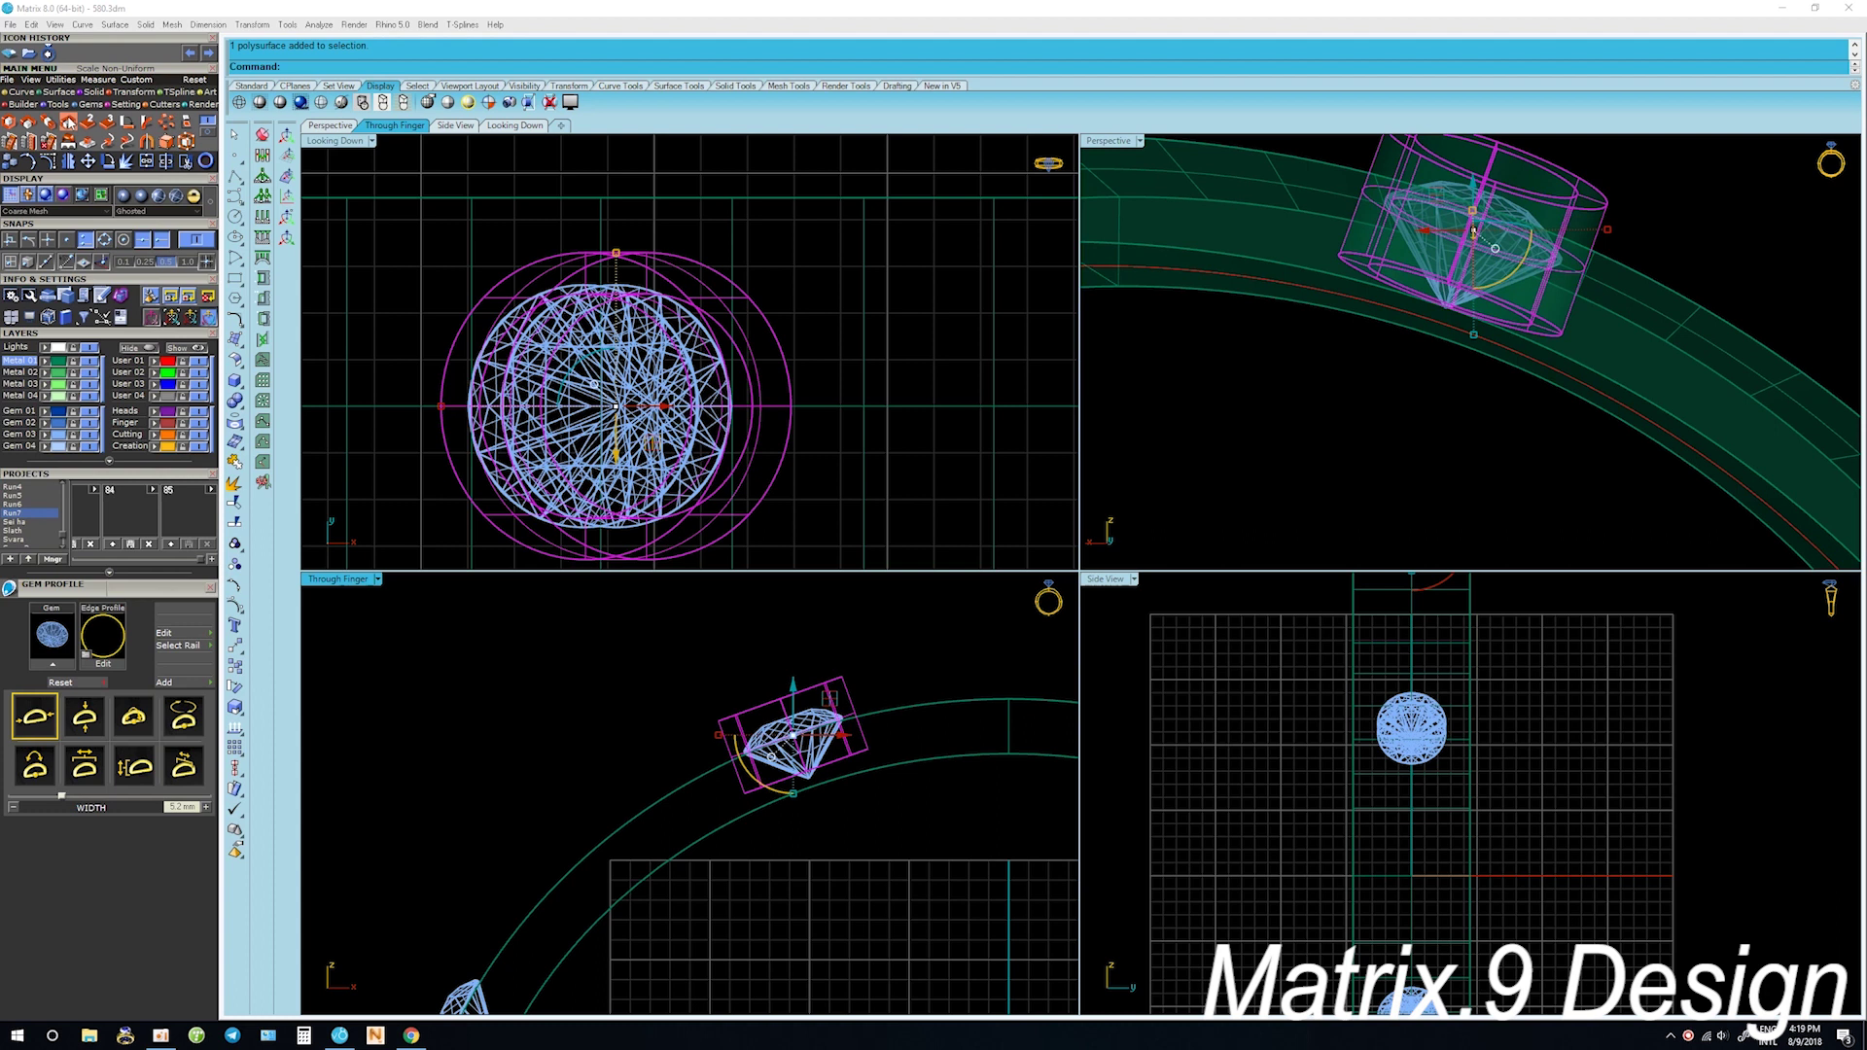
{"action": "left_click", "coordinate": [49, 122]}
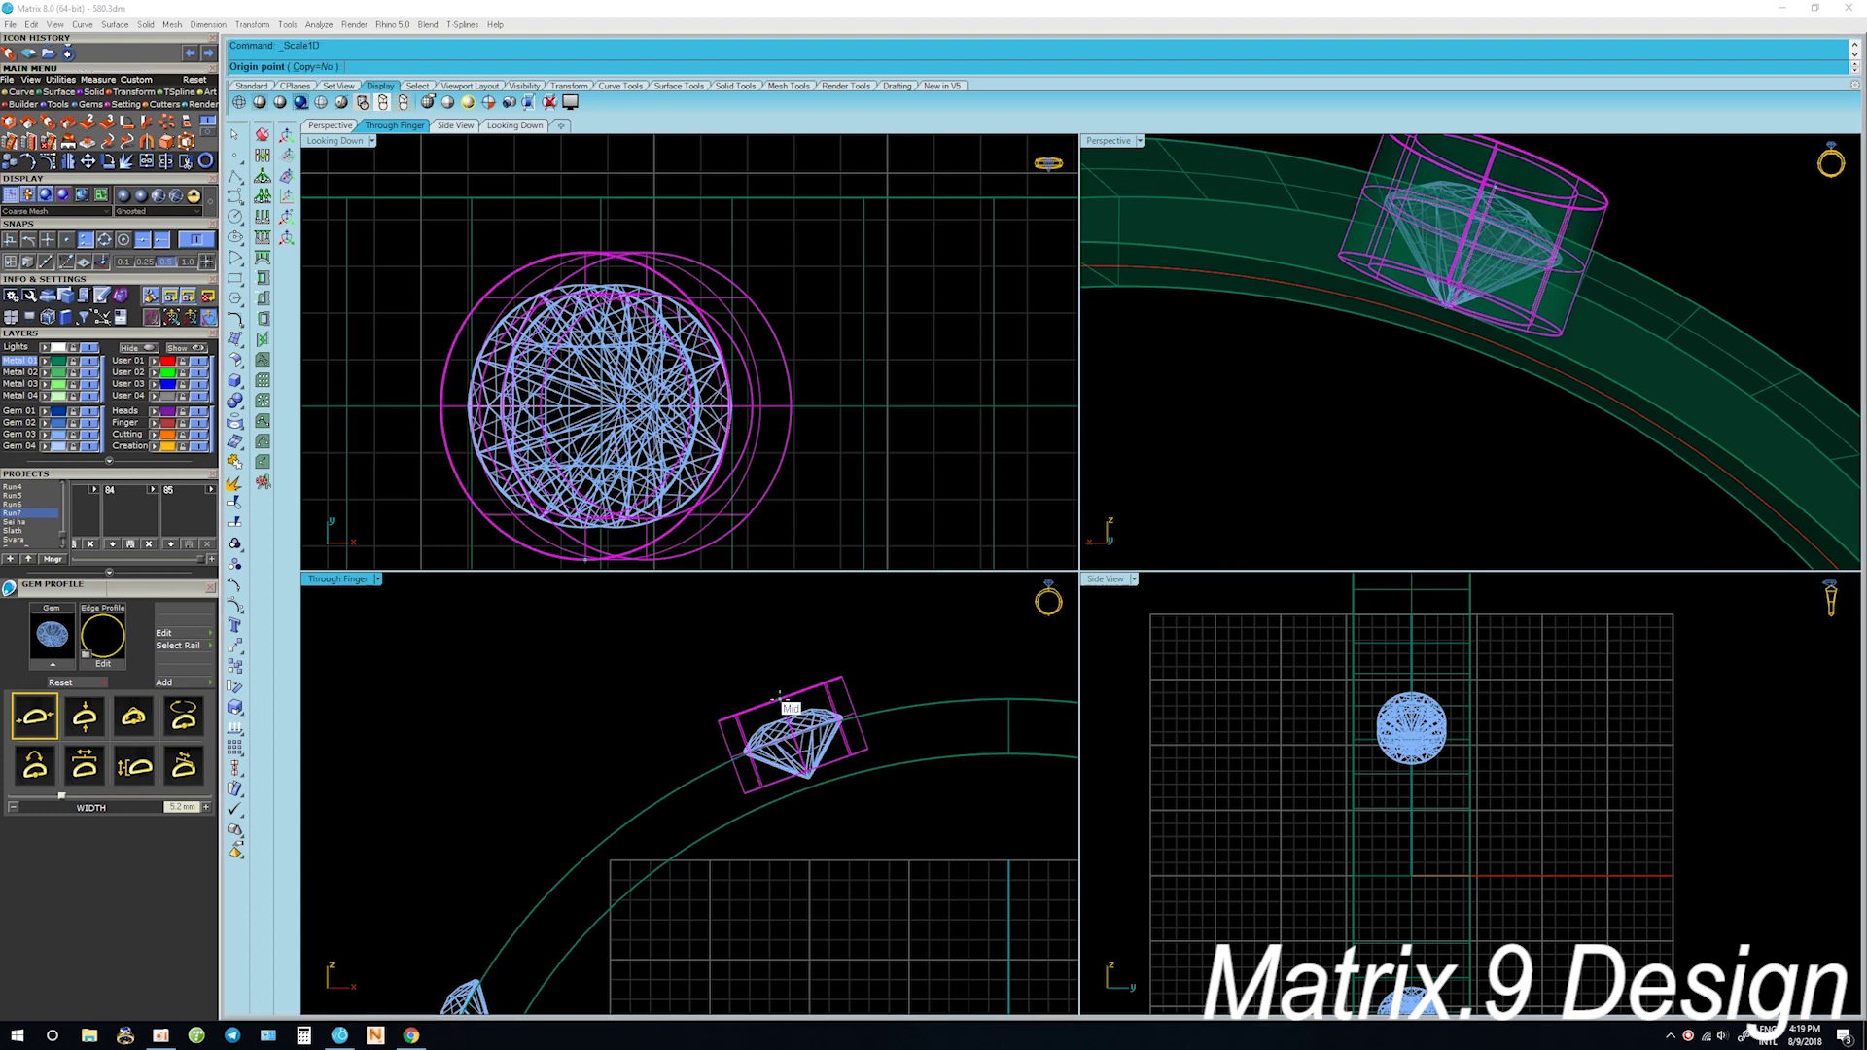
Scale the collar cylinder along one axis from its end point using snapped reference points
{"action": "left_click", "coordinate": [815, 773]}
{"action": "right_click", "coordinate": [815, 774]}
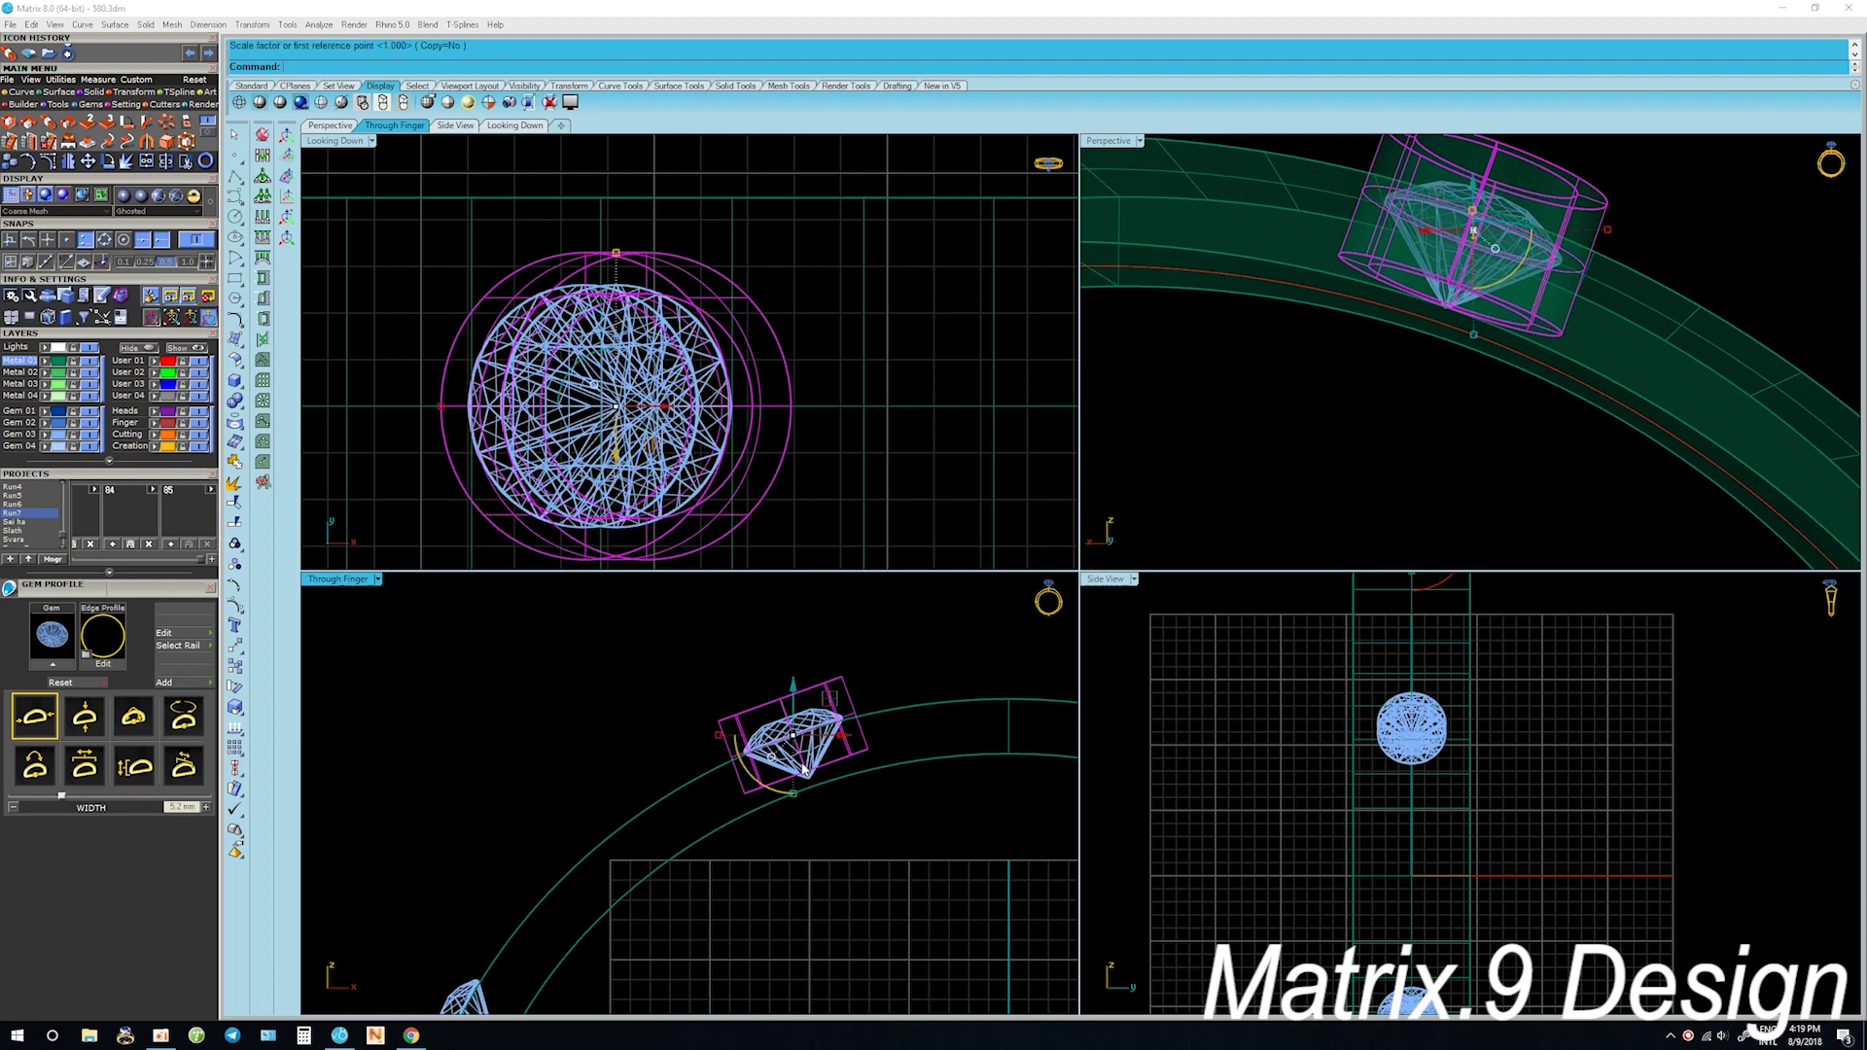
{"action": "left_click", "coordinate": [807, 774]}
{"action": "left_click", "coordinate": [780, 698]}
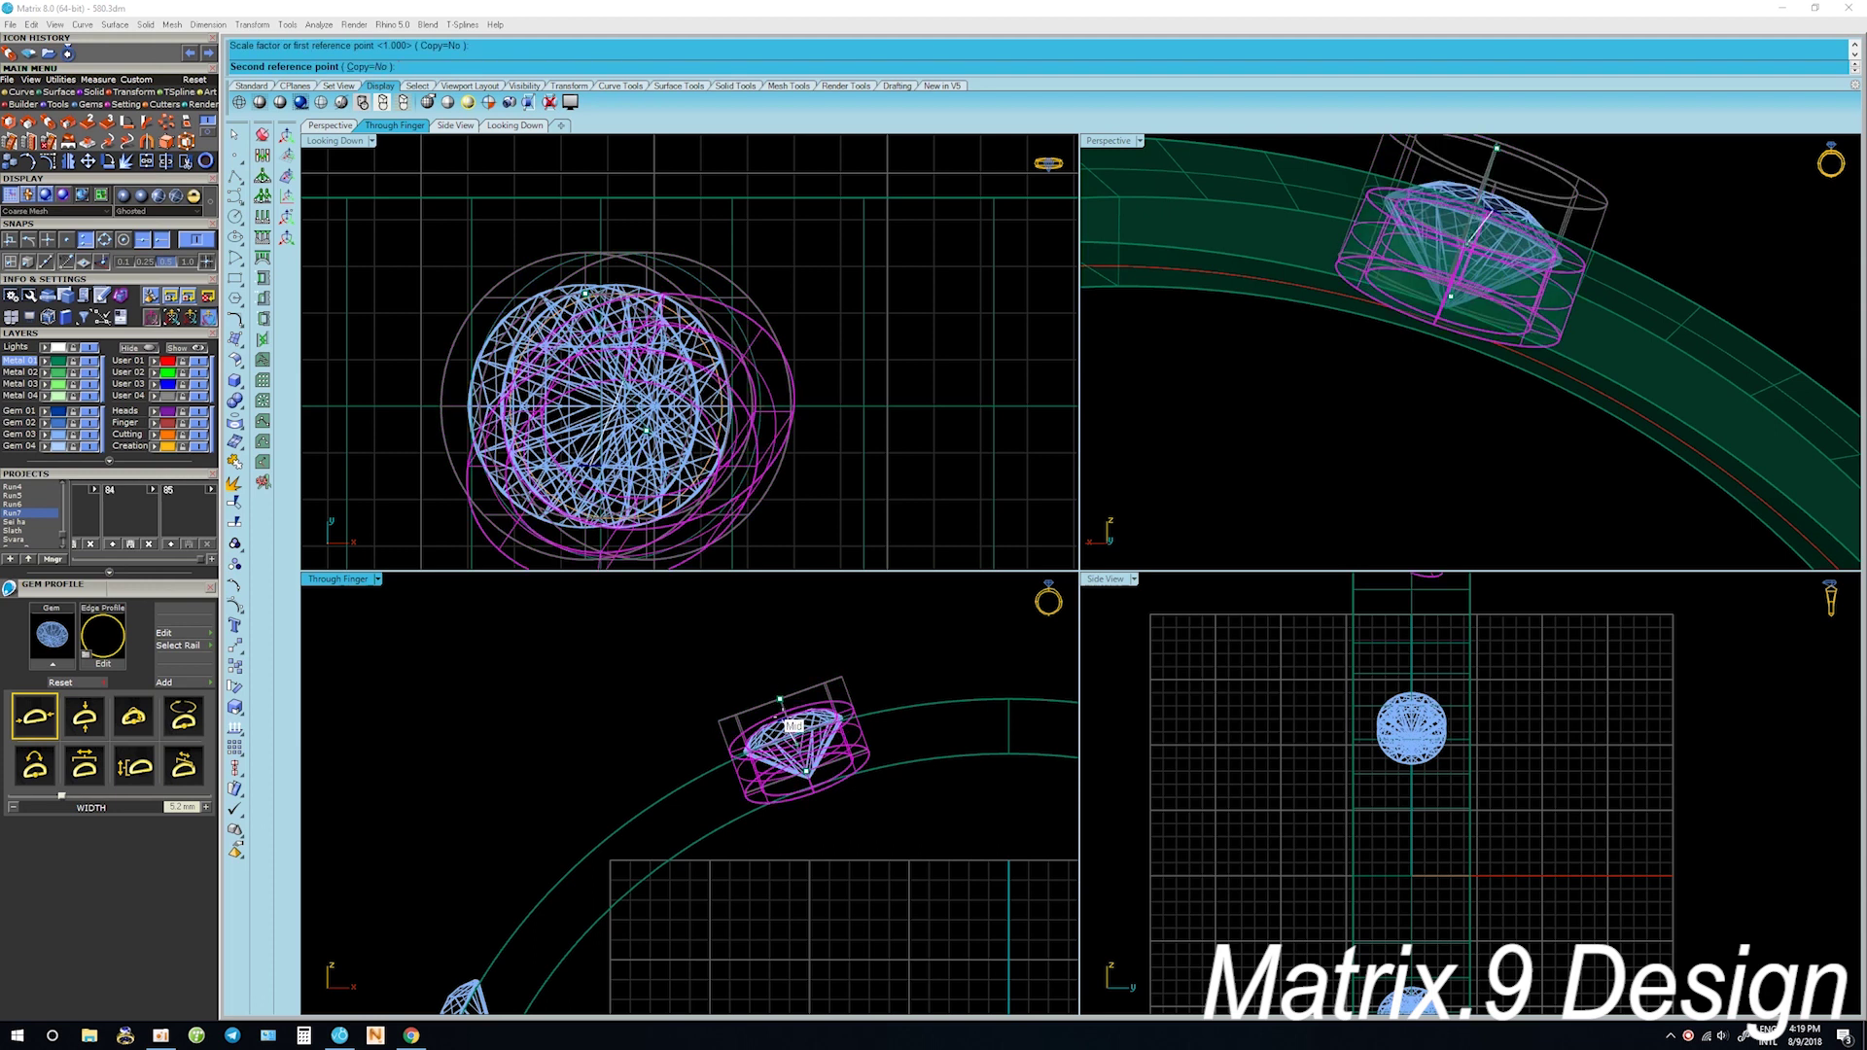
{"action": "left_click", "coordinate": [793, 726]}
With object snaps off, repeat the one-axis scale to enlarge the collar, then clear the selection
{"action": "left_click", "coordinate": [202, 244]}
{"action": "key", "text": "Return"}
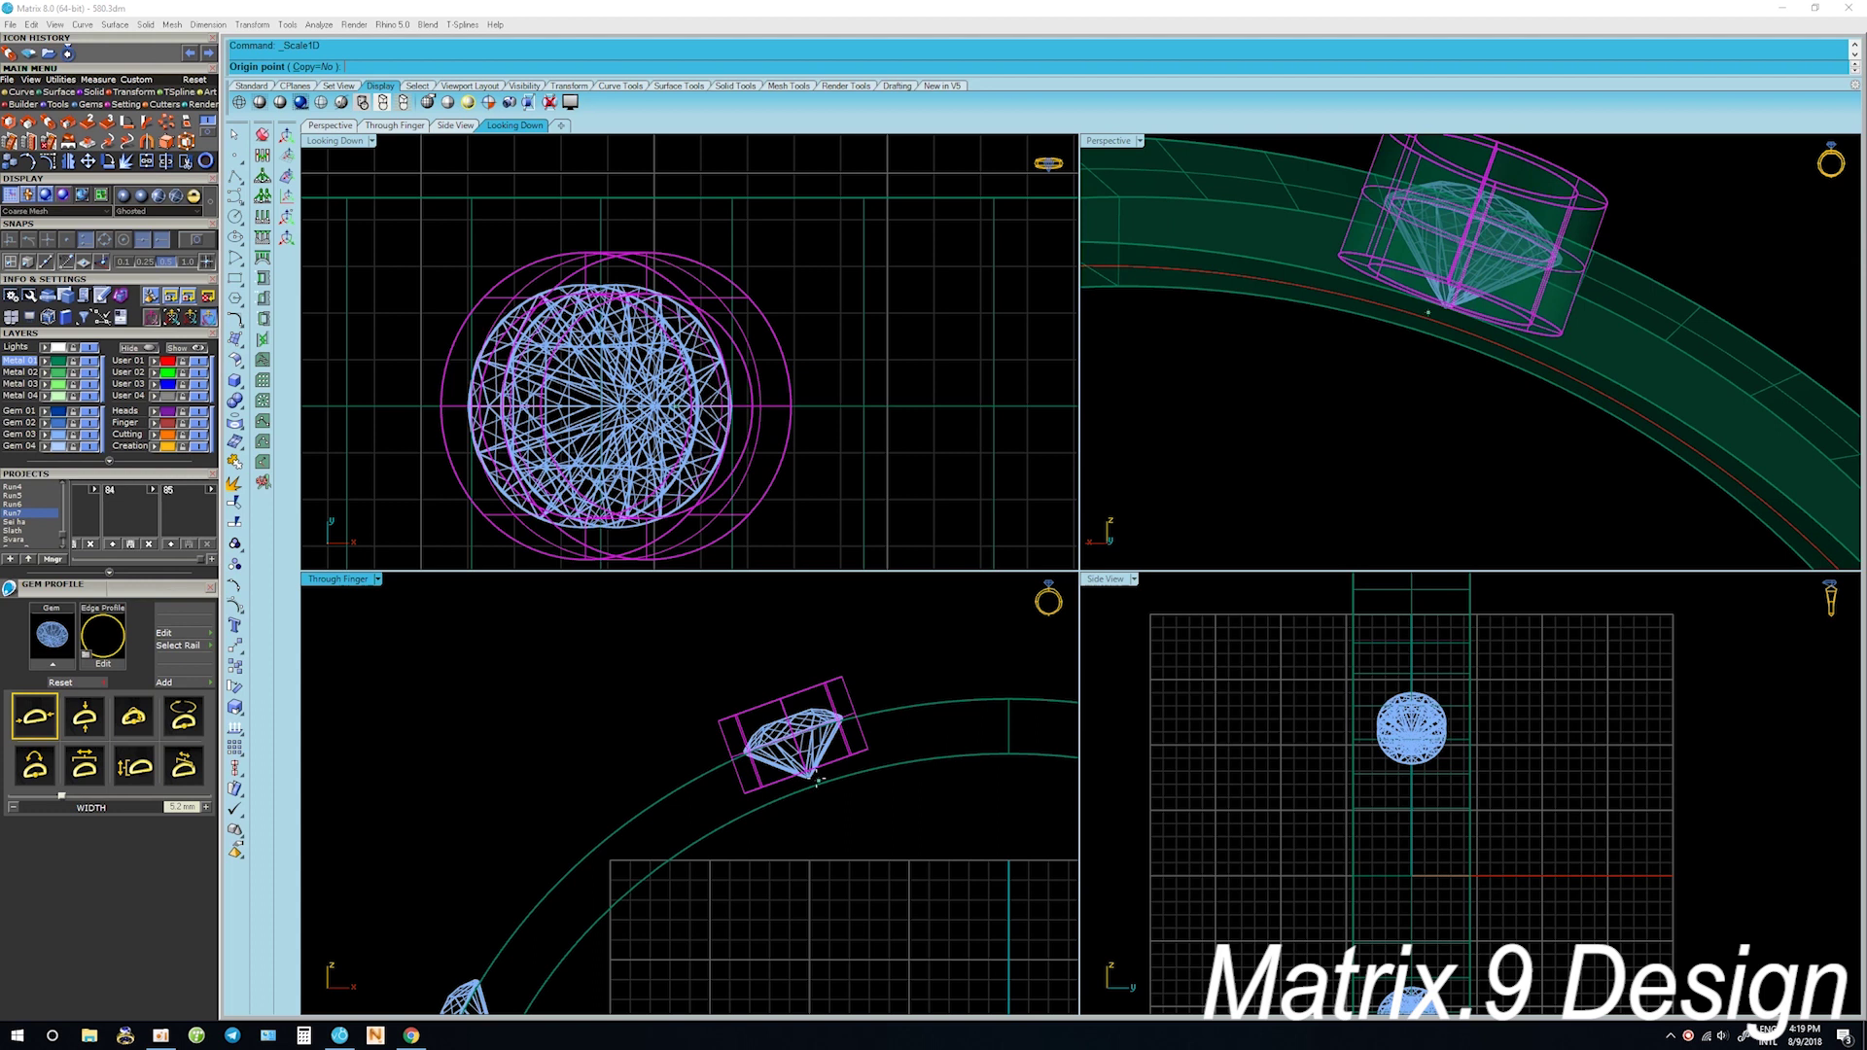
{"action": "left_click", "coordinate": [815, 778]}
{"action": "left_click", "coordinate": [765, 662]}
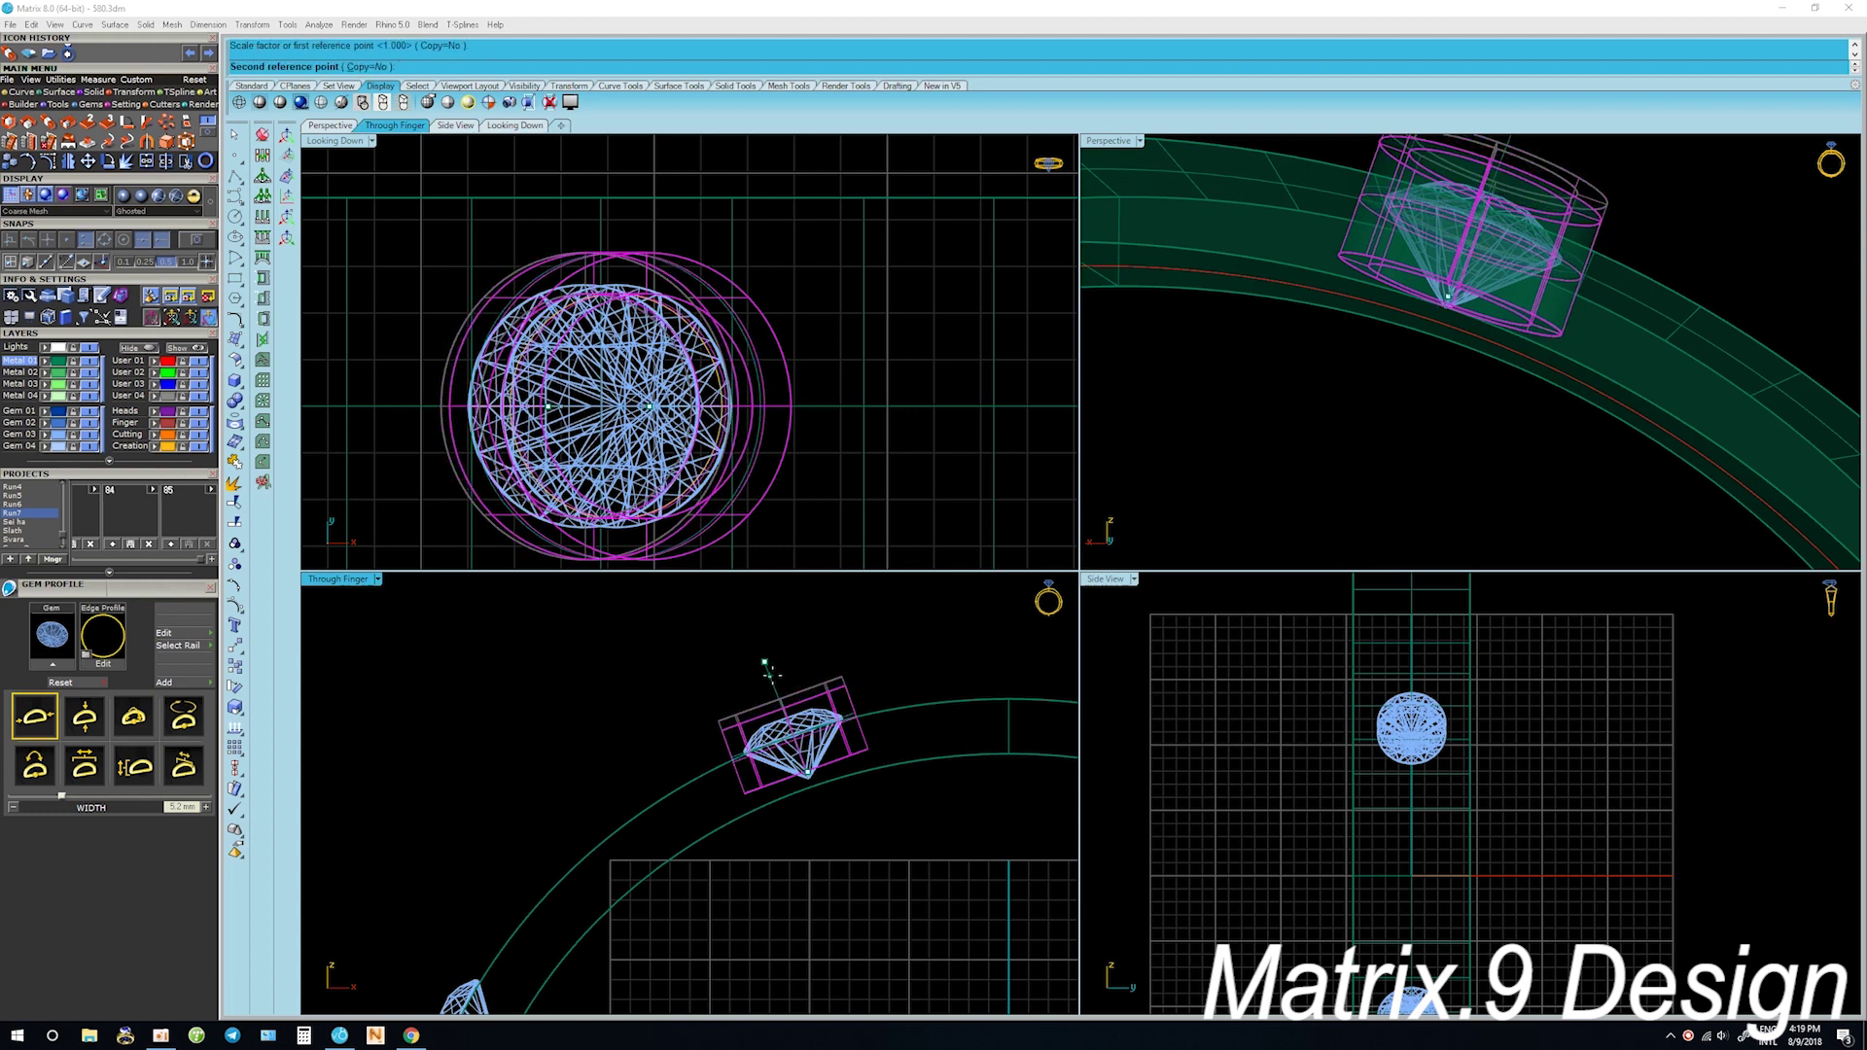
{"action": "left_click", "coordinate": [771, 686]}
{"action": "mouse_move", "coordinate": [1299, 451]}
{"action": "right_mouse_down"}
{"action": "mouse_move", "coordinate": [1389, 433]}
{"action": "mouse_move", "coordinate": [1241, 597]}
{"action": "right_mouse_up"}
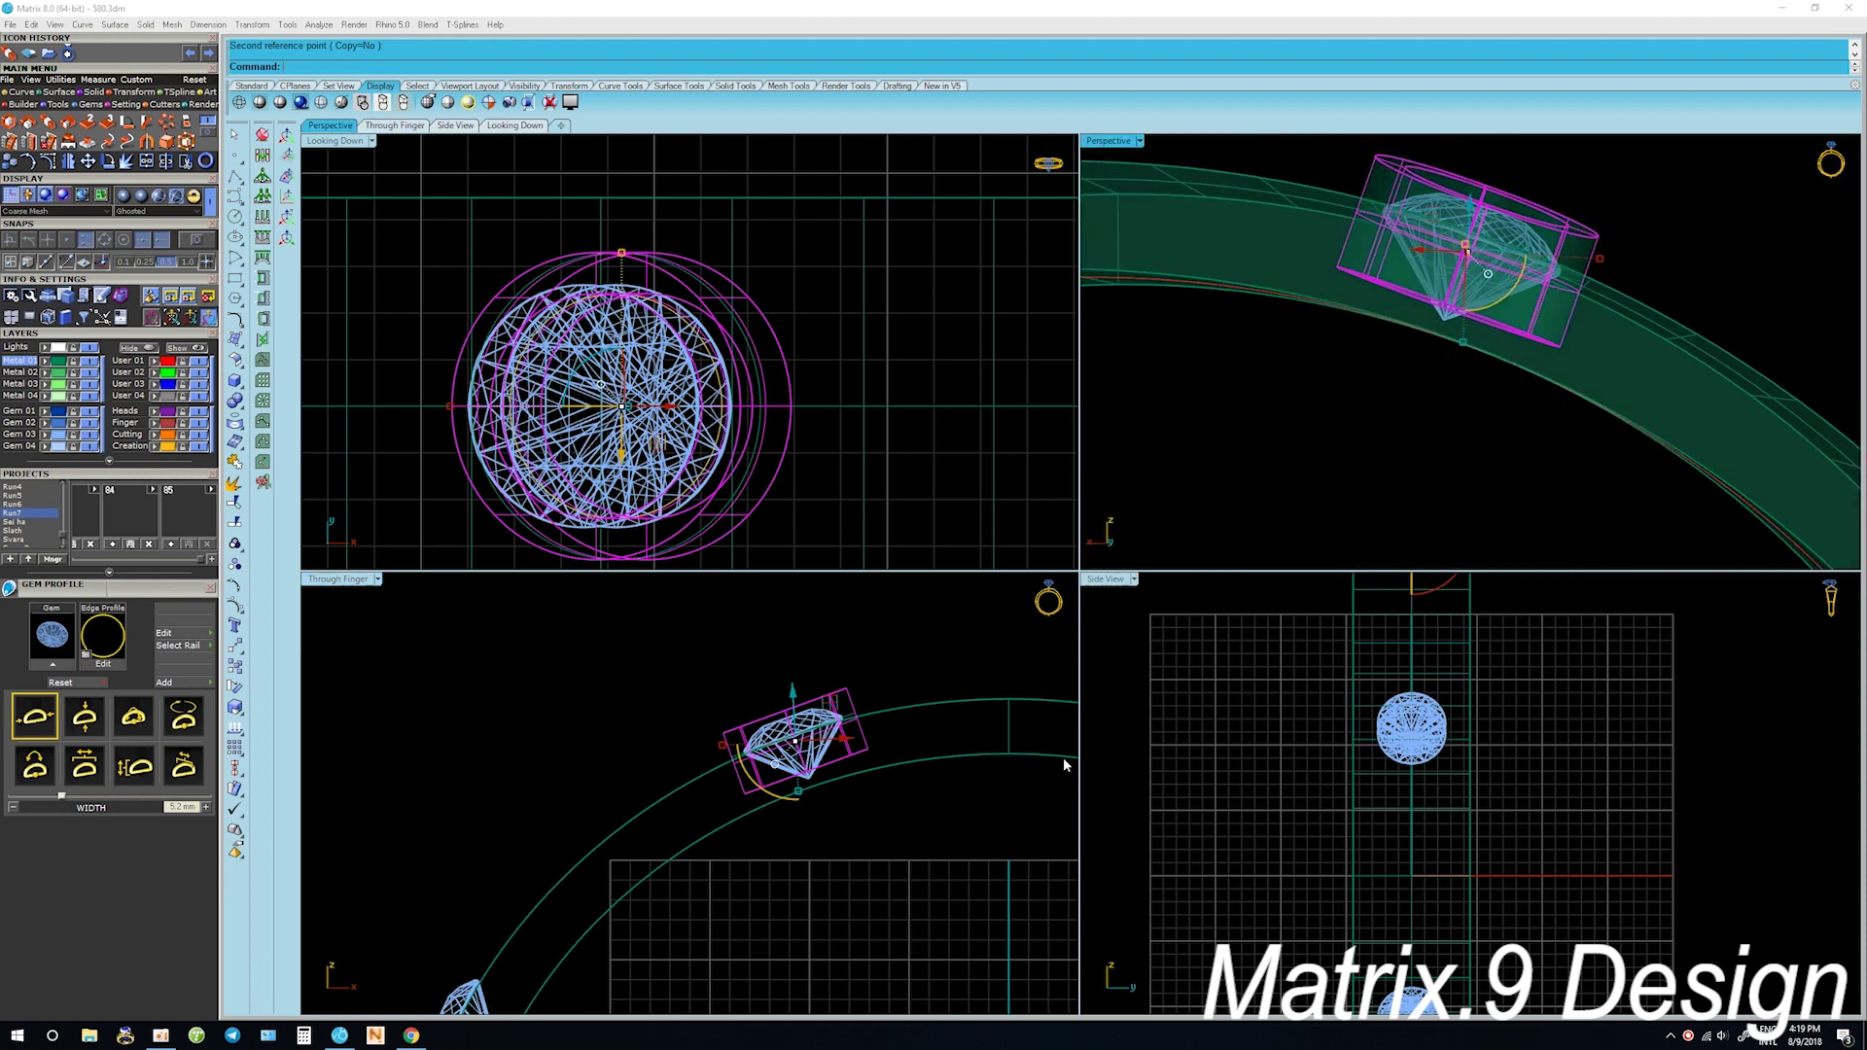
{"action": "right_click_drag", "start_coordinate": [860, 778], "coordinate": [860, 843]}
{"action": "key", "text": "Escape"}
{"action": "right_click_drag", "start_coordinate": [1549, 297], "coordinate": [1436, 299]}
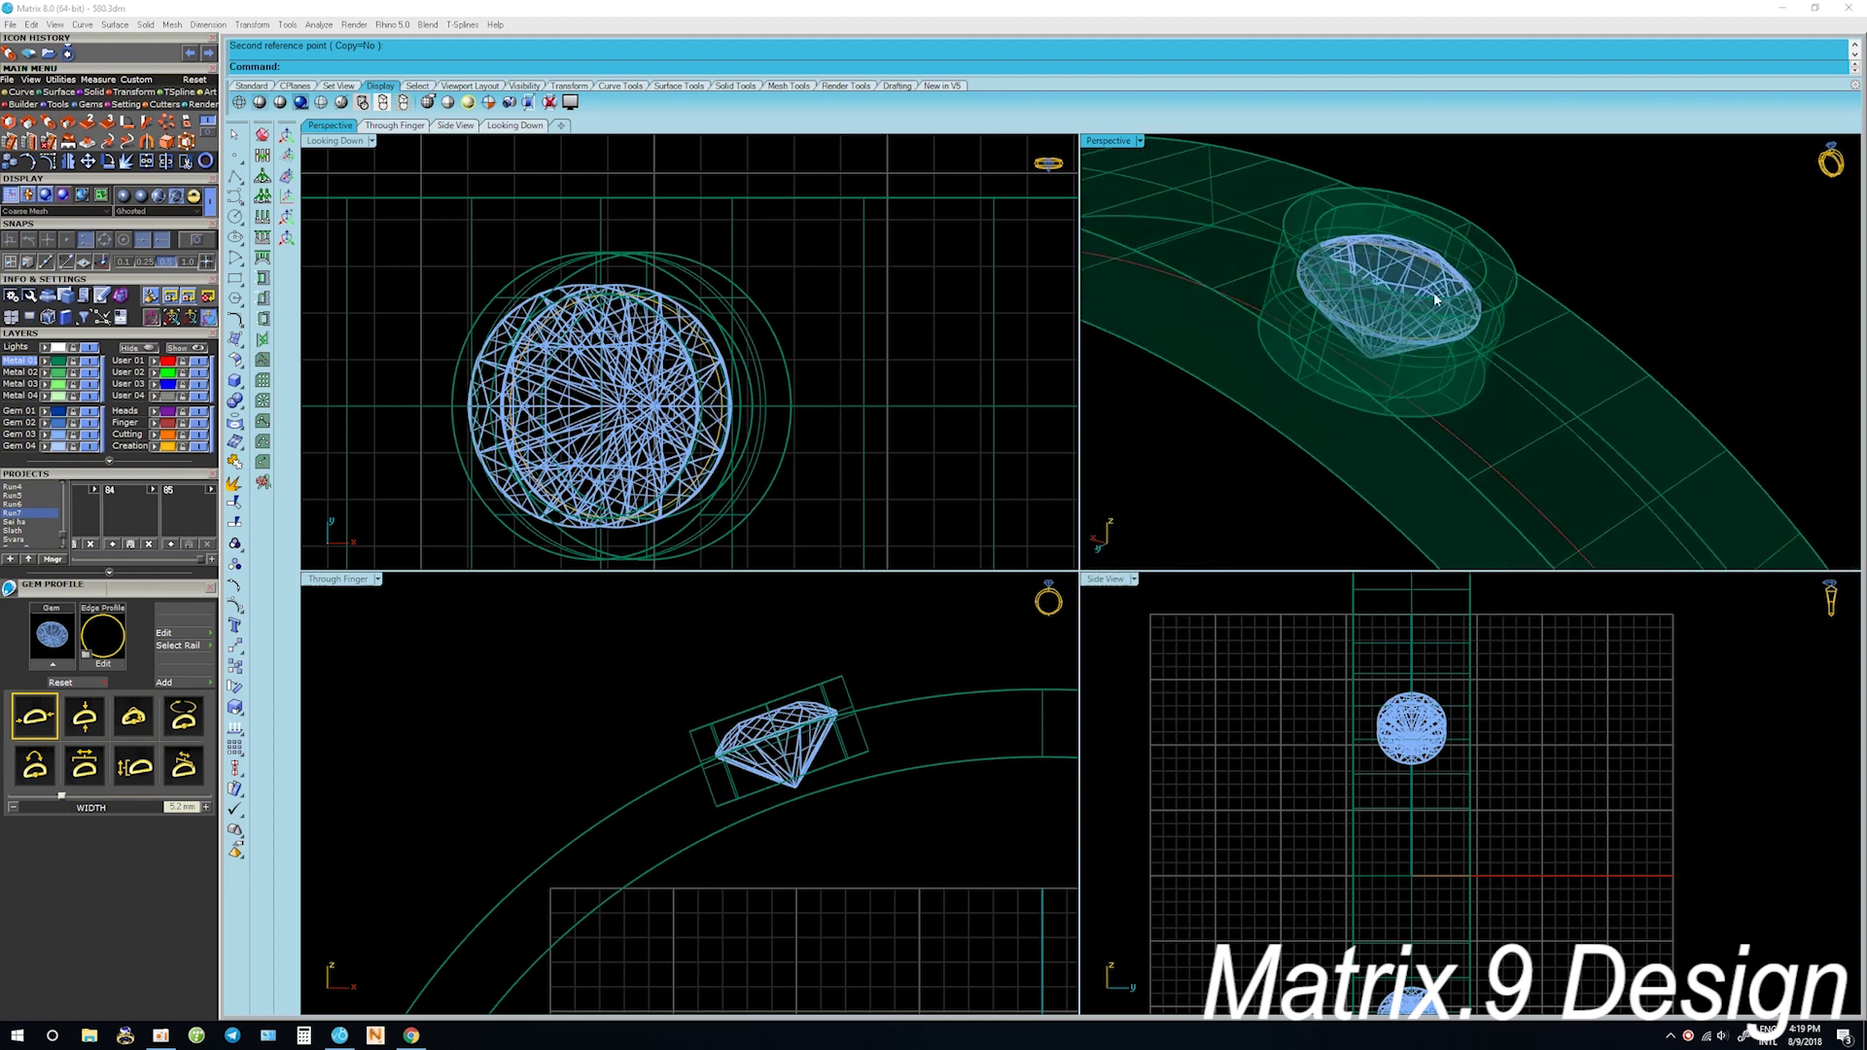
{"action": "left_click", "coordinate": [1142, 143]}
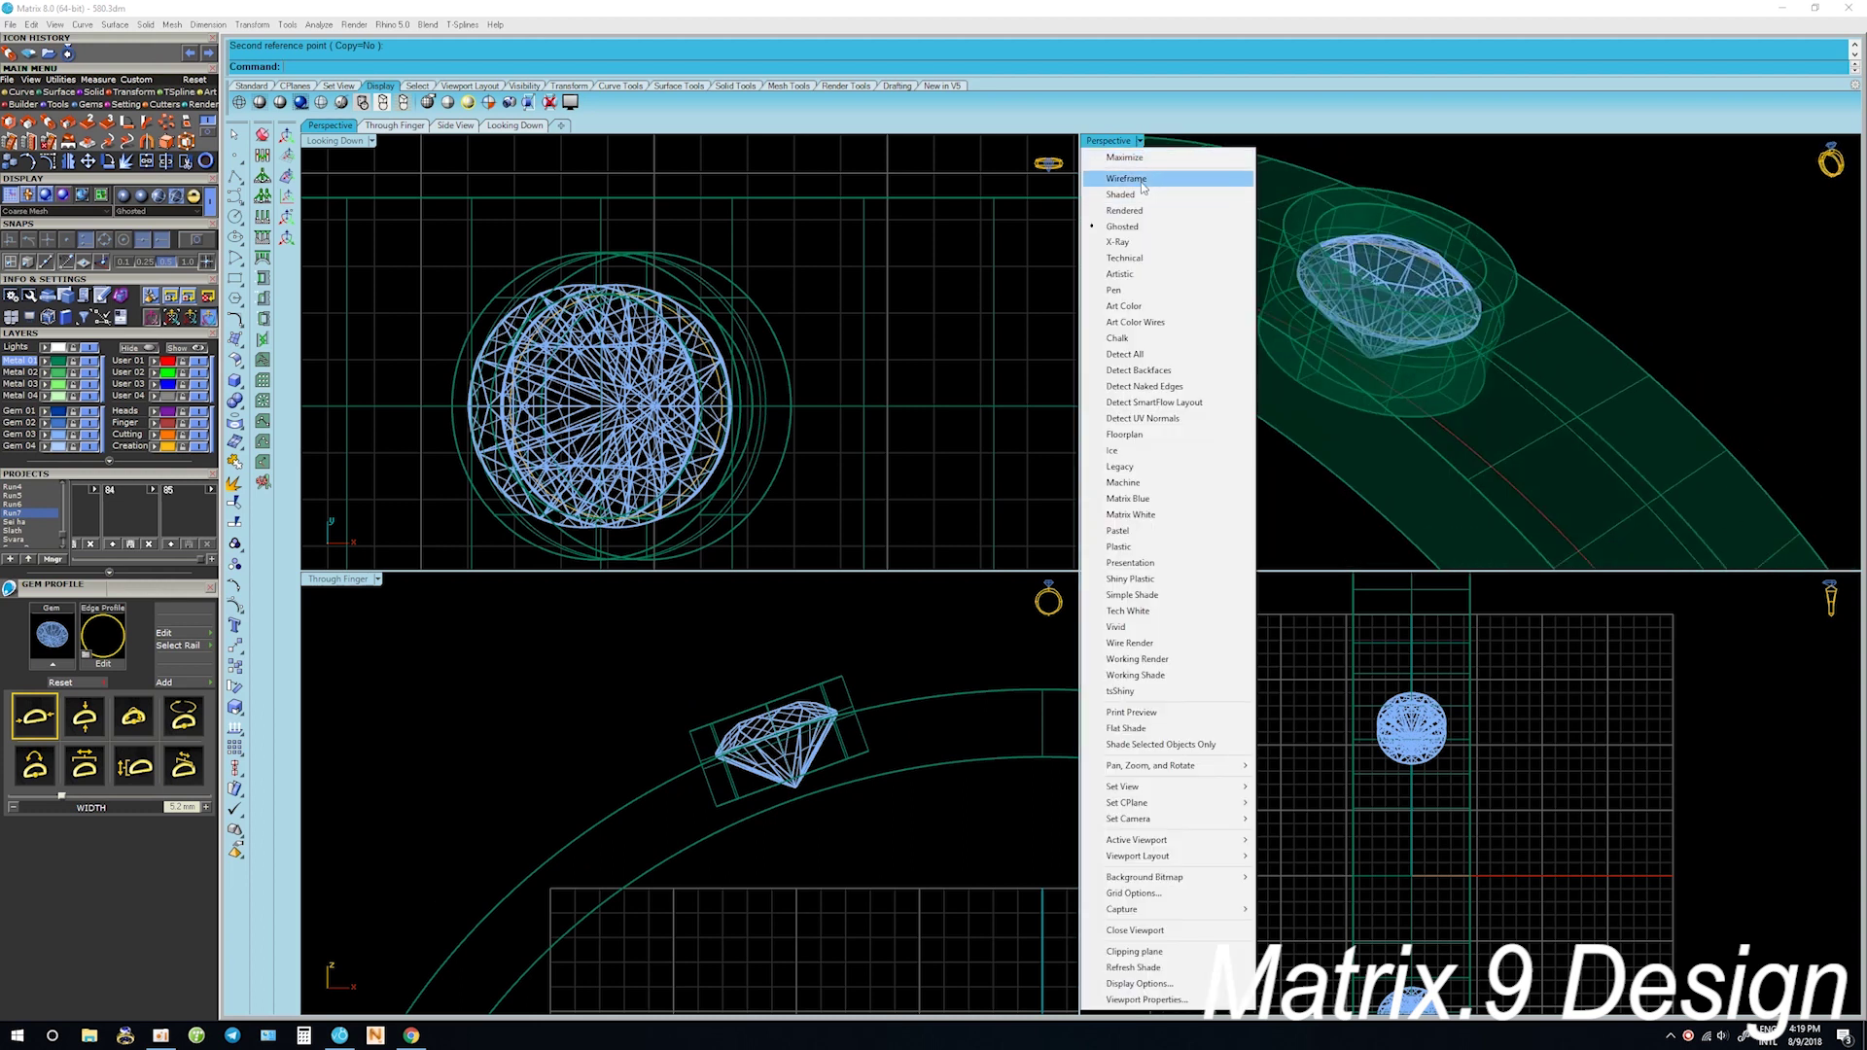
Switch the Perspective viewport to Shaded display and orbit around the ring
{"action": "left_click", "coordinate": [1129, 194]}
{"action": "right_click_drag", "start_coordinate": [1313, 321], "coordinate": [1483, 293]}
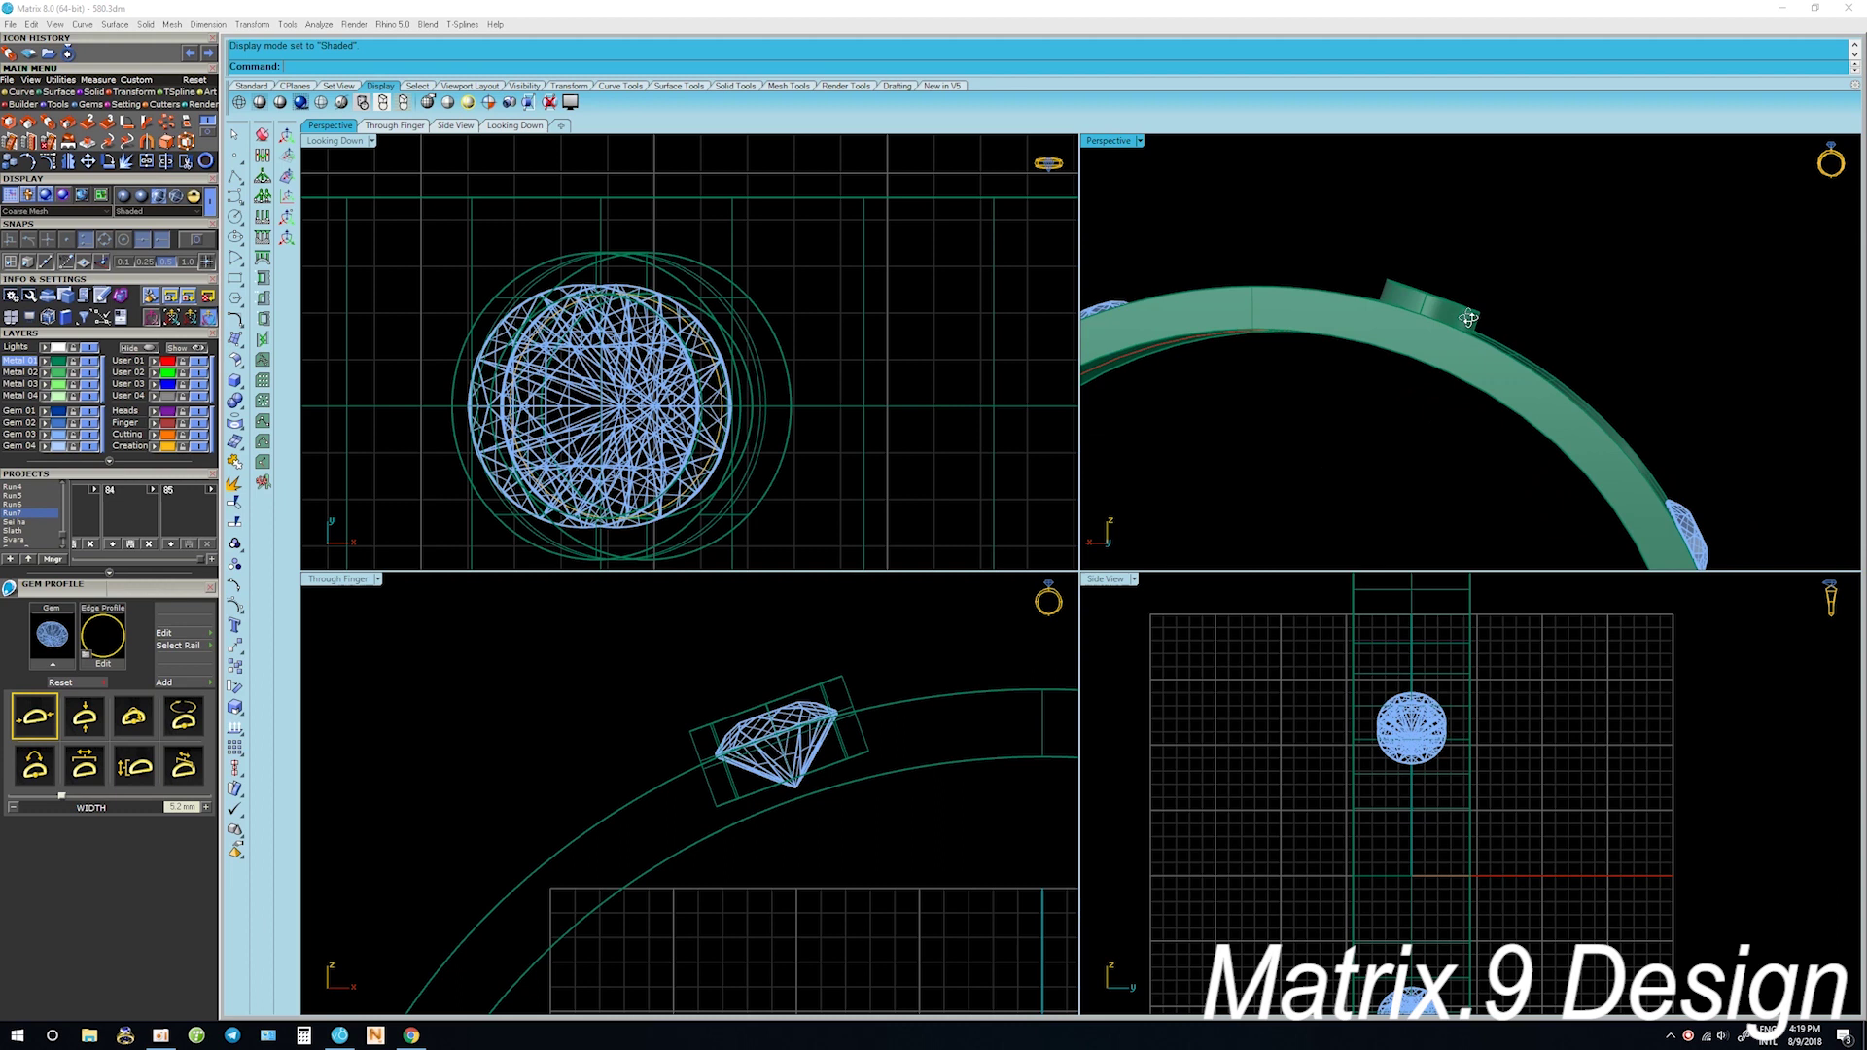
{"action": "scroll", "coordinate": [849, 742], "scroll_direction": "up", "scroll_amount": 2}
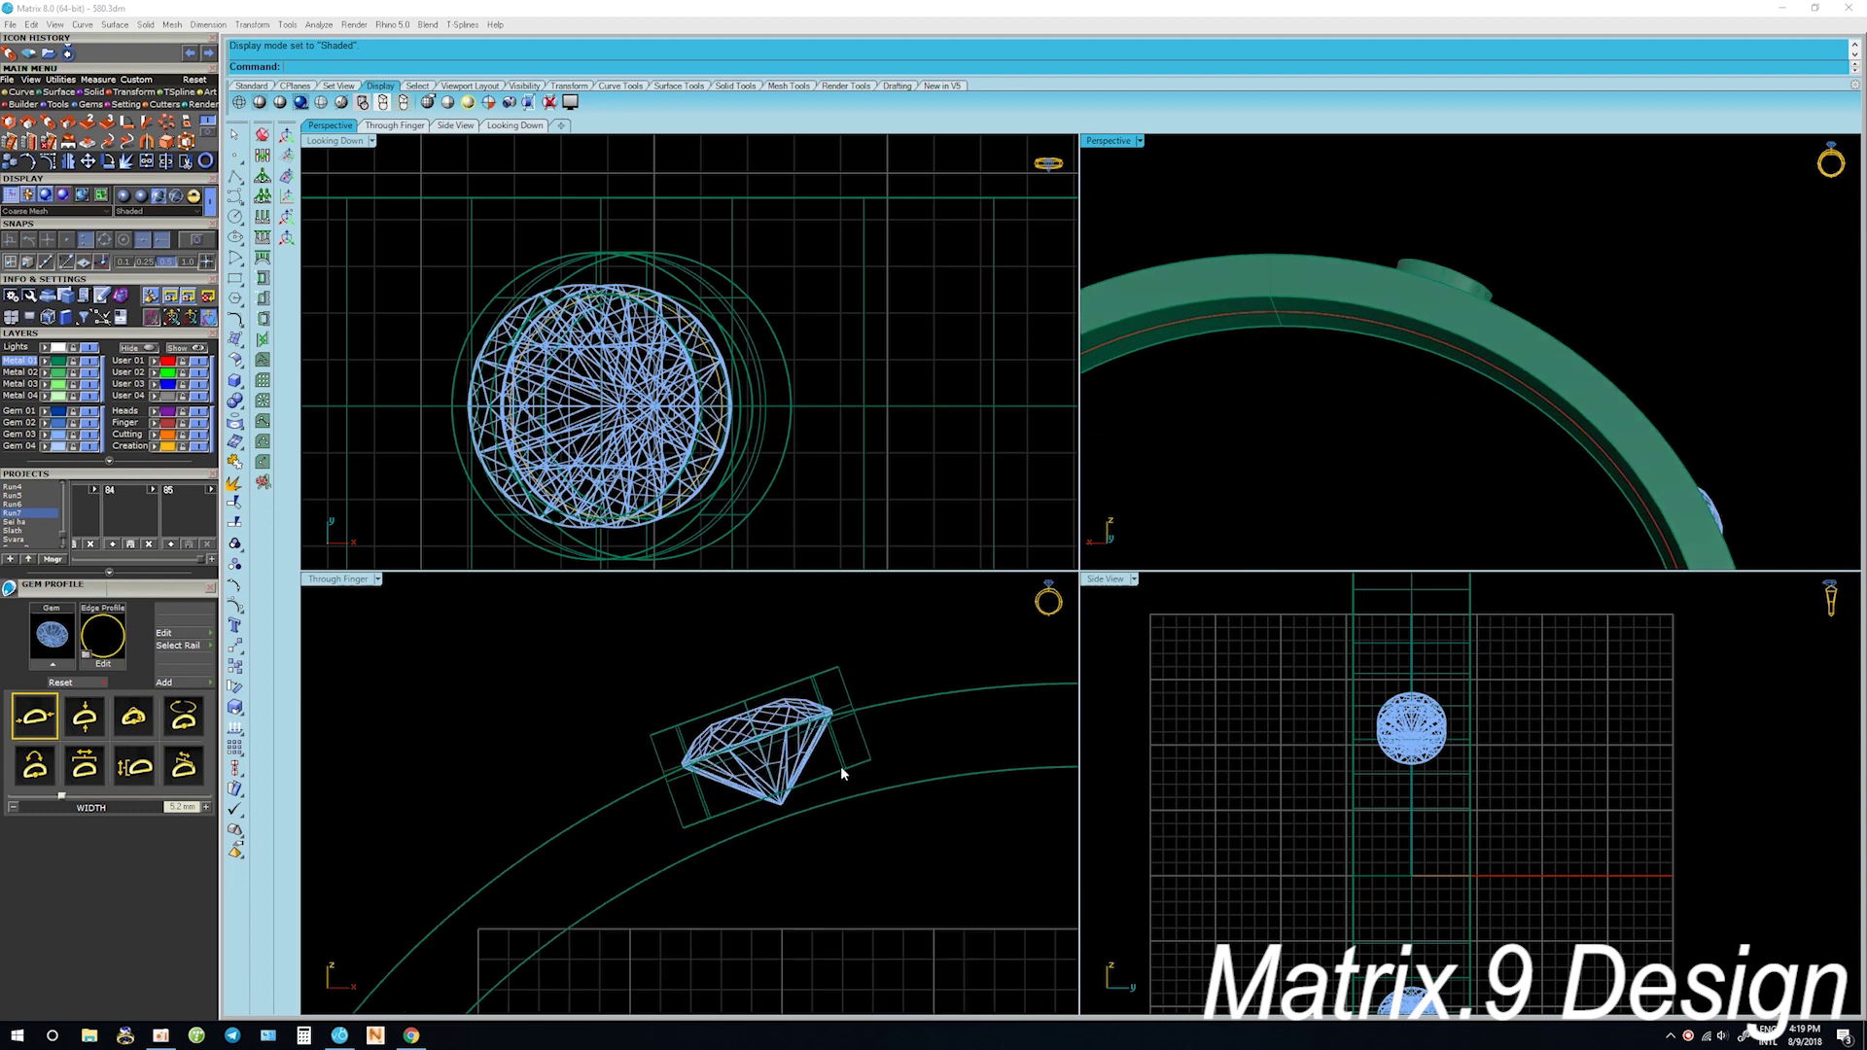
Select the top gem and start Edit Gem Positioner from its context menu
{"action": "left_click", "coordinate": [784, 806]}
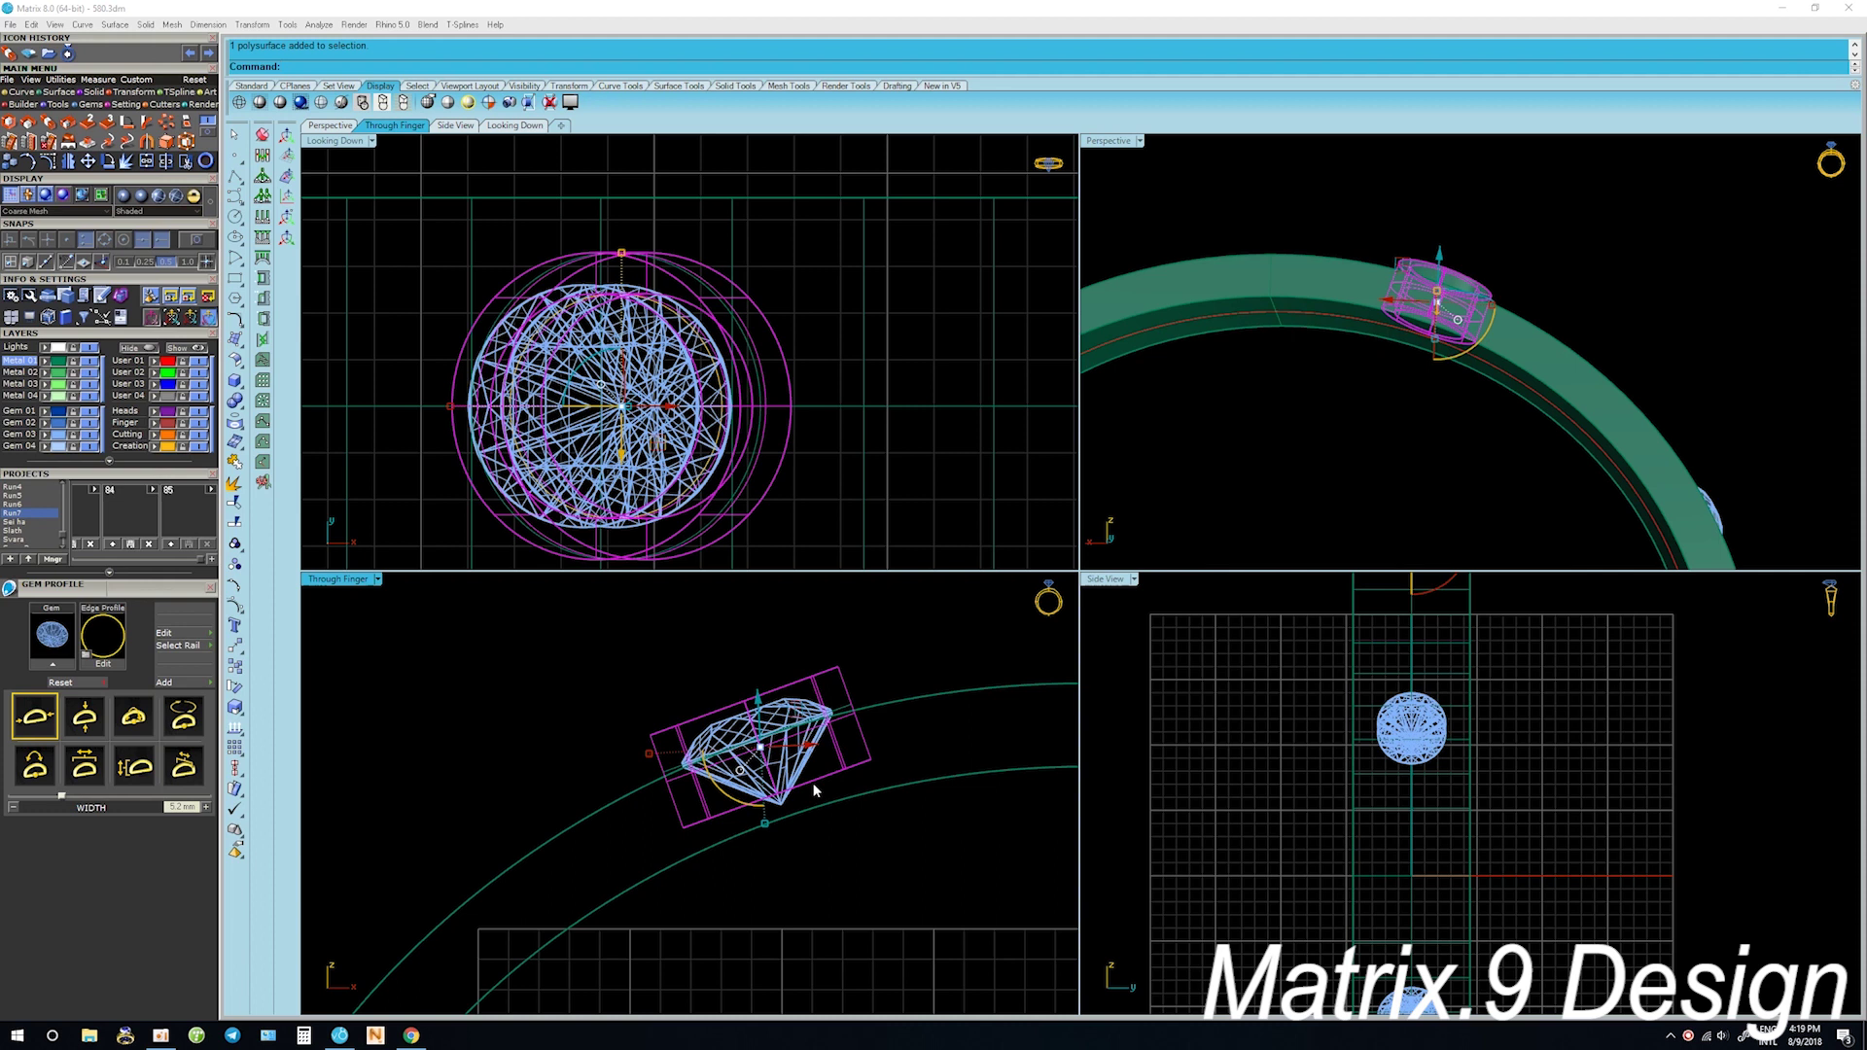
{"action": "right_click", "coordinate": [815, 791]}
{"action": "left_click", "coordinate": [838, 789]}
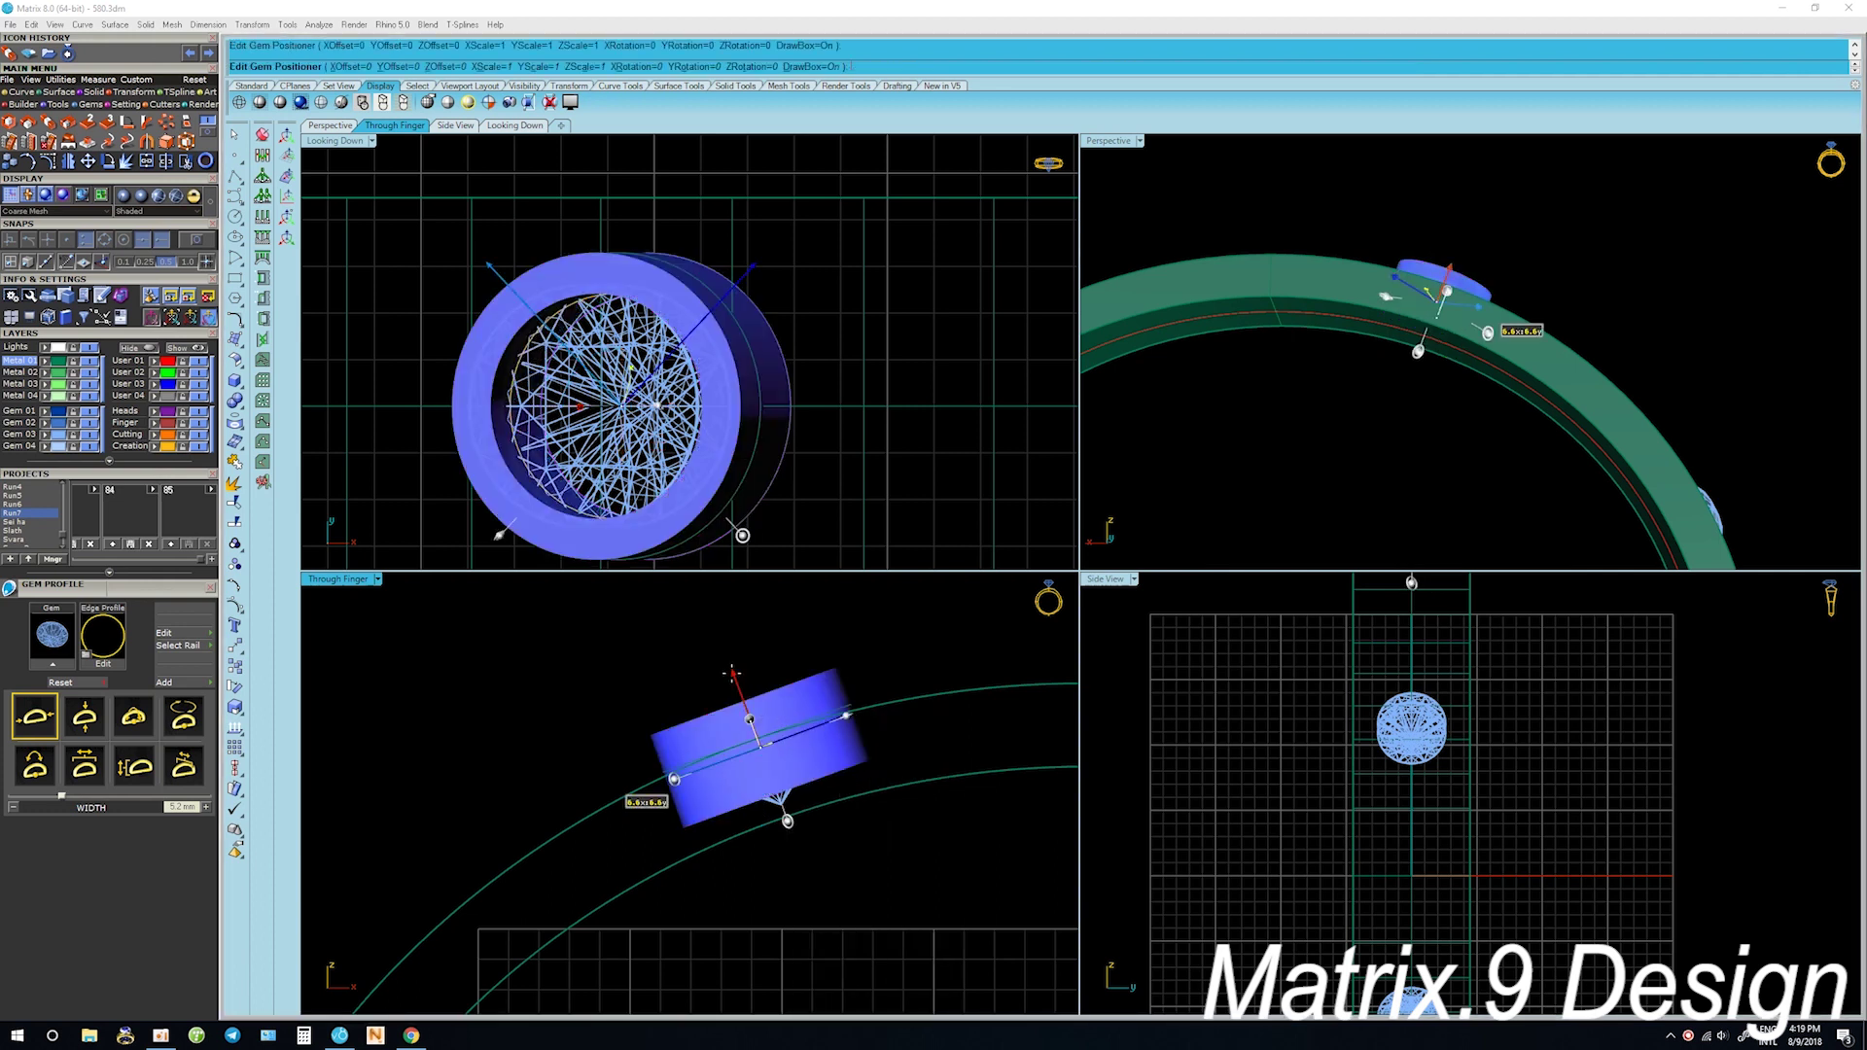
Nudge the top gem slightly along the band with the Gem Positioner gizmo and finish
{"action": "left_click_drag", "start_coordinate": [733, 673], "coordinate": [743, 676]}
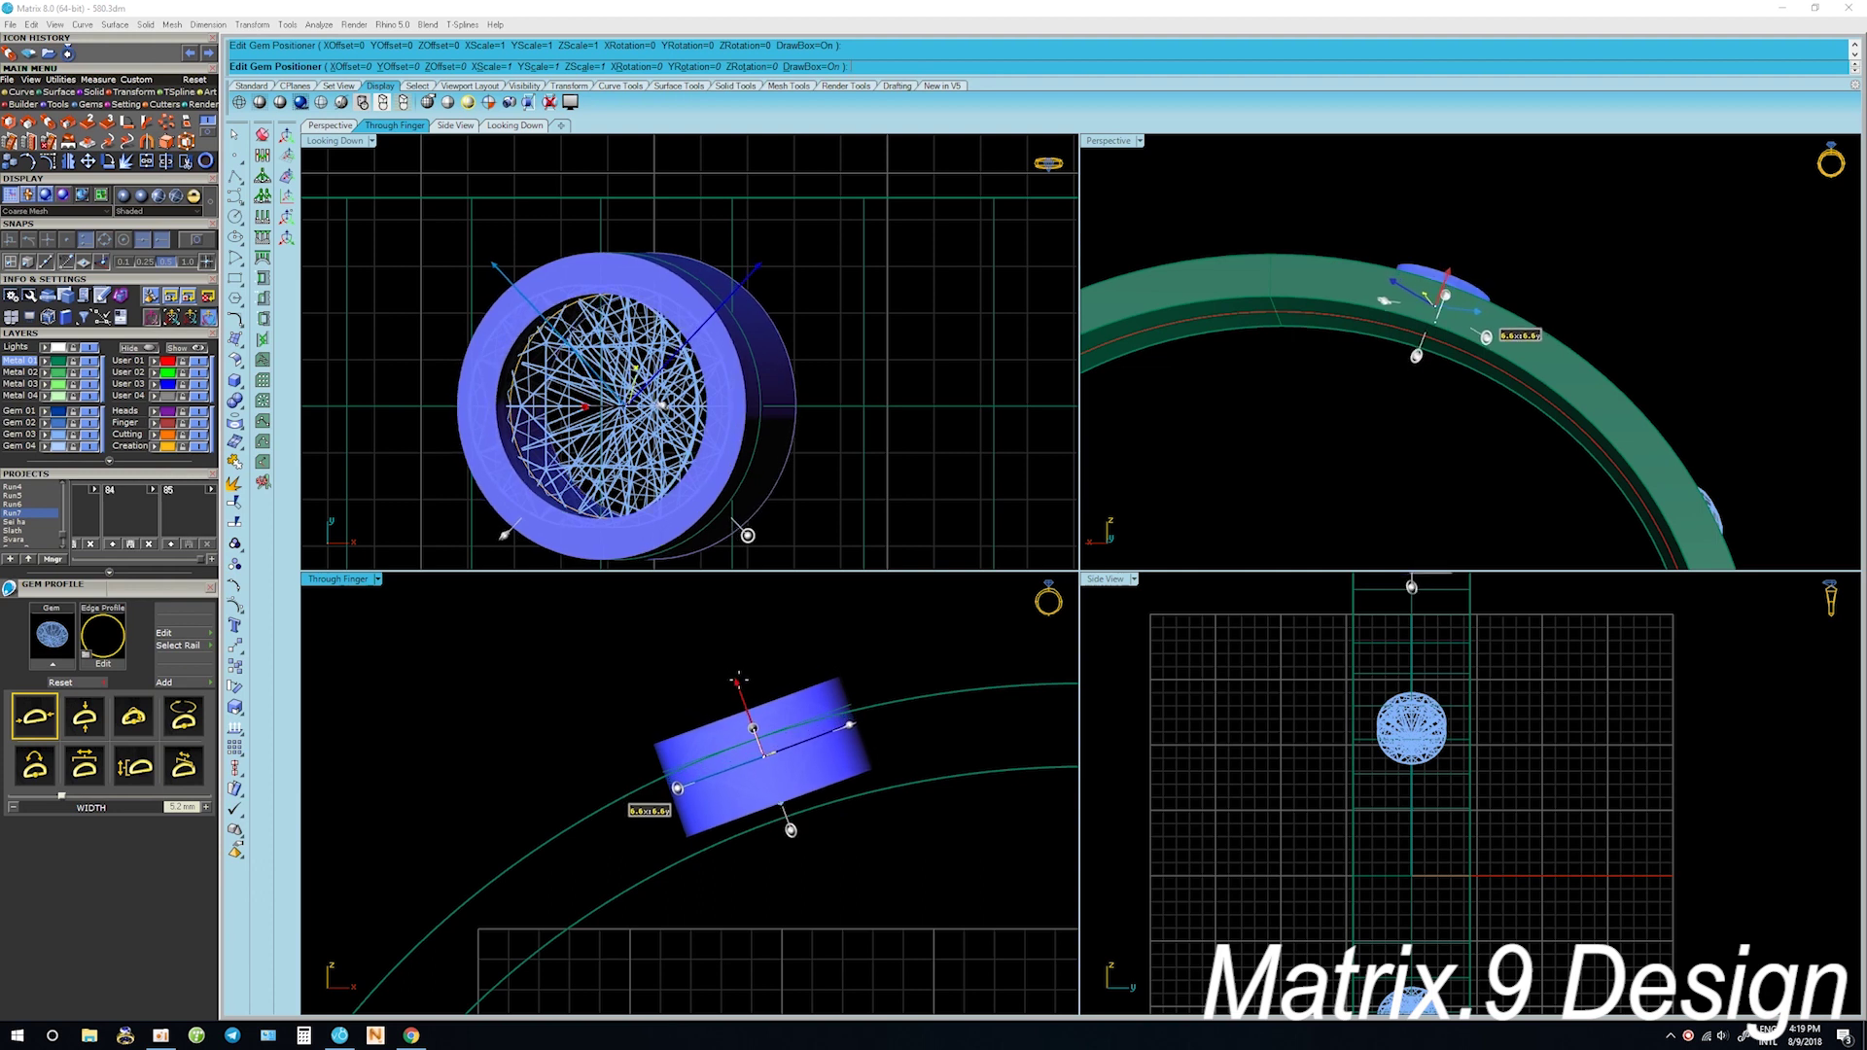
{"action": "right_click", "coordinate": [742, 680]}
{"action": "mouse_move", "coordinate": [1143, 457]}
{"action": "right_mouse_down"}
{"action": "mouse_move", "coordinate": [1361, 492]}
{"action": "mouse_move", "coordinate": [1483, 260]}
{"action": "mouse_move", "coordinate": [1389, 436]}
{"action": "right_mouse_up"}
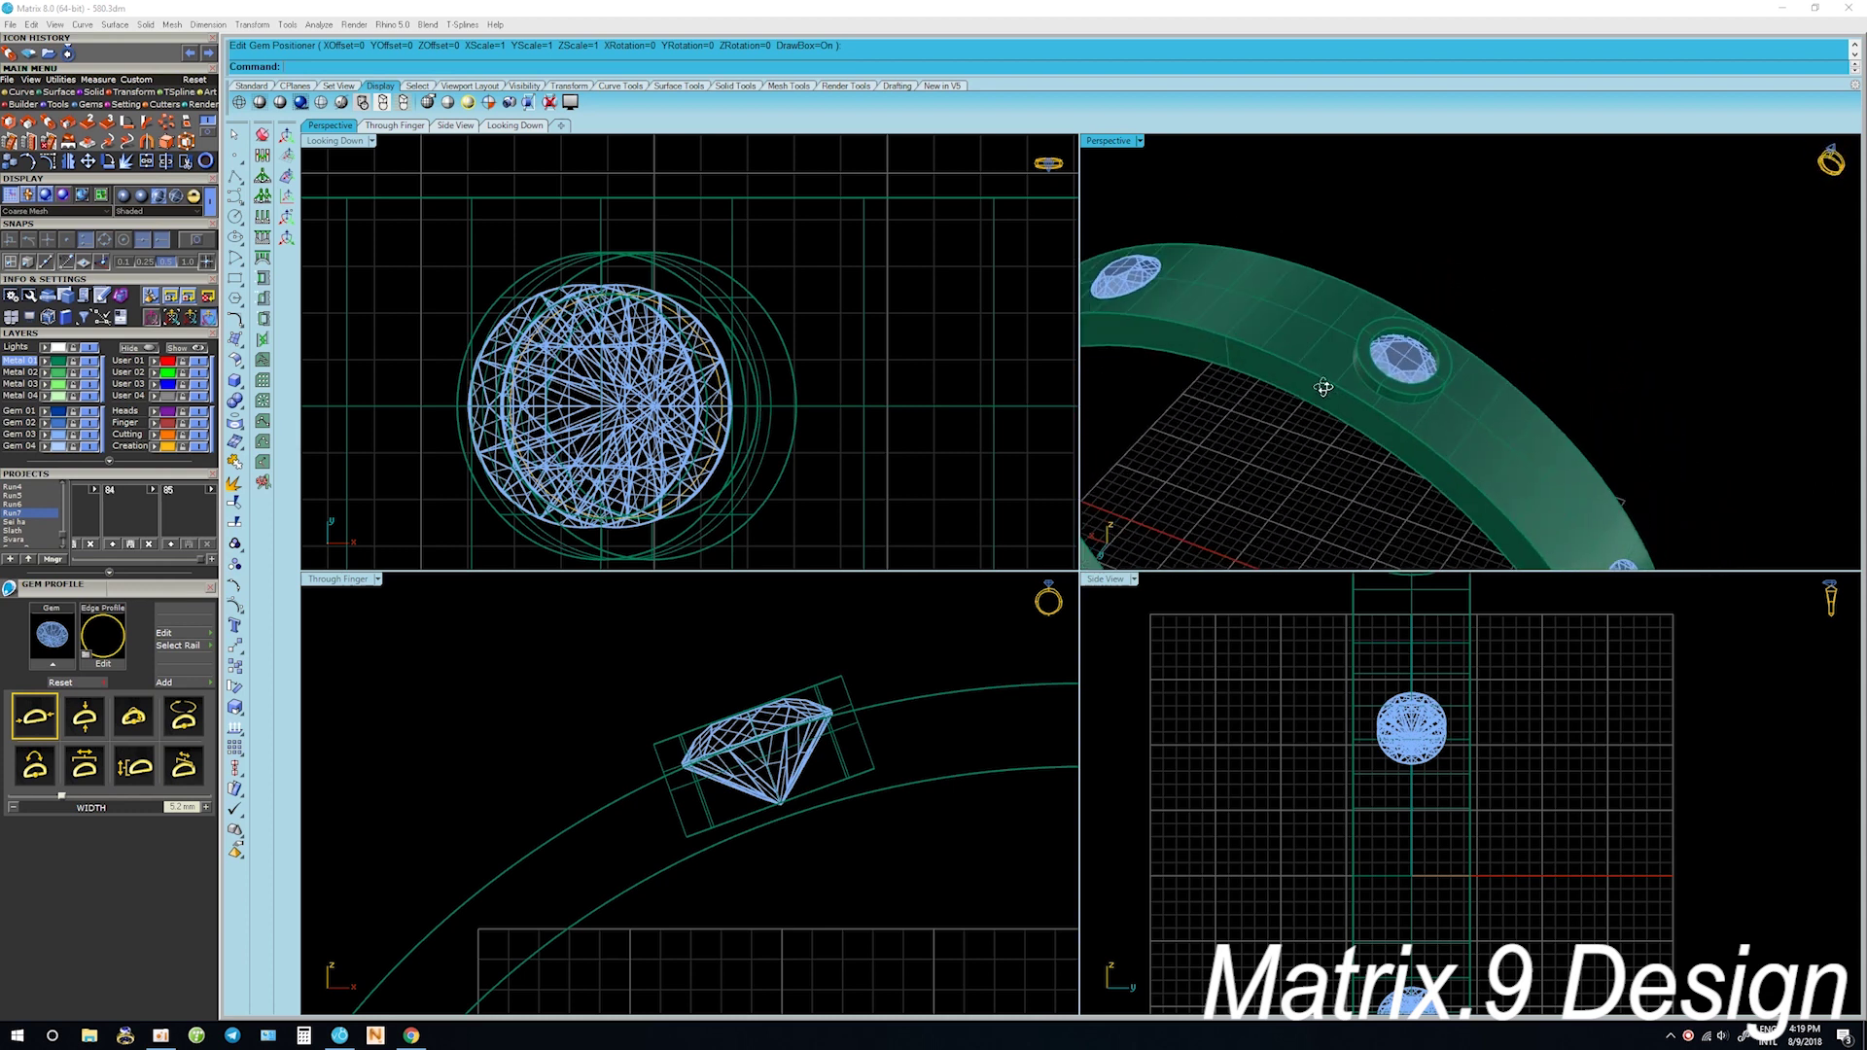
{"action": "right_click_drag", "start_coordinate": [1389, 435], "coordinate": [1379, 372]}
{"action": "scroll", "coordinate": [1383, 434], "scroll_direction": "up", "scroll_amount": 3}
{"action": "left_click", "coordinate": [1392, 413]}
{"action": "scroll", "coordinate": [1381, 380], "scroll_direction": "up", "scroll_amount": 2}
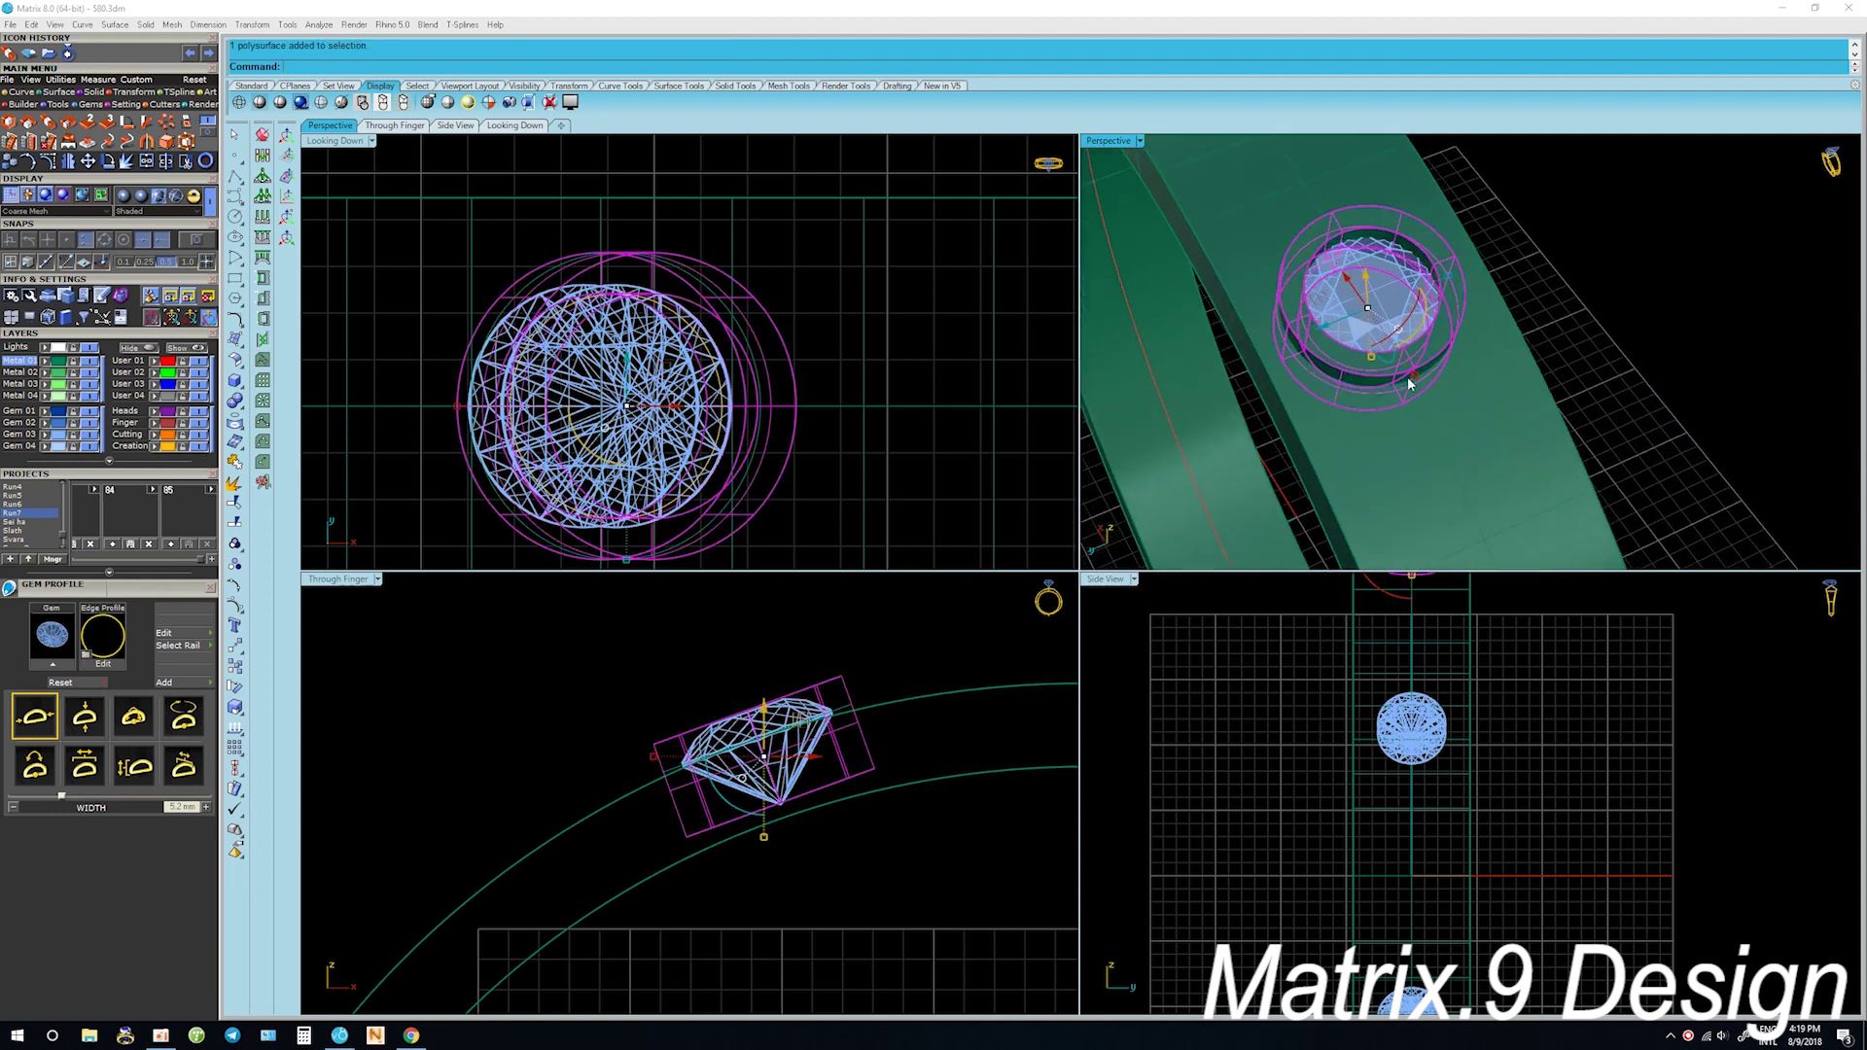
{"action": "key", "text": "Escape"}
Reopen the Gem Positioner on the top gem's block instance and confirm, updating the linked gems
{"action": "mouse_move", "coordinate": [1570, 288]}
{"action": "right_mouse_down"}
{"action": "mouse_move", "coordinate": [1449, 373]}
{"action": "mouse_move", "coordinate": [1401, 457]}
{"action": "right_mouse_up"}
{"action": "scroll", "coordinate": [1449, 373], "scroll_direction": "down", "scroll_amount": 3}
{"action": "scroll", "coordinate": [819, 814], "scroll_direction": "down", "scroll_amount": 3}
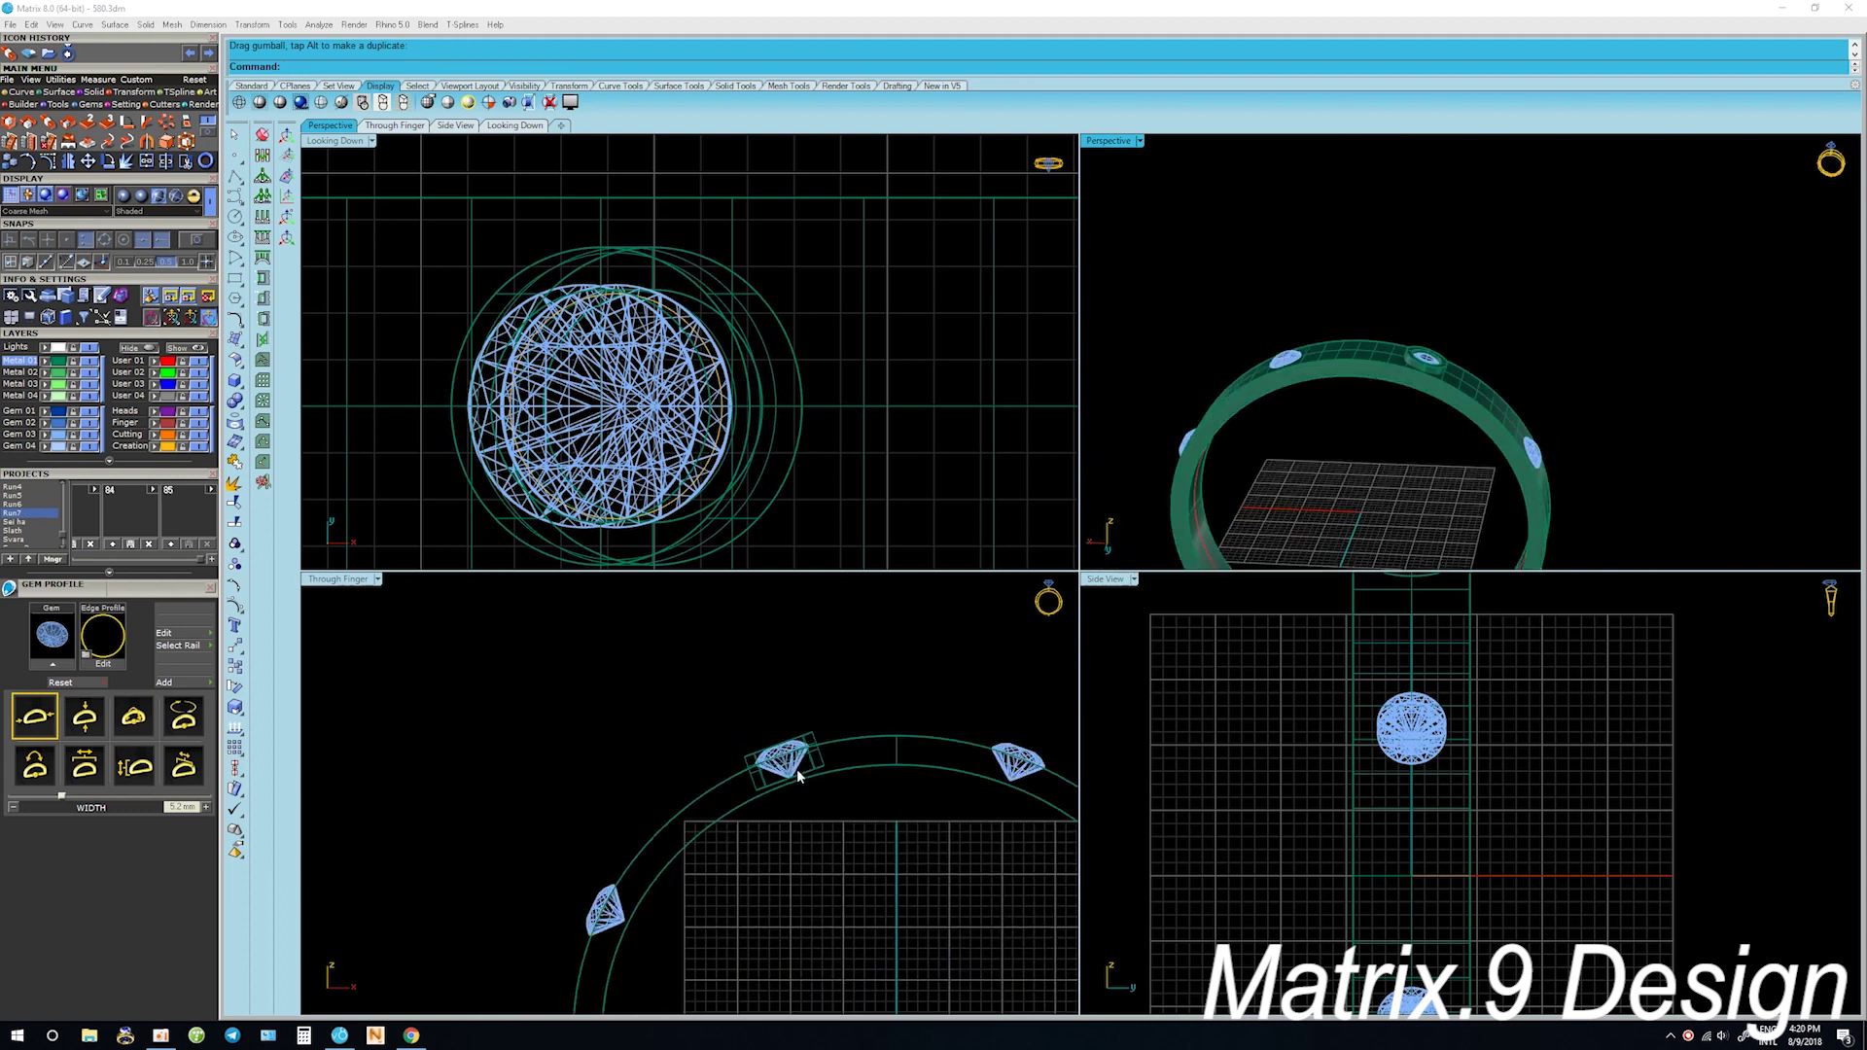
{"action": "scroll", "coordinate": [819, 814], "scroll_direction": "down", "scroll_amount": 2}
{"action": "scroll", "coordinate": [798, 780], "scroll_direction": "up", "scroll_amount": 3}
{"action": "scroll", "coordinate": [796, 780], "scroll_direction": "up", "scroll_amount": 1}
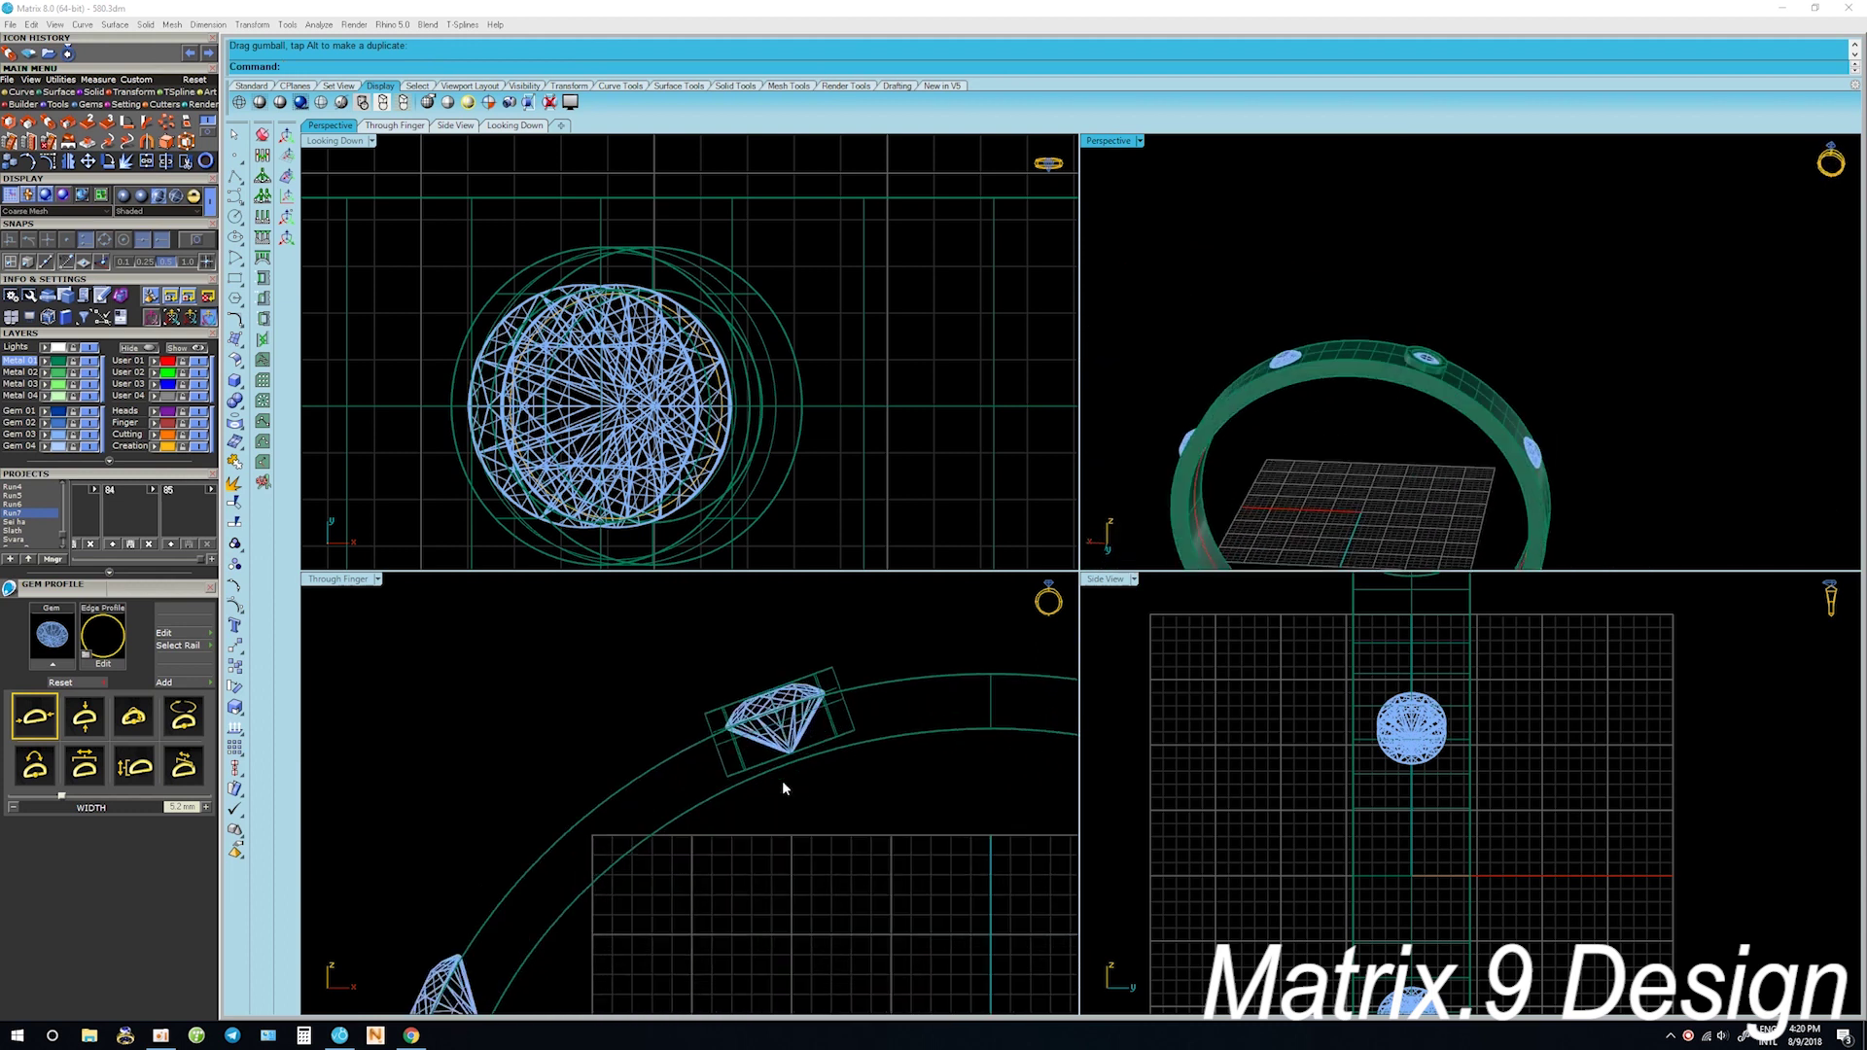
{"action": "scroll", "coordinate": [783, 780], "scroll_direction": "up", "scroll_amount": 2}
{"action": "left_click", "coordinate": [788, 736]}
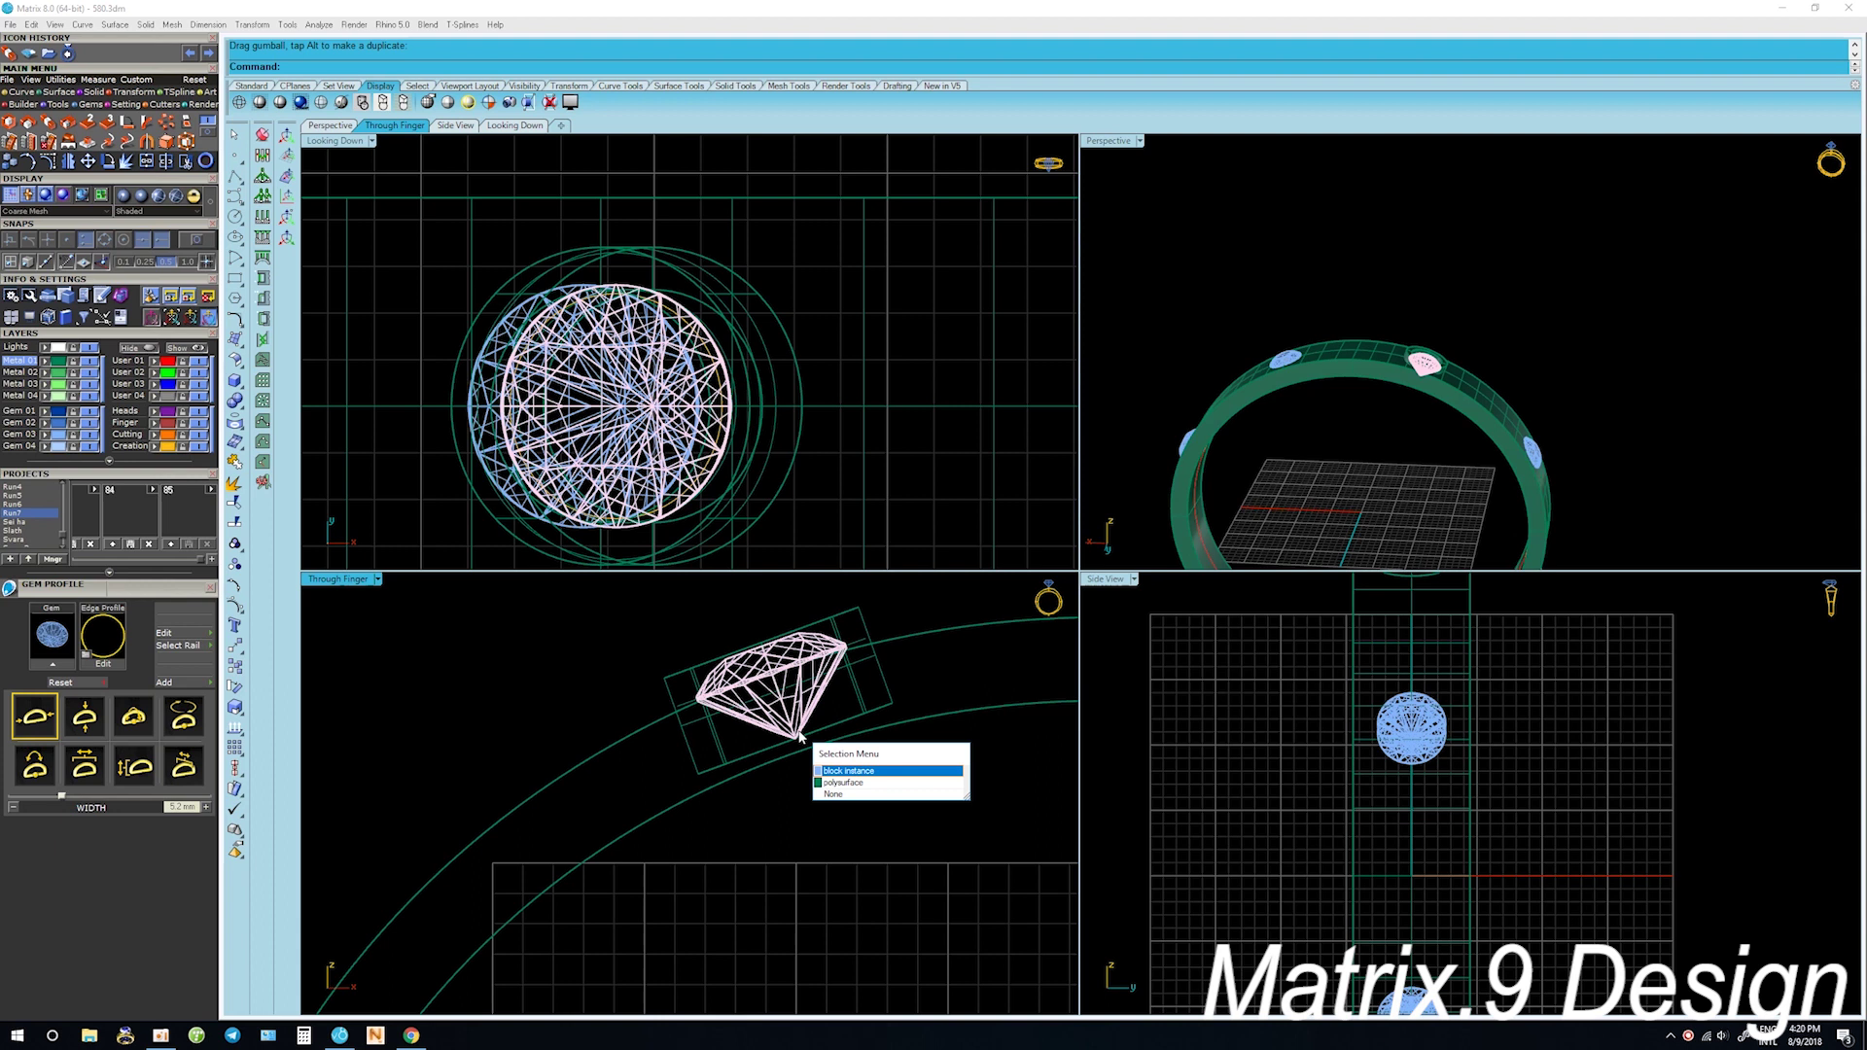
{"action": "left_click", "coordinate": [836, 764]}
{"action": "double_click", "coordinate": [835, 720]}
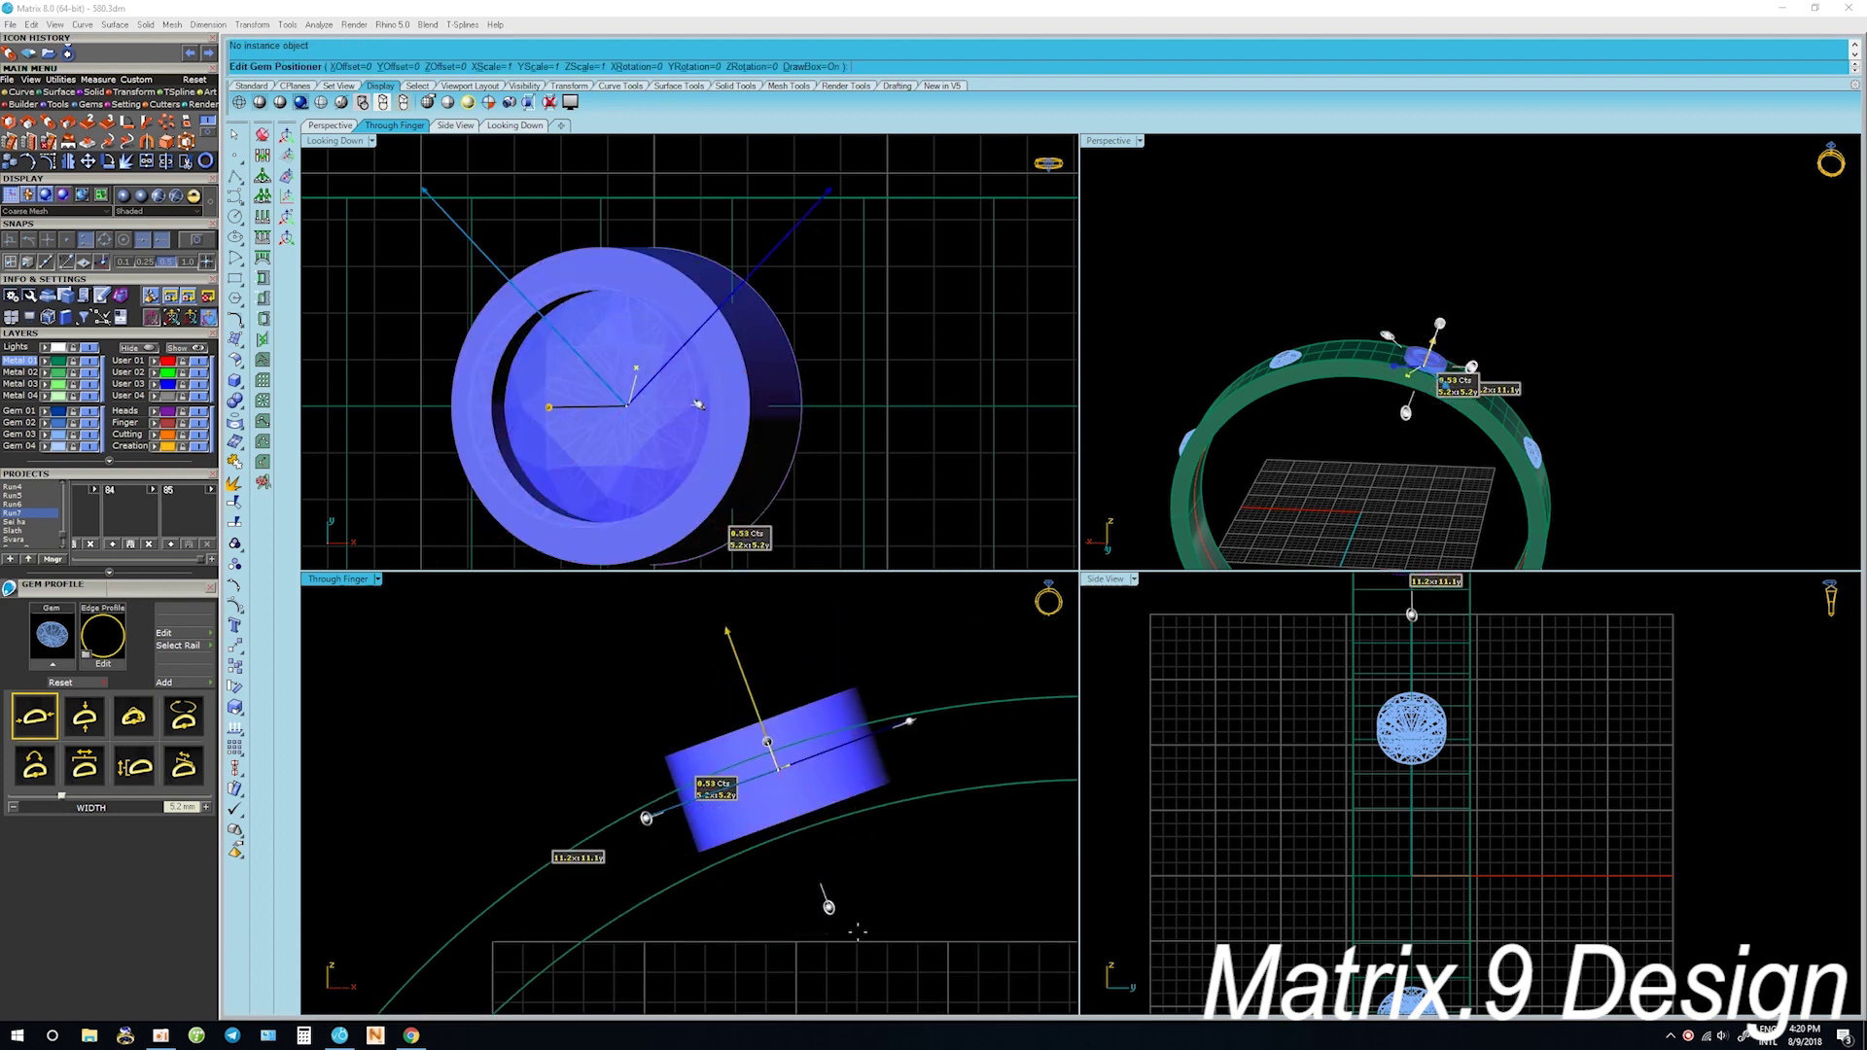
{"action": "right_click", "coordinate": [913, 905]}
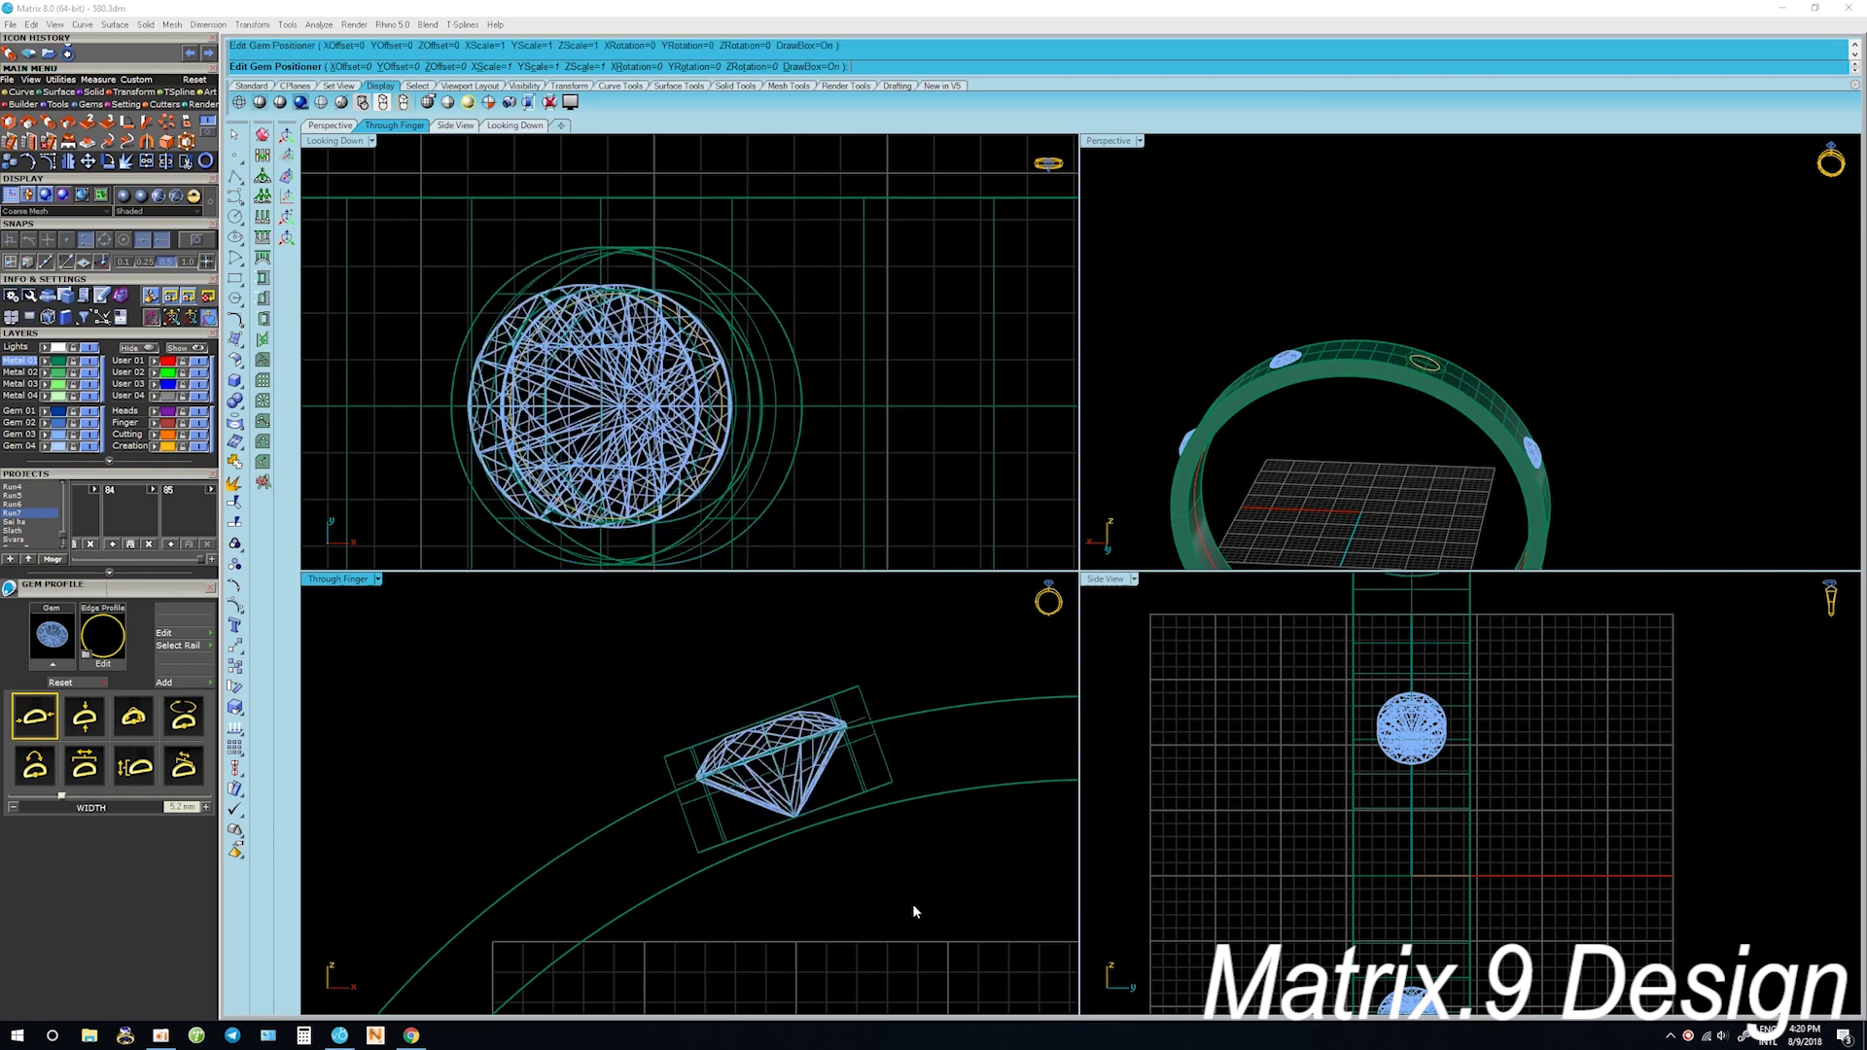
Rotate the top gem's block instance by a small angle about a chosen centre, then deselect it
{"action": "left_click", "coordinate": [766, 718]}
{"action": "left_click", "coordinate": [819, 724]}
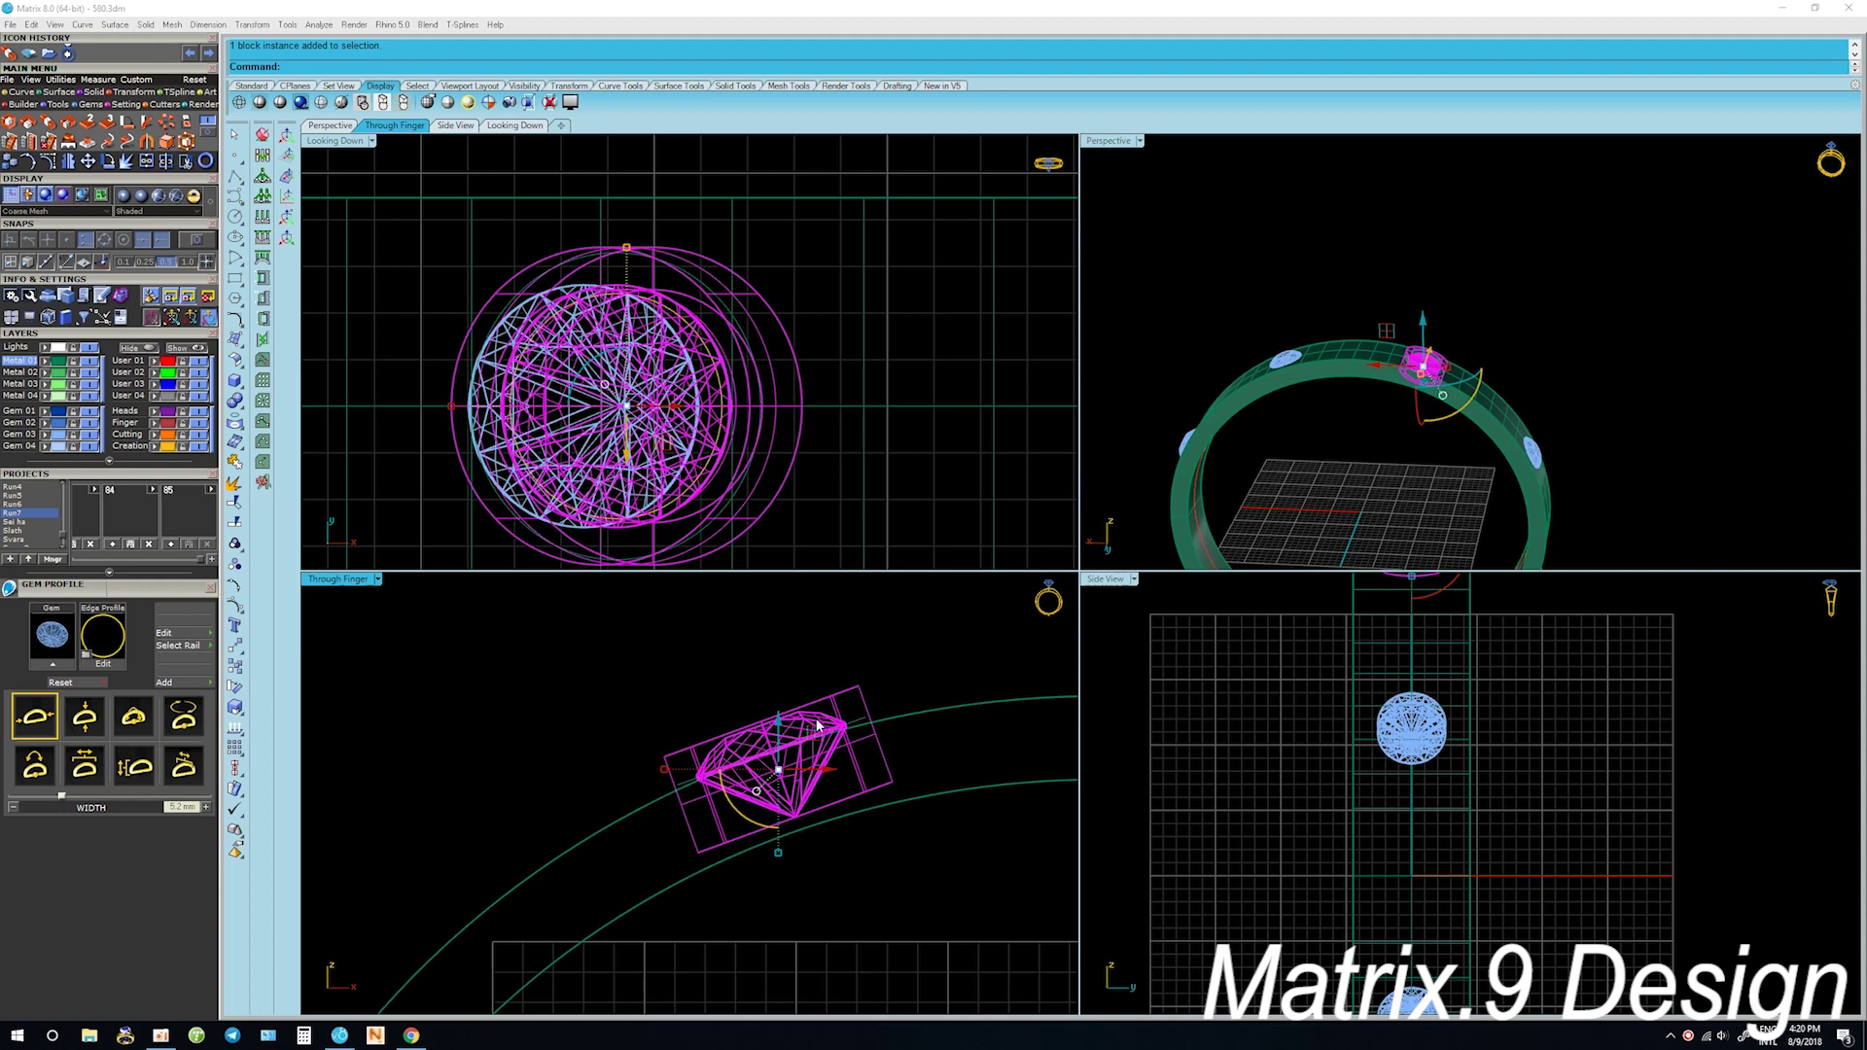
{"action": "key", "text": "ctrl+r"}
{"action": "left_click", "coordinate": [648, 769]}
{"action": "left_click", "coordinate": [981, 807]}
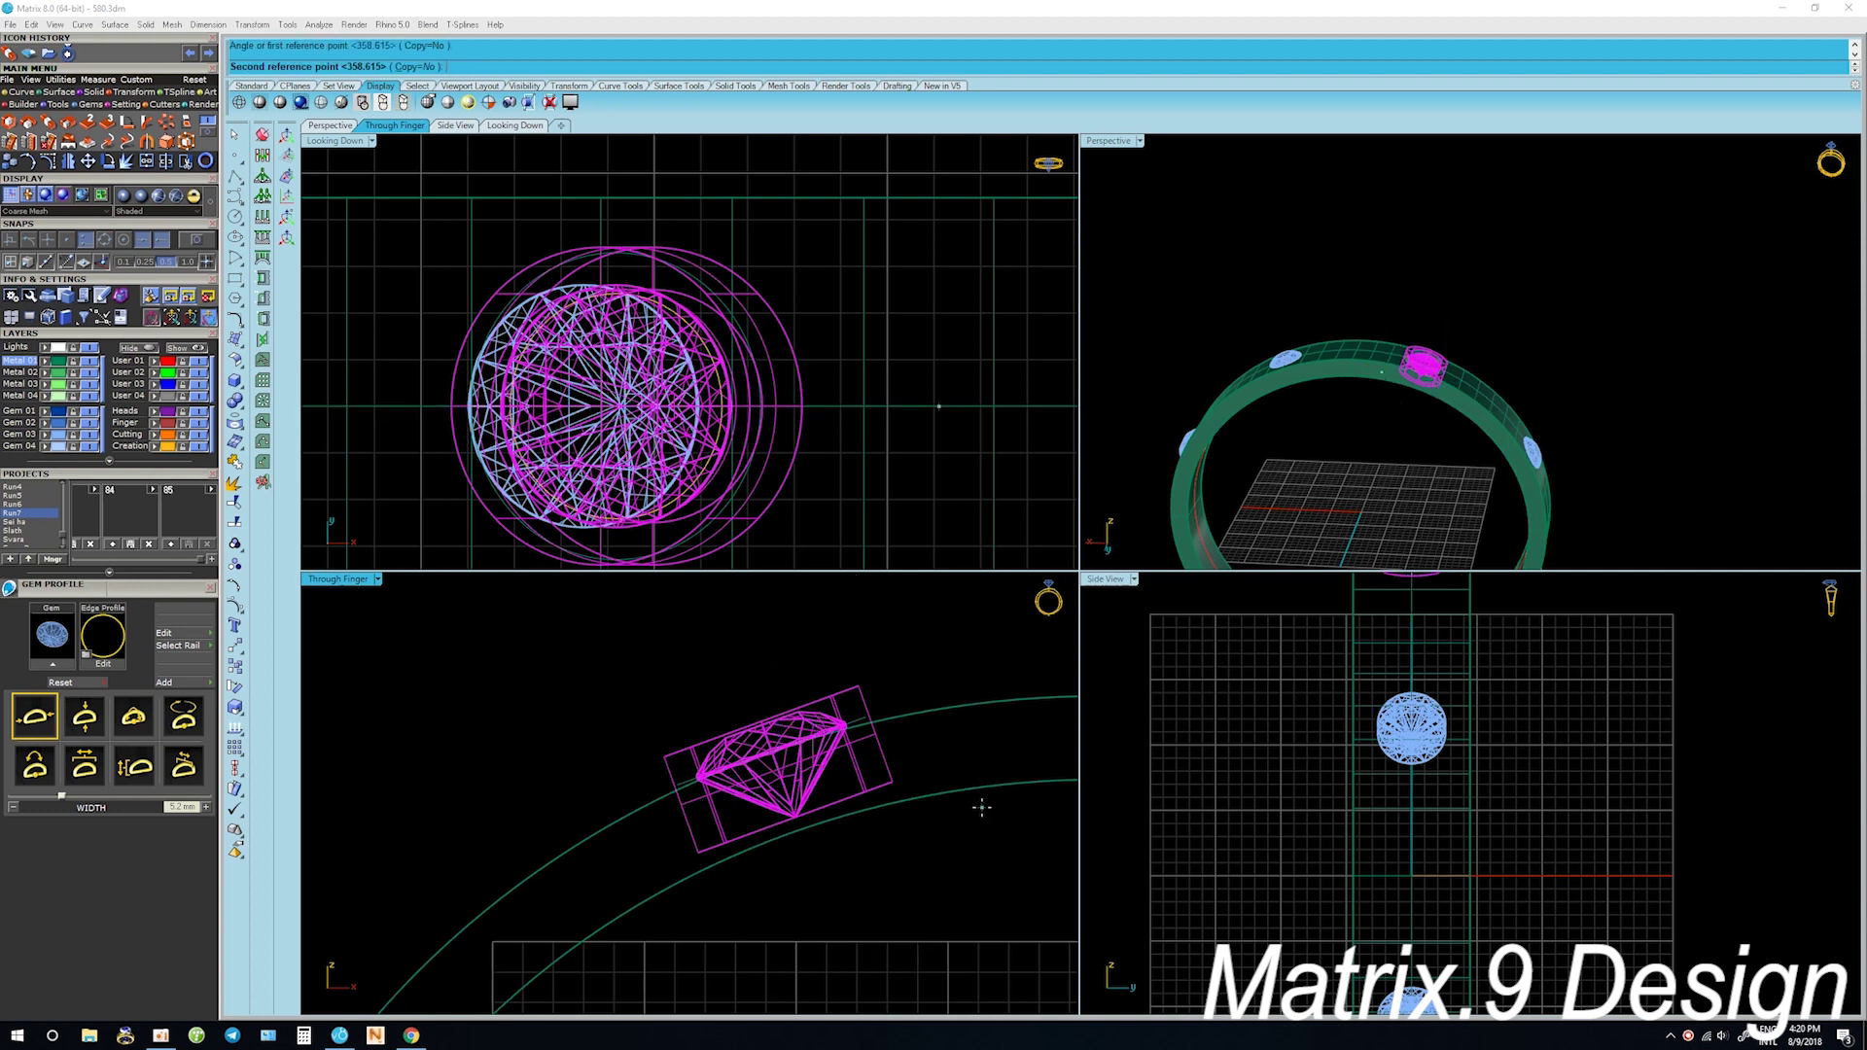
{"action": "left_click", "coordinate": [978, 831]}
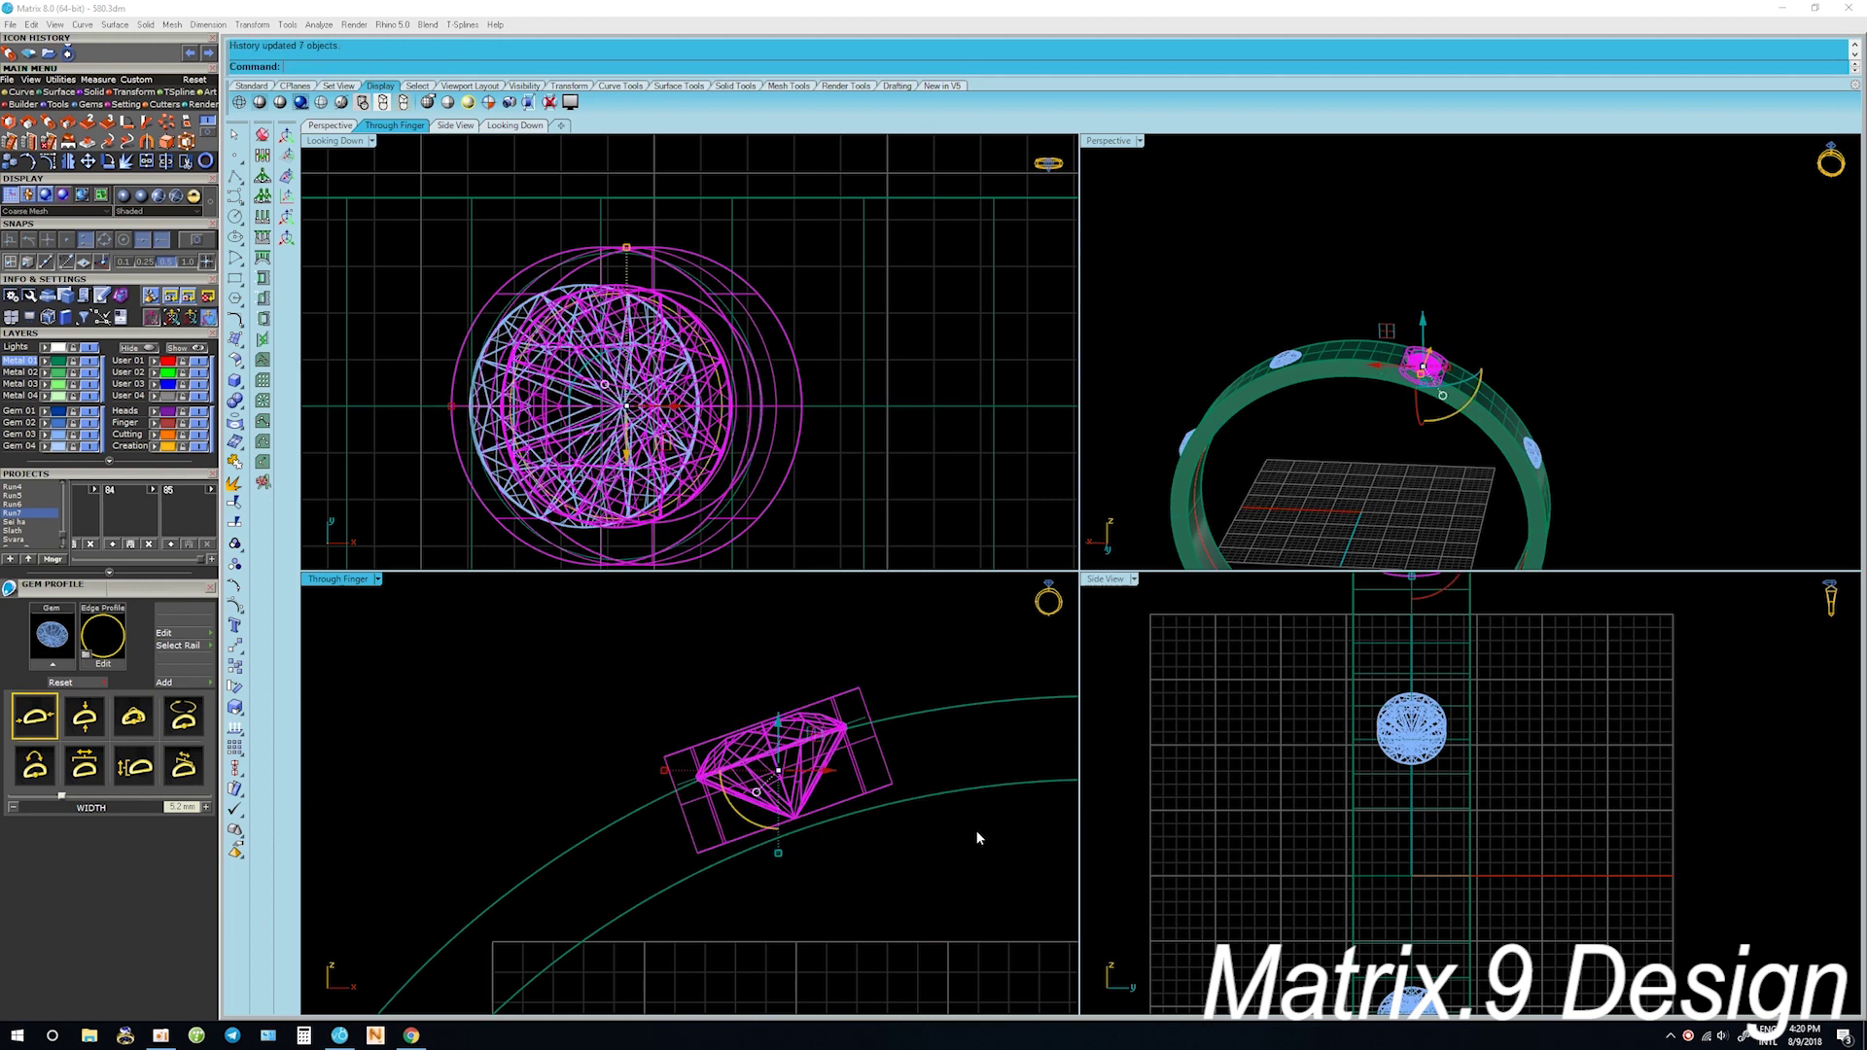
{"action": "left_click", "coordinate": [973, 825]}
{"action": "scroll", "coordinate": [918, 821], "scroll_direction": "down", "scroll_amount": 2}
{"action": "scroll", "coordinate": [918, 821], "scroll_direction": "down", "scroll_amount": 3}
{"action": "right_click_drag", "start_coordinate": [1389, 408], "coordinate": [1409, 407]}
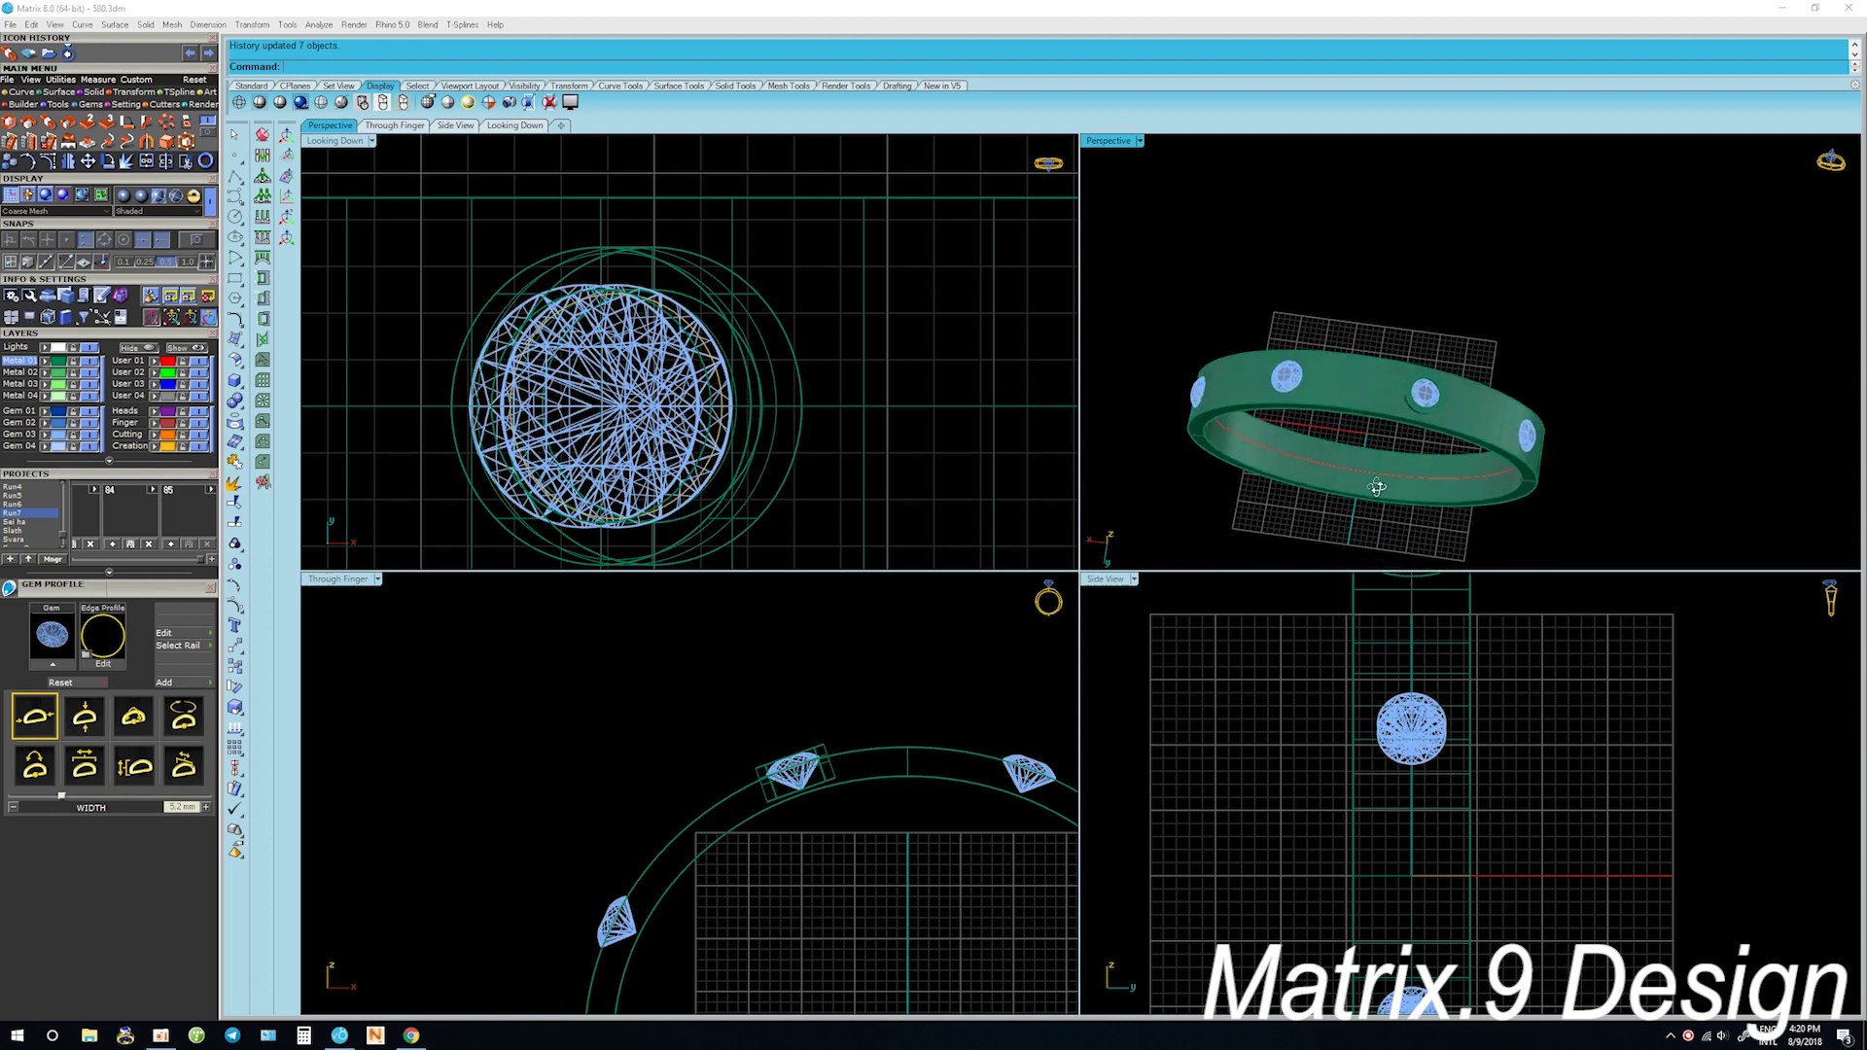
{"action": "scroll", "coordinate": [961, 725], "scroll_direction": "down", "scroll_amount": 3}
{"action": "right_click_drag", "start_coordinate": [961, 726], "coordinate": [867, 650]}
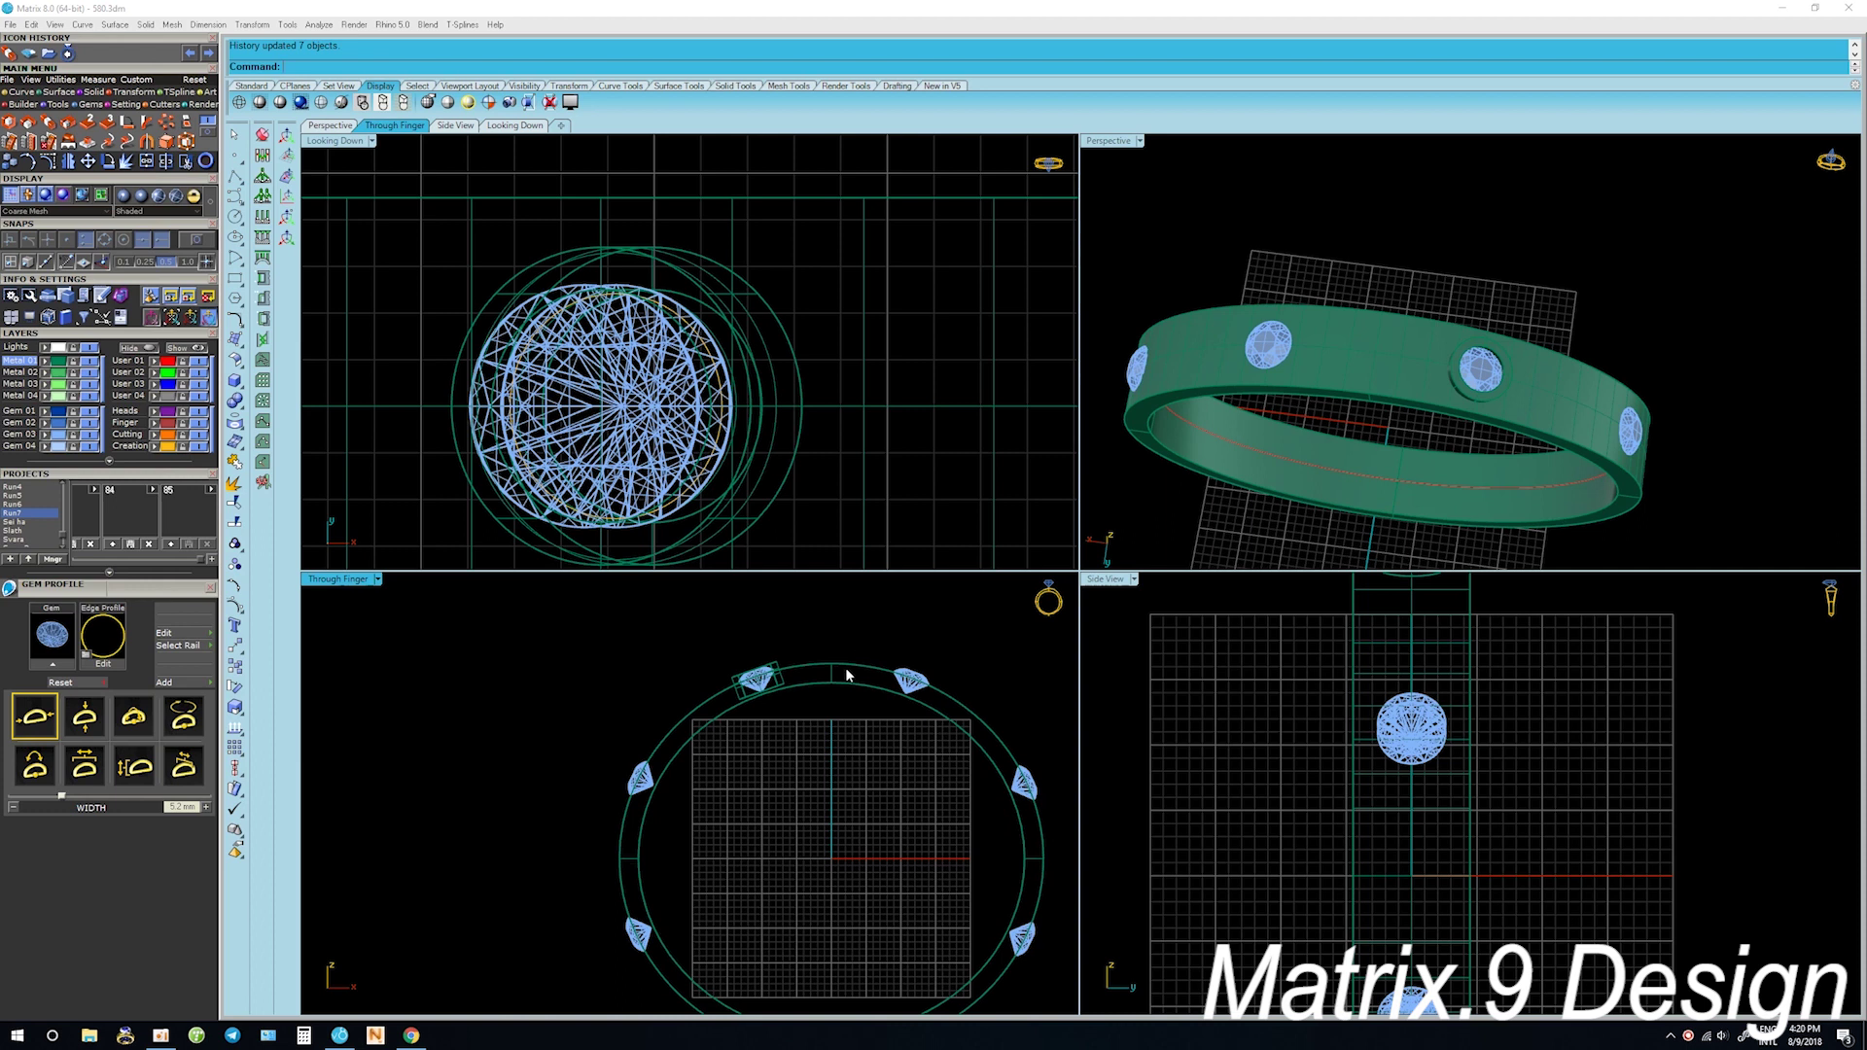
{"action": "scroll", "coordinate": [831, 671], "scroll_direction": "down", "scroll_amount": 1}
{"action": "scroll", "coordinate": [830, 671], "scroll_direction": "down", "scroll_amount": 1}
{"action": "scroll", "coordinate": [831, 671], "scroll_direction": "up", "scroll_amount": 4}
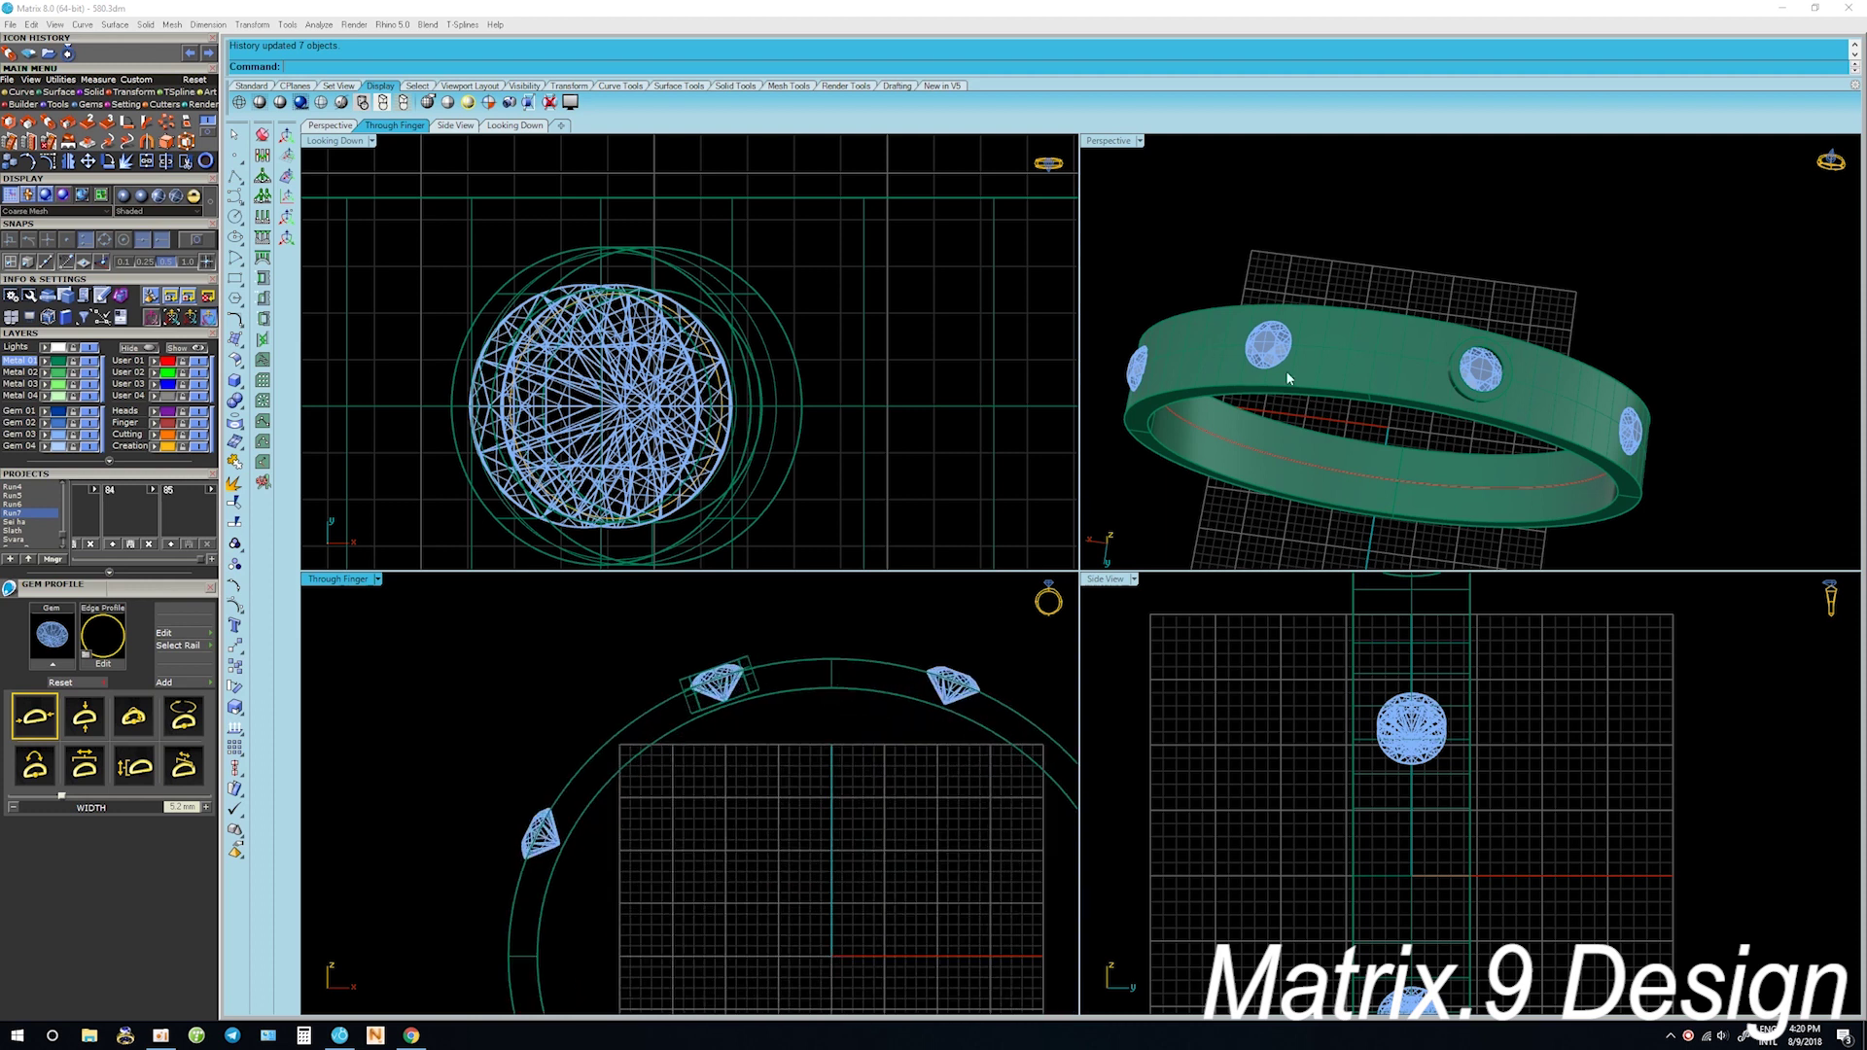
{"action": "right_click_drag", "start_coordinate": [1255, 389], "coordinate": [1311, 511]}
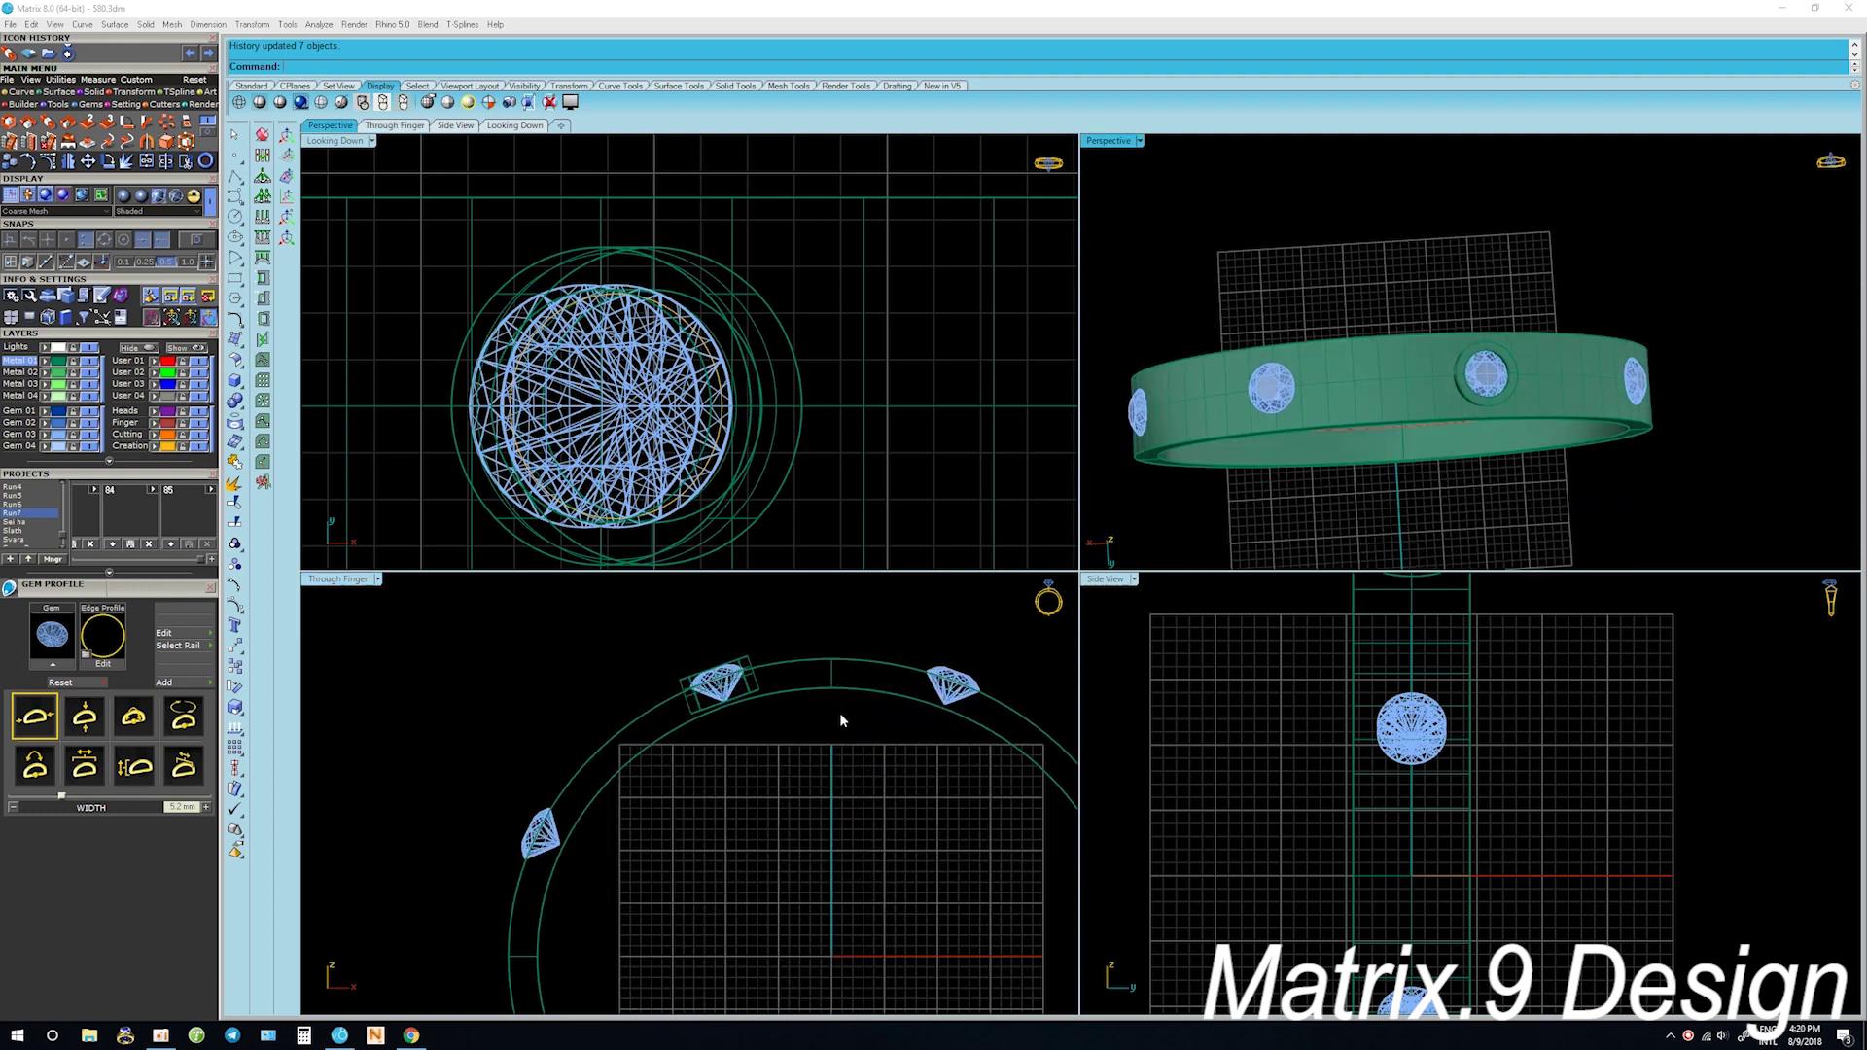
{"action": "scroll", "coordinate": [846, 658], "scroll_direction": "down", "scroll_amount": 5}
{"action": "left_click", "coordinate": [234, 216]}
Draw a circle centred at the ring origin and move it up above the band
{"action": "left_click", "coordinate": [841, 768]}
{"action": "scroll", "coordinate": [846, 450], "scroll_direction": "down", "scroll_amount": 3}
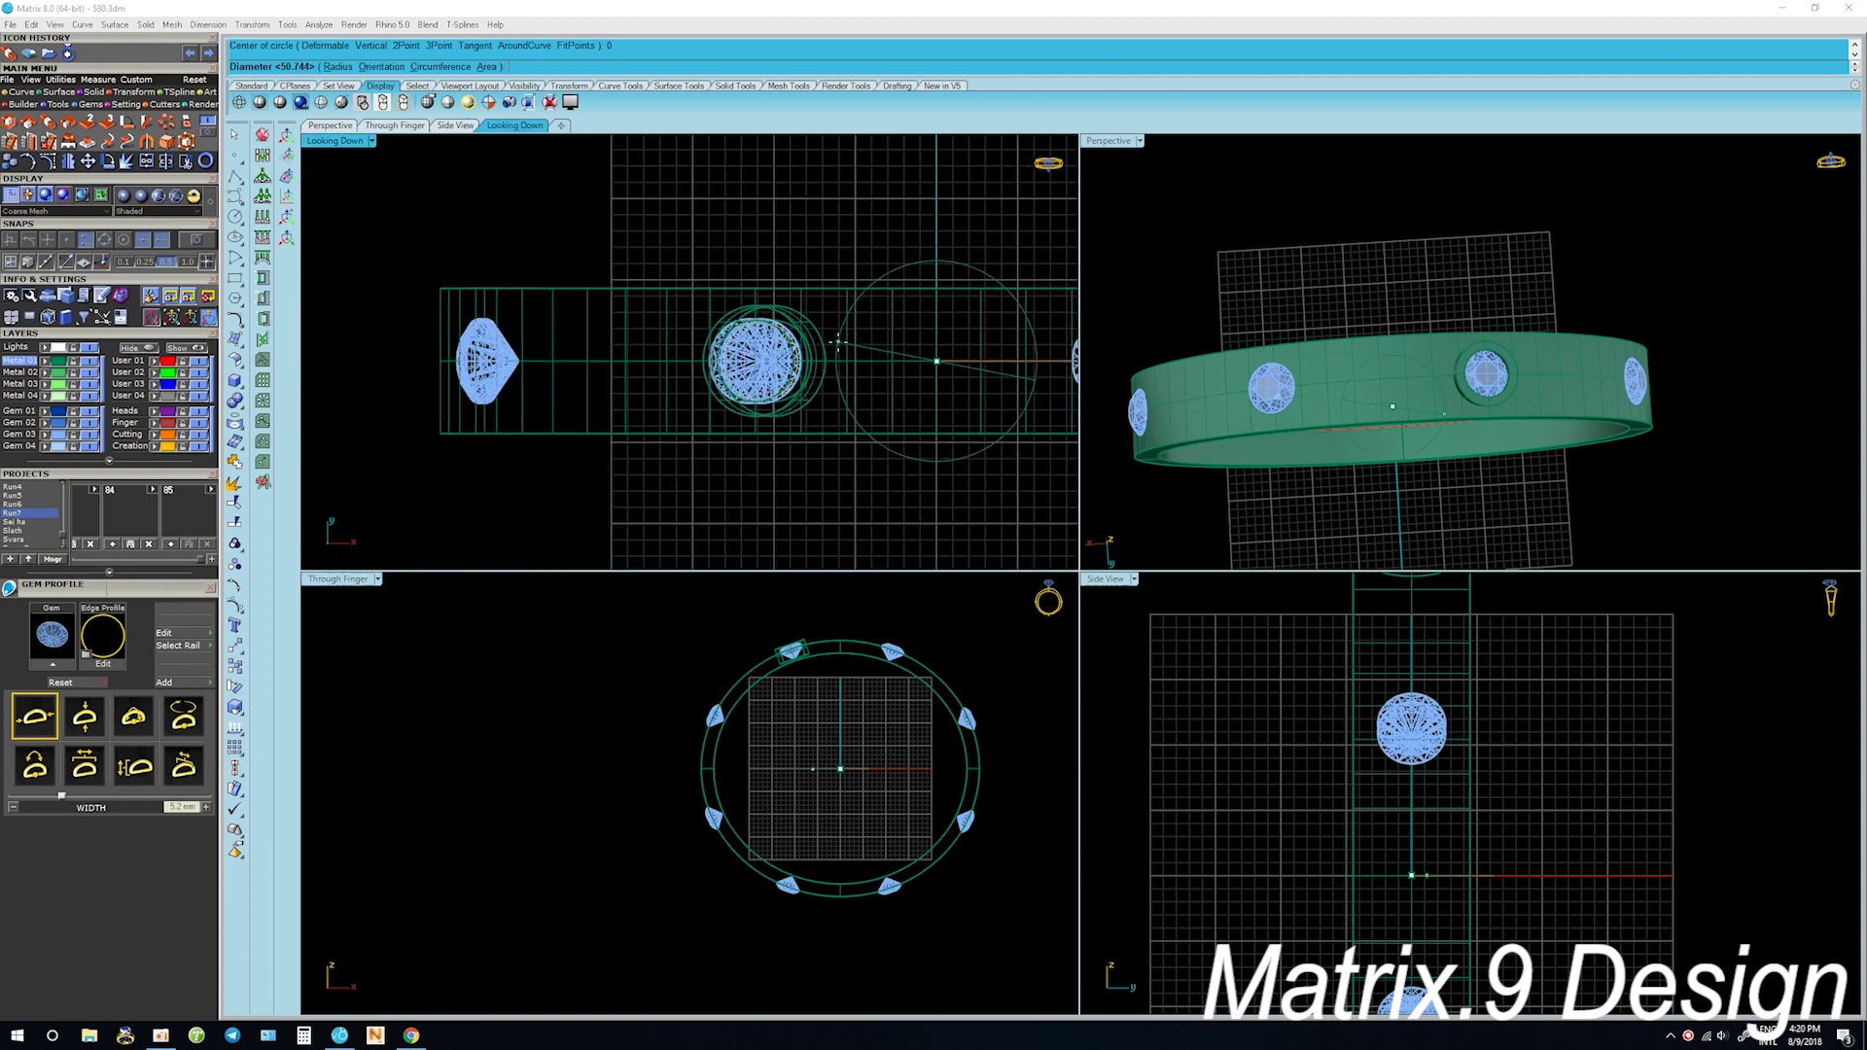
{"action": "scroll", "coordinate": [856, 445], "scroll_direction": "down", "scroll_amount": 2}
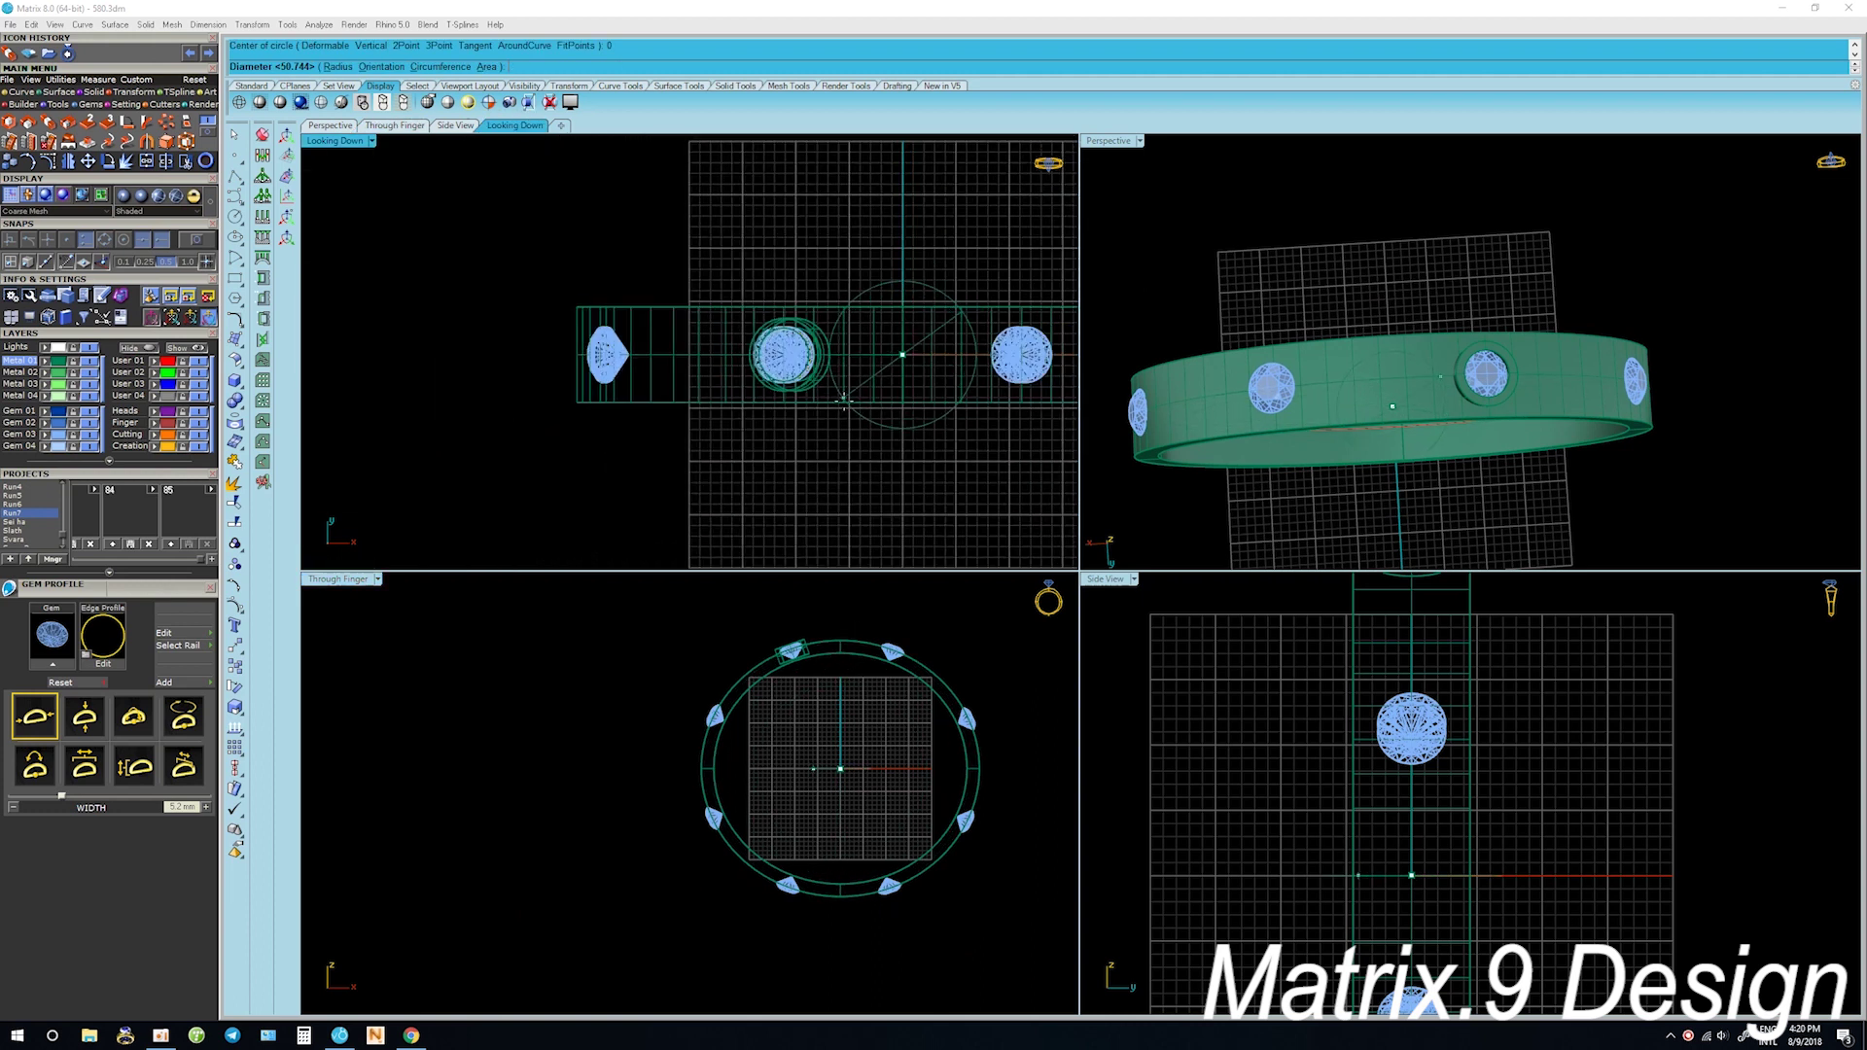
{"action": "left_click", "coordinate": [901, 431]}
{"action": "left_click_drag", "start_coordinate": [855, 734], "coordinate": [870, 612]}
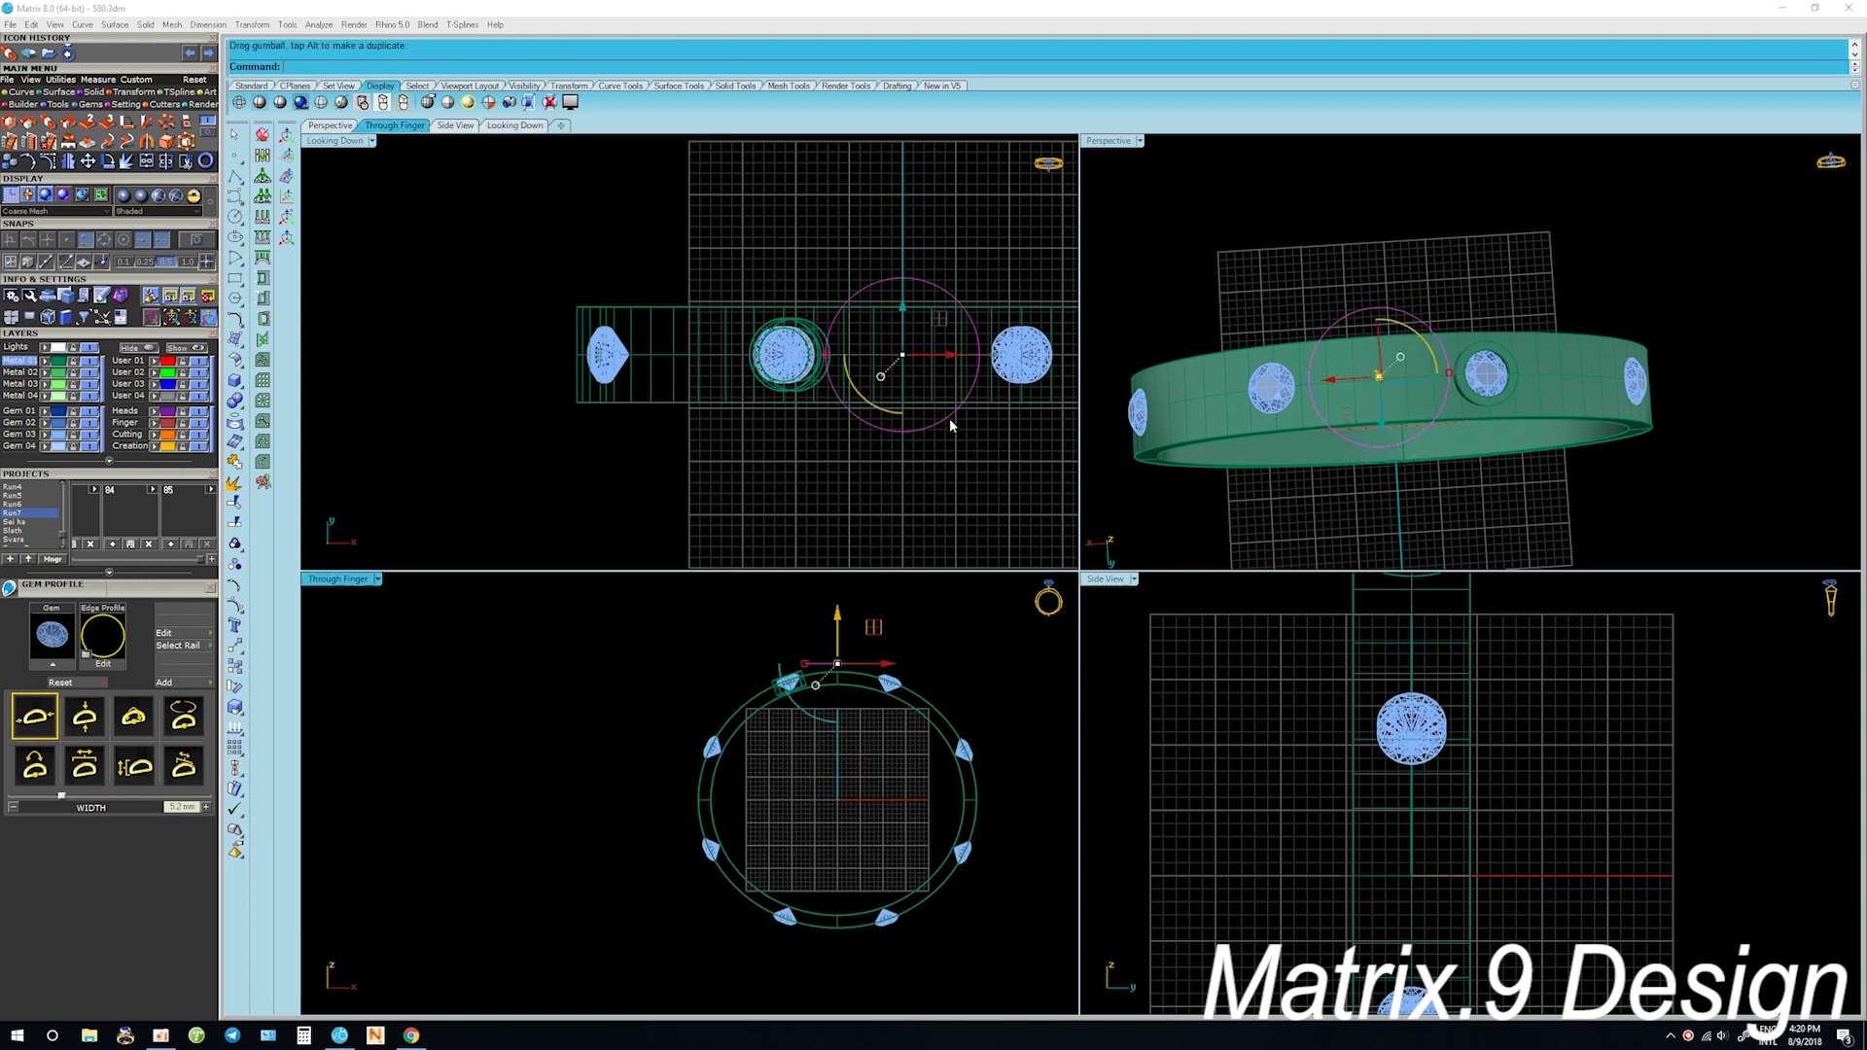
{"action": "scroll", "coordinate": [931, 464], "scroll_direction": "up", "scroll_amount": 2}
{"action": "right_click_drag", "start_coordinate": [1361, 409], "coordinate": [1403, 440]}
{"action": "right_click_drag", "start_coordinate": [922, 492], "coordinate": [922, 525]}
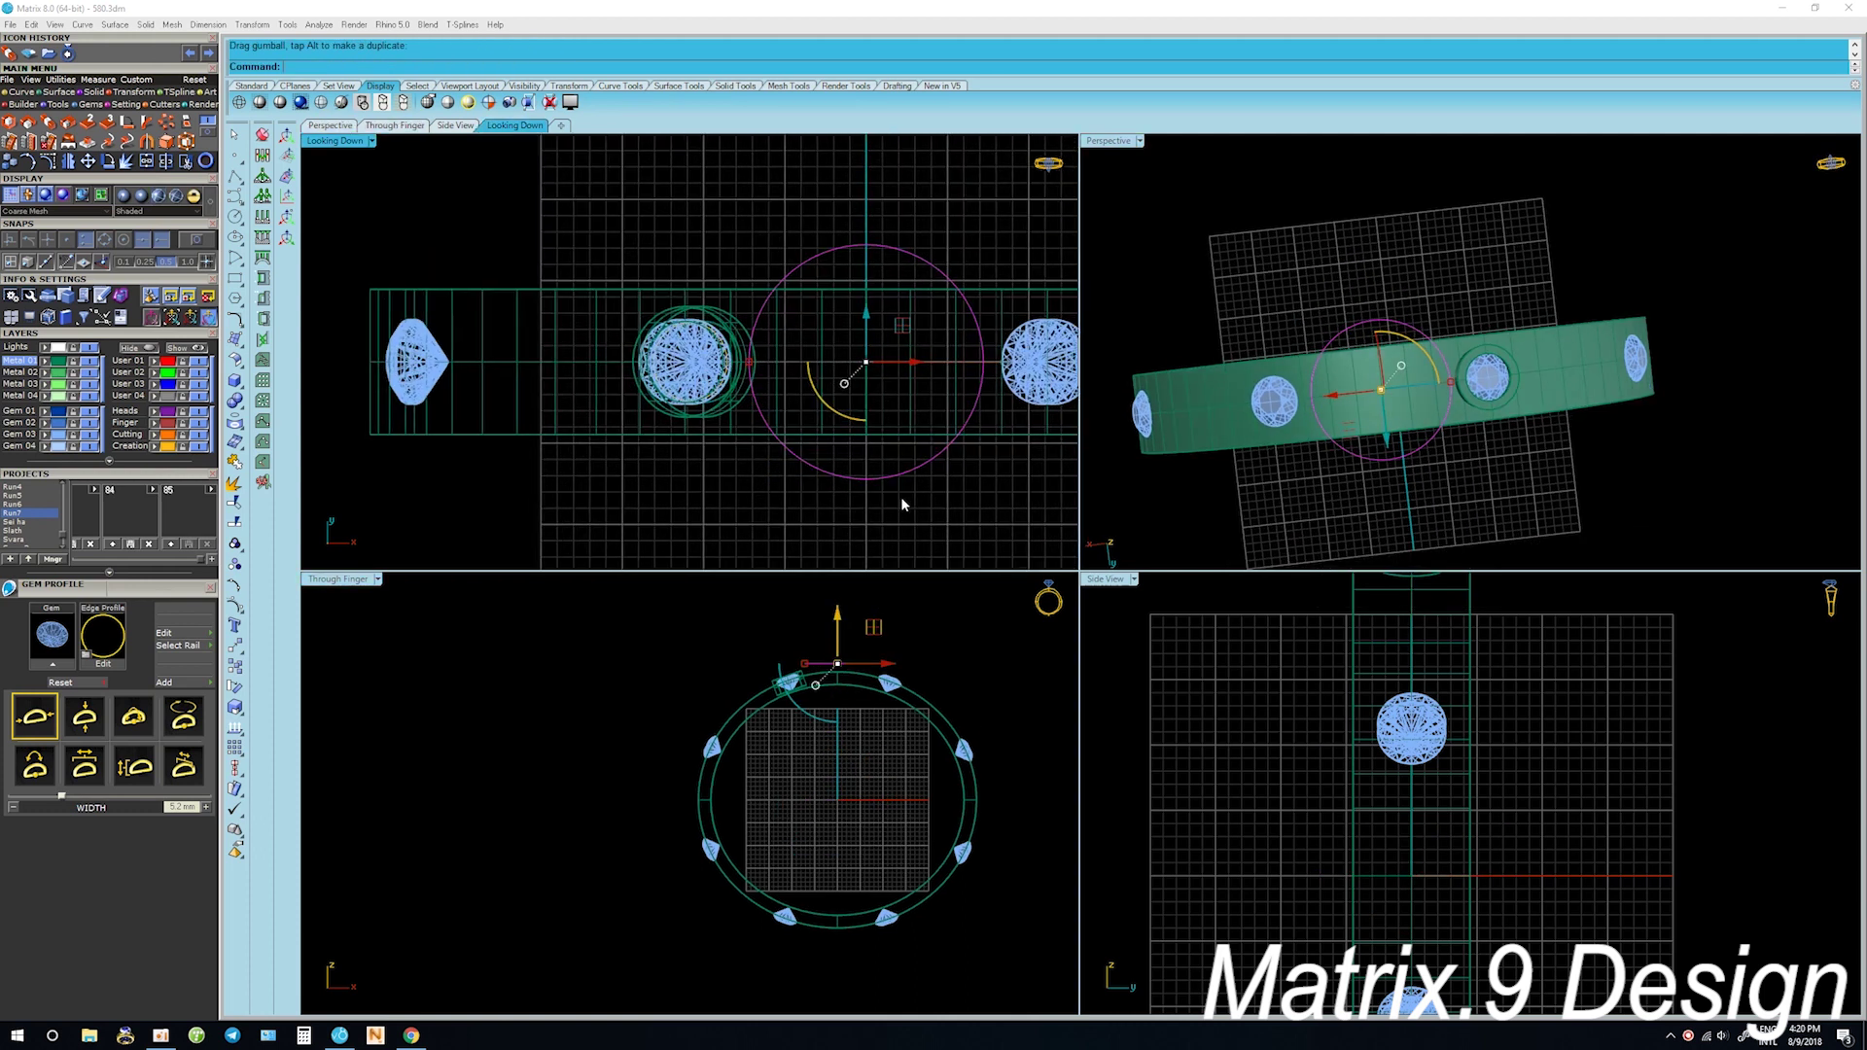
Shrink the circle with its gumball scale handle and reselect it
{"action": "left_click_drag", "start_coordinate": [751, 368], "coordinate": [797, 387]}
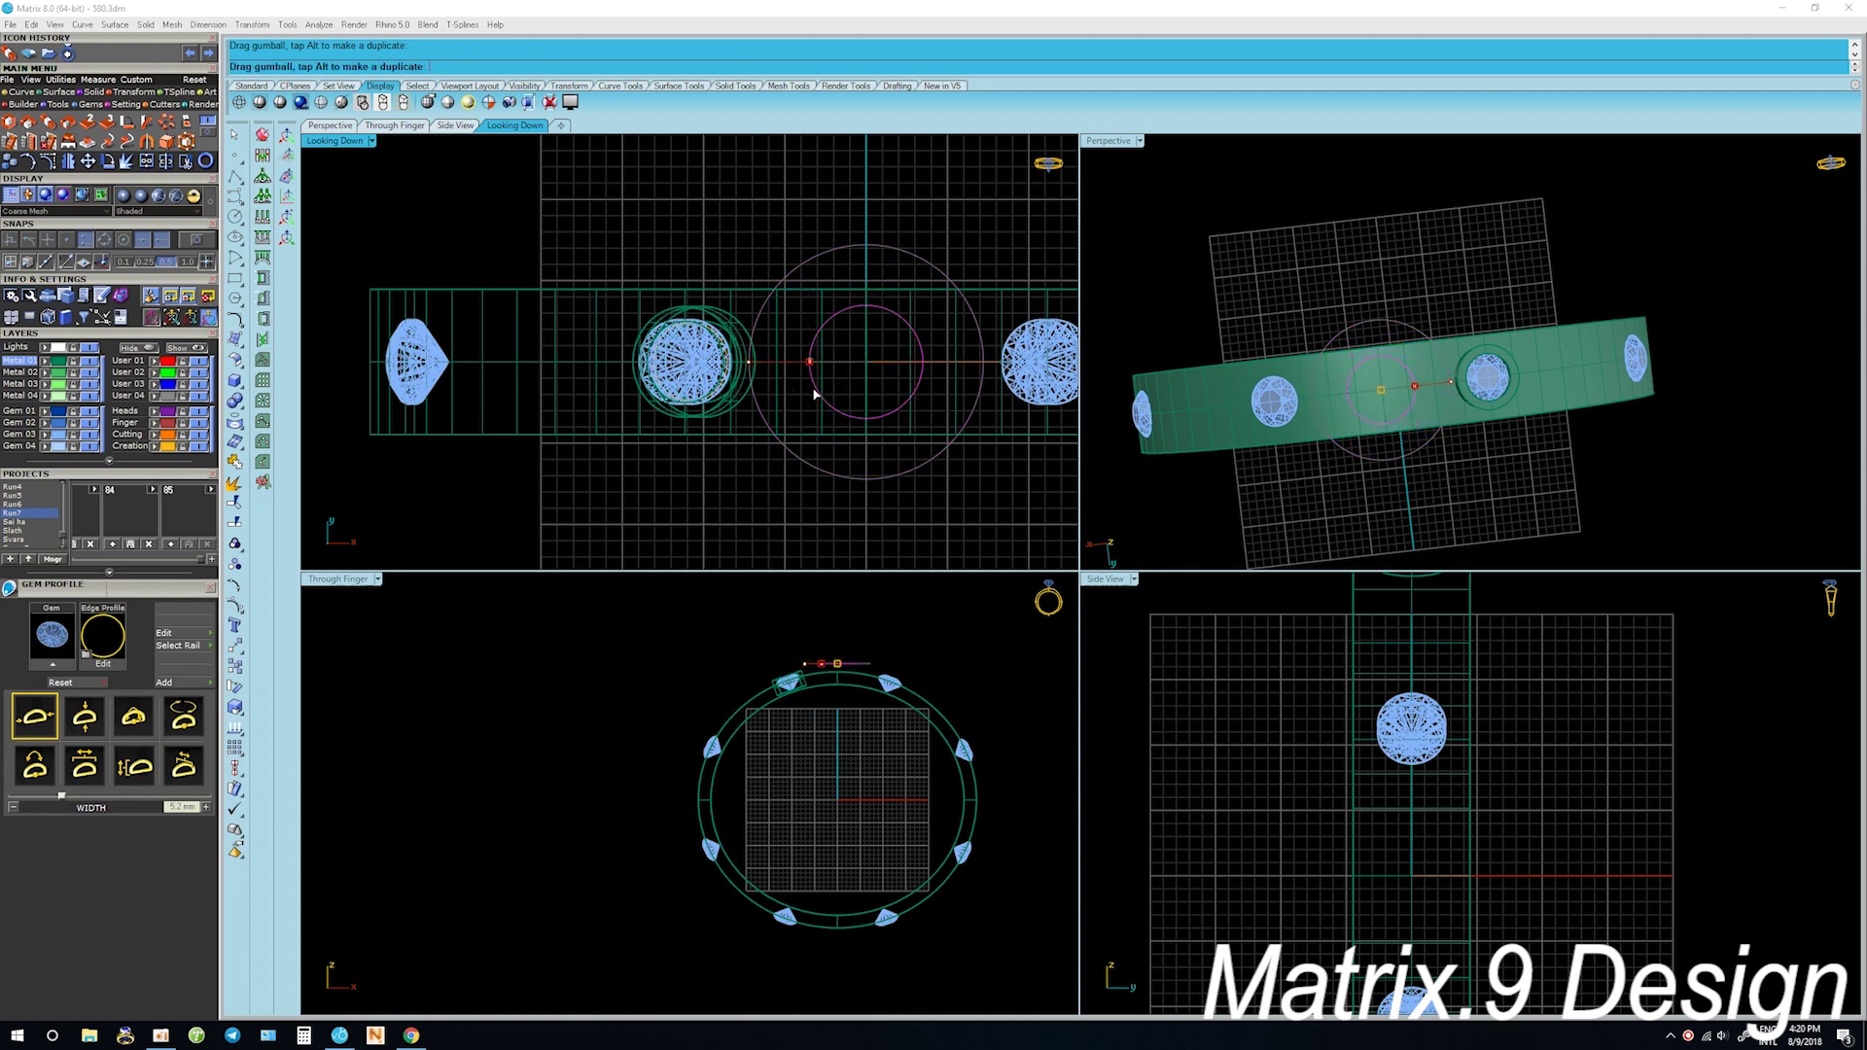
{"action": "scroll", "coordinate": [844, 395], "scroll_direction": "up", "scroll_amount": 2}
{"action": "mouse_move", "coordinate": [797, 387]}
{"action": "left_mouse_down"}
{"action": "mouse_move", "coordinate": [844, 395]}
{"action": "mouse_move", "coordinate": [893, 438]}
{"action": "left_mouse_up"}
{"action": "left_click", "coordinate": [884, 506]}
{"action": "left_click", "coordinate": [923, 423]}
{"action": "right_click_drag", "start_coordinate": [923, 423], "coordinate": [864, 412]}
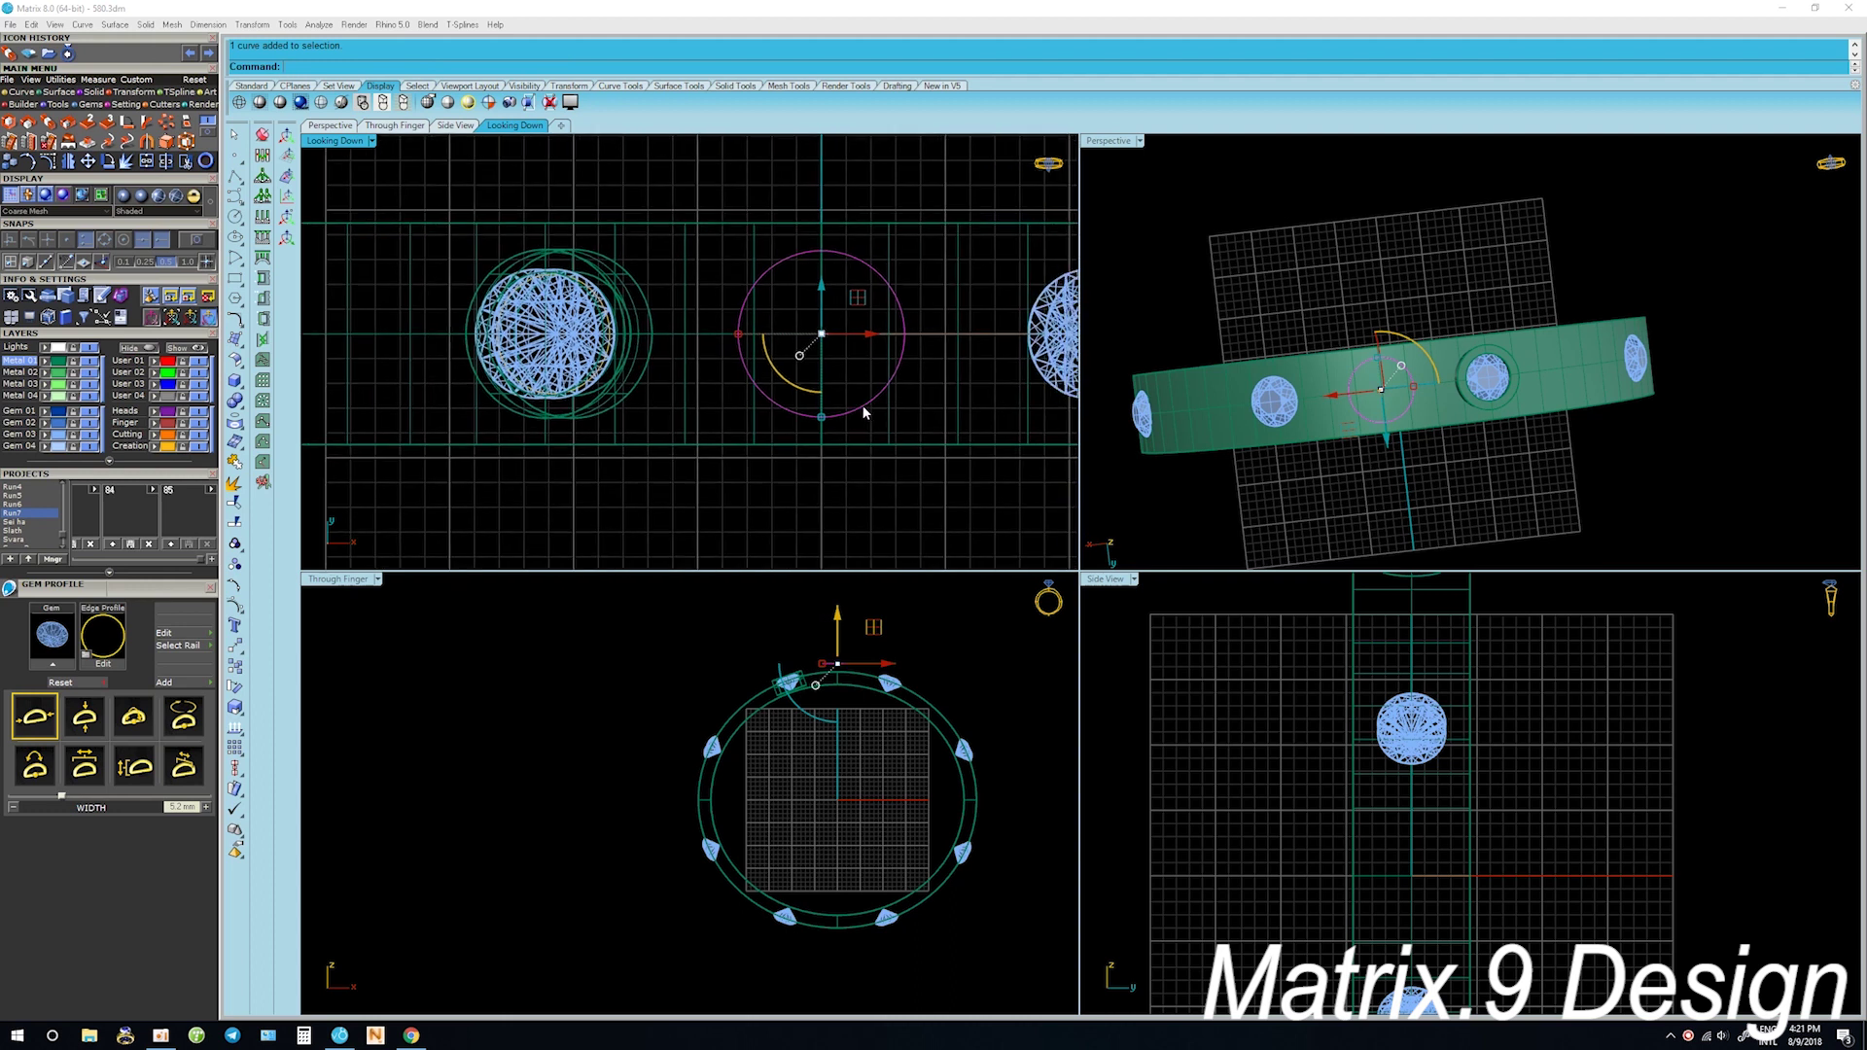
{"action": "type", "text": "O"}
Offset the head circle inward by 0.7
{"action": "key", "text": "Return"}
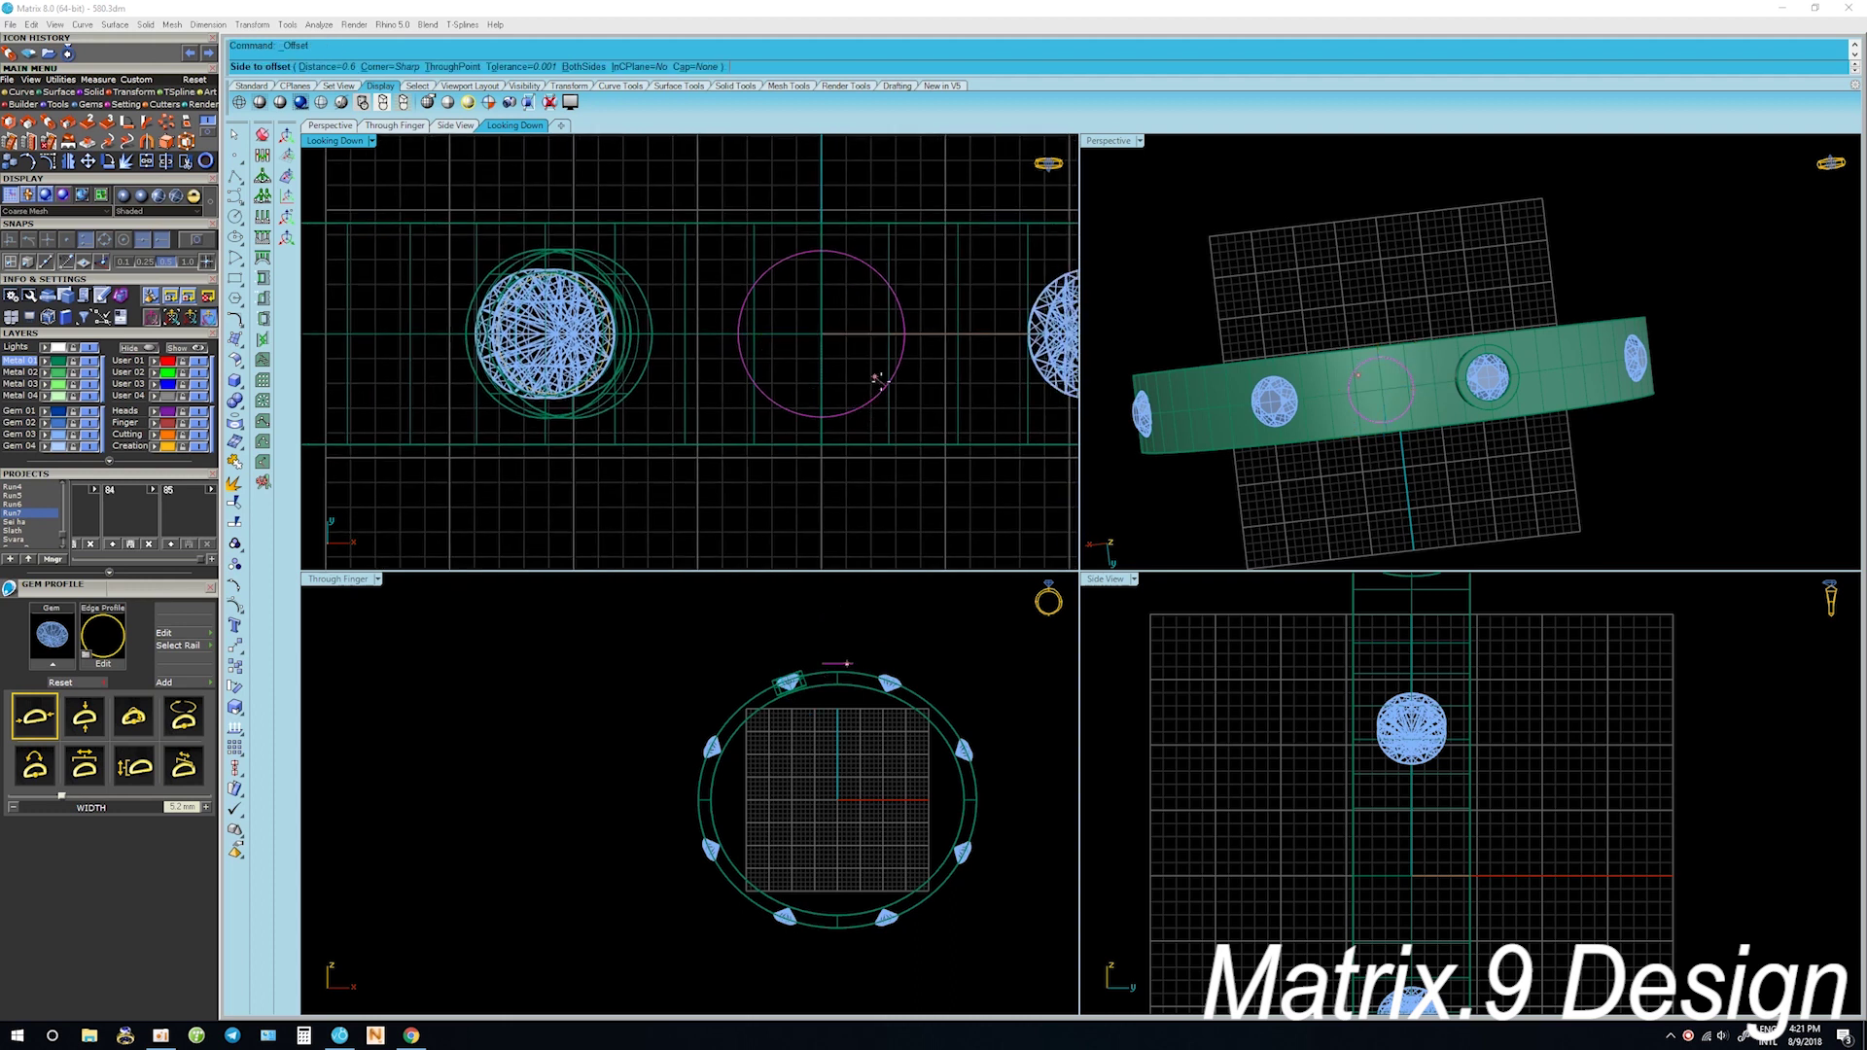
{"action": "scroll", "coordinate": [878, 379], "scroll_direction": "up", "scroll_amount": 2}
{"action": "key", "text": "Return"}
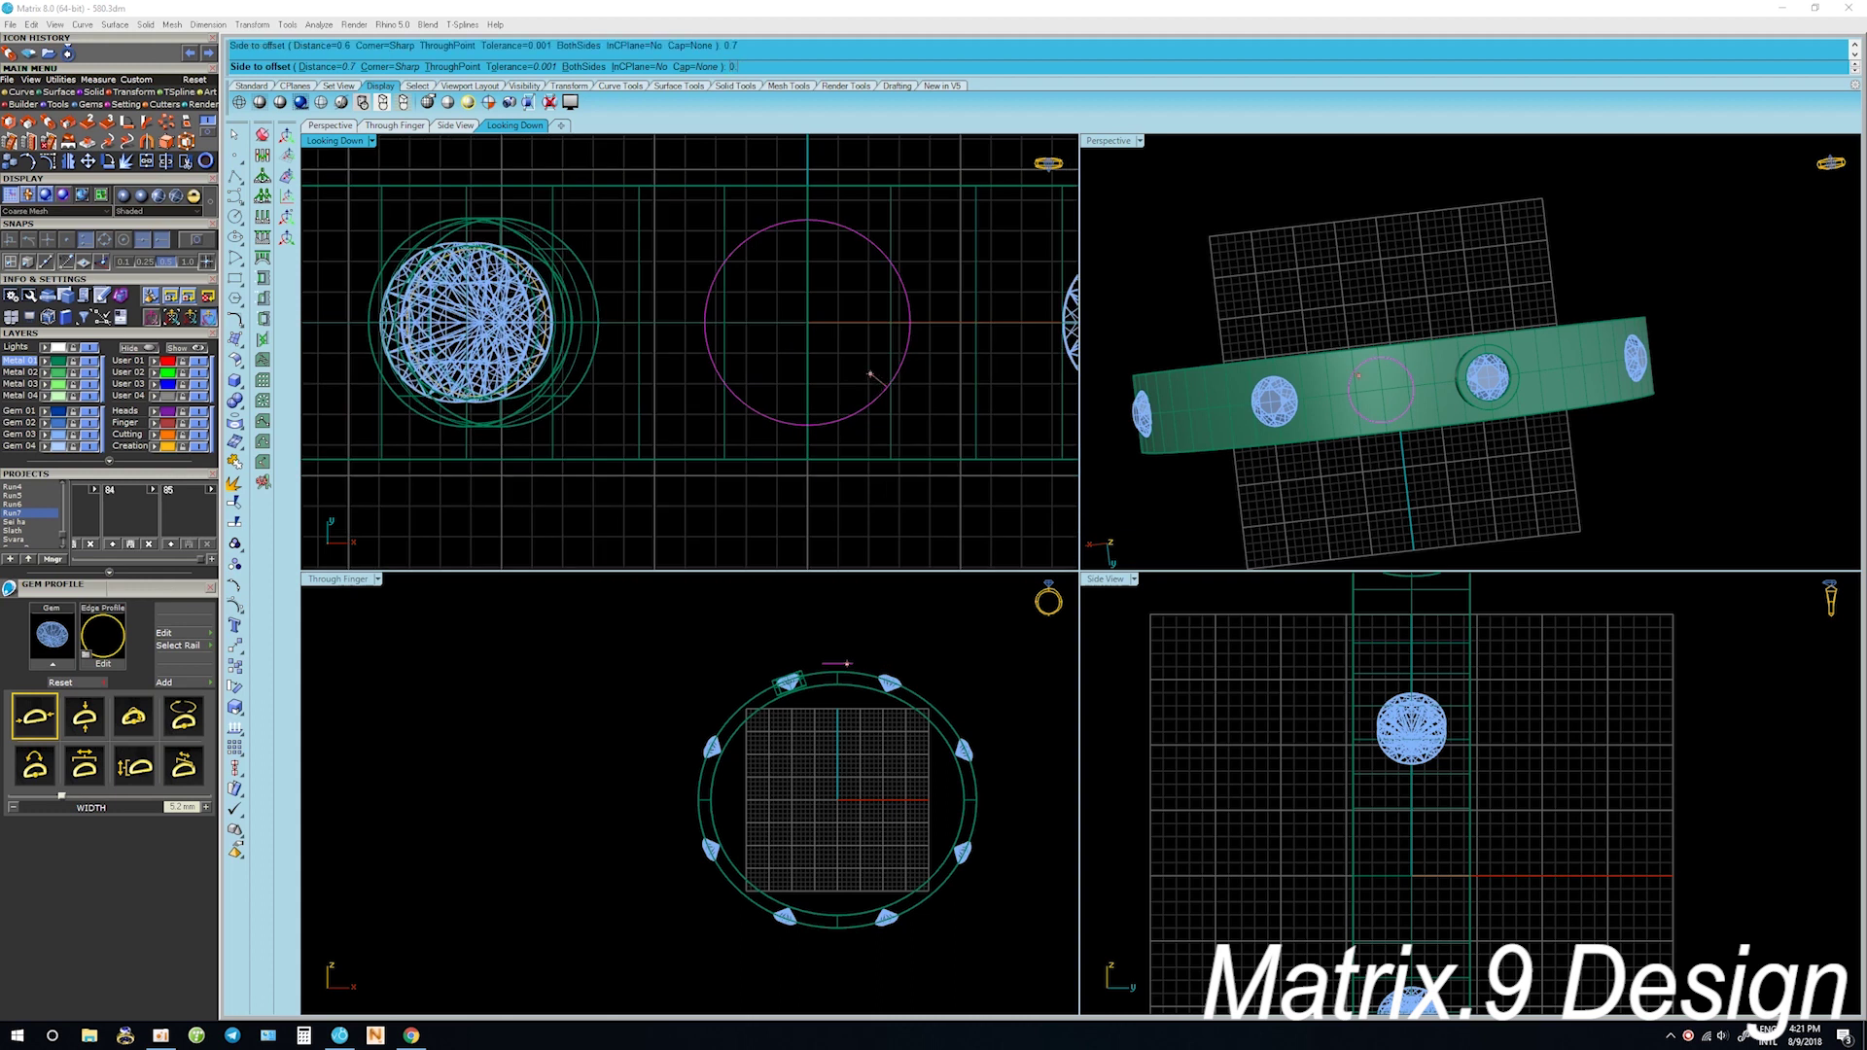
{"action": "left_click", "coordinate": [878, 380]}
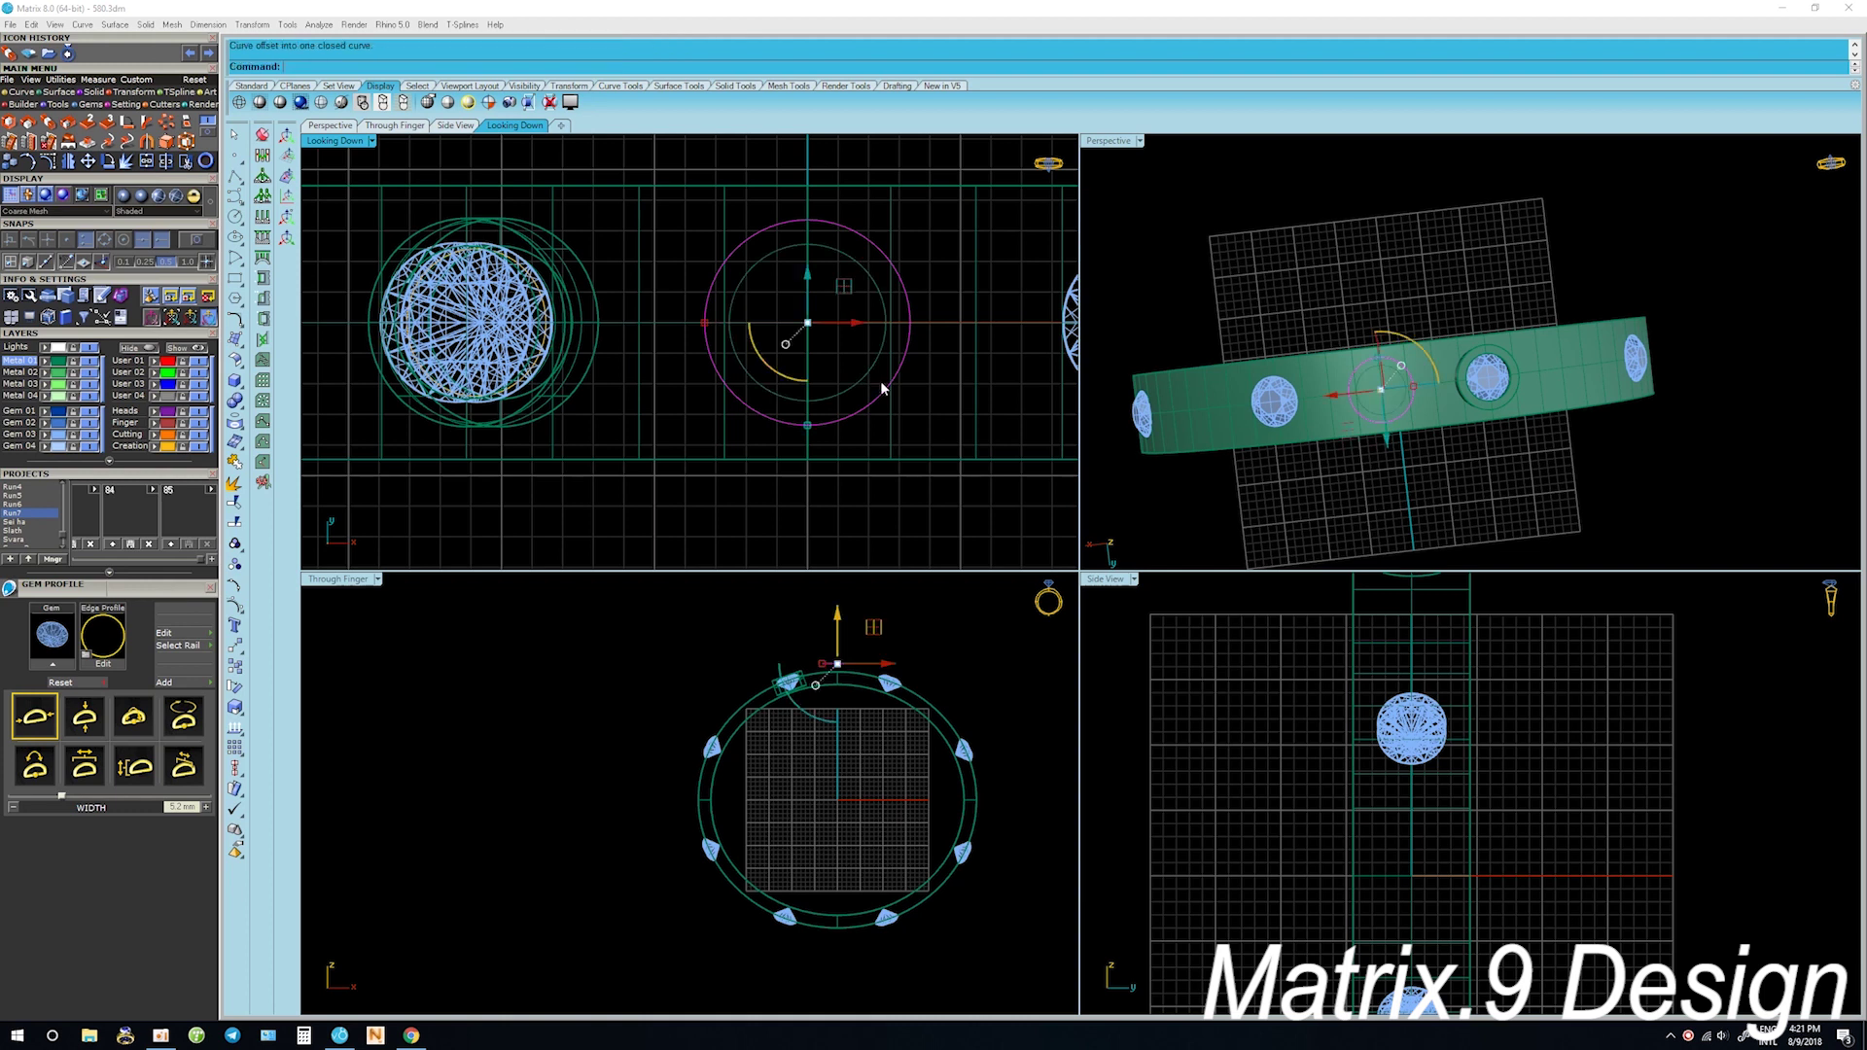
{"action": "scroll", "coordinate": [882, 386], "scroll_direction": "down", "scroll_amount": 3}
{"action": "key", "text": "Escape"}
{"action": "scroll", "coordinate": [888, 437], "scroll_direction": "up", "scroll_amount": 1}
{"action": "scroll", "coordinate": [875, 389], "scroll_direction": "up", "scroll_amount": 1}
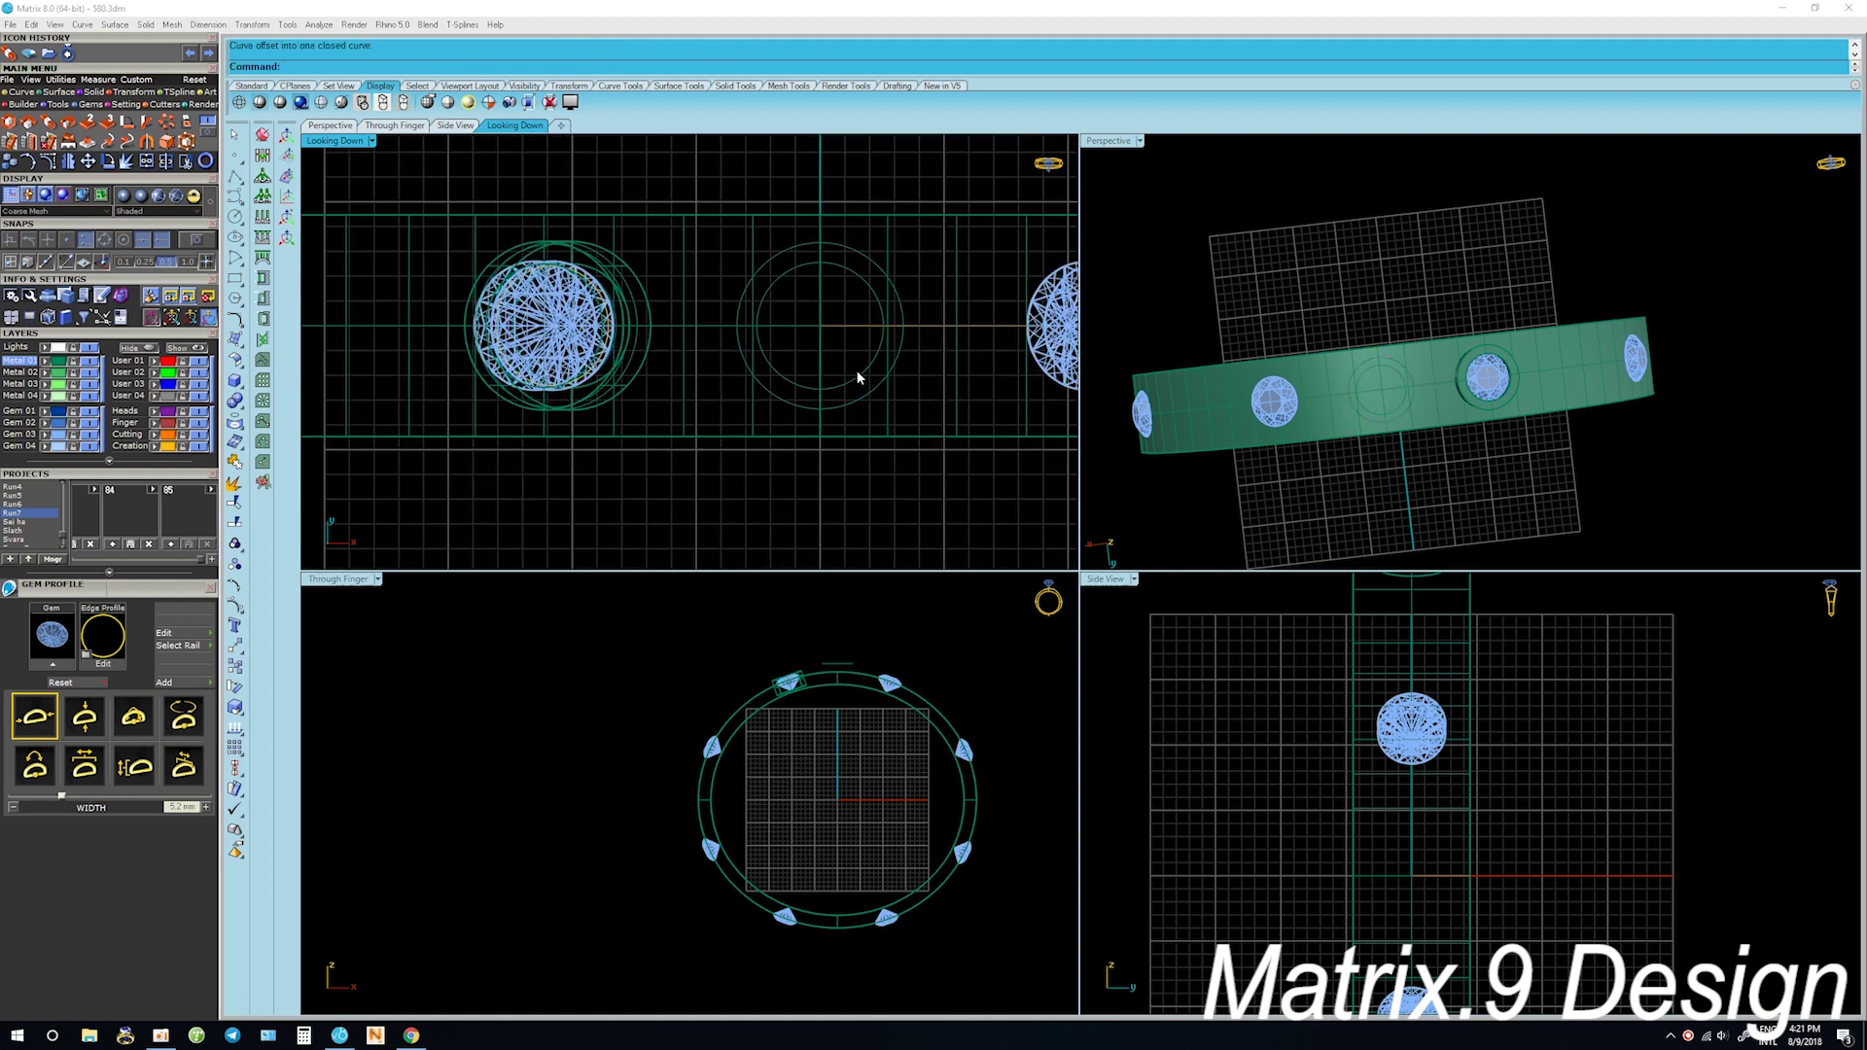
Offset the new inner circle inward by a further 1 and select the innermost circle
{"action": "left_click", "coordinate": [859, 378]}
{"action": "right_click", "coordinate": [861, 379]}
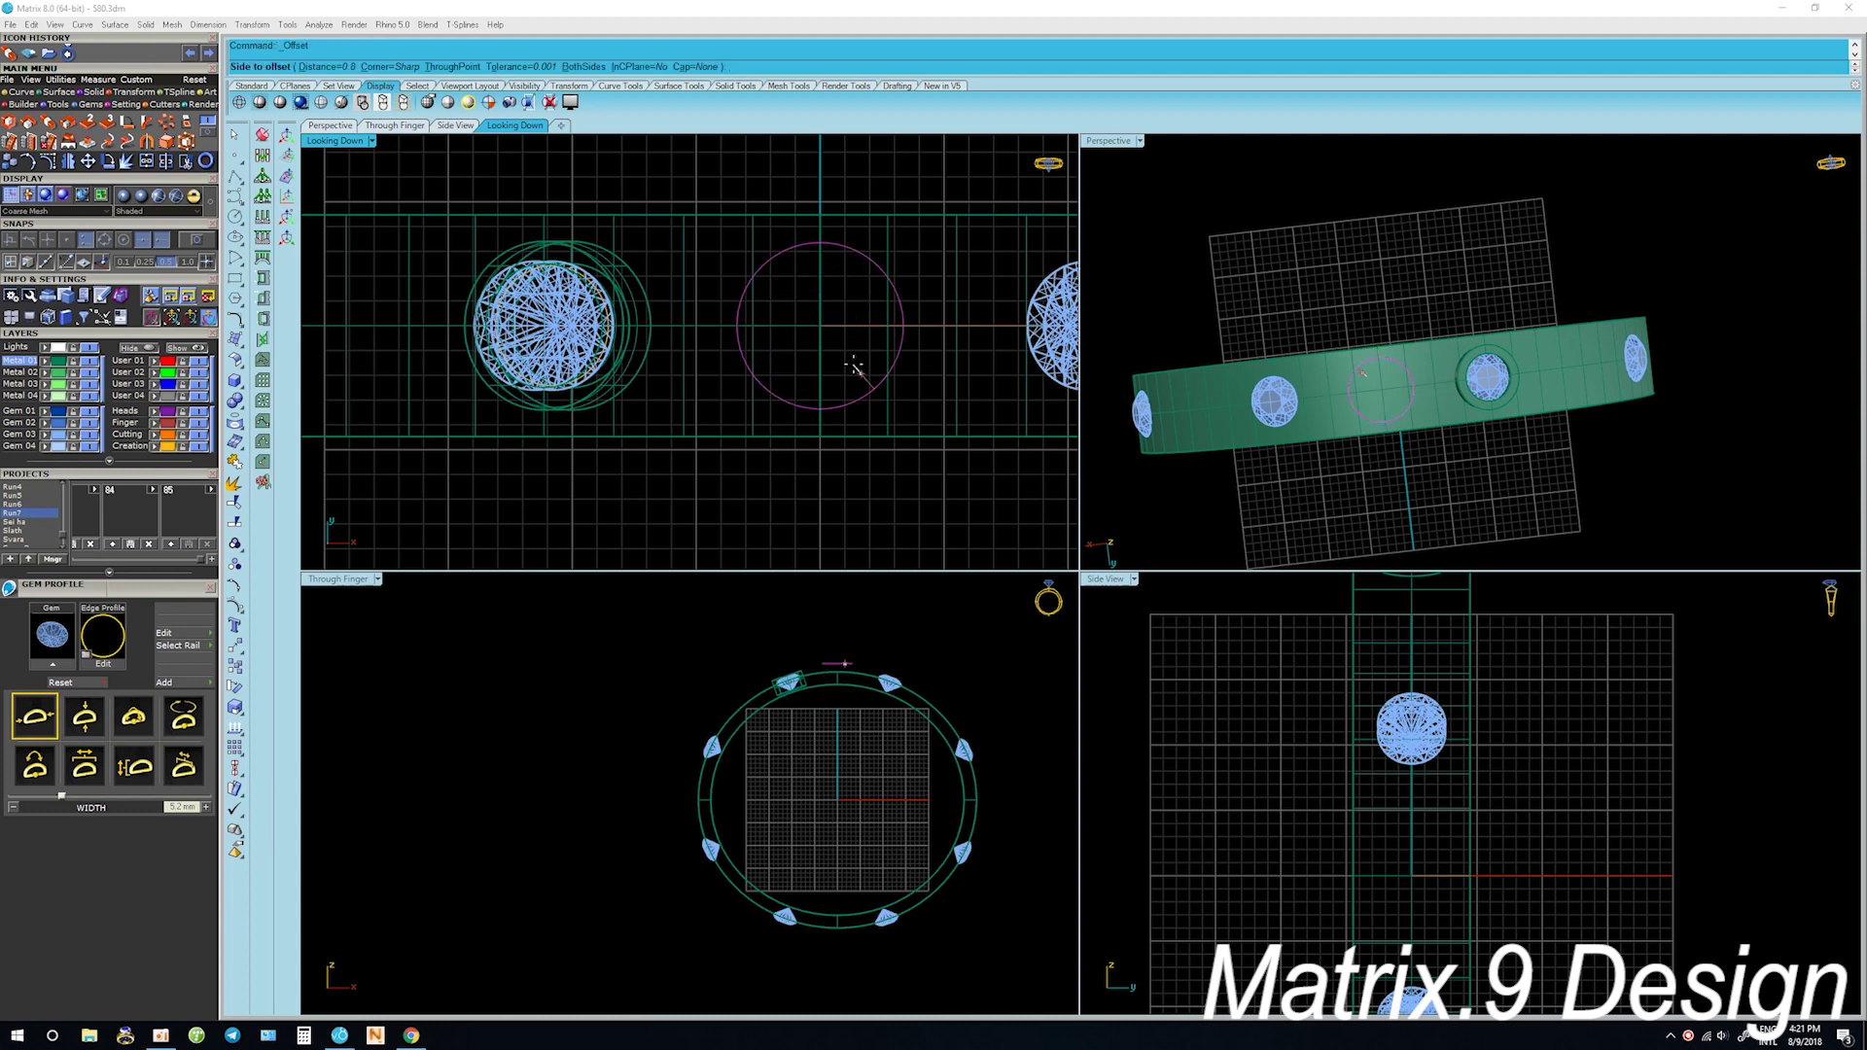
{"action": "type", "text": "5"}
{"action": "key", "text": "Return"}
{"action": "left_click", "coordinate": [853, 367]}
{"action": "left_click", "coordinate": [862, 369]}
{"action": "left_click", "coordinate": [873, 394]}
{"action": "left_click", "coordinate": [873, 509]}
{"action": "left_click", "coordinate": [856, 372]}
{"action": "scroll", "coordinate": [864, 676], "scroll_direction": "up", "scroll_amount": 1}
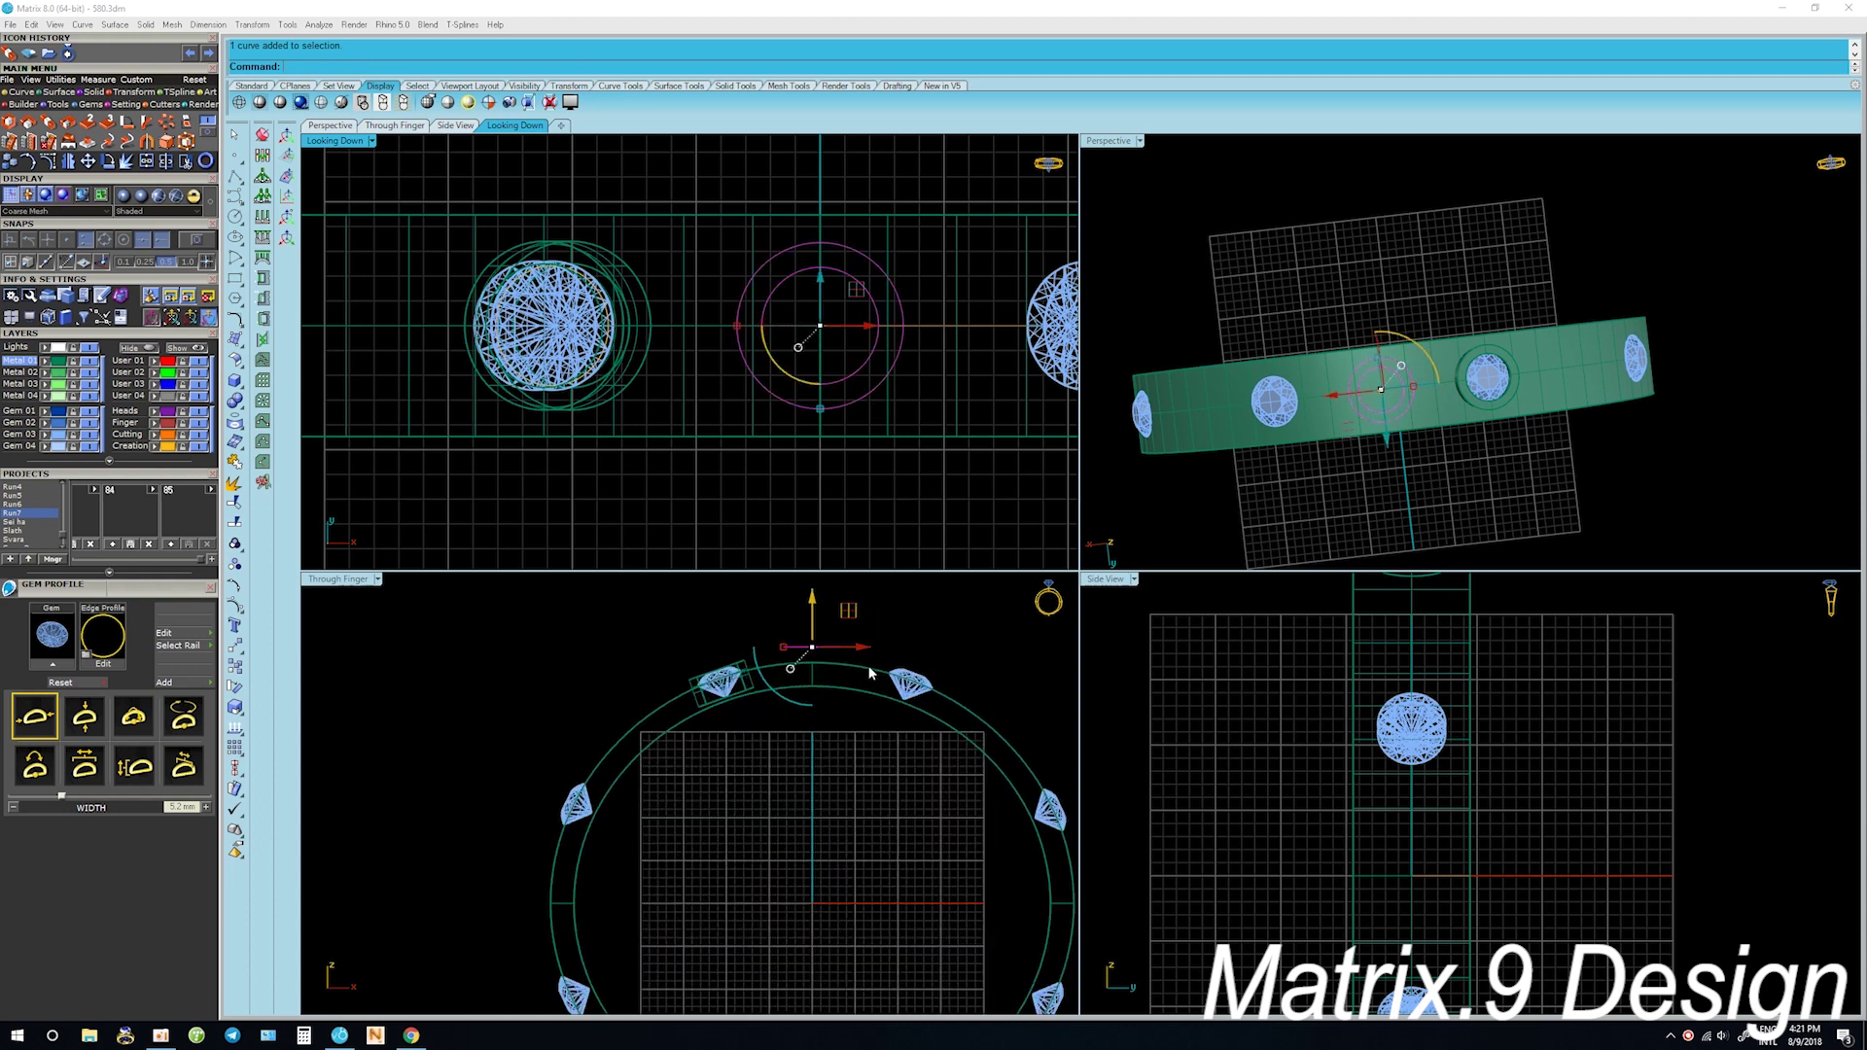
Drag the inner circle down onto the band top in Through Finger and reselect it
{"action": "scroll", "coordinate": [864, 676], "scroll_direction": "up", "scroll_amount": 3}
{"action": "left_click_drag", "start_coordinate": [776, 597], "coordinate": [789, 622]}
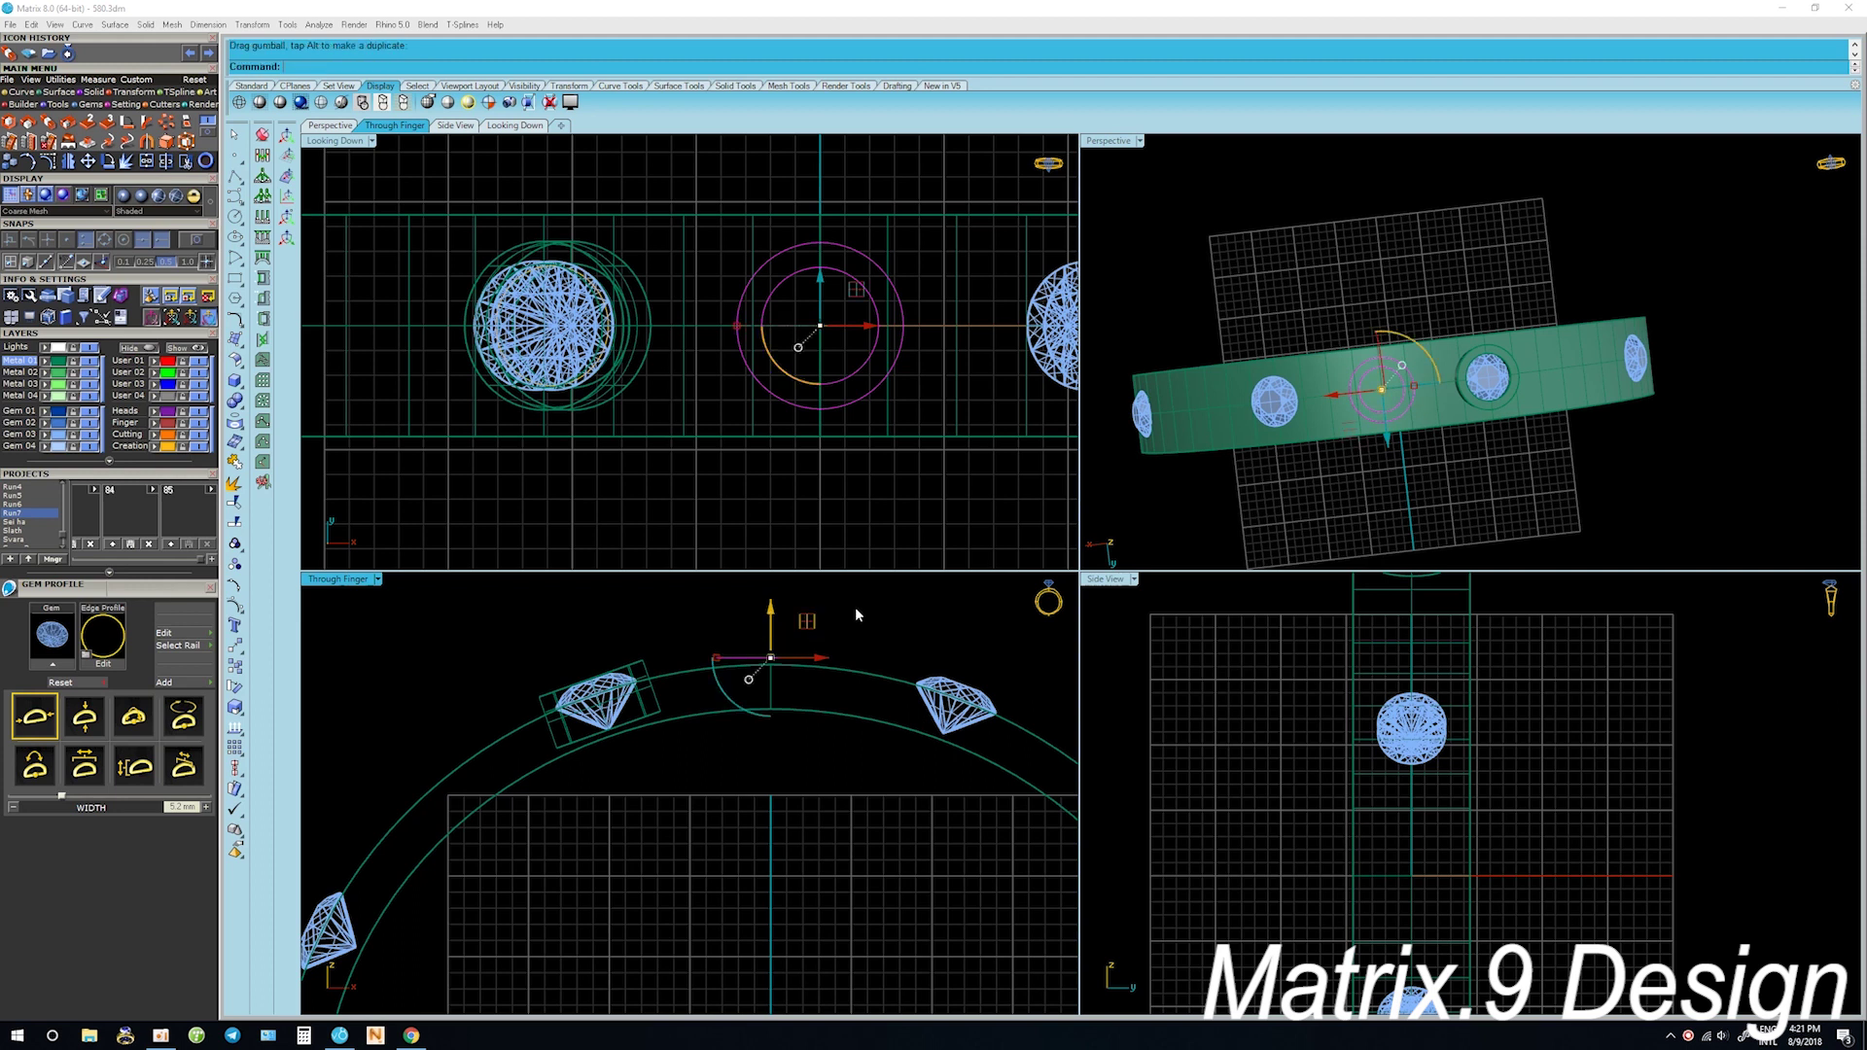
{"action": "mouse_move", "coordinate": [1264, 506]}
{"action": "right_mouse_down"}
{"action": "mouse_move", "coordinate": [1357, 308]}
{"action": "mouse_move", "coordinate": [1295, 387]}
{"action": "right_mouse_up"}
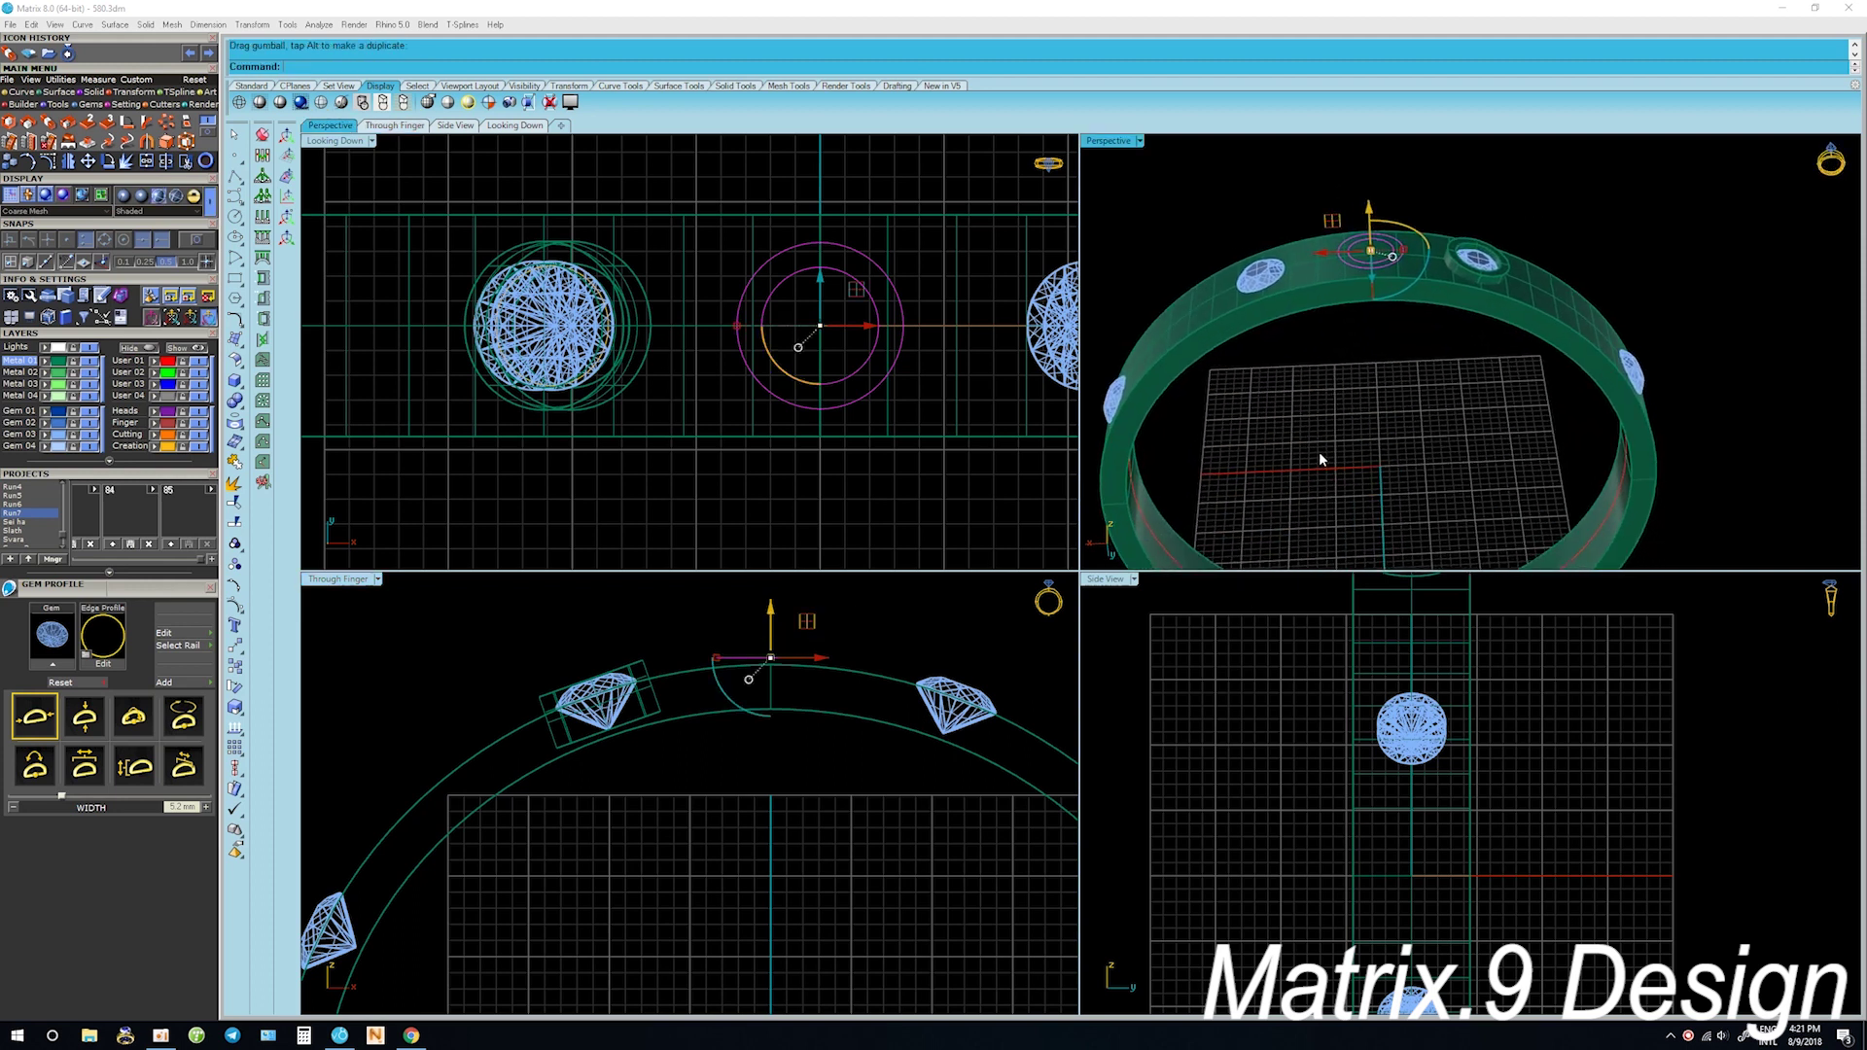
{"action": "left_click", "coordinate": [1348, 451]}
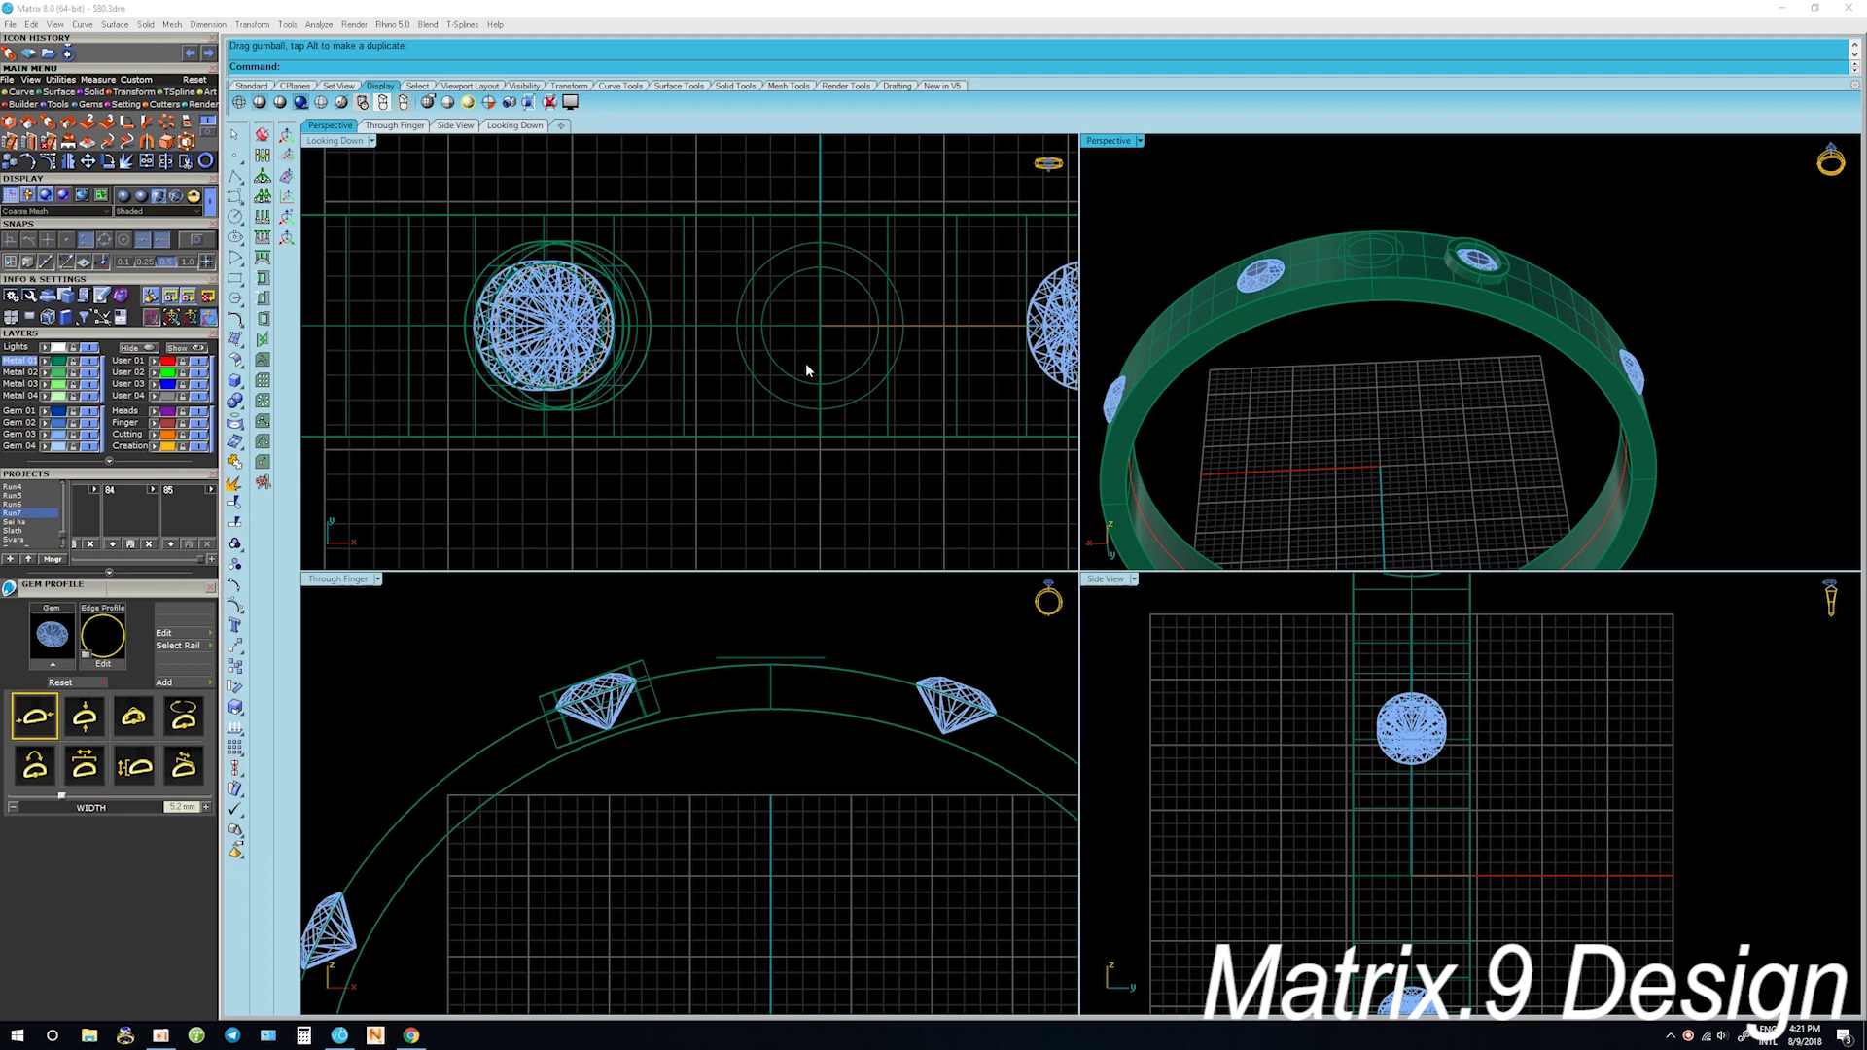
{"action": "mouse_move", "coordinate": [1549, 259]}
{"action": "right_mouse_down"}
{"action": "mouse_move", "coordinate": [1449, 370]}
{"action": "mouse_move", "coordinate": [1466, 198]}
{"action": "mouse_move", "coordinate": [1439, 479]}
{"action": "mouse_move", "coordinate": [1479, 192]}
{"action": "mouse_move", "coordinate": [1401, 292]}
{"action": "mouse_move", "coordinate": [1411, 212]}
{"action": "mouse_move", "coordinate": [1352, 332]}
{"action": "mouse_move", "coordinate": [1387, 212]}
{"action": "mouse_move", "coordinate": [1363, 429]}
{"action": "mouse_move", "coordinate": [1381, 175]}
{"action": "mouse_move", "coordinate": [1383, 223]}
{"action": "right_mouse_up"}
{"action": "left_click", "coordinate": [1385, 228]}
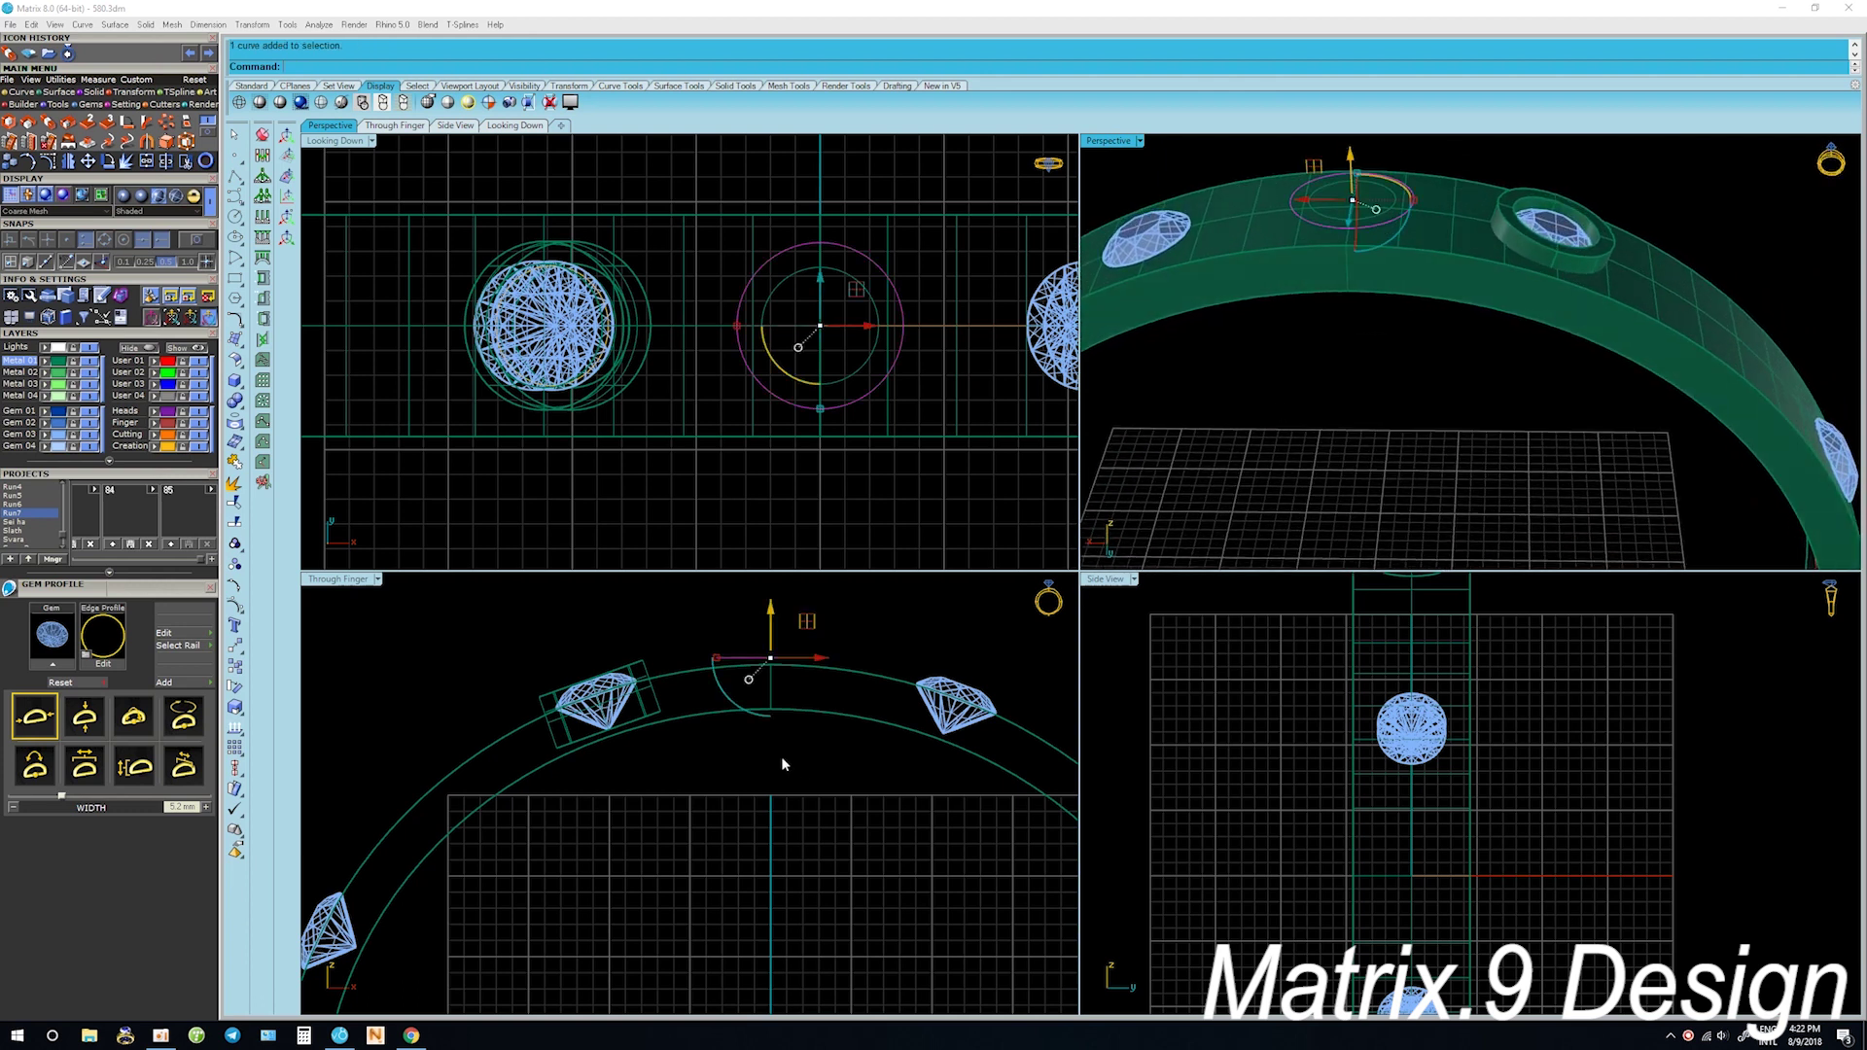
Extrude the selected circle into a solid cylinder with BothSides=Yes and Solid=Yes
{"action": "scroll", "coordinate": [797, 766], "scroll_direction": "up", "scroll_amount": 3}
{"action": "scroll", "coordinate": [770, 729], "scroll_direction": "up", "scroll_amount": 3}
{"action": "key", "text": "Return"}
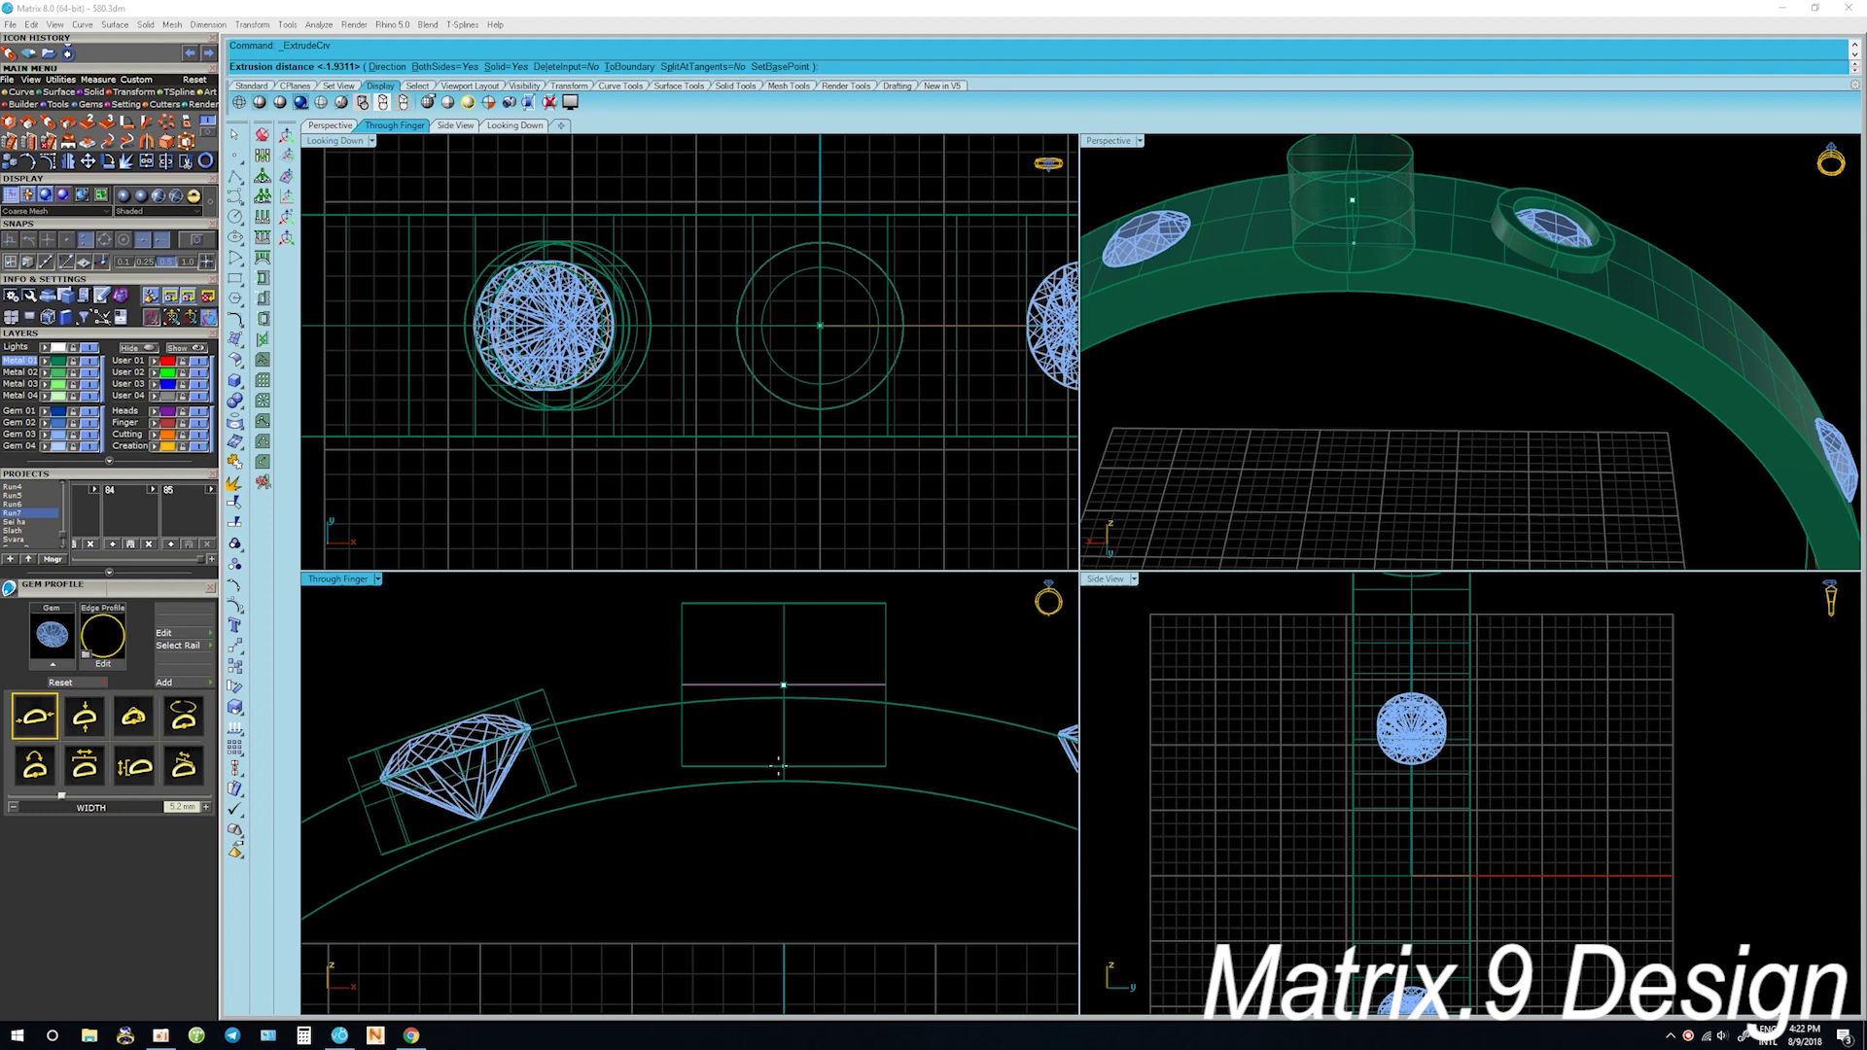
{"action": "left_click", "coordinate": [778, 765]}
Orbit the Perspective view to inspect the new cylinder post on the band
{"action": "left_click", "coordinate": [817, 866]}
{"action": "mouse_move", "coordinate": [1380, 230]}
{"action": "right_mouse_down"}
{"action": "mouse_move", "coordinate": [1389, 389]}
{"action": "mouse_move", "coordinate": [1367, 238]}
{"action": "right_mouse_up"}
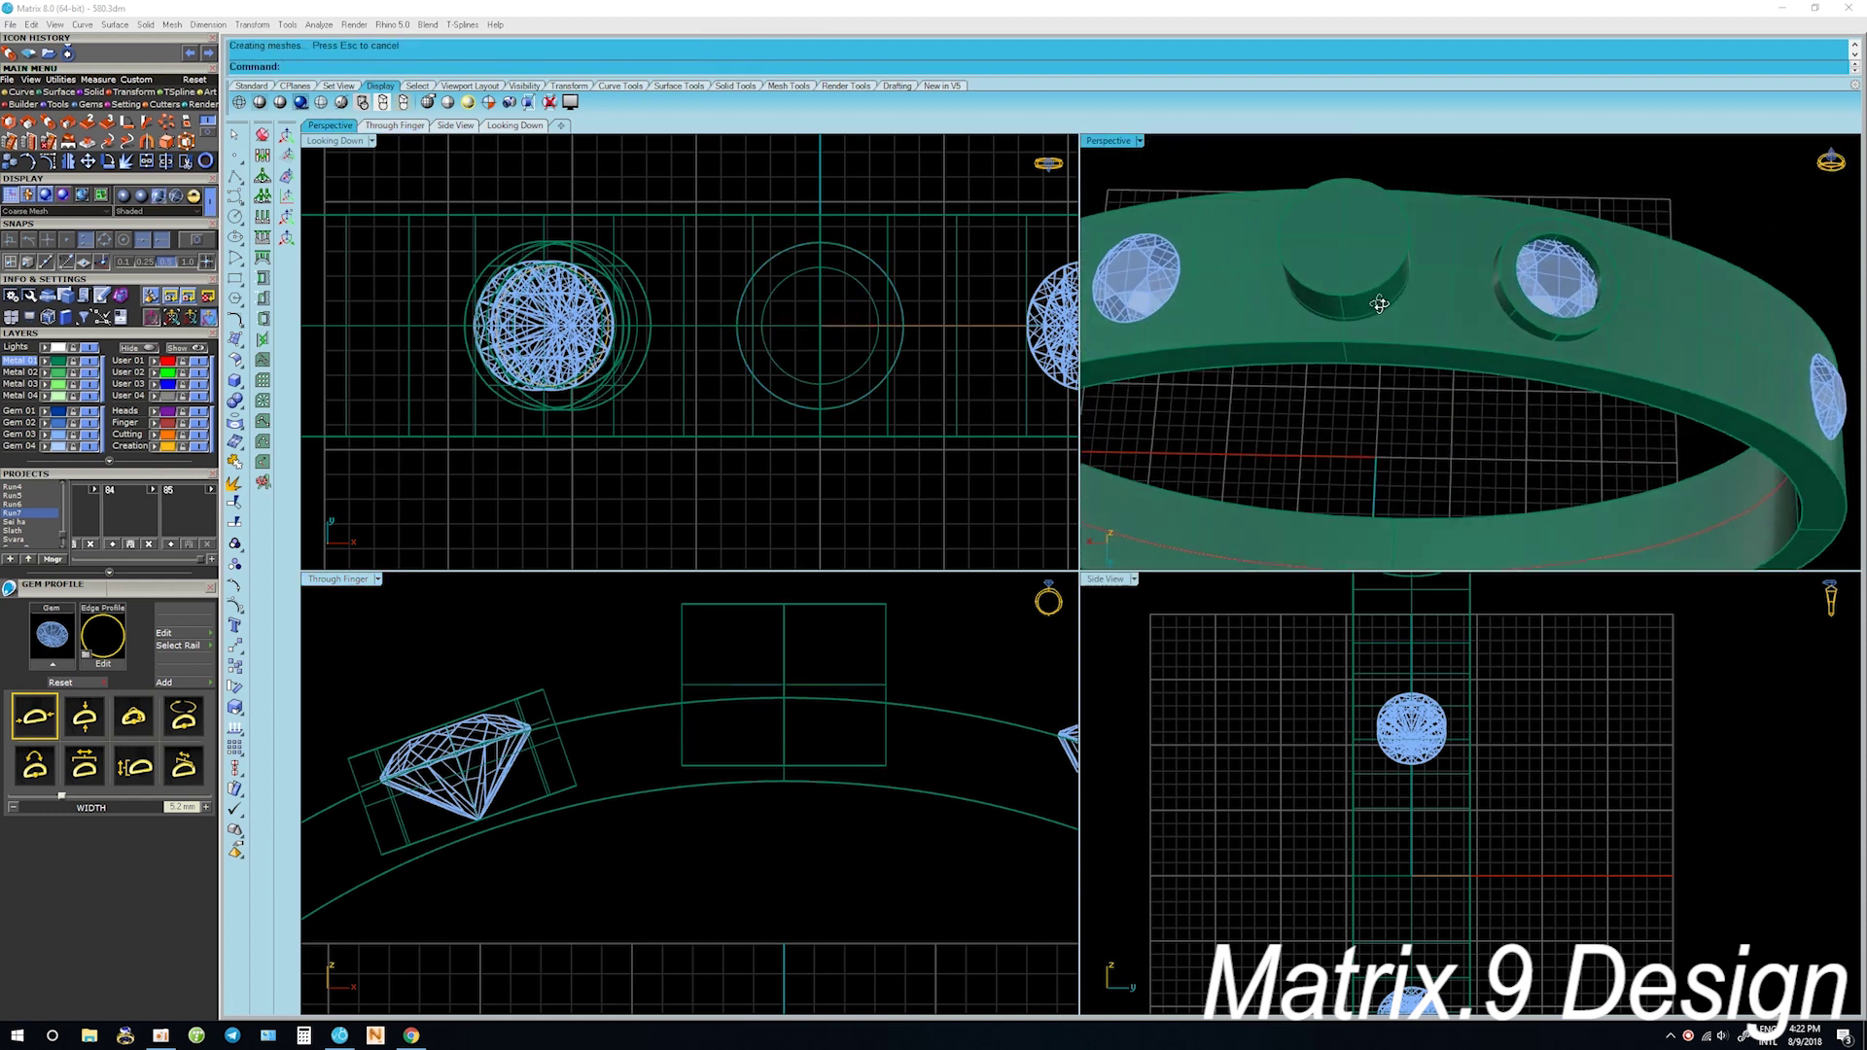
{"action": "right_click_drag", "start_coordinate": [1367, 237], "coordinate": [1340, 418]}
{"action": "scroll", "coordinate": [1375, 415], "scroll_direction": "down", "scroll_amount": 3}
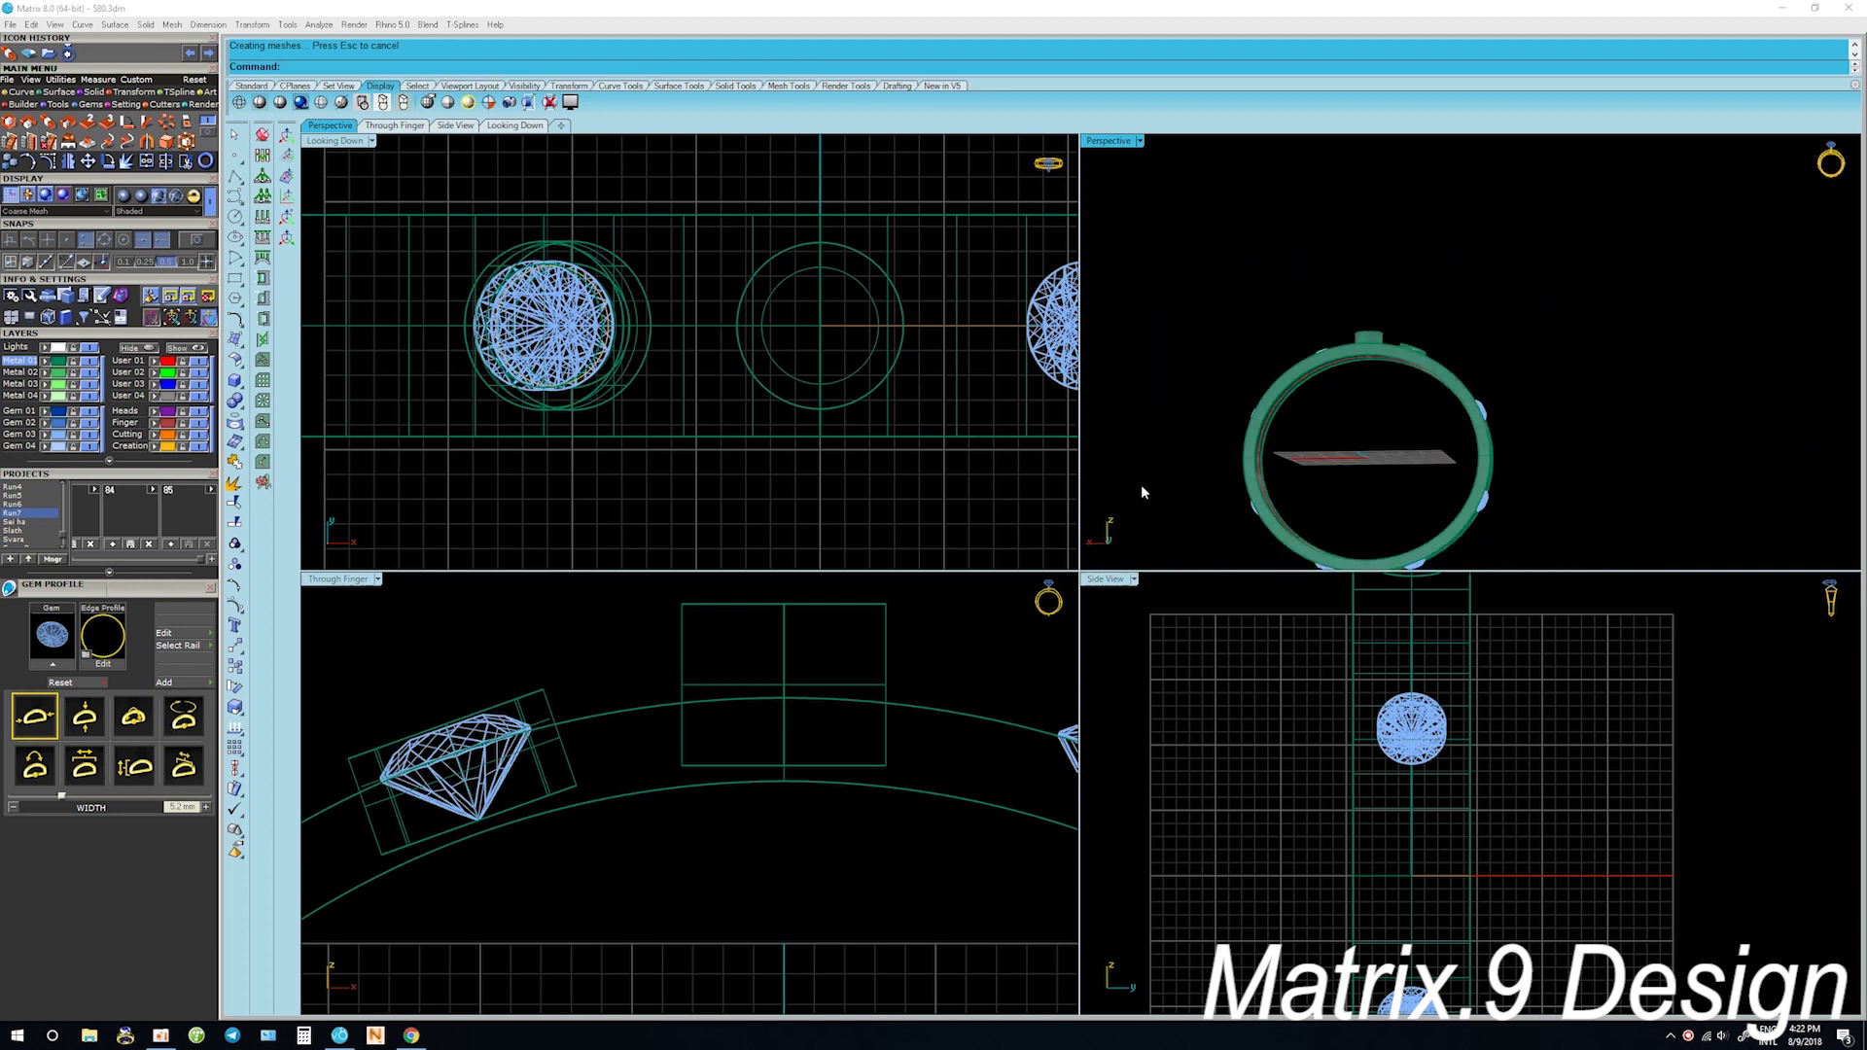
{"action": "right_click_drag", "start_coordinate": [1281, 311], "coordinate": [1404, 480]}
{"action": "scroll", "coordinate": [1369, 395], "scroll_direction": "up", "scroll_amount": 2}
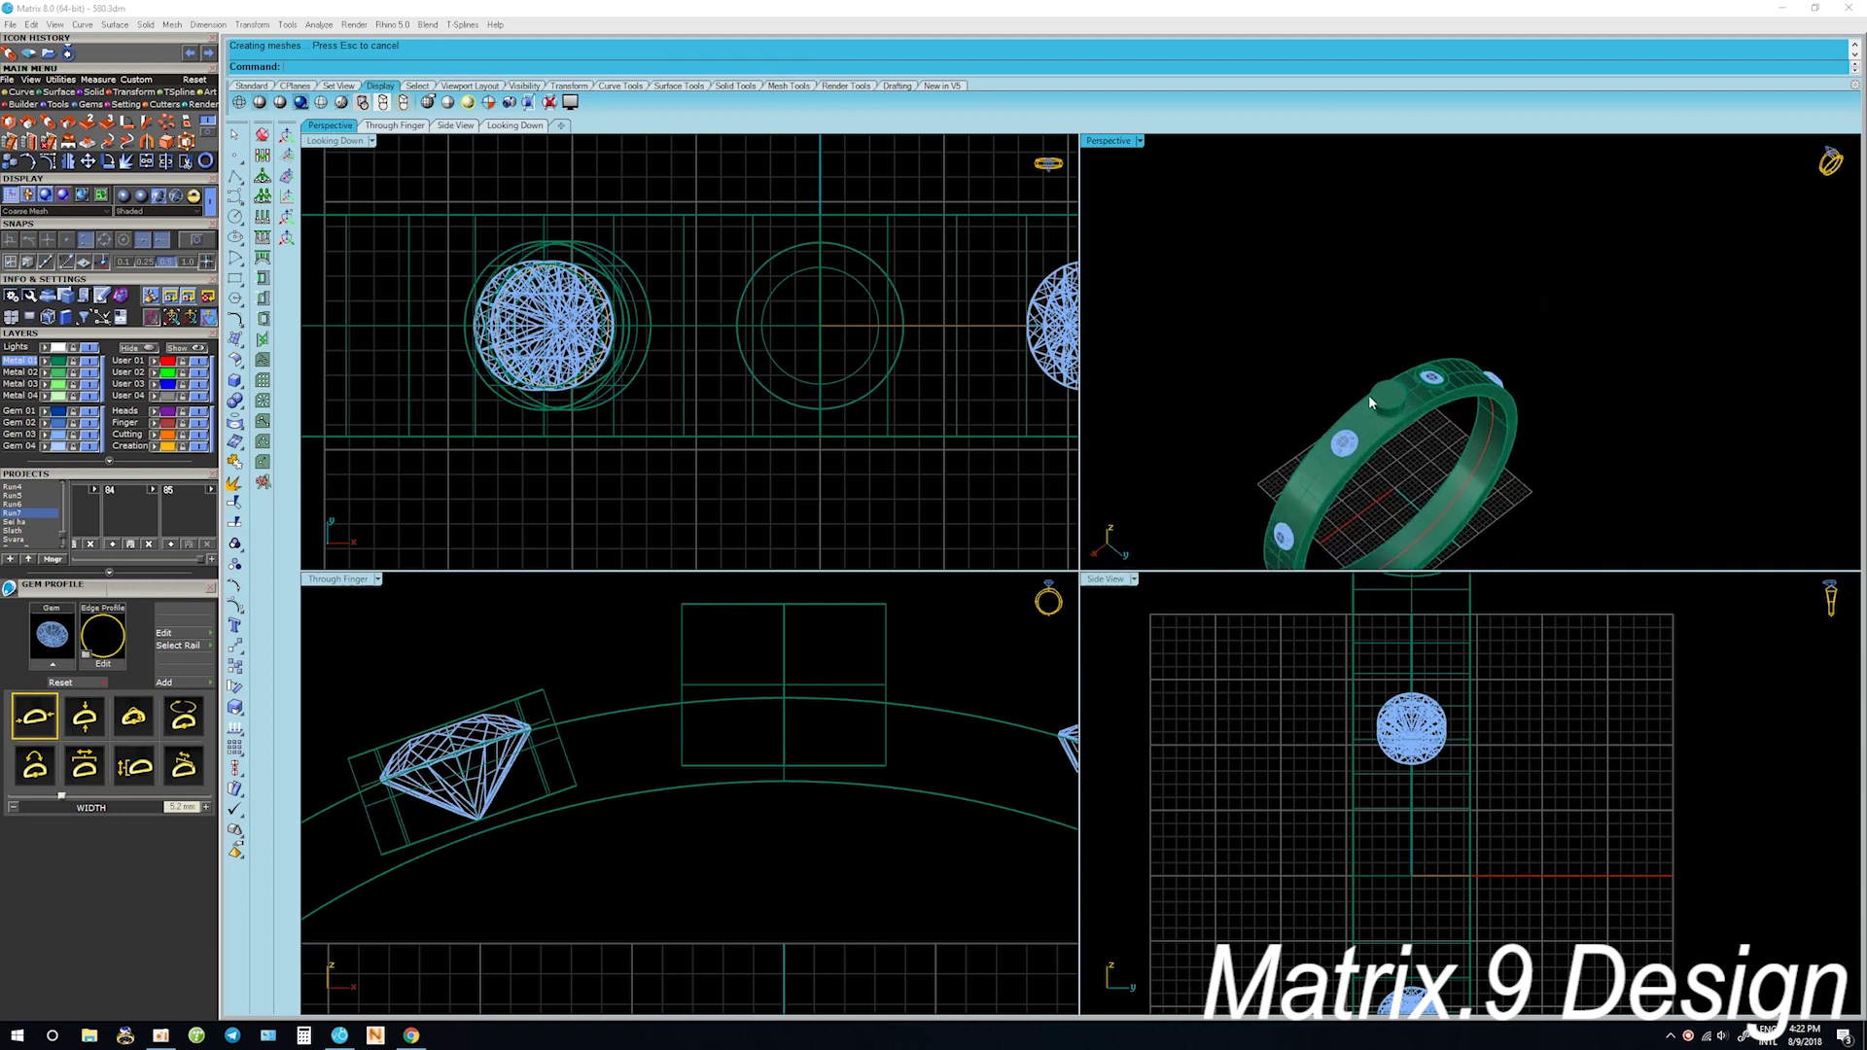
{"action": "scroll", "coordinate": [1368, 395], "scroll_direction": "up", "scroll_amount": 3}
{"action": "scroll", "coordinate": [1368, 395], "scroll_direction": "up", "scroll_amount": 2}
{"action": "right_click_drag", "start_coordinate": [1369, 395], "coordinate": [1287, 405]}
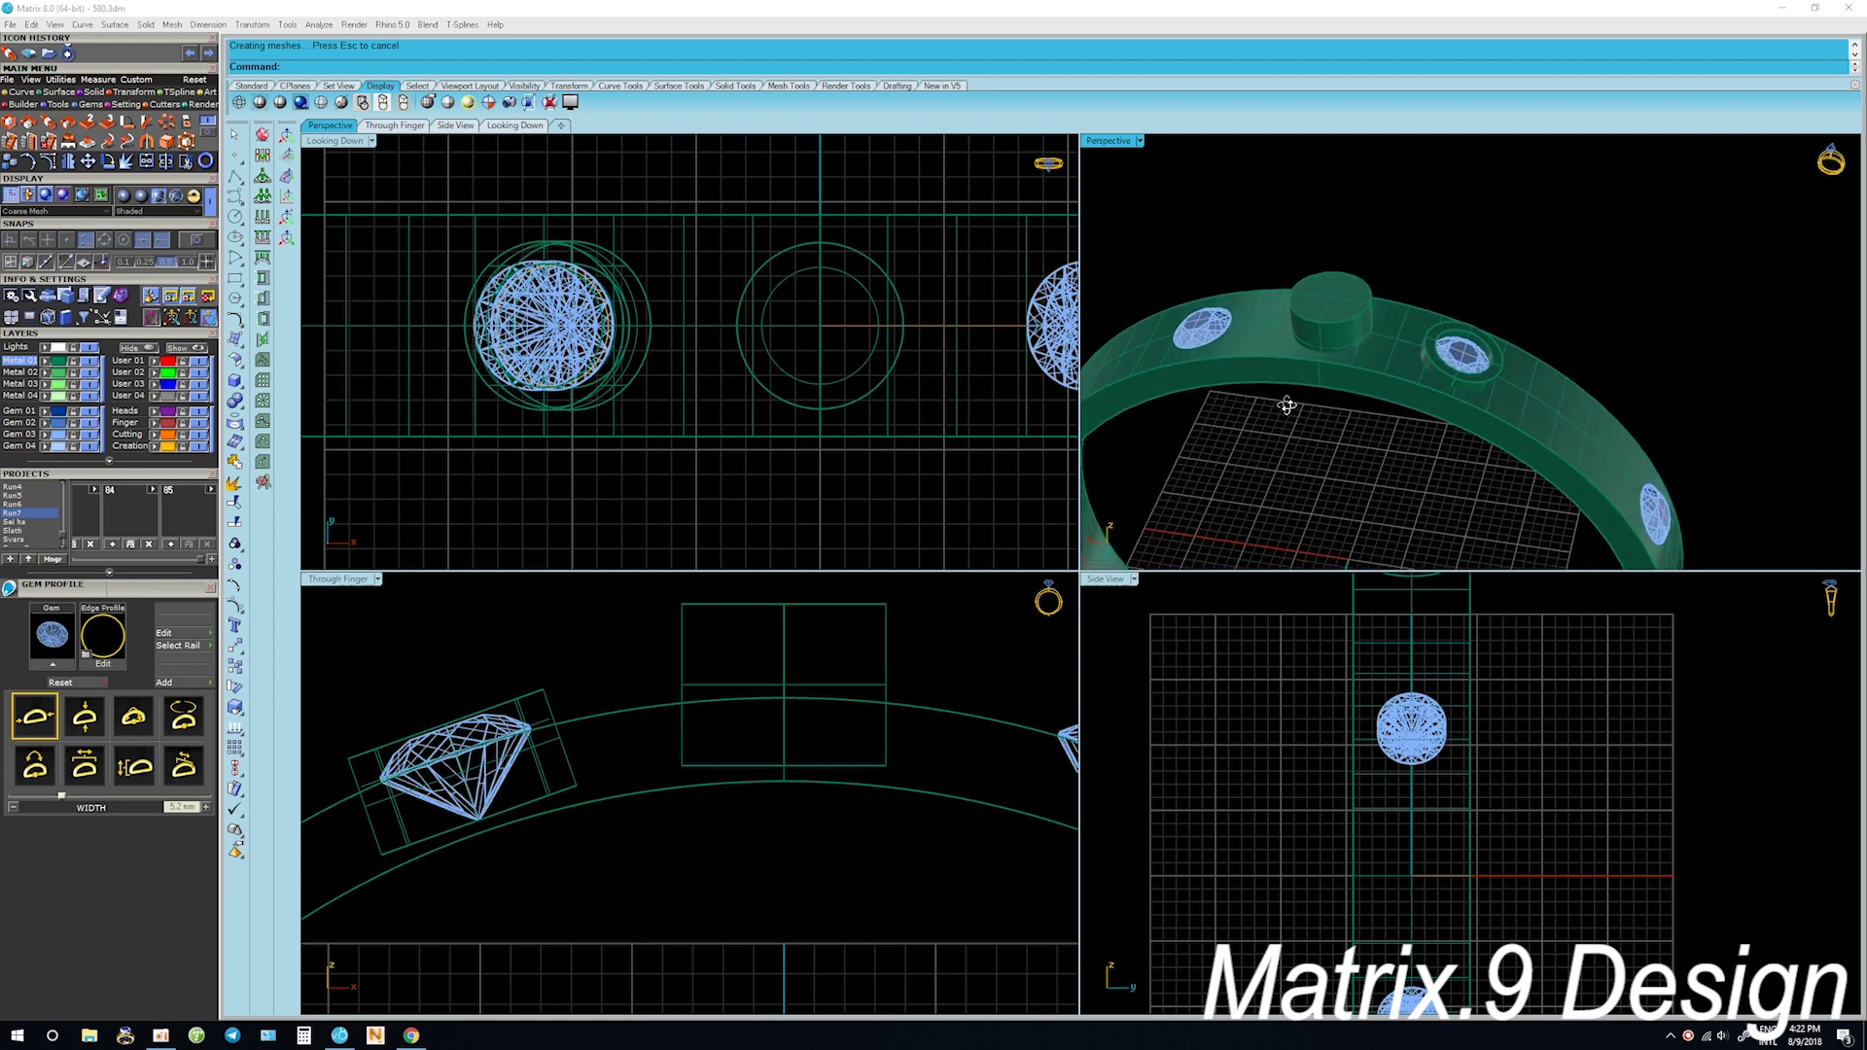
{"action": "right_click_drag", "start_coordinate": [1286, 402], "coordinate": [1313, 362]}
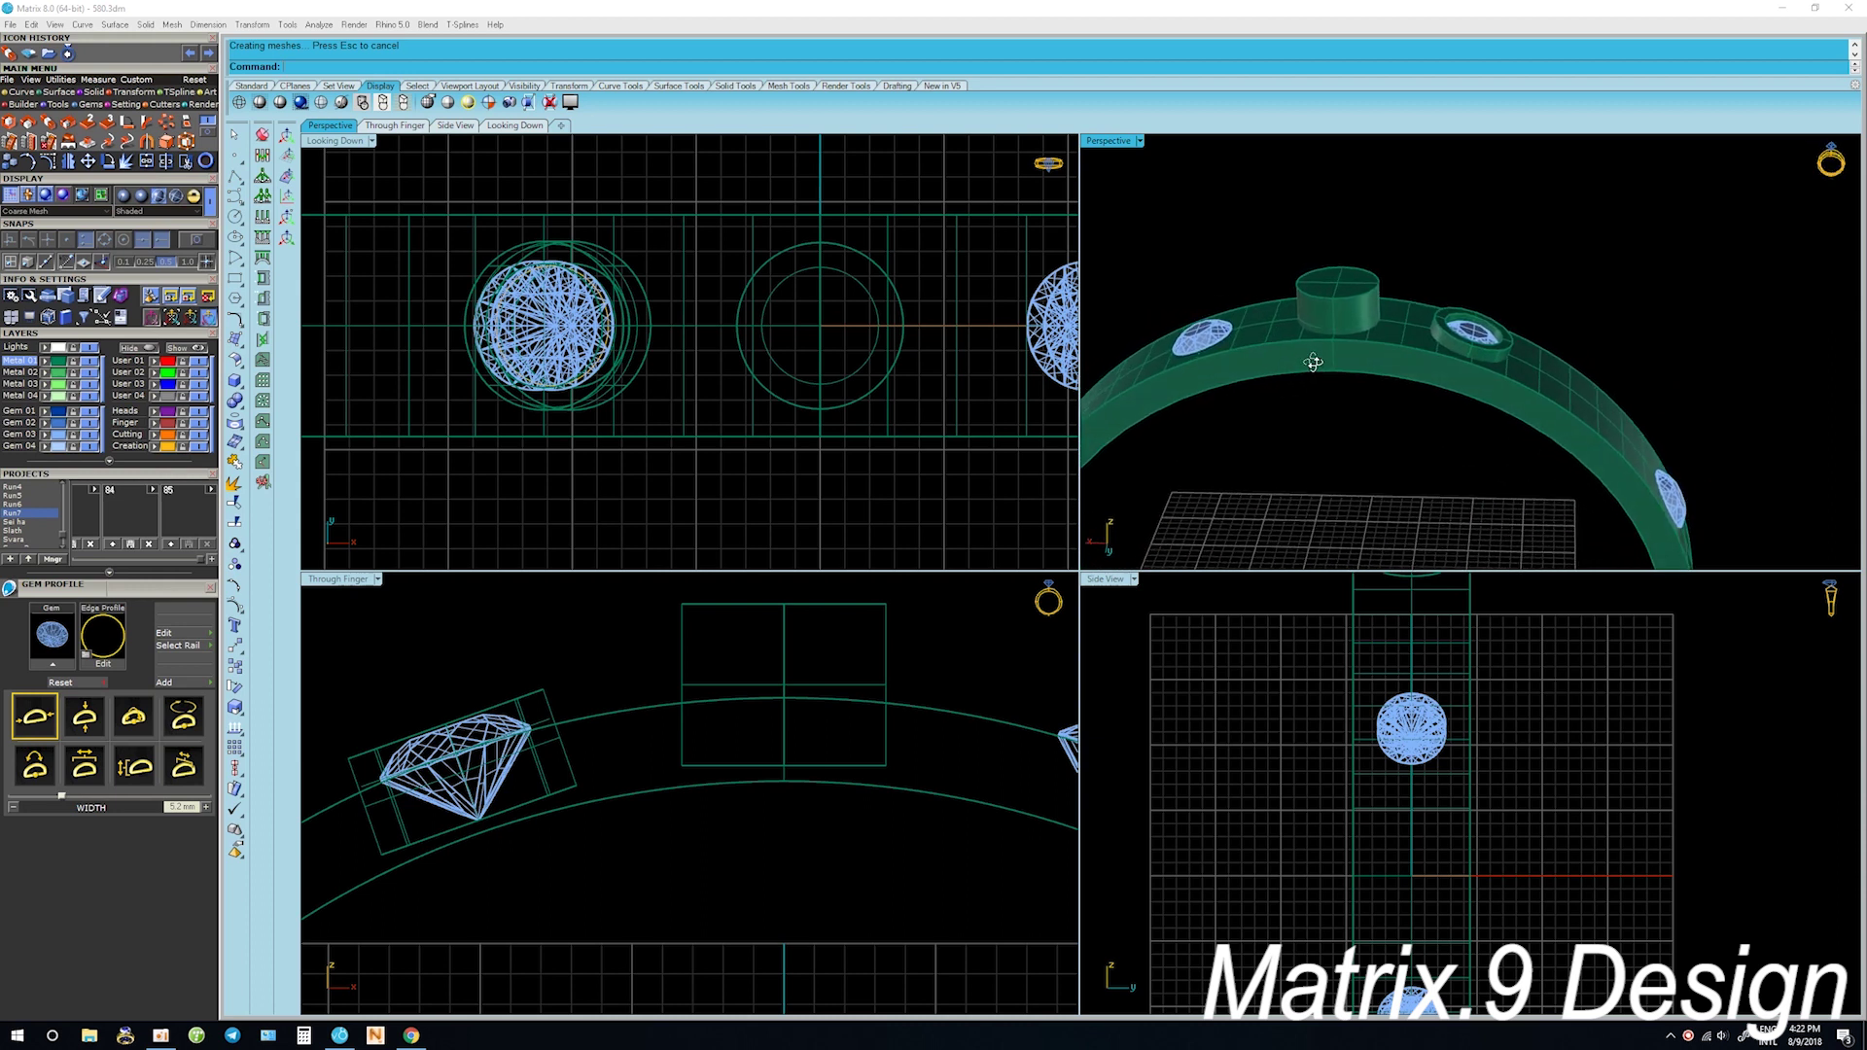
{"action": "right_click_drag", "start_coordinate": [1313, 362], "coordinate": [1321, 372]}
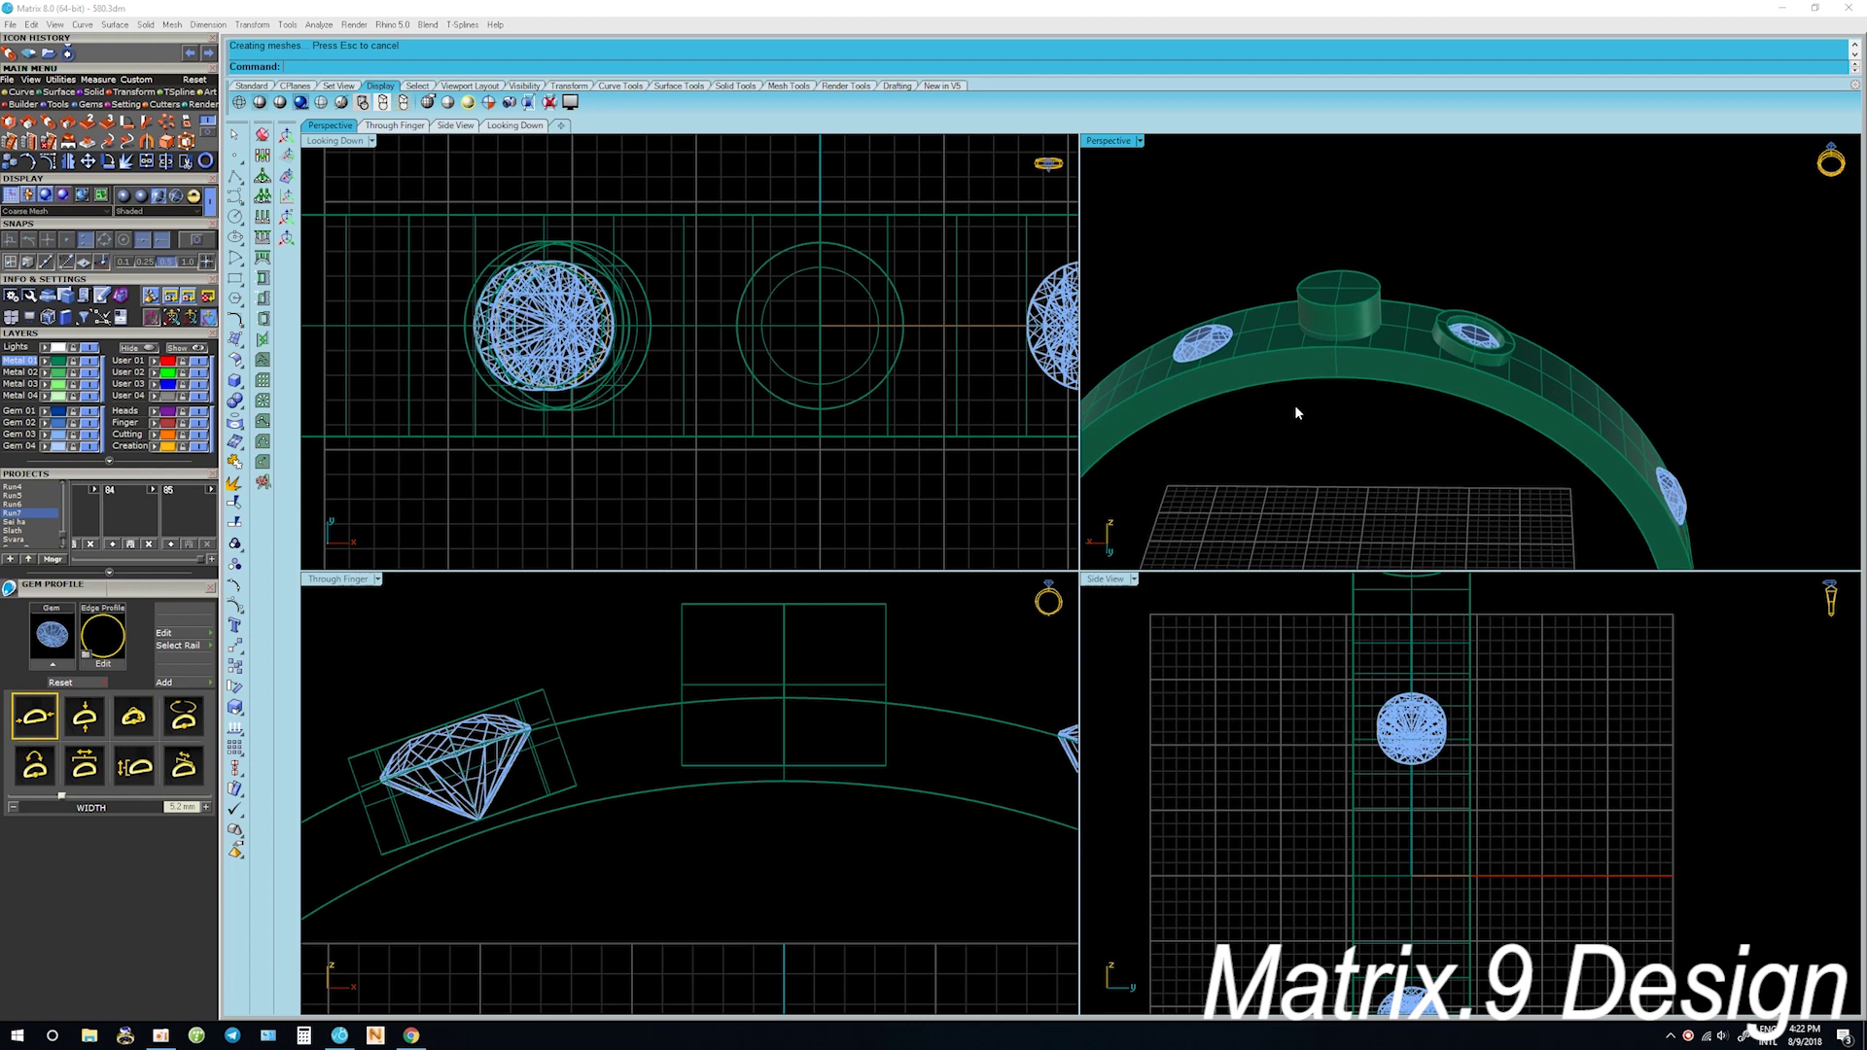
{"action": "mouse_move", "coordinate": [1311, 397]}
{"action": "right_mouse_down"}
{"action": "mouse_move", "coordinate": [1309, 513]}
{"action": "mouse_move", "coordinate": [1380, 336]}
{"action": "right_mouse_up"}
{"action": "left_click", "coordinate": [1381, 338]}
{"action": "left_click", "coordinate": [888, 501]}
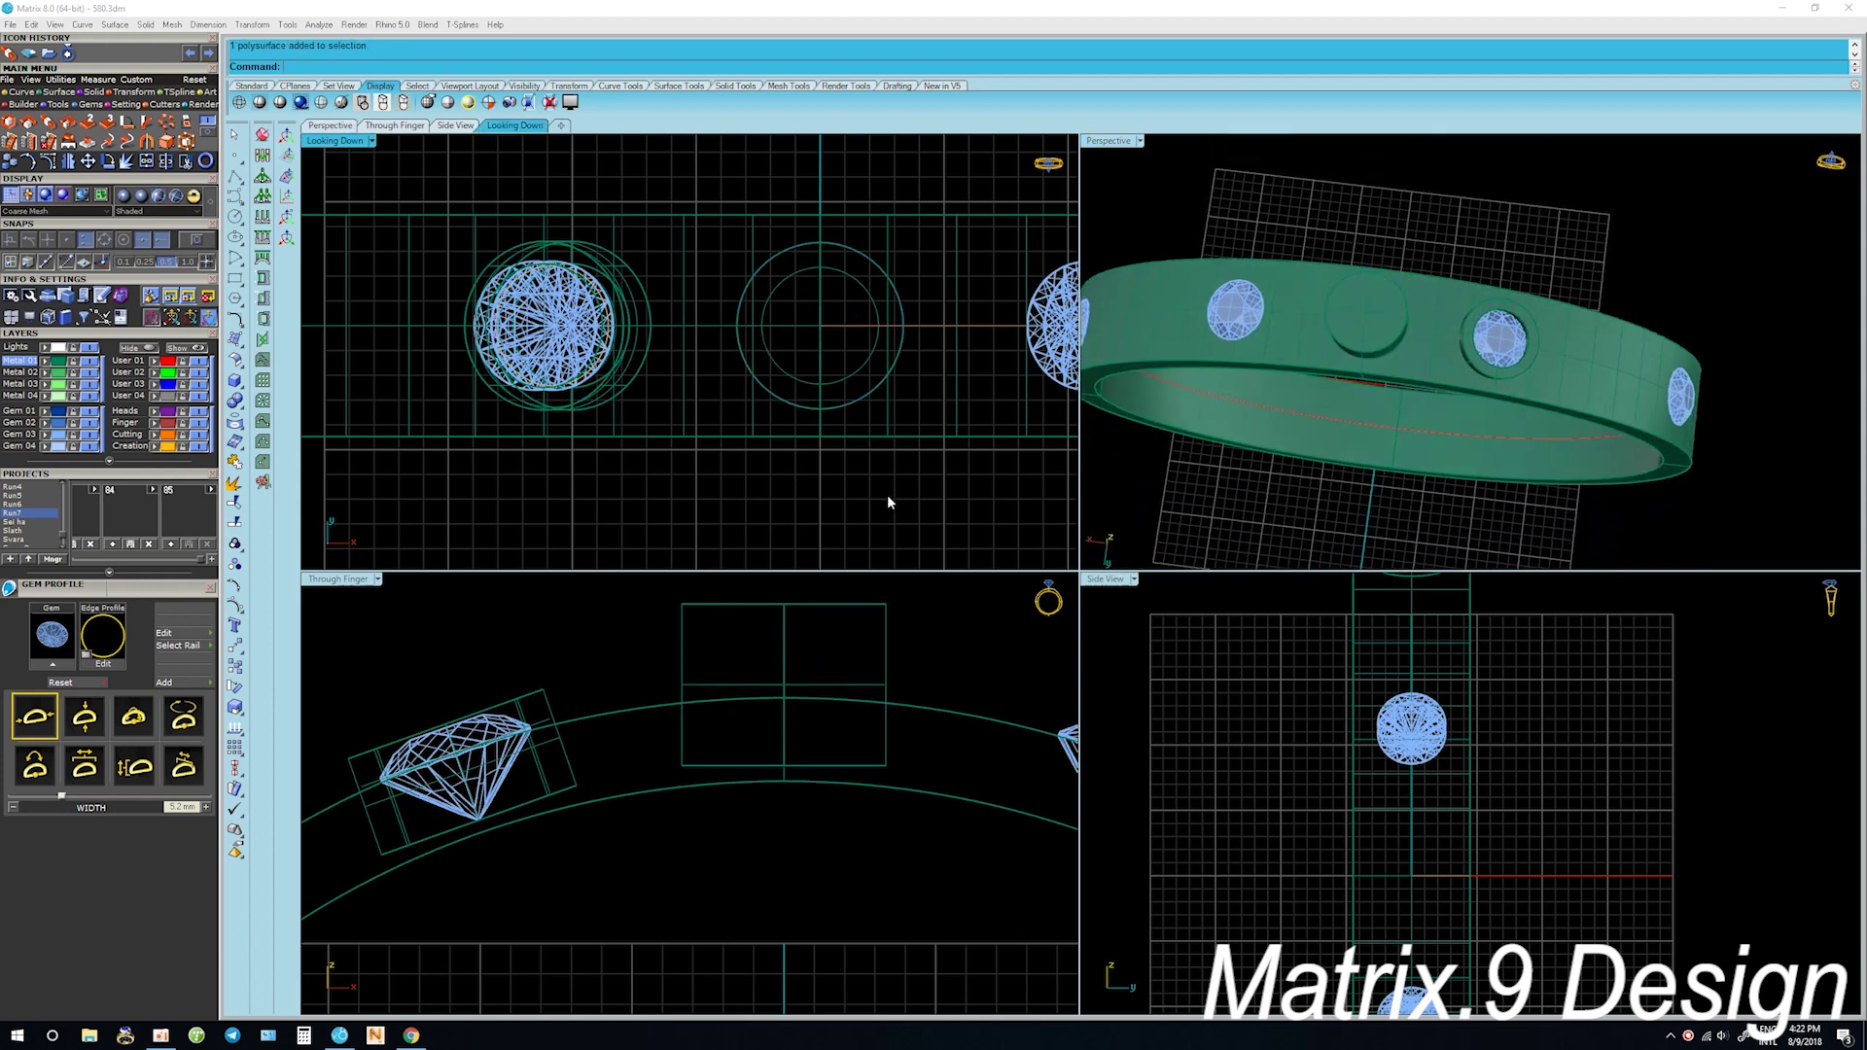
{"action": "left_click", "coordinate": [837, 407]}
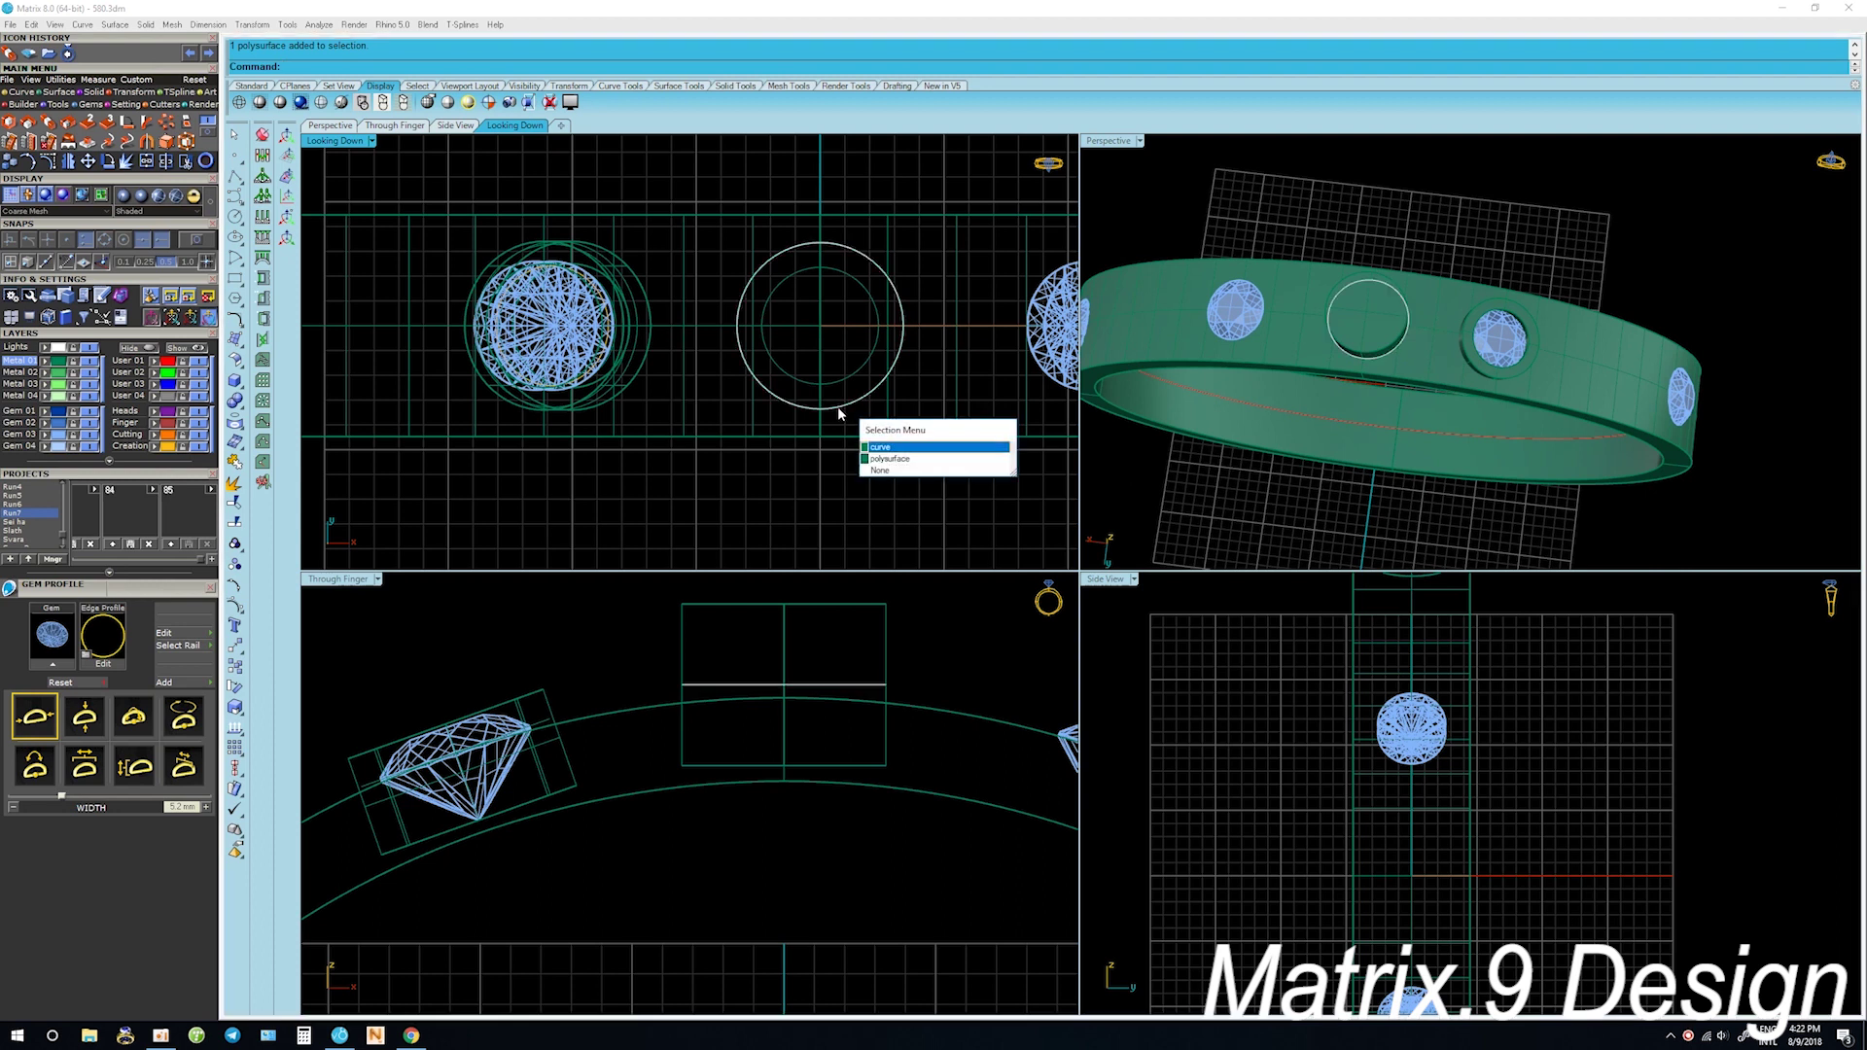
{"action": "left_click", "coordinate": [795, 488]}
{"action": "right_click_drag", "start_coordinate": [1356, 389], "coordinate": [1107, 405]}
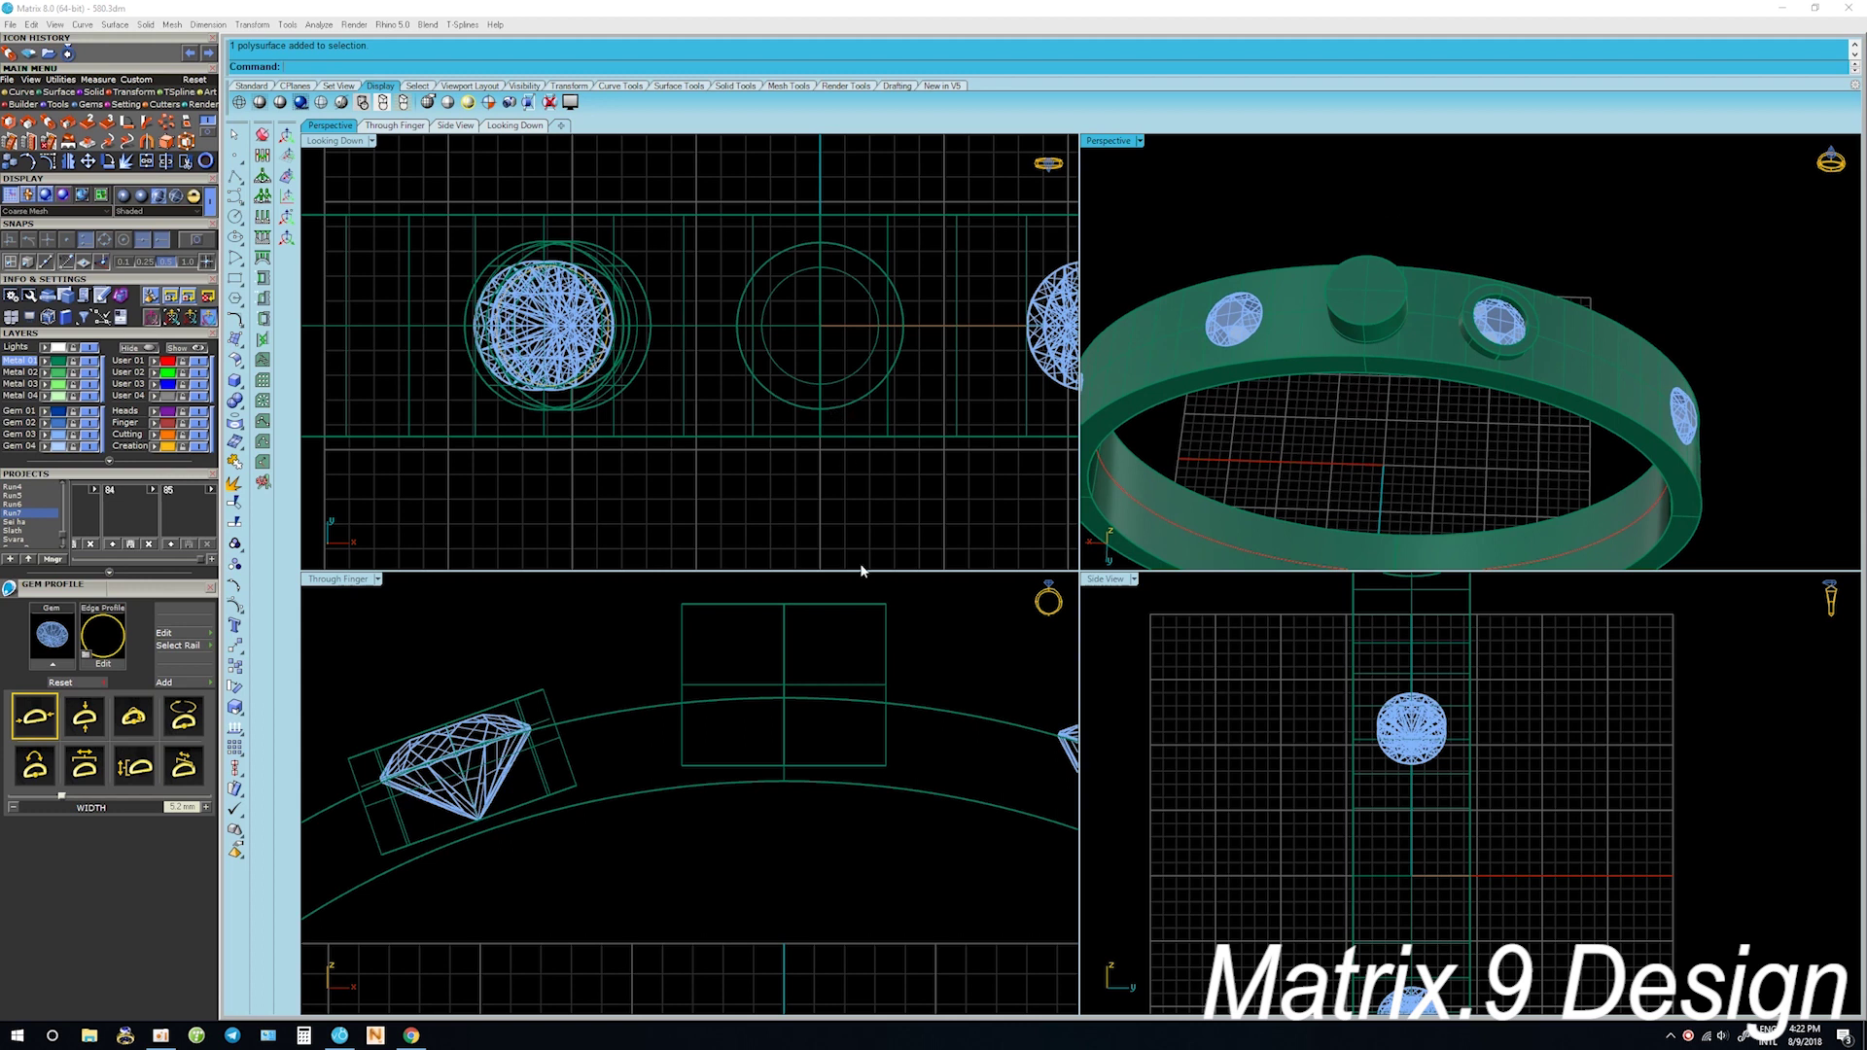
{"action": "scroll", "coordinate": [867, 730], "scroll_direction": "down", "scroll_amount": 3}
{"action": "scroll", "coordinate": [868, 727], "scroll_direction": "up", "scroll_amount": 1}
{"action": "scroll", "coordinate": [868, 726], "scroll_direction": "up", "scroll_amount": 2}
{"action": "scroll", "coordinate": [870, 728], "scroll_direction": "up", "scroll_amount": 2}
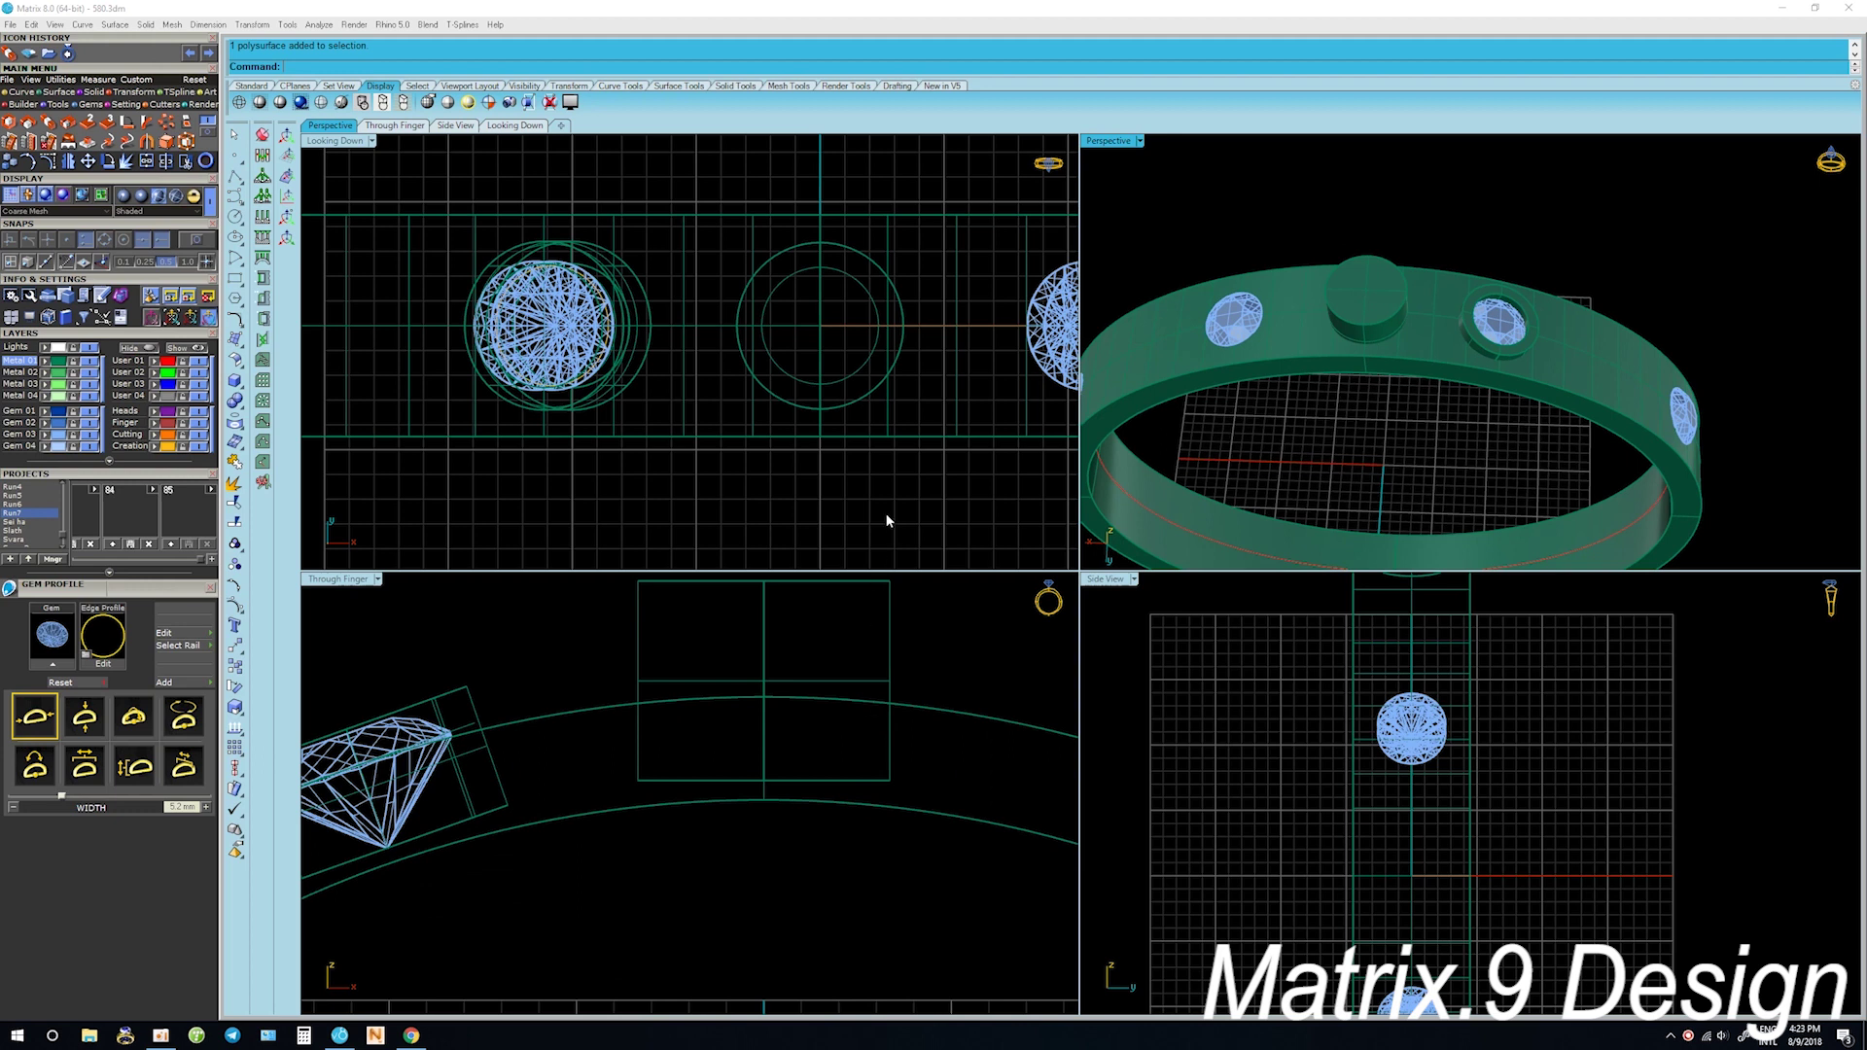
{"action": "scroll", "coordinate": [871, 642], "scroll_direction": "down", "scroll_amount": 2}
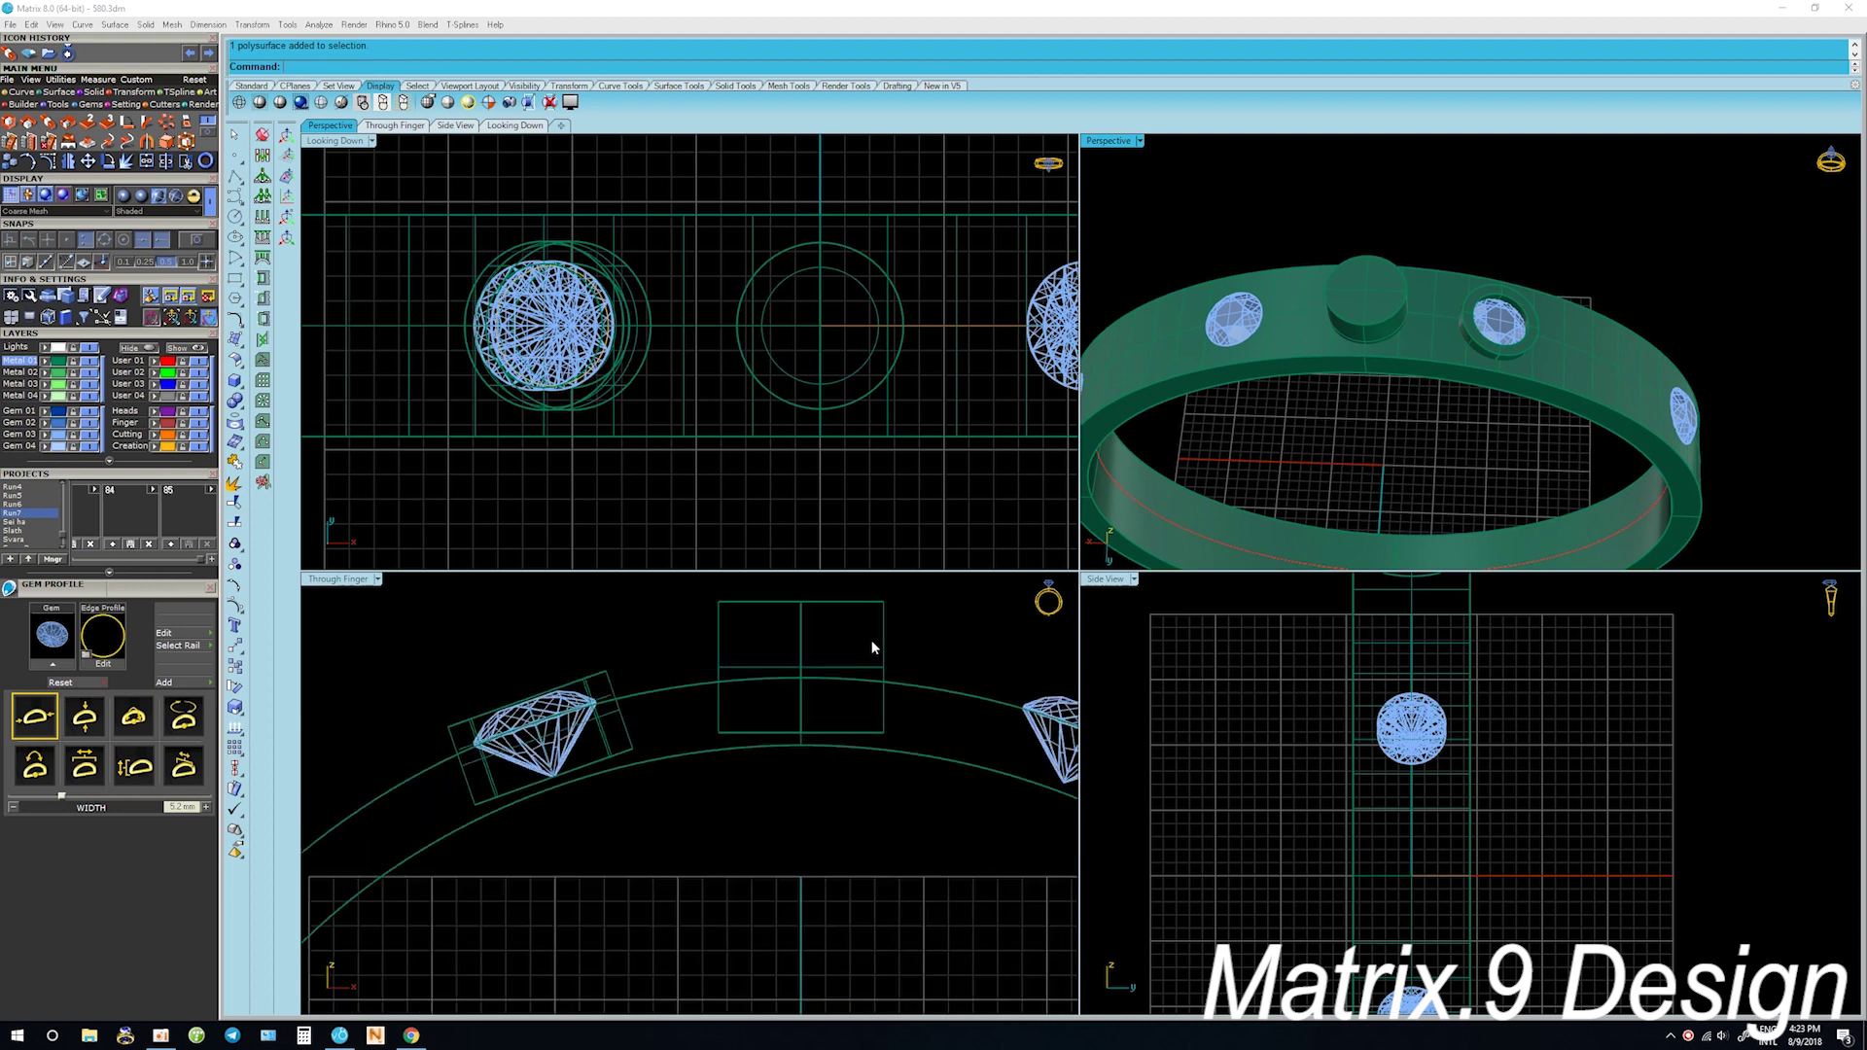
{"action": "left_click", "coordinate": [889, 634]}
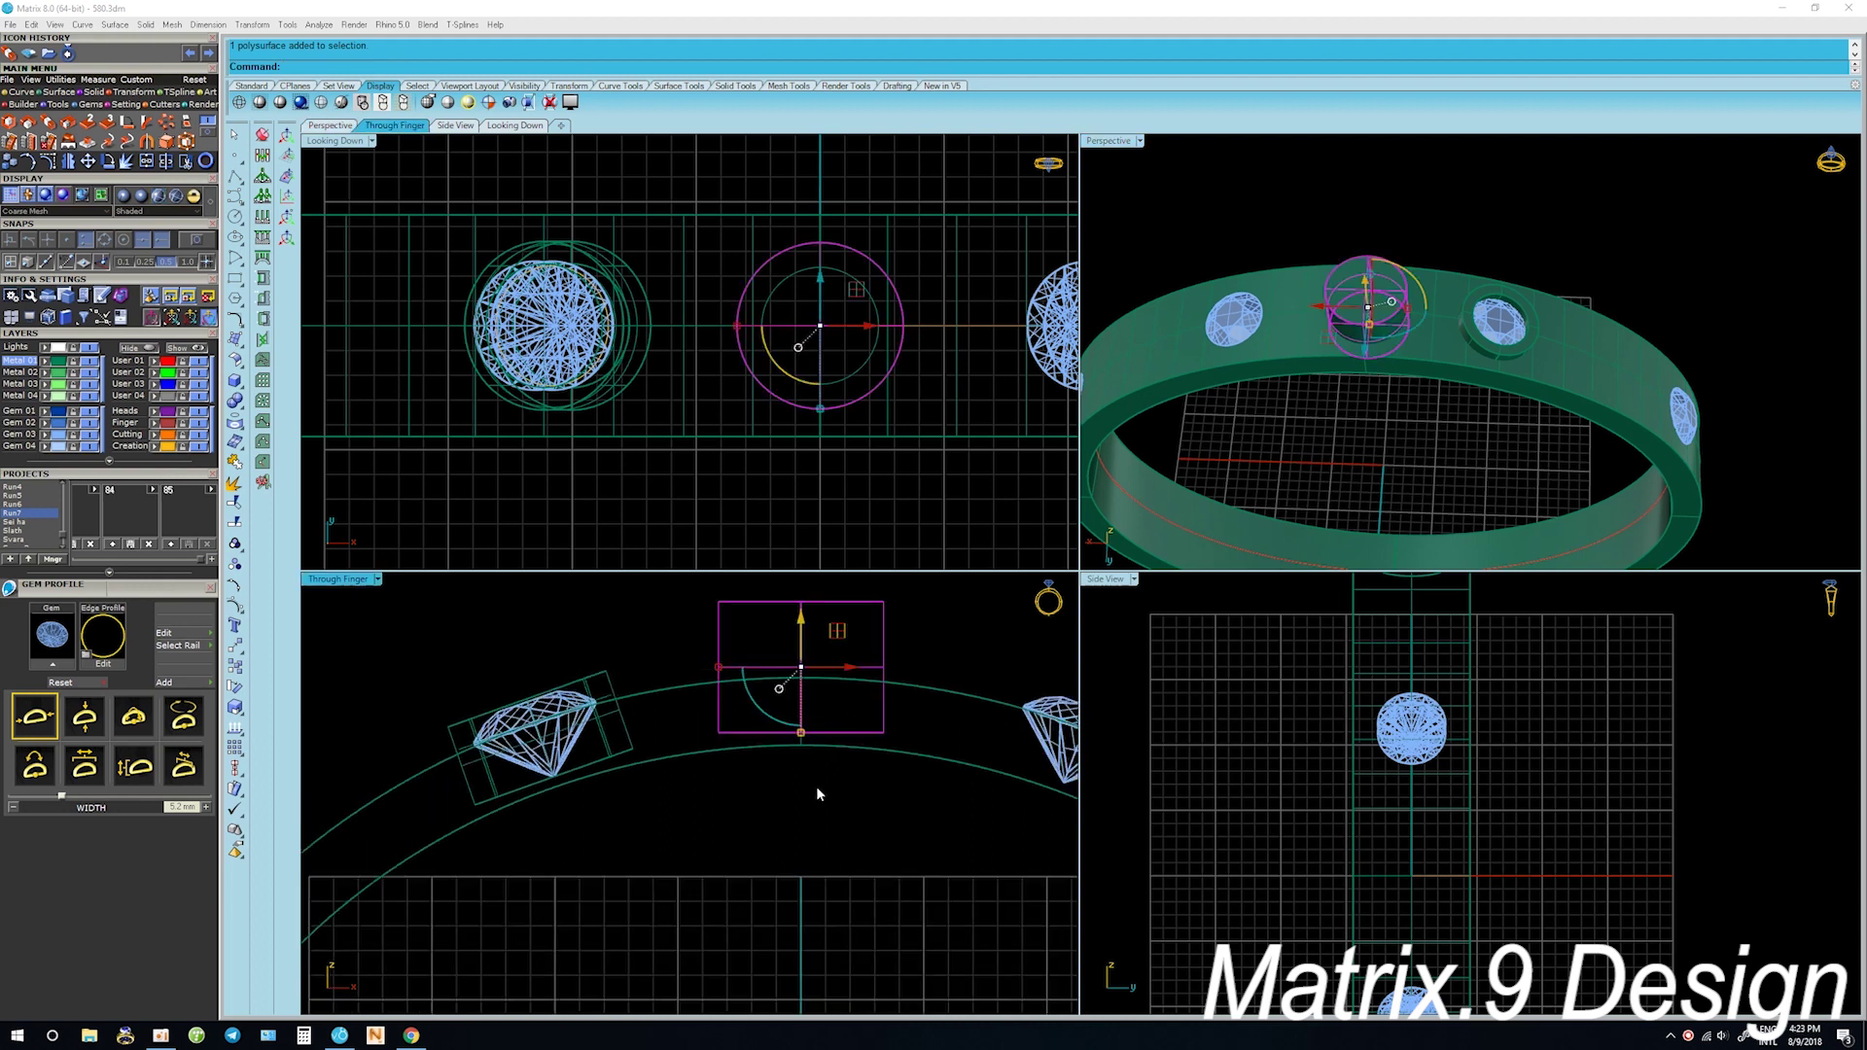
Cage the post, raise its middle cage points to curve it along the band, then delete the cage
{"action": "key", "text": "Return"}
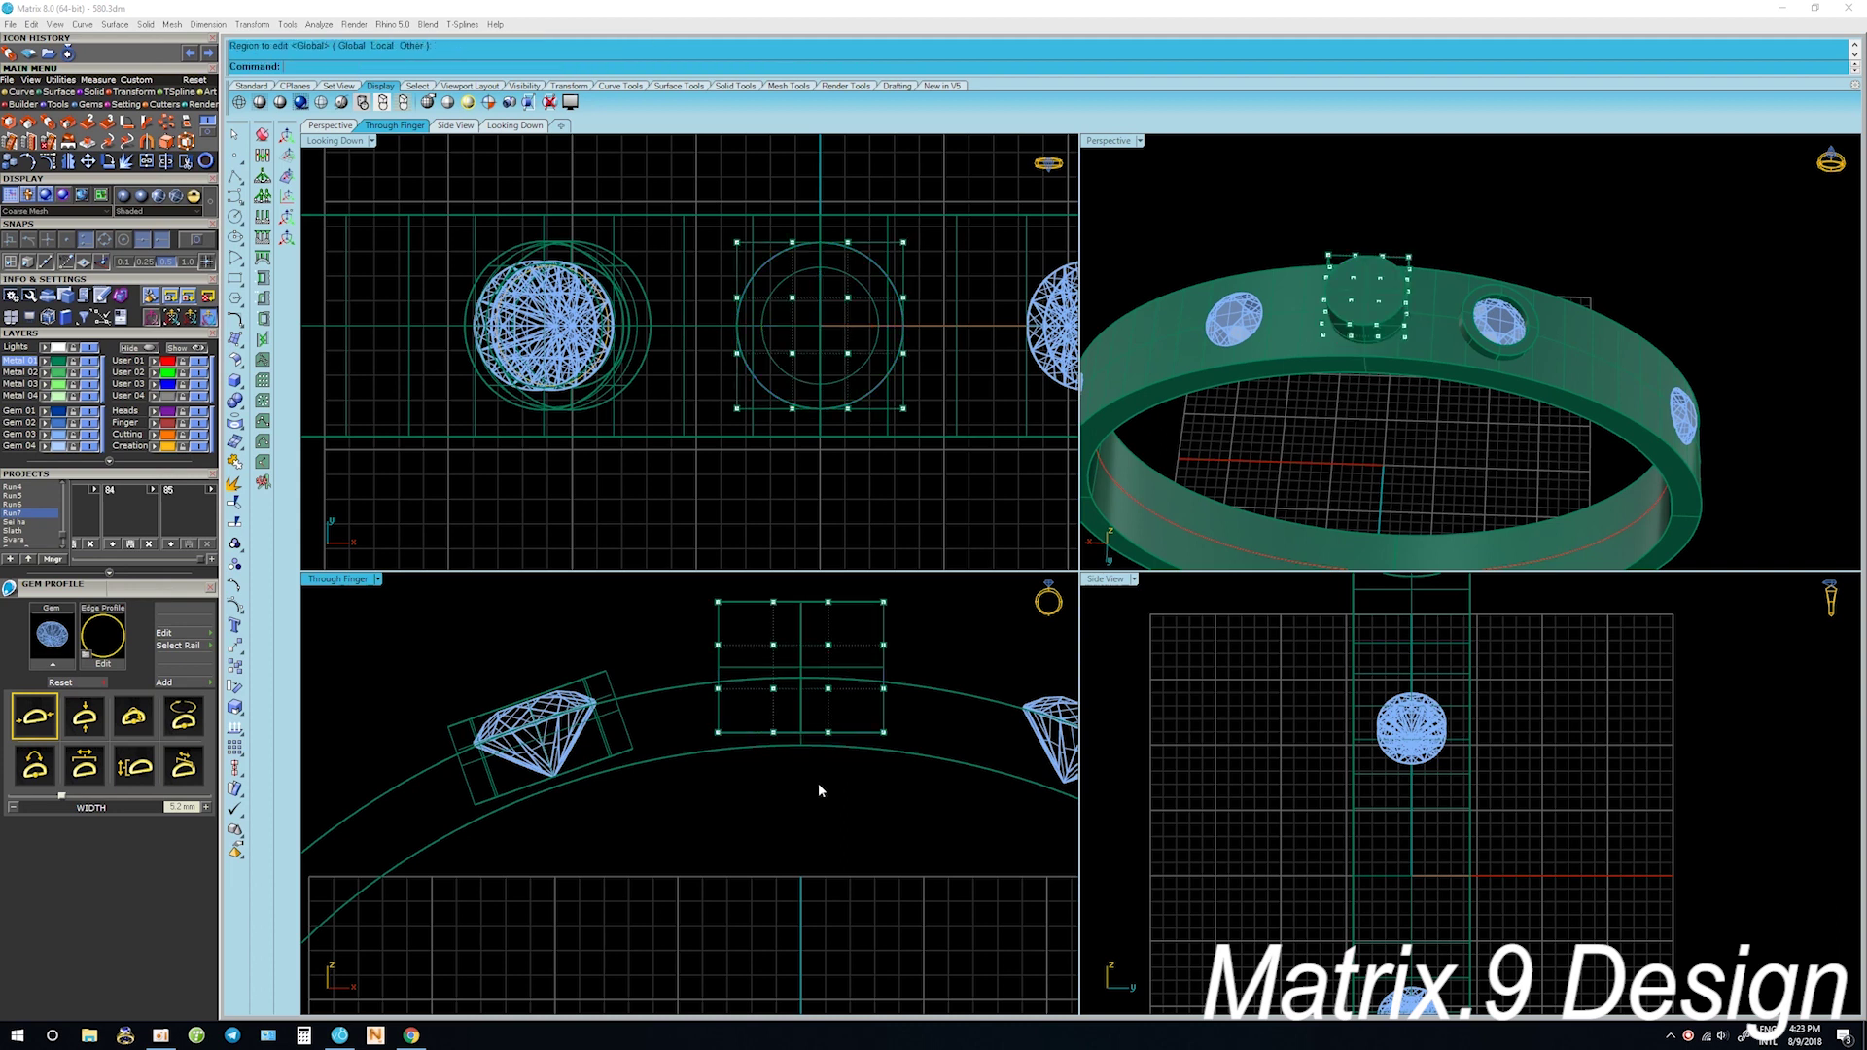
{"action": "left_click_drag", "start_coordinate": [788, 776], "coordinate": [848, 871]}
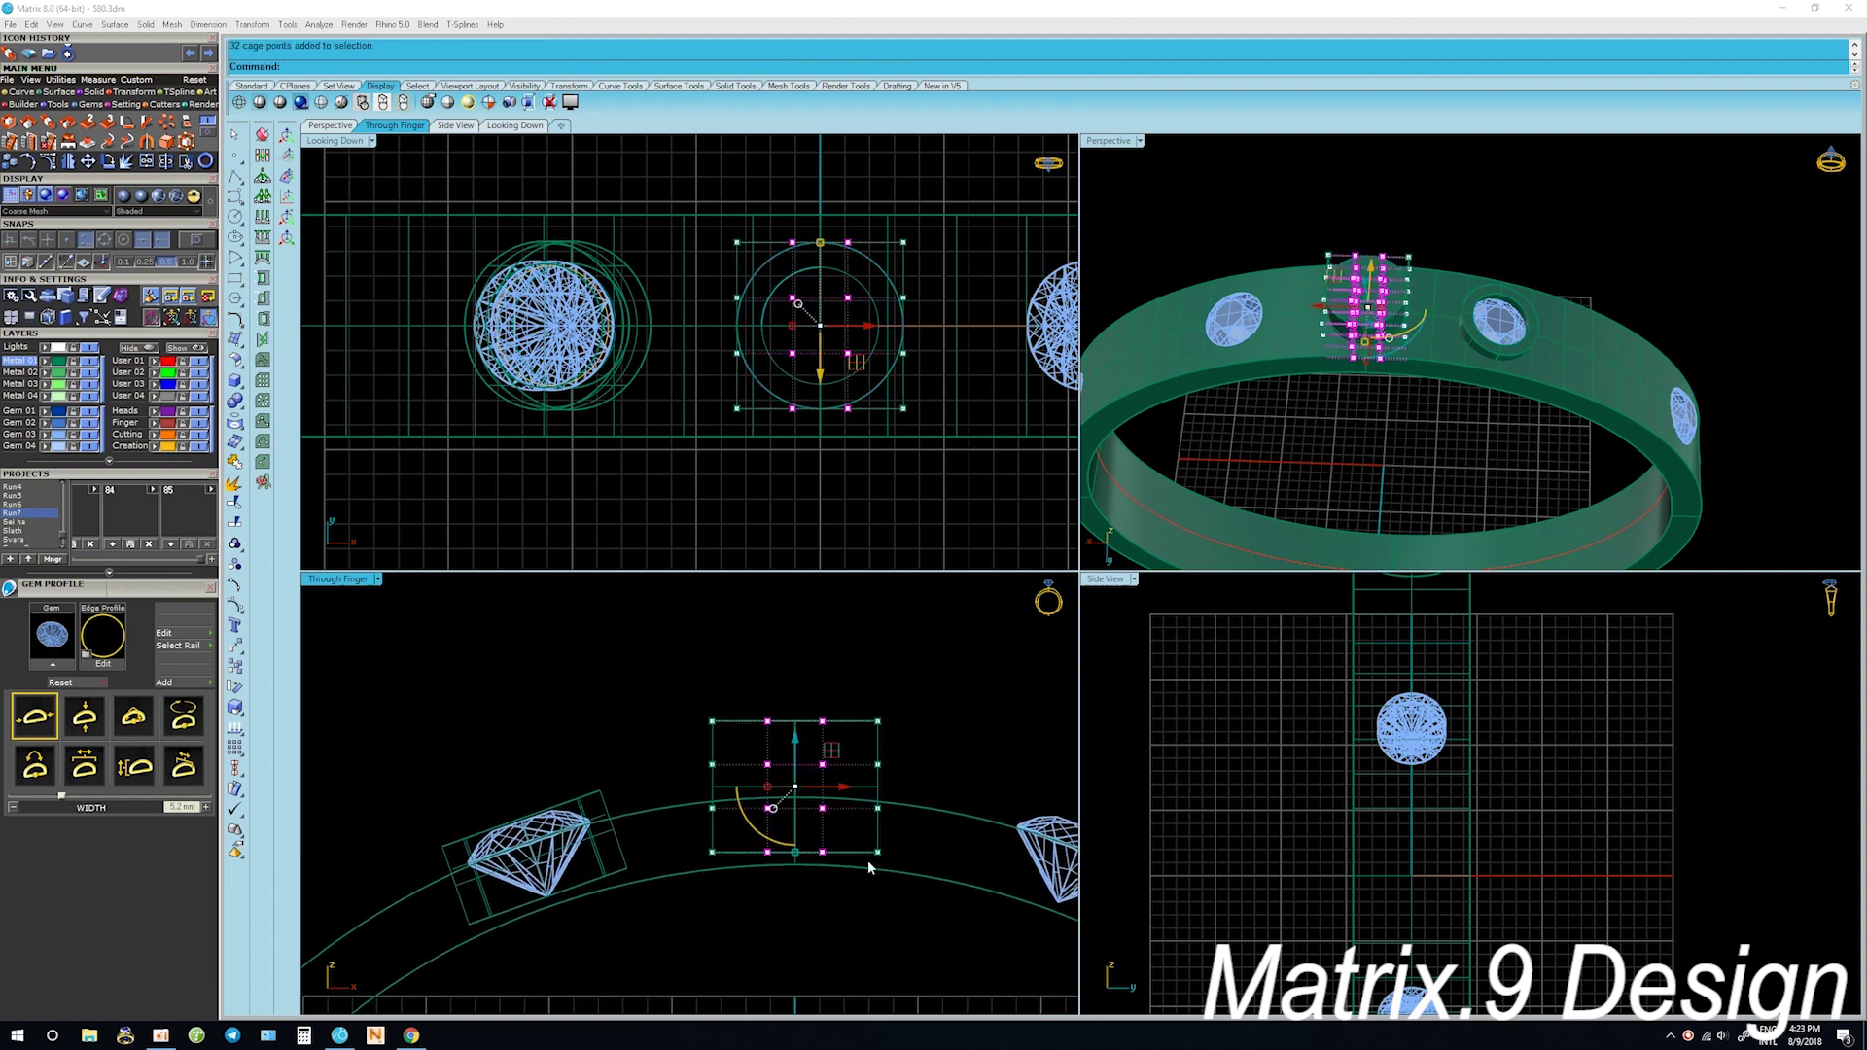
{"action": "key", "text": "alt+Up"}
{"action": "key", "text": "alt+Up"}
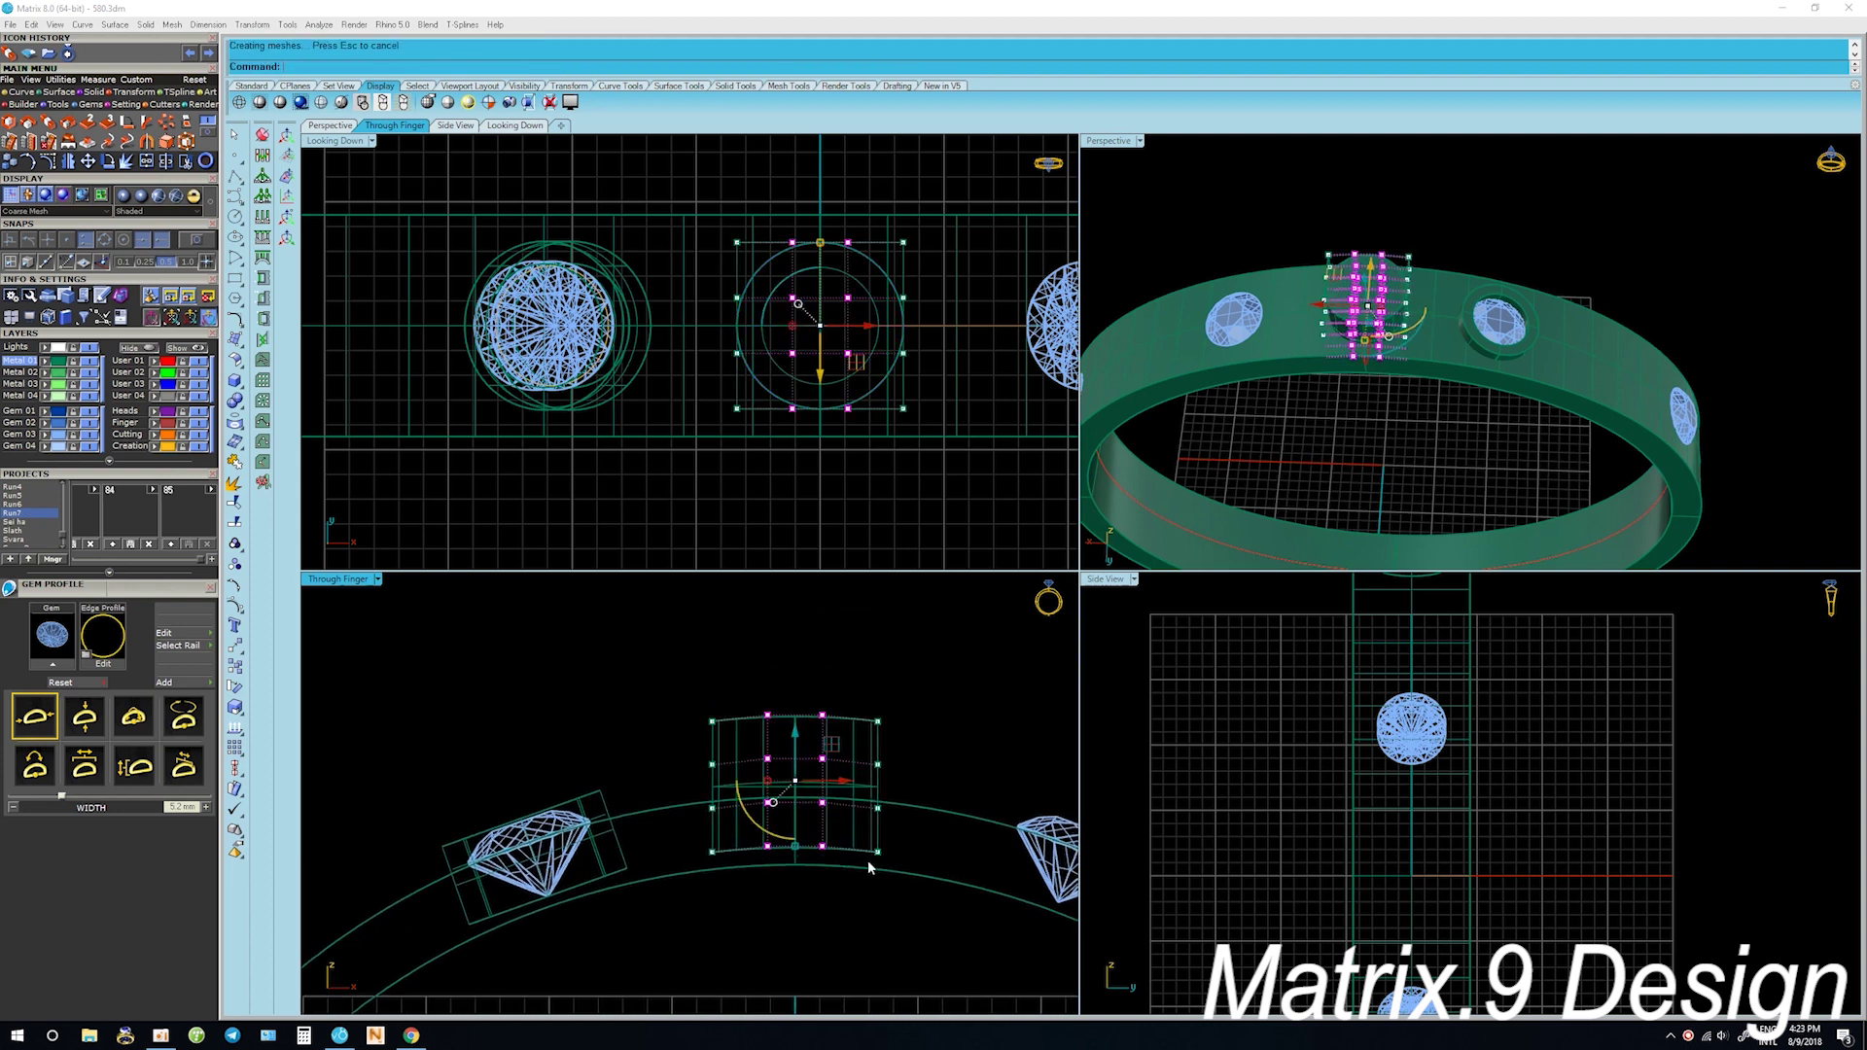
{"action": "key", "text": "Escape"}
{"action": "left_click", "coordinate": [880, 721]}
{"action": "key", "text": "Delete"}
Orbit to a frontal view and reselect the curved cylinder post
{"action": "mouse_move", "coordinate": [1351, 389]}
{"action": "right_mouse_down"}
{"action": "mouse_move", "coordinate": [1356, 259]}
{"action": "mouse_move", "coordinate": [1377, 267]}
{"action": "right_mouse_up"}
{"action": "left_click", "coordinate": [1367, 278]}
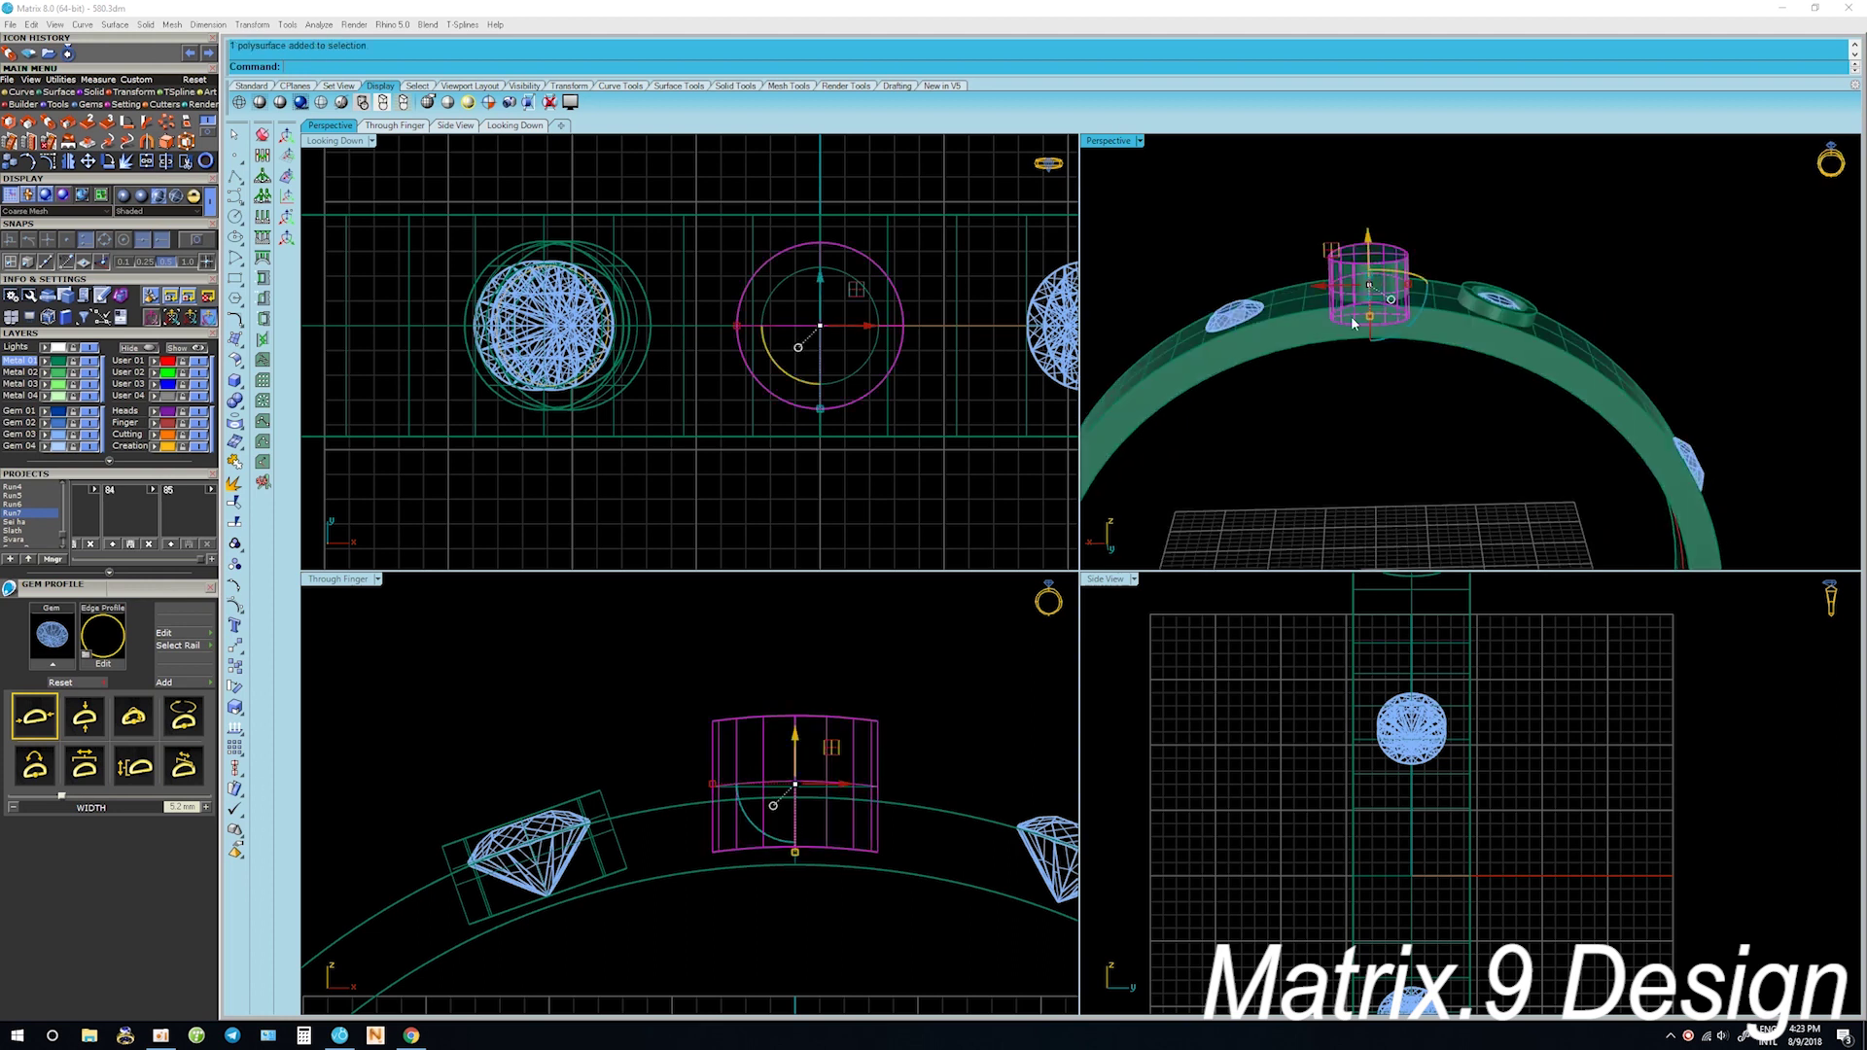
{"action": "left_click", "coordinate": [211, 560]}
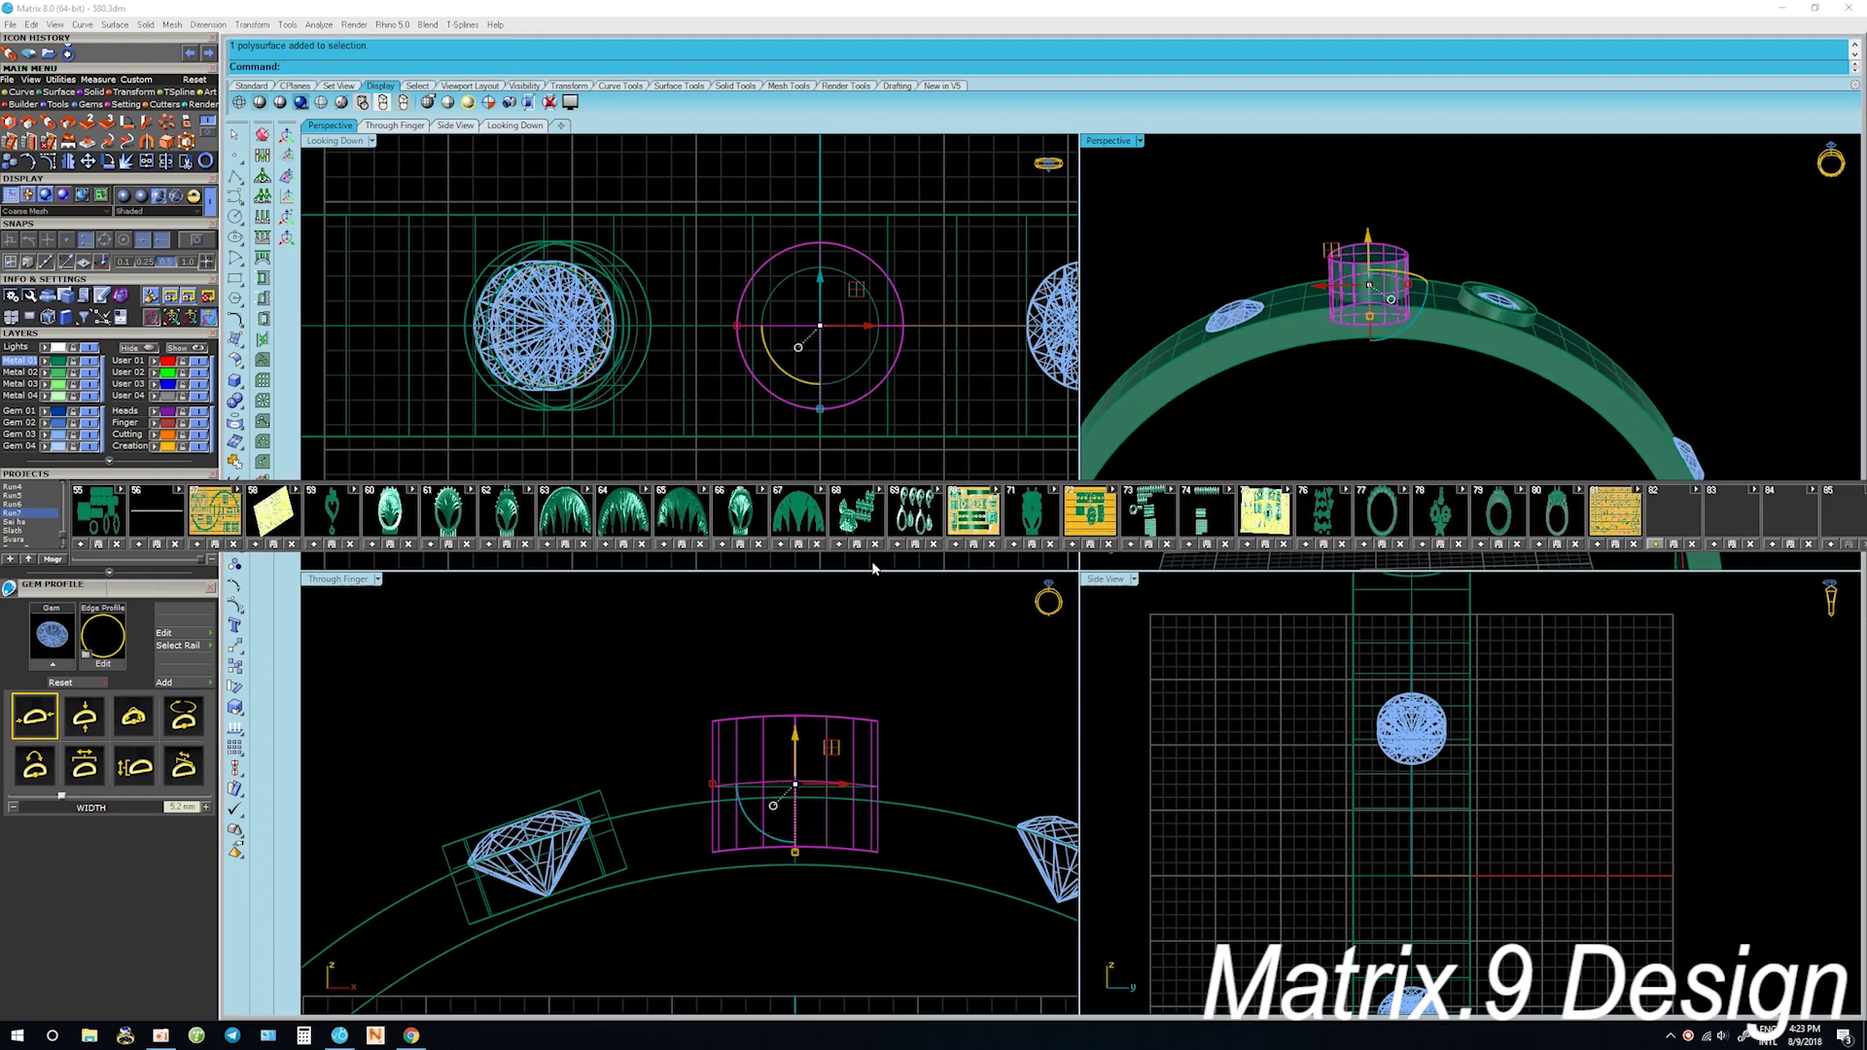
Switch the project library to Kang and save the head post as a new entry
{"action": "scroll", "coordinate": [28, 516], "scroll_direction": "up", "scroll_amount": 2}
{"action": "scroll", "coordinate": [27, 515], "scroll_direction": "up", "scroll_amount": 2}
{"action": "scroll", "coordinate": [28, 516], "scroll_direction": "up", "scroll_amount": 2}
{"action": "scroll", "coordinate": [28, 516], "scroll_direction": "up", "scroll_amount": 2}
{"action": "scroll", "coordinate": [27, 515], "scroll_direction": "up", "scroll_amount": 2}
{"action": "scroll", "coordinate": [27, 515], "scroll_direction": "up", "scroll_amount": 2}
{"action": "scroll", "coordinate": [27, 515], "scroll_direction": "up", "scroll_amount": 1}
{"action": "scroll", "coordinate": [27, 516], "scroll_direction": "up", "scroll_amount": 1}
{"action": "scroll", "coordinate": [27, 515], "scroll_direction": "up", "scroll_amount": 1}
{"action": "scroll", "coordinate": [29, 515], "scroll_direction": "up", "scroll_amount": 1}
{"action": "left_click", "coordinate": [19, 499]}
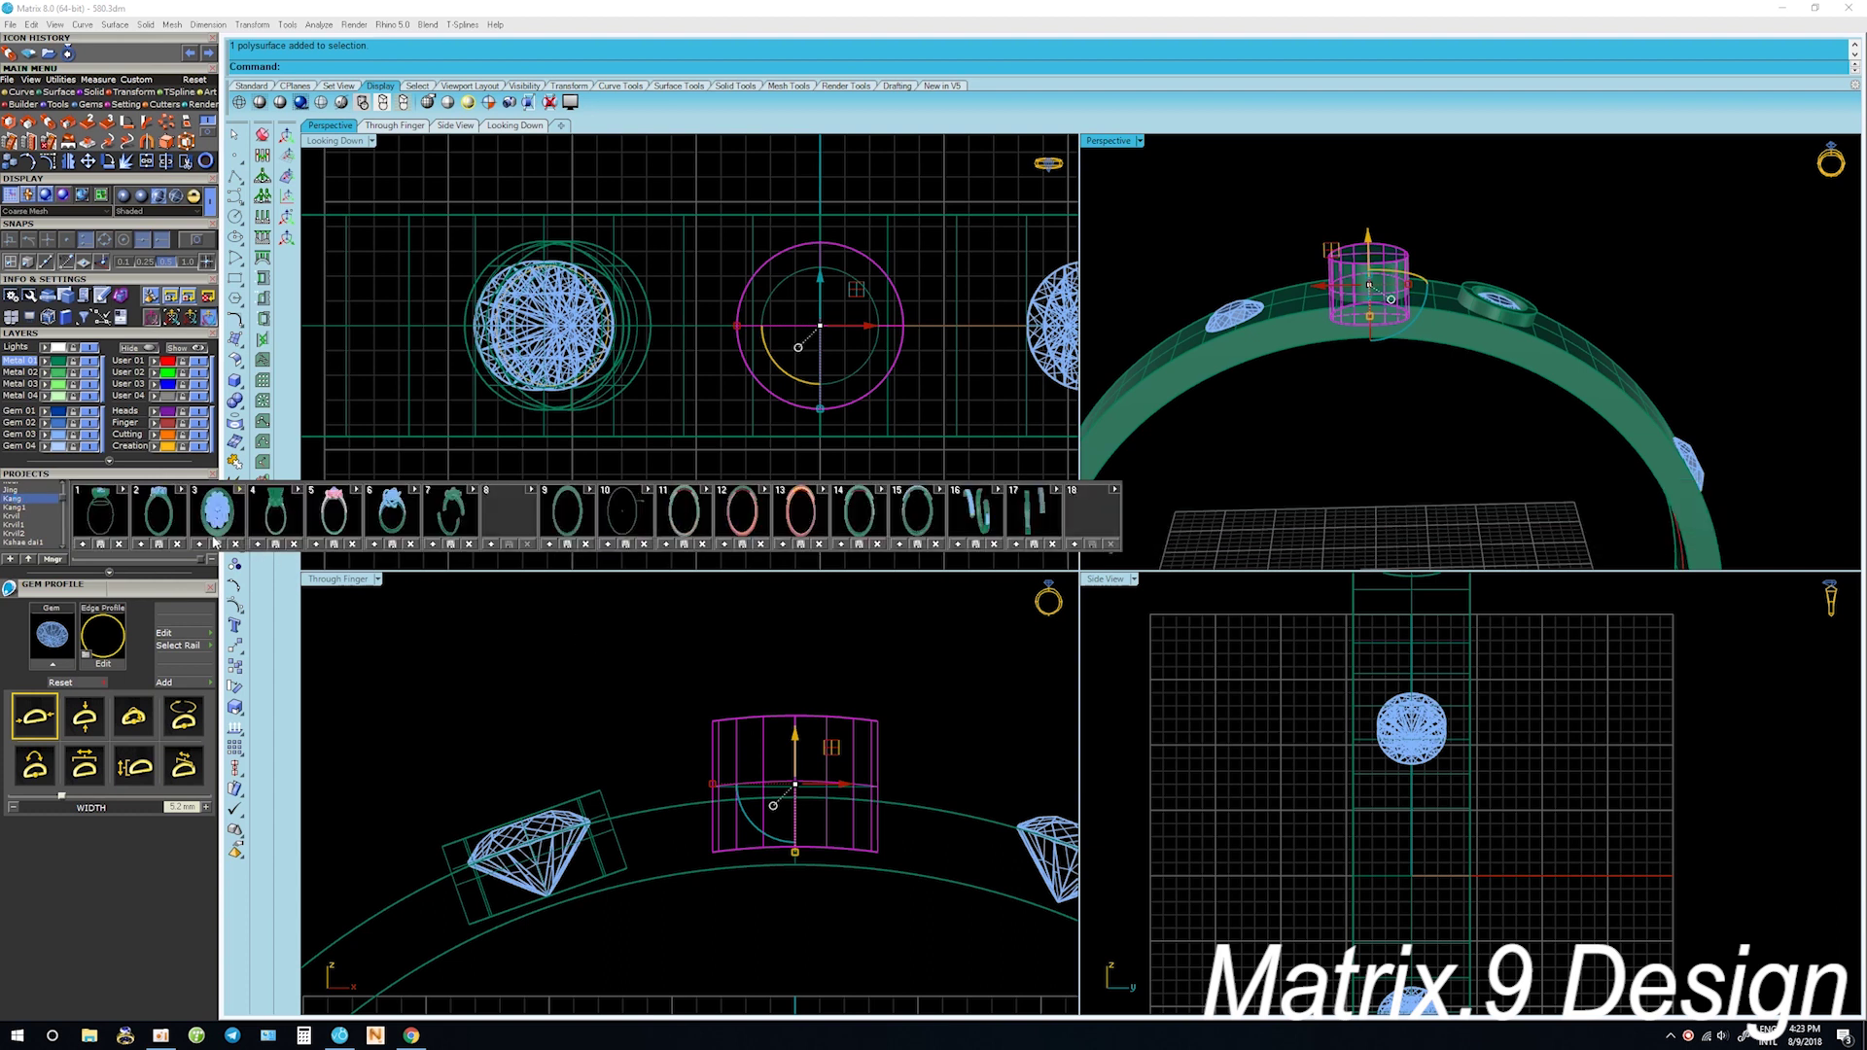
{"action": "left_click", "coordinate": [1075, 545]}
Select the entire ring and save it to the Kang library as entry 20
{"action": "scroll", "coordinate": [843, 726], "scroll_direction": "down", "scroll_amount": 2}
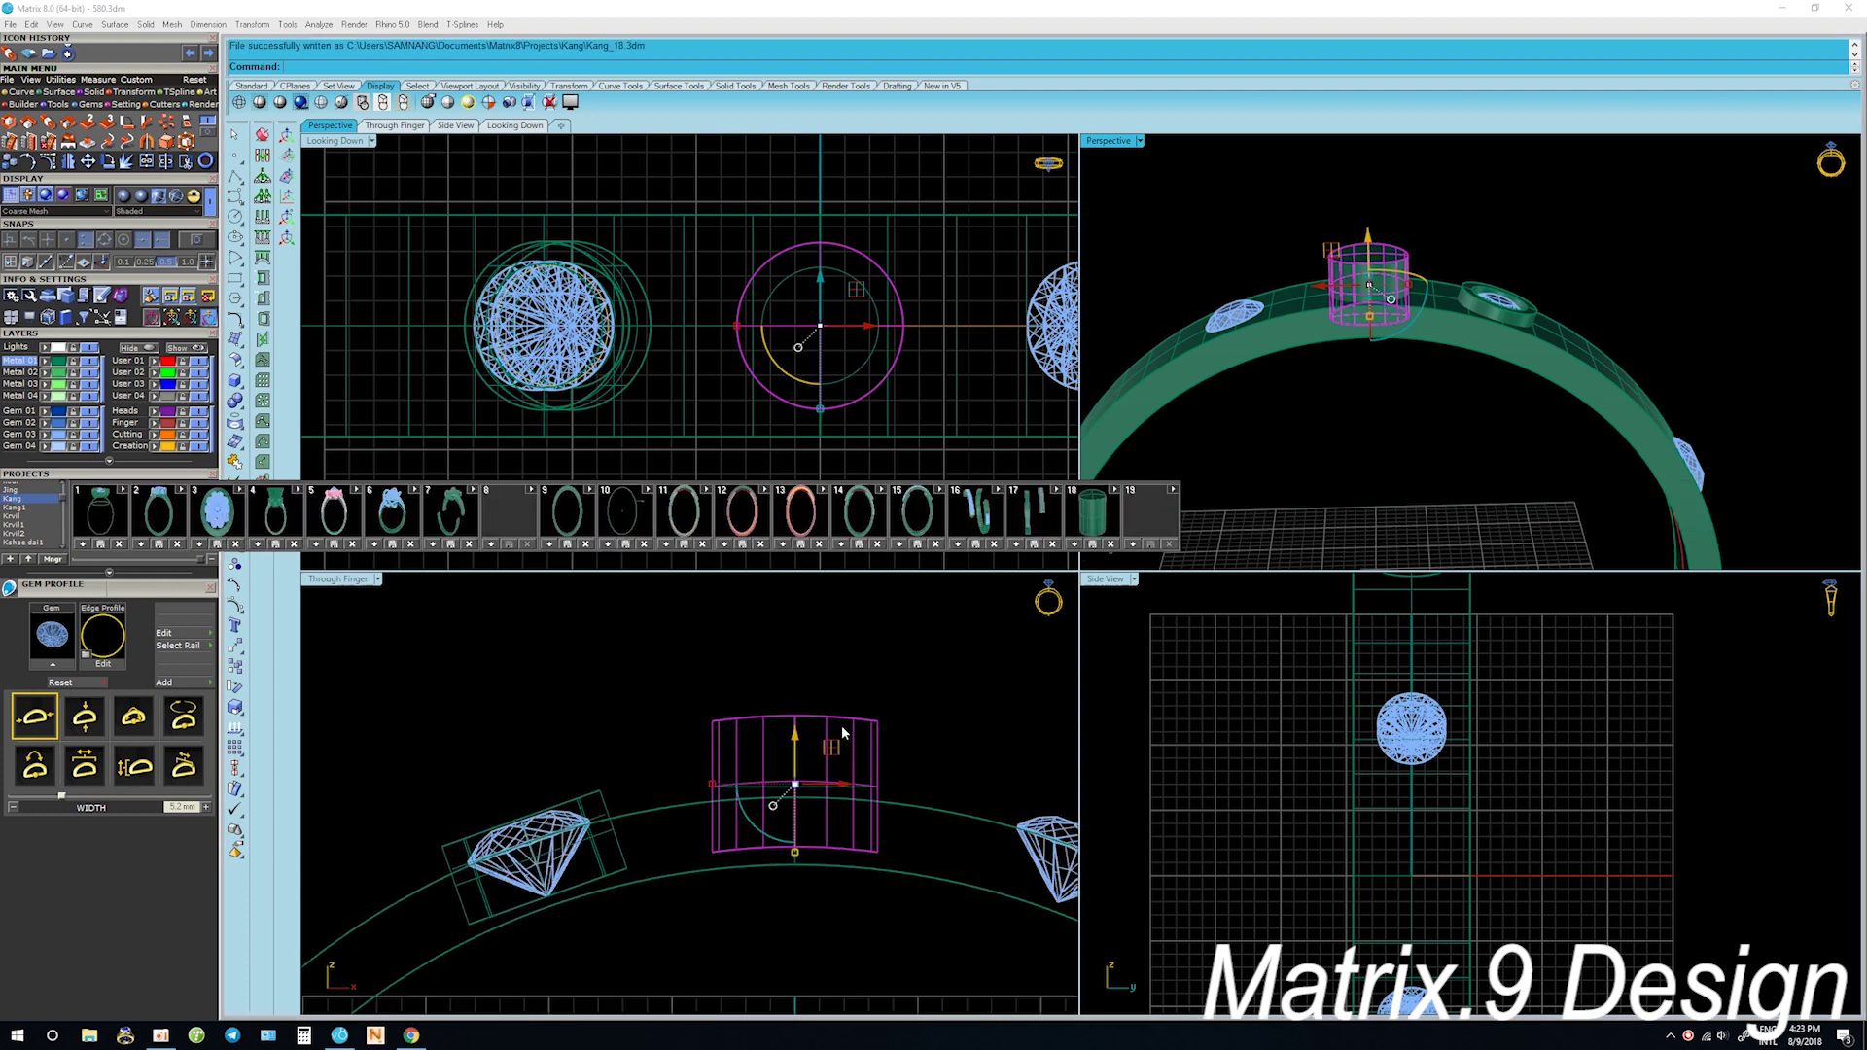
{"action": "scroll", "coordinate": [827, 680], "scroll_direction": "down", "scroll_amount": 2}
{"action": "scroll", "coordinate": [820, 664], "scroll_direction": "down", "scroll_amount": 2}
{"action": "scroll", "coordinate": [820, 664], "scroll_direction": "down", "scroll_amount": 3}
{"action": "left_click_drag", "start_coordinate": [942, 846], "coordinate": [720, 654]}
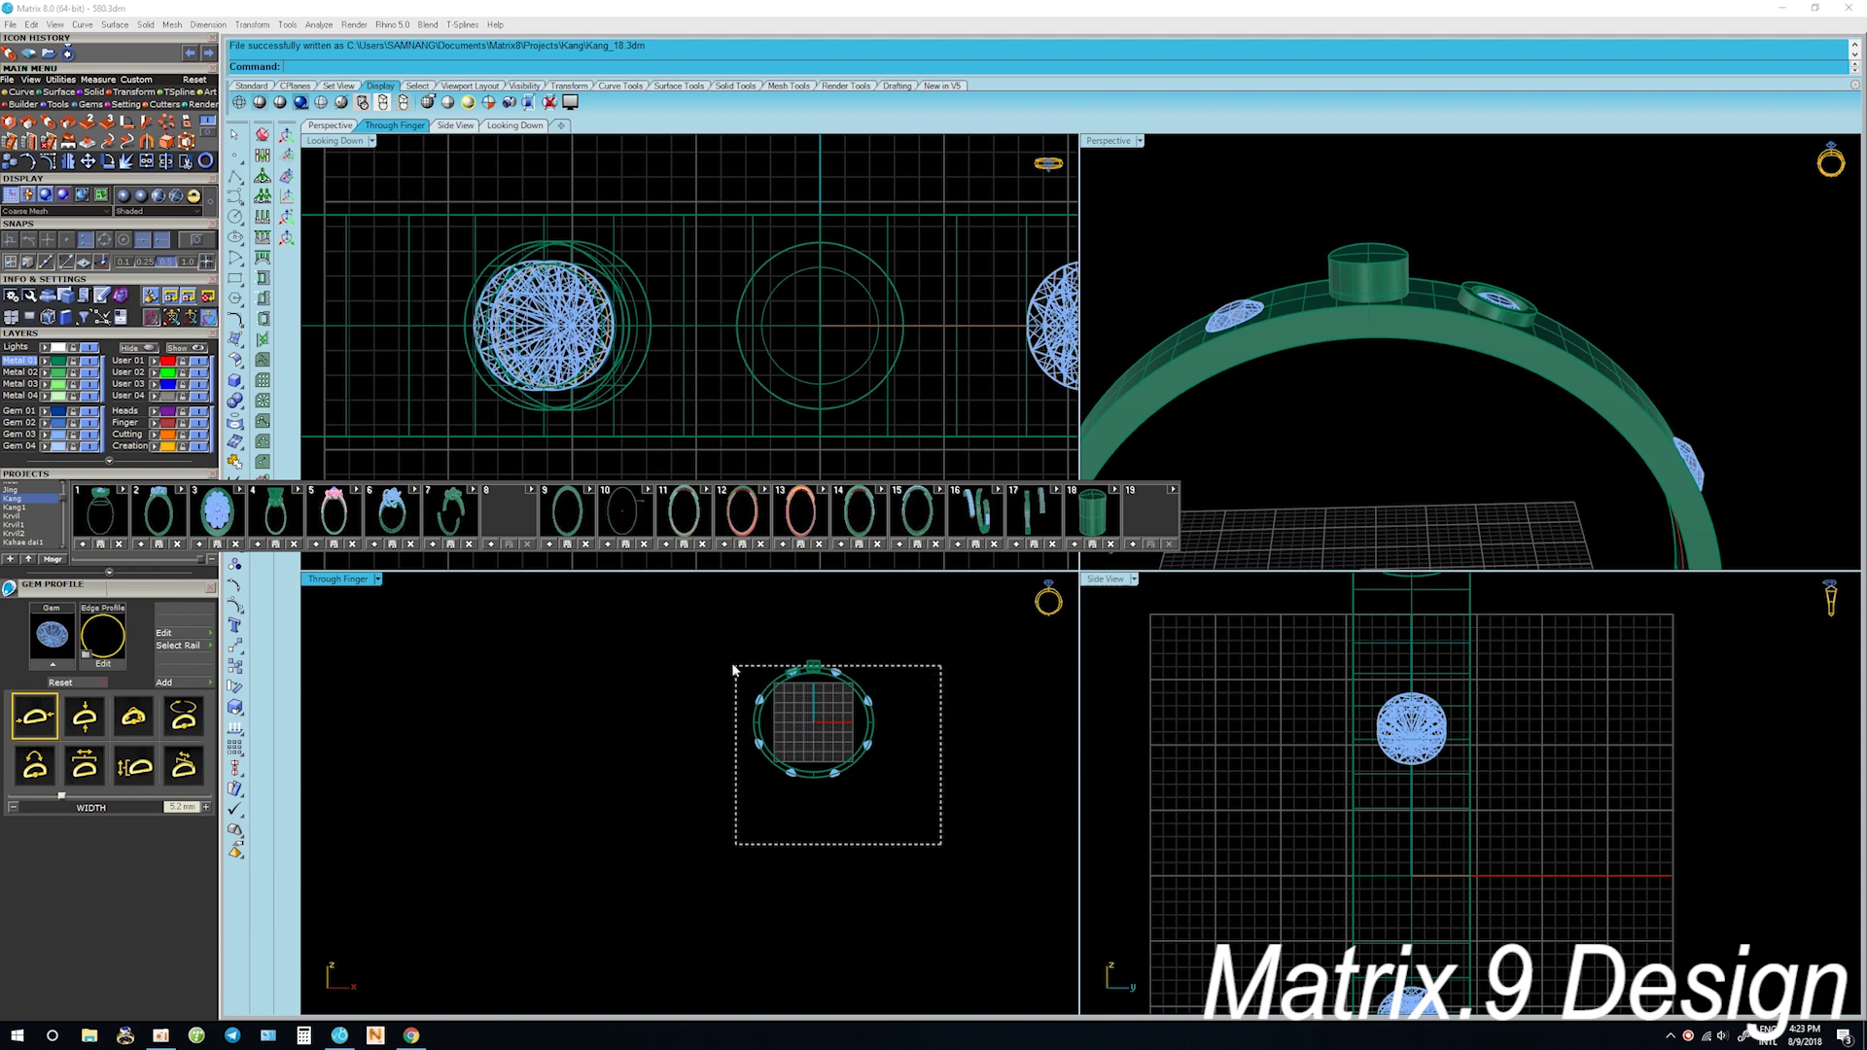
{"action": "left_click", "coordinate": [934, 645]}
{"action": "left_click_drag", "start_coordinate": [936, 778], "coordinate": [696, 617]}
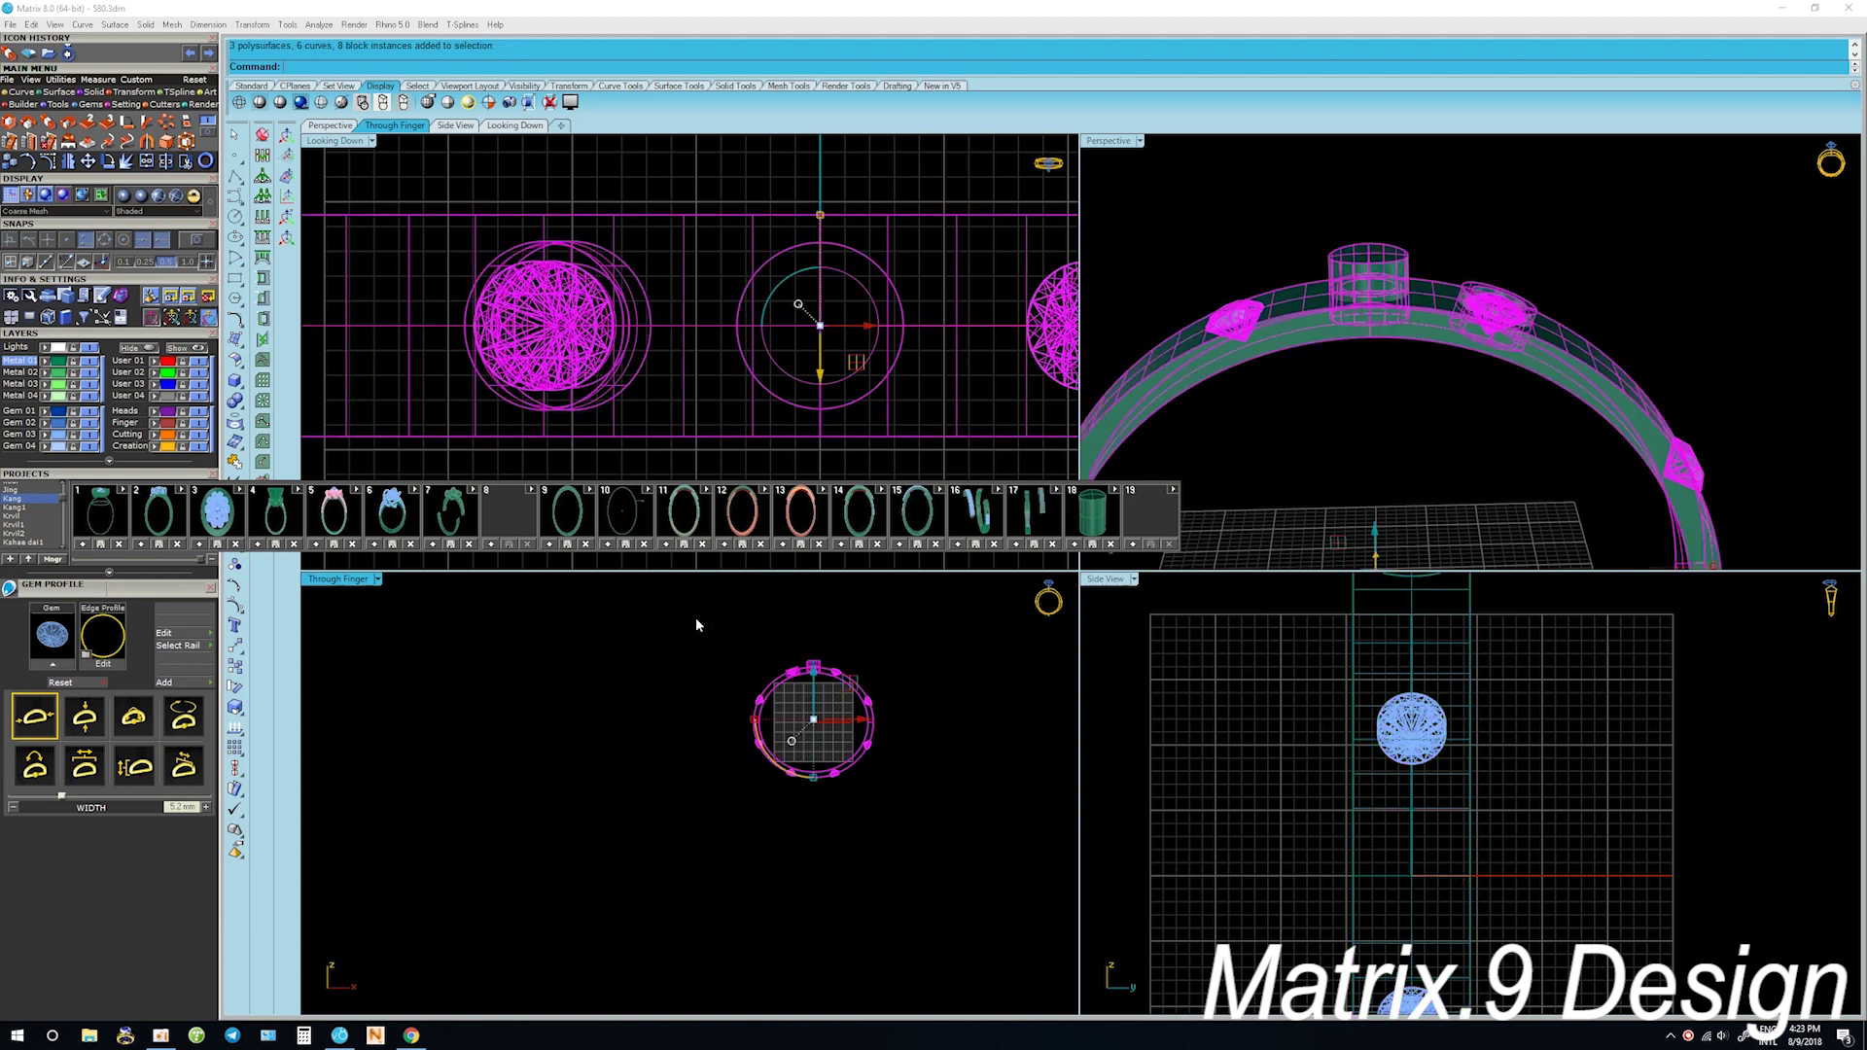
{"action": "left_click", "coordinate": [1136, 545]}
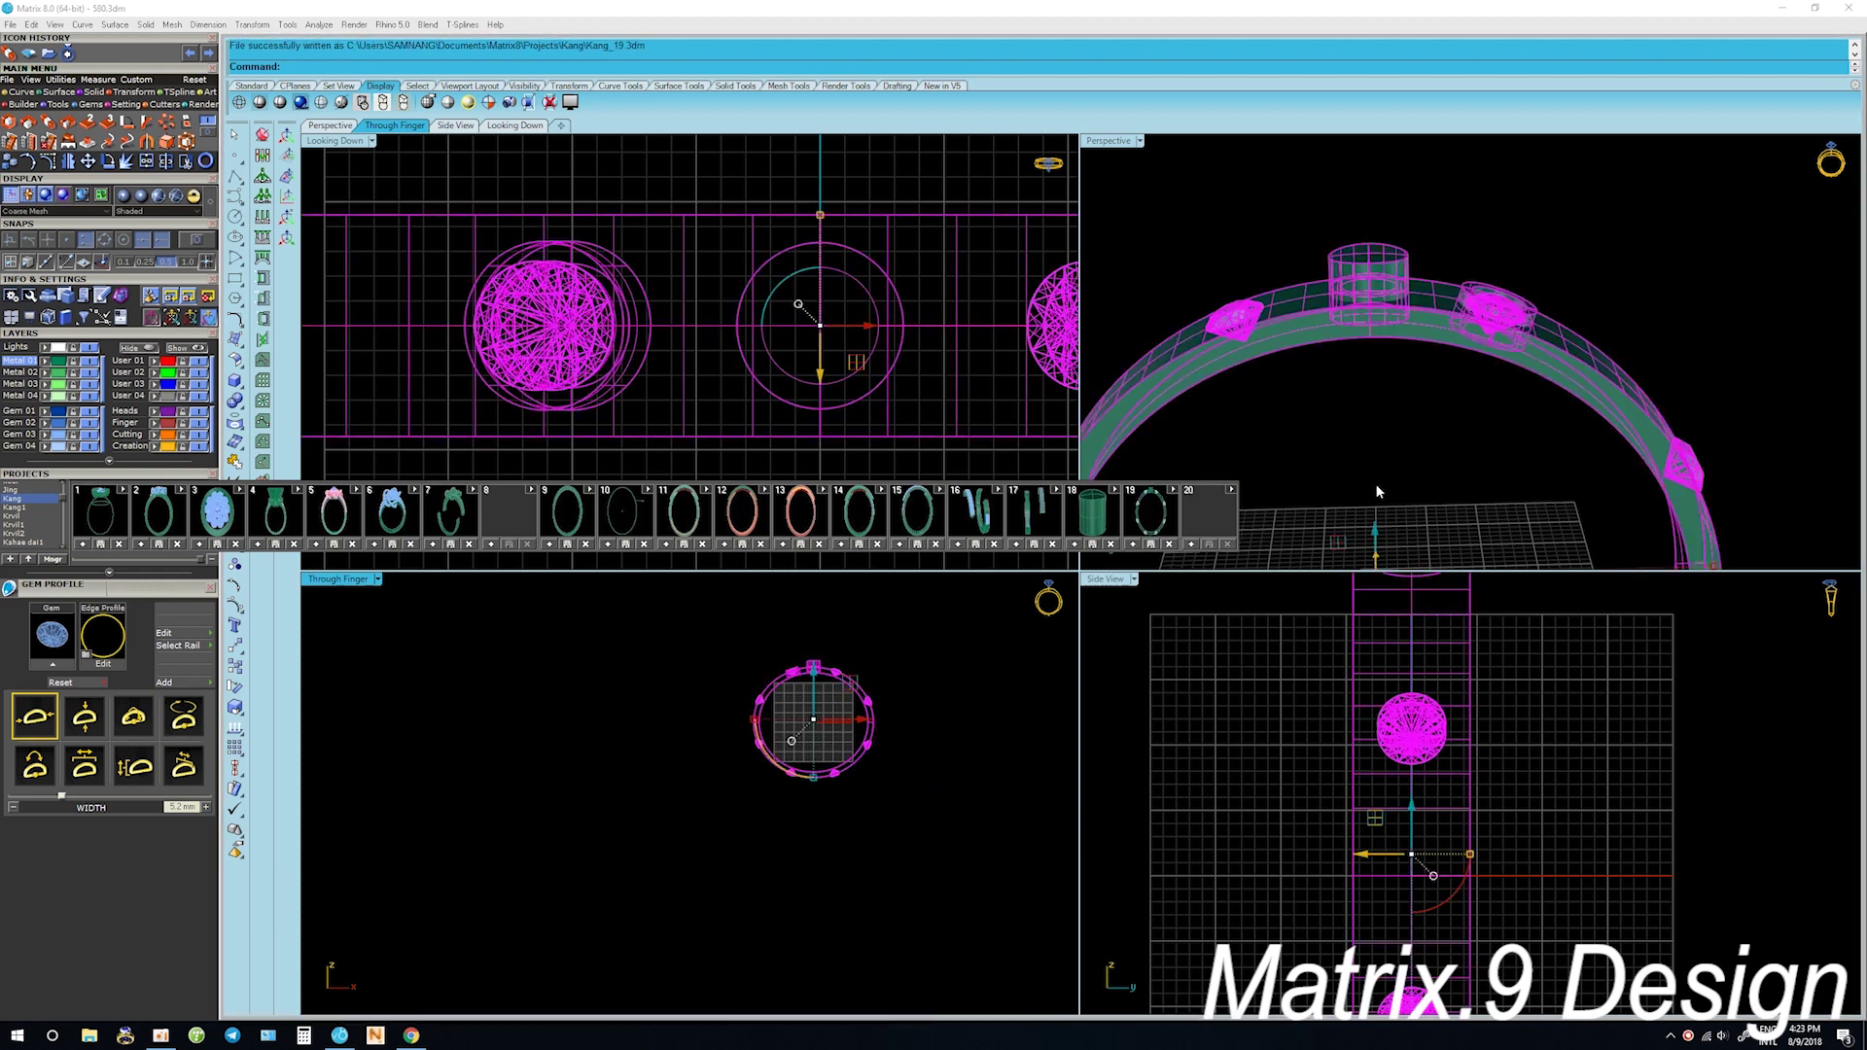
{"action": "left_click", "coordinate": [1375, 482]}
Delete the head post cylinder from the band, leaving the head's circle outline selected
{"action": "scroll", "coordinate": [850, 719], "scroll_direction": "up", "scroll_amount": 2}
{"action": "scroll", "coordinate": [808, 755], "scroll_direction": "up", "scroll_amount": 4}
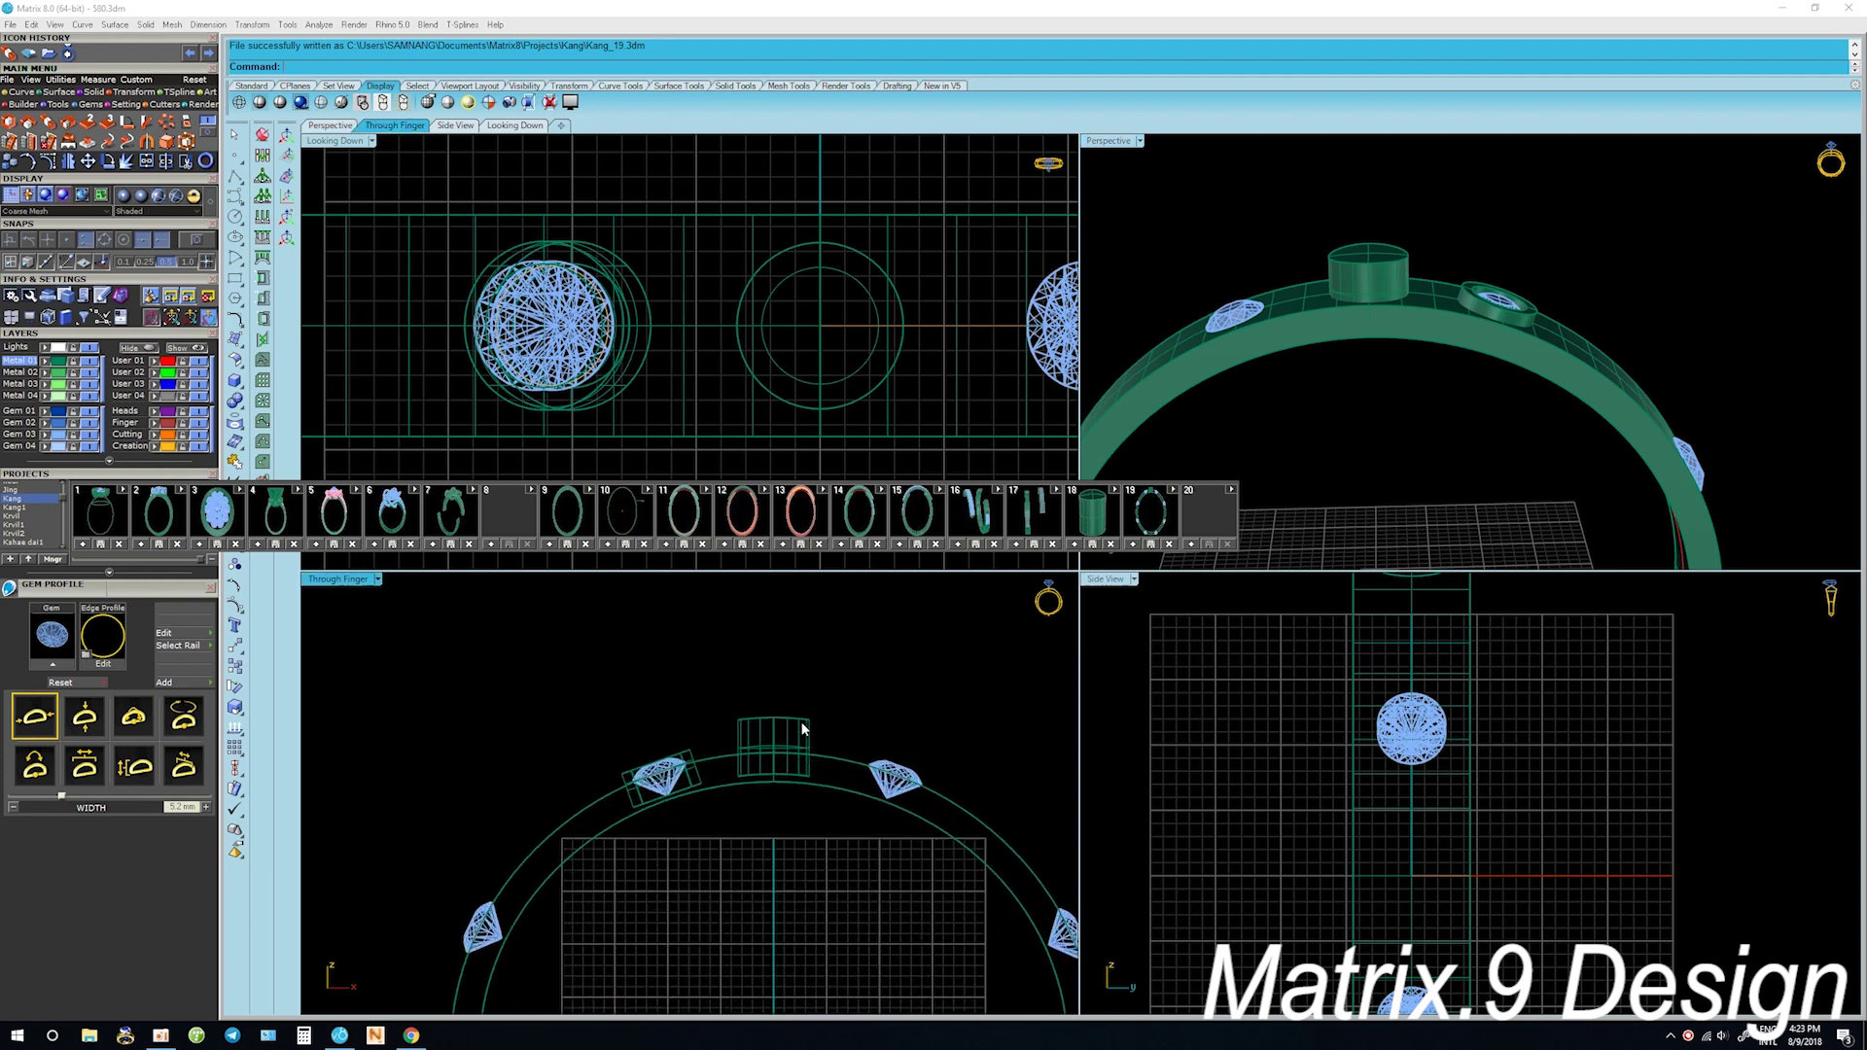
{"action": "left_click", "coordinate": [801, 725]}
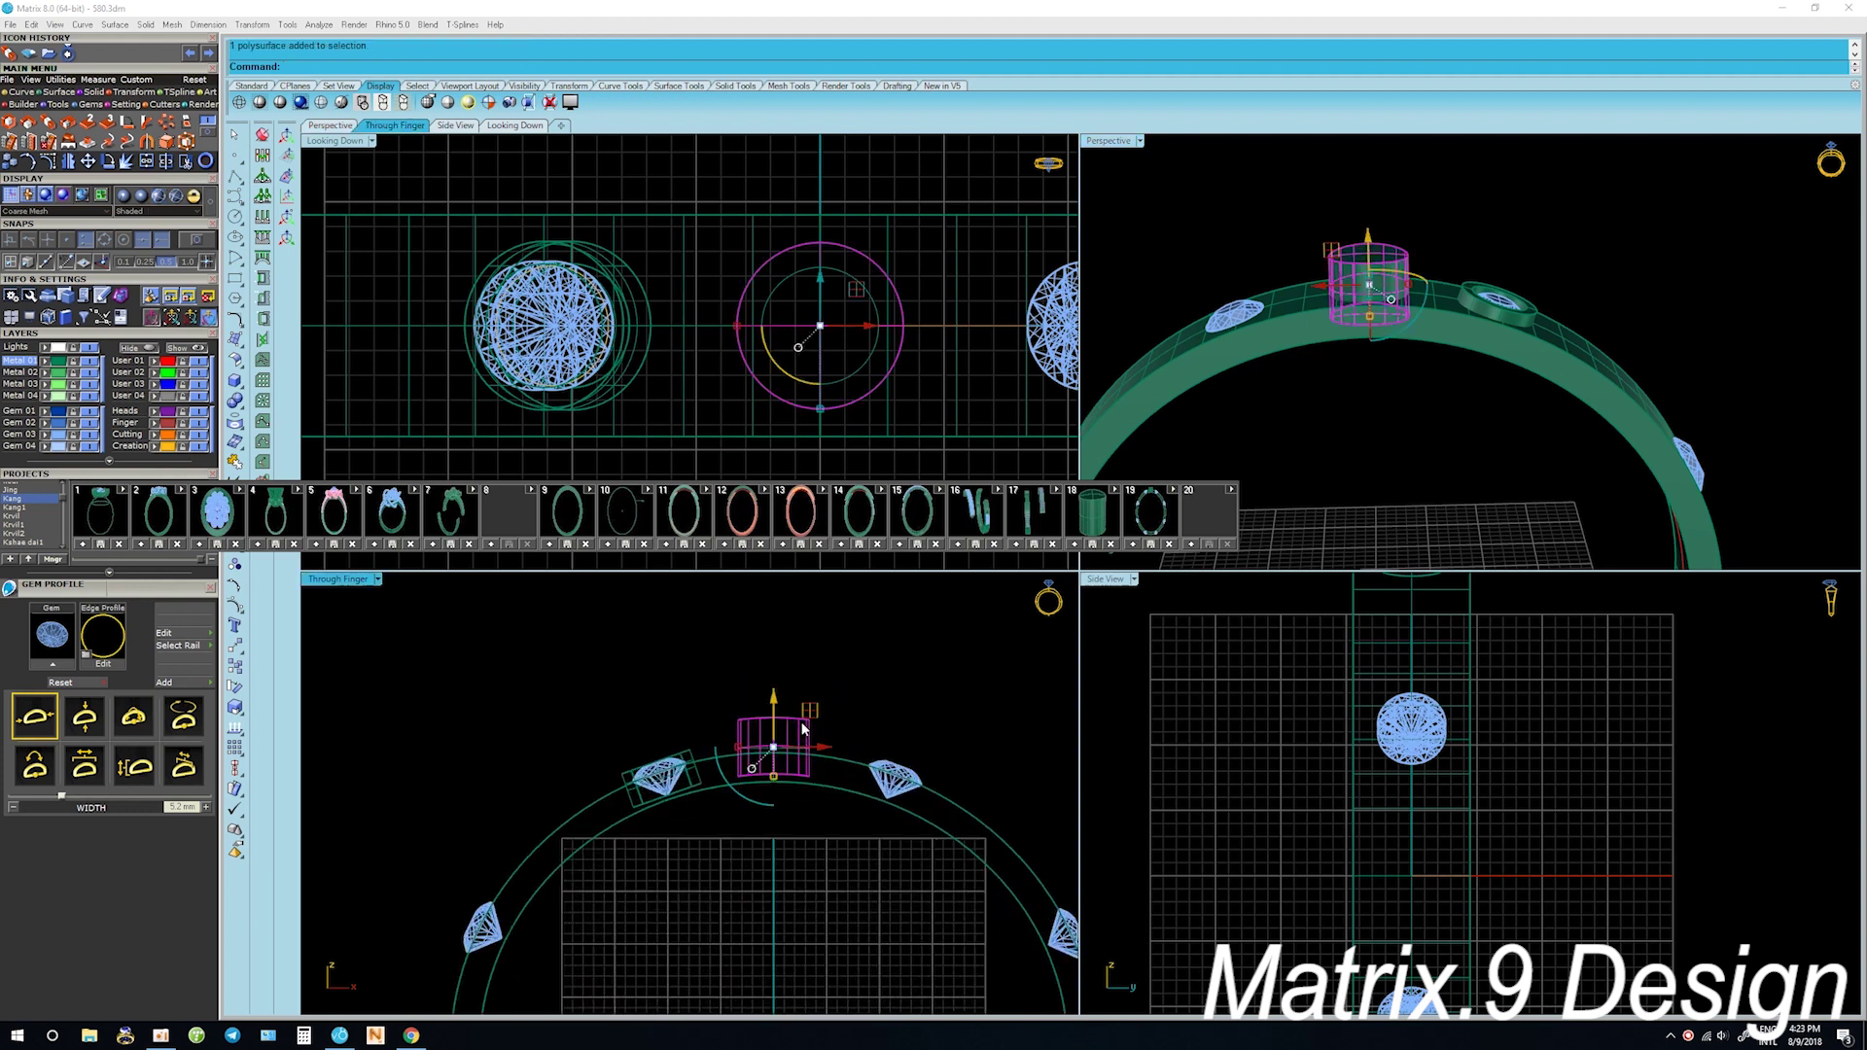
{"action": "key", "text": "Delete"}
{"action": "left_click", "coordinate": [843, 376]}
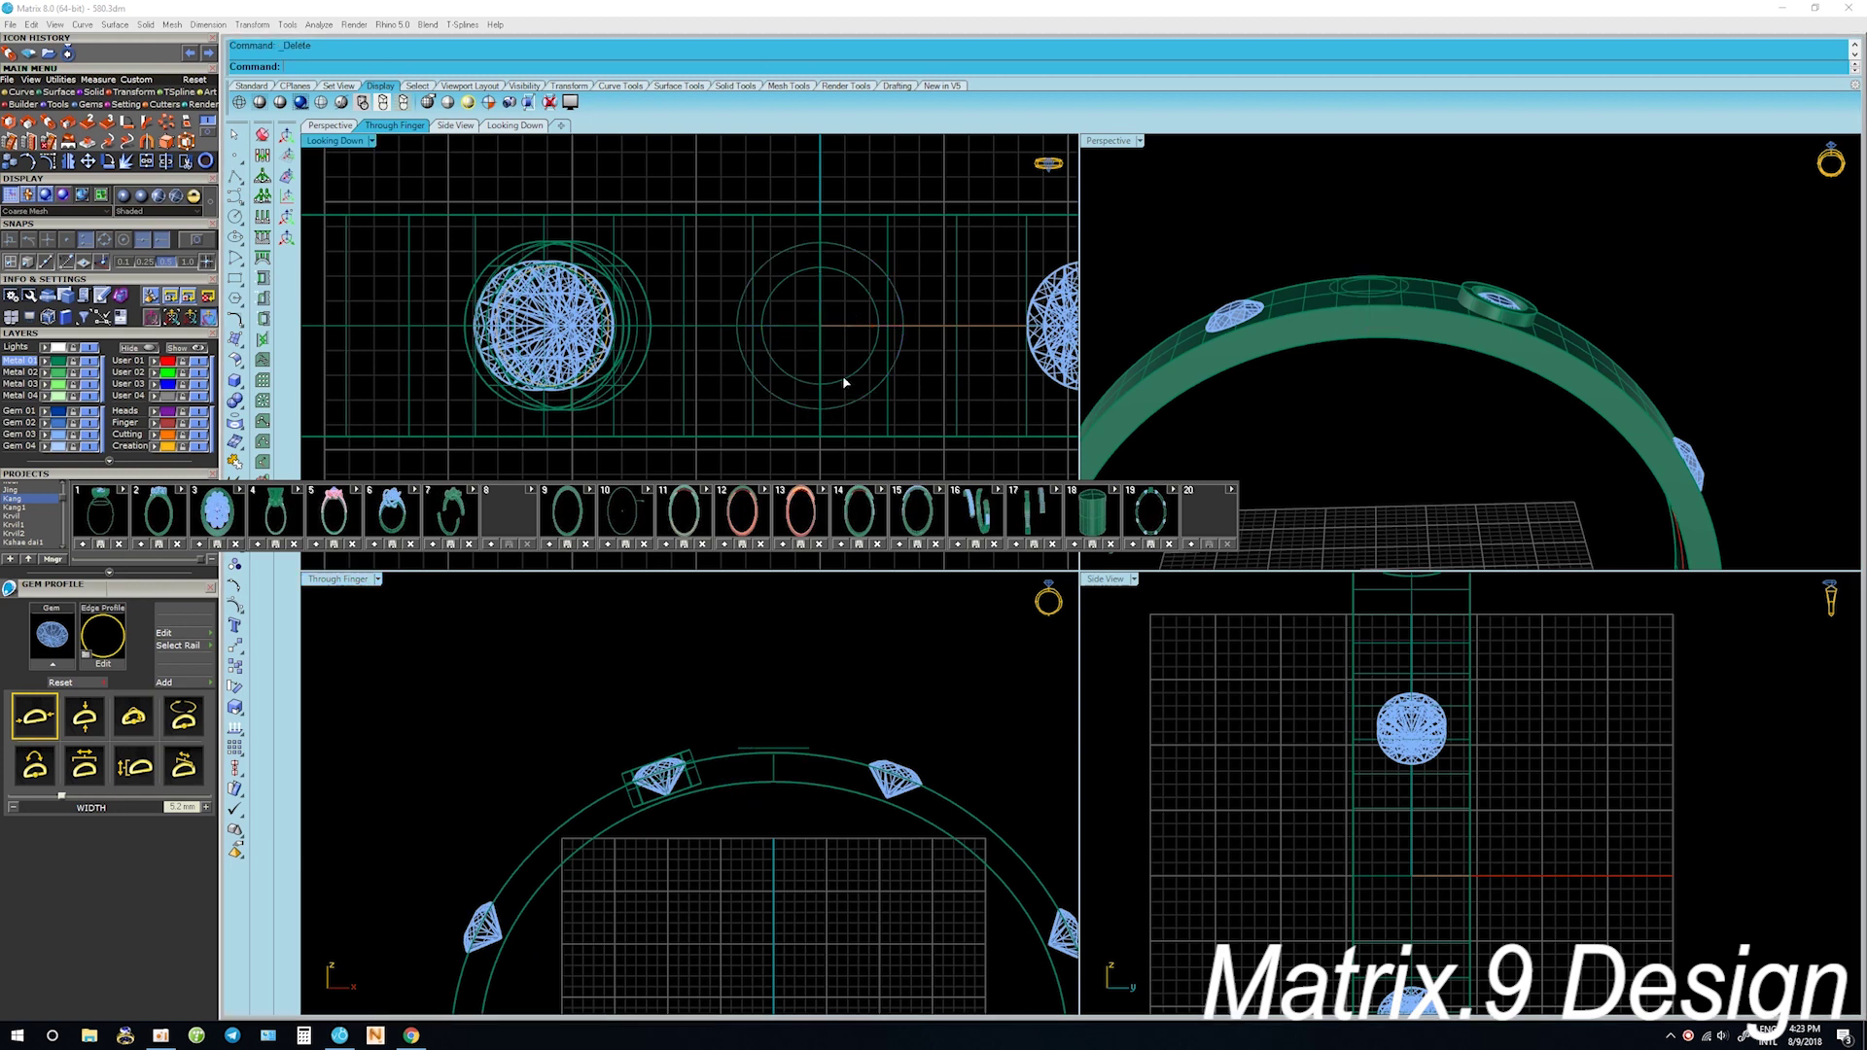
Extrude the head circle into a cylinder, squash its height and lower it 1.200 onto the band
{"action": "scroll", "coordinate": [773, 769], "scroll_direction": "up", "scroll_amount": 3}
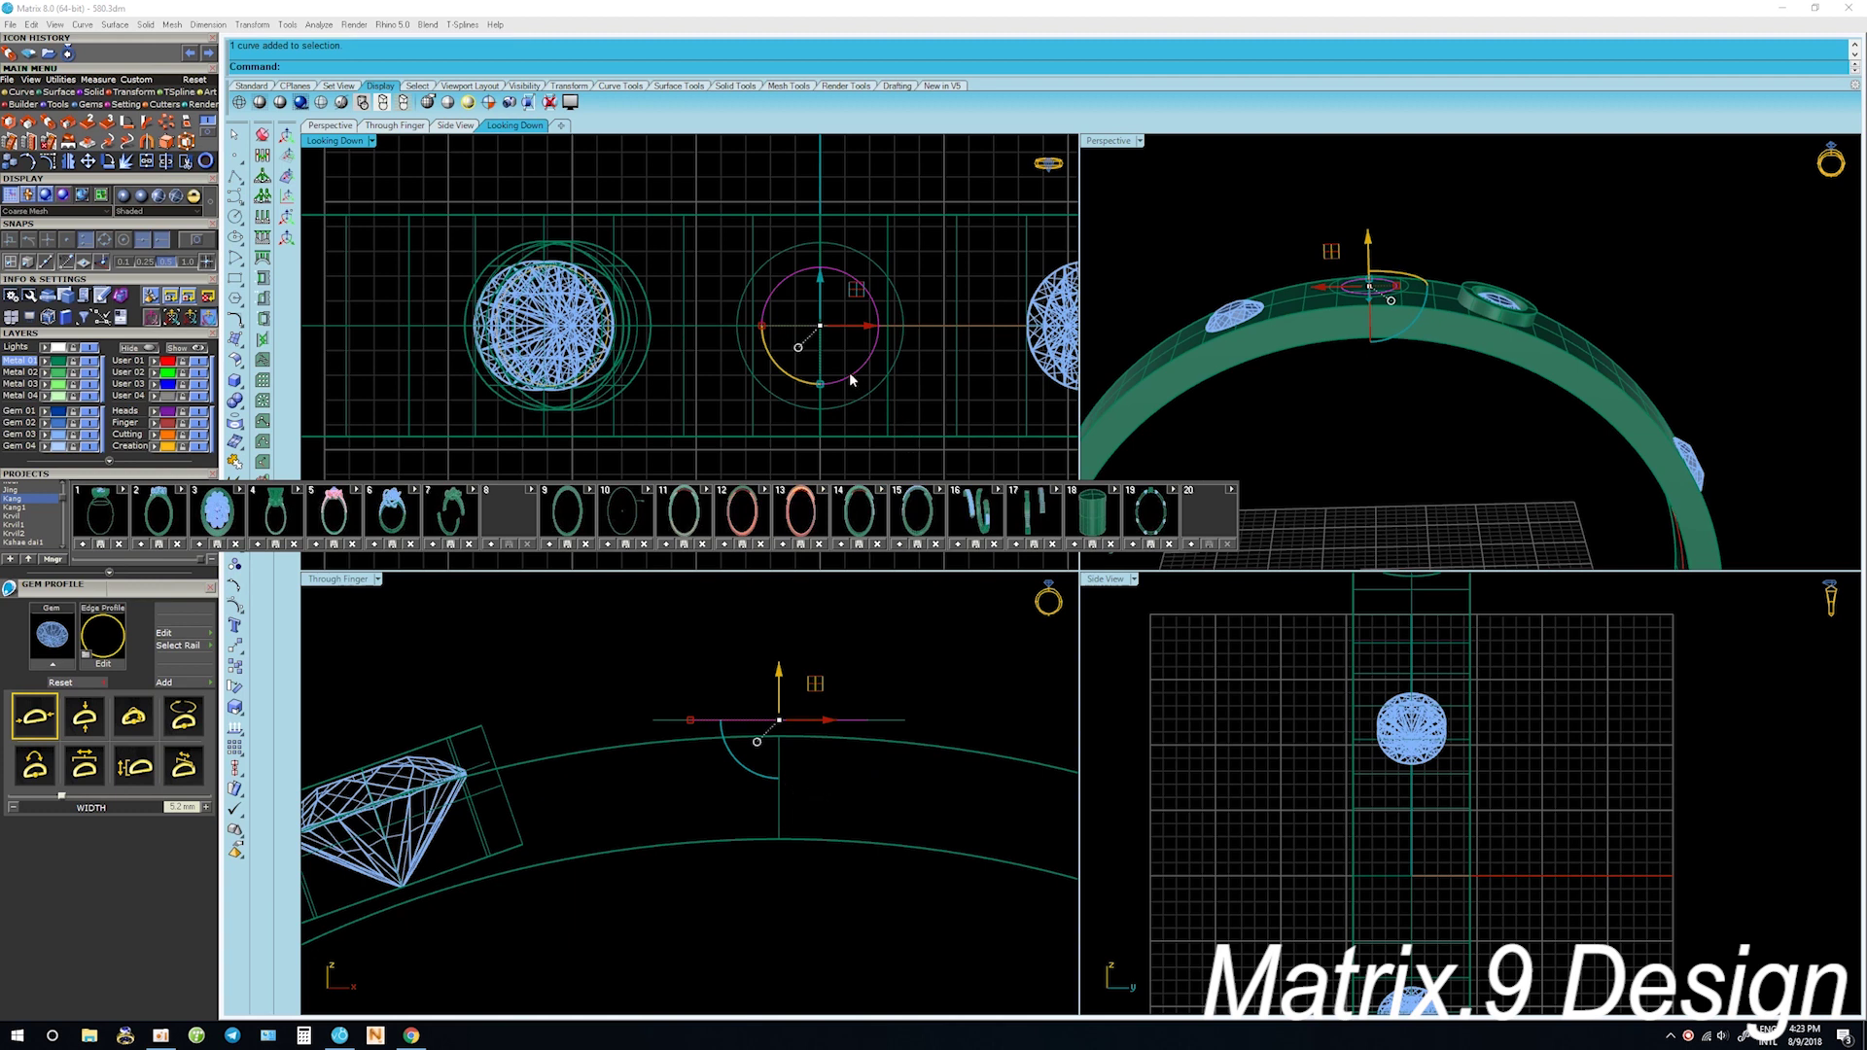
{"action": "right_click", "coordinate": [823, 668]}
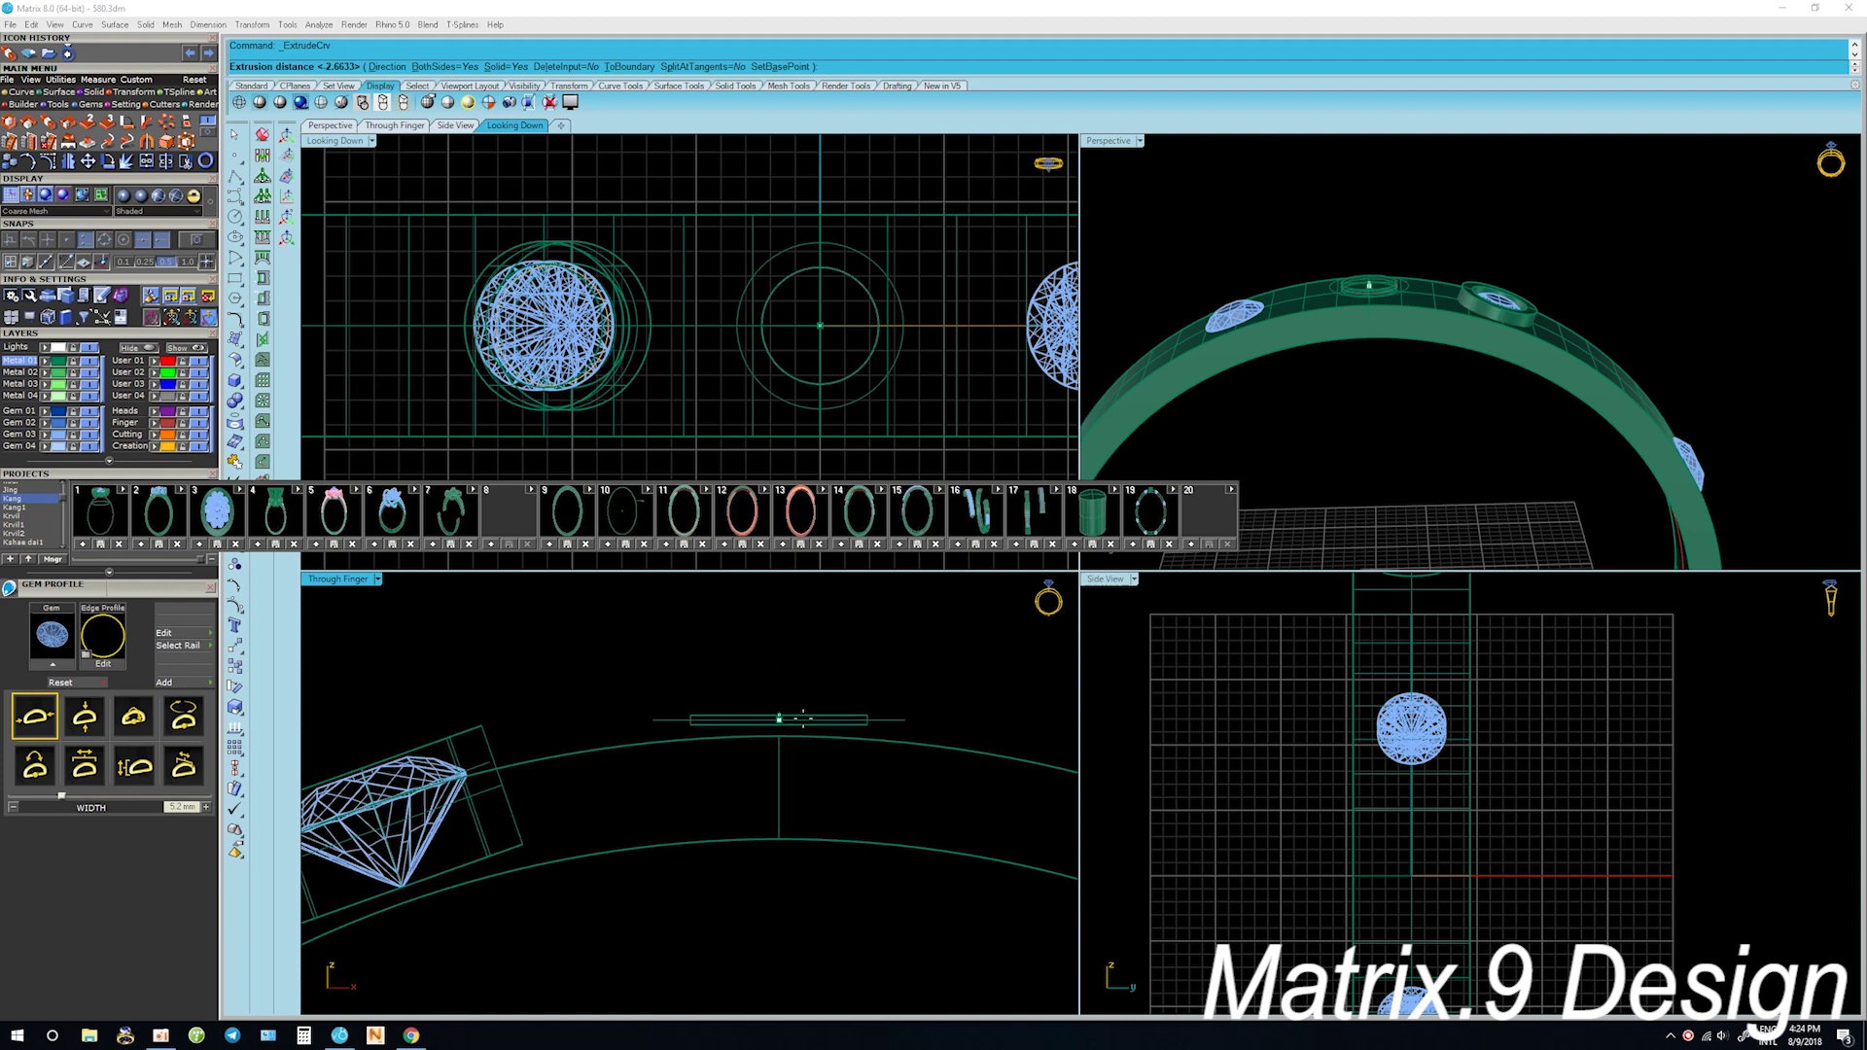
{"action": "left_click", "coordinate": [790, 808]}
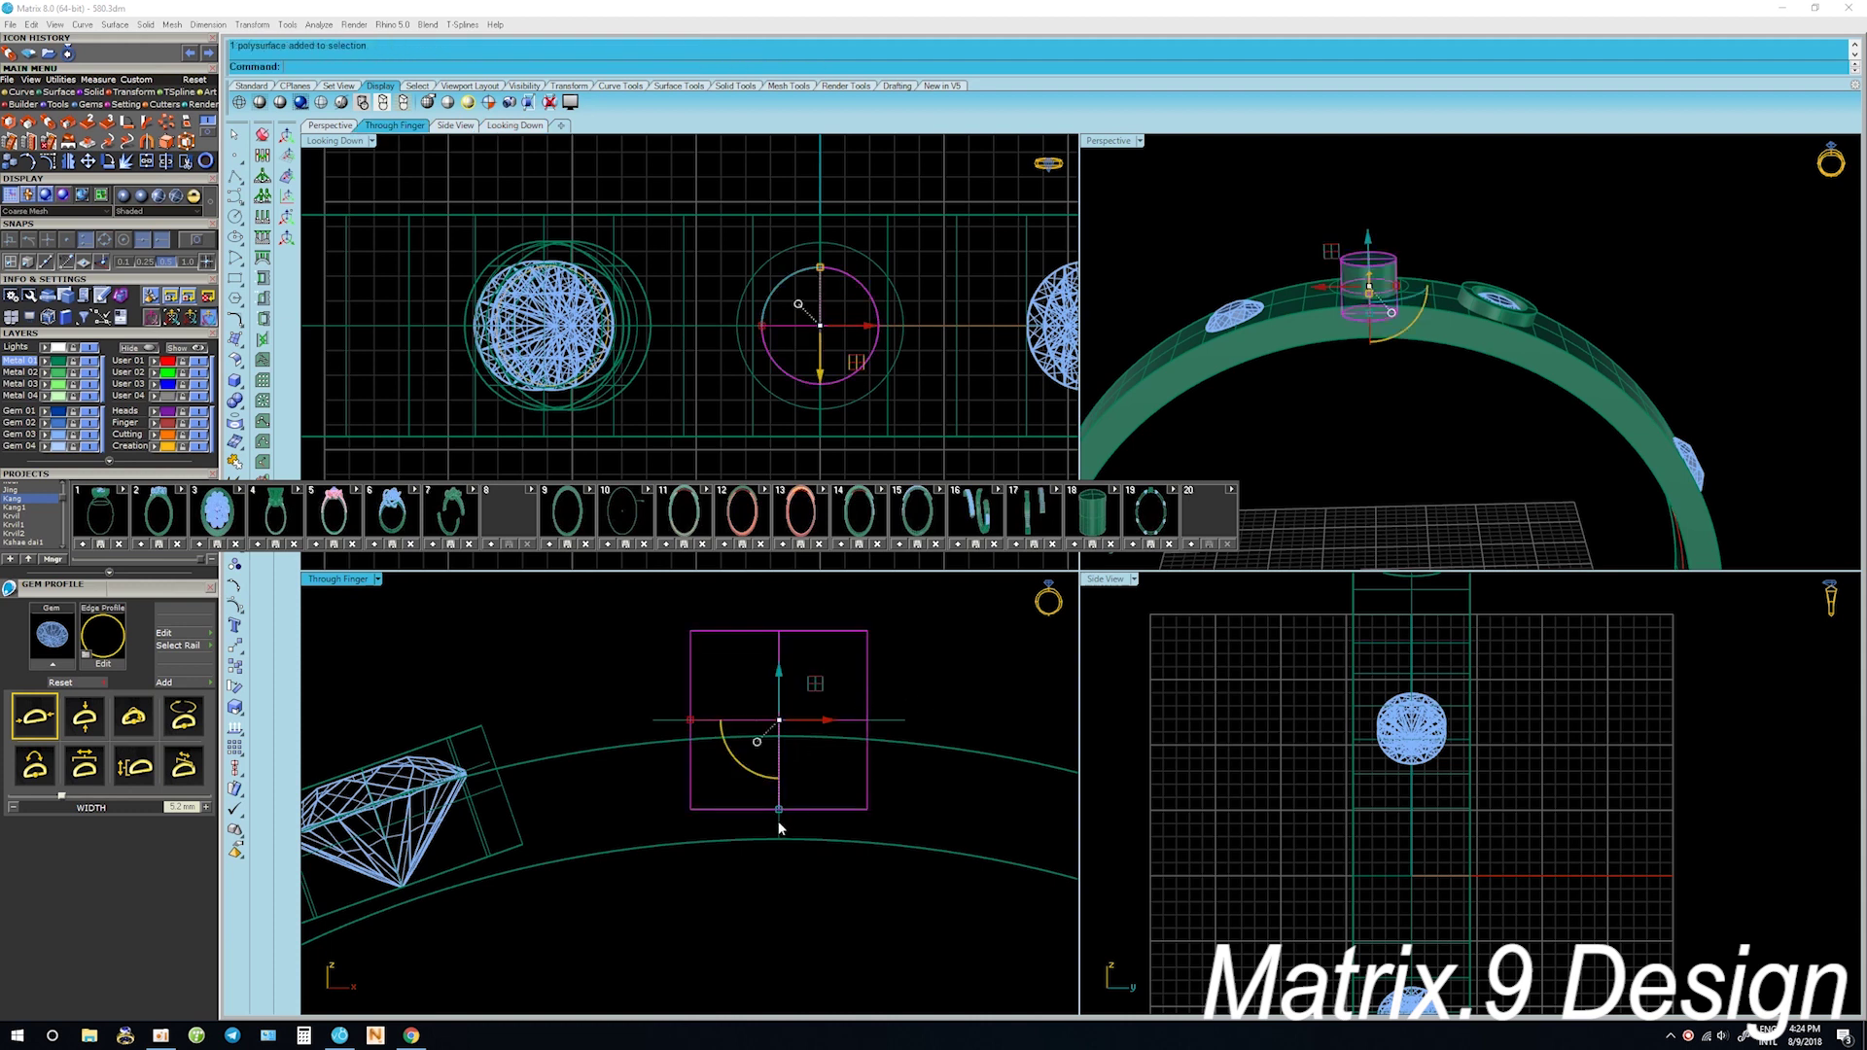
{"action": "left_click_drag", "start_coordinate": [779, 809], "coordinate": [789, 783]}
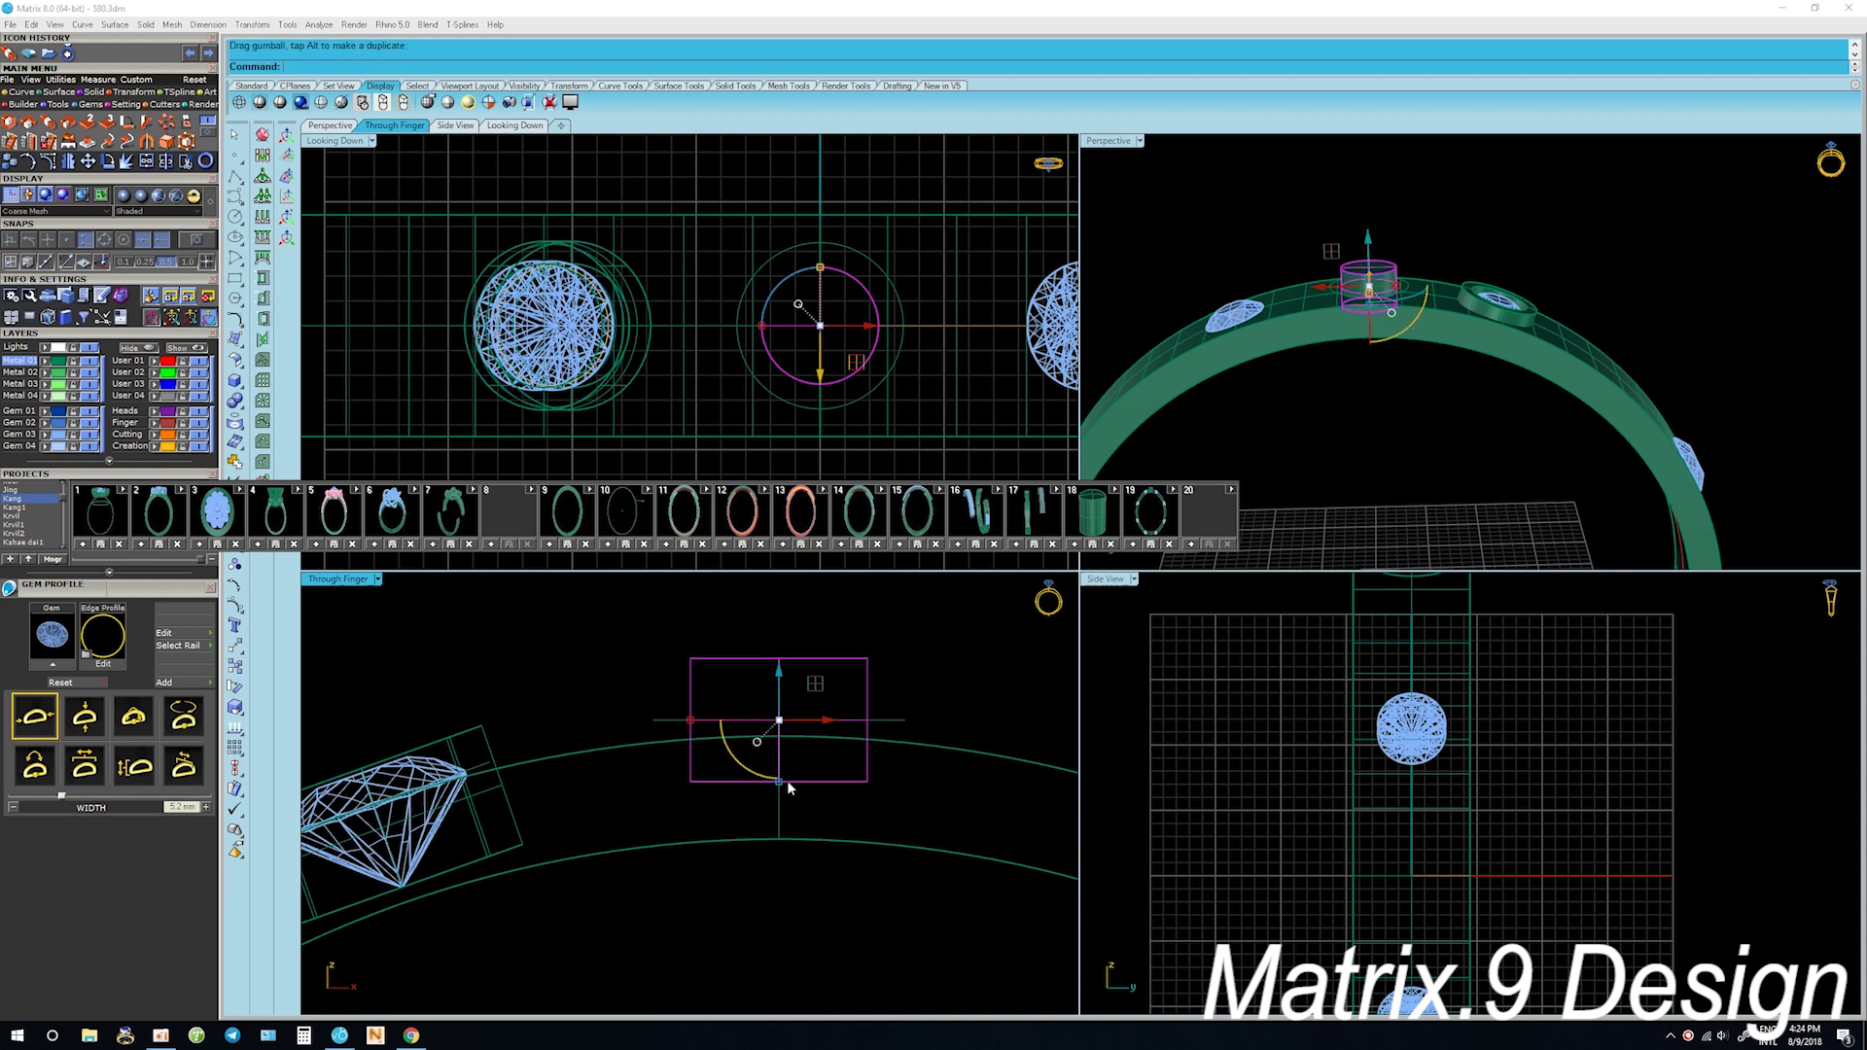
{"action": "key", "text": "alt+Down"}
{"action": "key", "text": "alt+Down"}
{"action": "key", "text": "alt+Down"}
{"action": "key", "text": "alt+Down"}
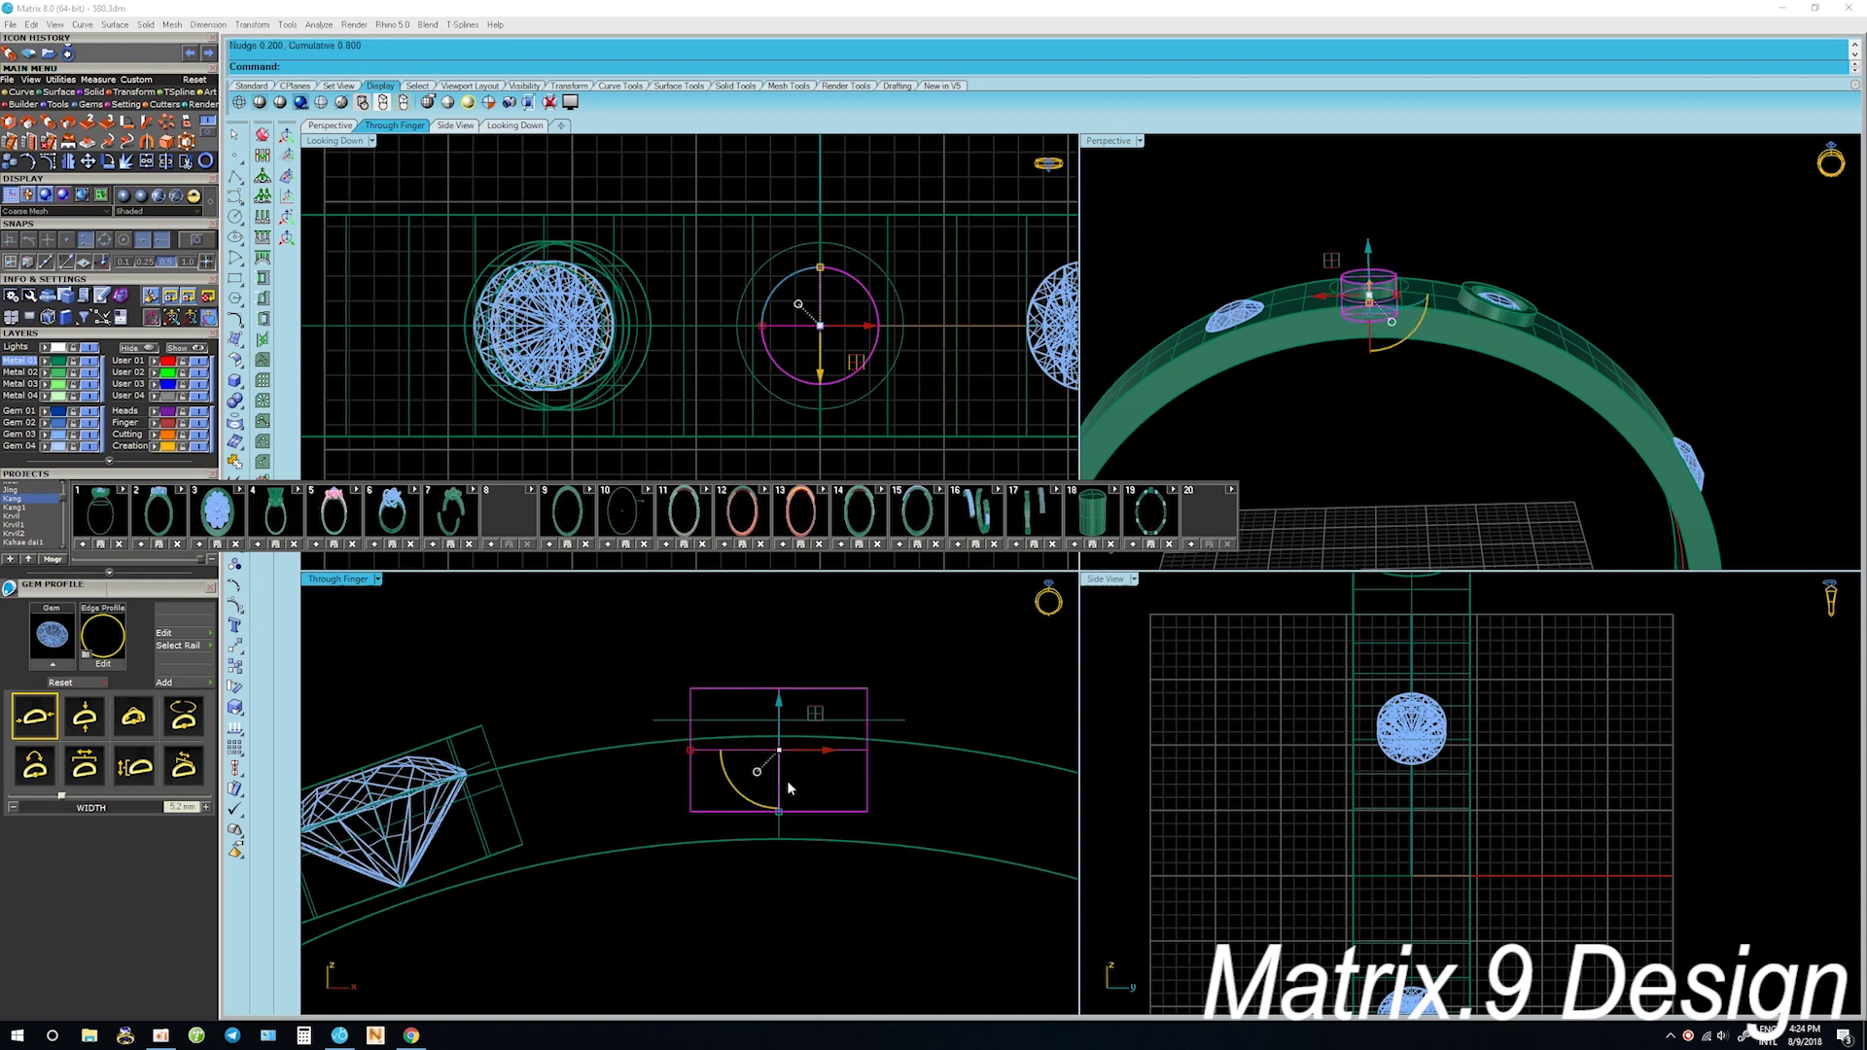
{"action": "left_click_drag", "start_coordinate": [780, 809], "coordinate": [782, 802]}
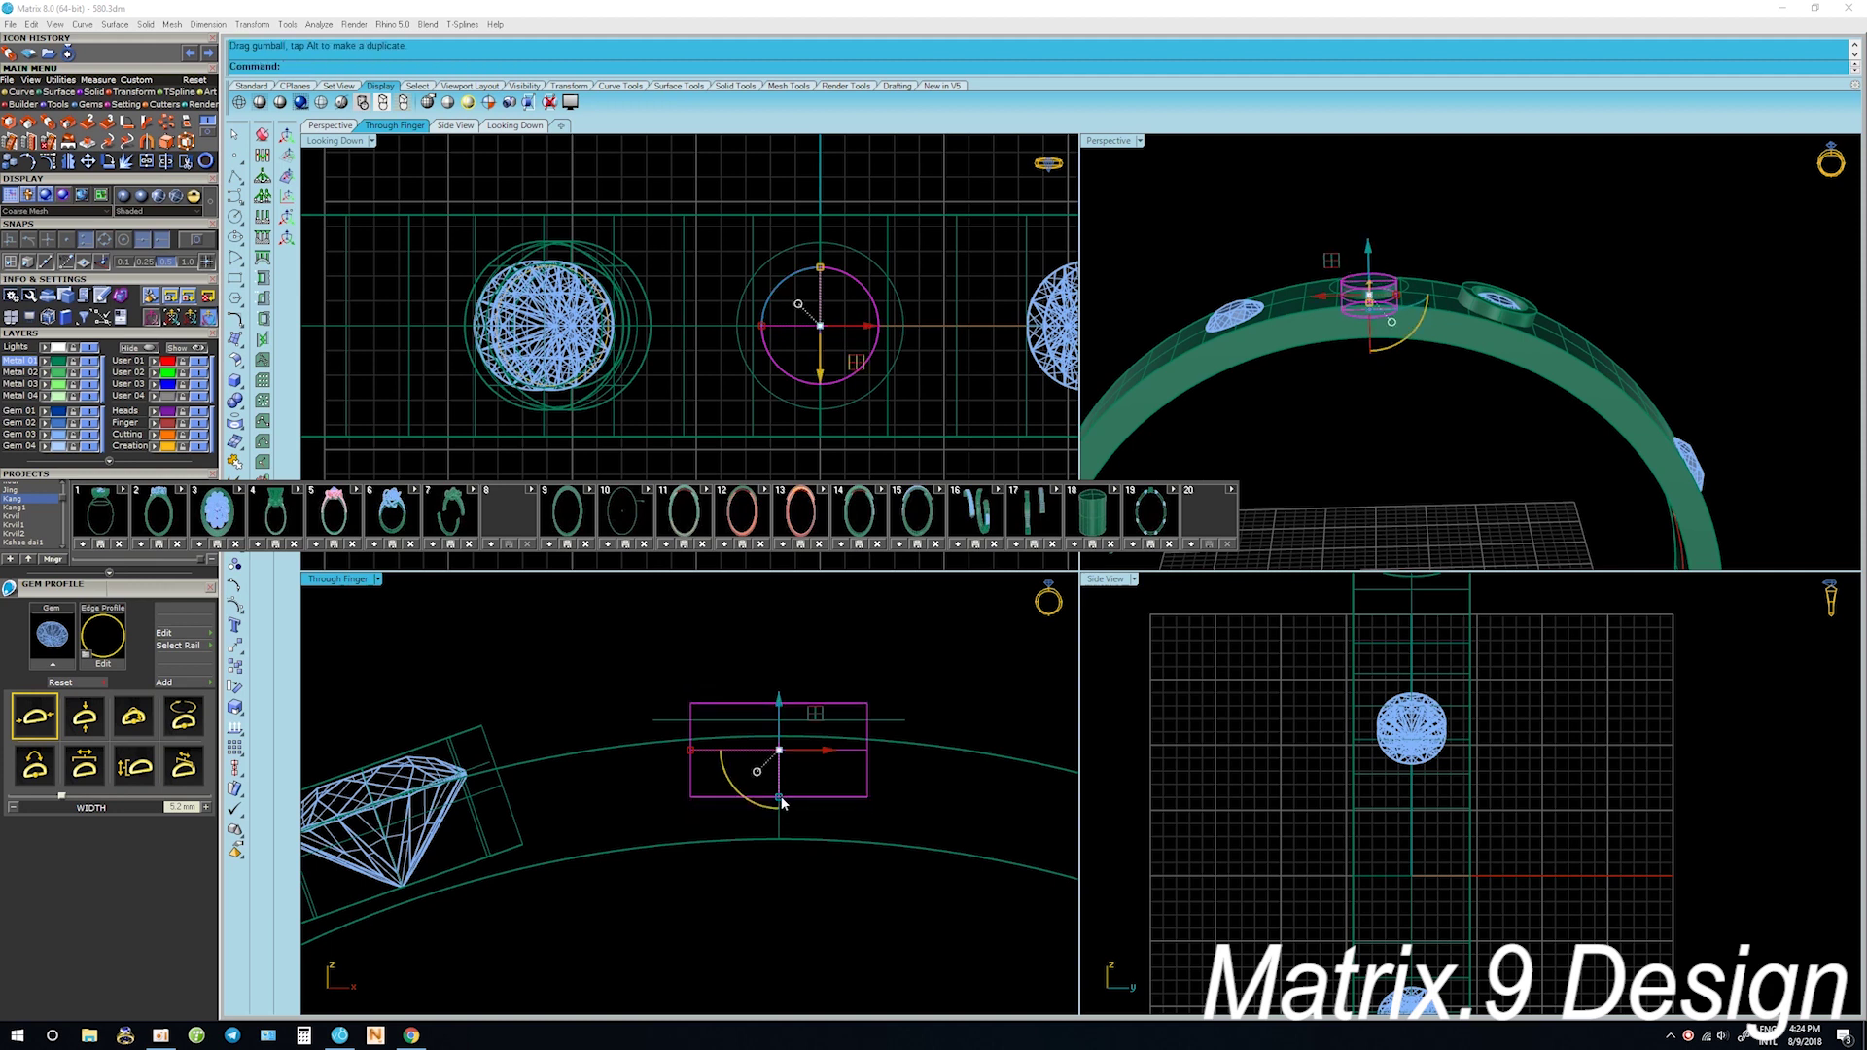
{"action": "key", "text": "alt+Down"}
{"action": "key", "text": "alt+Down"}
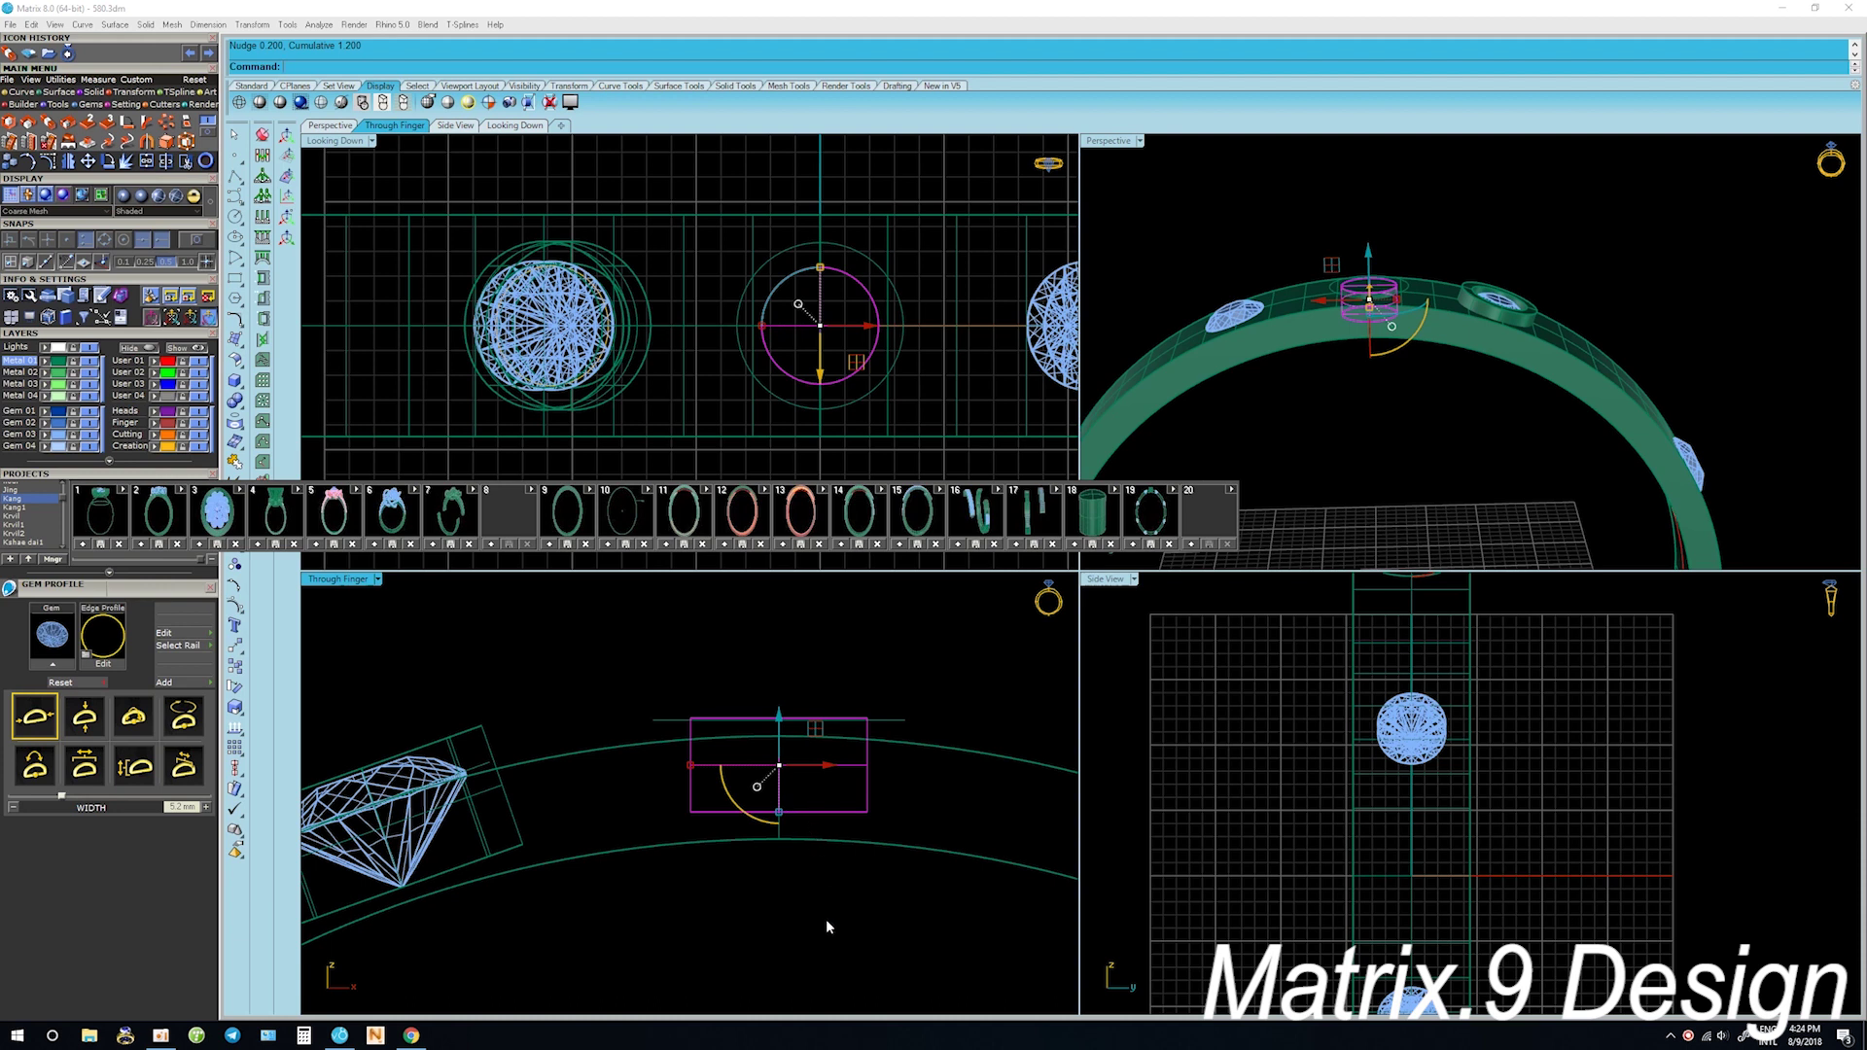
{"action": "key", "text": "Escape"}
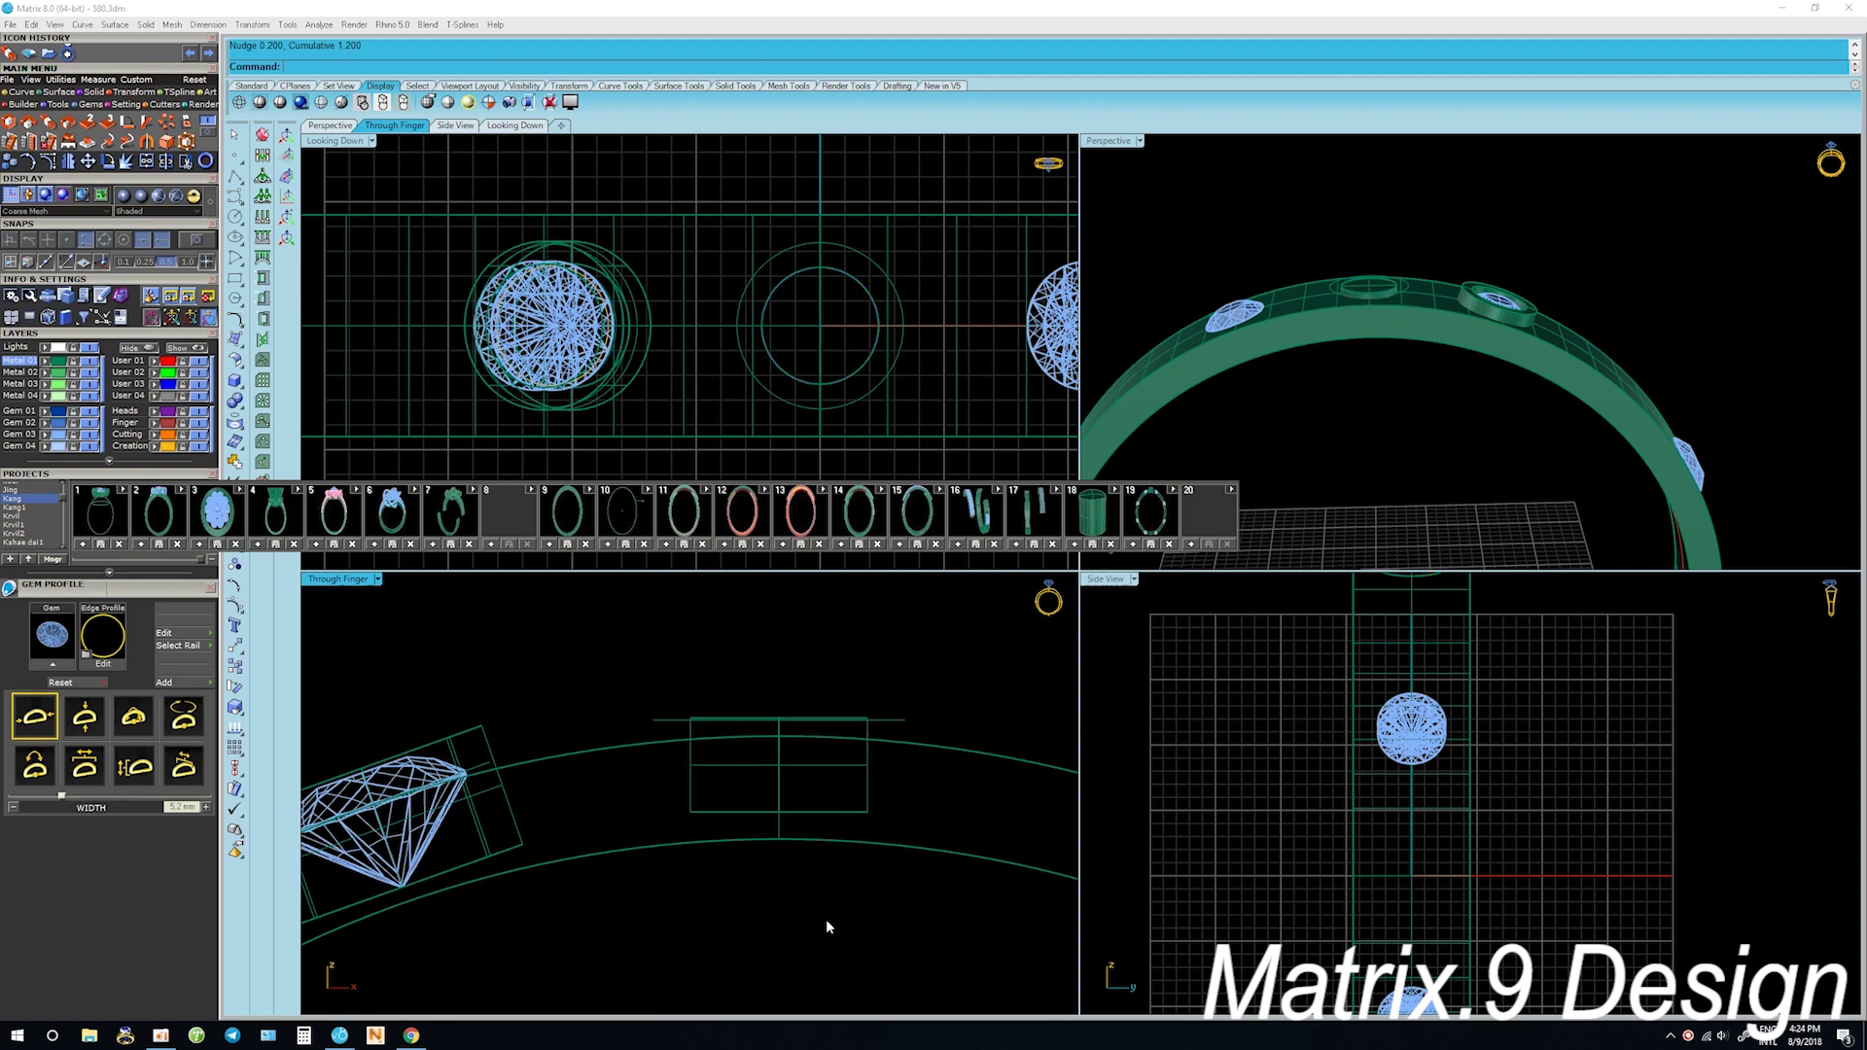
Cage-deform the short cylinder, lifting its middle control points to curve it along the band
{"action": "left_click", "coordinate": [808, 820]}
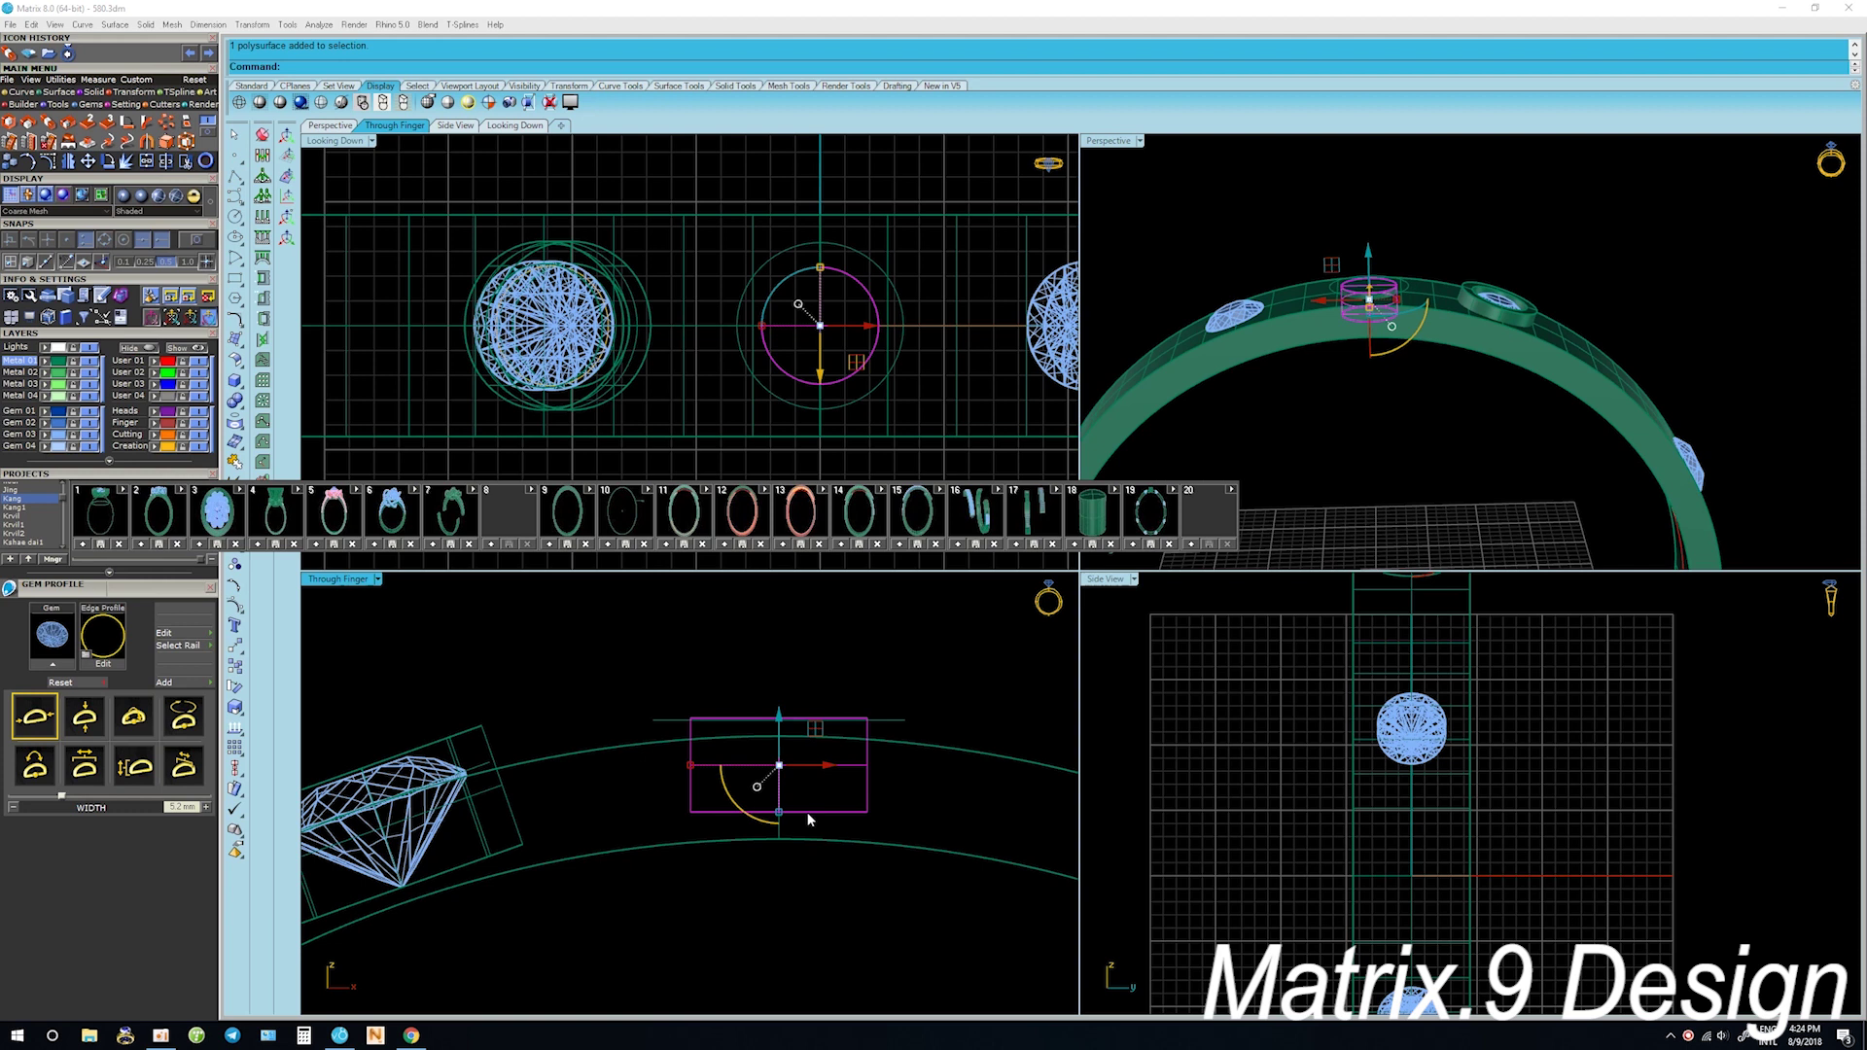
{"action": "scroll", "coordinate": [809, 819], "scroll_direction": "up", "scroll_amount": 1}
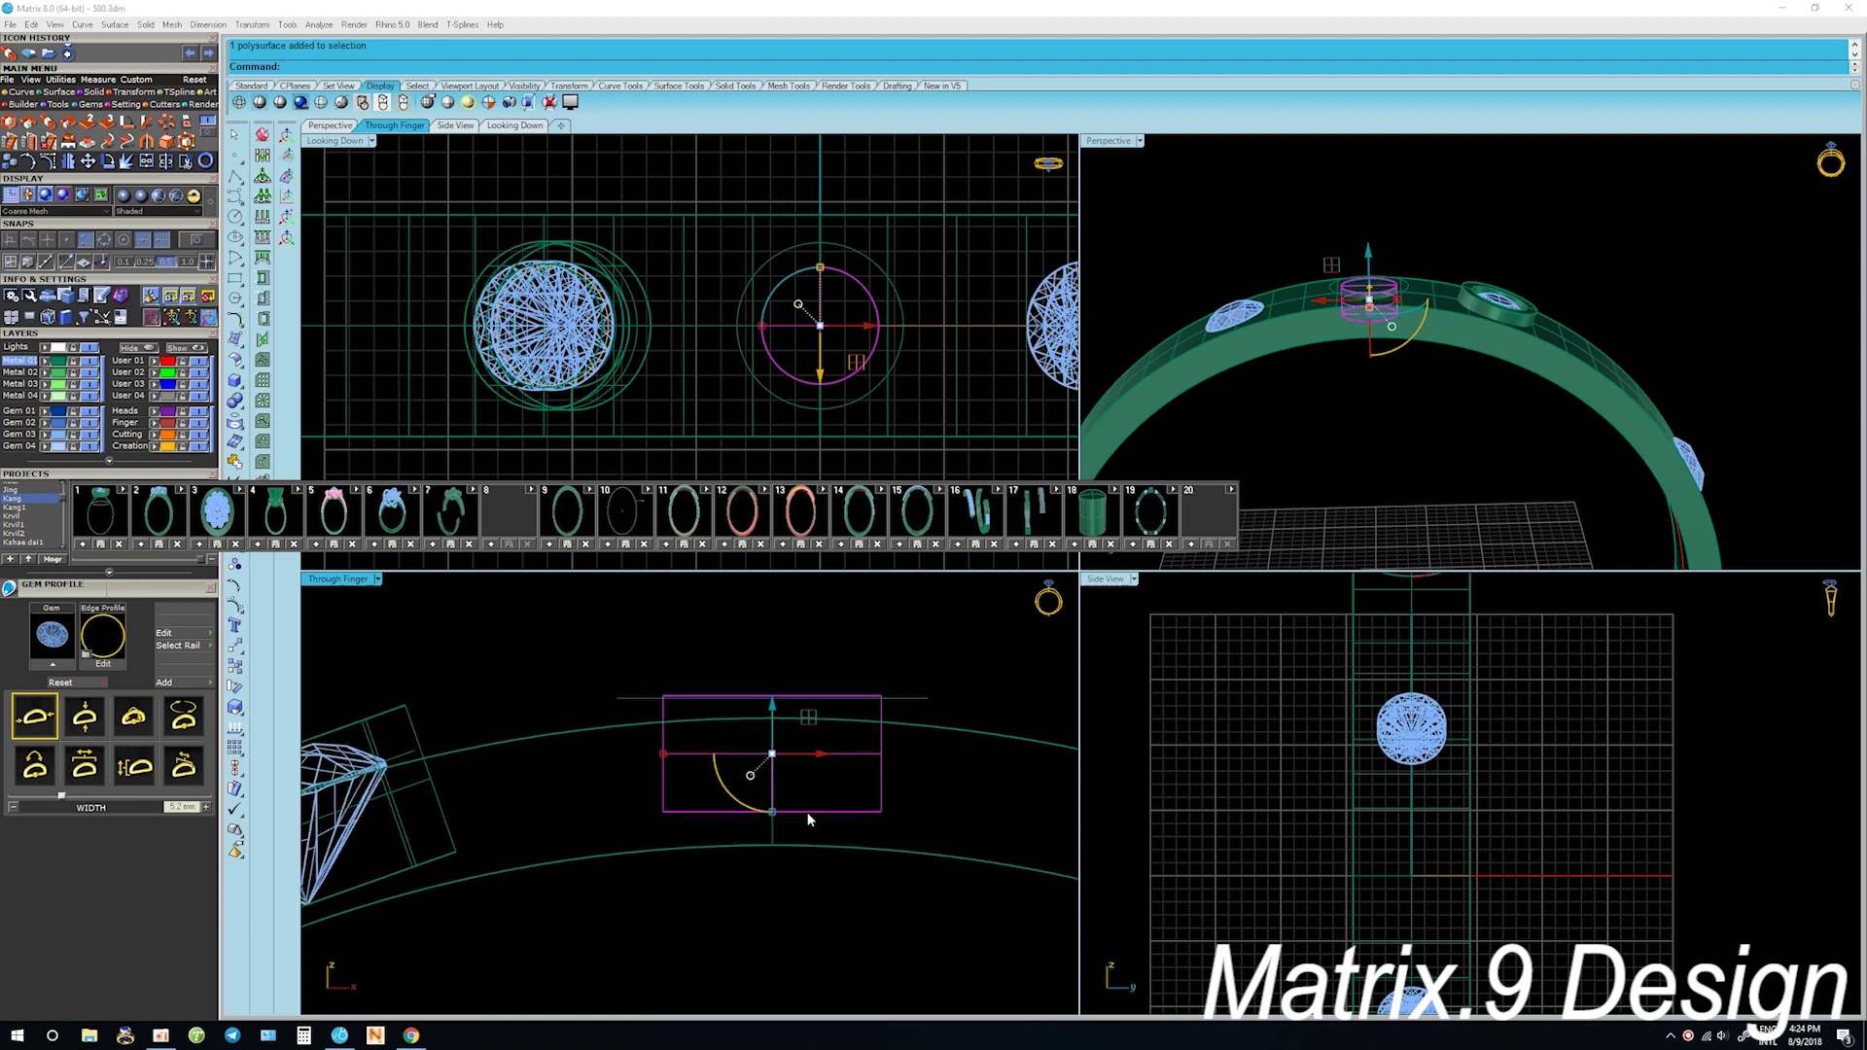
{"action": "left_click_drag", "start_coordinate": [695, 641], "coordinate": [841, 836]}
{"action": "key", "text": "alt+Up"}
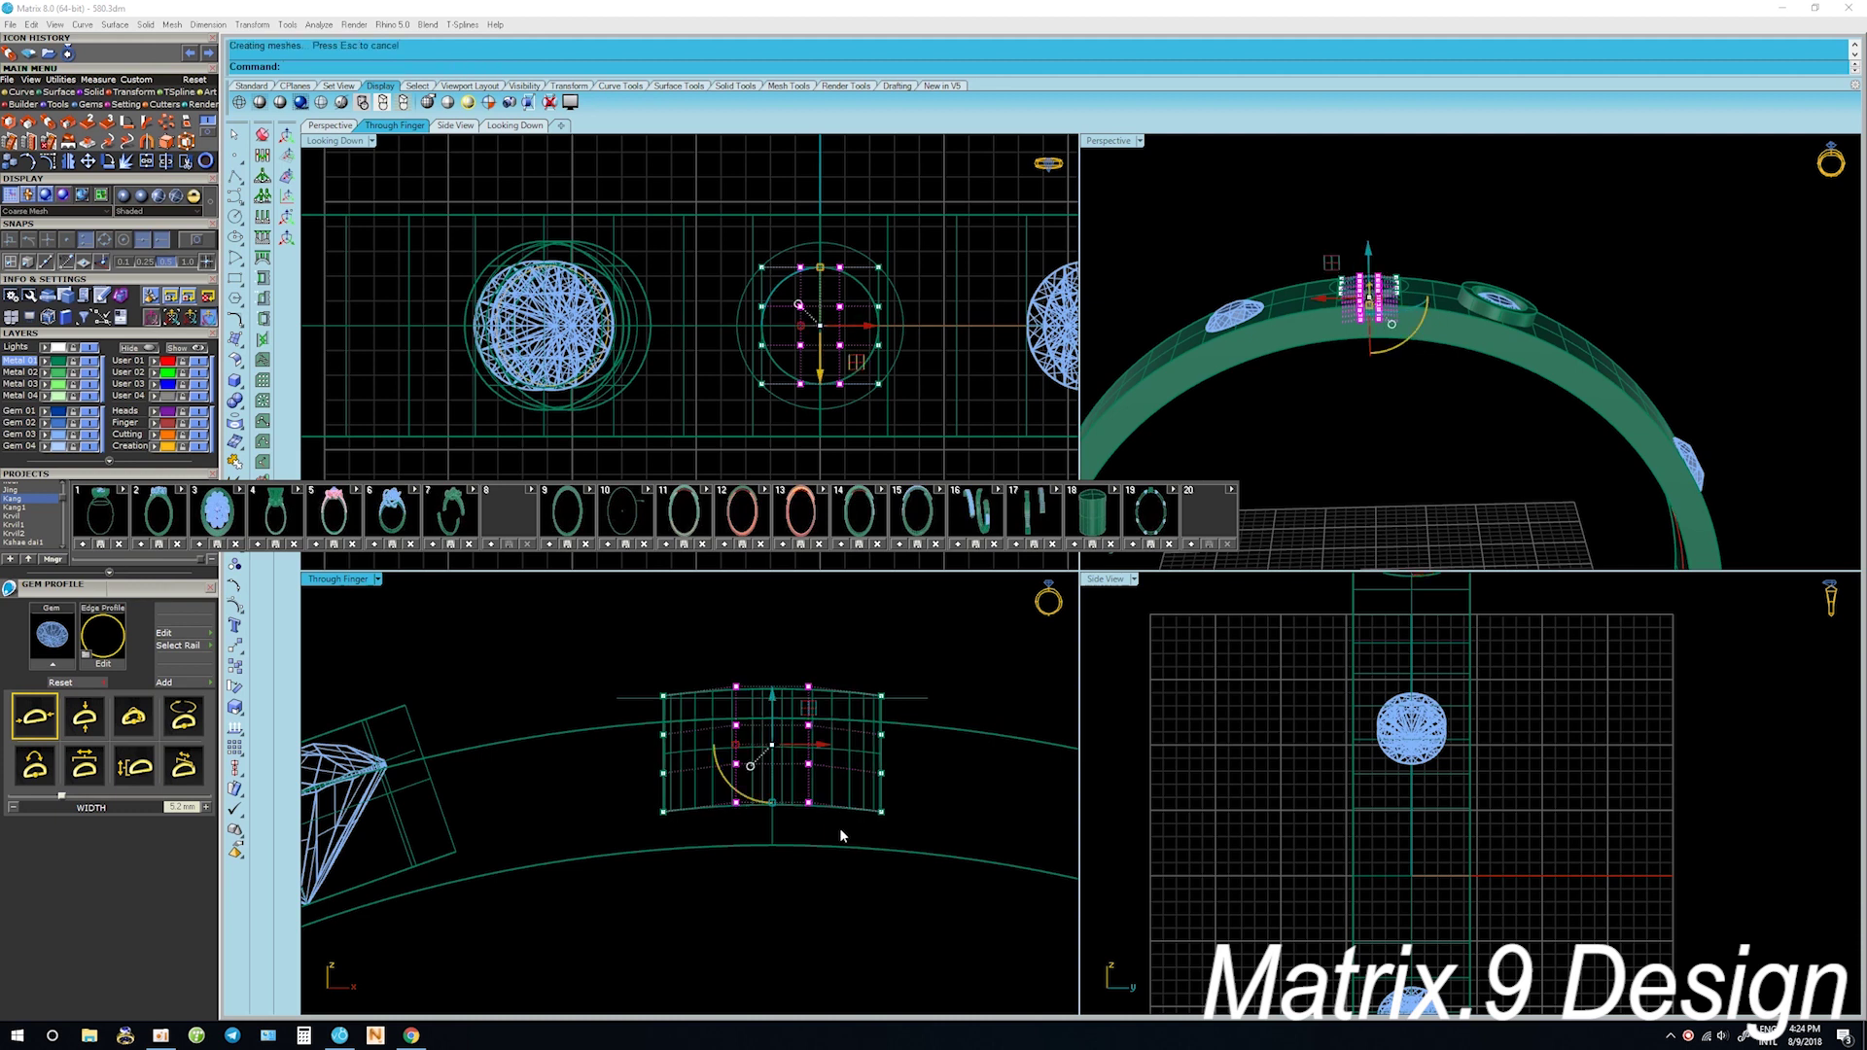
{"action": "key", "text": "Escape"}
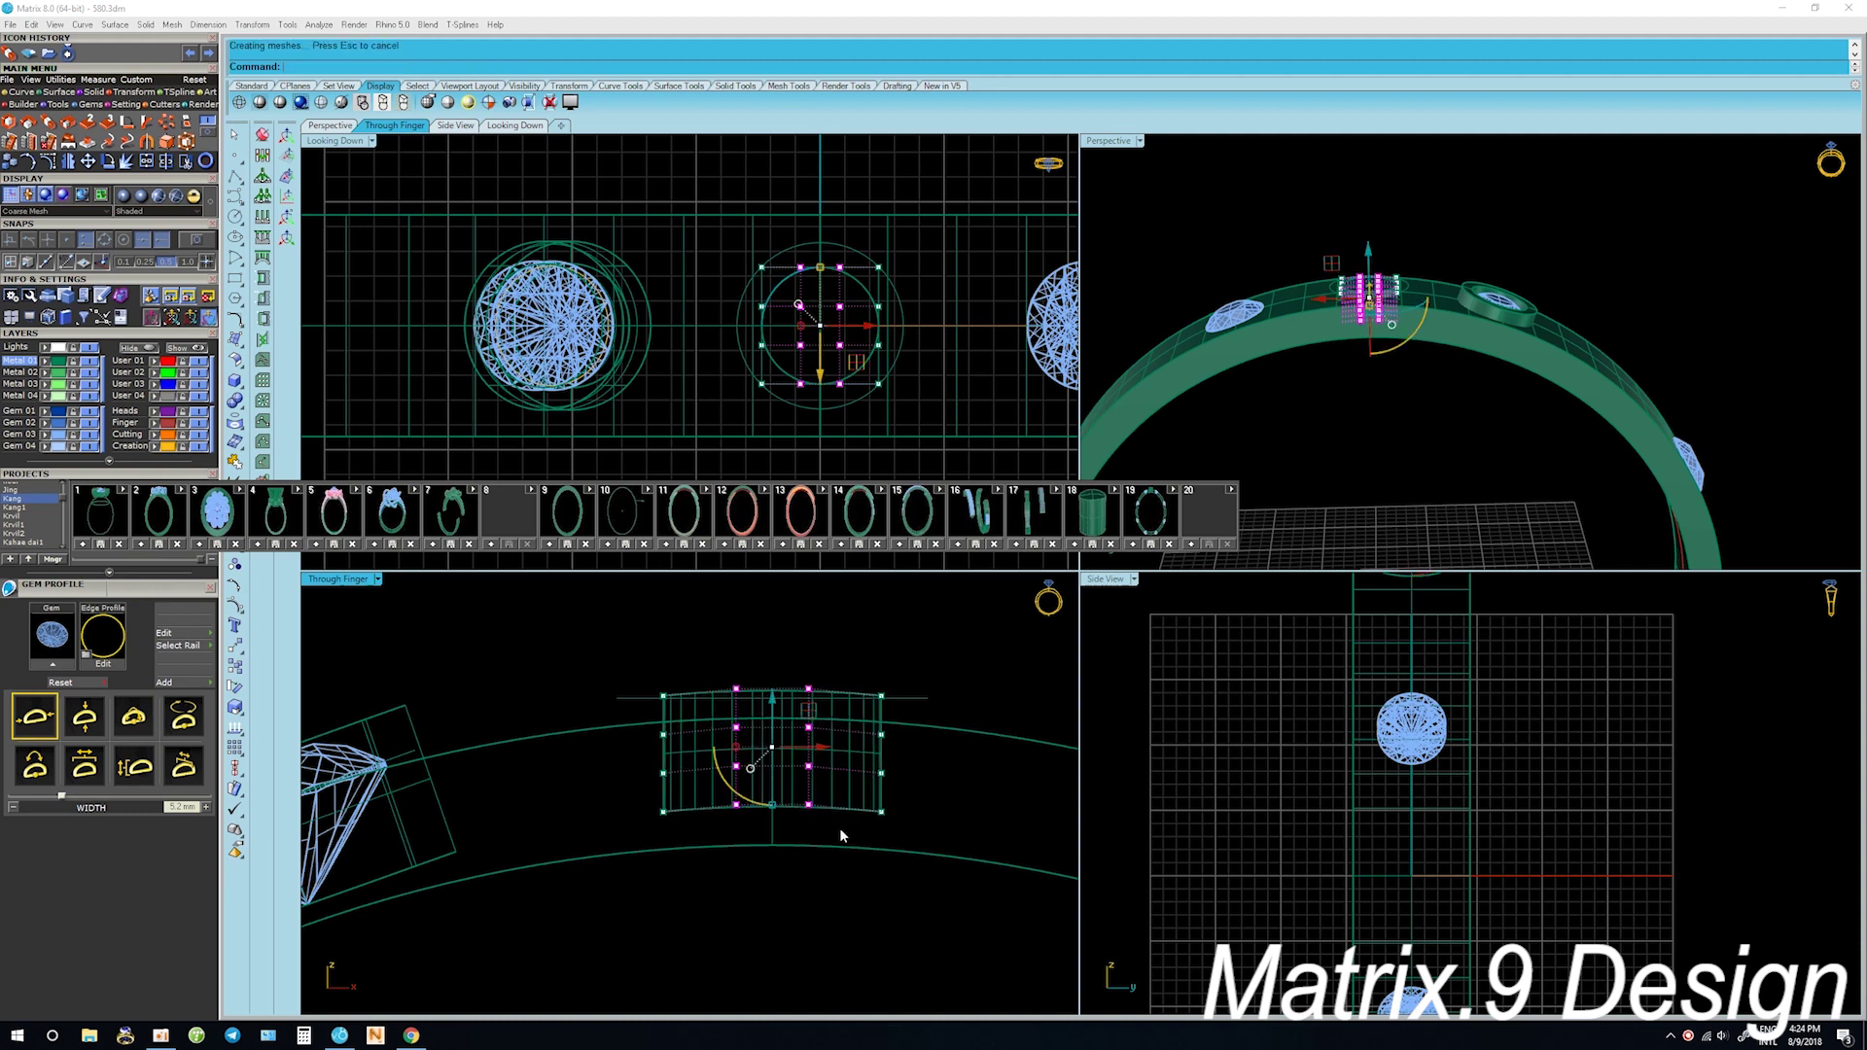
{"action": "key", "text": "Escape"}
Nudge the curved crossbar a net 0.360 into place and delete the leftover cage
{"action": "left_click", "coordinate": [852, 811]}
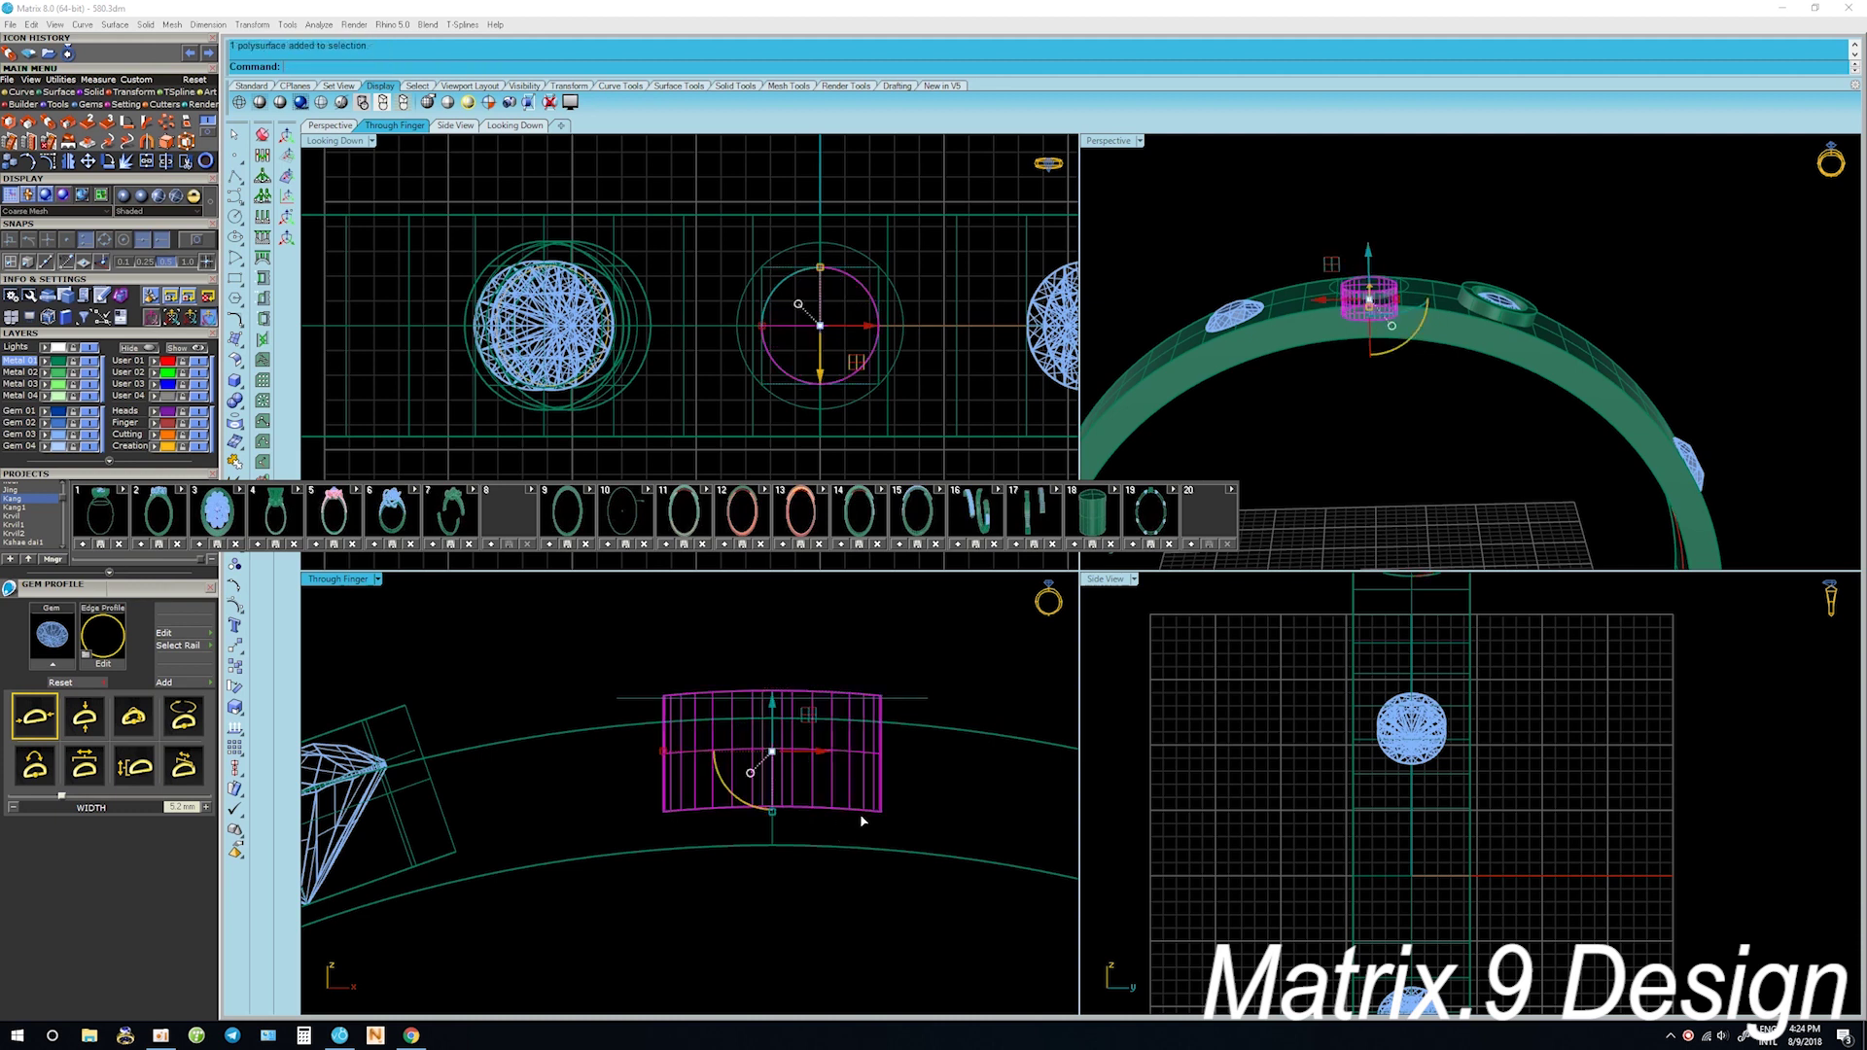
{"action": "key", "text": "alt+Up"}
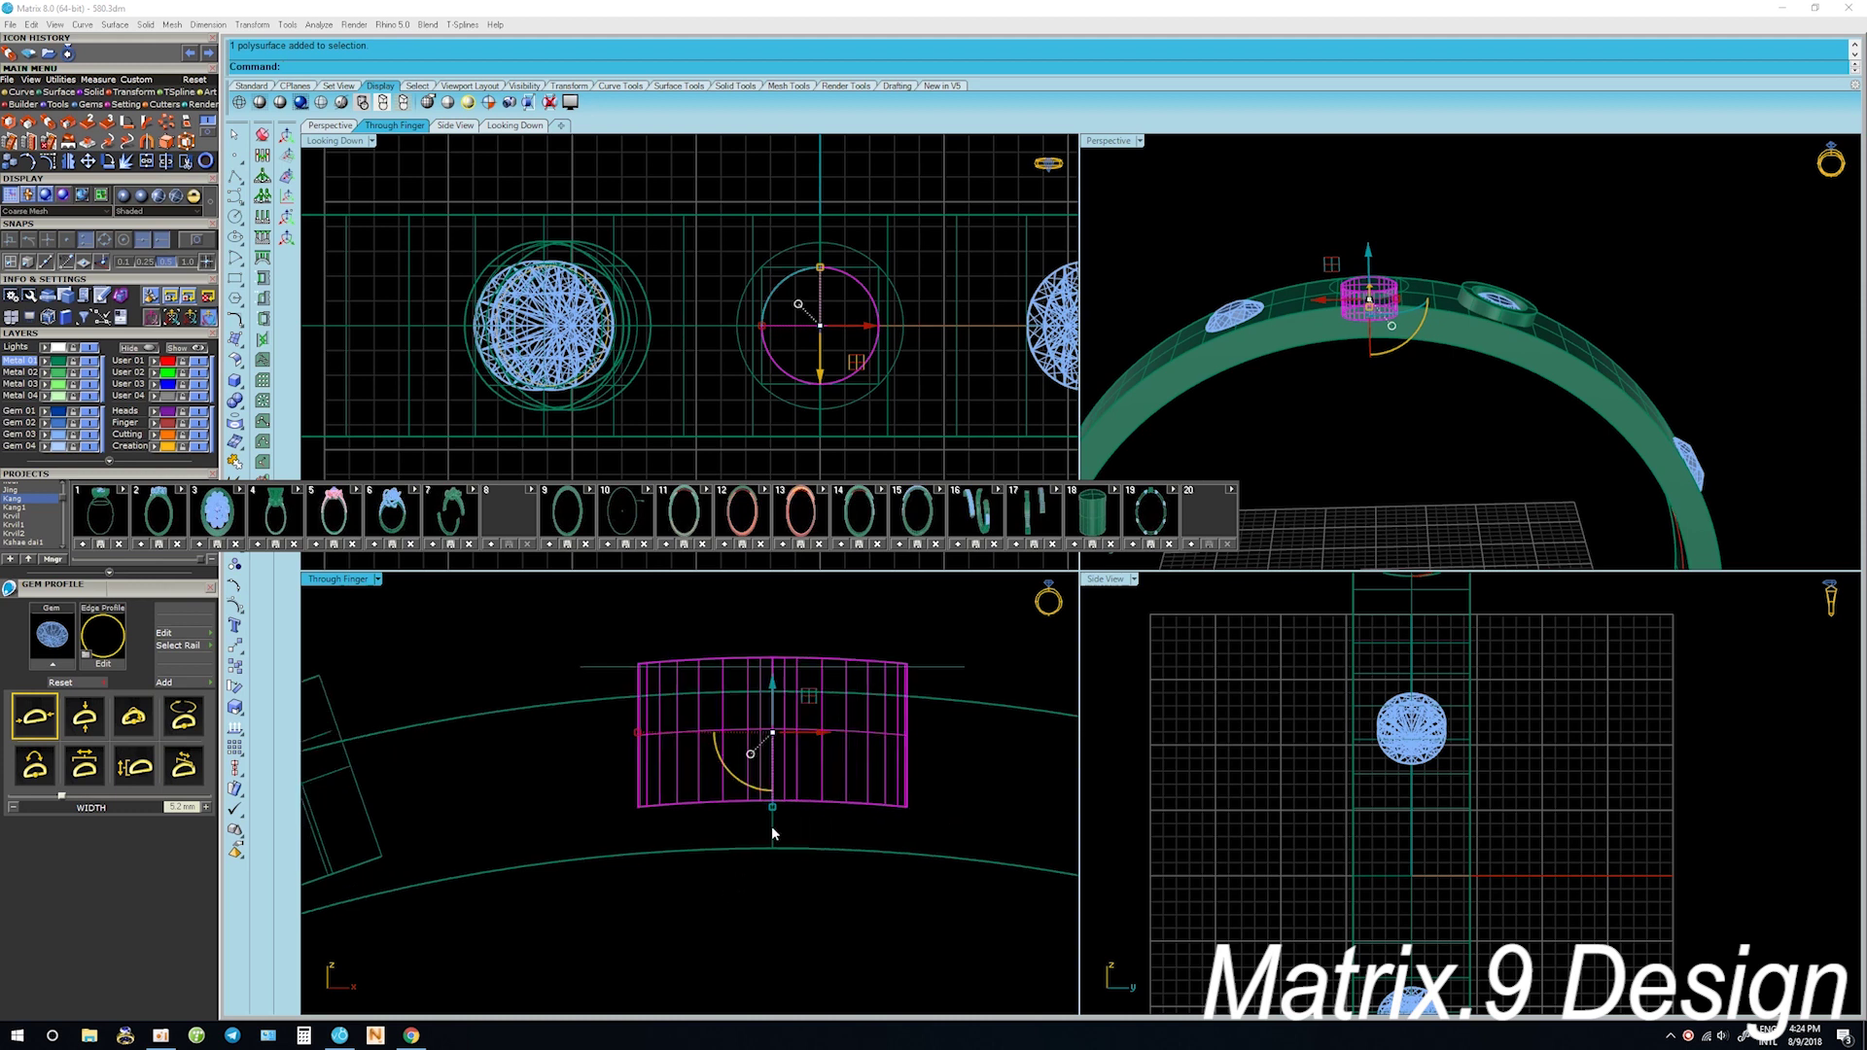
{"action": "key", "text": "alt+Up"}
{"action": "key", "text": "alt+Up"}
{"action": "key", "text": "alt+Down"}
{"action": "key", "text": "alt+Down"}
{"action": "key", "text": "alt+Down"}
{"action": "key", "text": "alt+Down"}
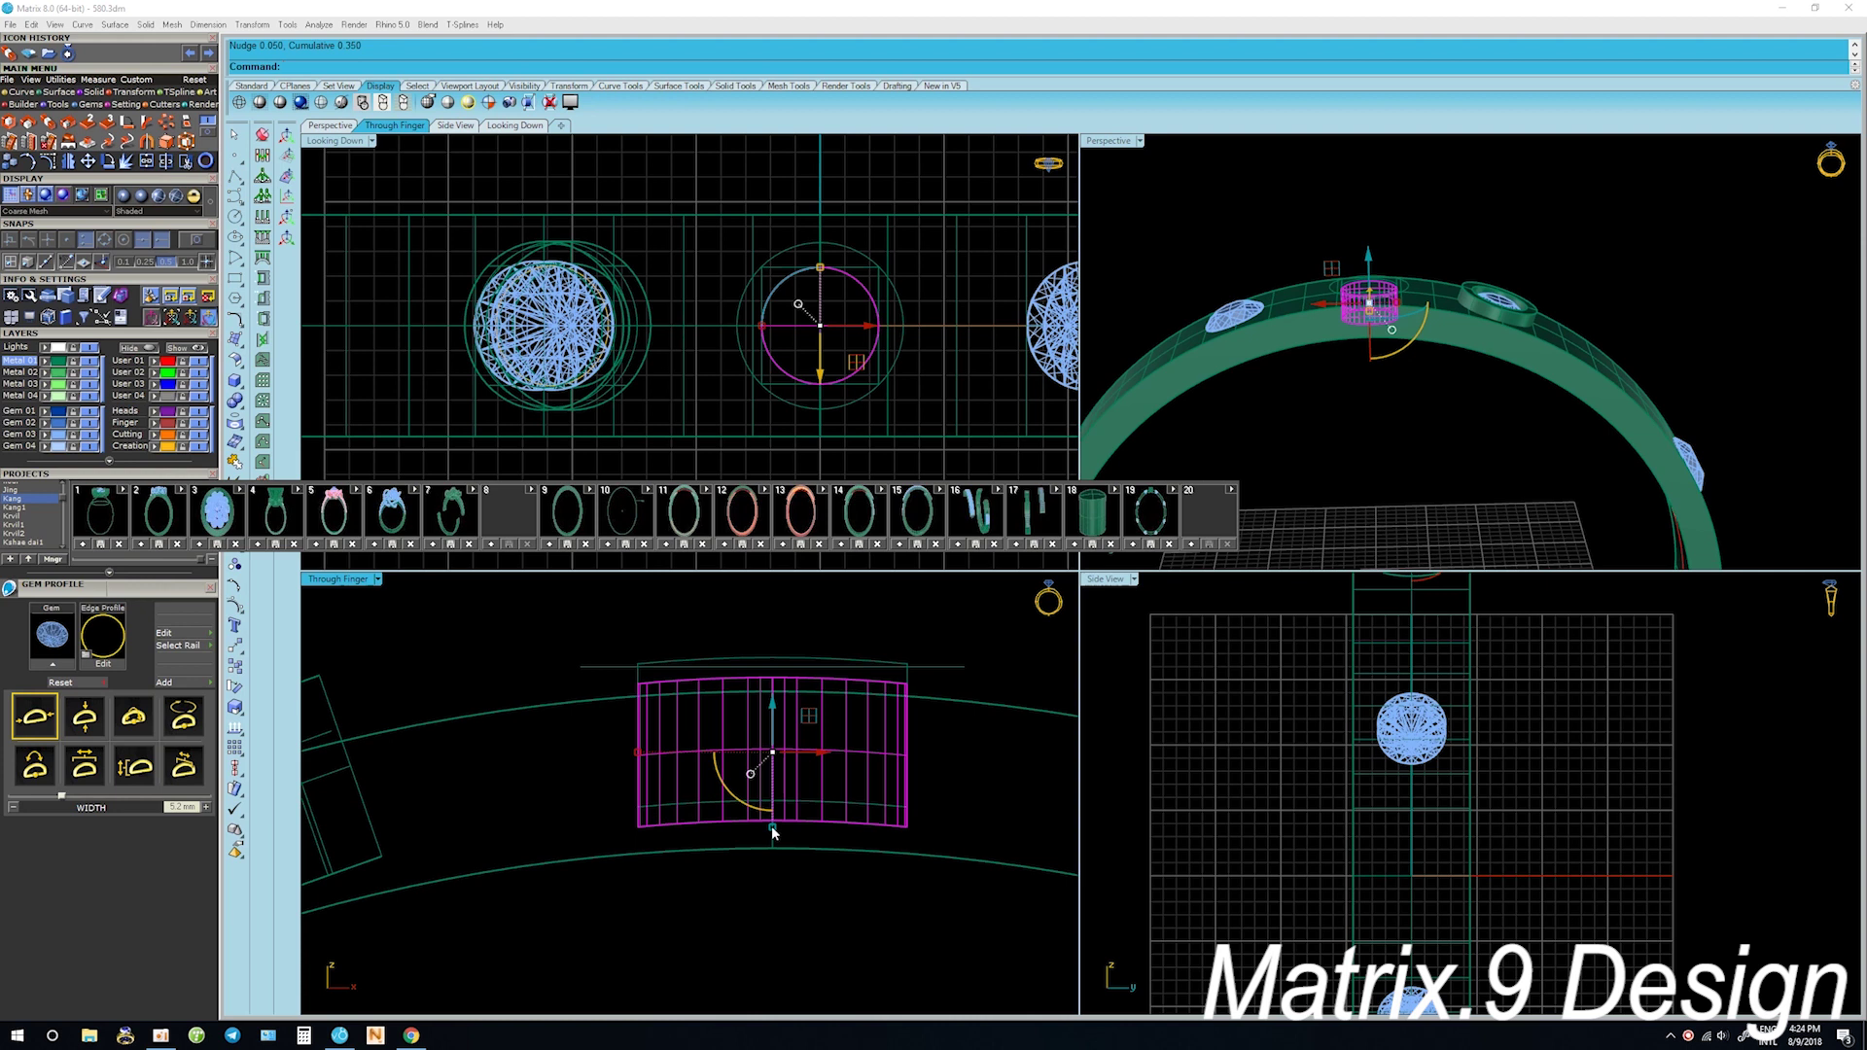
{"action": "key", "text": "Escape"}
{"action": "left_click", "coordinate": [887, 803]}
{"action": "key", "text": "Delete"}
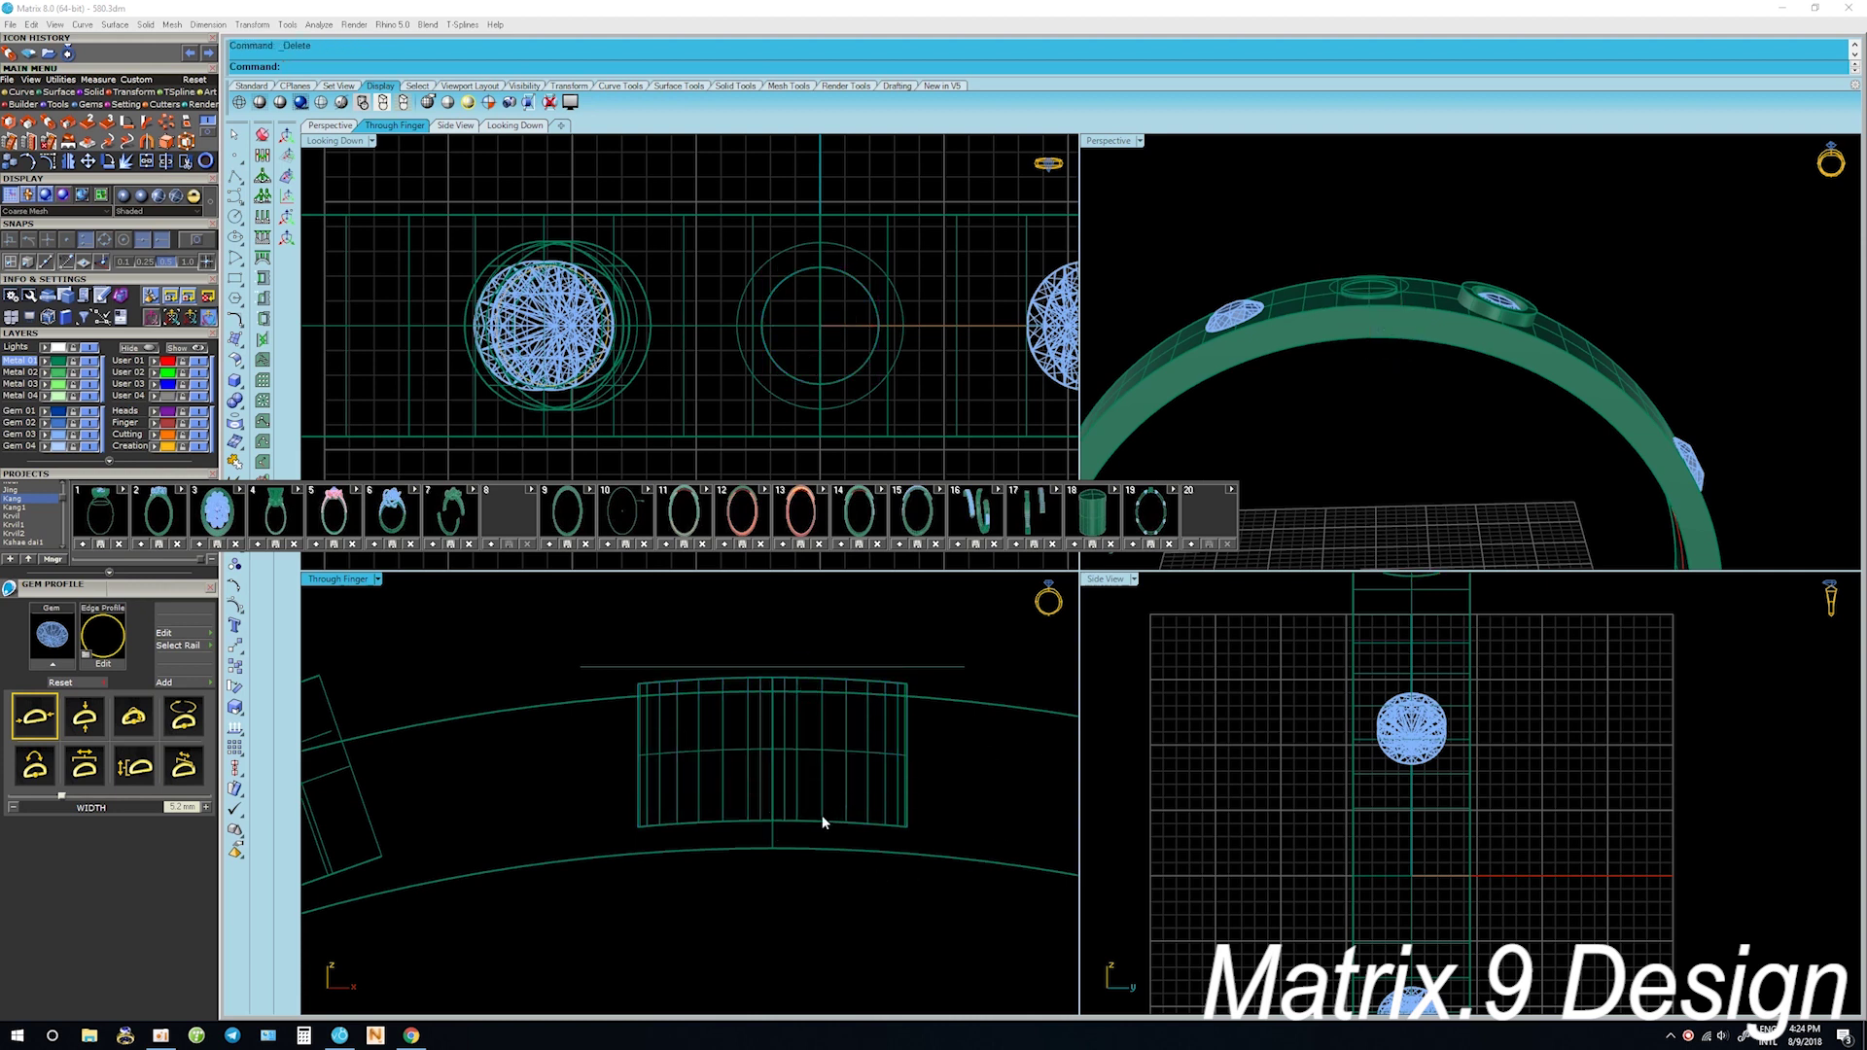
{"action": "left_click", "coordinate": [827, 815]}
{"action": "left_click_drag", "start_coordinate": [768, 825], "coordinate": [773, 822]}
{"action": "left_click", "coordinate": [788, 917]}
{"action": "left_click", "coordinate": [803, 822]}
{"action": "left_click", "coordinate": [792, 891]}
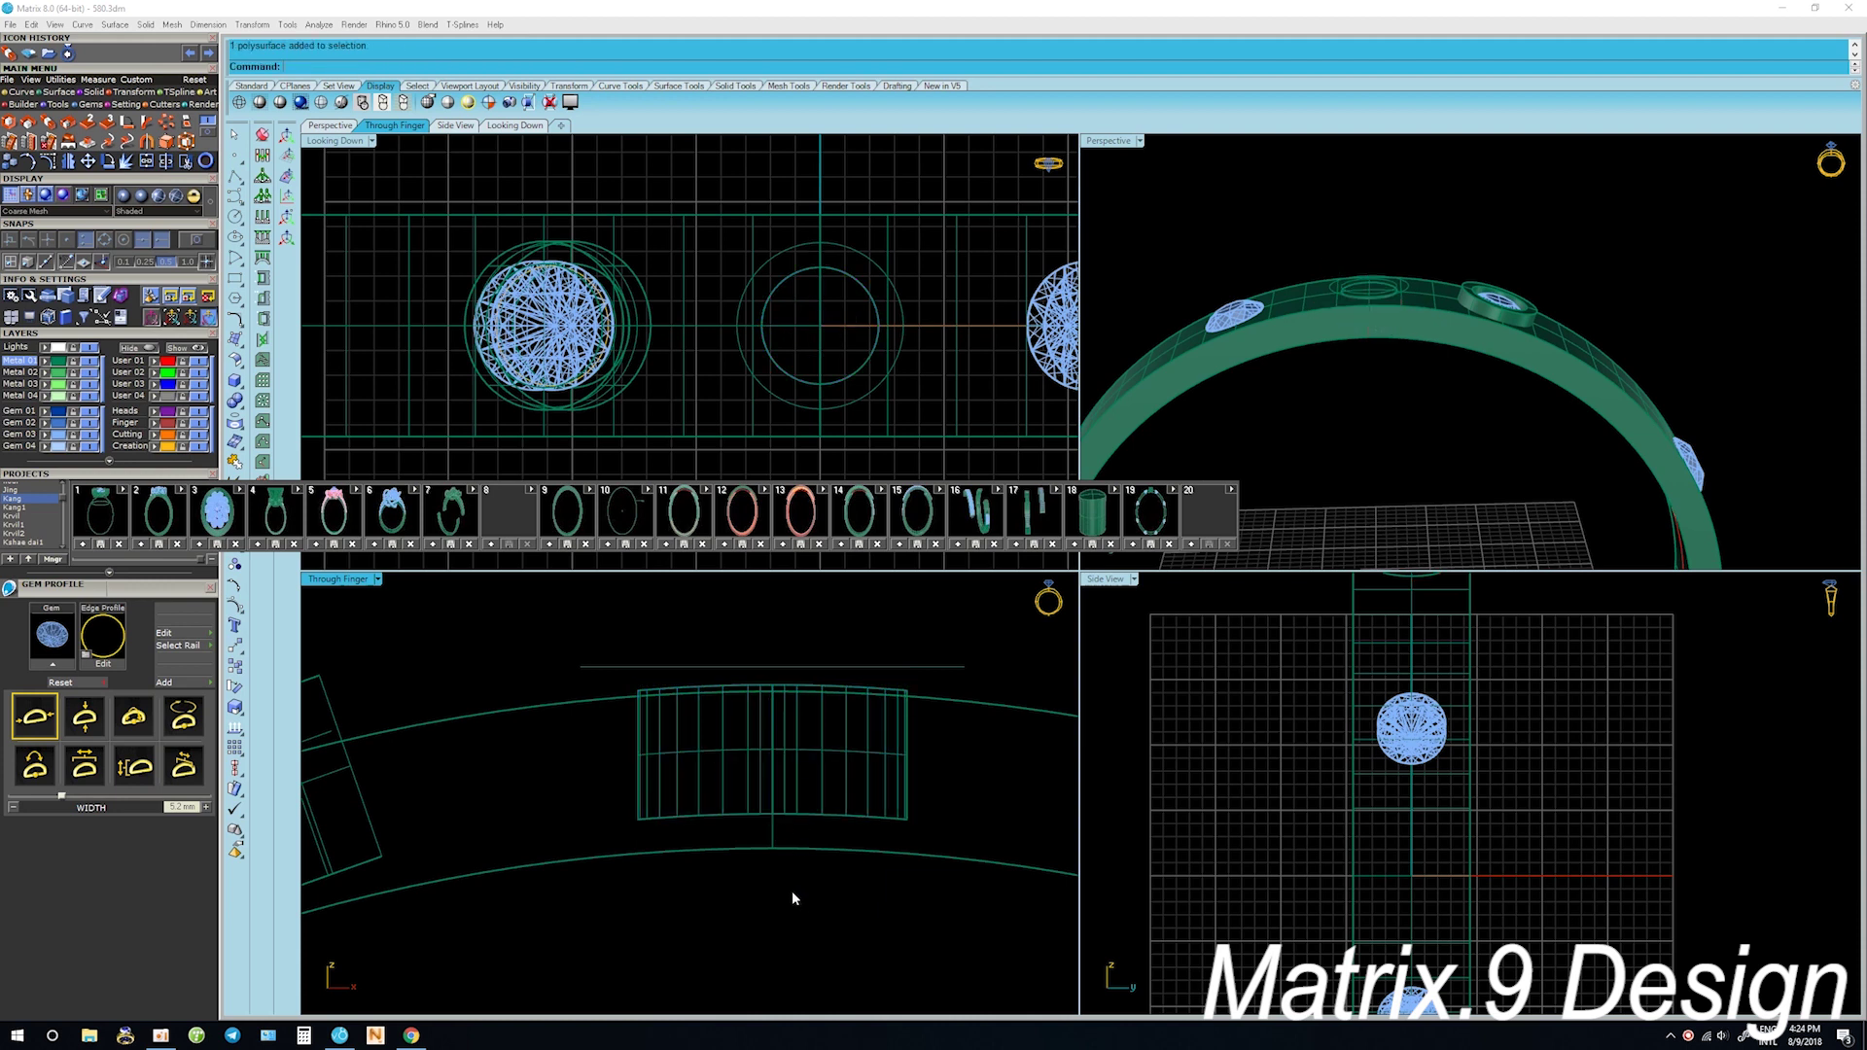
Orbit around the ring and delete the leftover circle curve atop the band
{"action": "right_click_drag", "start_coordinate": [1455, 375], "coordinate": [1368, 417]}
{"action": "scroll", "coordinate": [947, 671], "scroll_direction": "down", "scroll_amount": 2}
{"action": "scroll", "coordinate": [946, 671], "scroll_direction": "down", "scroll_amount": 1}
{"action": "scroll", "coordinate": [946, 671], "scroll_direction": "down", "scroll_amount": 2}
{"action": "mouse_move", "coordinate": [1378, 408]}
{"action": "right_mouse_down"}
{"action": "mouse_move", "coordinate": [1419, 409]}
{"action": "mouse_move", "coordinate": [1403, 259]}
{"action": "right_mouse_up"}
{"action": "left_click", "coordinate": [1406, 263]}
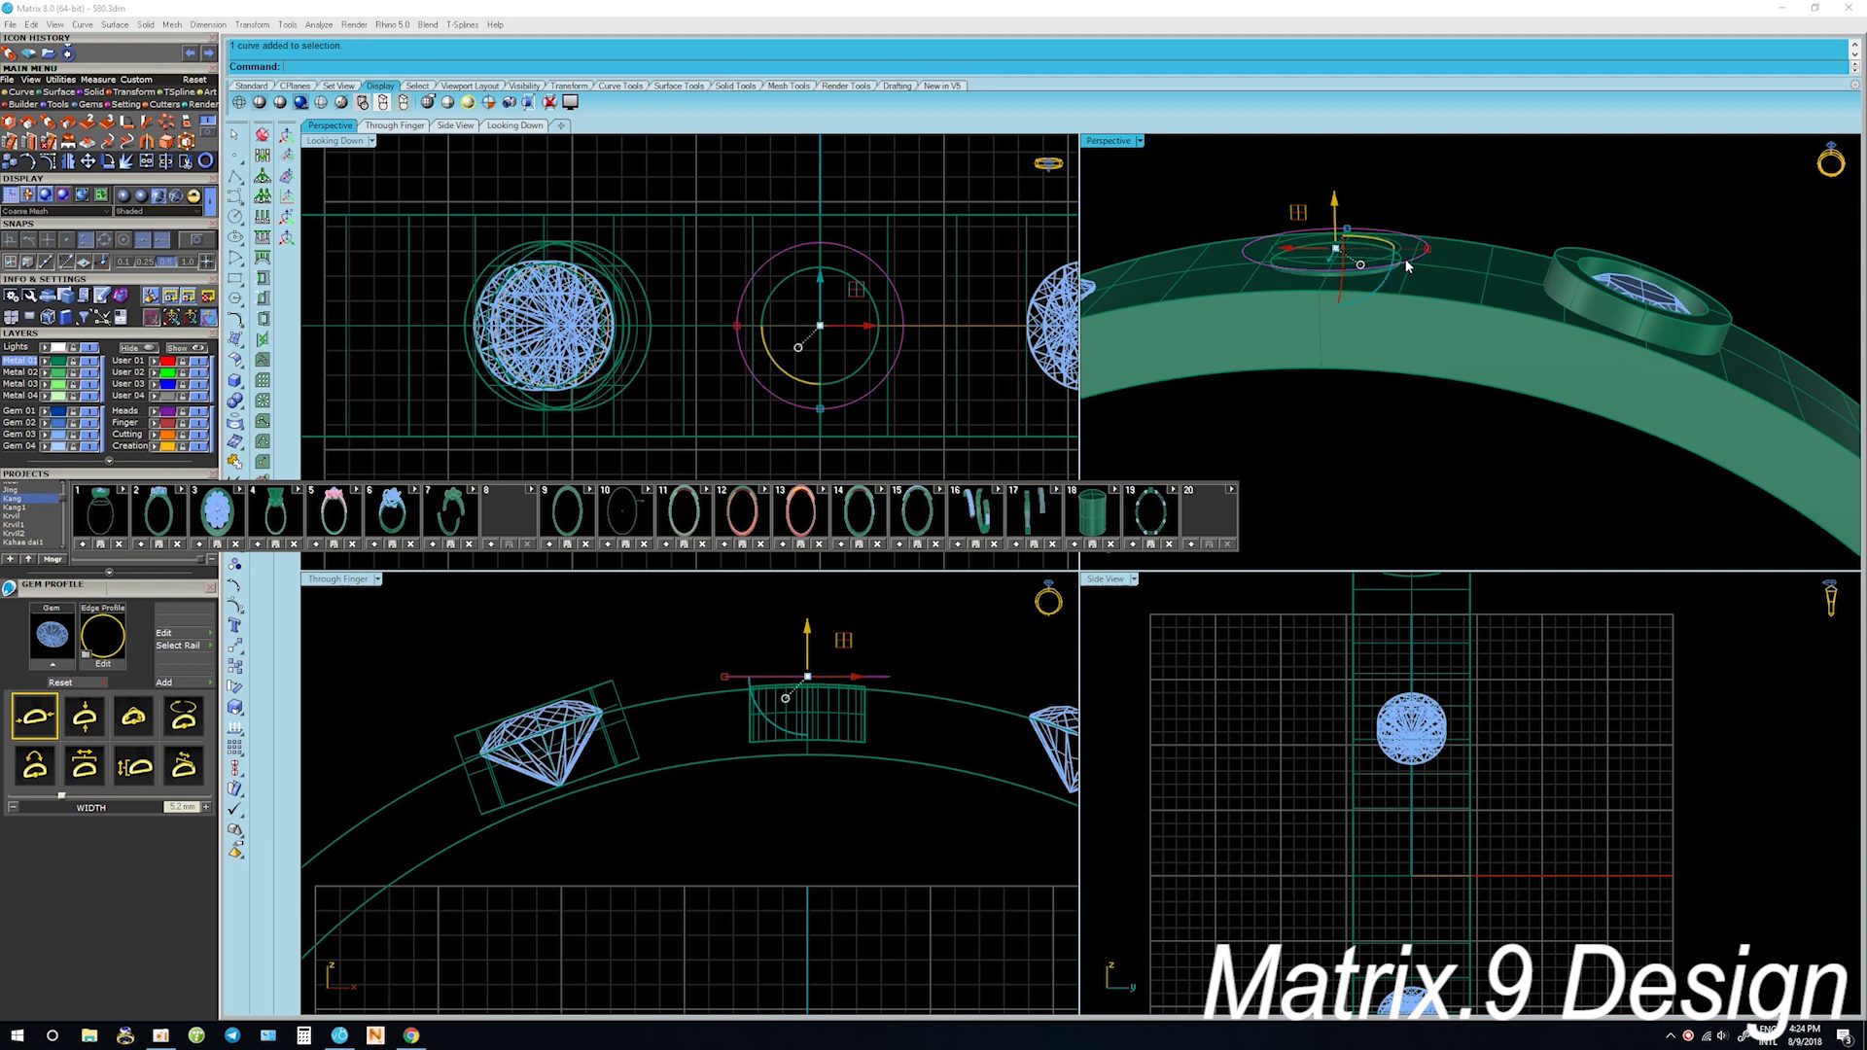
{"action": "key", "text": "Escape"}
{"action": "left_click", "coordinate": [1401, 255]}
{"action": "key", "text": "Escape"}
{"action": "right_click_drag", "start_coordinate": [1420, 232], "coordinate": [1420, 245]}
{"action": "left_click", "coordinate": [1420, 245]}
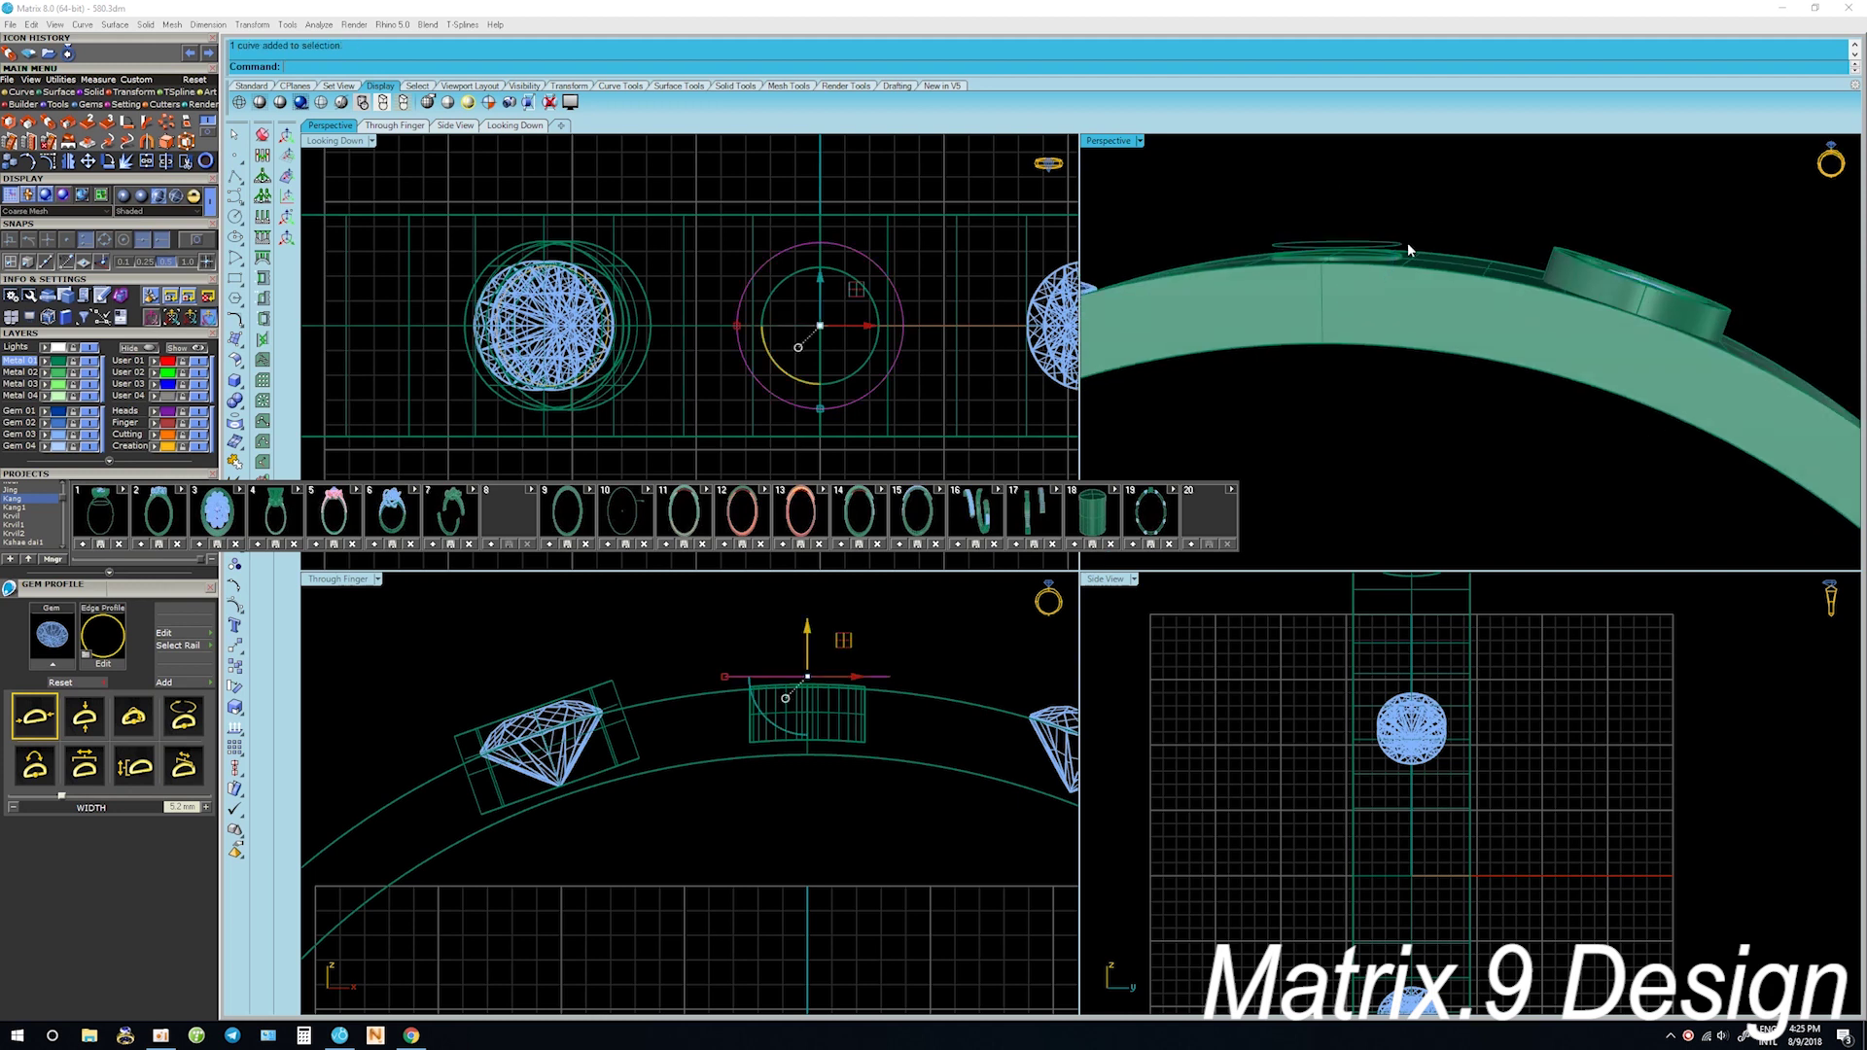
{"action": "key", "text": "Delete"}
Restore the saved head post from Kang_18, shorten it, and drop a copy below it
{"action": "left_click", "coordinate": [1083, 520]}
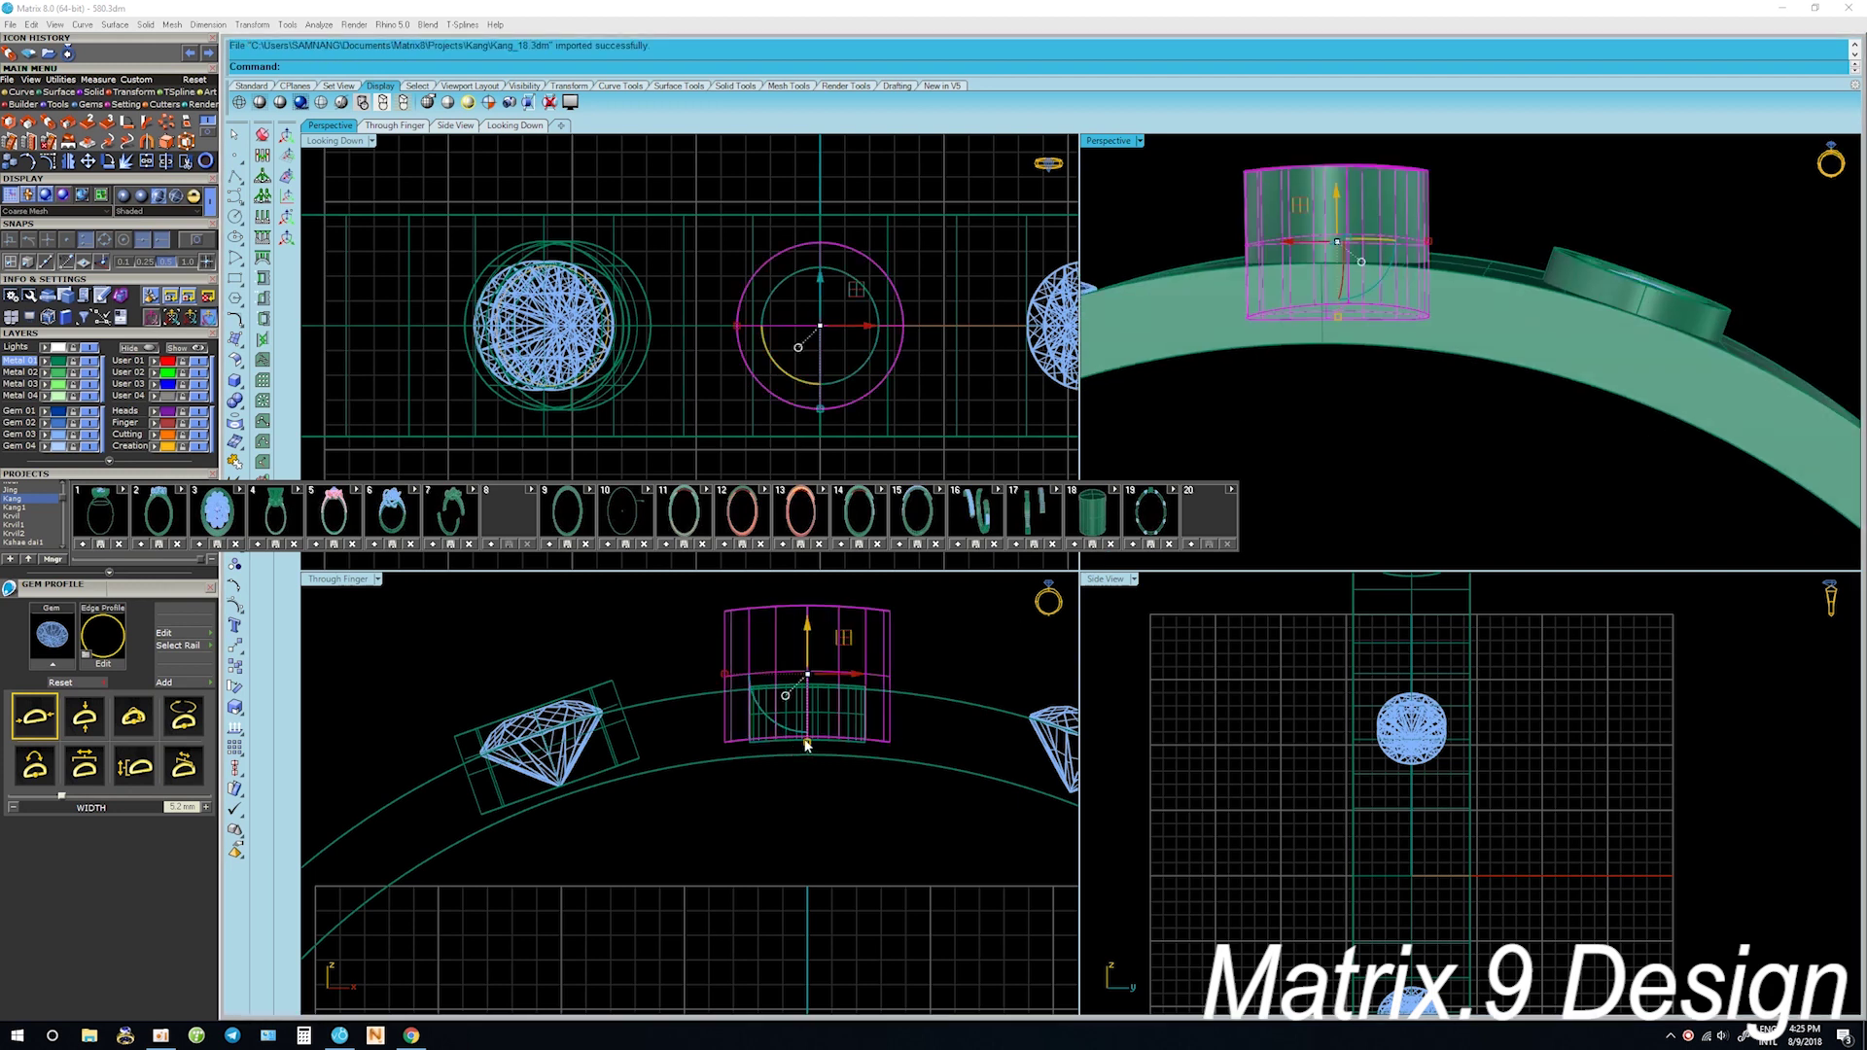
{"action": "left_click_drag", "start_coordinate": [807, 746], "coordinate": [822, 701]}
{"action": "scroll", "coordinate": [823, 700], "scroll_direction": "up", "scroll_amount": 2}
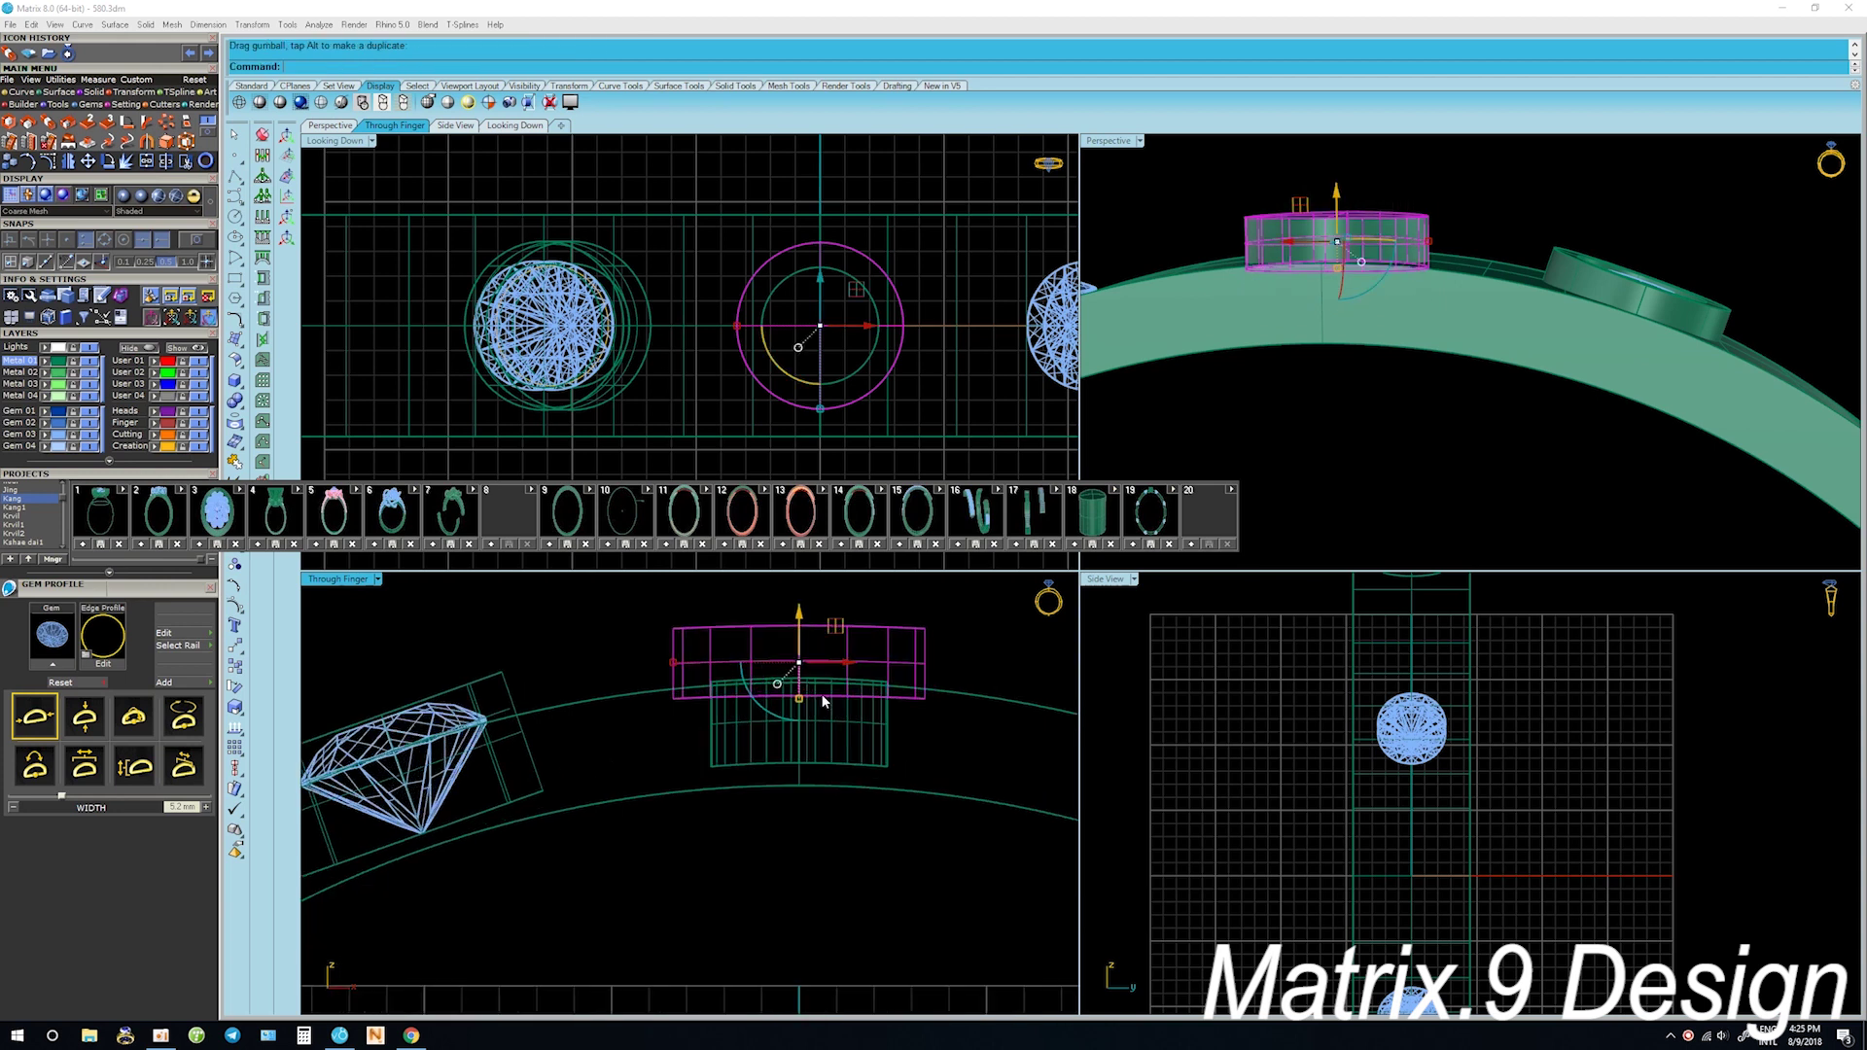
{"action": "left_click_drag", "start_coordinate": [807, 620], "coordinate": [817, 699]}
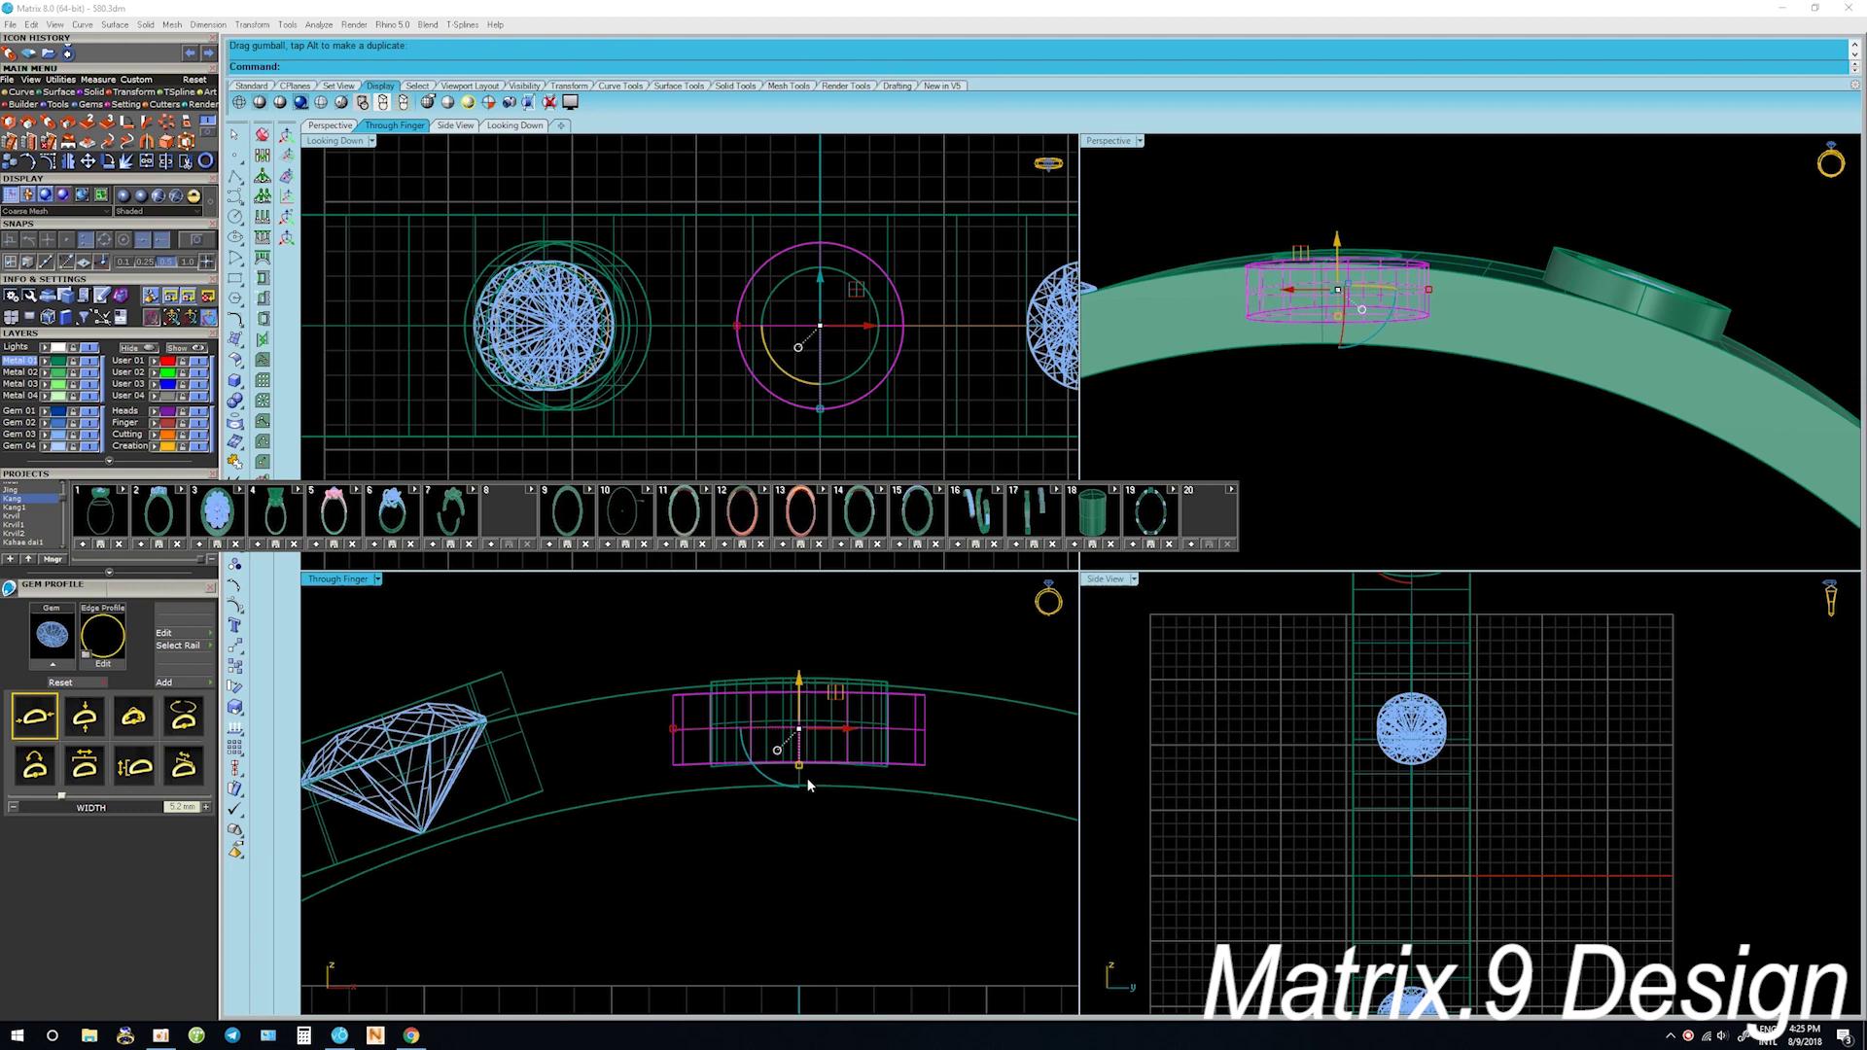
{"action": "scroll", "coordinate": [800, 783], "scroll_direction": "up", "scroll_amount": 1}
Bend the lowered copy with a cage to follow the band, then delete the cage
{"action": "key", "text": "Escape"}
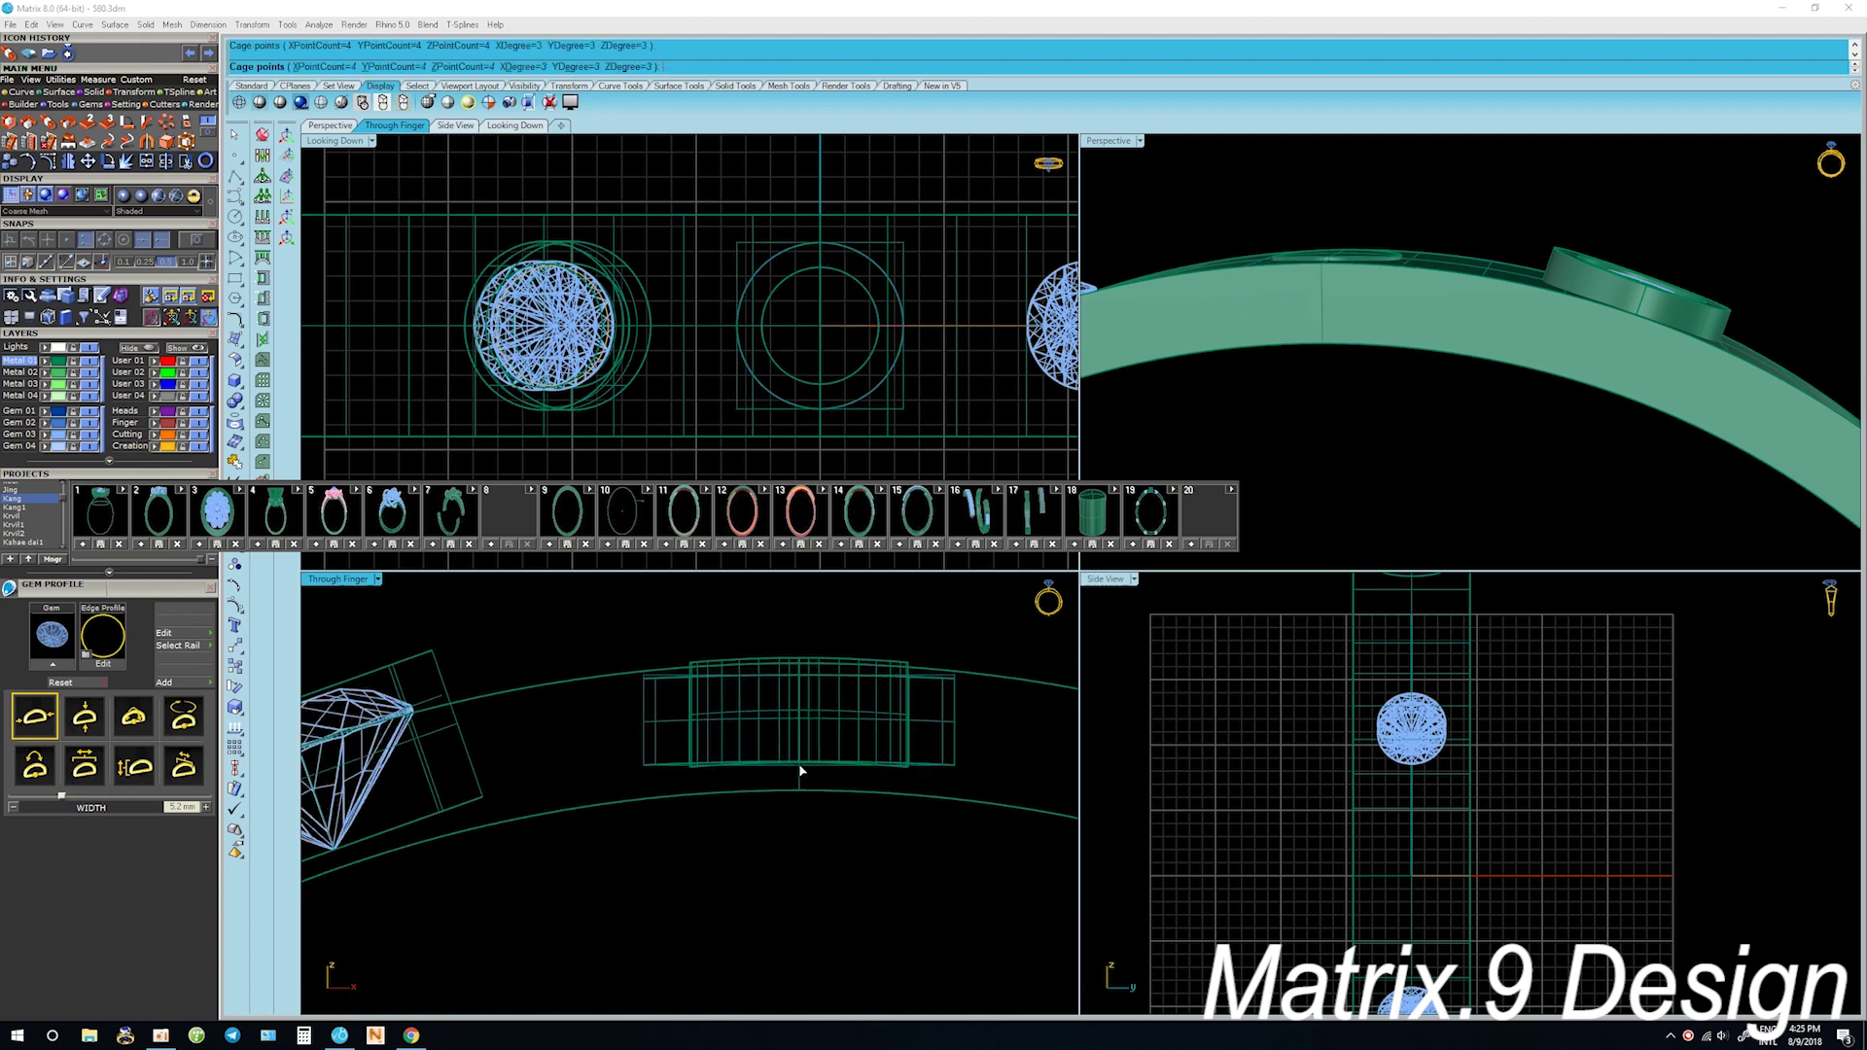
{"action": "left_click_drag", "start_coordinate": [741, 607], "coordinate": [868, 815]}
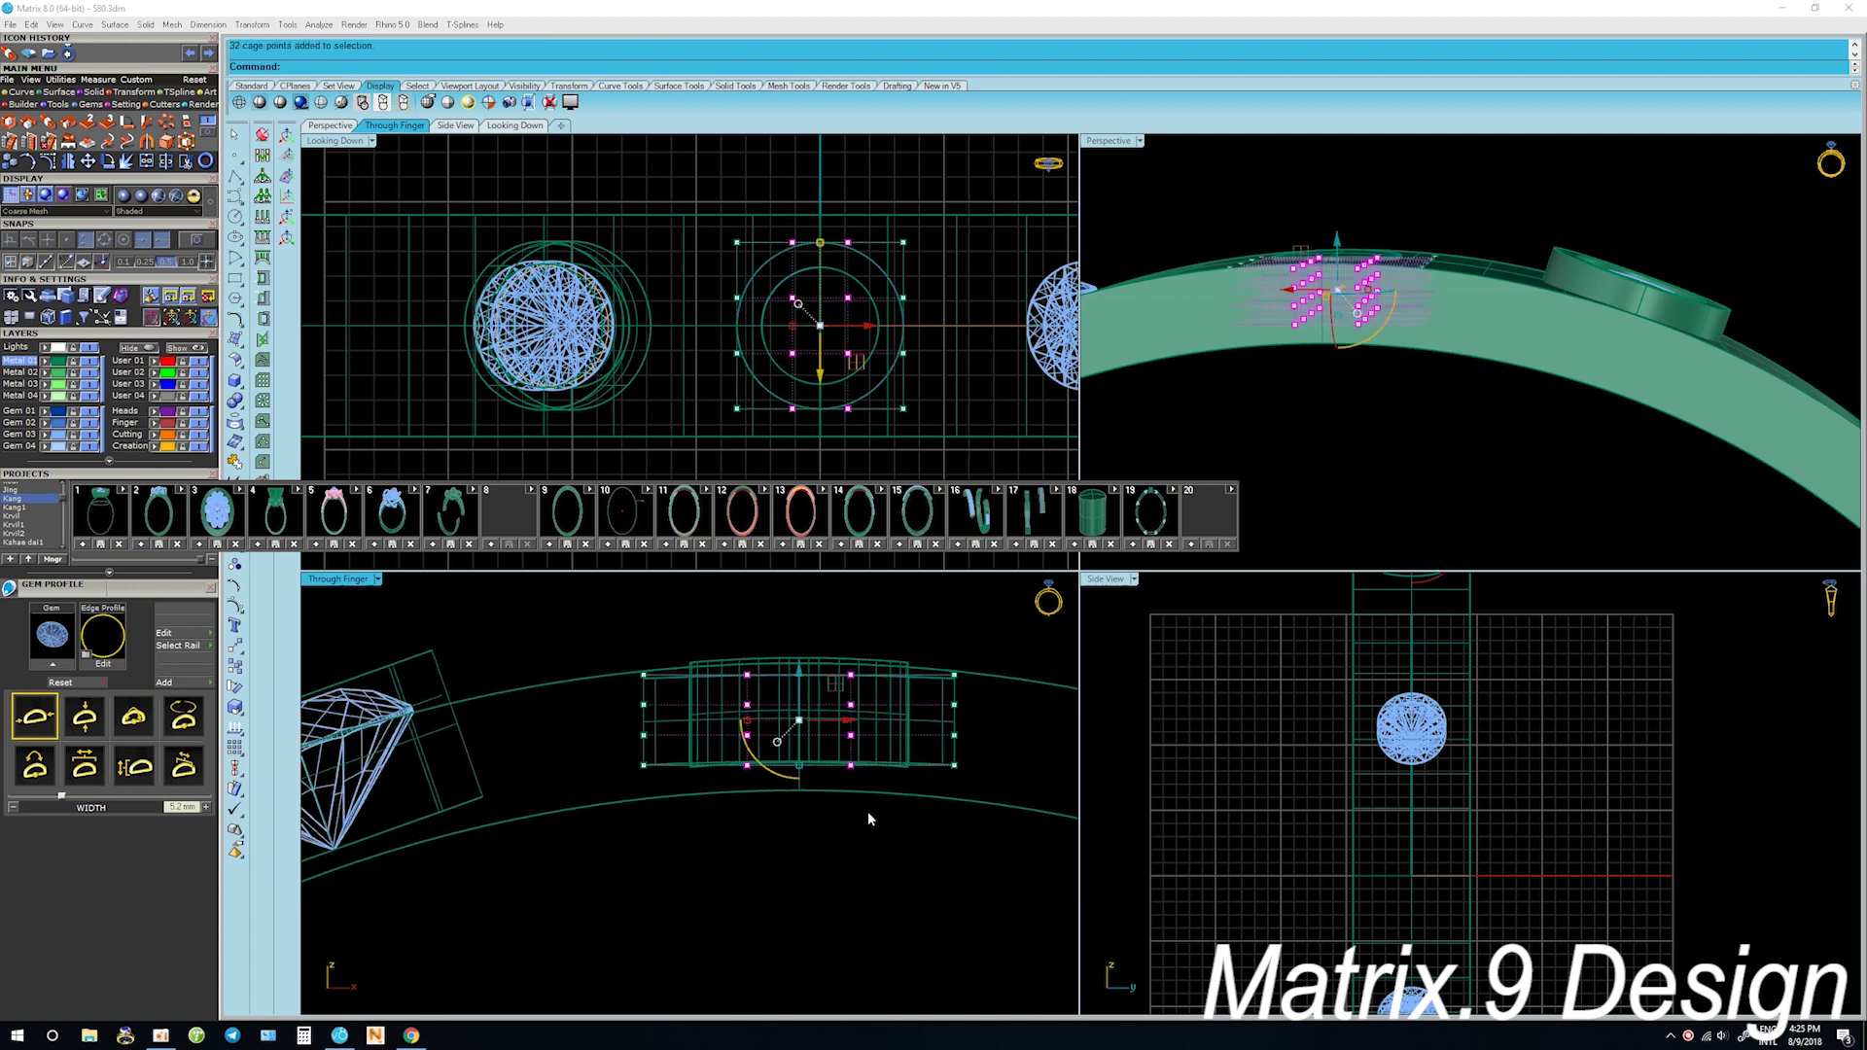
{"action": "key", "text": "Escape"}
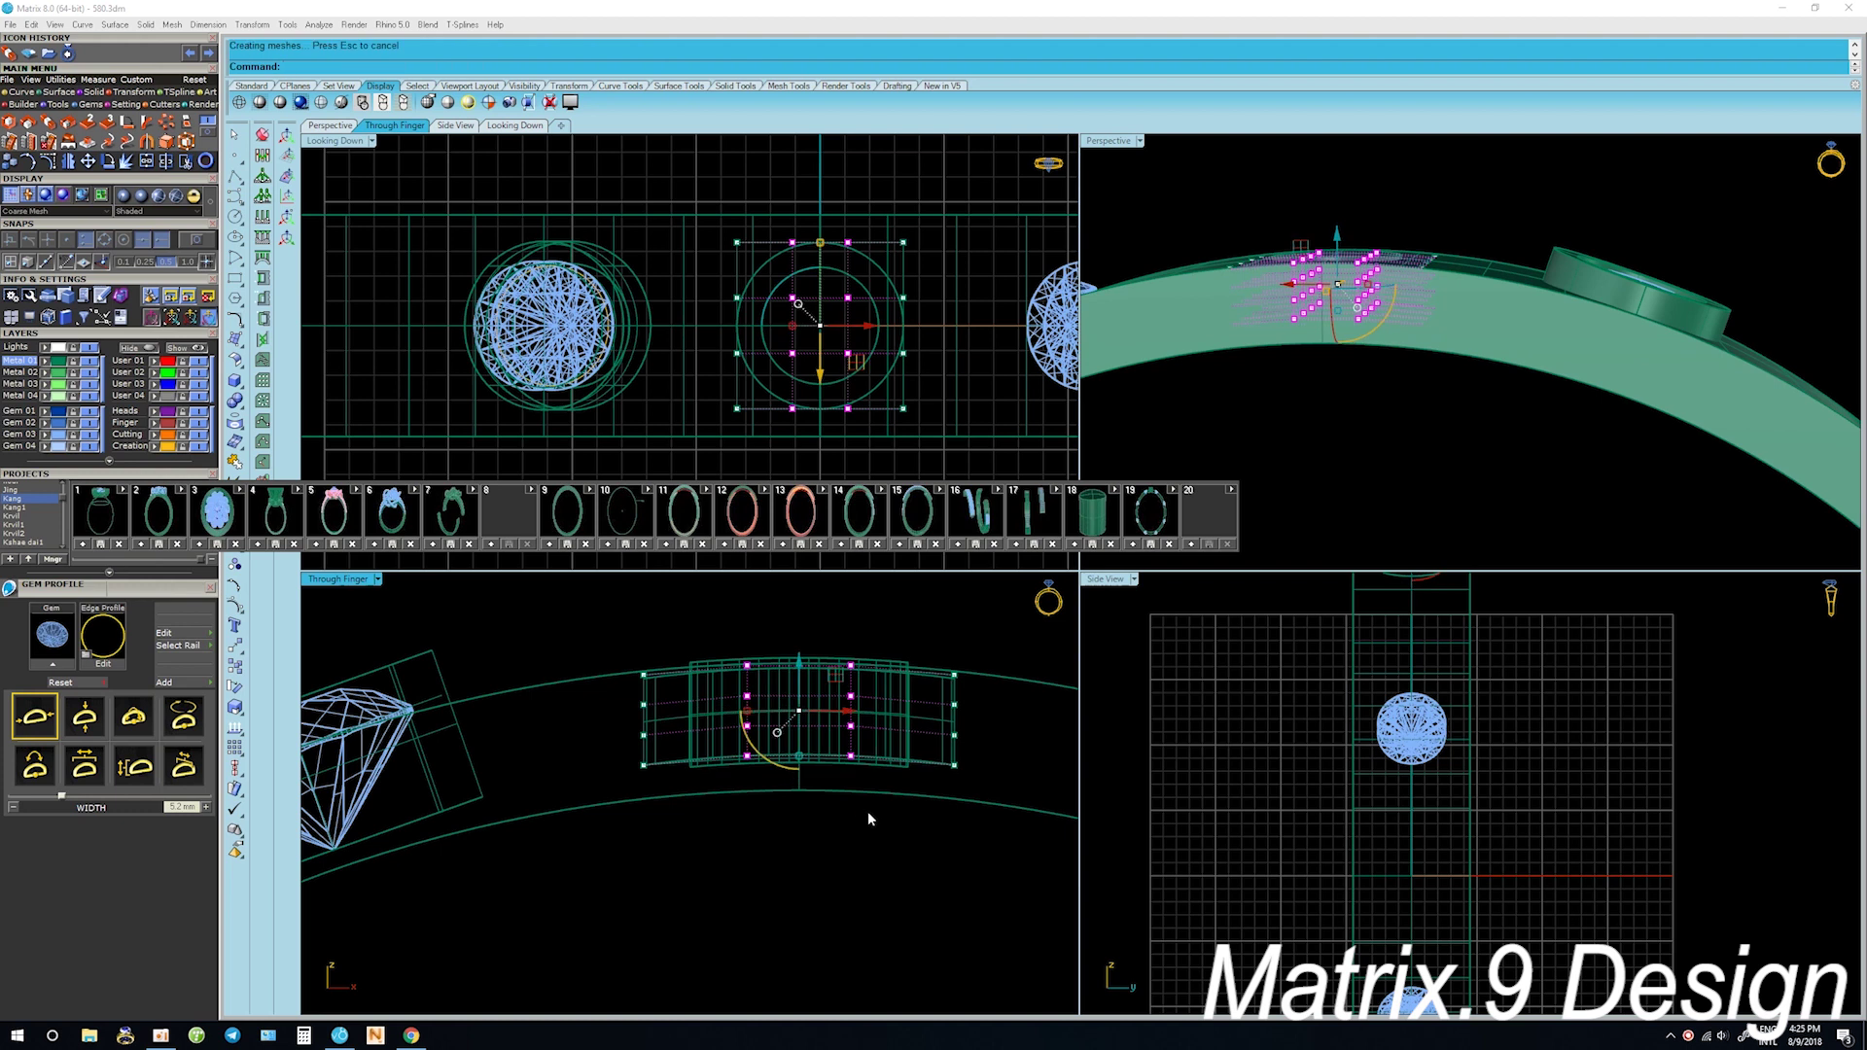
{"action": "left_click", "coordinate": [952, 765]}
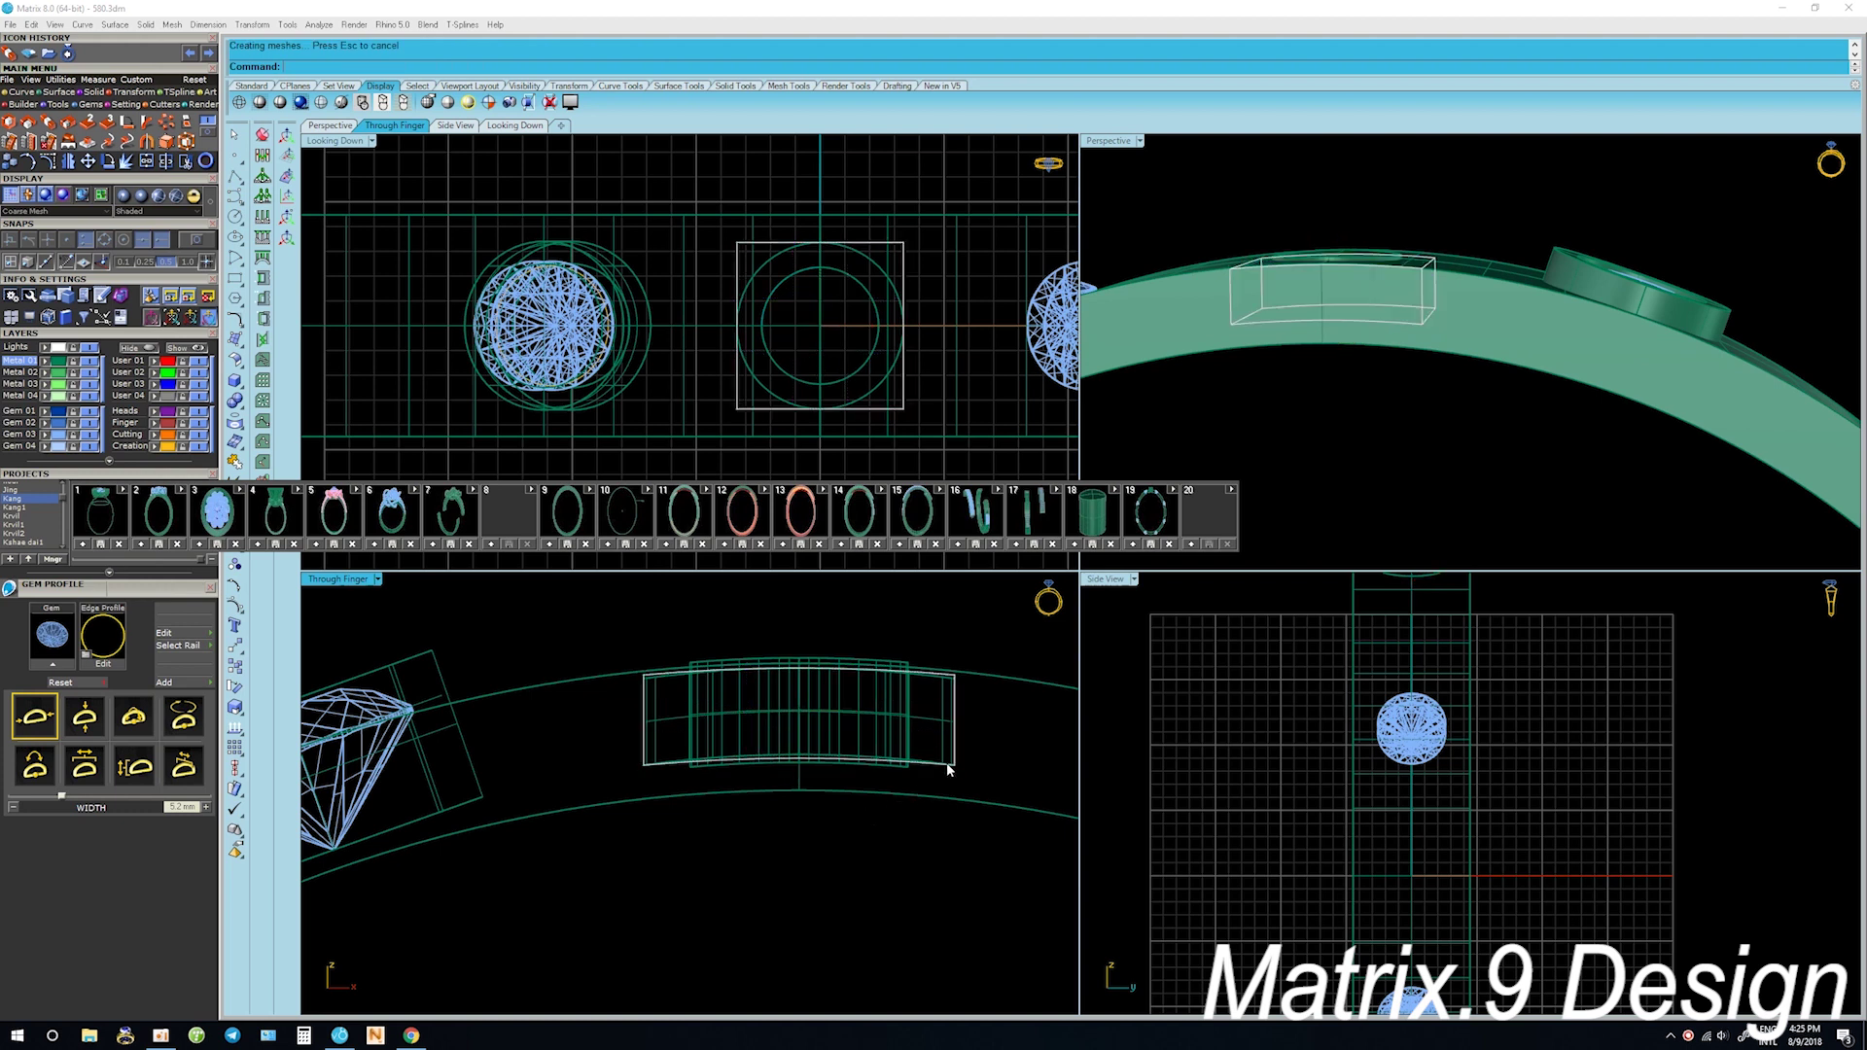
{"action": "key", "text": "Delete"}
Make the collar thinner and nudge it 0.600 down onto the band
{"action": "left_click", "coordinate": [931, 765]}
{"action": "left_click_drag", "start_coordinate": [799, 767], "coordinate": [799, 753]}
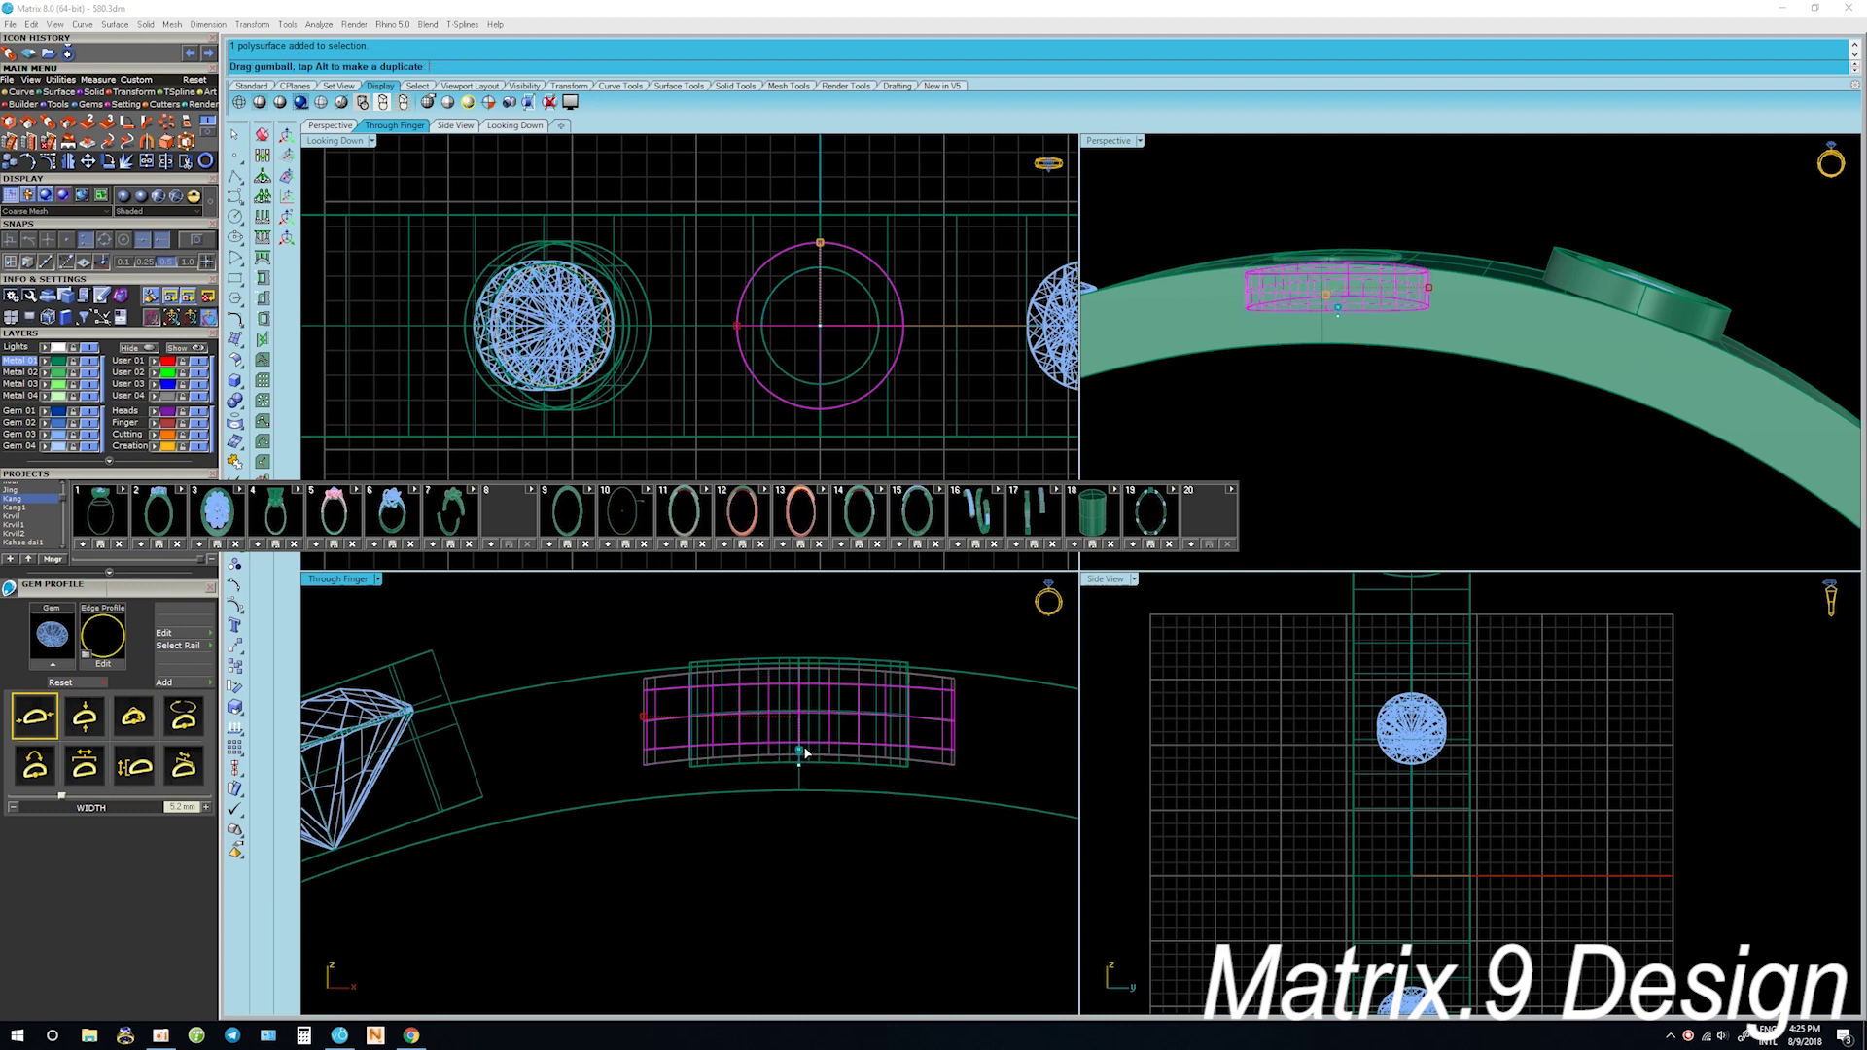
{"action": "key", "text": "alt+Down"}
{"action": "key", "text": "alt+Down"}
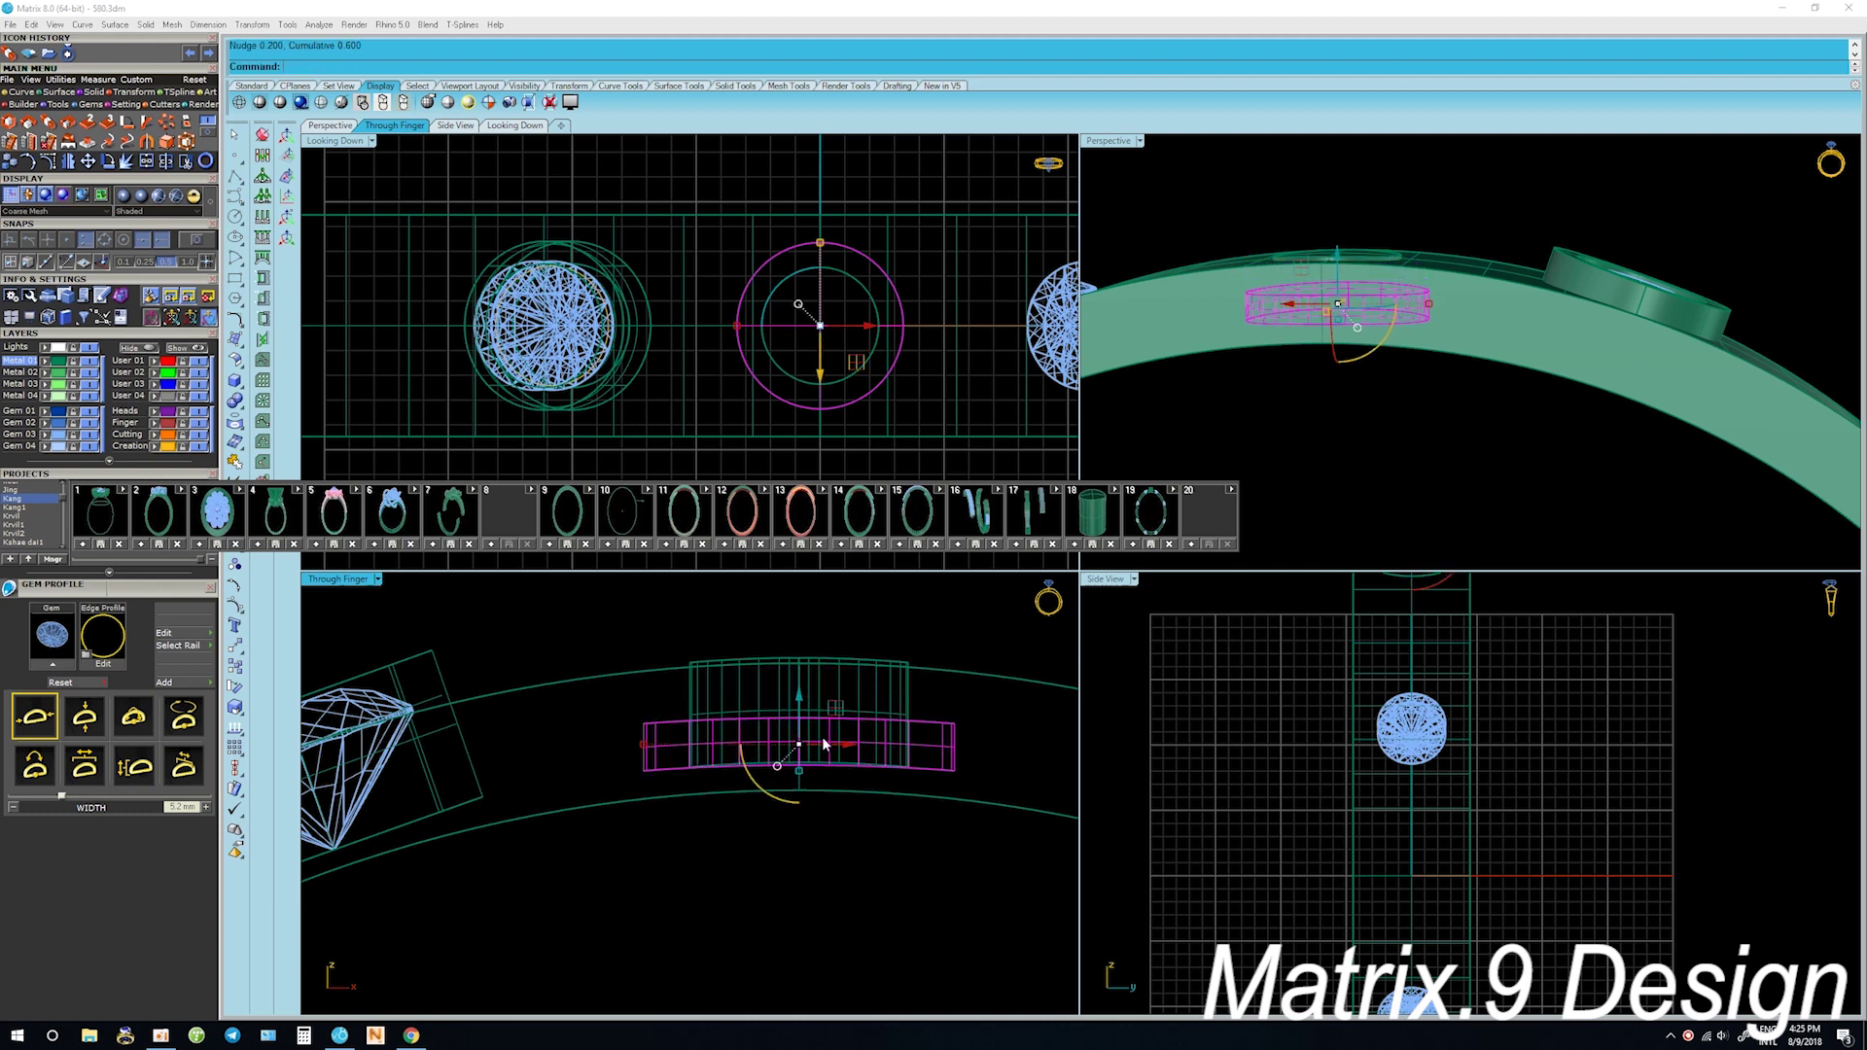
{"action": "key", "text": "Escape"}
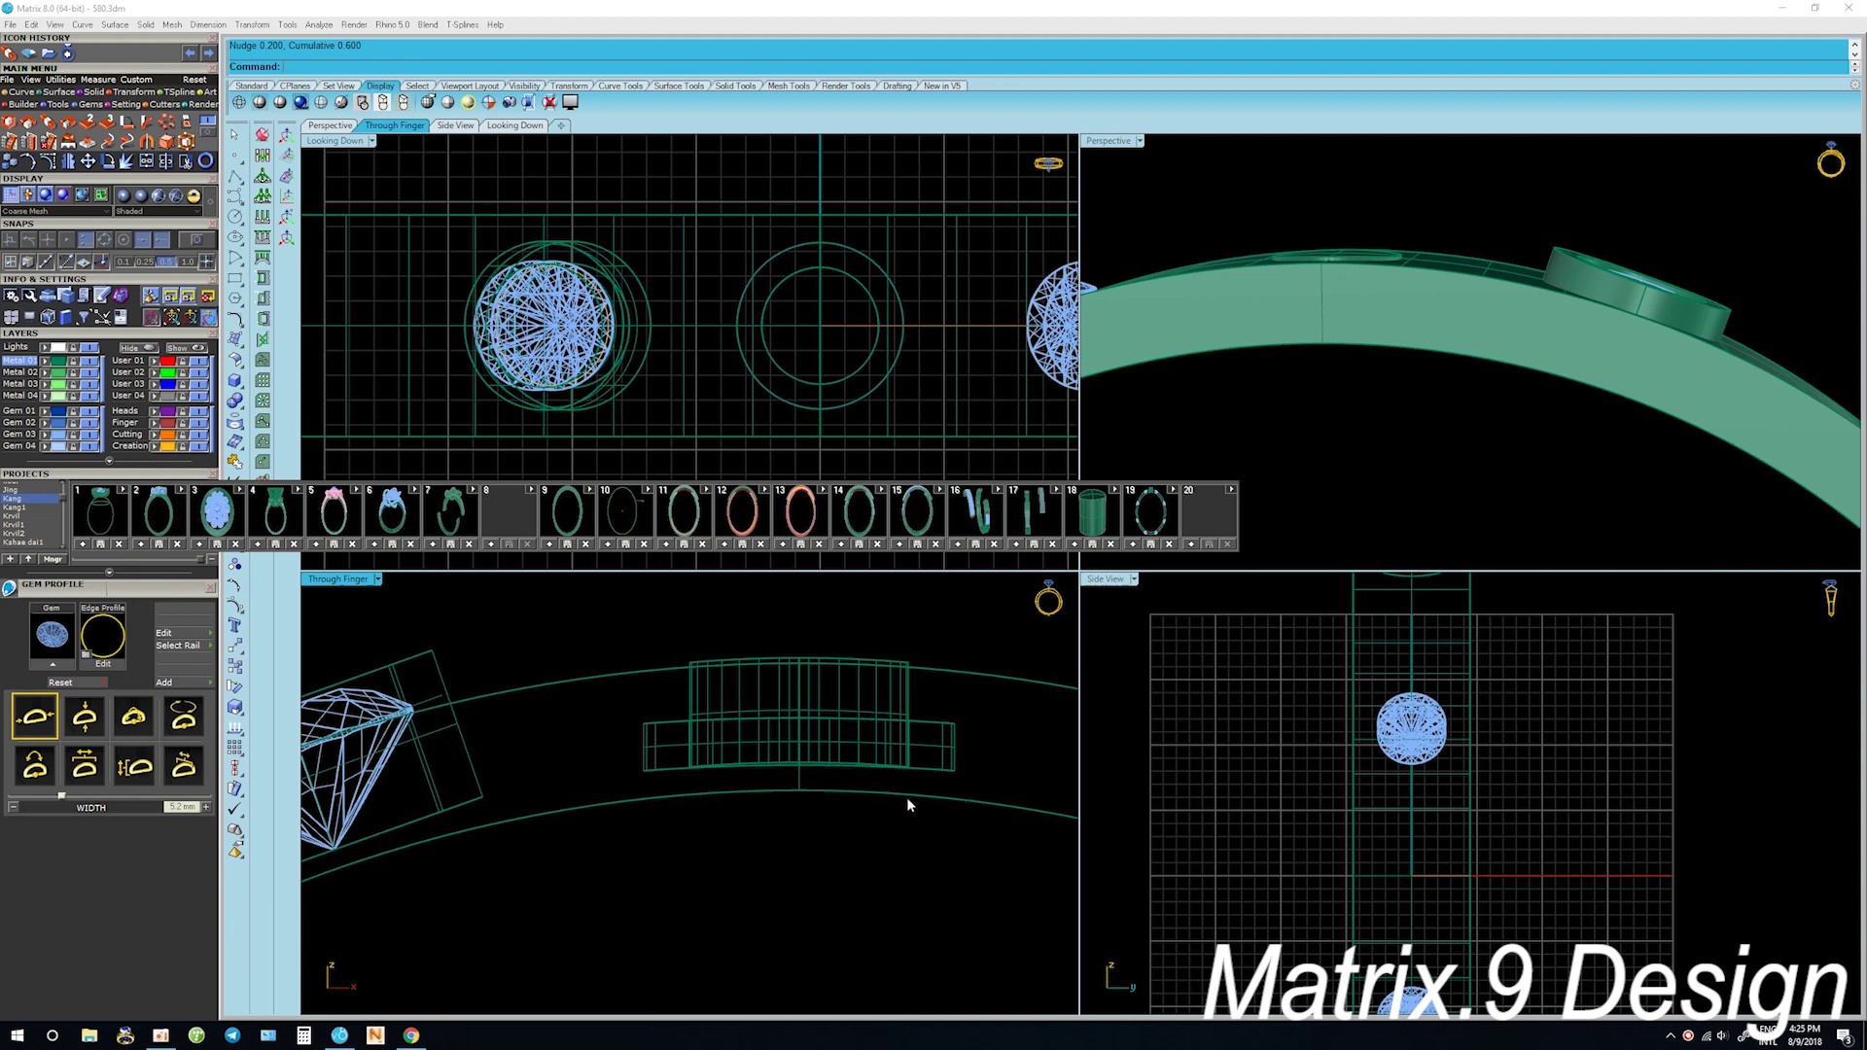
{"action": "right_click", "coordinate": [914, 773]}
Measure a 1.02 gap on the collar with a snapped aligned dimension
{"action": "right_click_drag", "start_coordinate": [954, 774], "coordinate": [888, 780]}
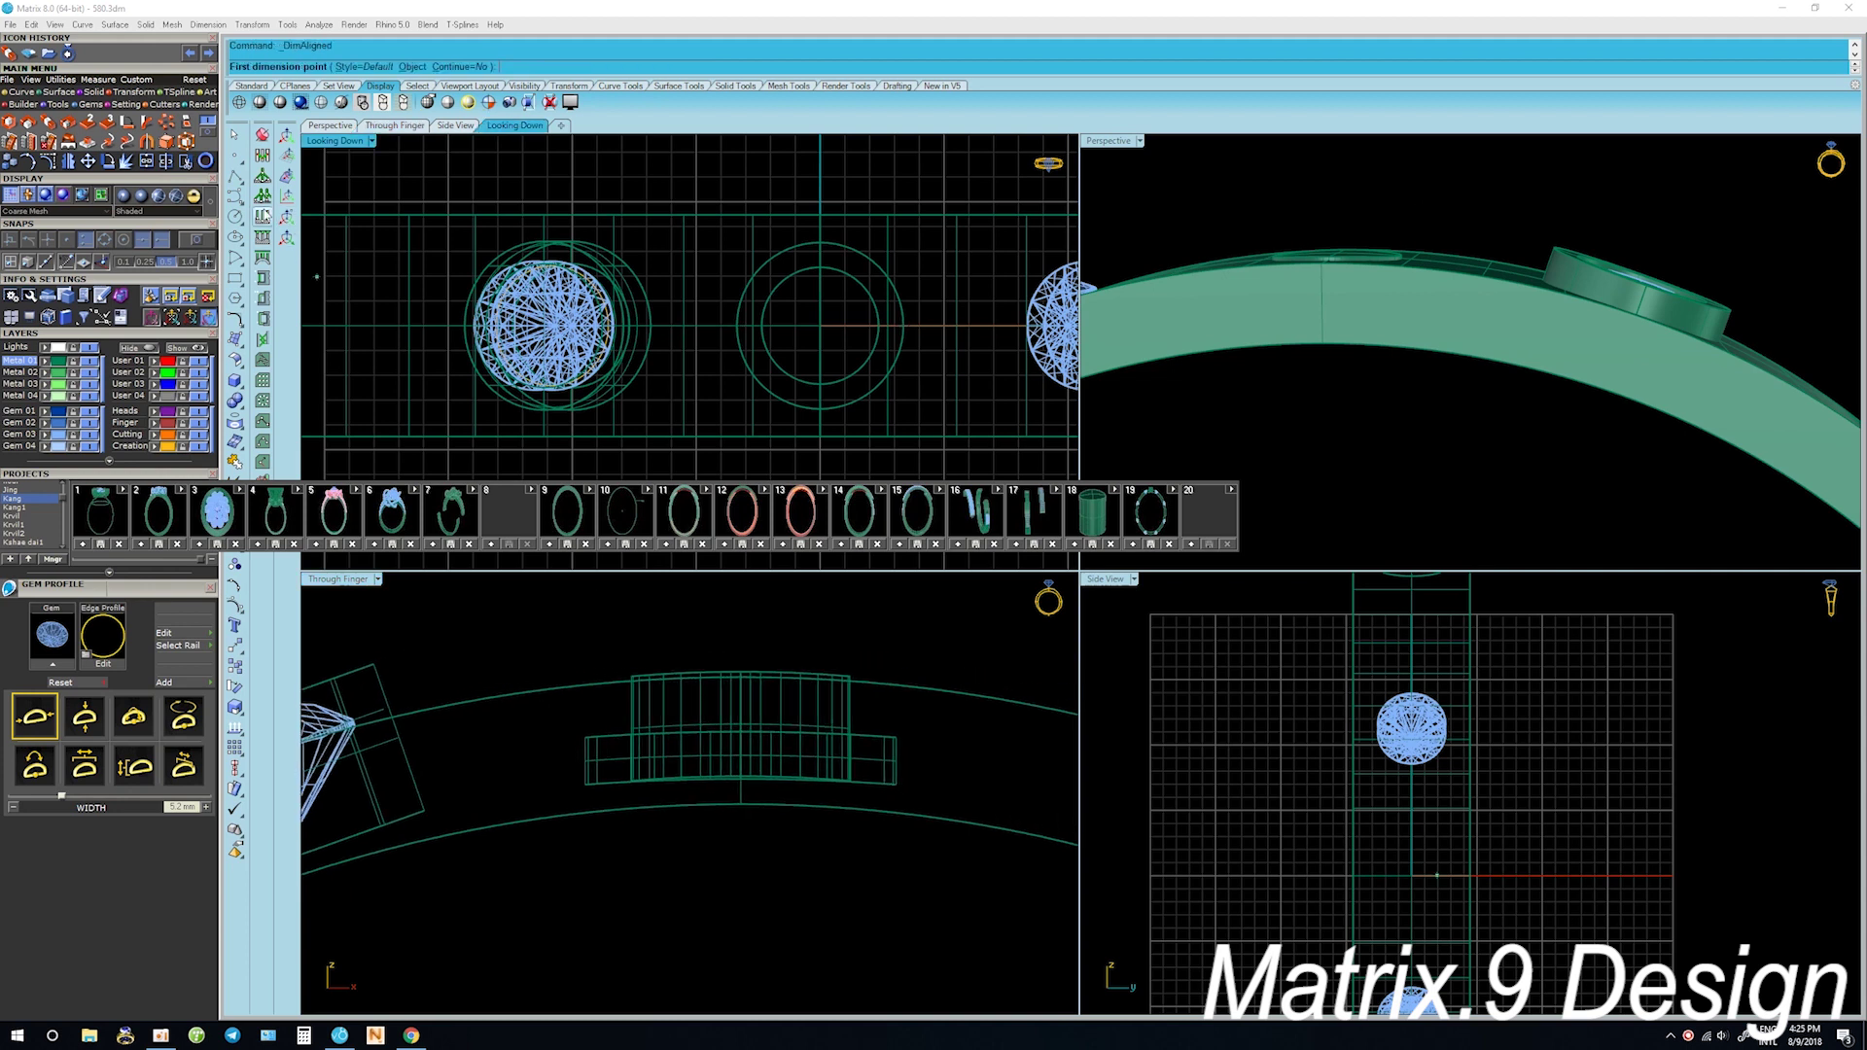
{"action": "left_click", "coordinate": [195, 244]}
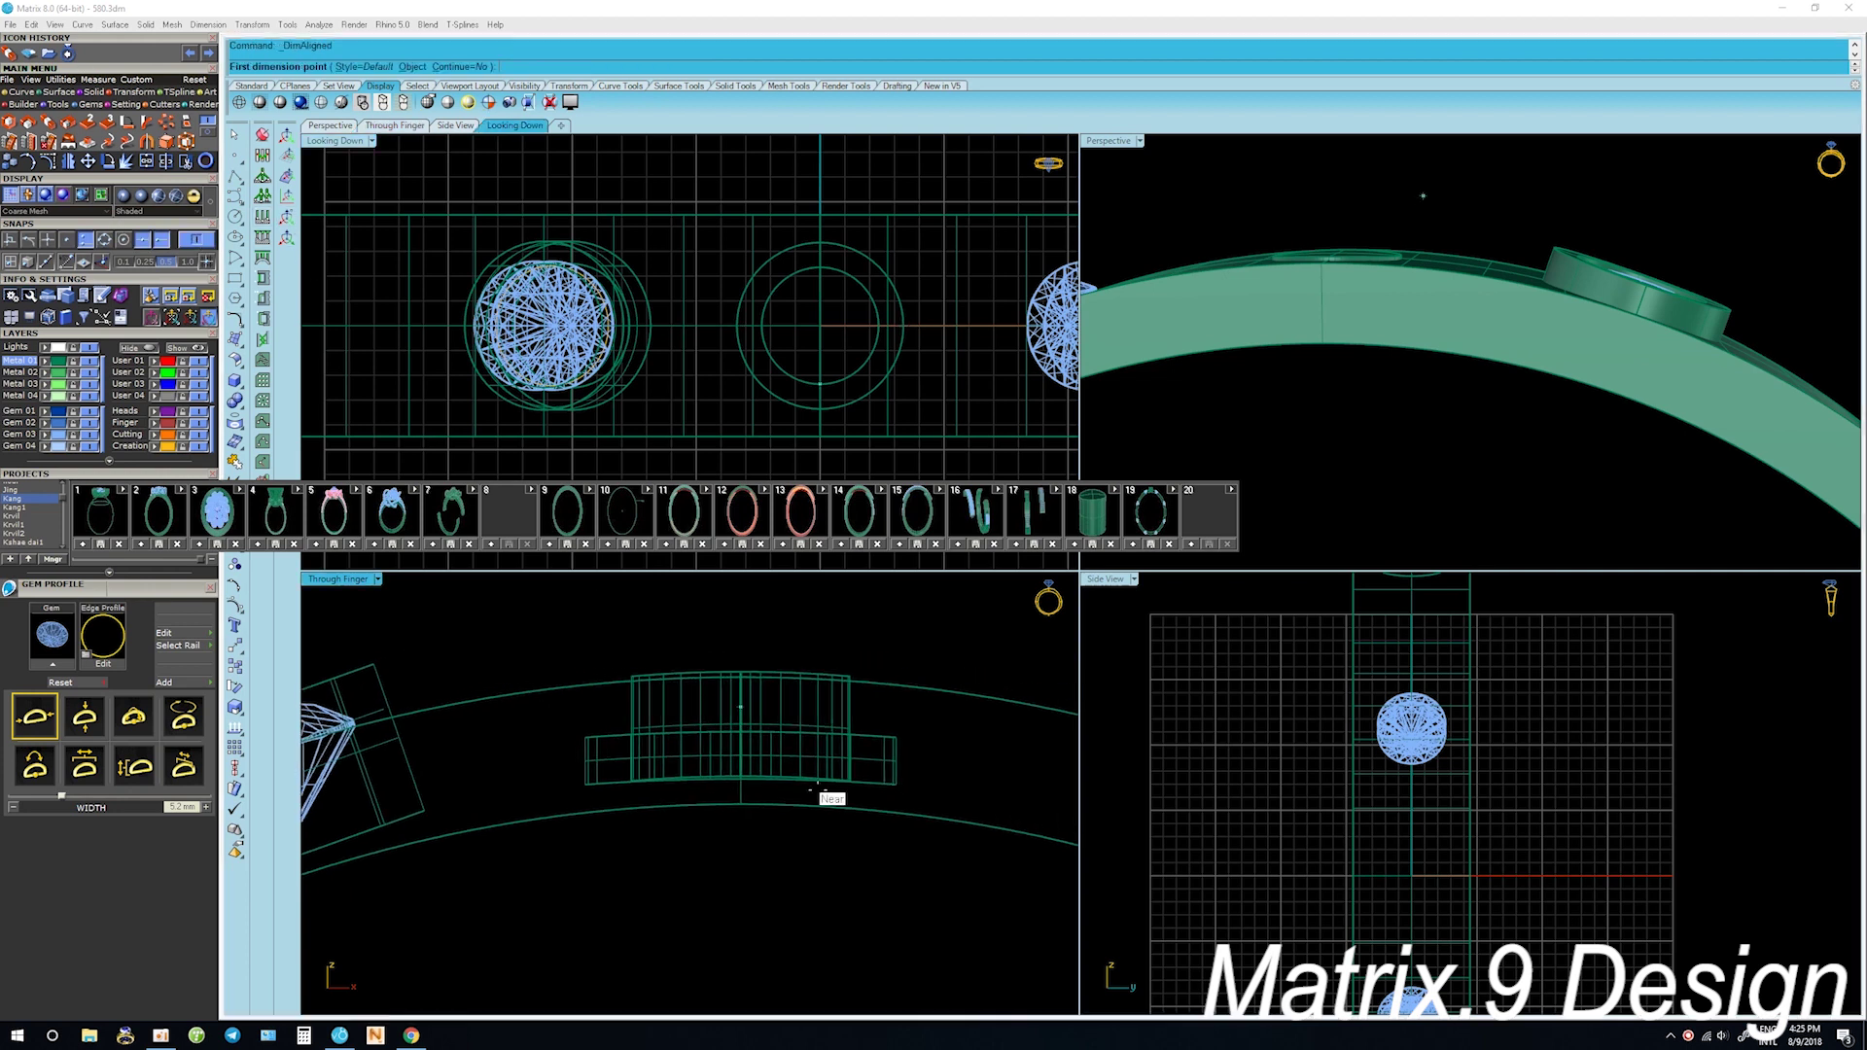
{"action": "left_click", "coordinate": [895, 784]}
{"action": "left_click", "coordinate": [895, 736]}
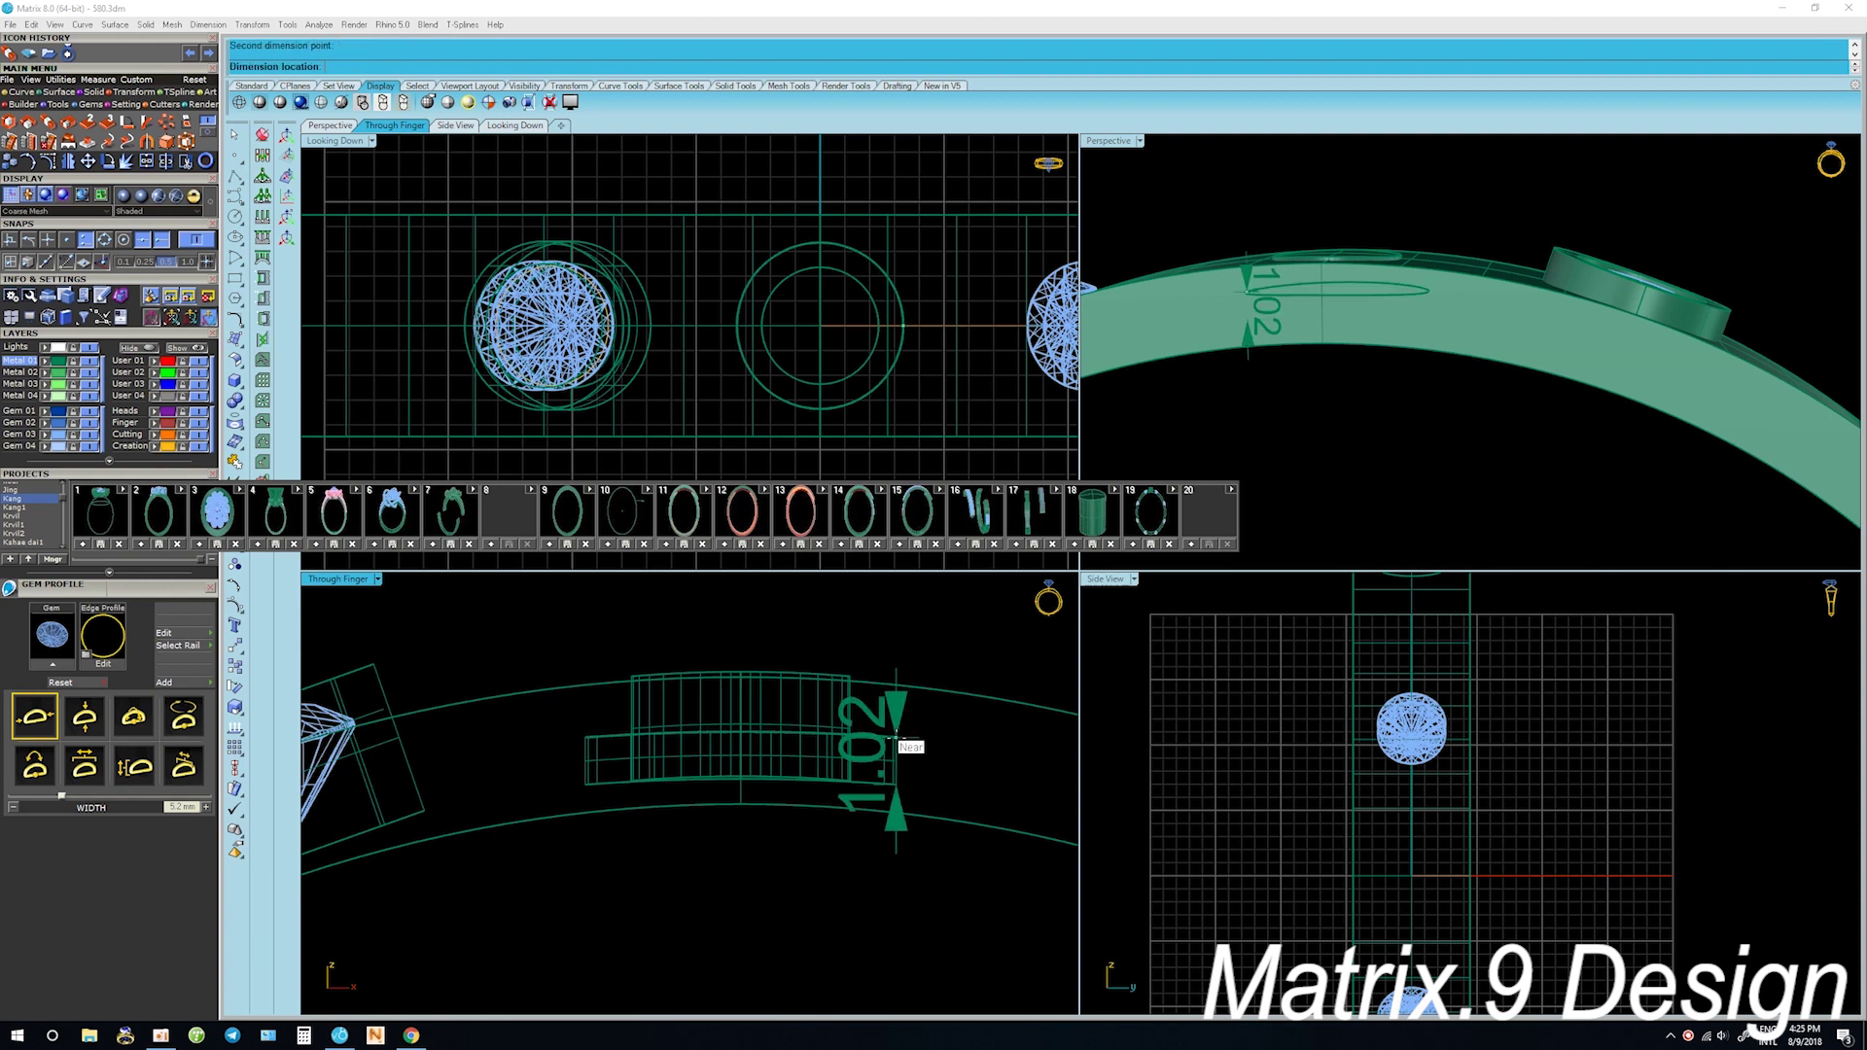
{"action": "scroll", "coordinate": [909, 739], "scroll_direction": "down", "scroll_amount": 3}
{"action": "left_click", "coordinate": [934, 737]}
Delete the dimension and isolate the post-and-collar head, hiding band and diamonds
{"action": "key", "text": "Delete"}
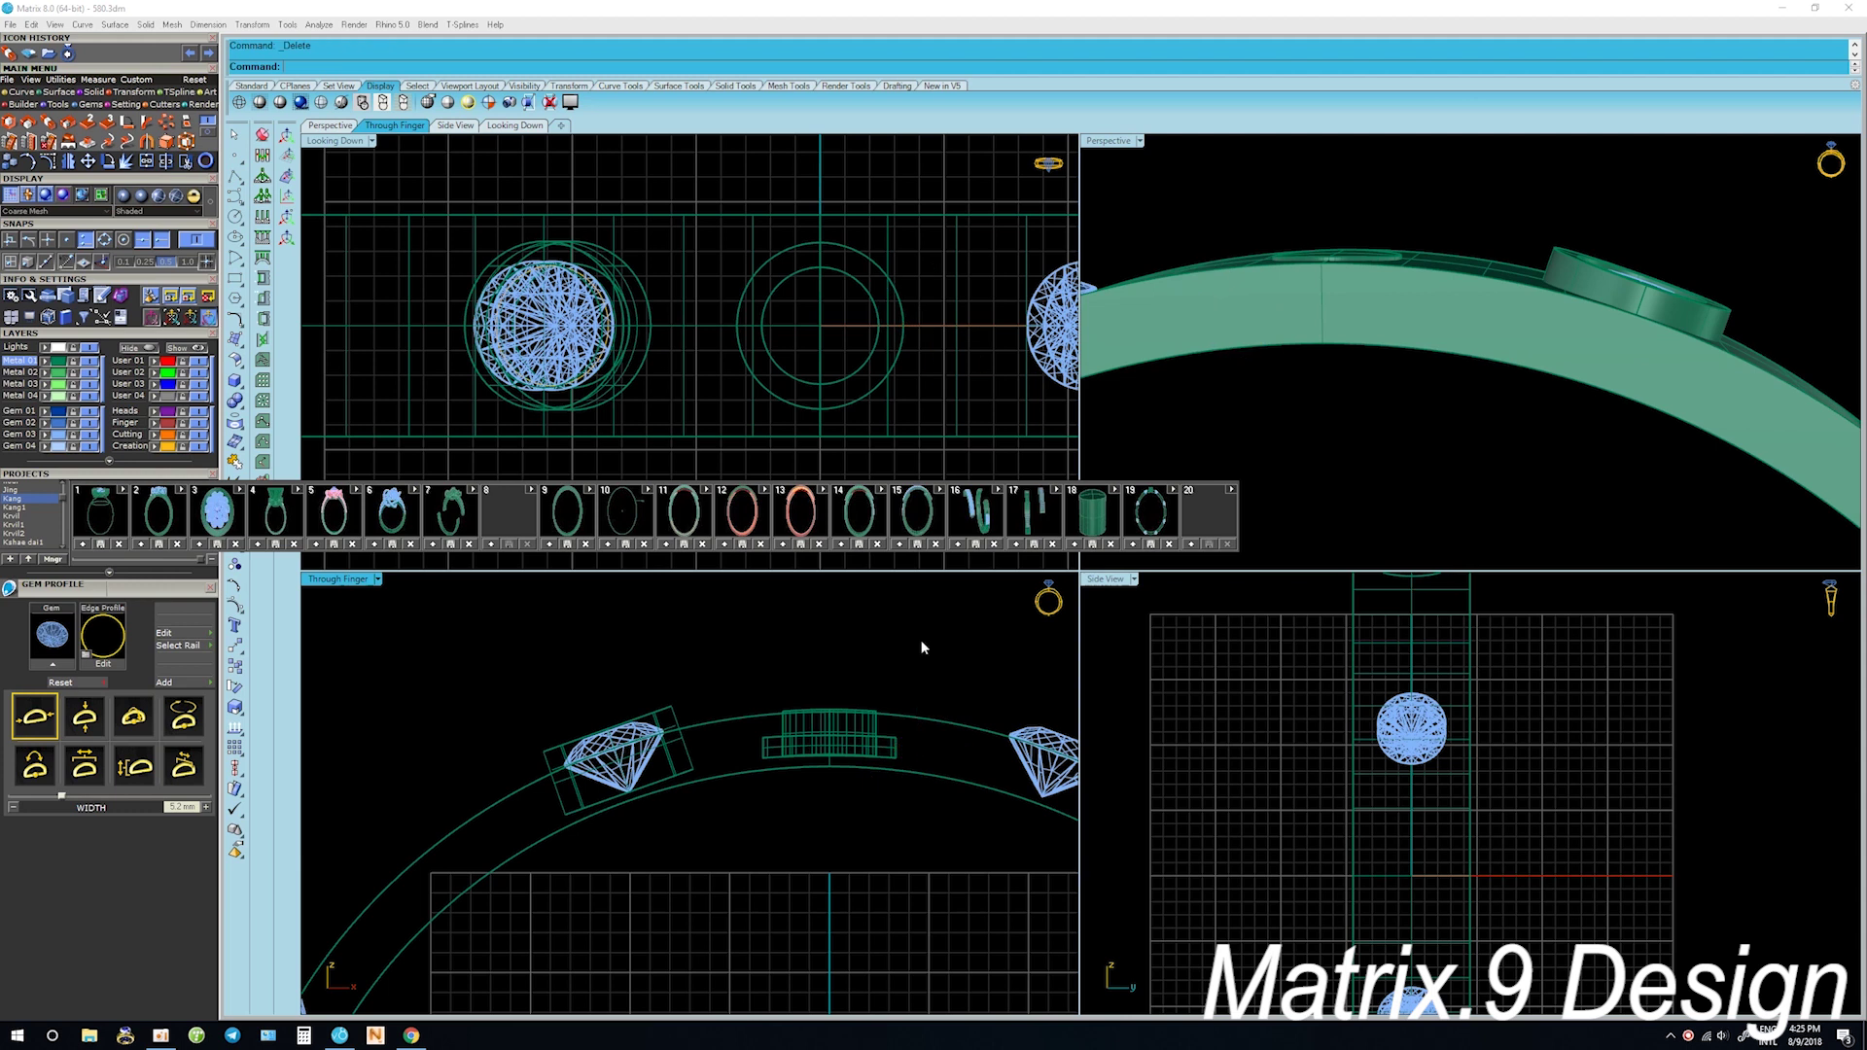
{"action": "left_click", "coordinate": [894, 766]}
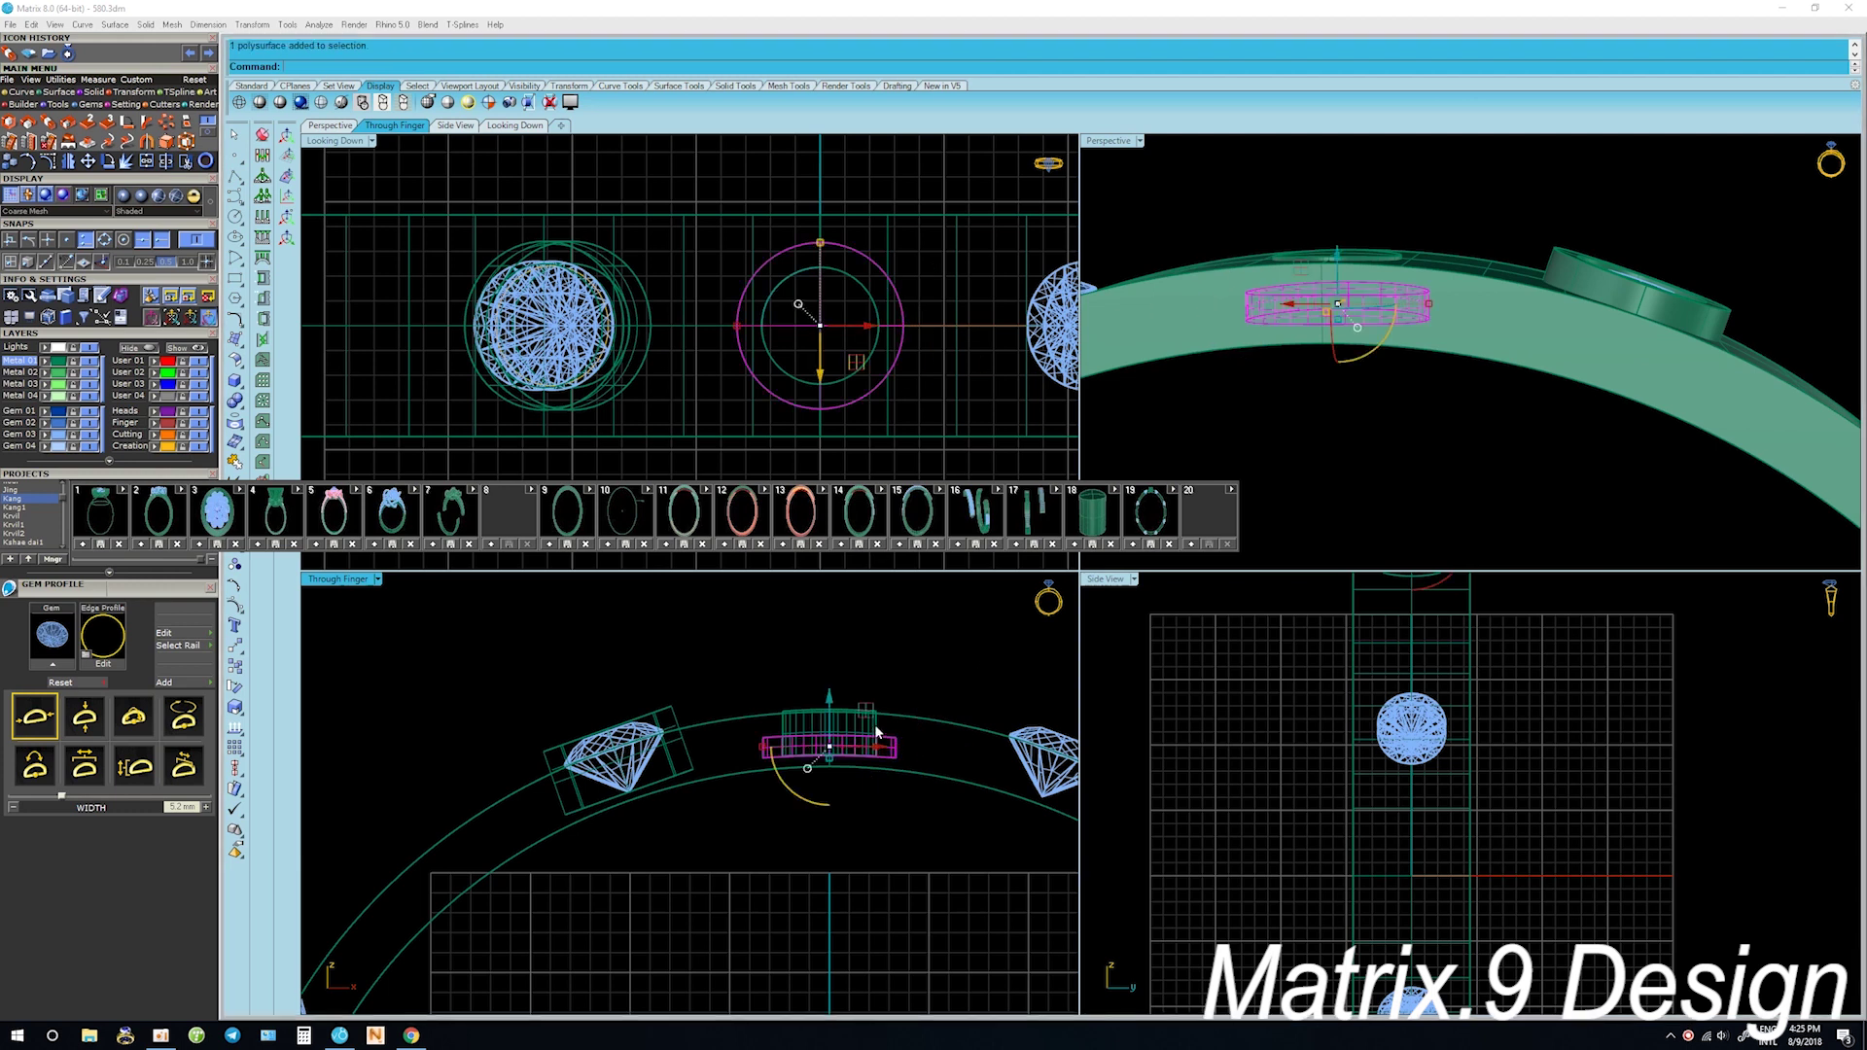
{"action": "left_click", "coordinate": [134, 348]}
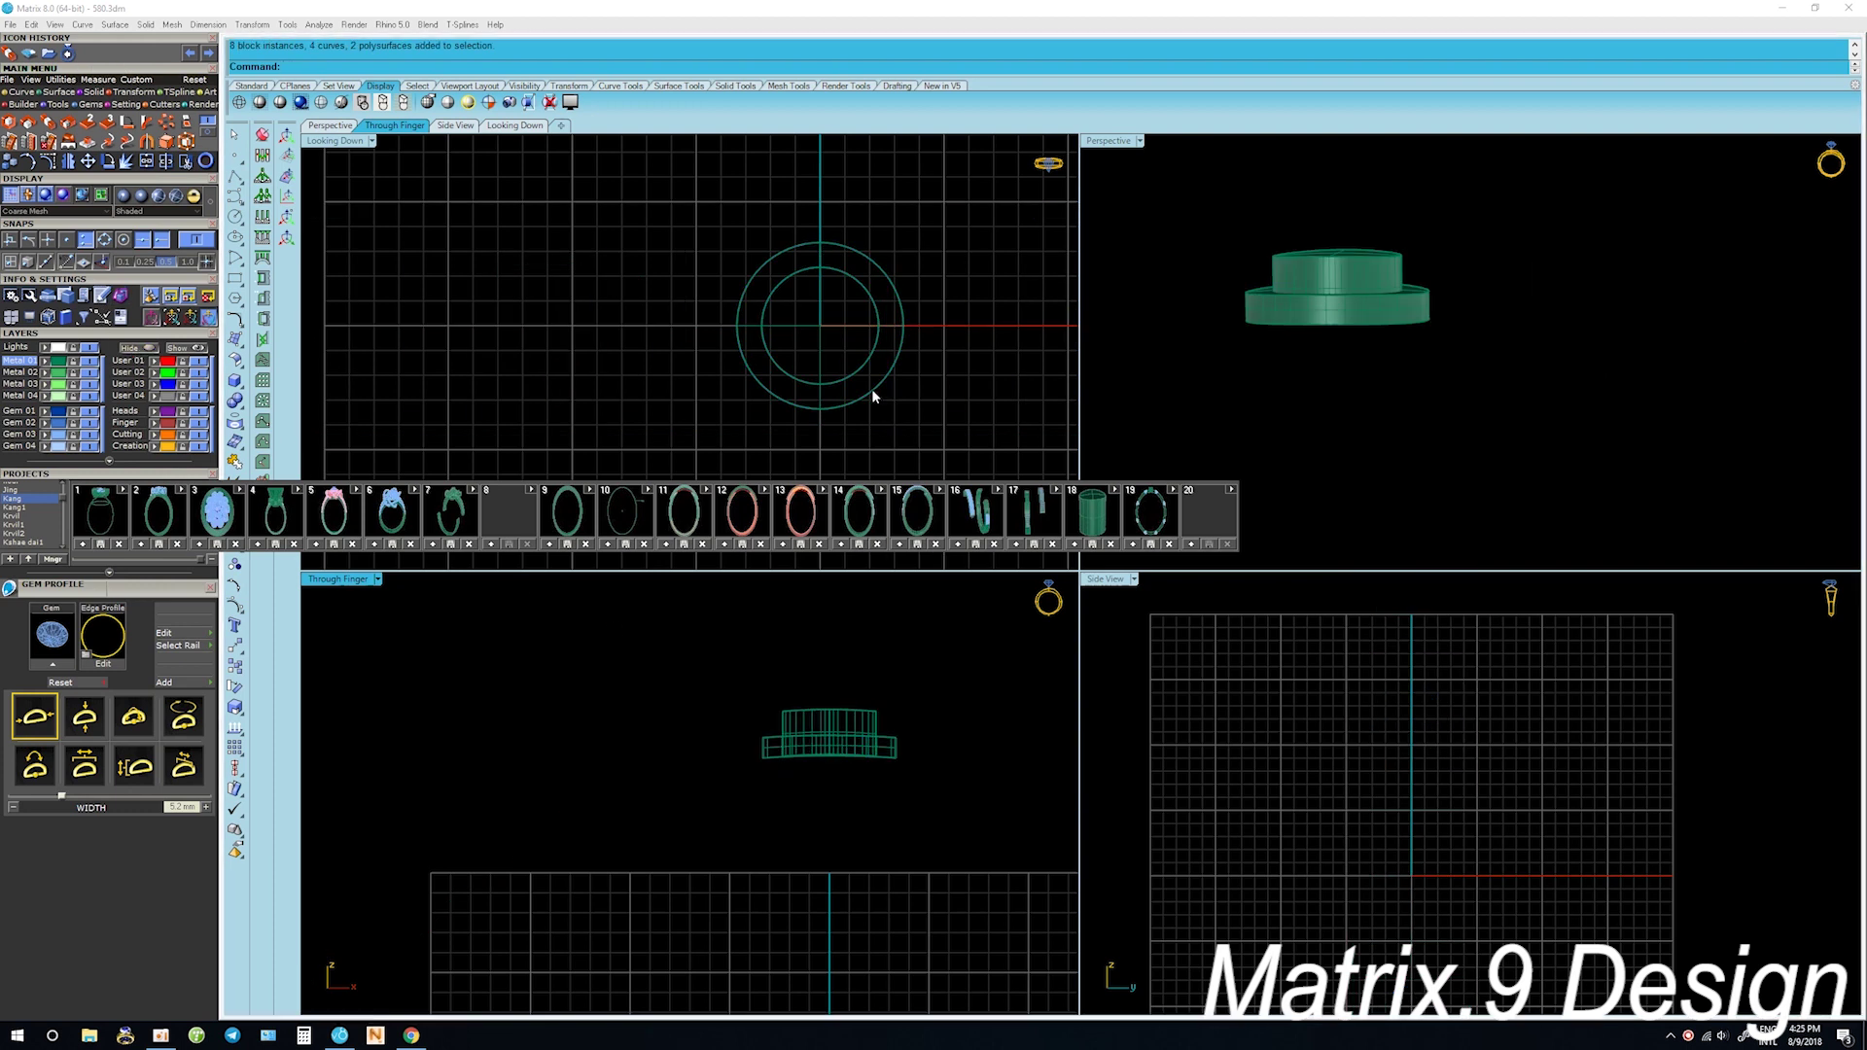
Draw a straight line across the head in the top view
{"action": "scroll", "coordinate": [833, 679], "scroll_direction": "up", "scroll_amount": 3}
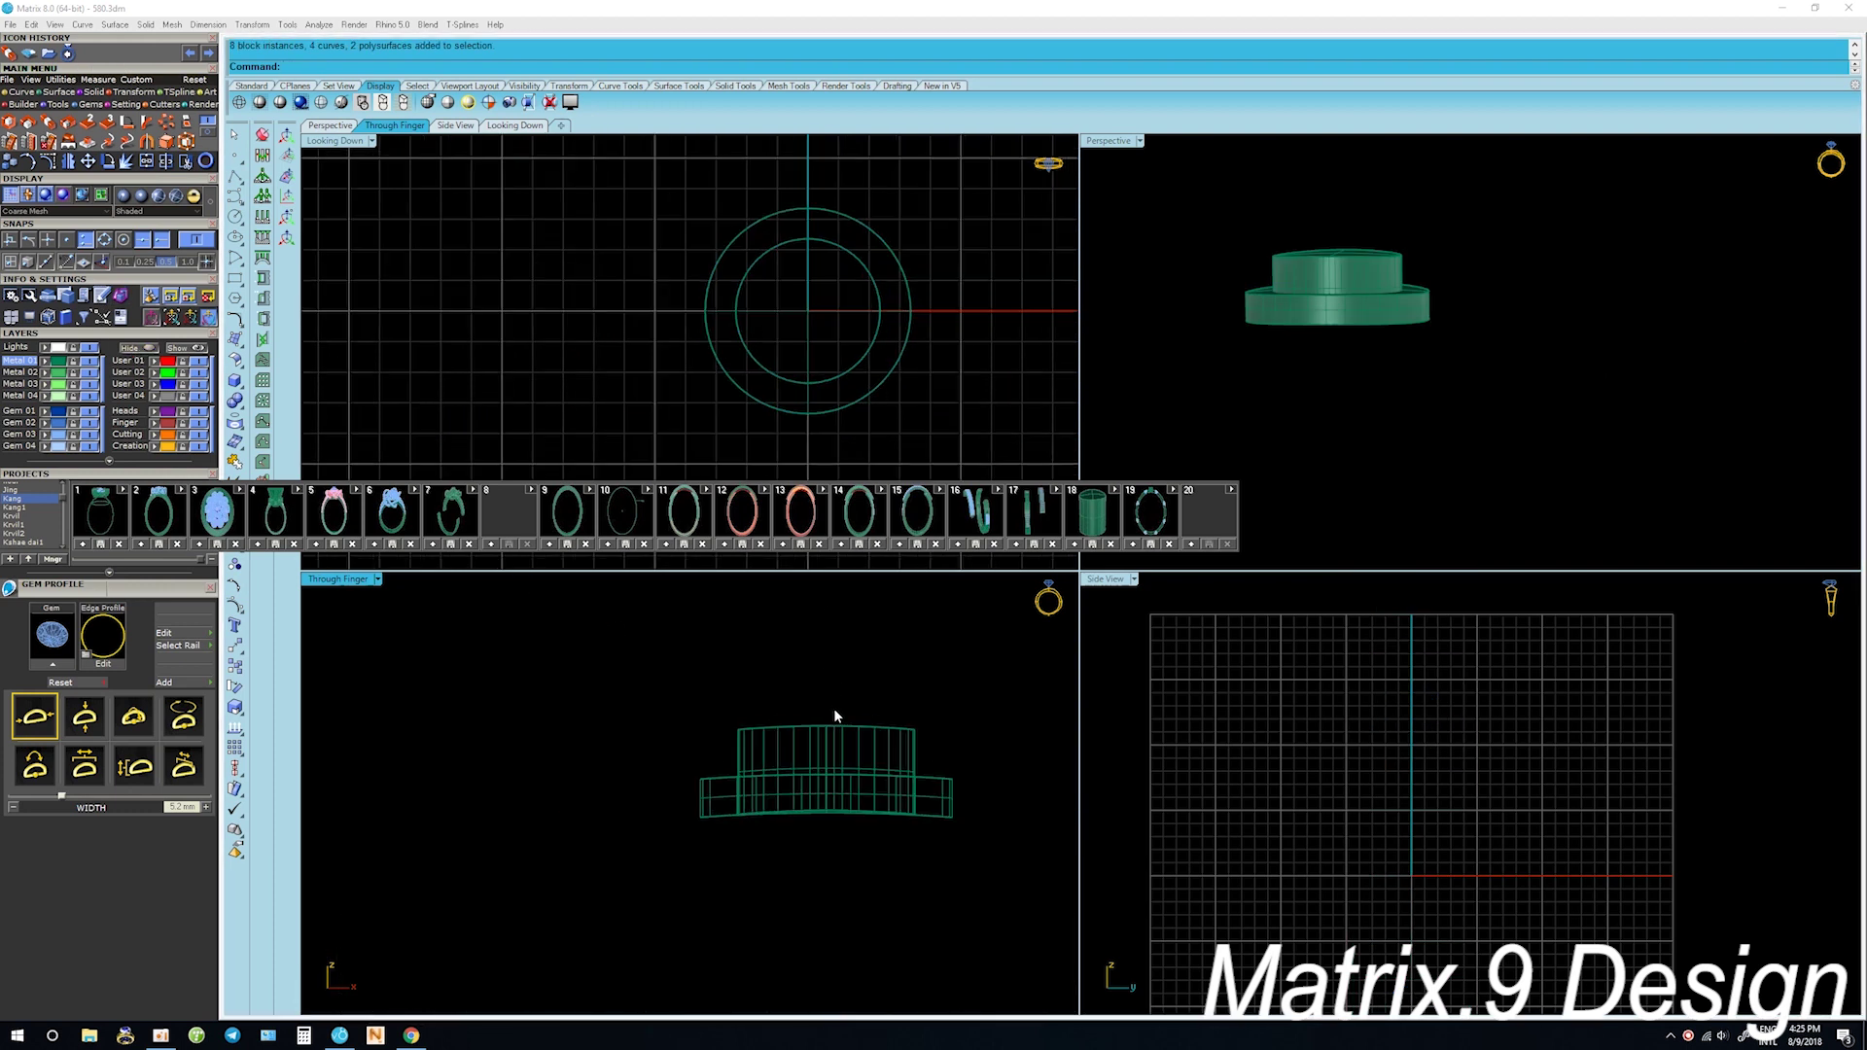
{"action": "left_click", "coordinate": [747, 311]}
{"action": "left_click", "coordinate": [638, 304]}
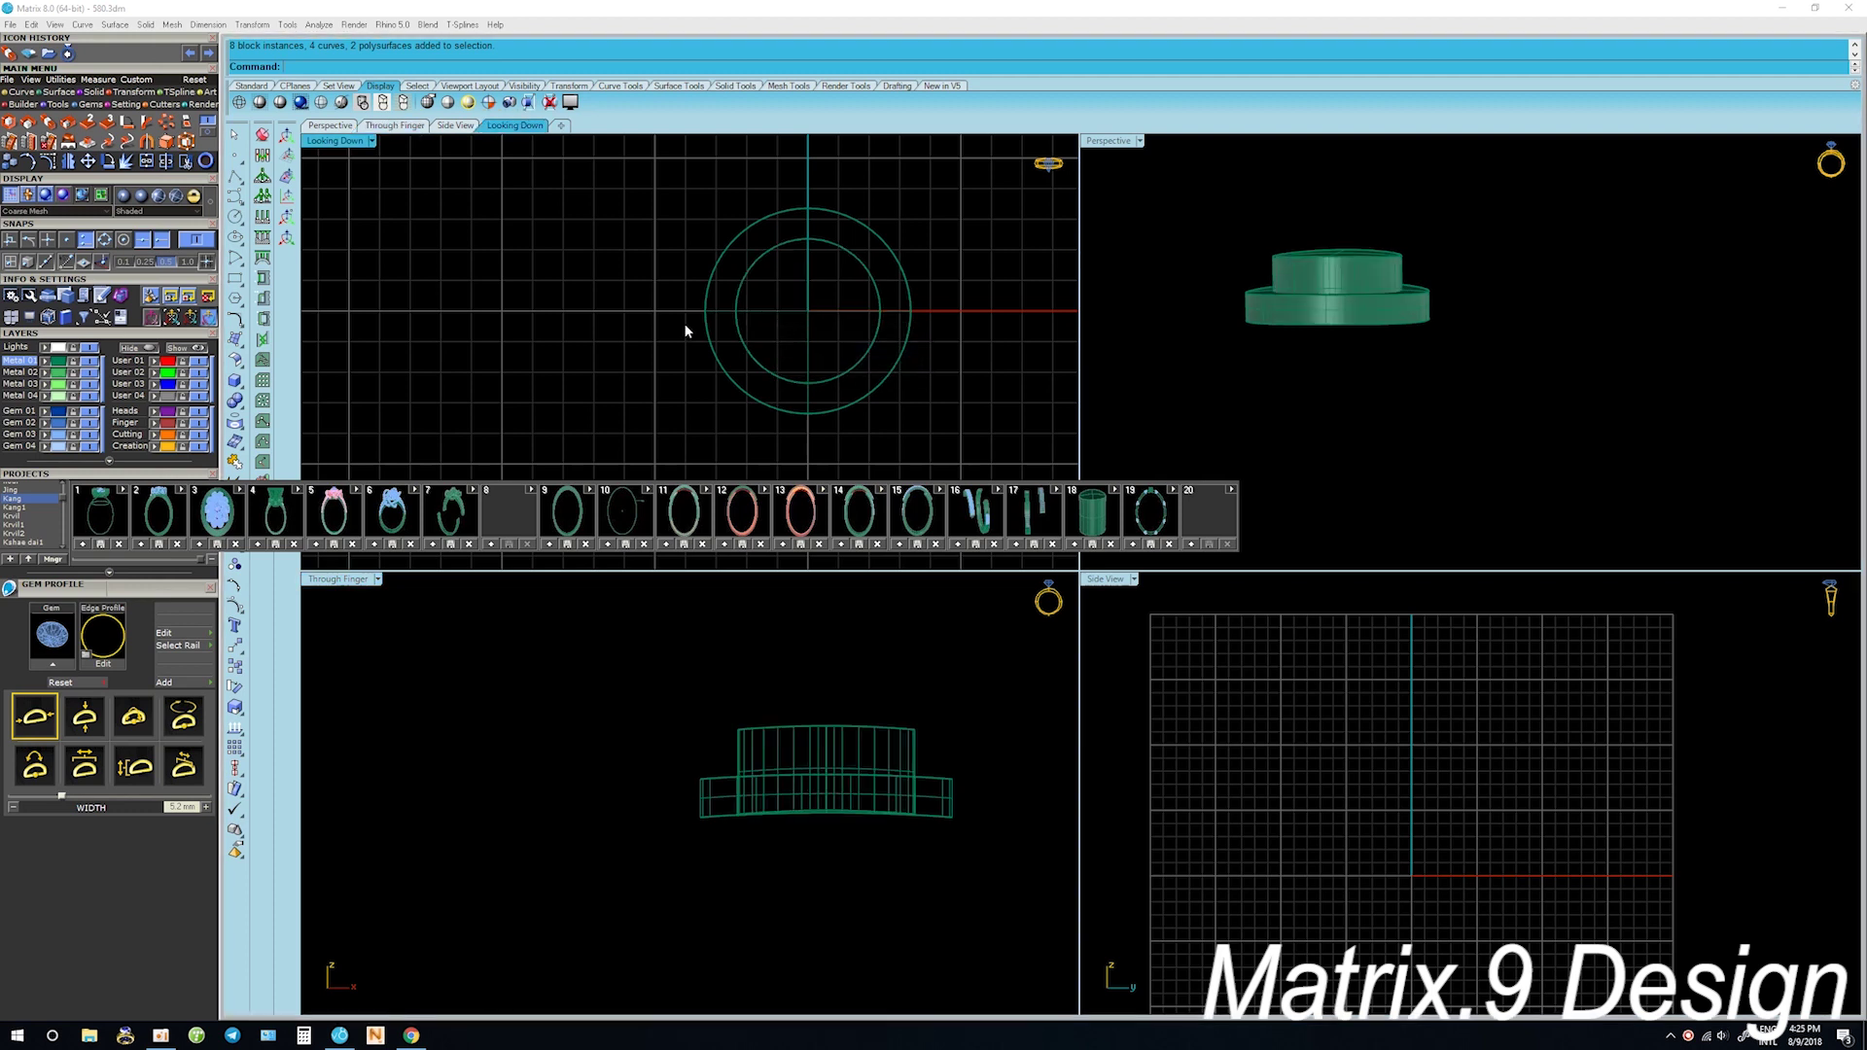
{"action": "type", "text": "l"}
{"action": "key", "text": "Return"}
{"action": "left_click", "coordinate": [662, 327]}
{"action": "left_click", "coordinate": [985, 350]}
Mirror the line about 0 to create a parallel second line
{"action": "left_click", "coordinate": [974, 328]}
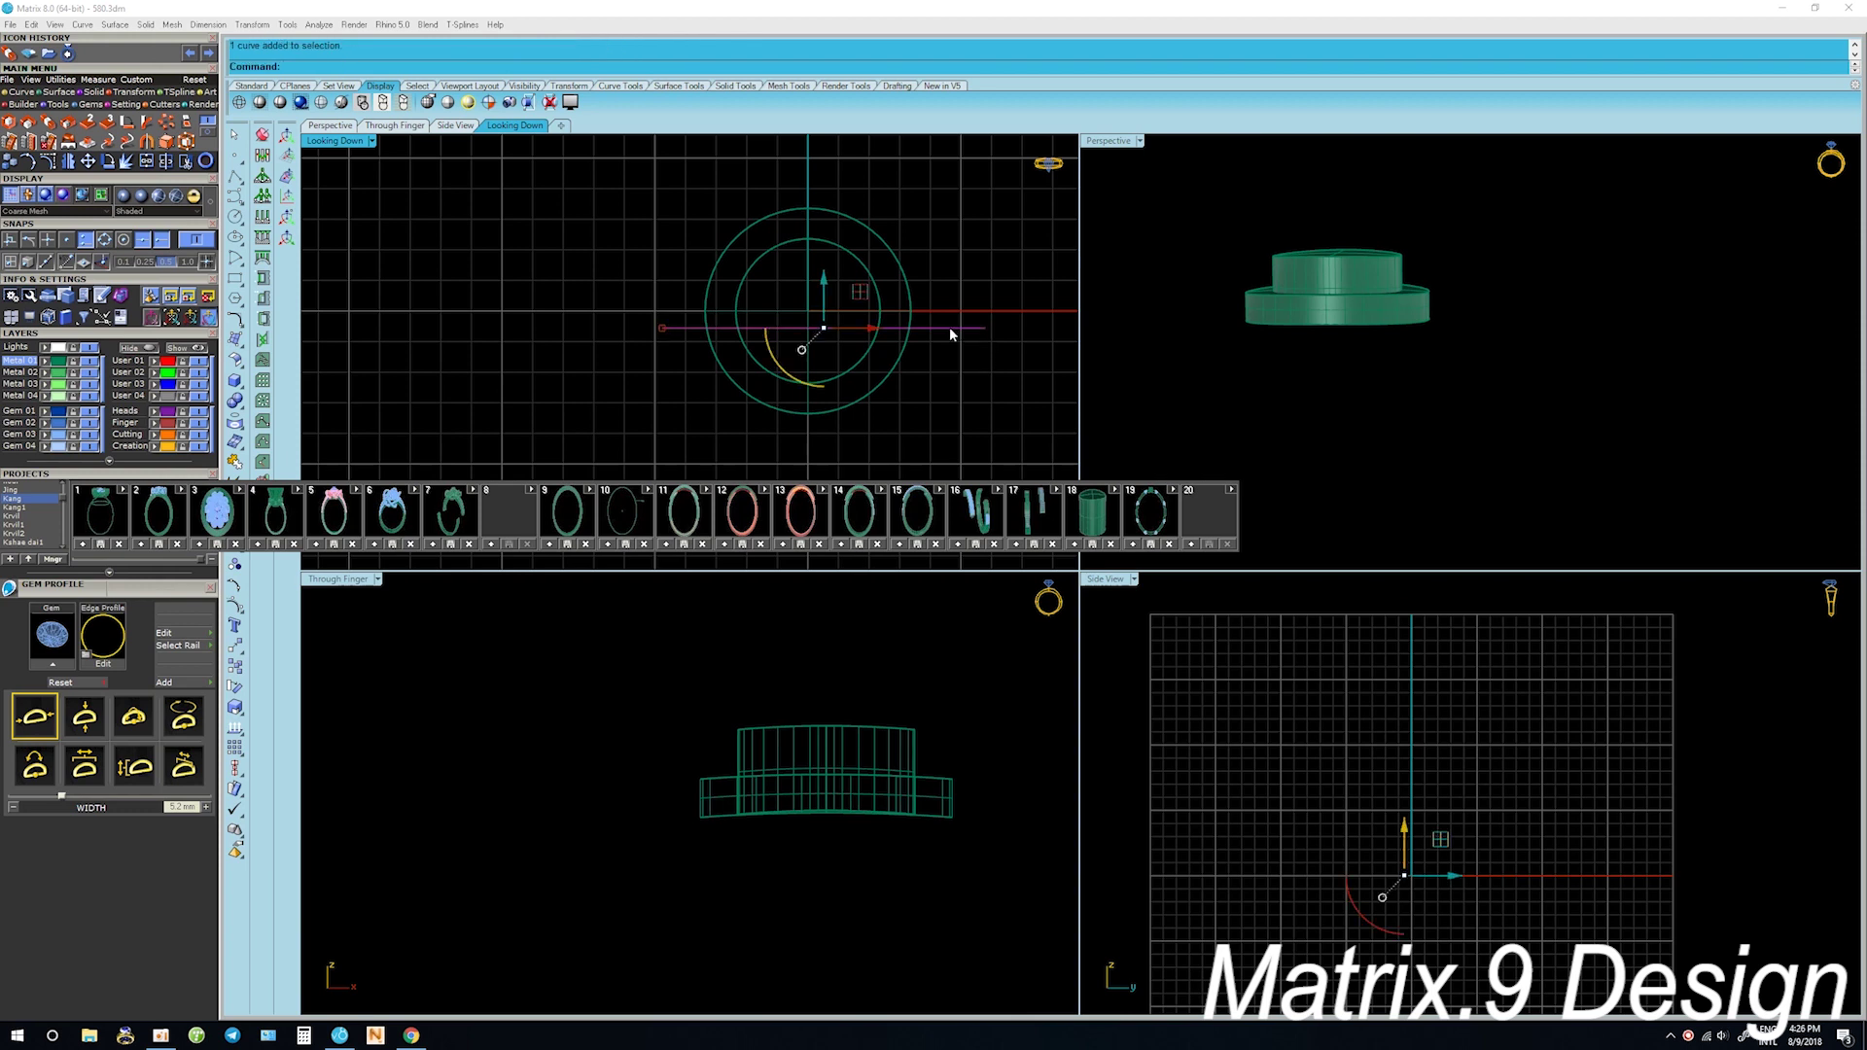
{"action": "type", "text": "mirror"}
{"action": "key", "text": "Return"}
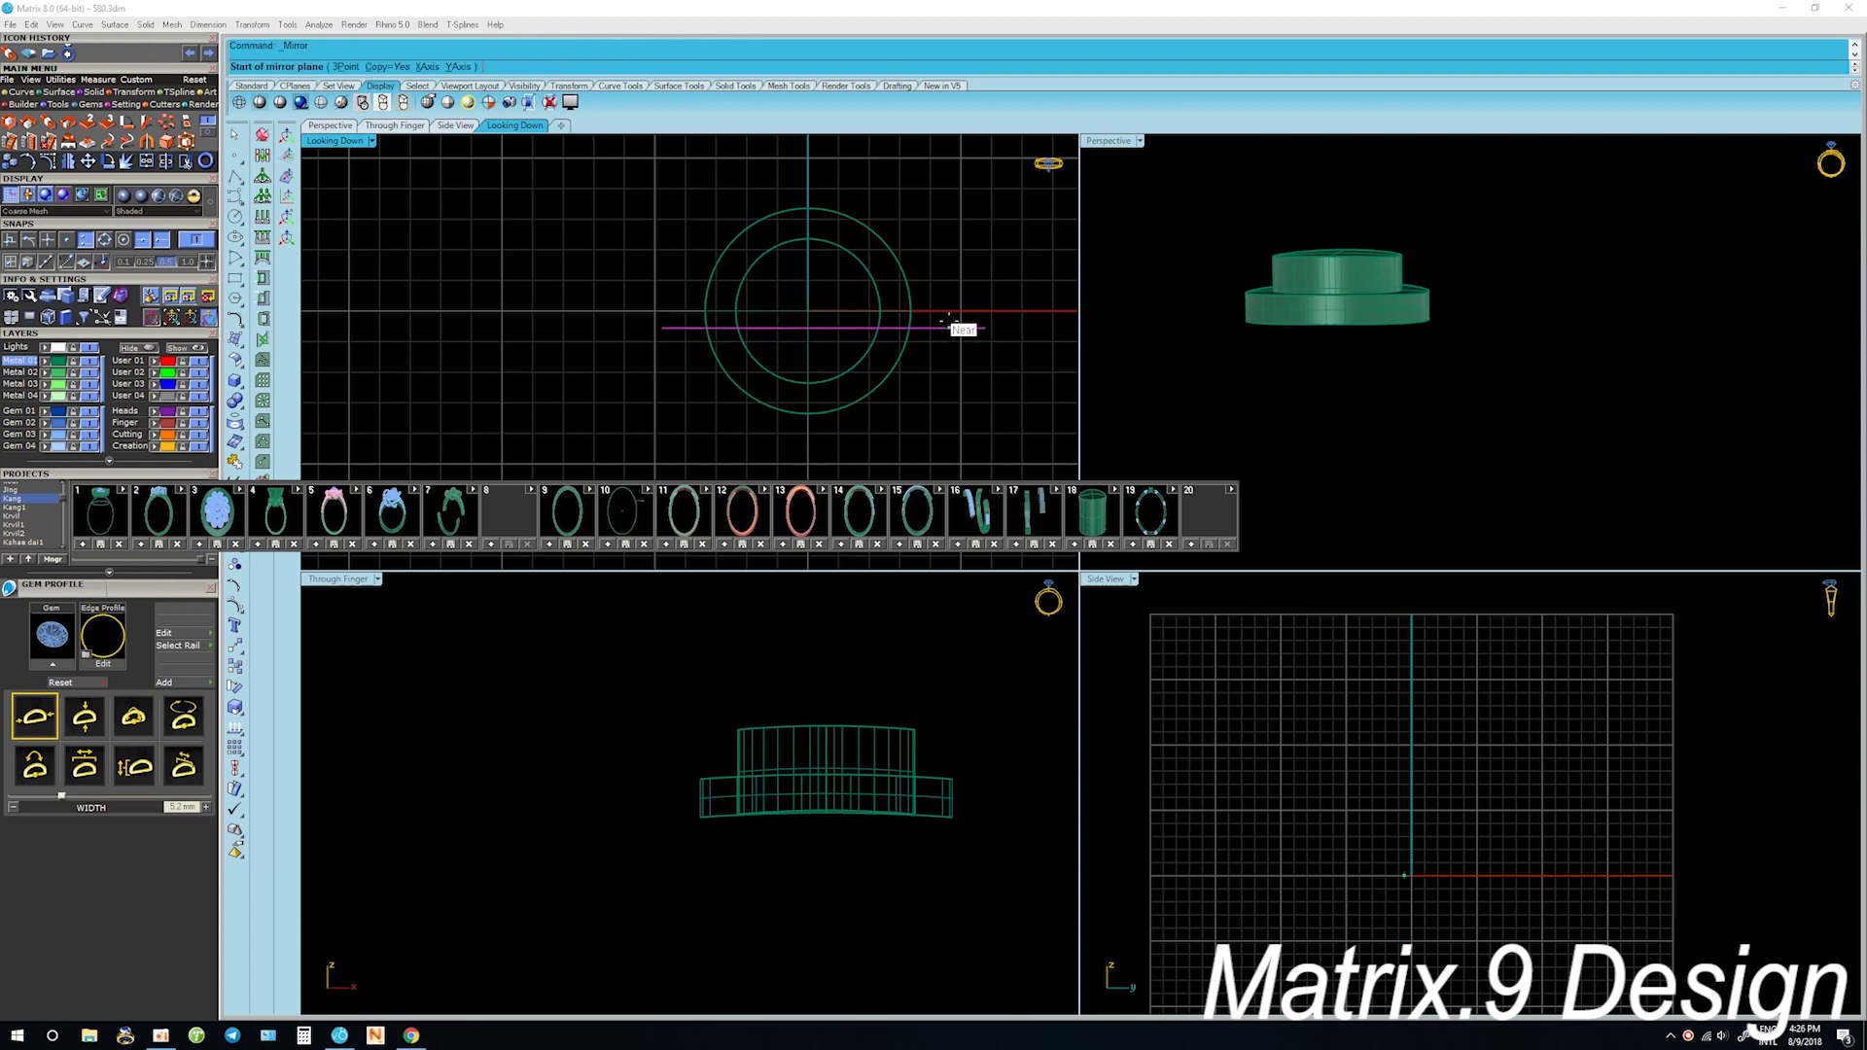
{"action": "type", "text": "0"}
{"action": "key", "text": "Return"}
{"action": "left_click", "coordinate": [994, 311]}
{"action": "key", "text": "Escape"}
Dimension the 1.12 gap between the two parallel lines
{"action": "type", "text": "dim"}
{"action": "key", "text": "Return"}
{"action": "left_click", "coordinate": [985, 329]}
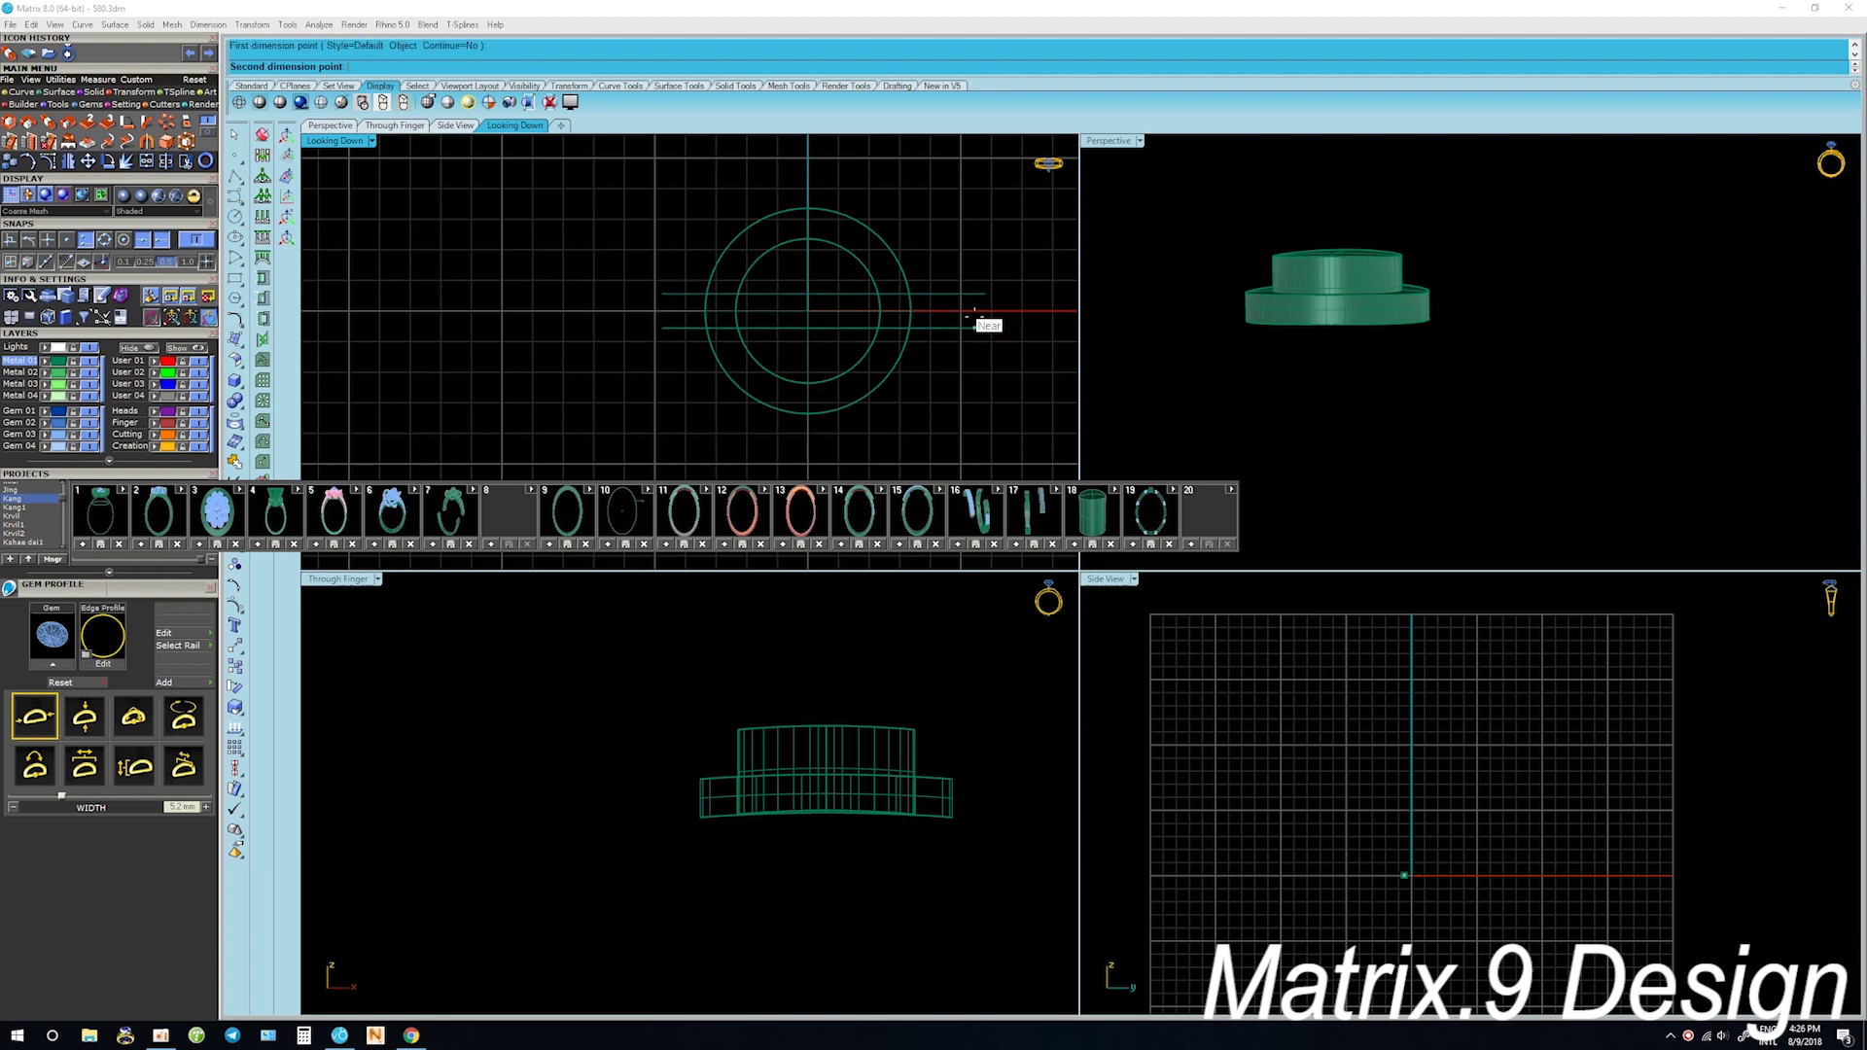
{"action": "left_click", "coordinate": [986, 294]}
{"action": "left_click", "coordinate": [1014, 296]}
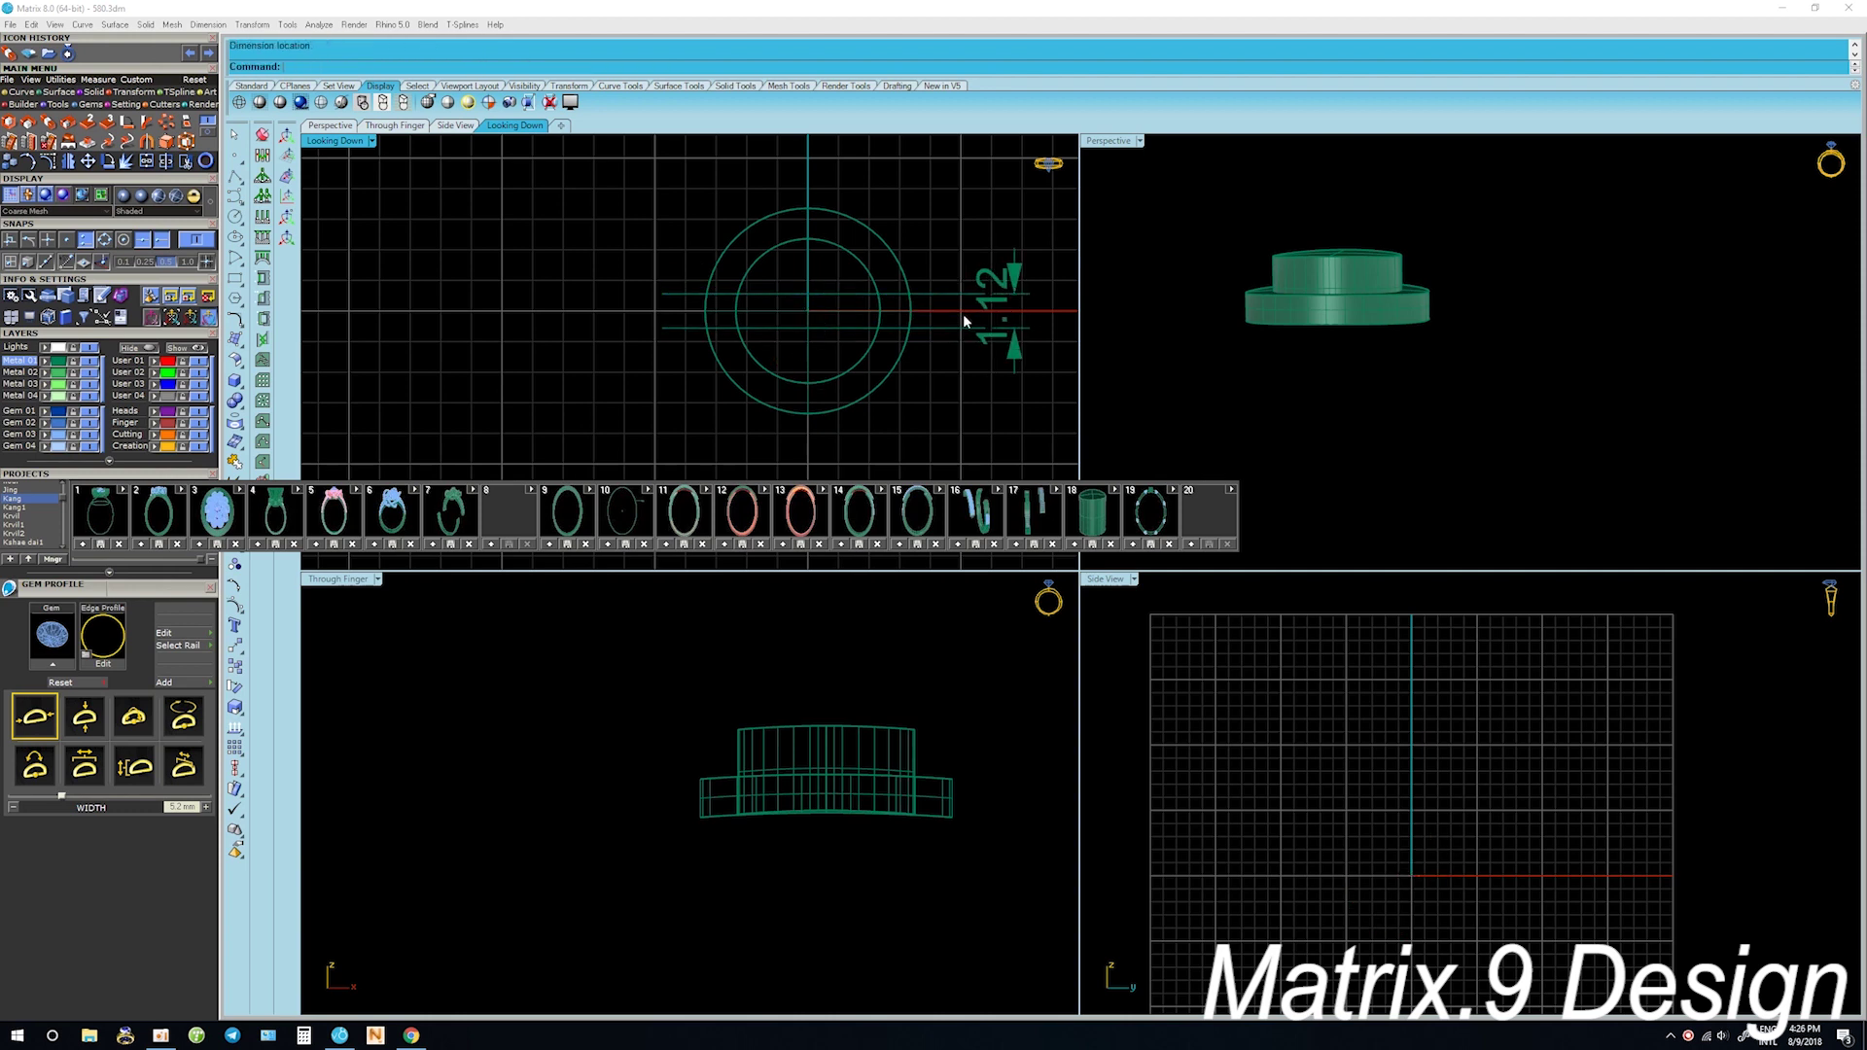
Lift both lines with the gumball to sit just above the head's top
{"action": "left_click", "coordinate": [951, 327]}
{"action": "left_click", "coordinate": [950, 297], "text": "shift"}
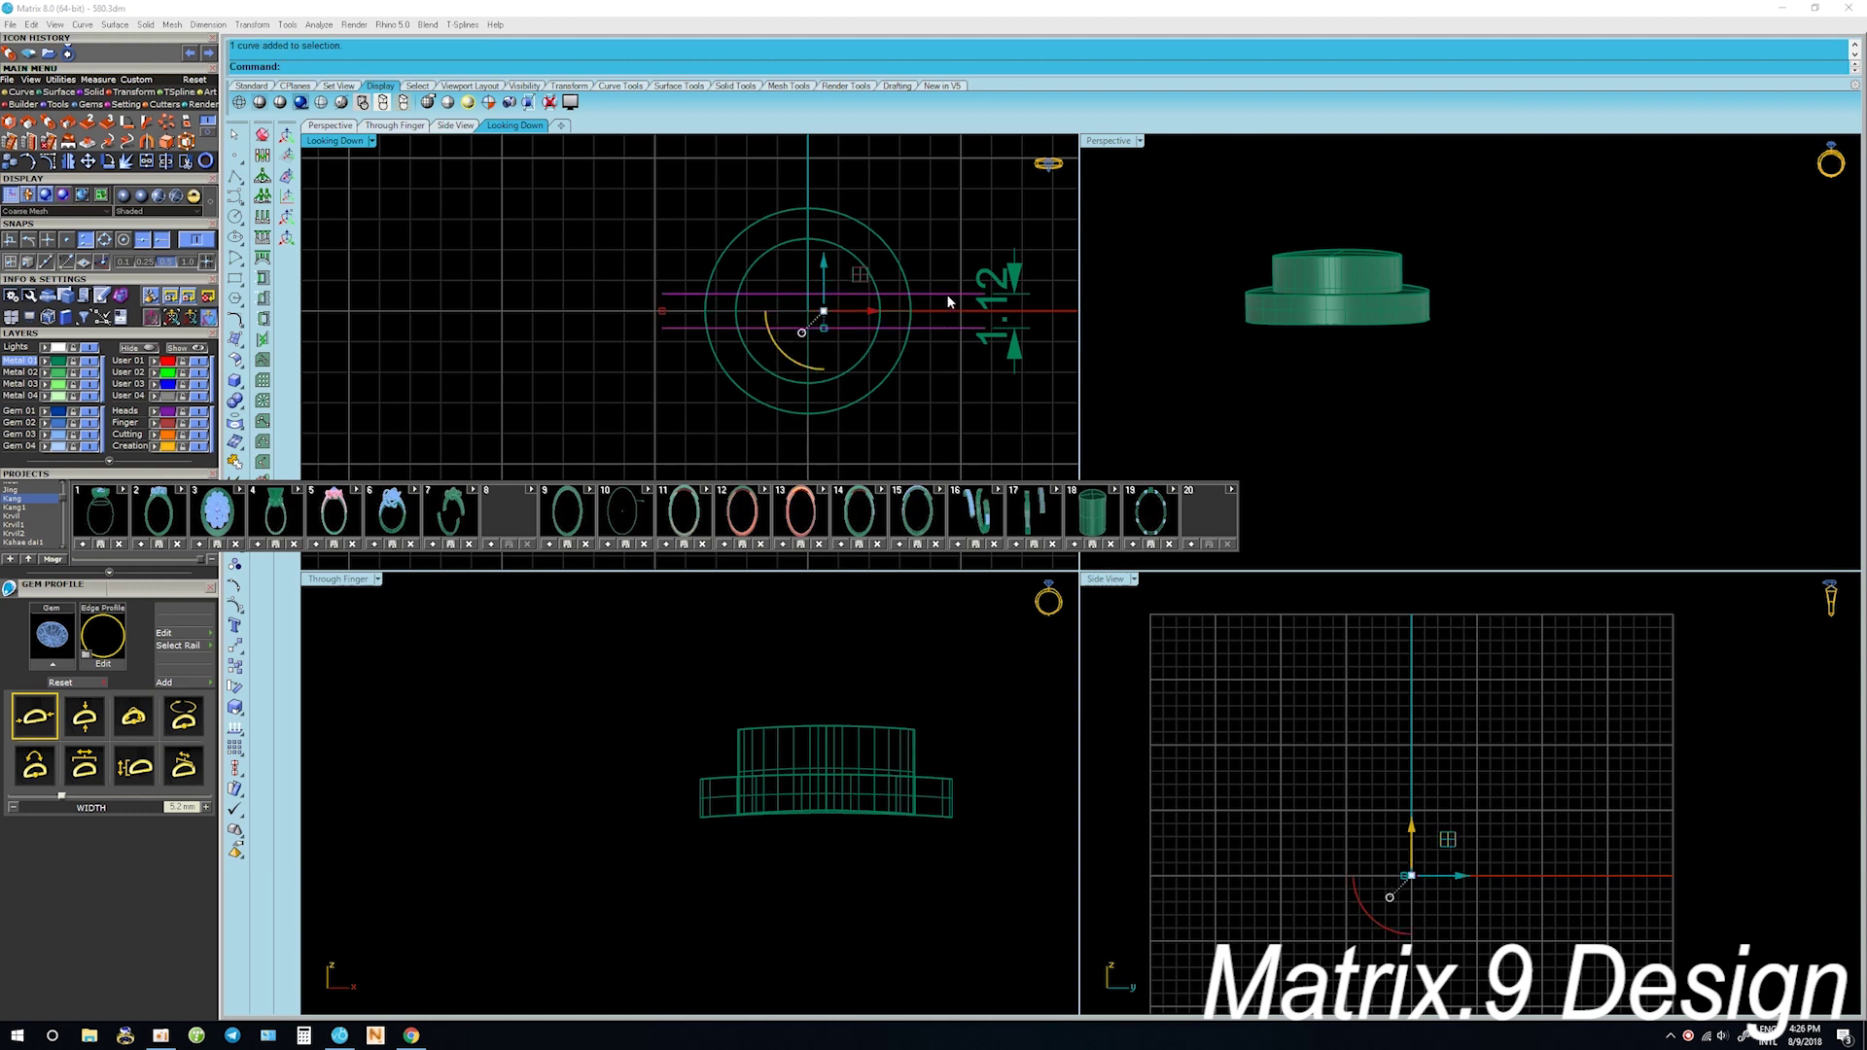
{"action": "scroll", "coordinate": [943, 376], "scroll_direction": "up", "scroll_amount": 1}
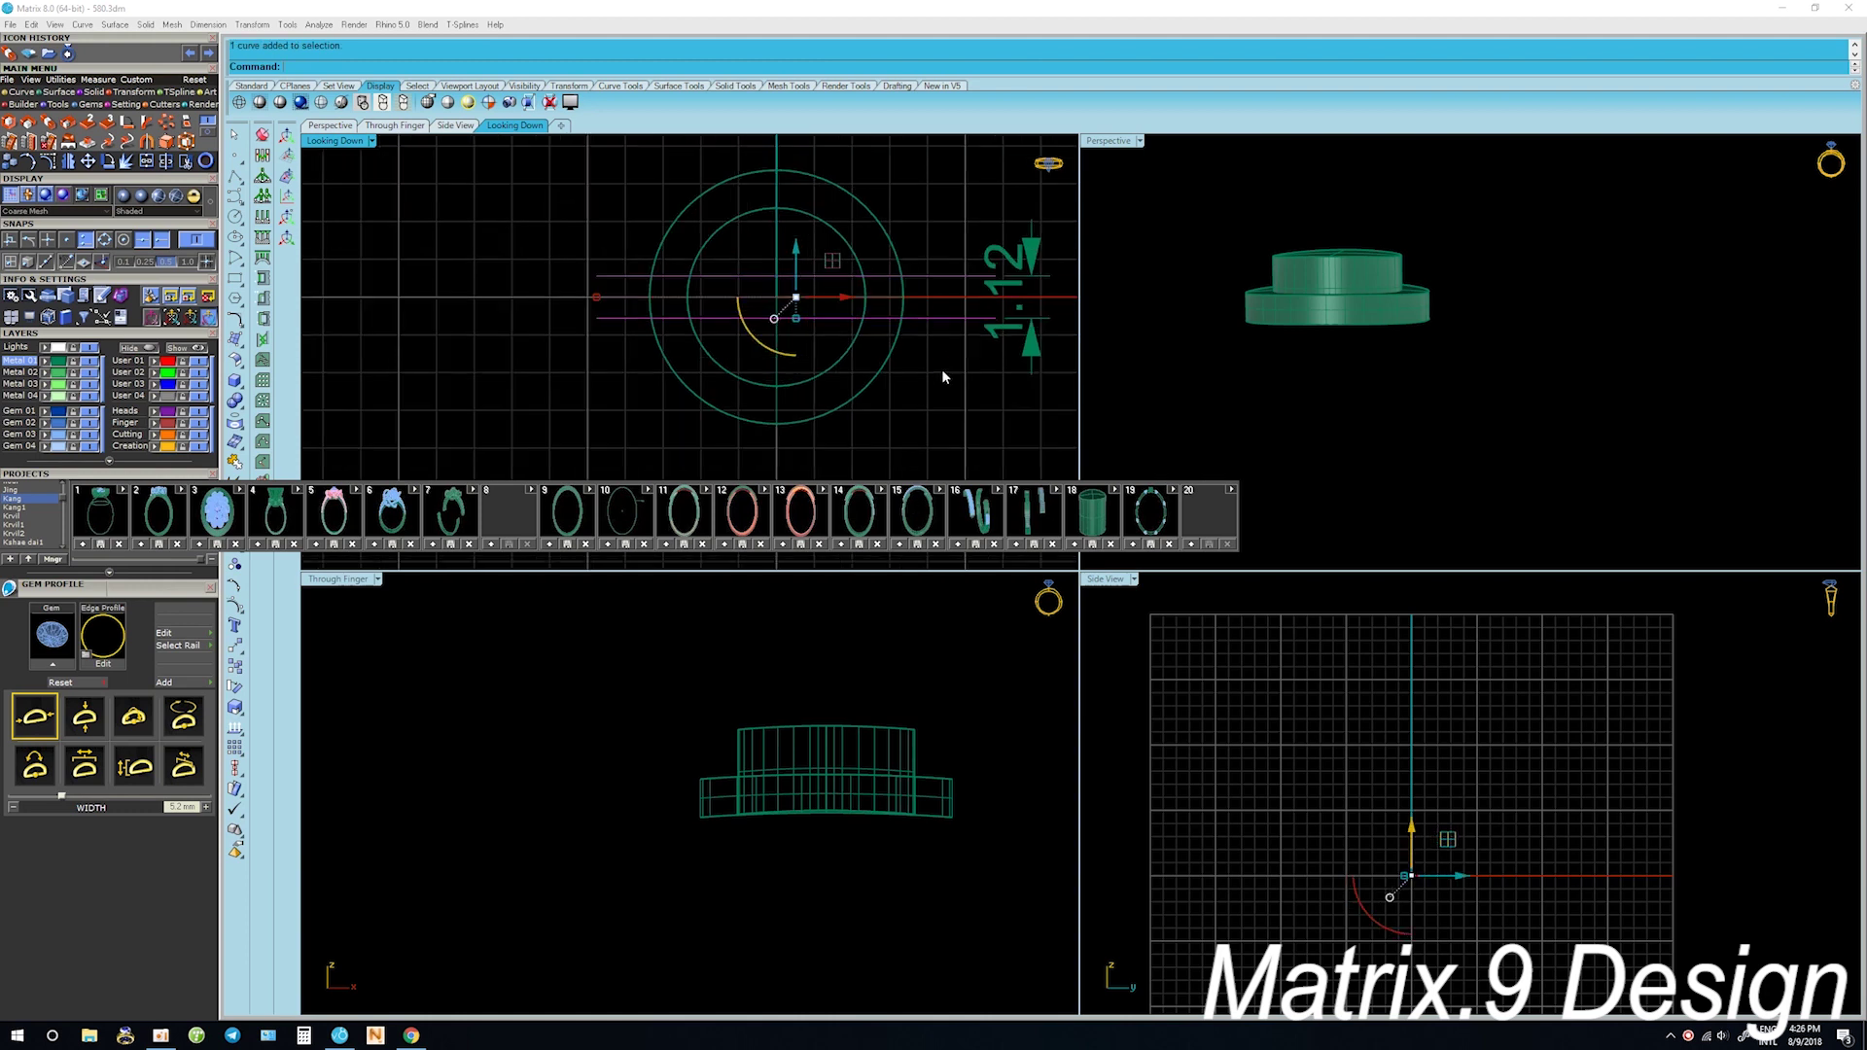
{"action": "right_click_drag", "start_coordinate": [959, 389], "coordinate": [957, 424]}
{"action": "scroll", "coordinate": [889, 754], "scroll_direction": "down", "scroll_amount": 2}
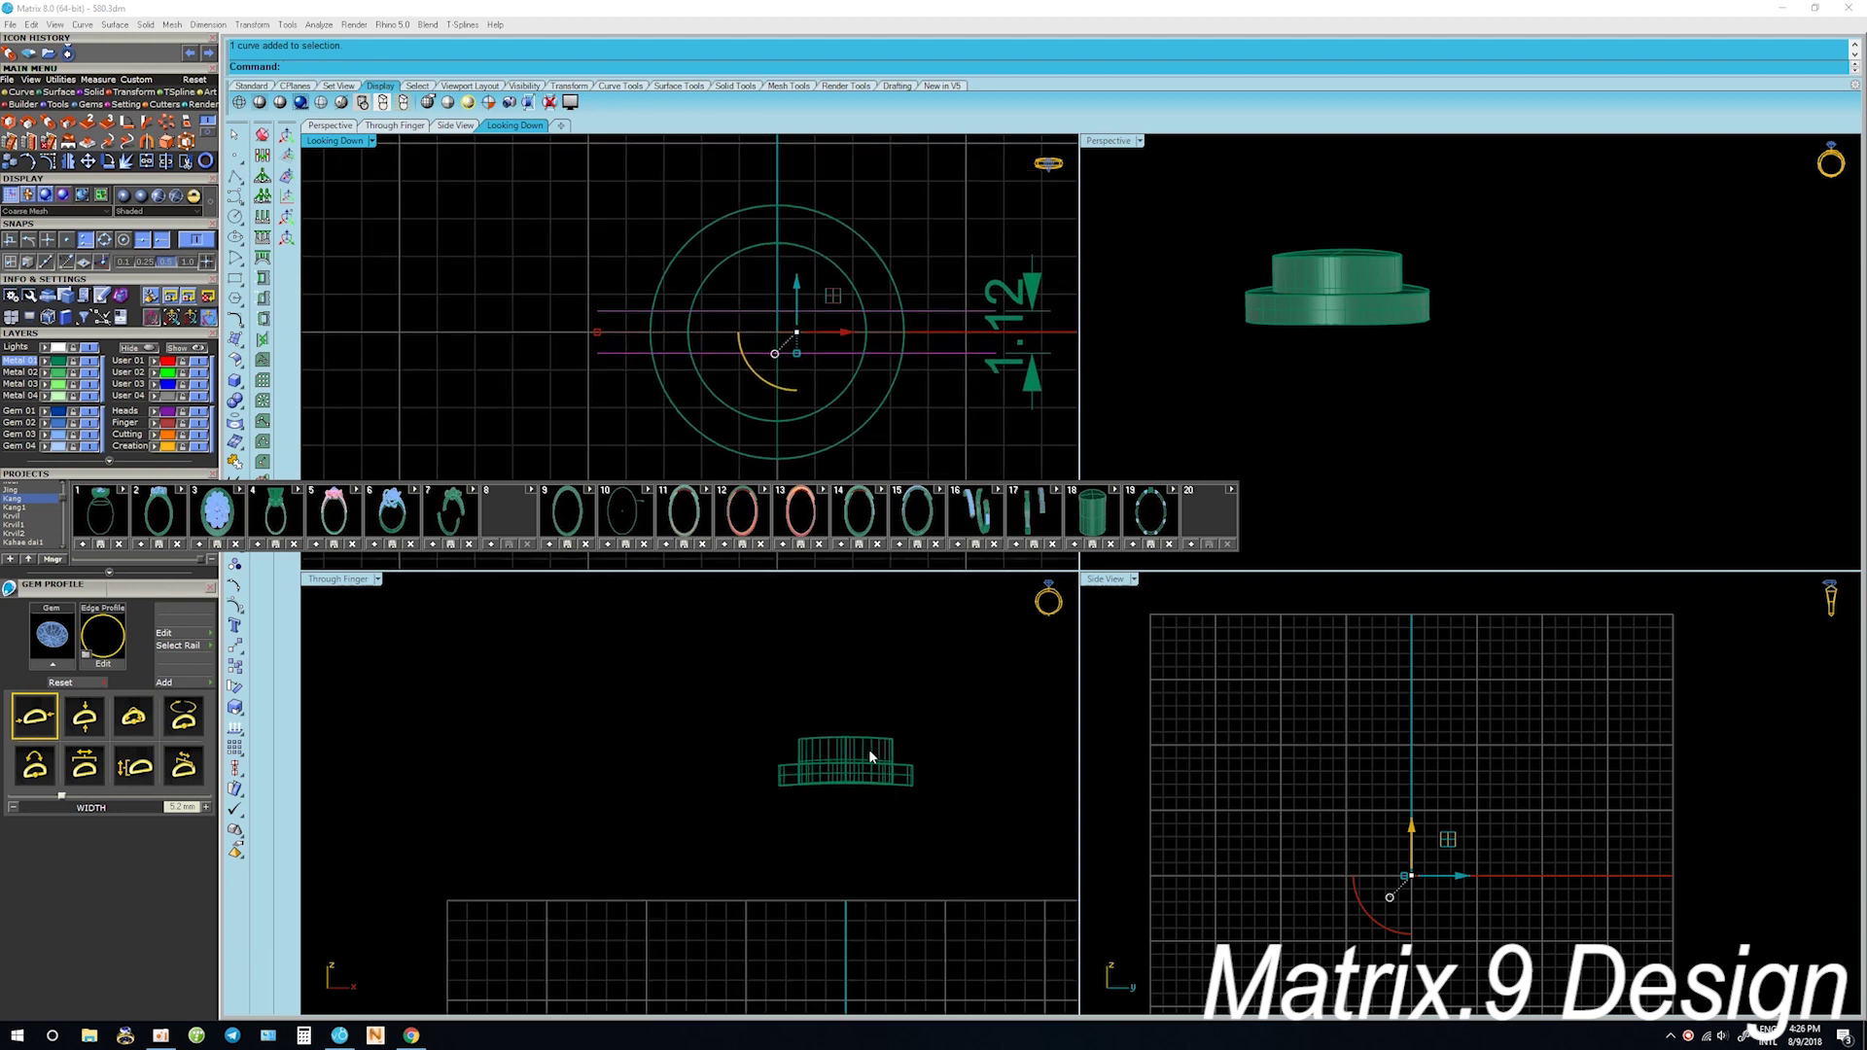
{"action": "scroll", "coordinate": [832, 912], "scroll_direction": "down", "scroll_amount": 1}
{"action": "left_click_drag", "start_coordinate": [853, 958], "coordinate": [853, 751]}
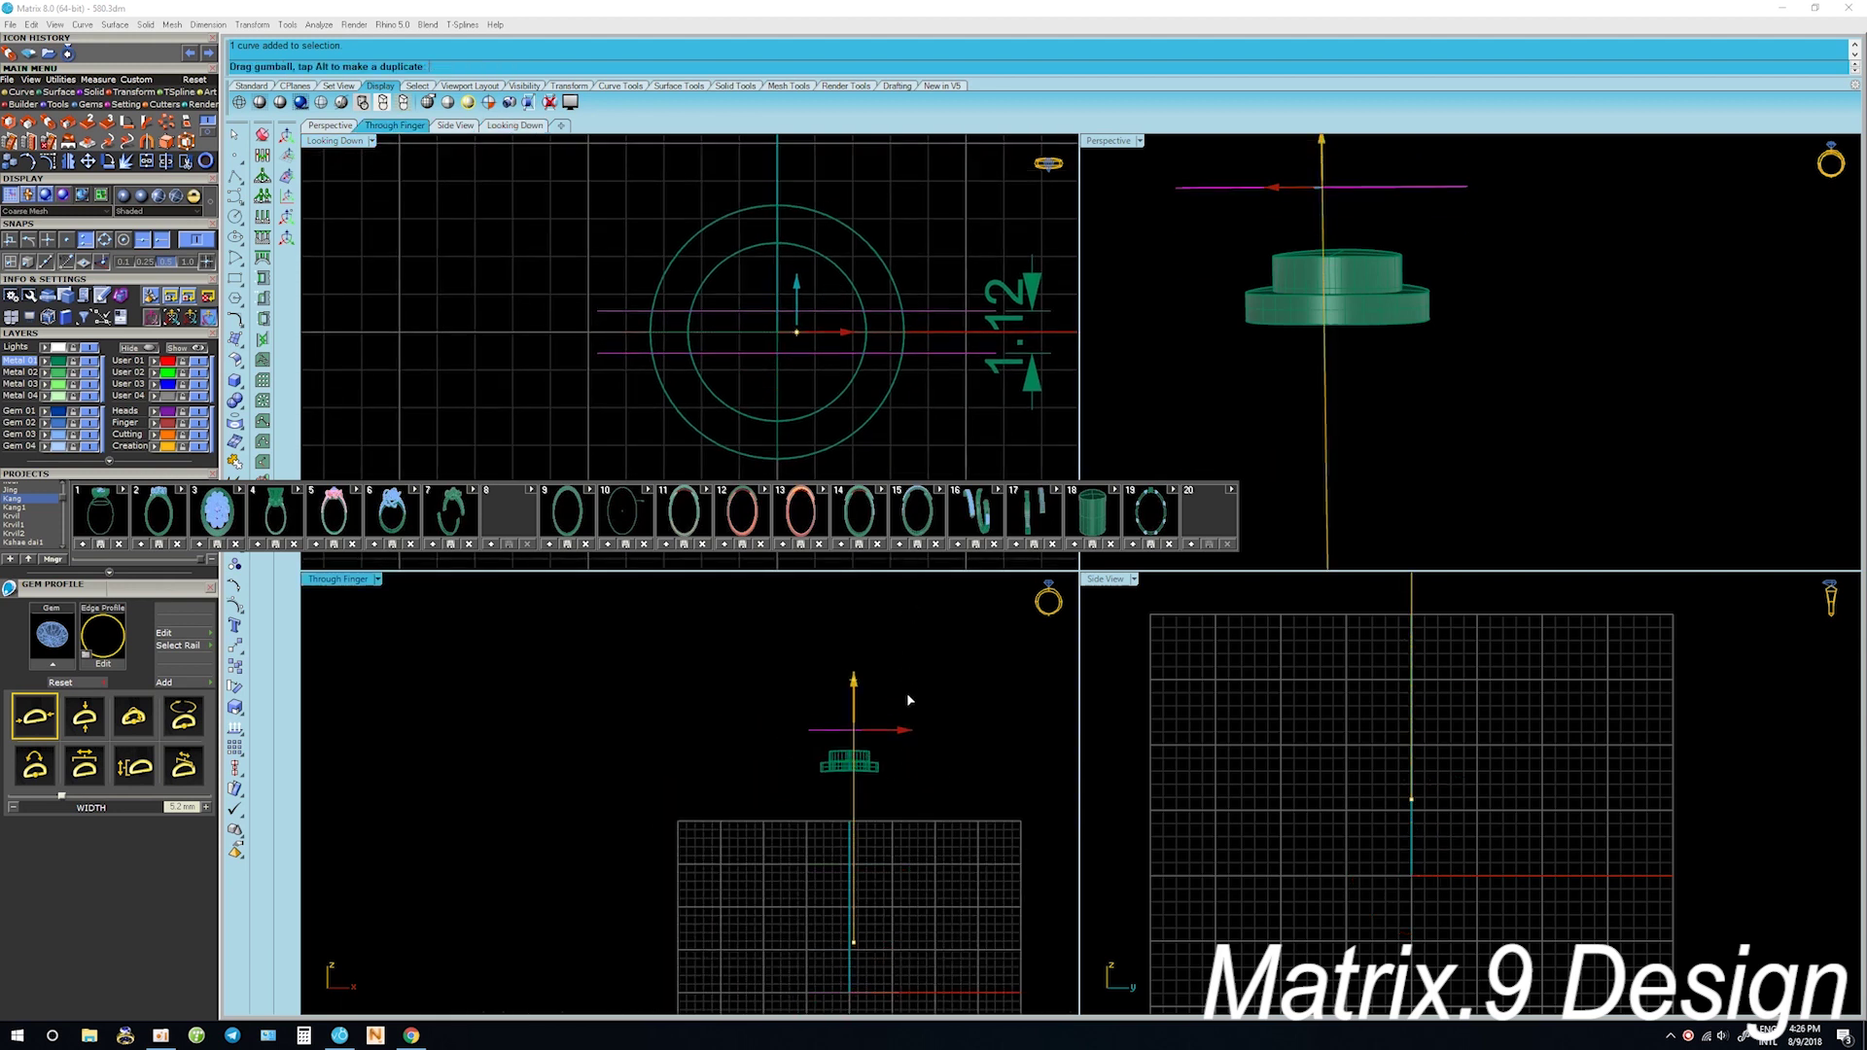
{"action": "scroll", "coordinate": [849, 754], "scroll_direction": "up", "scroll_amount": 2}
{"action": "scroll", "coordinate": [849, 754], "scroll_direction": "up", "scroll_amount": 1}
{"action": "left_click_drag", "start_coordinate": [874, 694], "coordinate": [879, 711]}
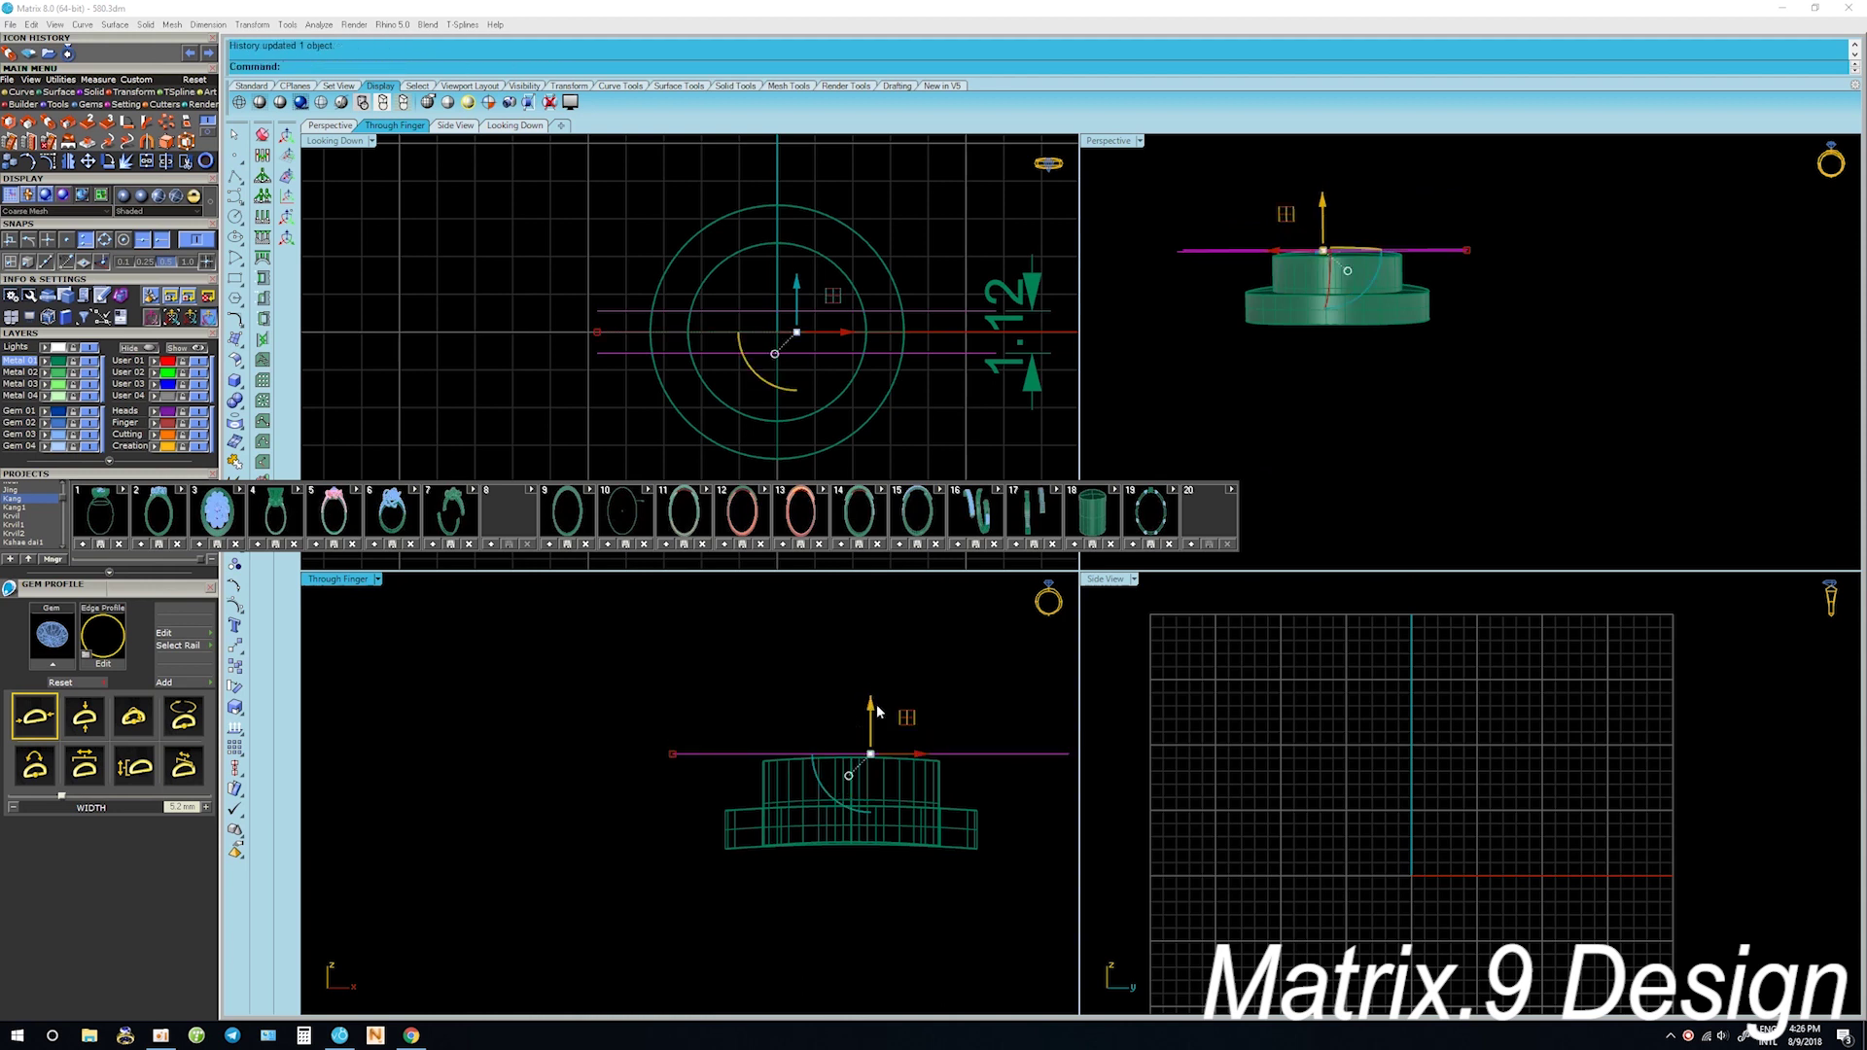
{"action": "scroll", "coordinate": [878, 711], "scroll_direction": "down", "scroll_amount": 5}
{"action": "scroll", "coordinate": [877, 715], "scroll_direction": "up", "scroll_amount": 3}
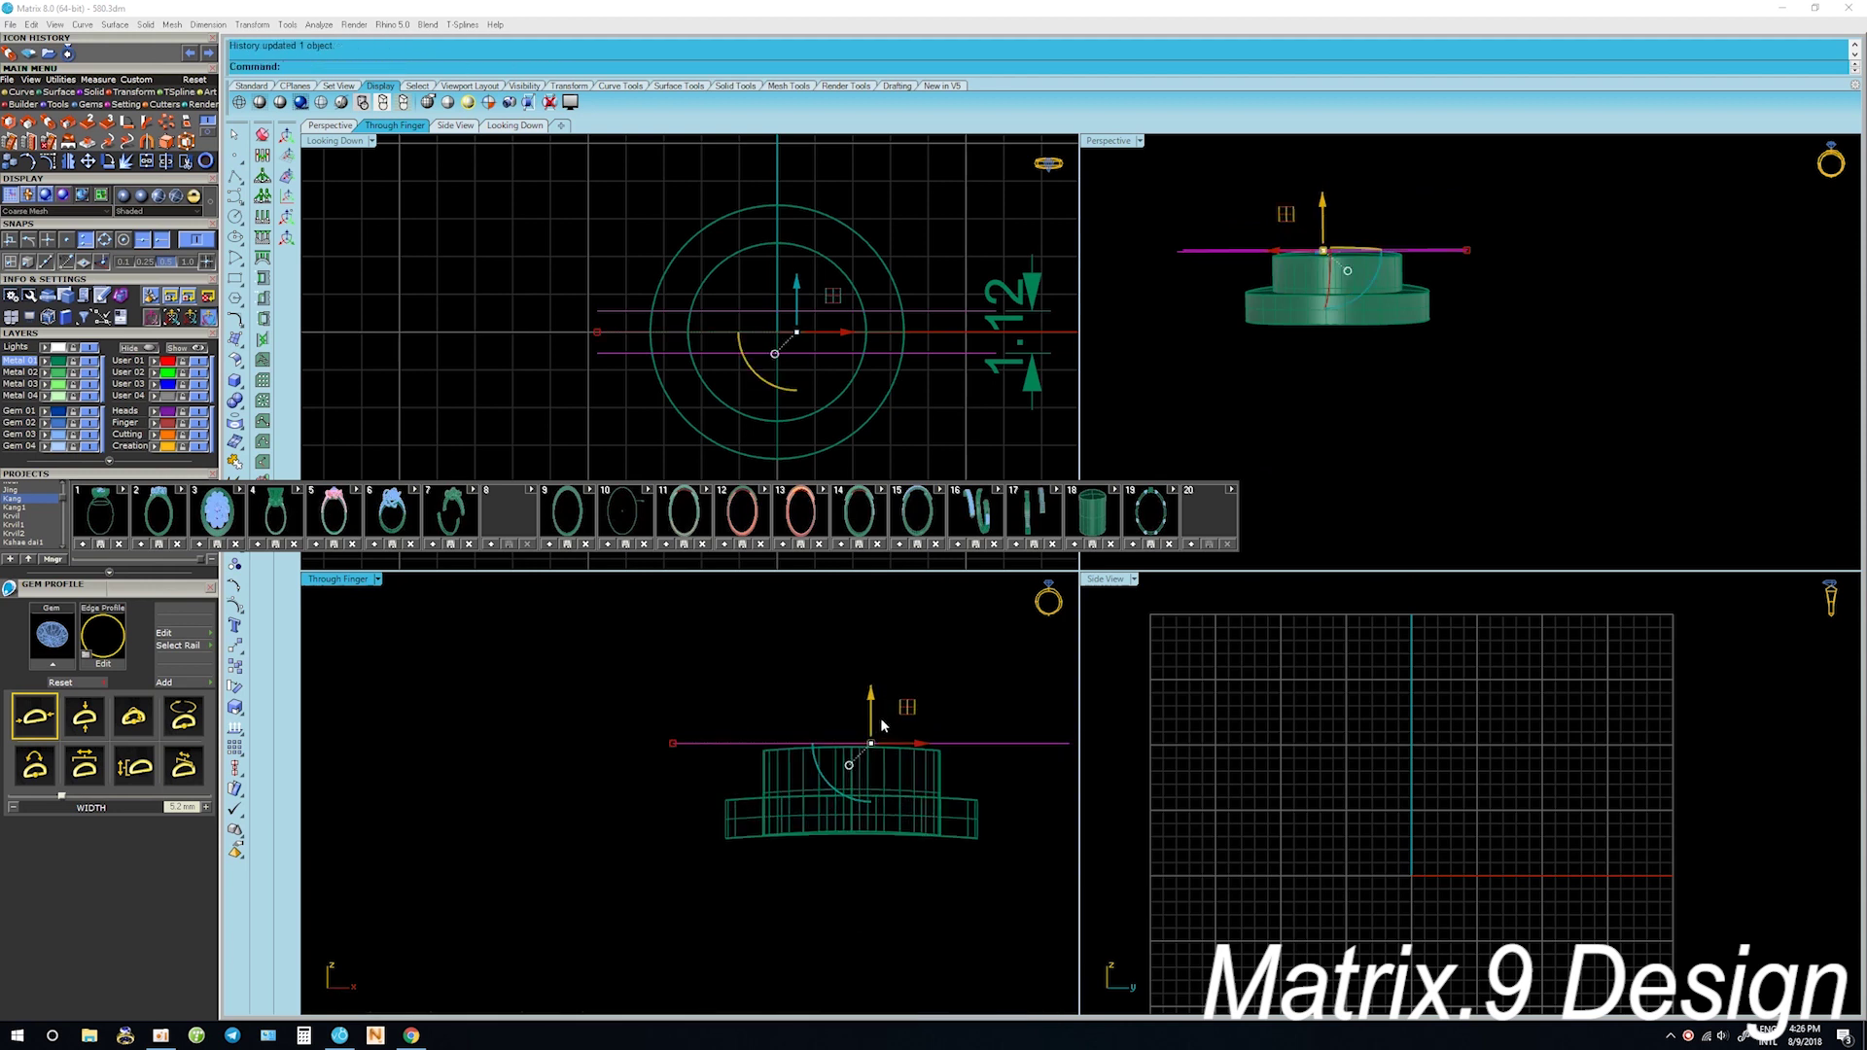
{"action": "right_click_drag", "start_coordinate": [887, 725], "coordinate": [808, 708]}
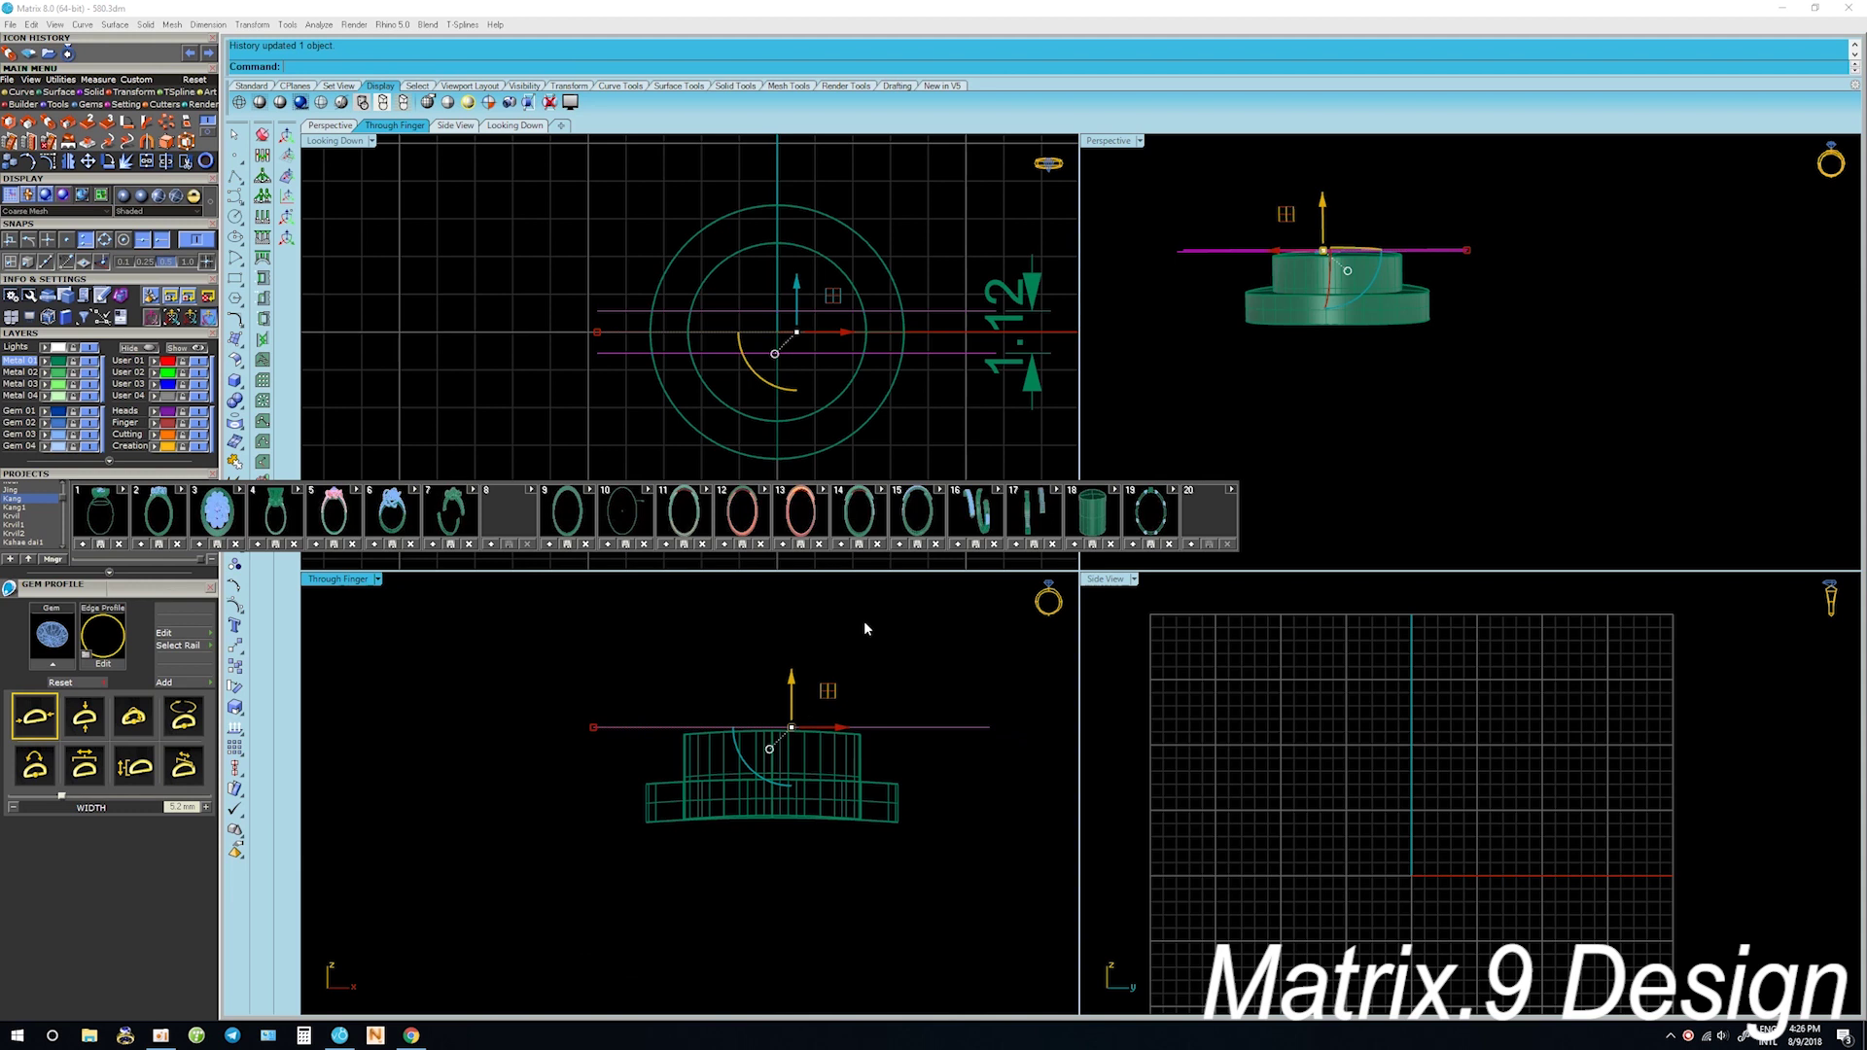
Create a flat surface between the two lines and delete the 1.12 dimension
{"action": "left_click", "coordinate": [909, 423]}
{"action": "right_click", "coordinate": [991, 338]}
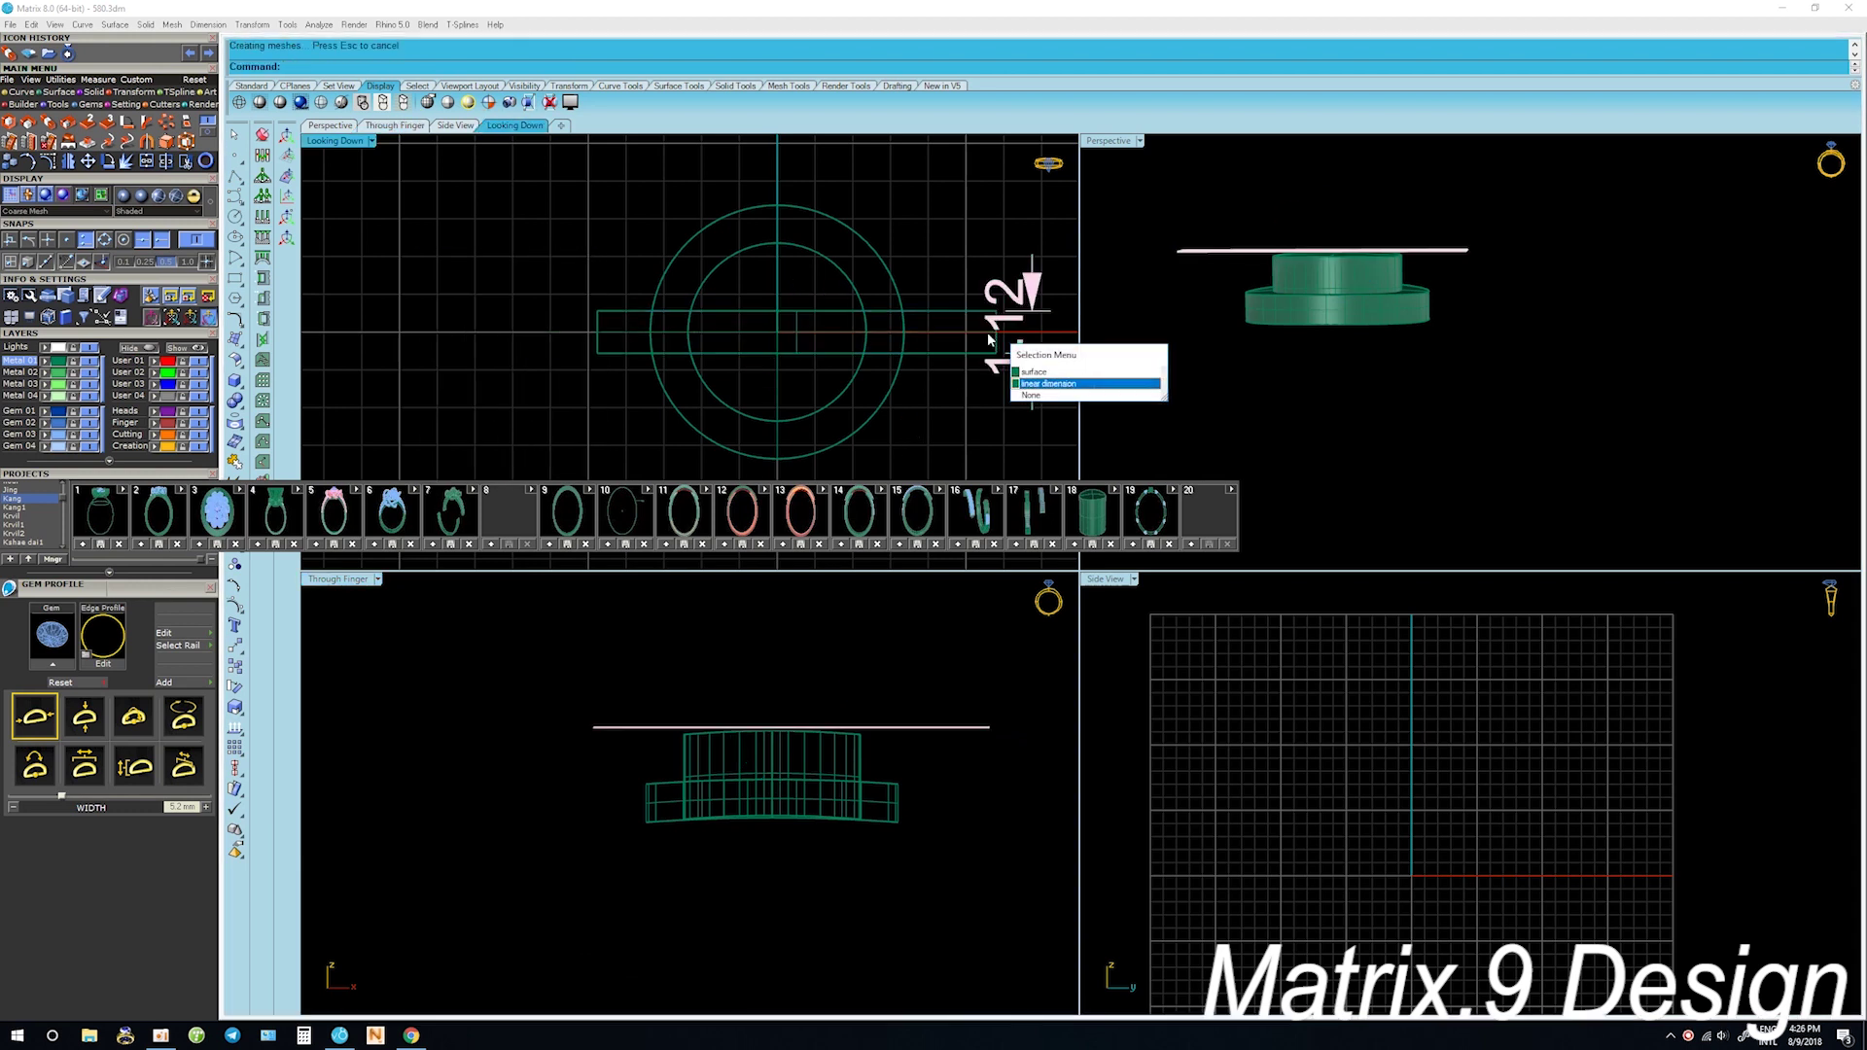
{"action": "left_click", "coordinate": [965, 758]}
{"action": "left_click", "coordinate": [1031, 384]}
{"action": "key", "text": "Delete"}
{"action": "left_click", "coordinate": [972, 354]}
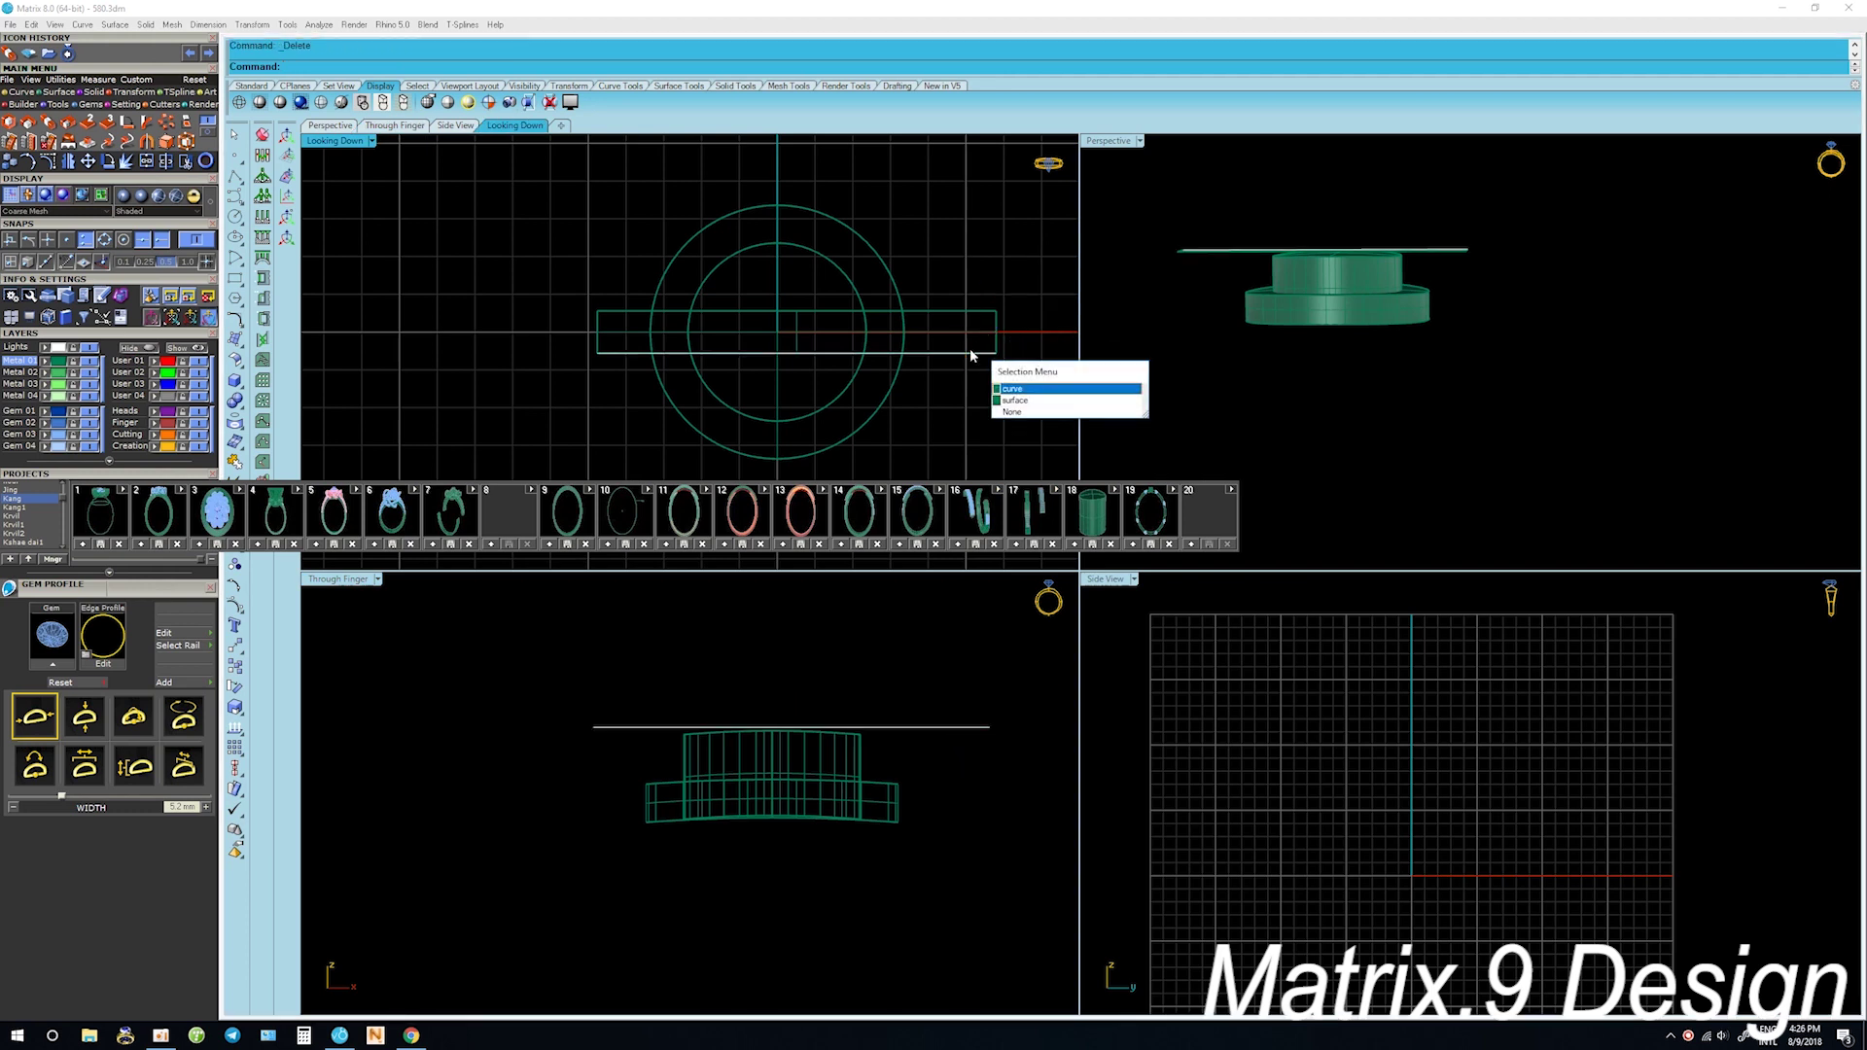
{"action": "key", "text": "Escape"}
{"action": "left_click", "coordinate": [984, 312]}
{"action": "key", "text": "Escape"}
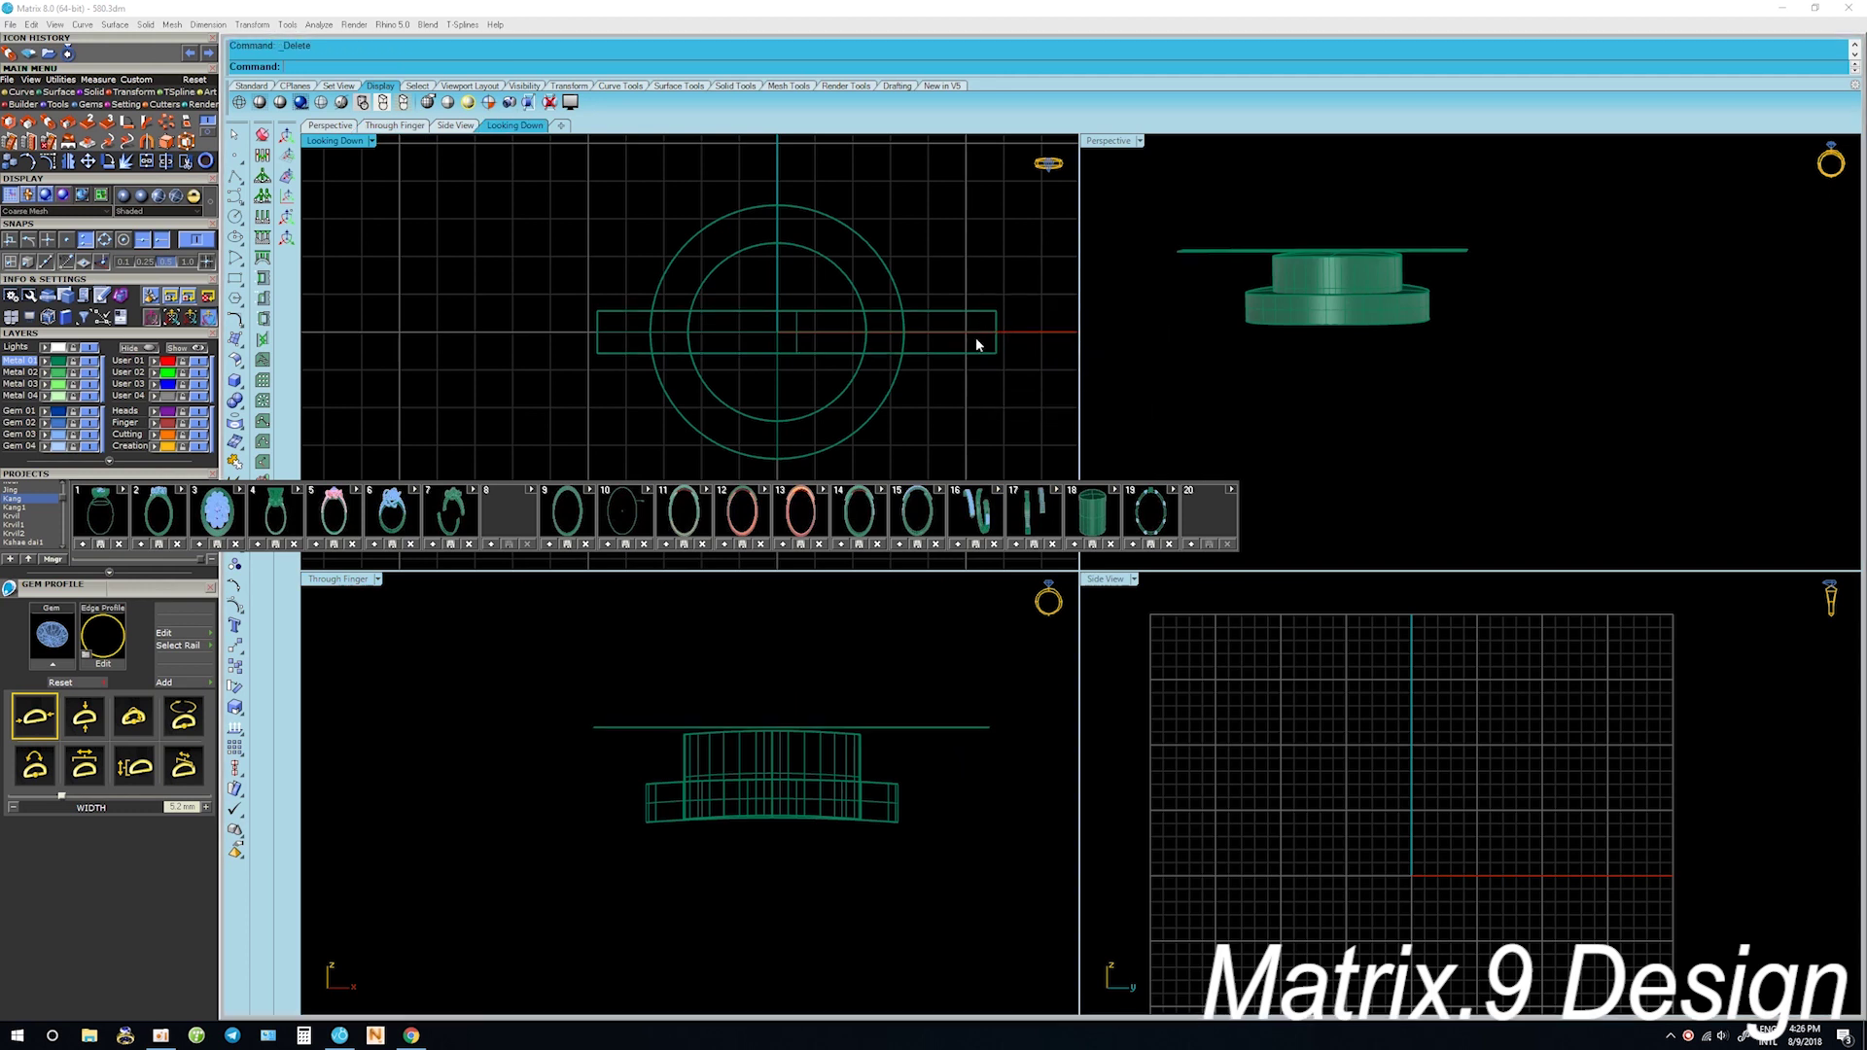
Offset the rectangular surface with OffsetSrf into a solid plate across the head top
{"action": "left_click", "coordinate": [1000, 351]}
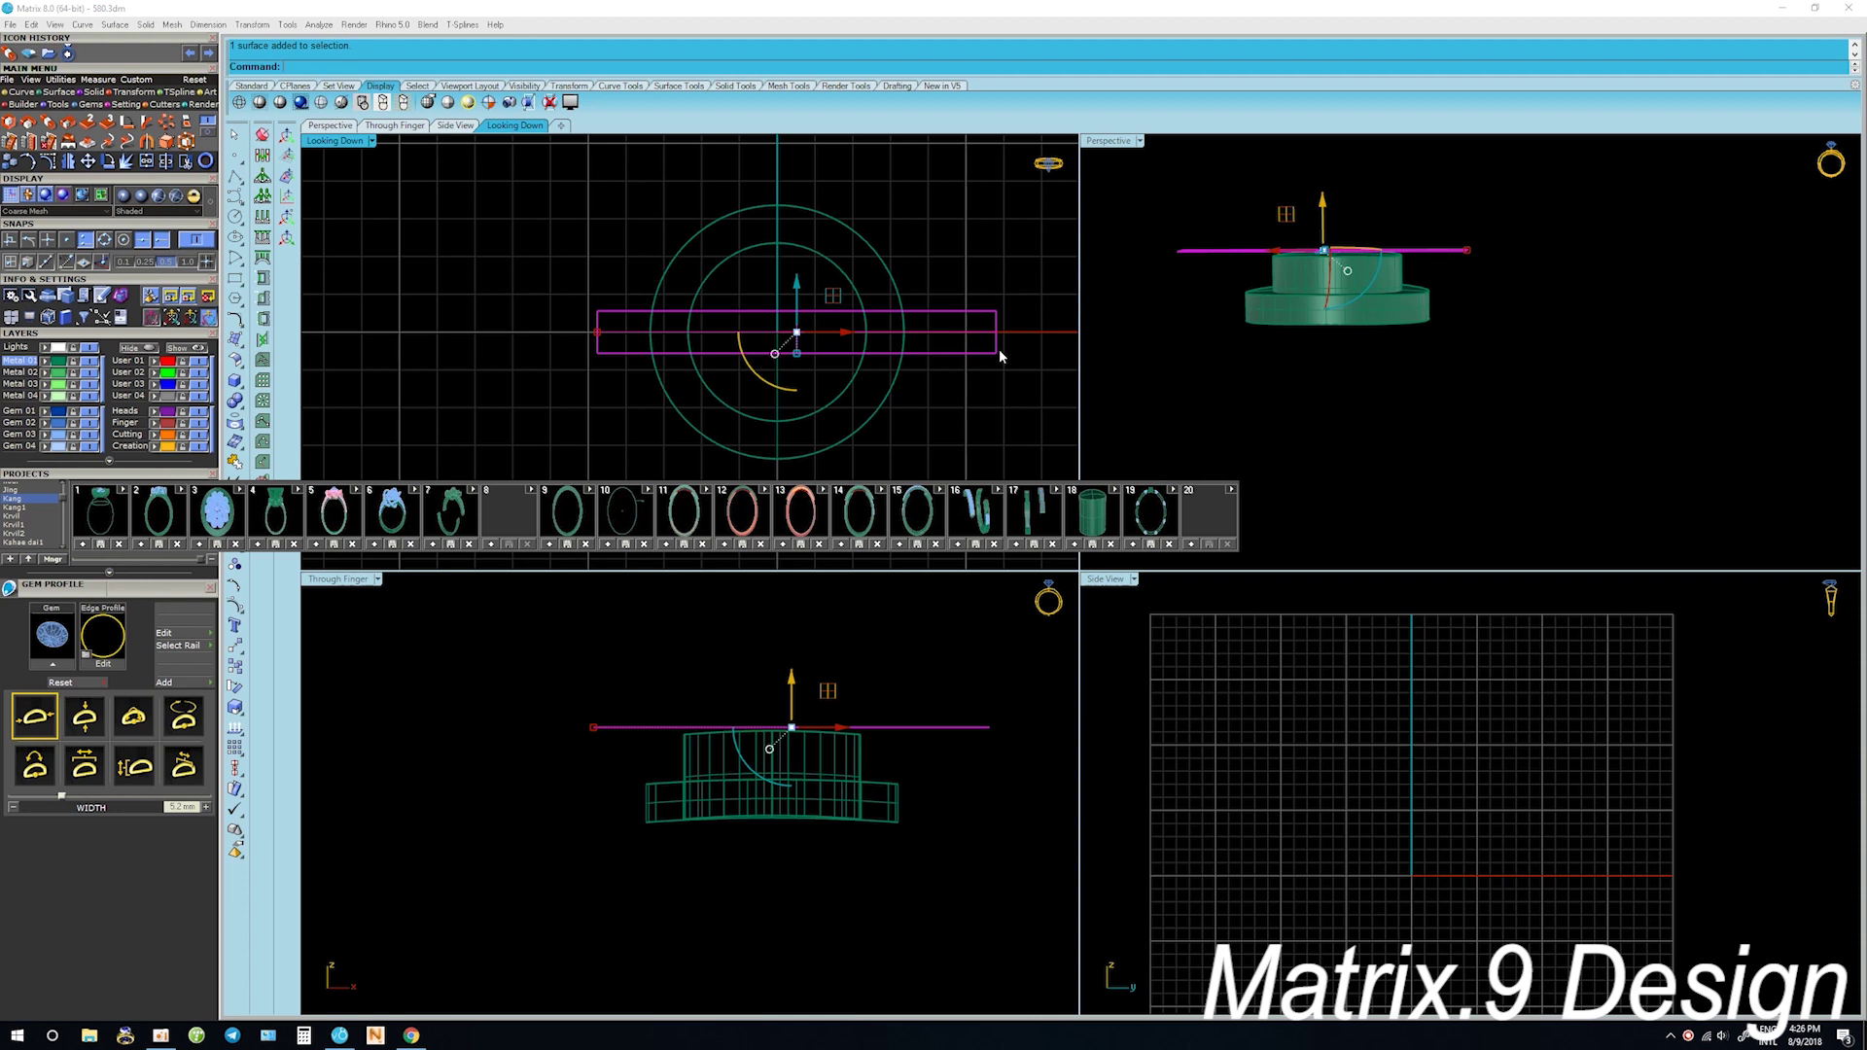
{"action": "type", "text": "O3"}
{"action": "key", "text": "Return"}
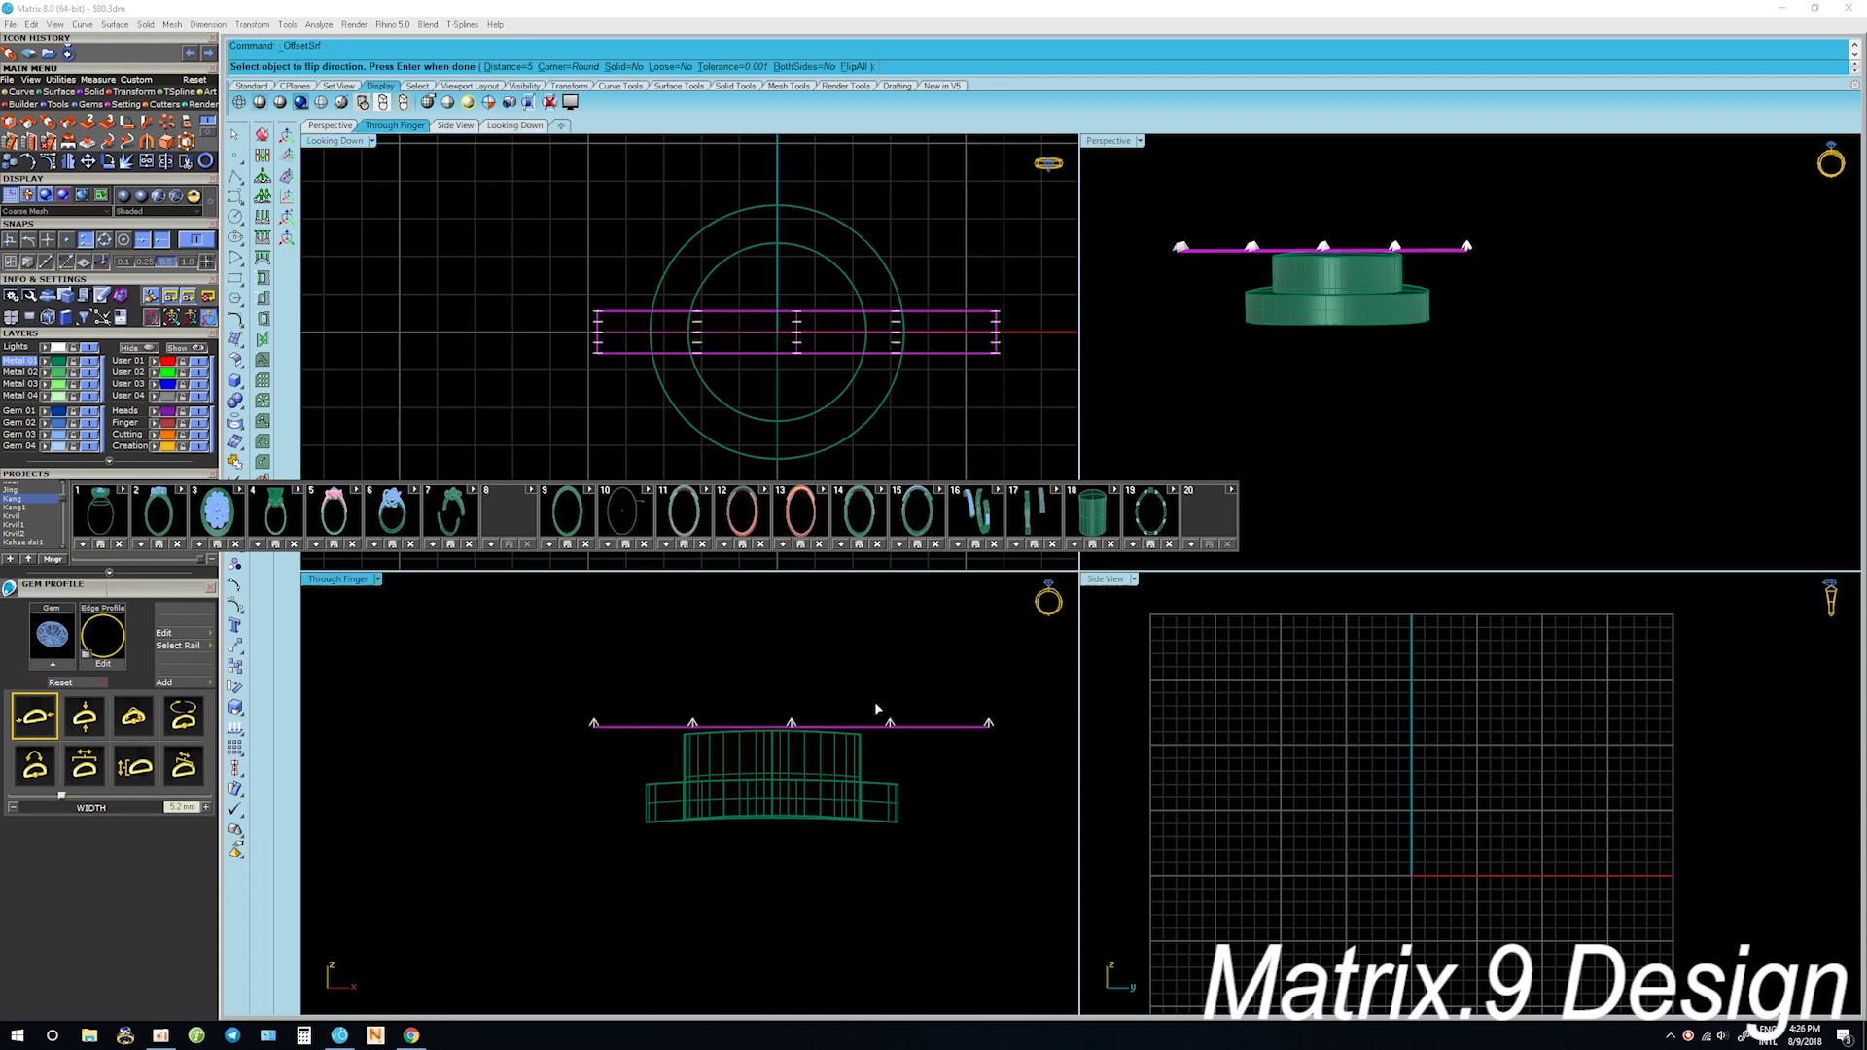
{"action": "key", "text": "ctrl+z"}
{"action": "key", "text": "Return"}
{"action": "key", "text": "Return"}
{"action": "left_click", "coordinate": [908, 754]}
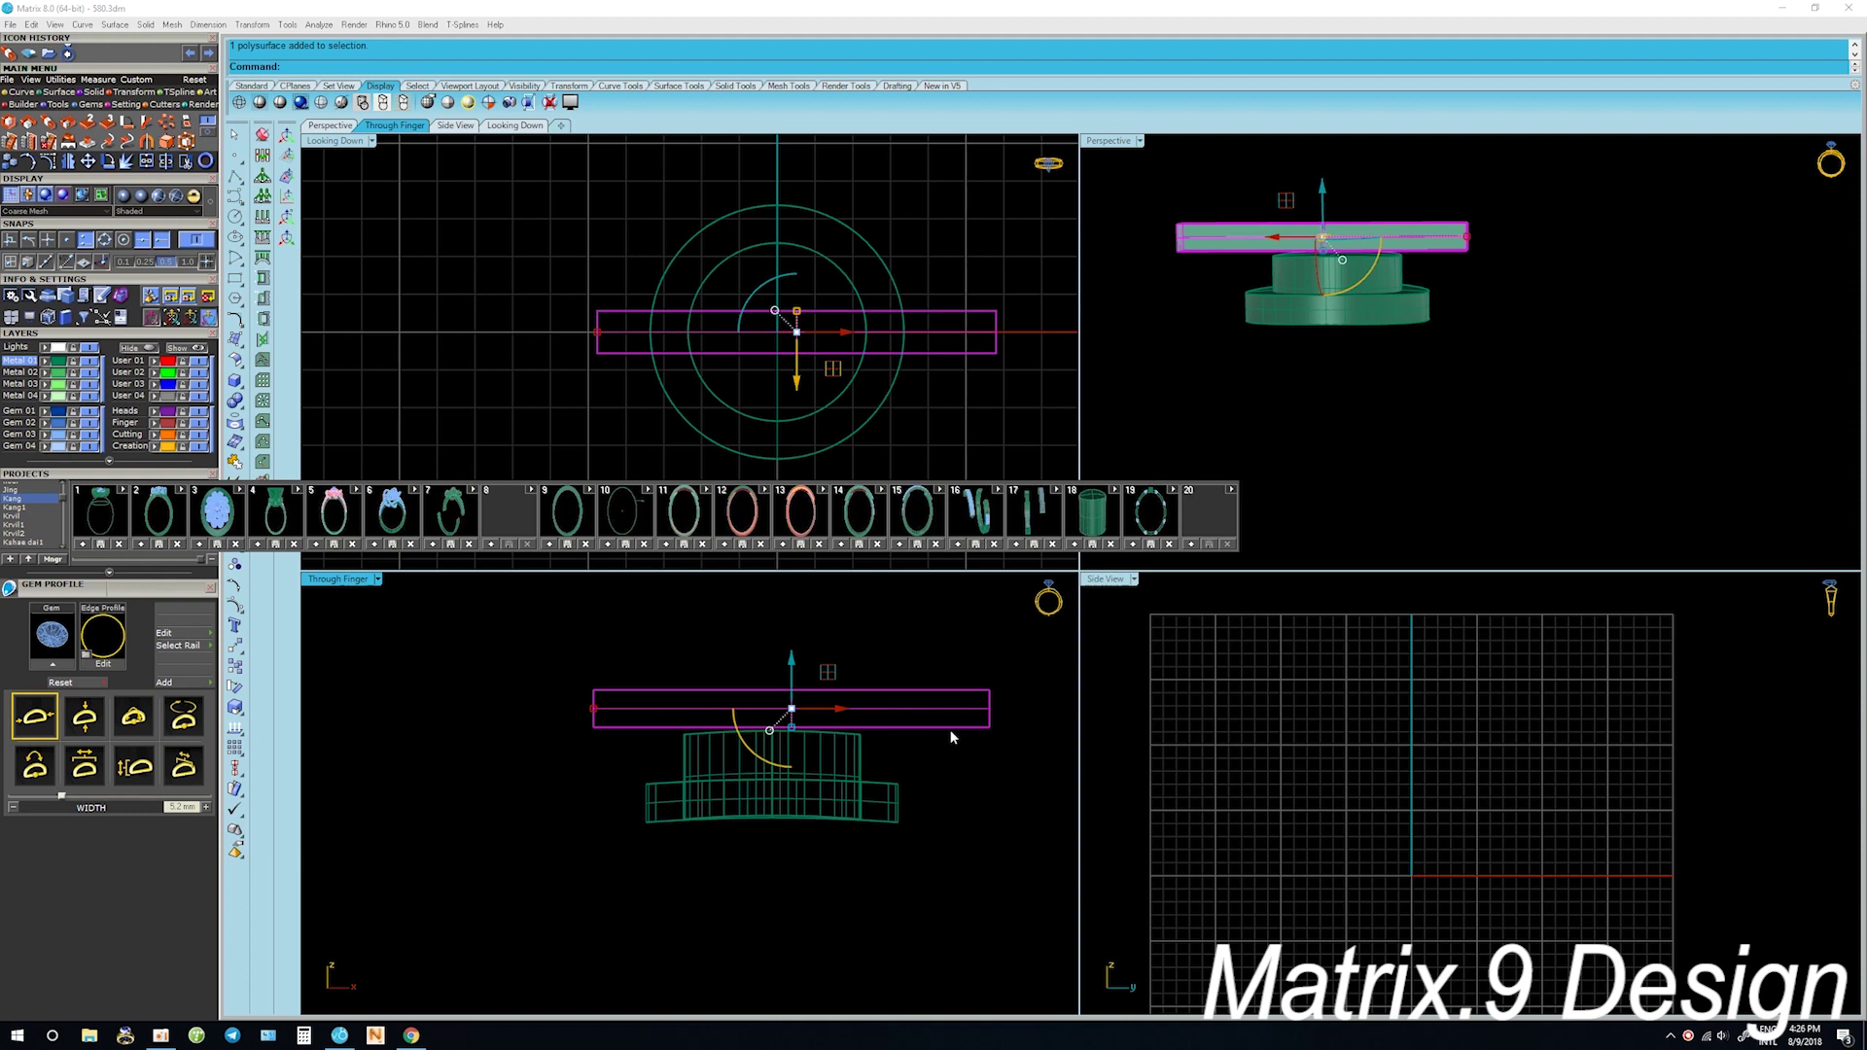
Center the crossbar plate, lift it onto the ring, and shorten its length evenly
{"action": "key", "text": "c"}
{"action": "scroll", "coordinate": [780, 905], "scroll_direction": "down", "scroll_amount": 5}
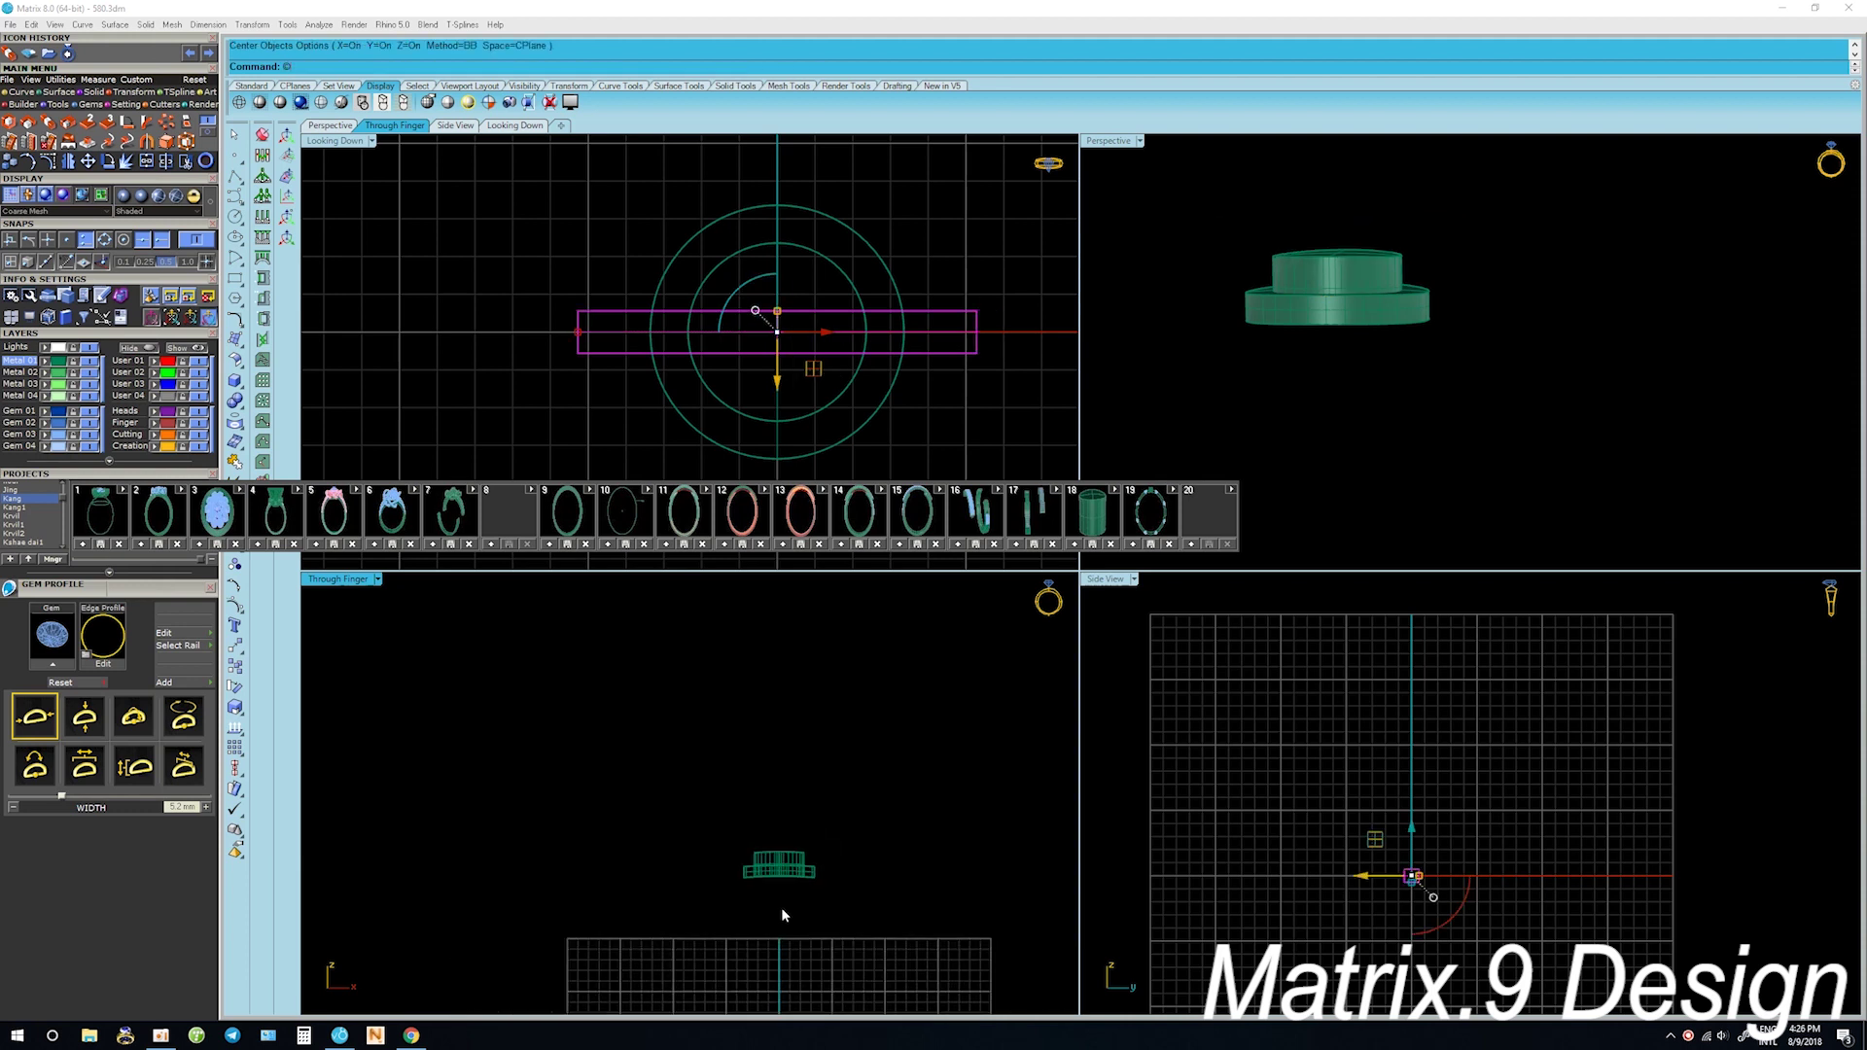
{"action": "left_click_drag", "start_coordinate": [780, 994], "coordinate": [780, 899]}
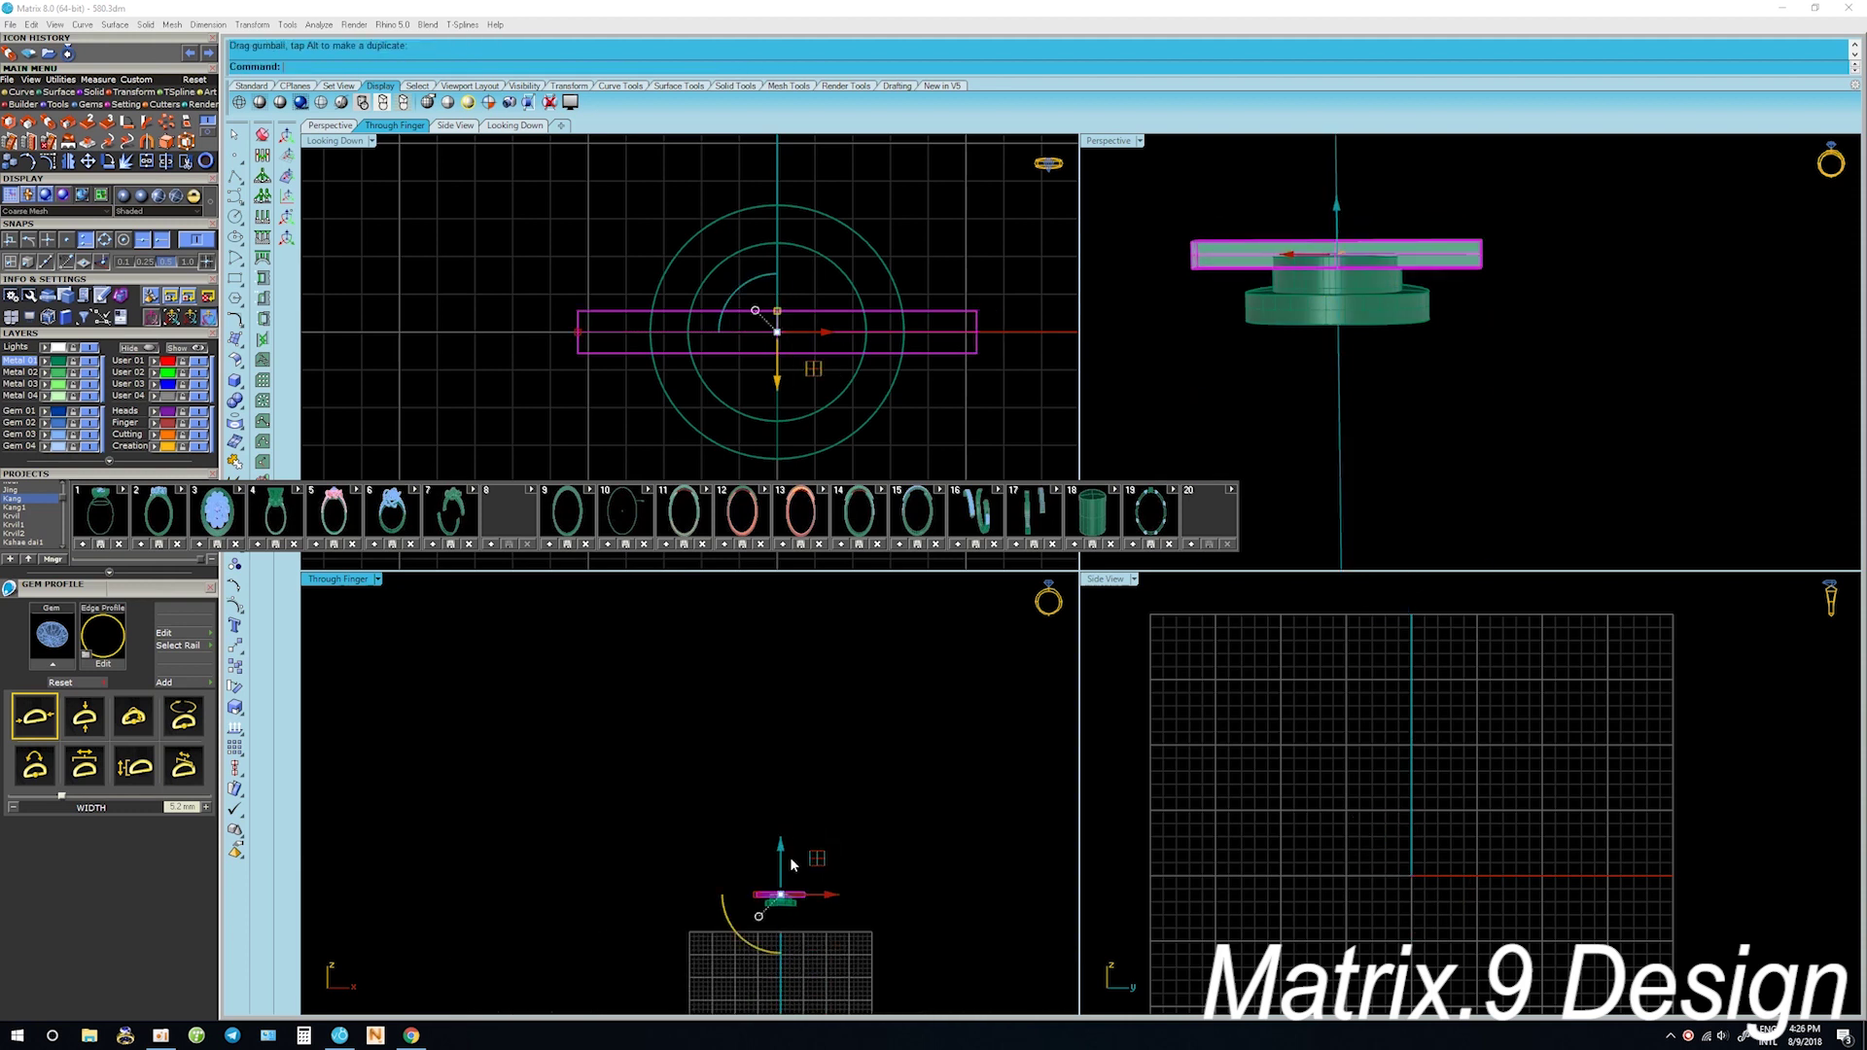
{"action": "scroll", "coordinate": [772, 901], "scroll_direction": "up", "scroll_amount": 3}
{"action": "scroll", "coordinate": [772, 901], "scroll_direction": "up", "scroll_amount": 2}
{"action": "right_click_drag", "start_coordinate": [797, 883], "coordinate": [766, 713]}
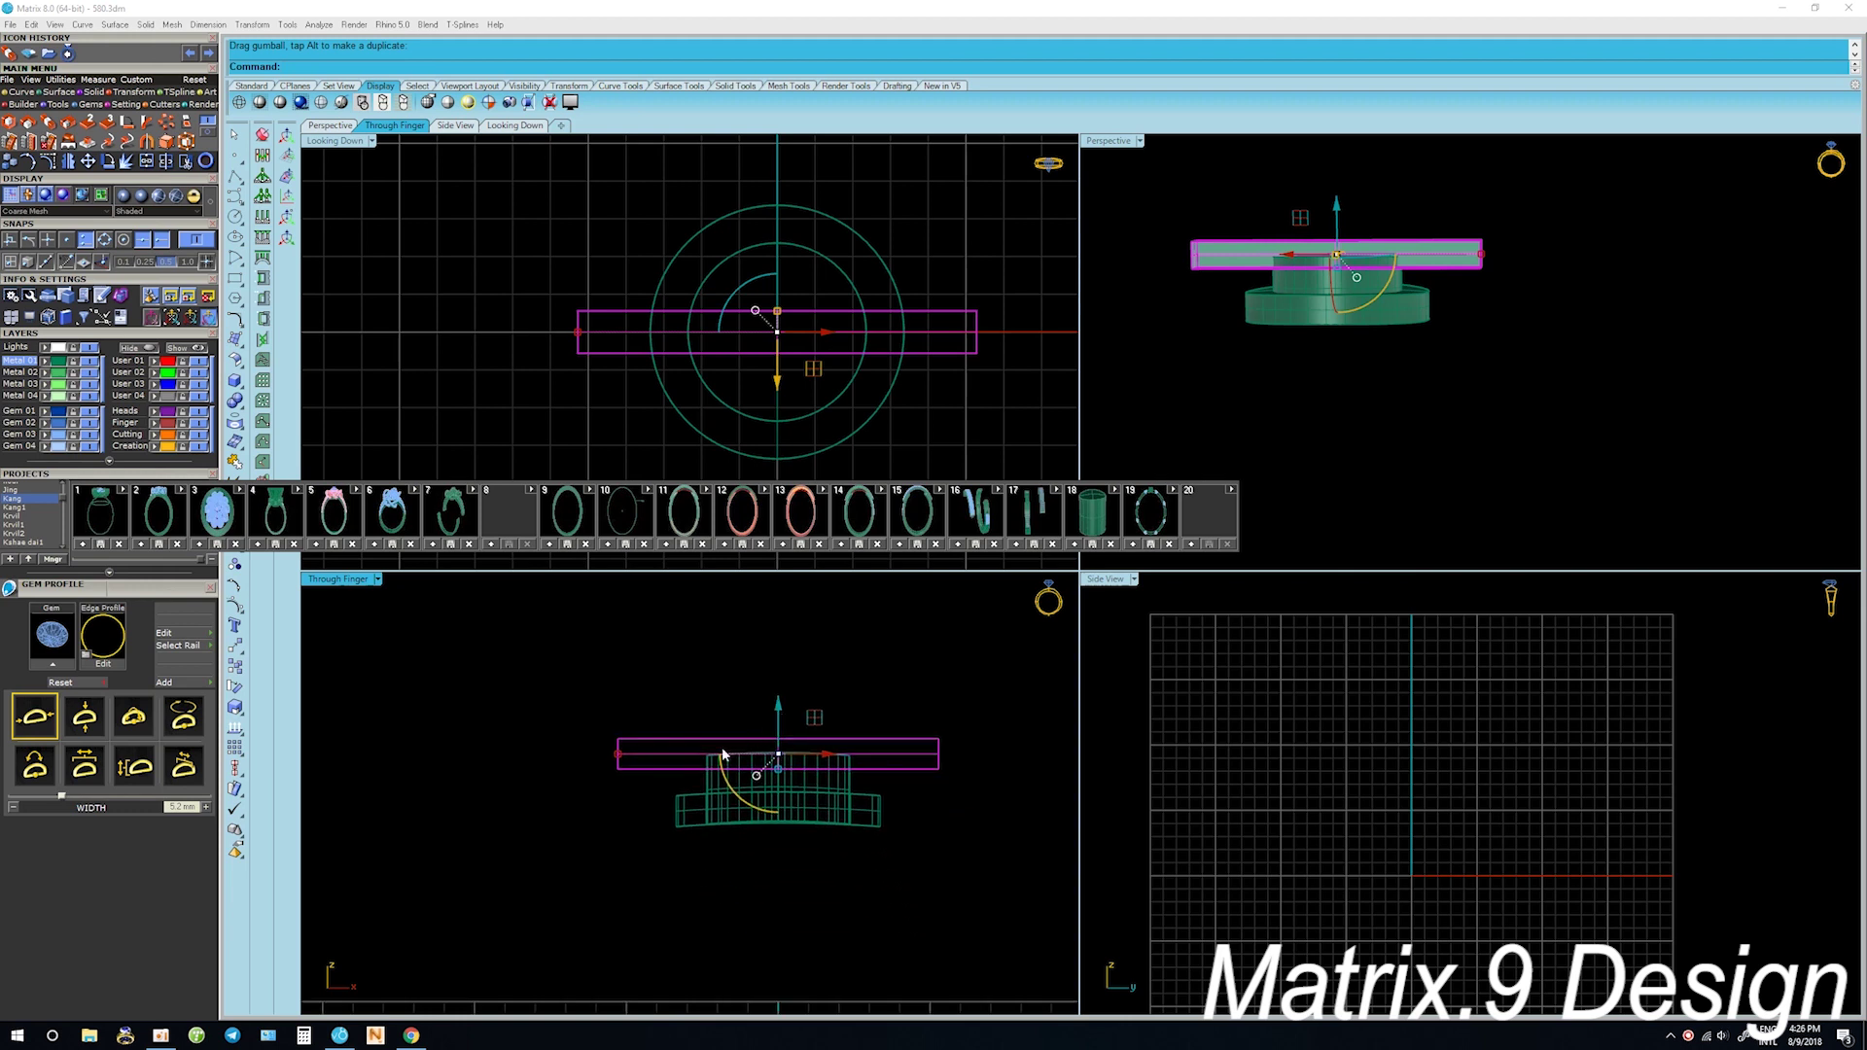
{"action": "left_click_drag", "start_coordinate": [619, 761], "coordinate": [671, 763]}
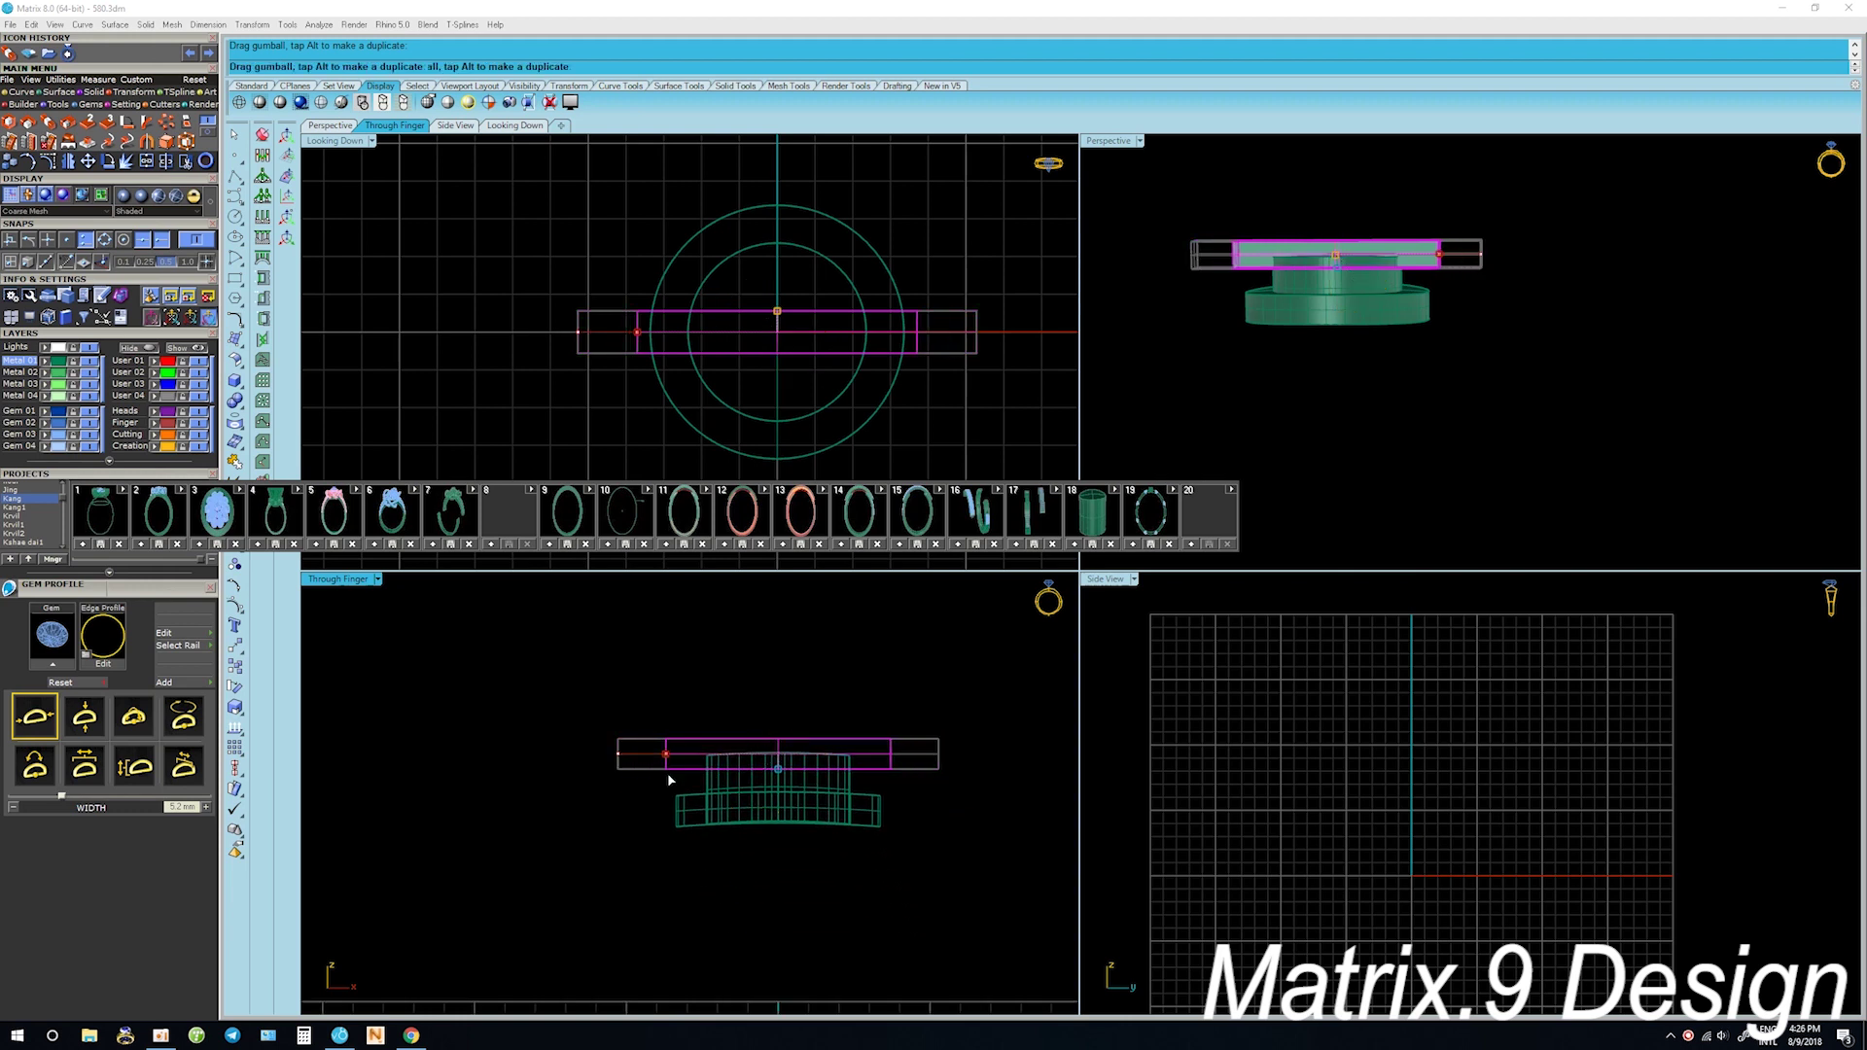
{"action": "left_click", "coordinate": [724, 905]}
Select all three ring pieces and save them to project slot 20 as Kang_20
{"action": "mouse_move", "coordinate": [1313, 334]}
{"action": "right_mouse_down"}
{"action": "mouse_move", "coordinate": [1315, 484]}
{"action": "mouse_move", "coordinate": [1391, 337]}
{"action": "mouse_move", "coordinate": [1359, 471]}
{"action": "mouse_move", "coordinate": [1369, 358]}
{"action": "right_mouse_up"}
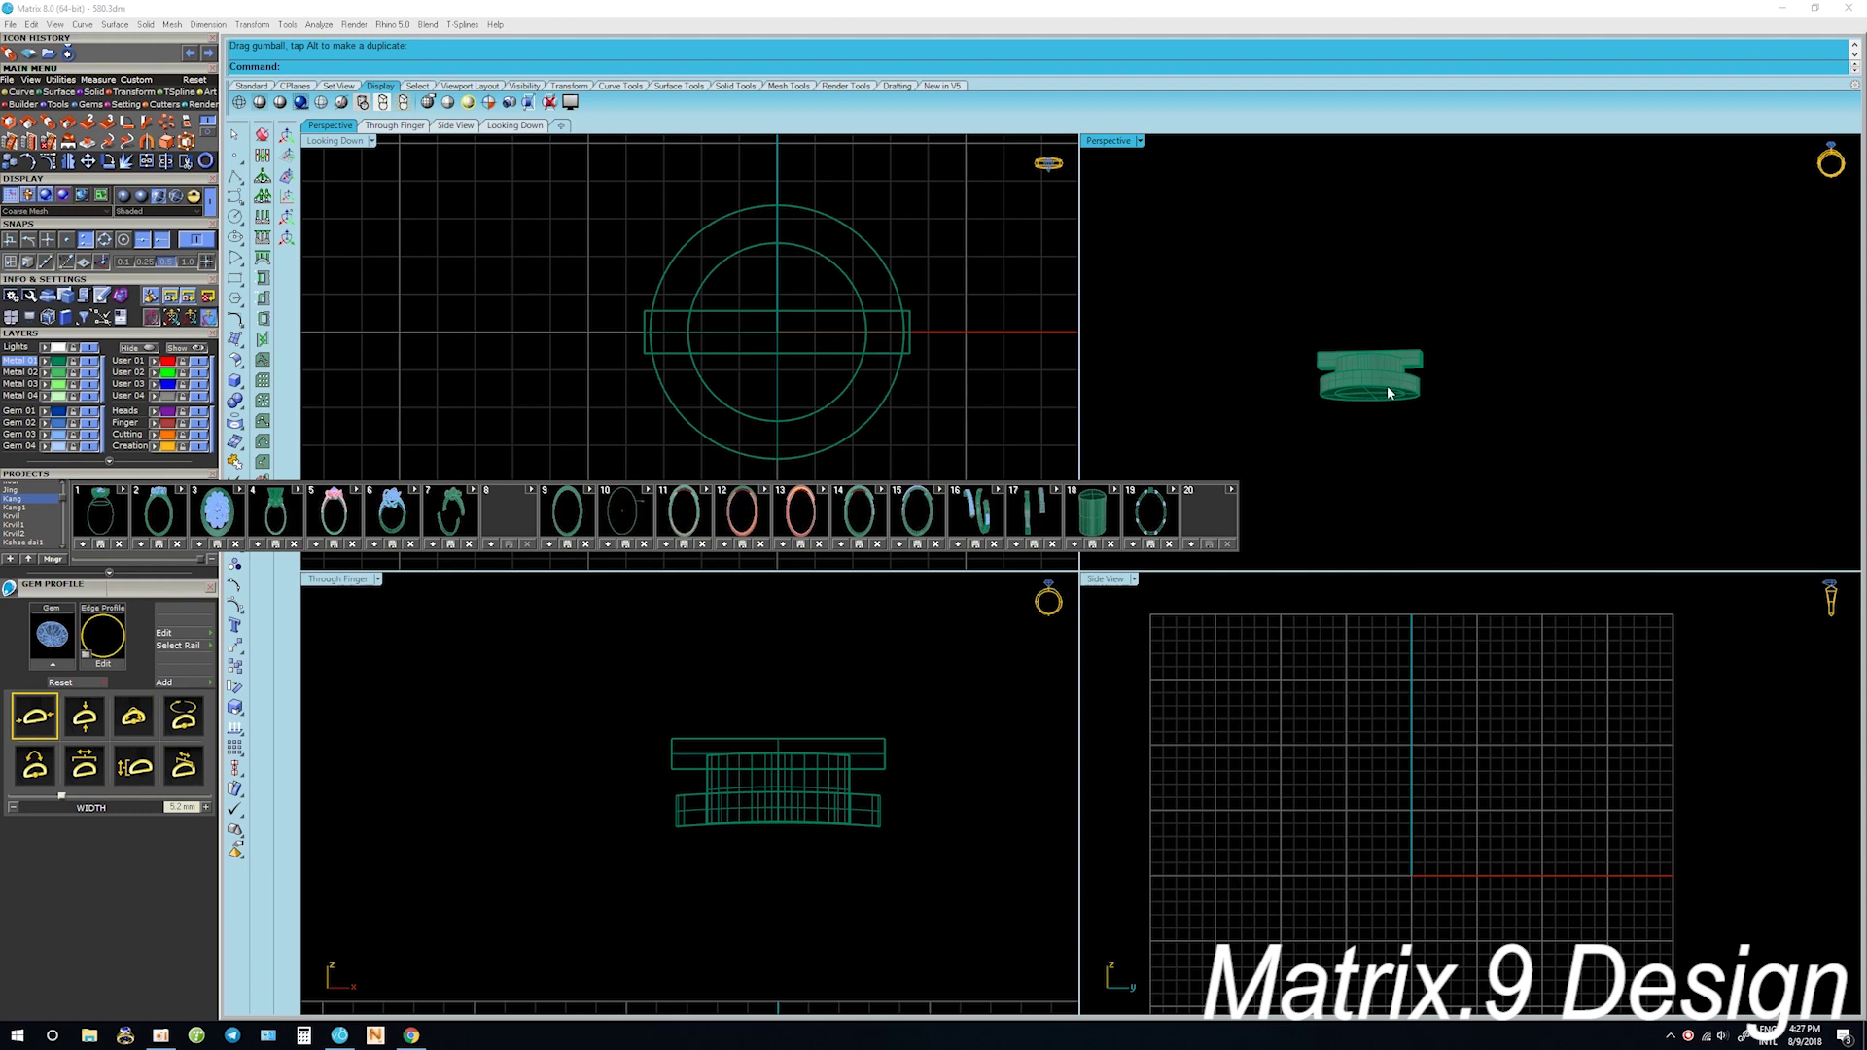
{"action": "left_click_drag", "start_coordinate": [1440, 450], "coordinate": [1356, 413]}
{"action": "left_click", "coordinate": [1192, 544]}
{"action": "mouse_move", "coordinate": [1384, 546]}
{"action": "right_mouse_down"}
{"action": "mouse_move", "coordinate": [1354, 510]}
{"action": "mouse_move", "coordinate": [1367, 377]}
{"action": "mouse_move", "coordinate": [1309, 250]}
{"action": "mouse_move", "coordinate": [1327, 251]}
{"action": "right_mouse_up"}
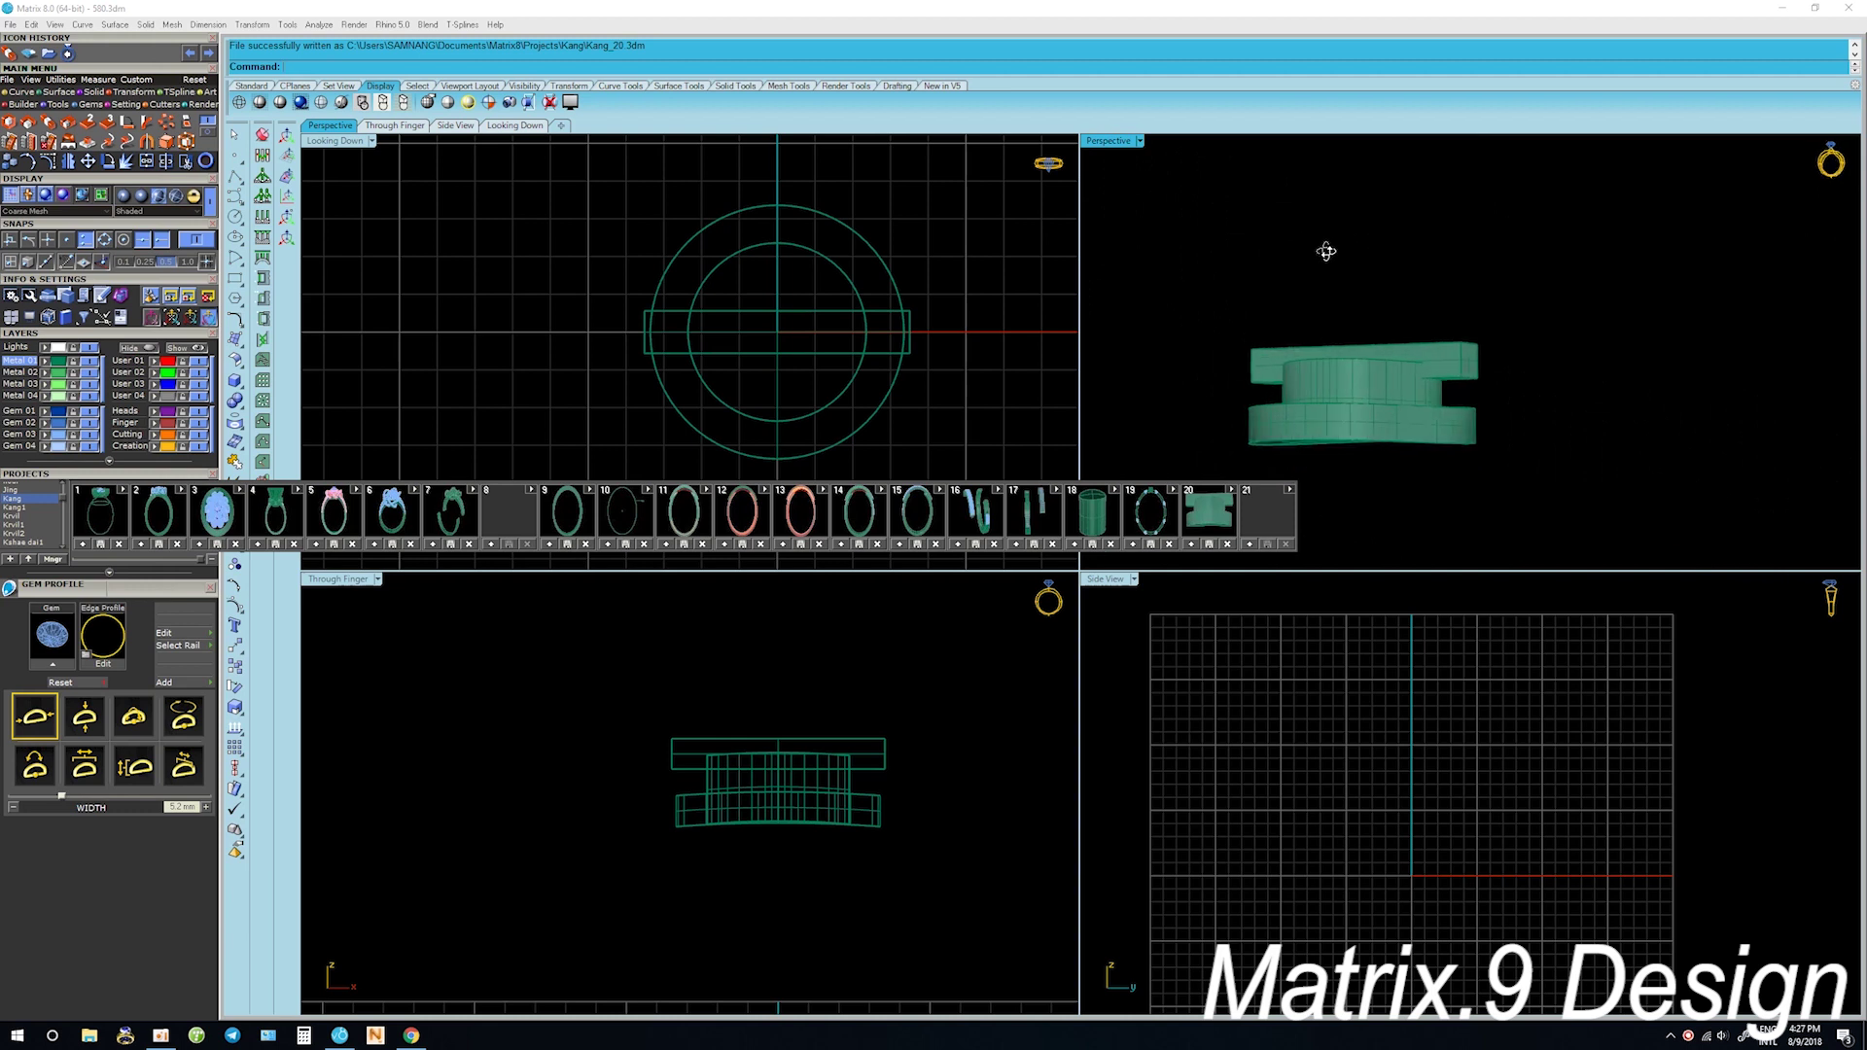
{"action": "scroll", "coordinate": [883, 783], "scroll_direction": "up", "scroll_amount": 3}
Lower the plate onto the head and raise its middle control points into a gentle arch
{"action": "left_click", "coordinate": [888, 794]}
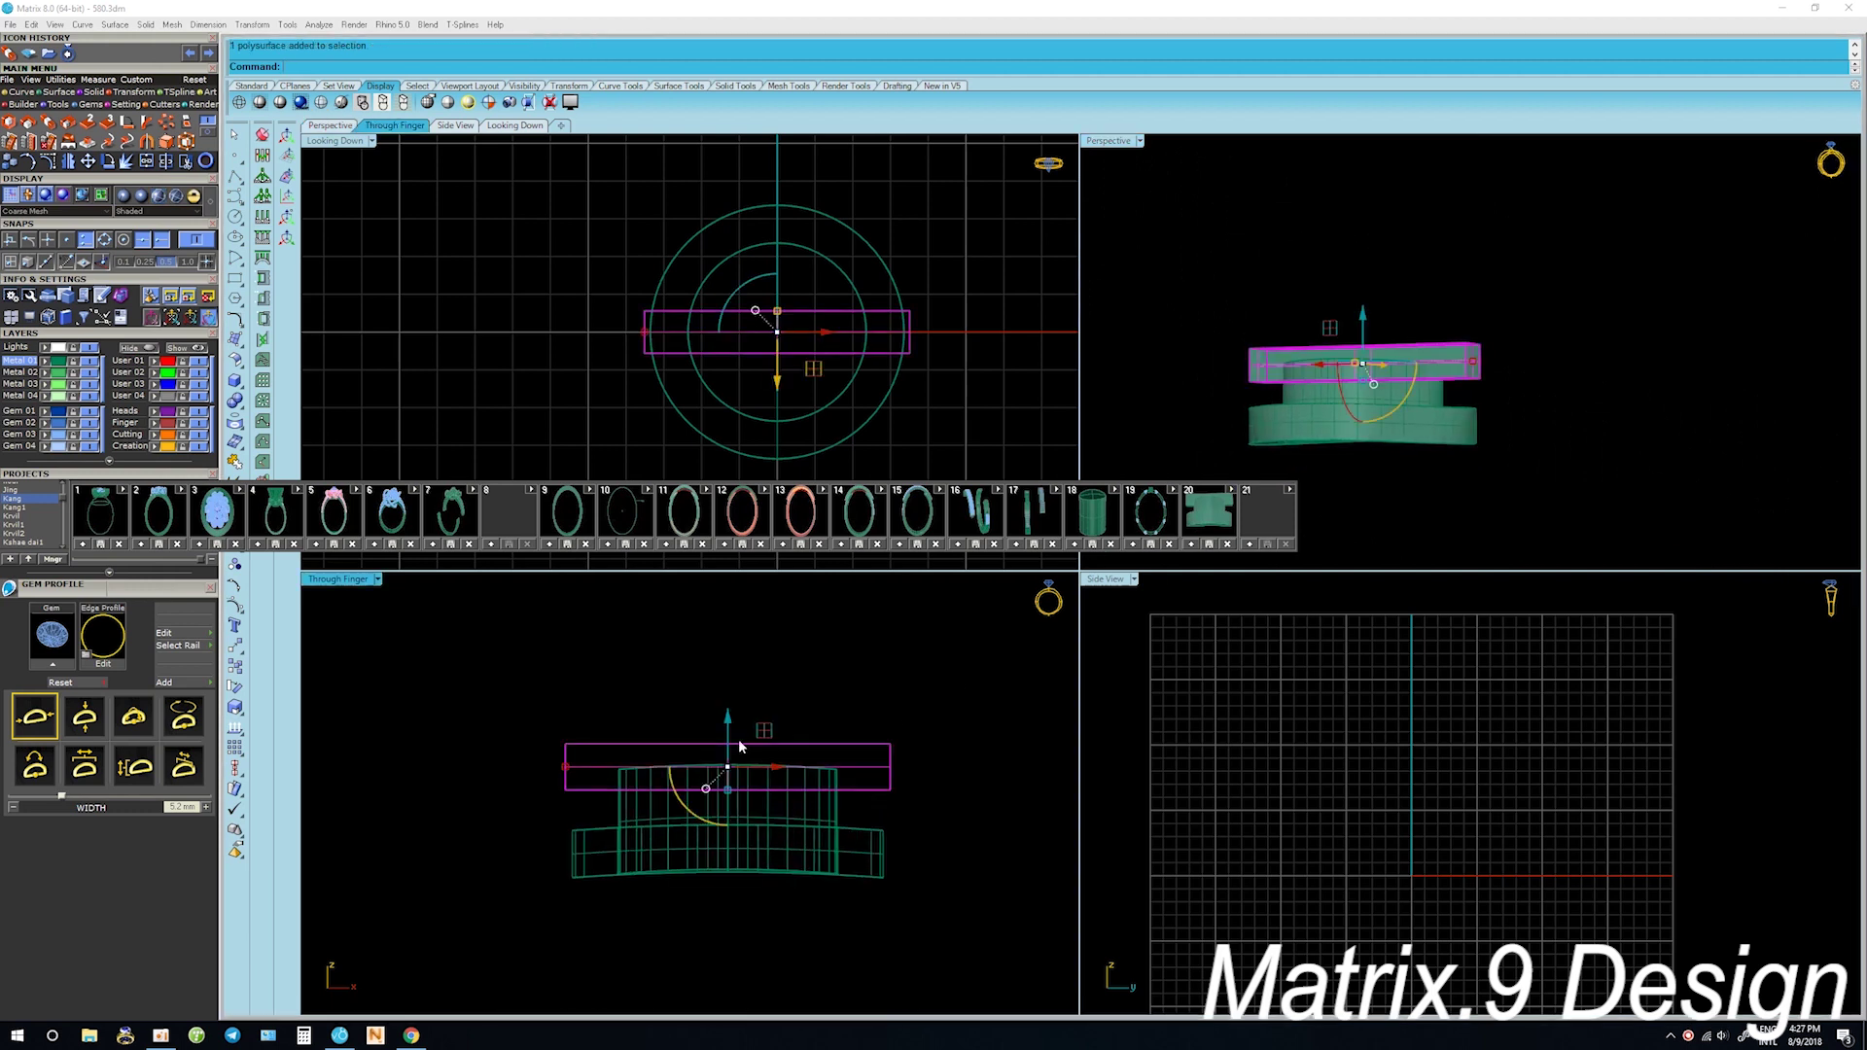
{"action": "left_click_drag", "start_coordinate": [734, 716], "coordinate": [748, 738]}
{"action": "key", "text": "F10"}
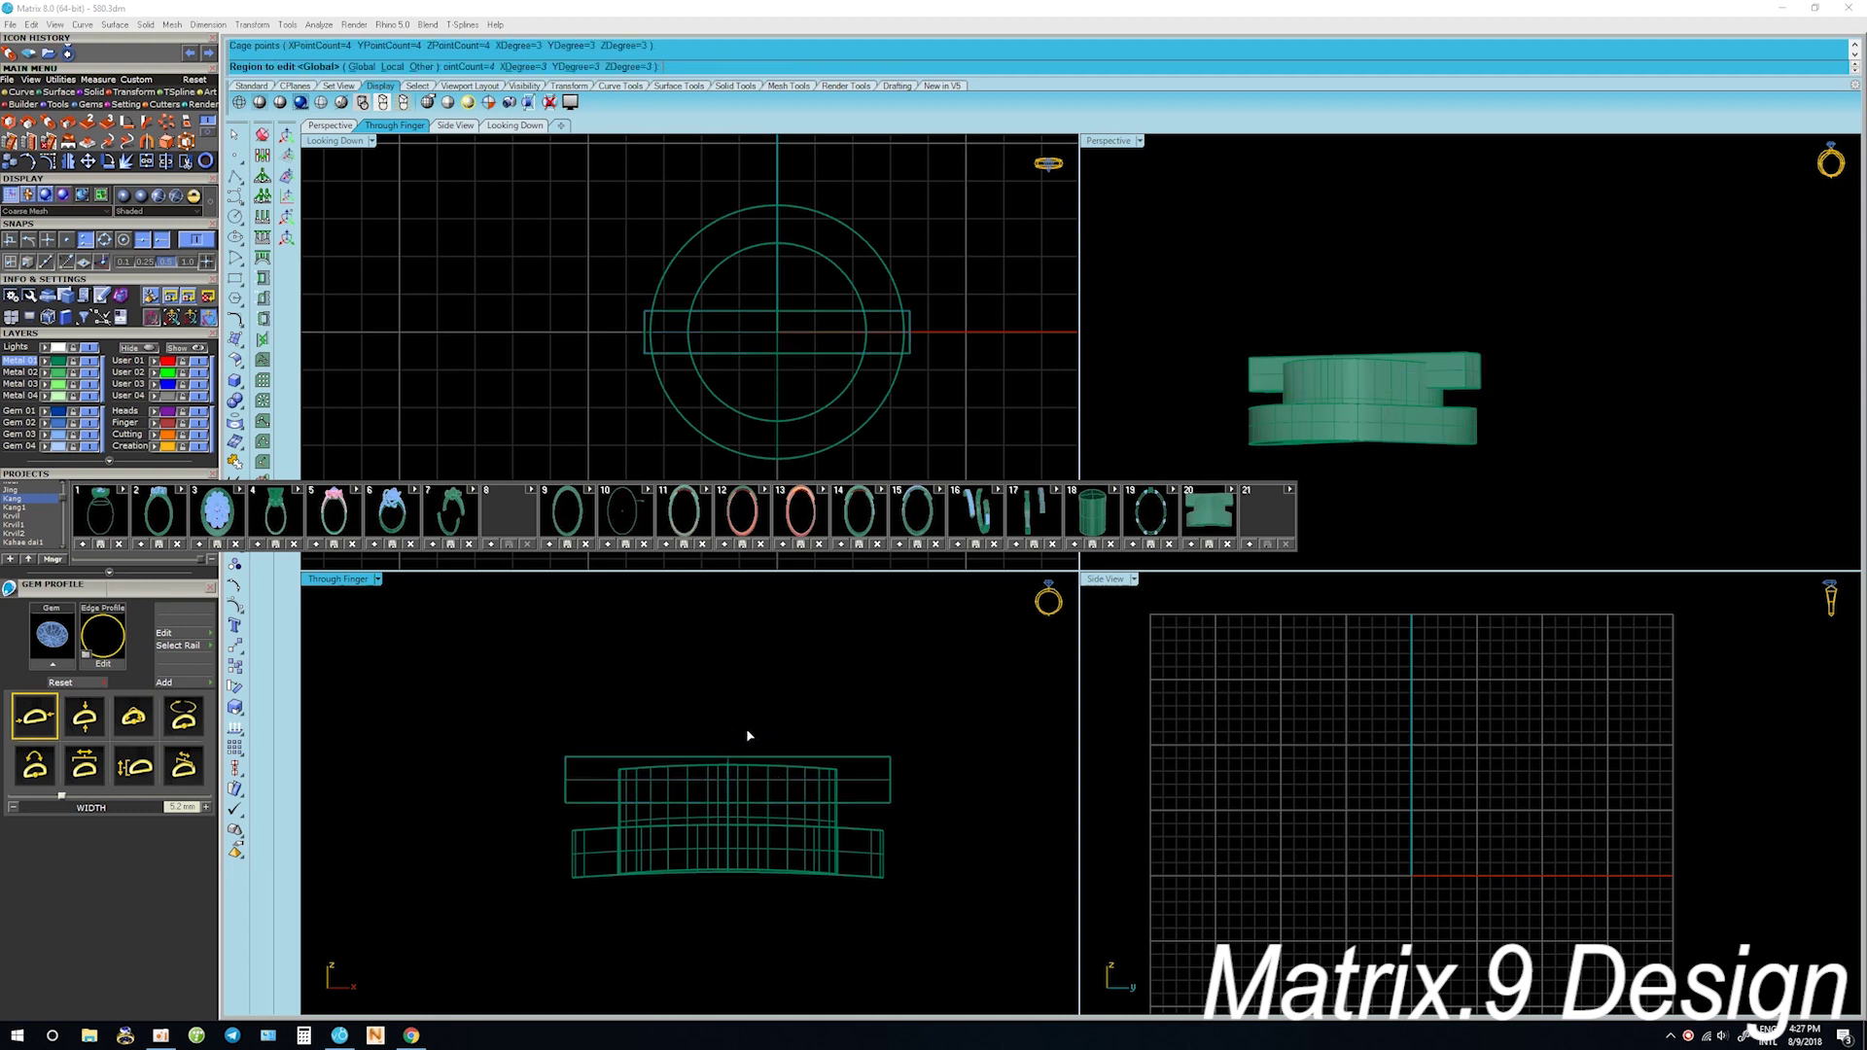
{"action": "mouse_move", "coordinate": [622, 694]}
{"action": "left_mouse_down"}
{"action": "mouse_move", "coordinate": [749, 812]}
{"action": "mouse_move", "coordinate": [832, 852]}
{"action": "left_mouse_up"}
{"action": "left_click_drag", "start_coordinate": [733, 764], "coordinate": [732, 757]}
{"action": "scroll", "coordinate": [748, 693], "scroll_direction": "up", "scroll_amount": 2}
{"action": "right_click_drag", "start_coordinate": [748, 693], "coordinate": [753, 669]}
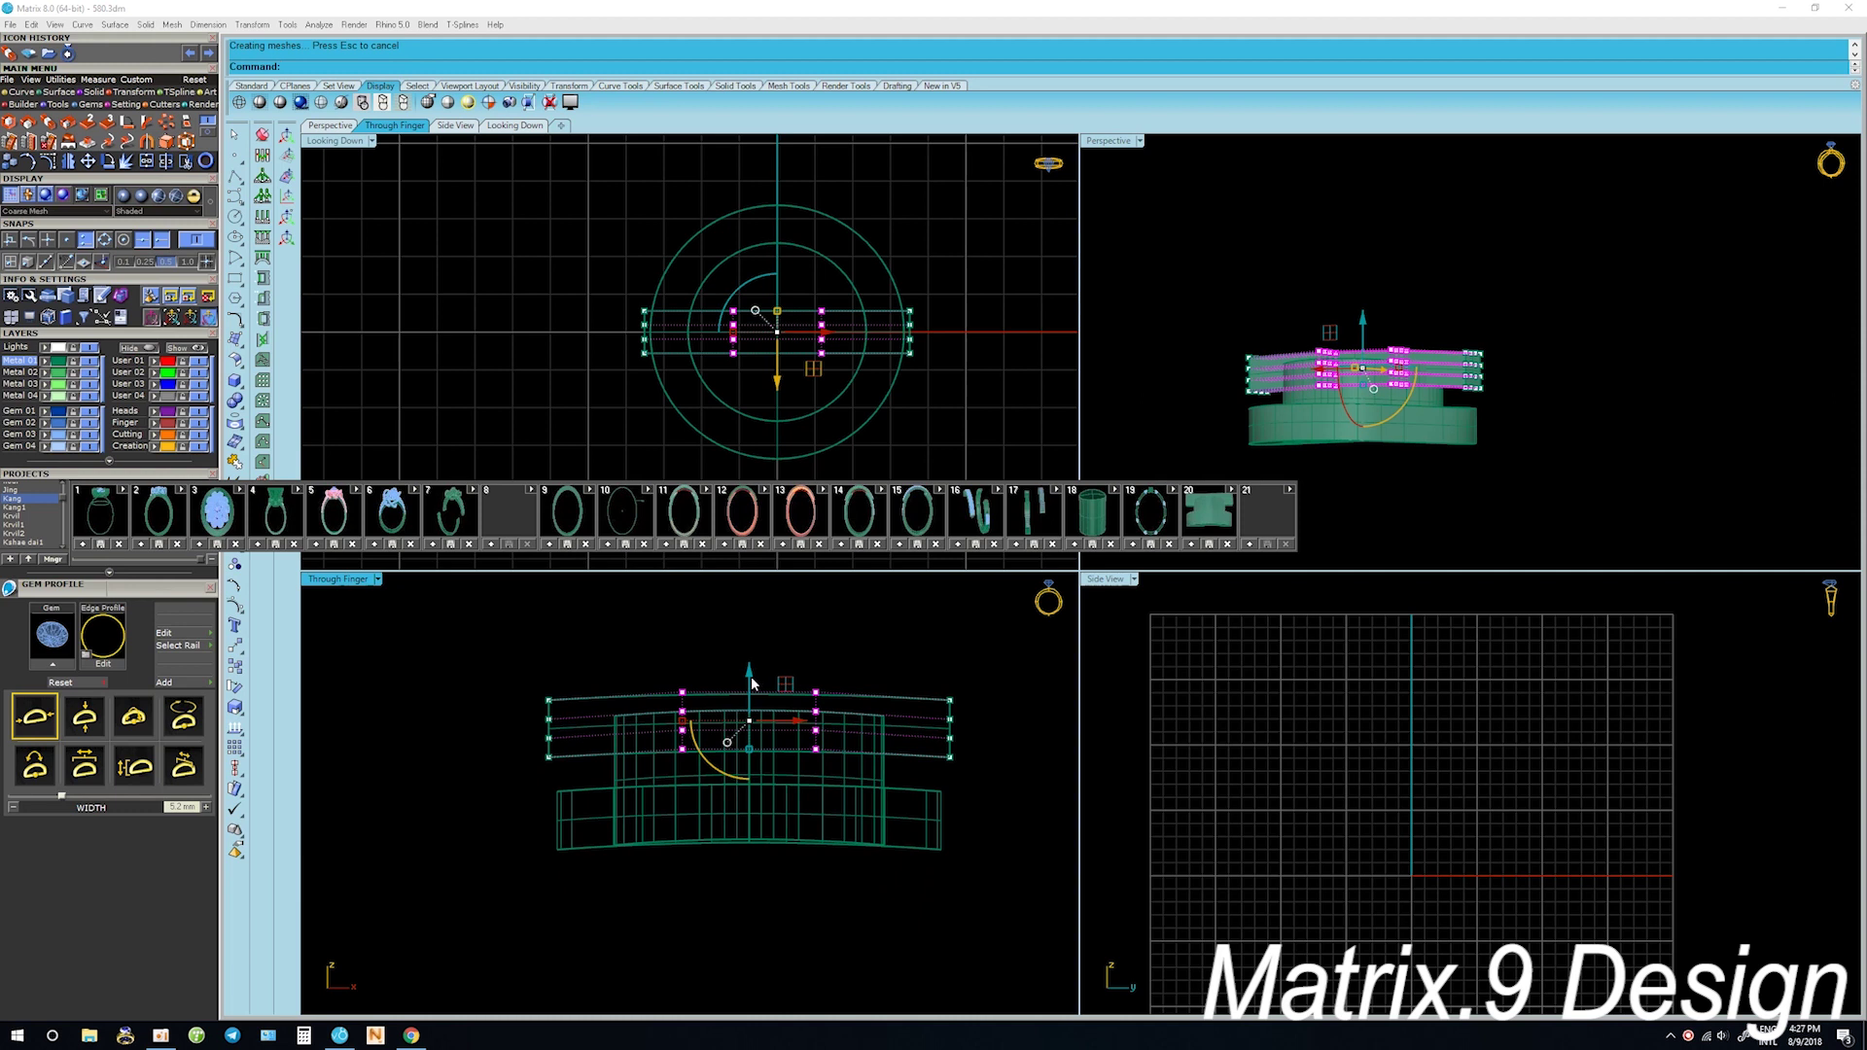
{"action": "left_click", "coordinate": [842, 671]}
{"action": "key", "text": "Escape"}
Nudge the arched plate down twice (0.100 total), then select all three head pieces
{"action": "left_click", "coordinate": [950, 758]}
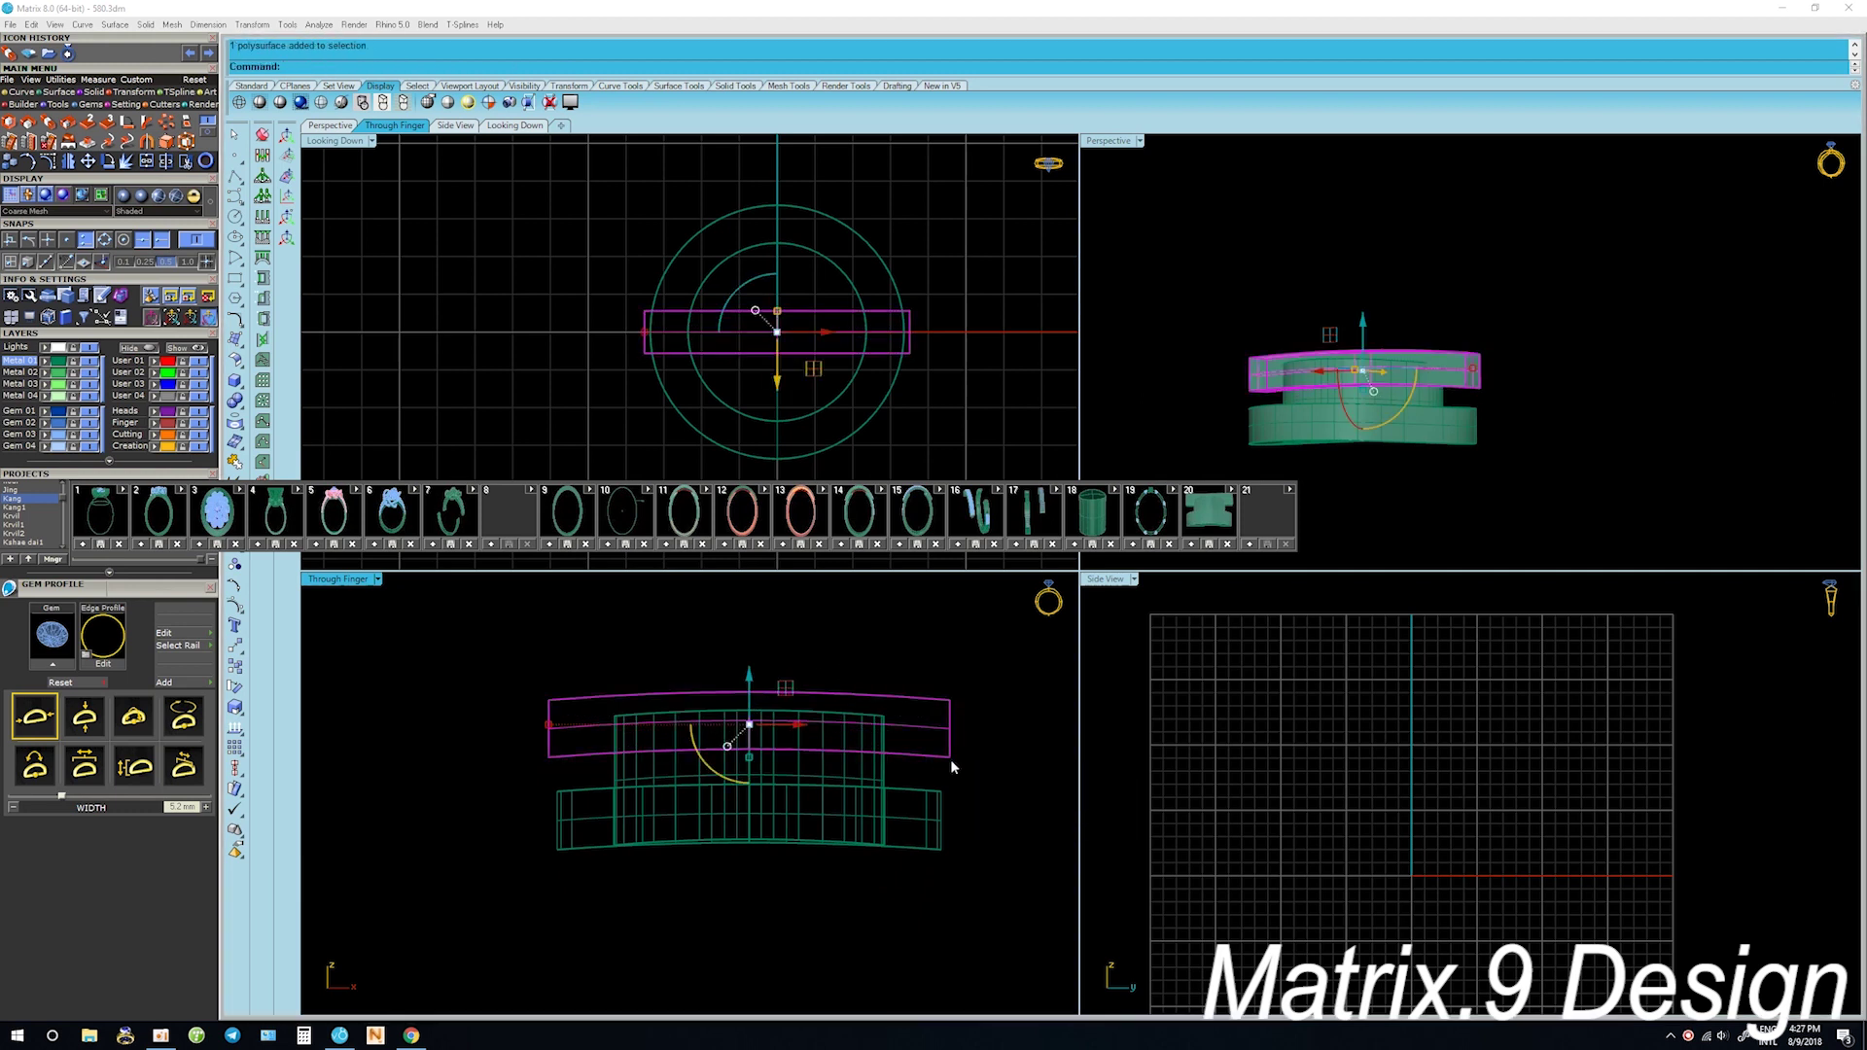
{"action": "key", "text": "alt+Down"}
{"action": "key", "text": "alt+Down"}
{"action": "key", "text": "Escape"}
{"action": "mouse_move", "coordinate": [1302, 362]}
{"action": "right_mouse_down"}
{"action": "mouse_move", "coordinate": [1241, 381]}
{"action": "mouse_move", "coordinate": [1382, 463]}
{"action": "right_mouse_up"}
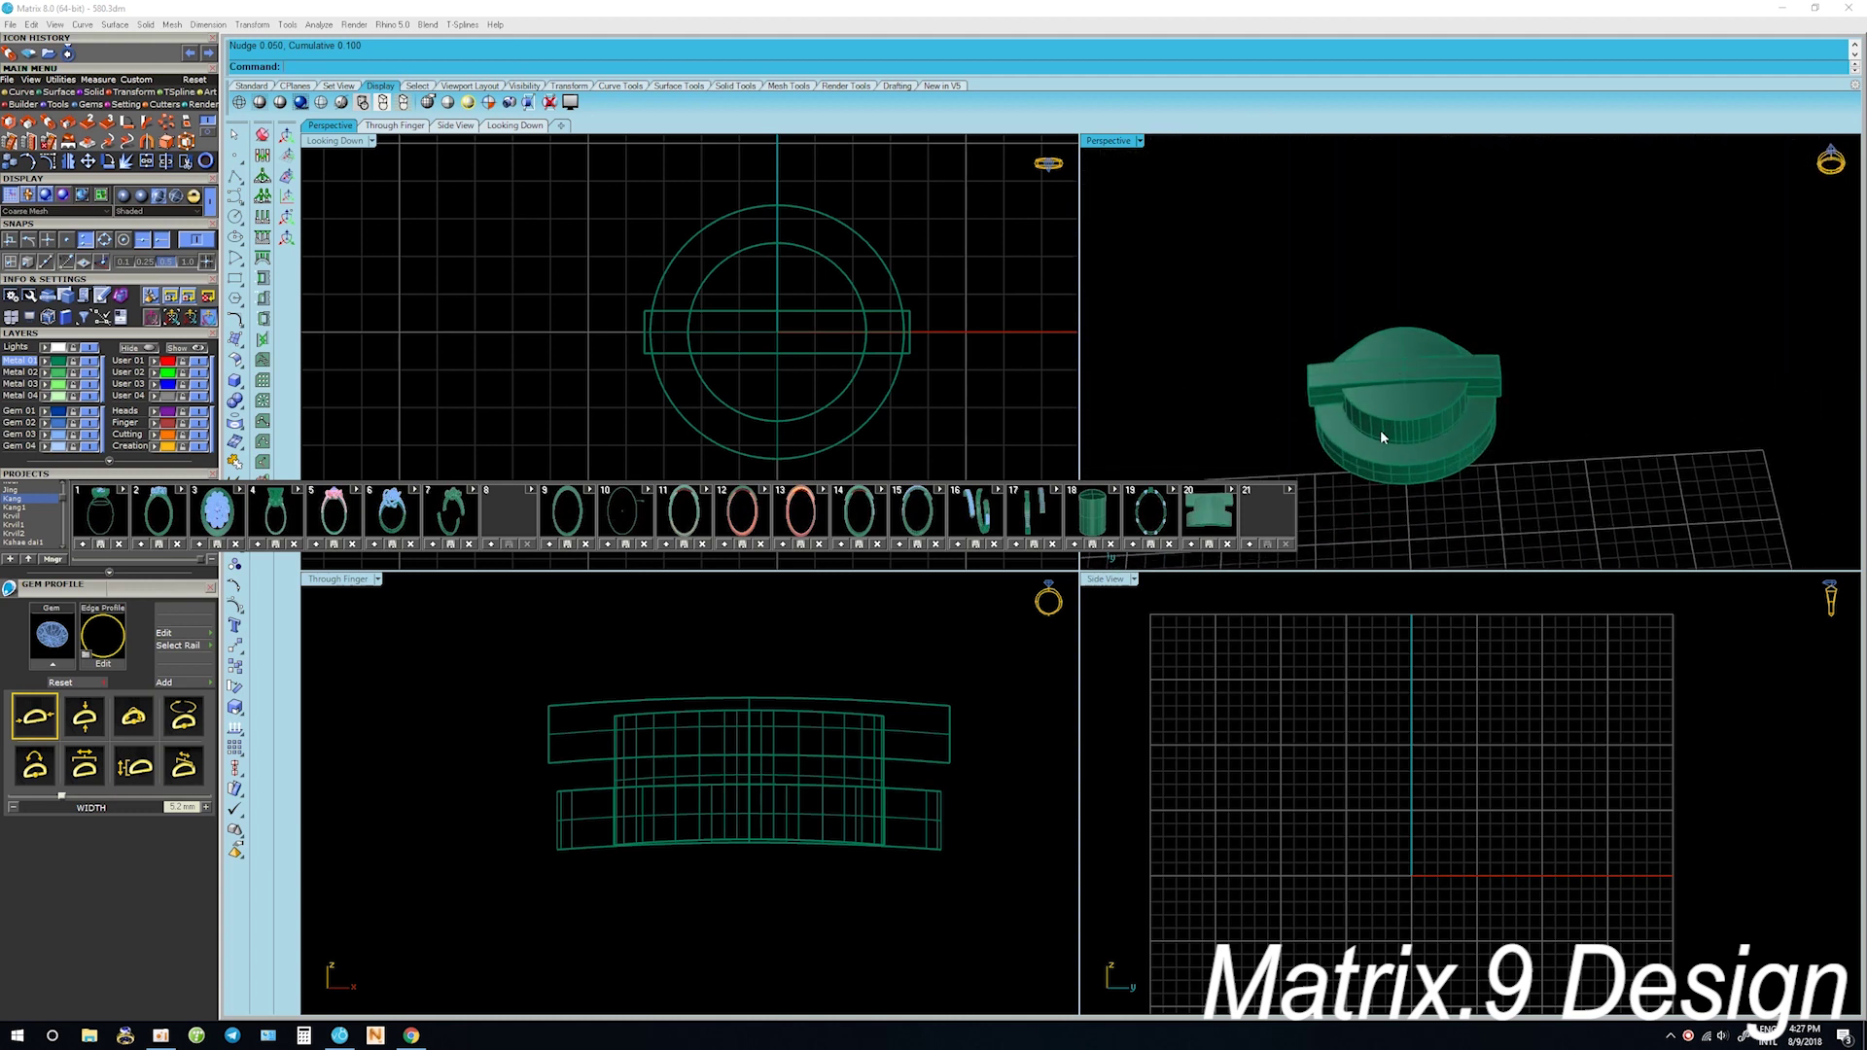
{"action": "right_click_drag", "start_coordinate": [1382, 463], "coordinate": [1407, 257]}
{"action": "left_click_drag", "start_coordinate": [1481, 375], "coordinate": [1291, 192]}
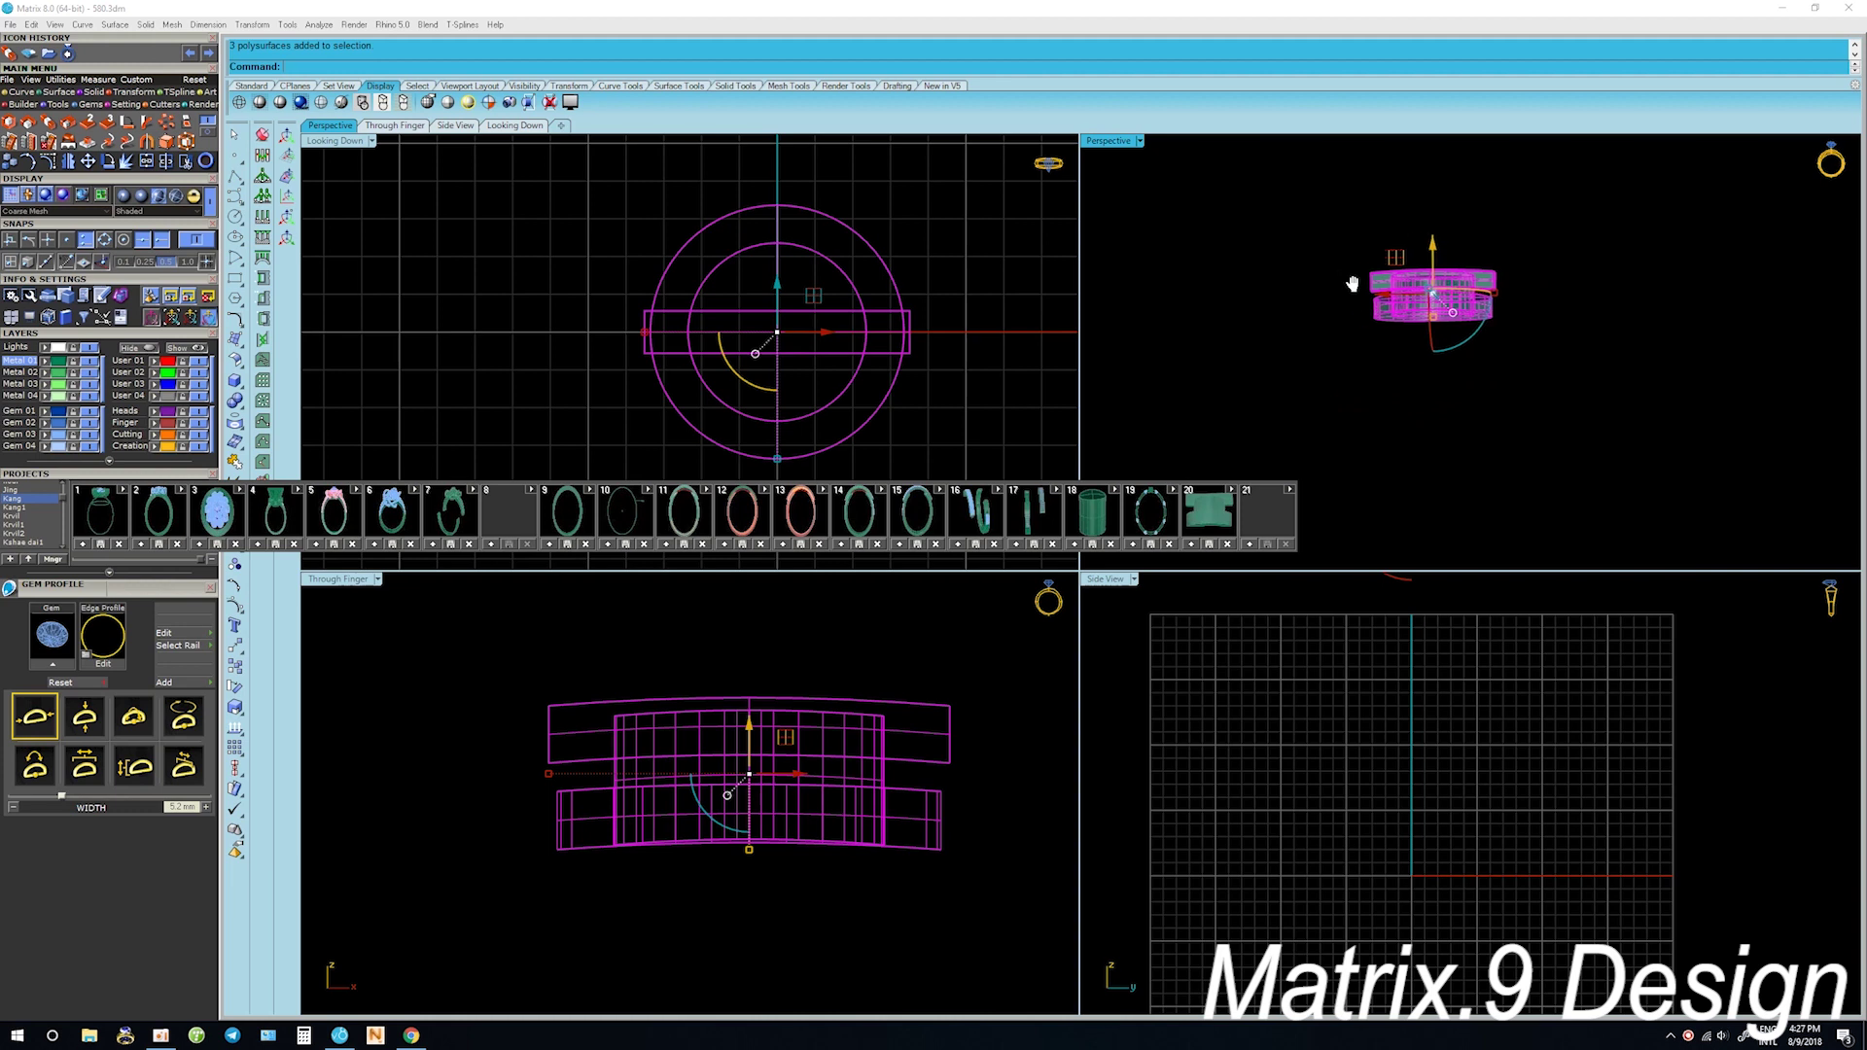
Save the arched crossbar head over project slot 20
{"action": "left_click", "coordinate": [1191, 545]}
{"action": "left_click", "coordinate": [1360, 459]}
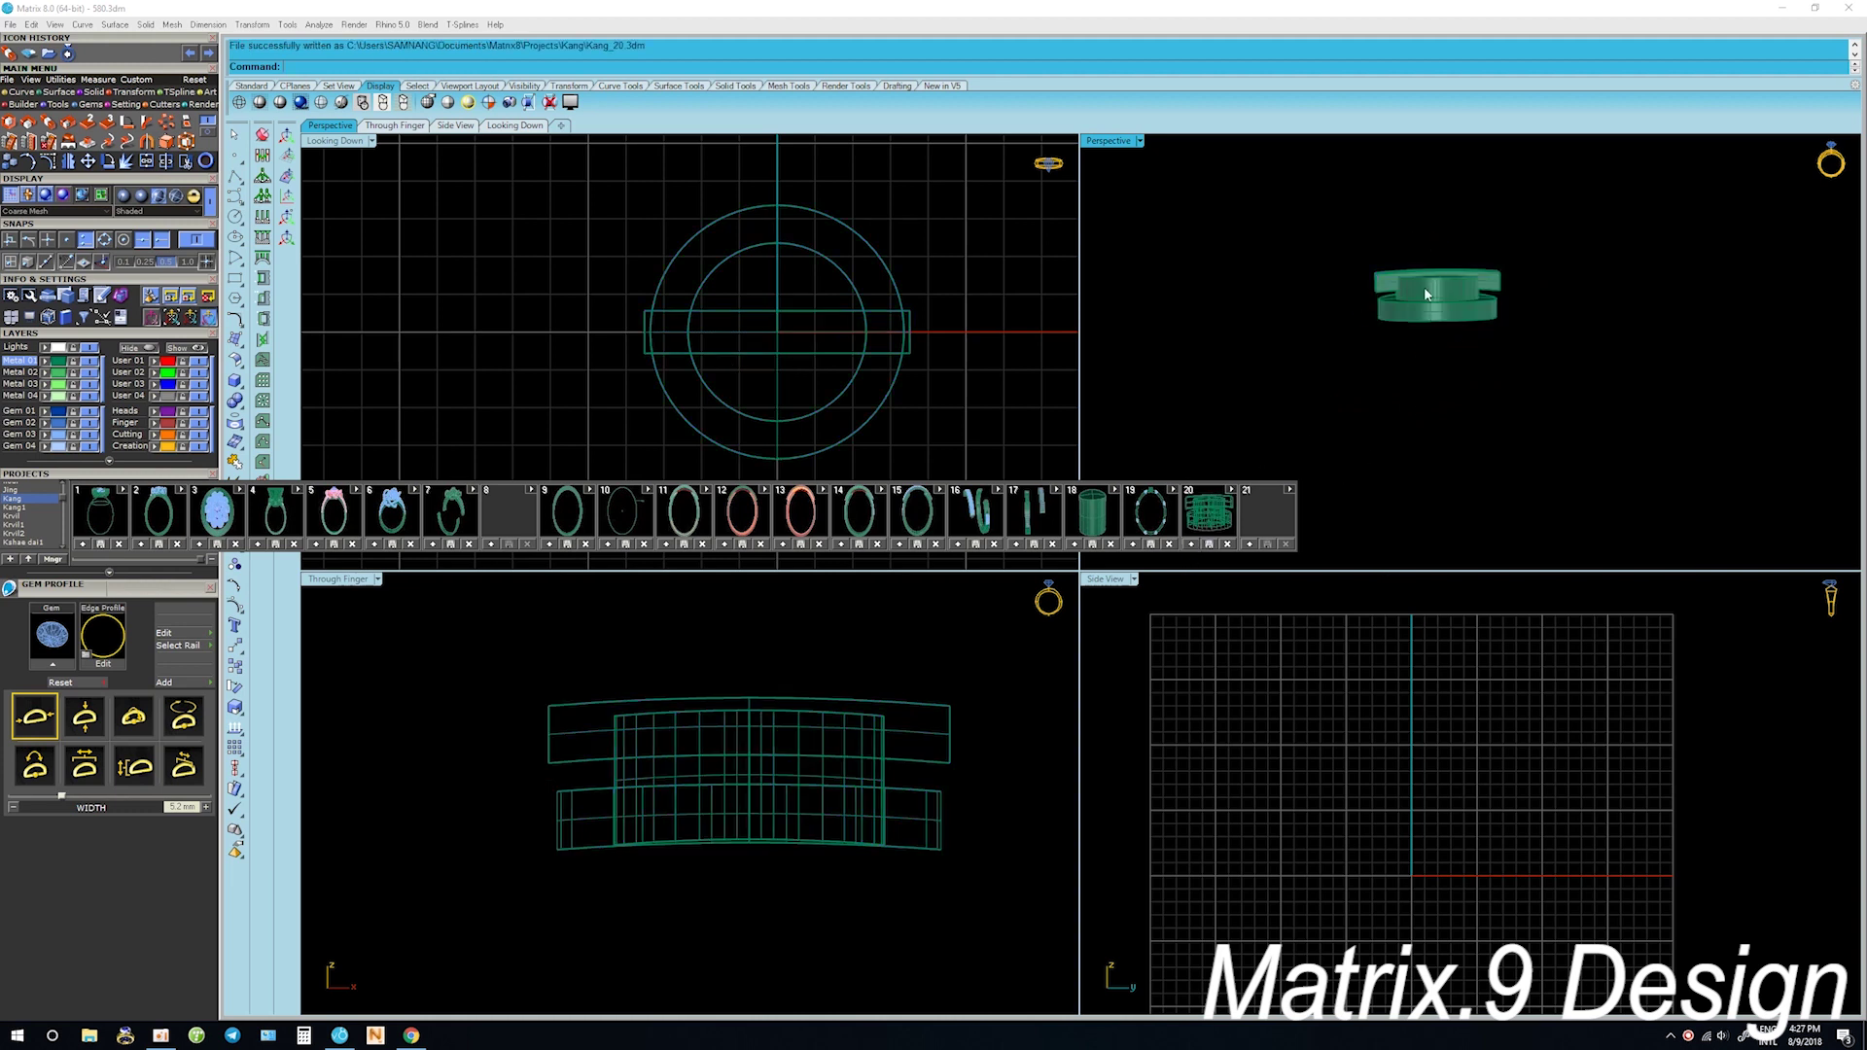
{"action": "scroll", "coordinate": [1432, 292], "scroll_direction": "up", "scroll_amount": 3}
{"action": "scroll", "coordinate": [1421, 348], "scroll_direction": "up", "scroll_amount": 2}
Window-select the inner cylinder and whole head, and group all three pieces together
{"action": "left_click", "coordinate": [1422, 354]}
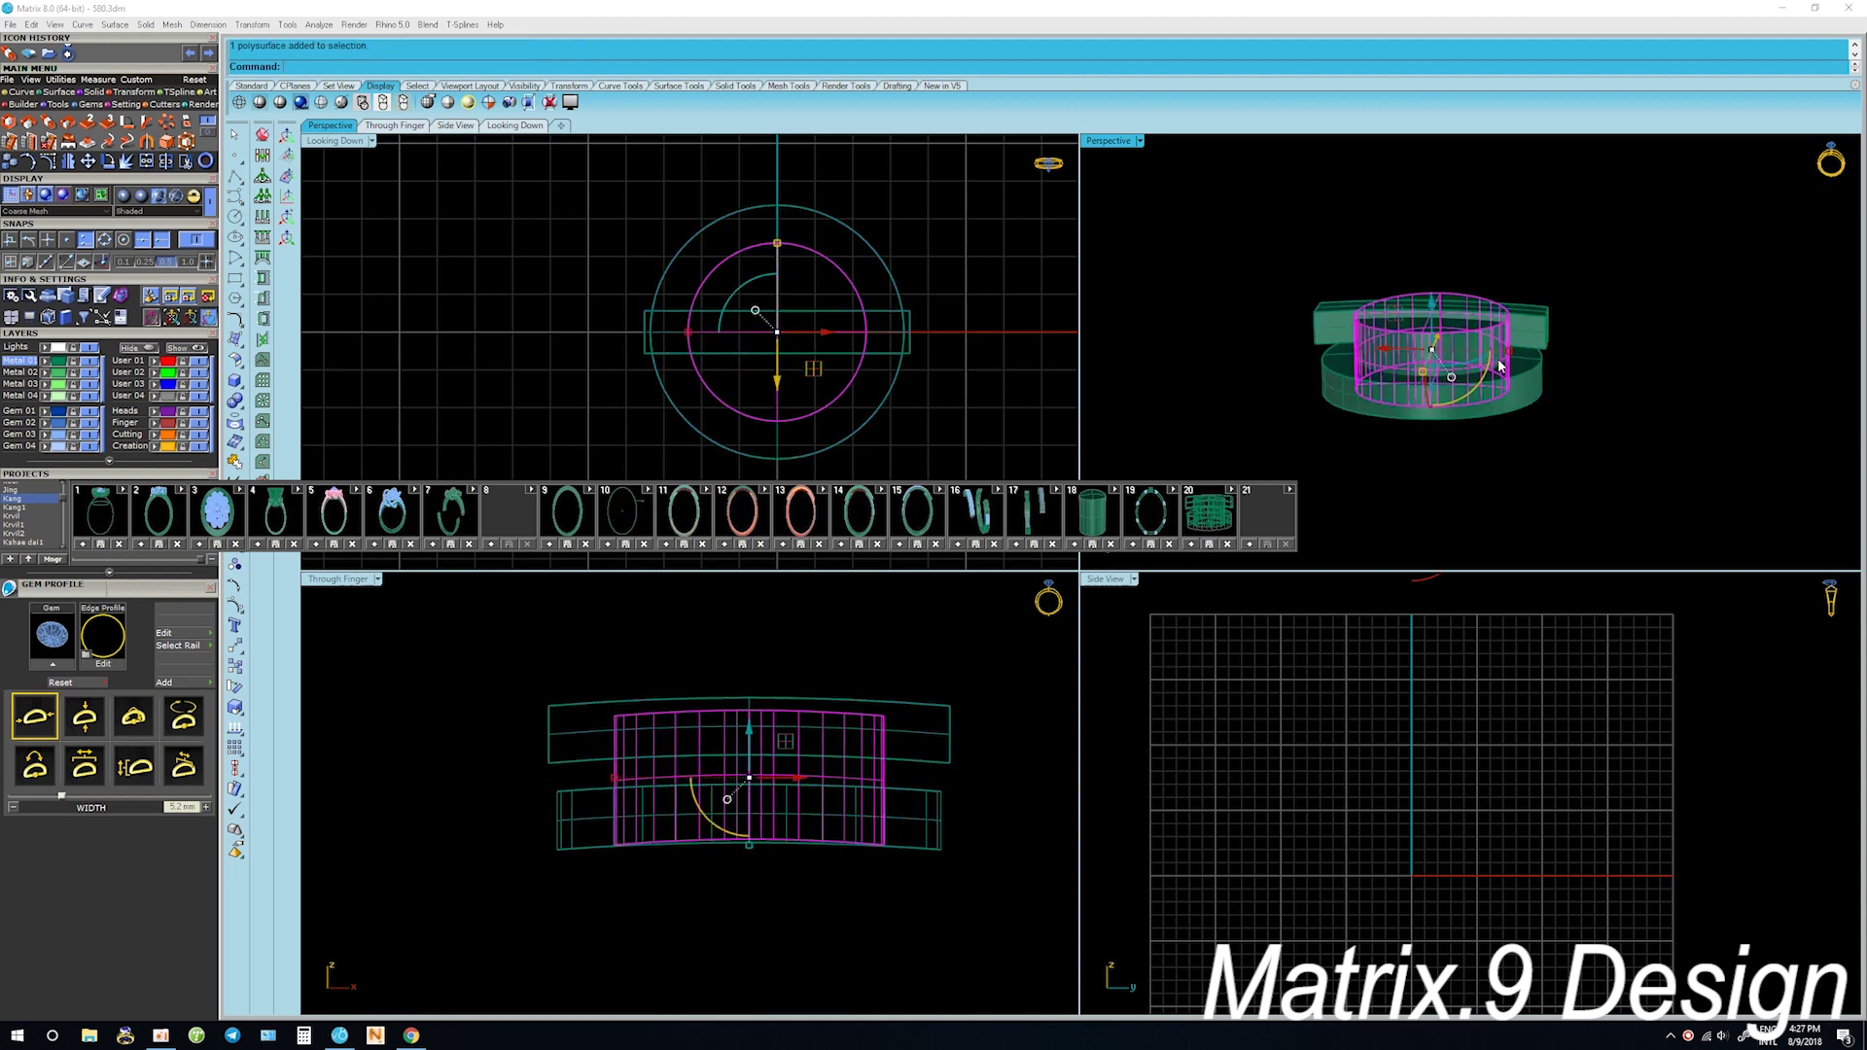
{"action": "key", "text": "Return"}
{"action": "mouse_move", "coordinate": [1483, 276]}
{"action": "right_mouse_down"}
{"action": "mouse_move", "coordinate": [1451, 406]}
{"action": "mouse_move", "coordinate": [1439, 370]}
{"action": "right_mouse_up"}
{"action": "scroll", "coordinate": [1439, 370], "scroll_direction": "down", "scroll_amount": 2}
{"action": "left_click_drag", "start_coordinate": [1343, 302], "coordinate": [1498, 417]}
{"action": "key", "text": "ctrl+g"}
{"action": "mouse_move", "coordinate": [1561, 481]}
{"action": "right_mouse_down"}
{"action": "mouse_move", "coordinate": [1421, 429]}
{"action": "mouse_move", "coordinate": [1270, 297]}
{"action": "mouse_move", "coordinate": [1517, 382]}
{"action": "mouse_move", "coordinate": [1432, 459]}
{"action": "mouse_move", "coordinate": [1427, 490]}
{"action": "mouse_move", "coordinate": [1447, 307]}
{"action": "mouse_move", "coordinate": [1434, 428]}
{"action": "mouse_move", "coordinate": [1433, 333]}
{"action": "mouse_move", "coordinate": [1384, 387]}
{"action": "right_mouse_up"}
{"action": "scroll", "coordinate": [1421, 429], "scroll_direction": "up", "scroll_amount": 3}
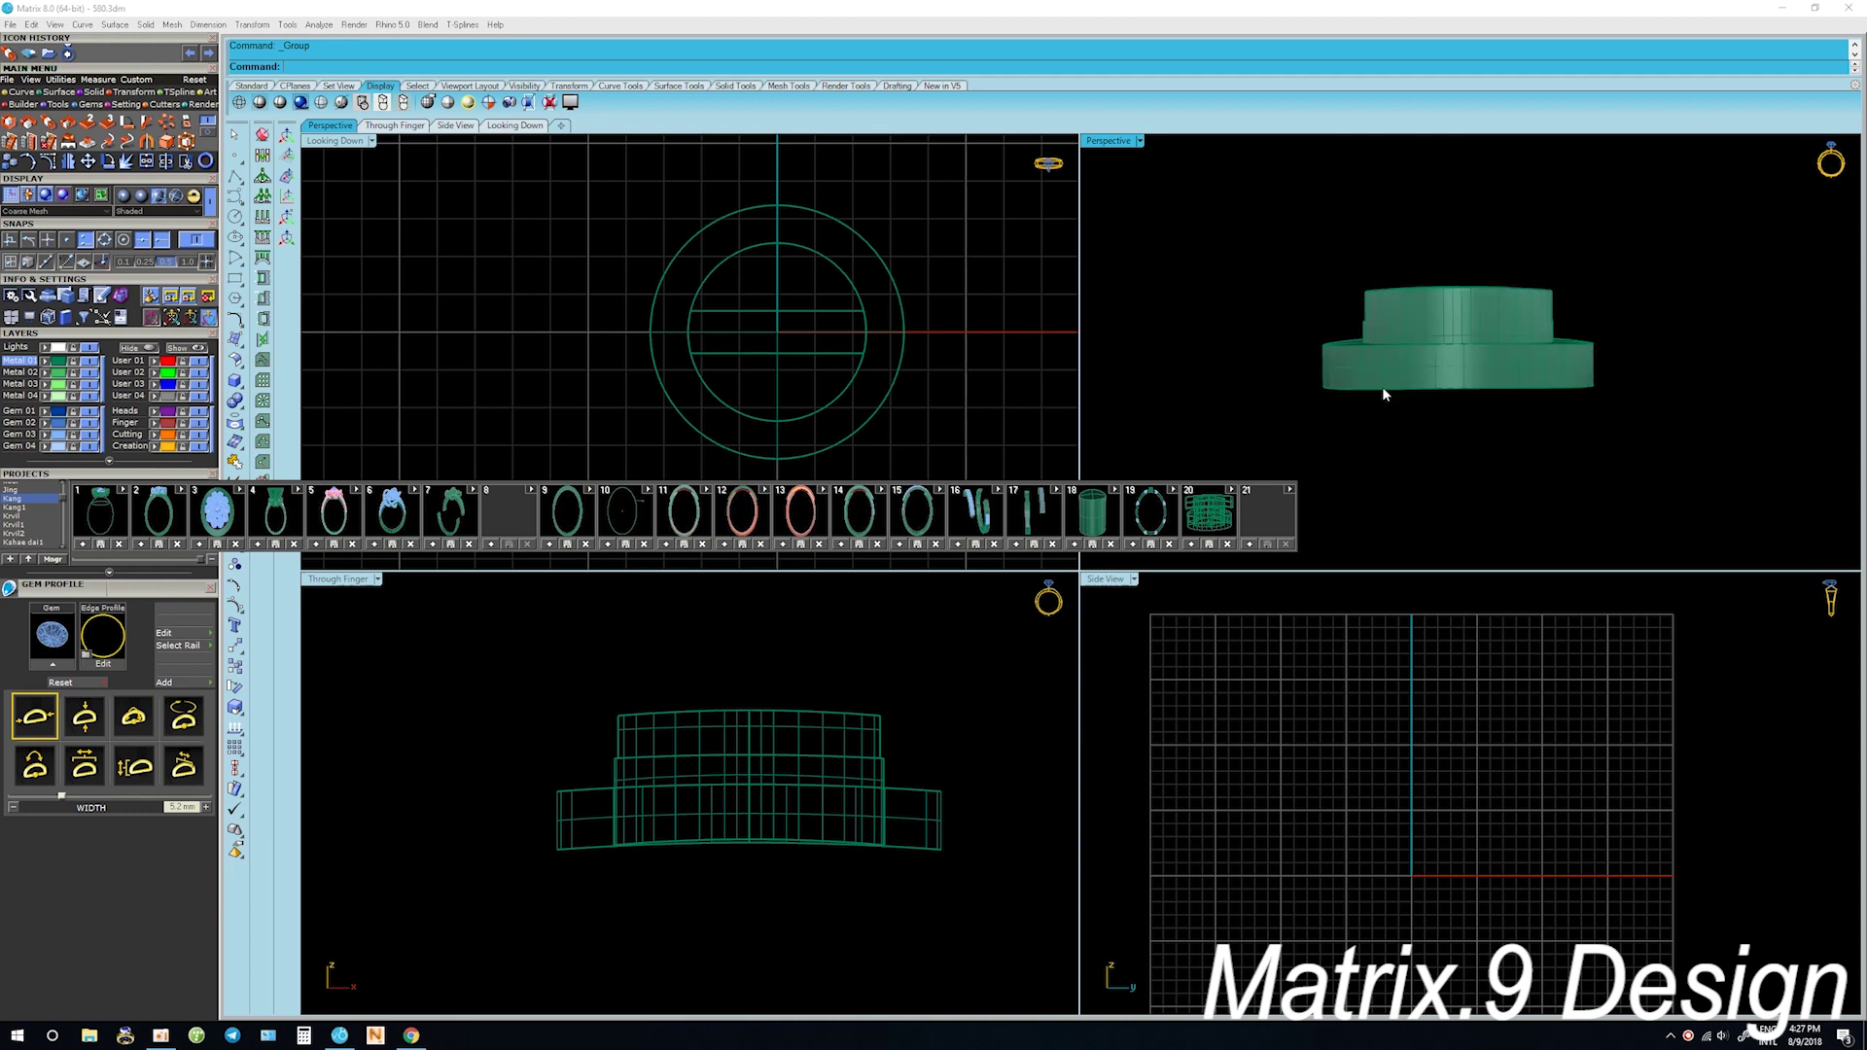
Import the Kang_18.3dm cylinder from project slot 18 and nudge it down around the head
{"action": "left_click", "coordinate": [1093, 513]}
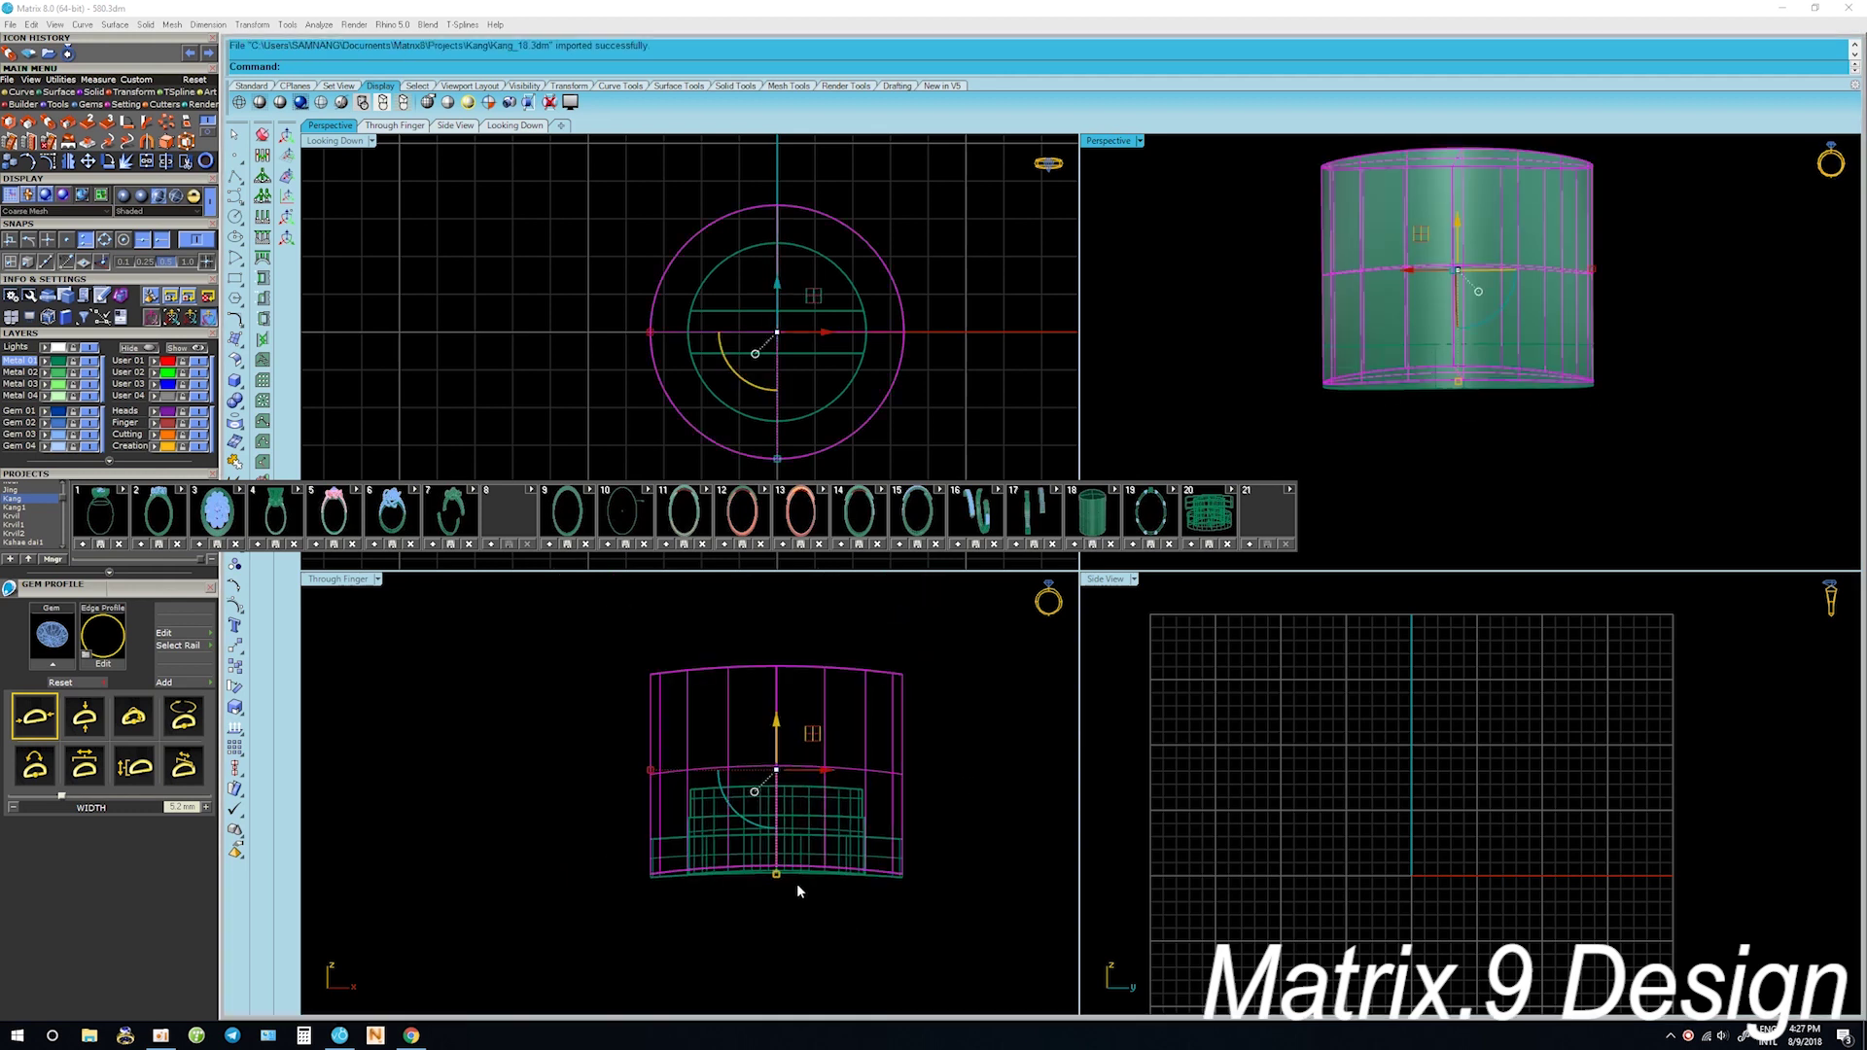
{"action": "scroll", "coordinate": [798, 887], "scroll_direction": "up", "scroll_amount": 1}
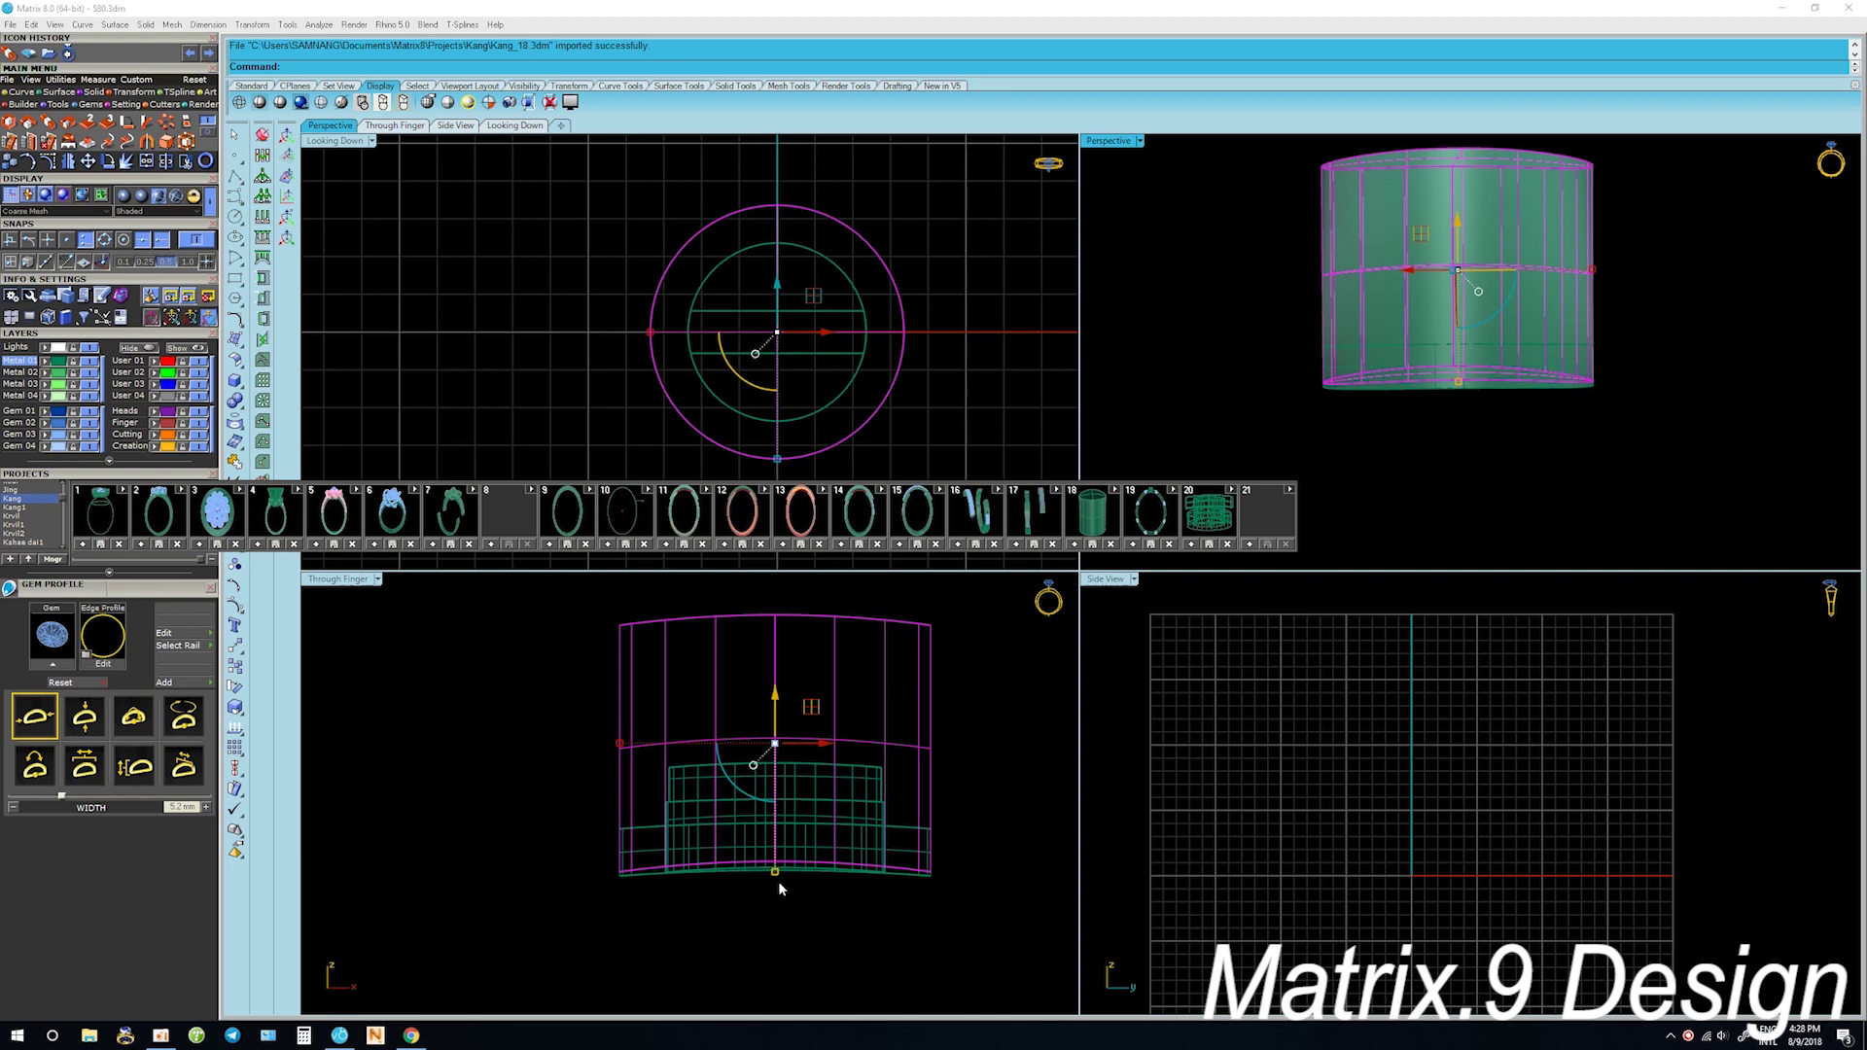
{"action": "key", "text": "alt+Down"}
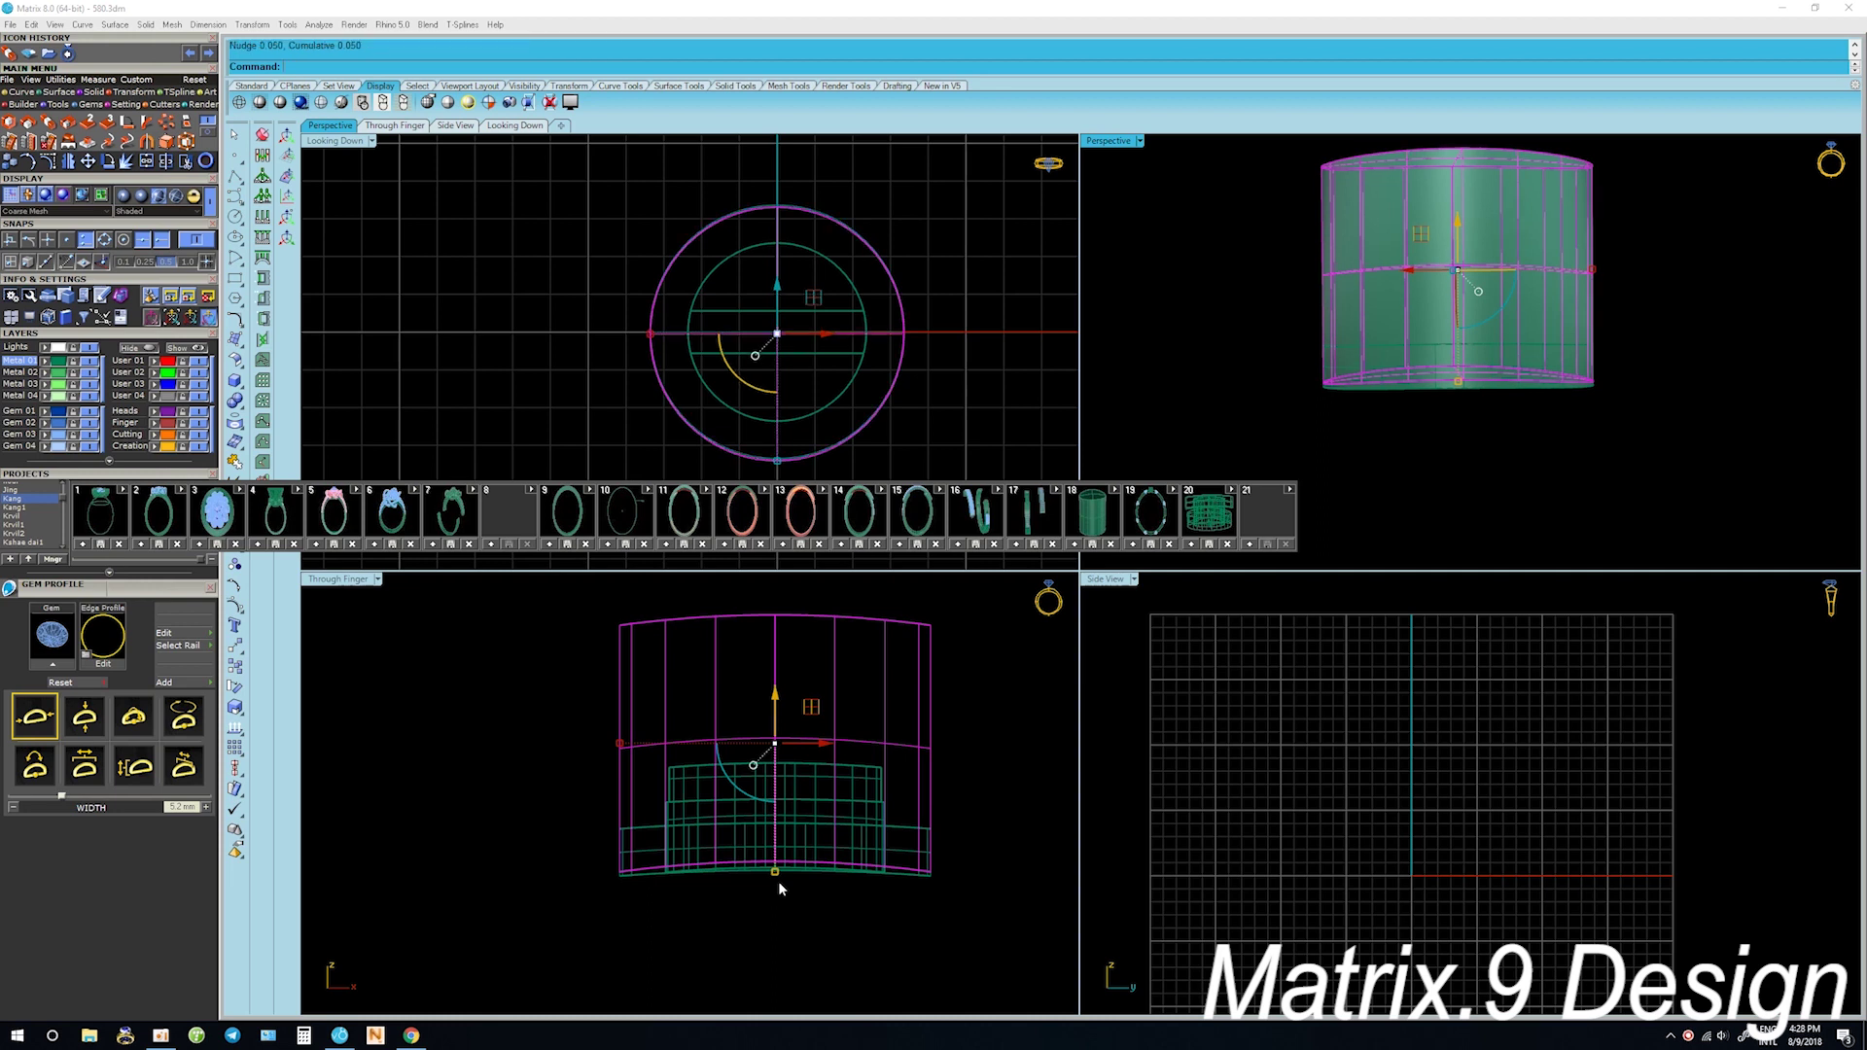
{"action": "key", "text": "ctrl+z"}
{"action": "right_click_drag", "start_coordinate": [778, 881], "coordinate": [779, 859]}
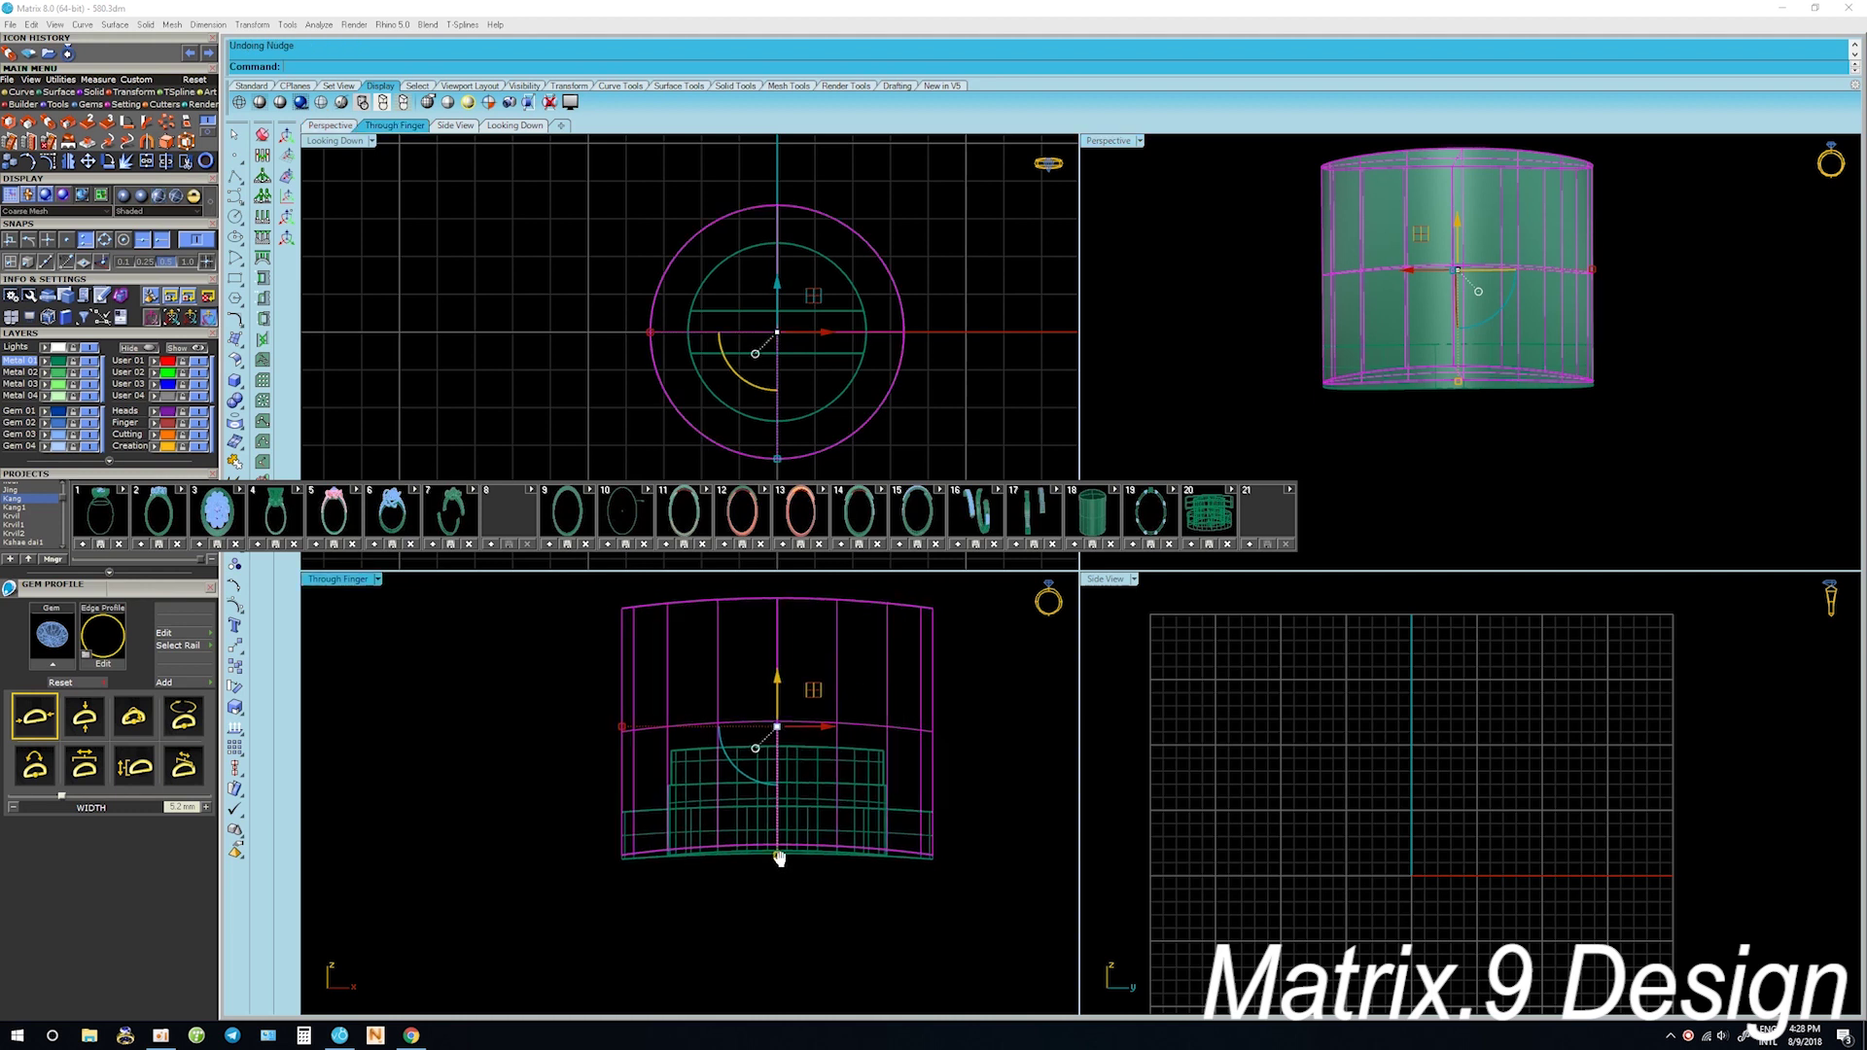
{"action": "key", "text": "alt+Down"}
{"action": "key", "text": "alt+Down"}
{"action": "key", "text": "alt+Down"}
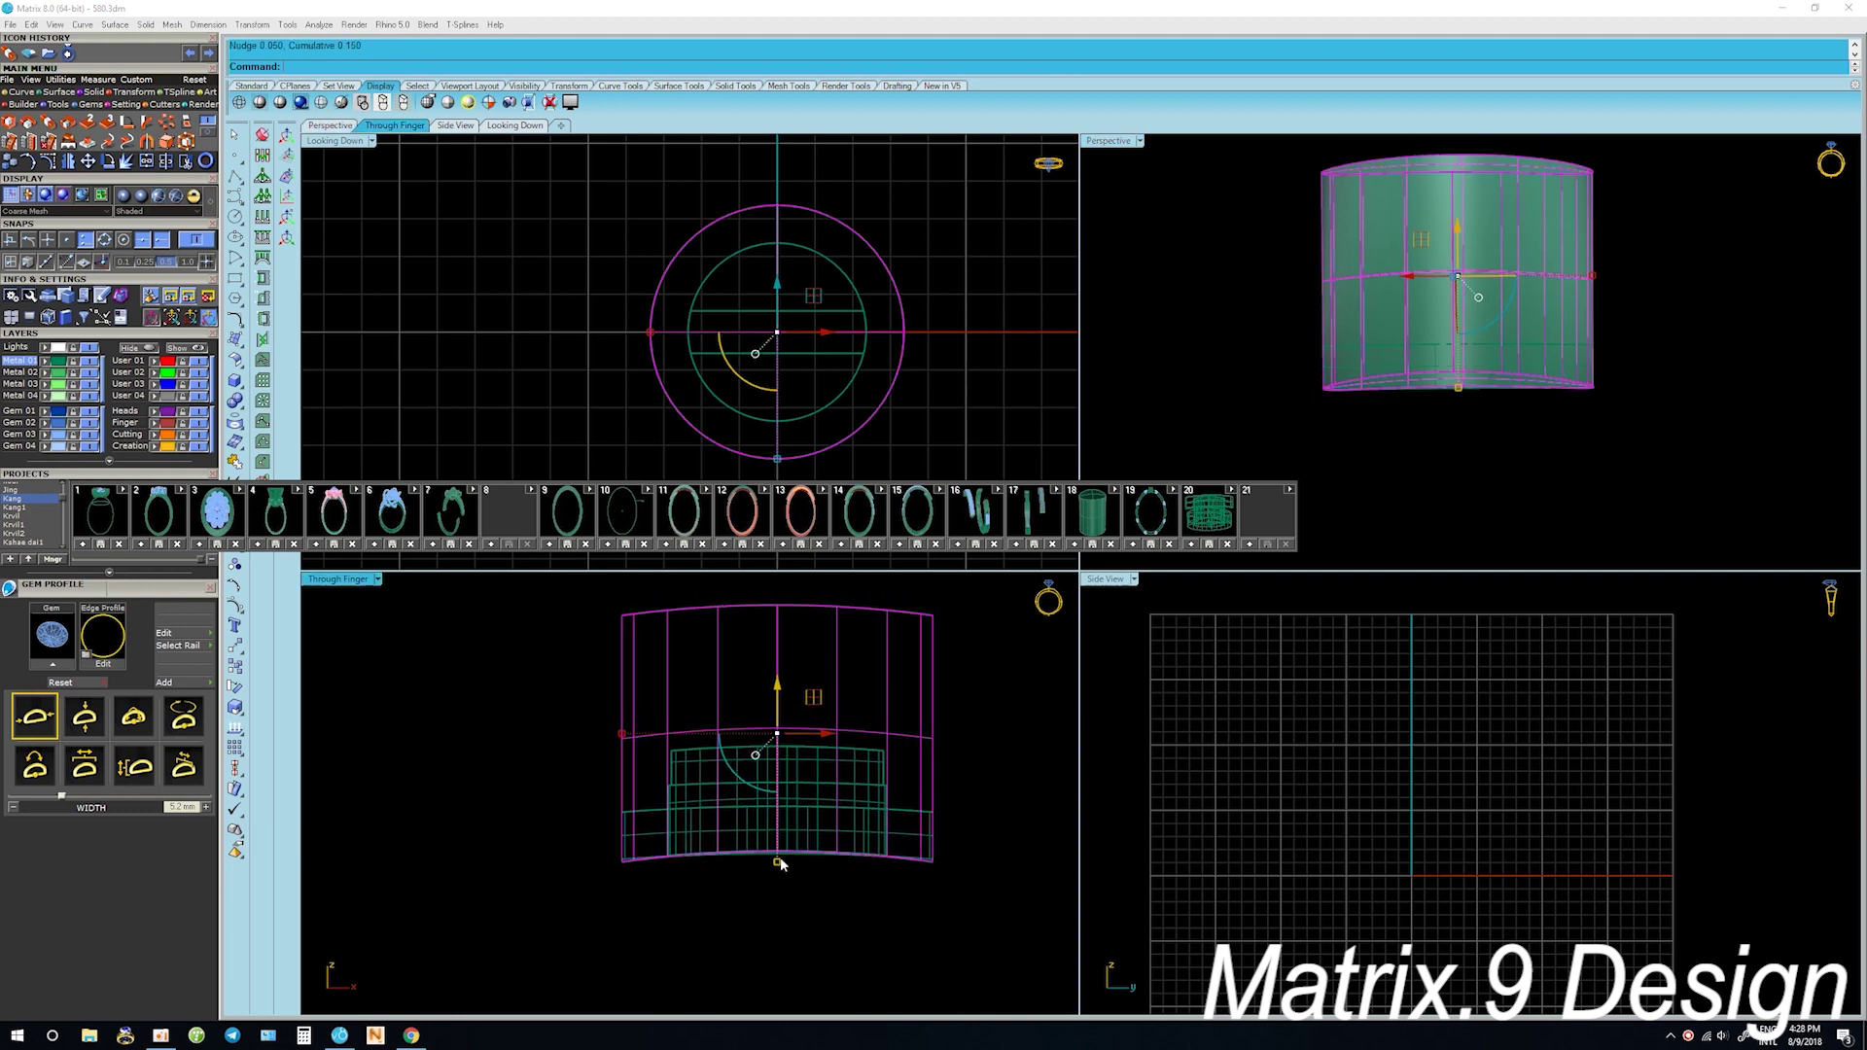
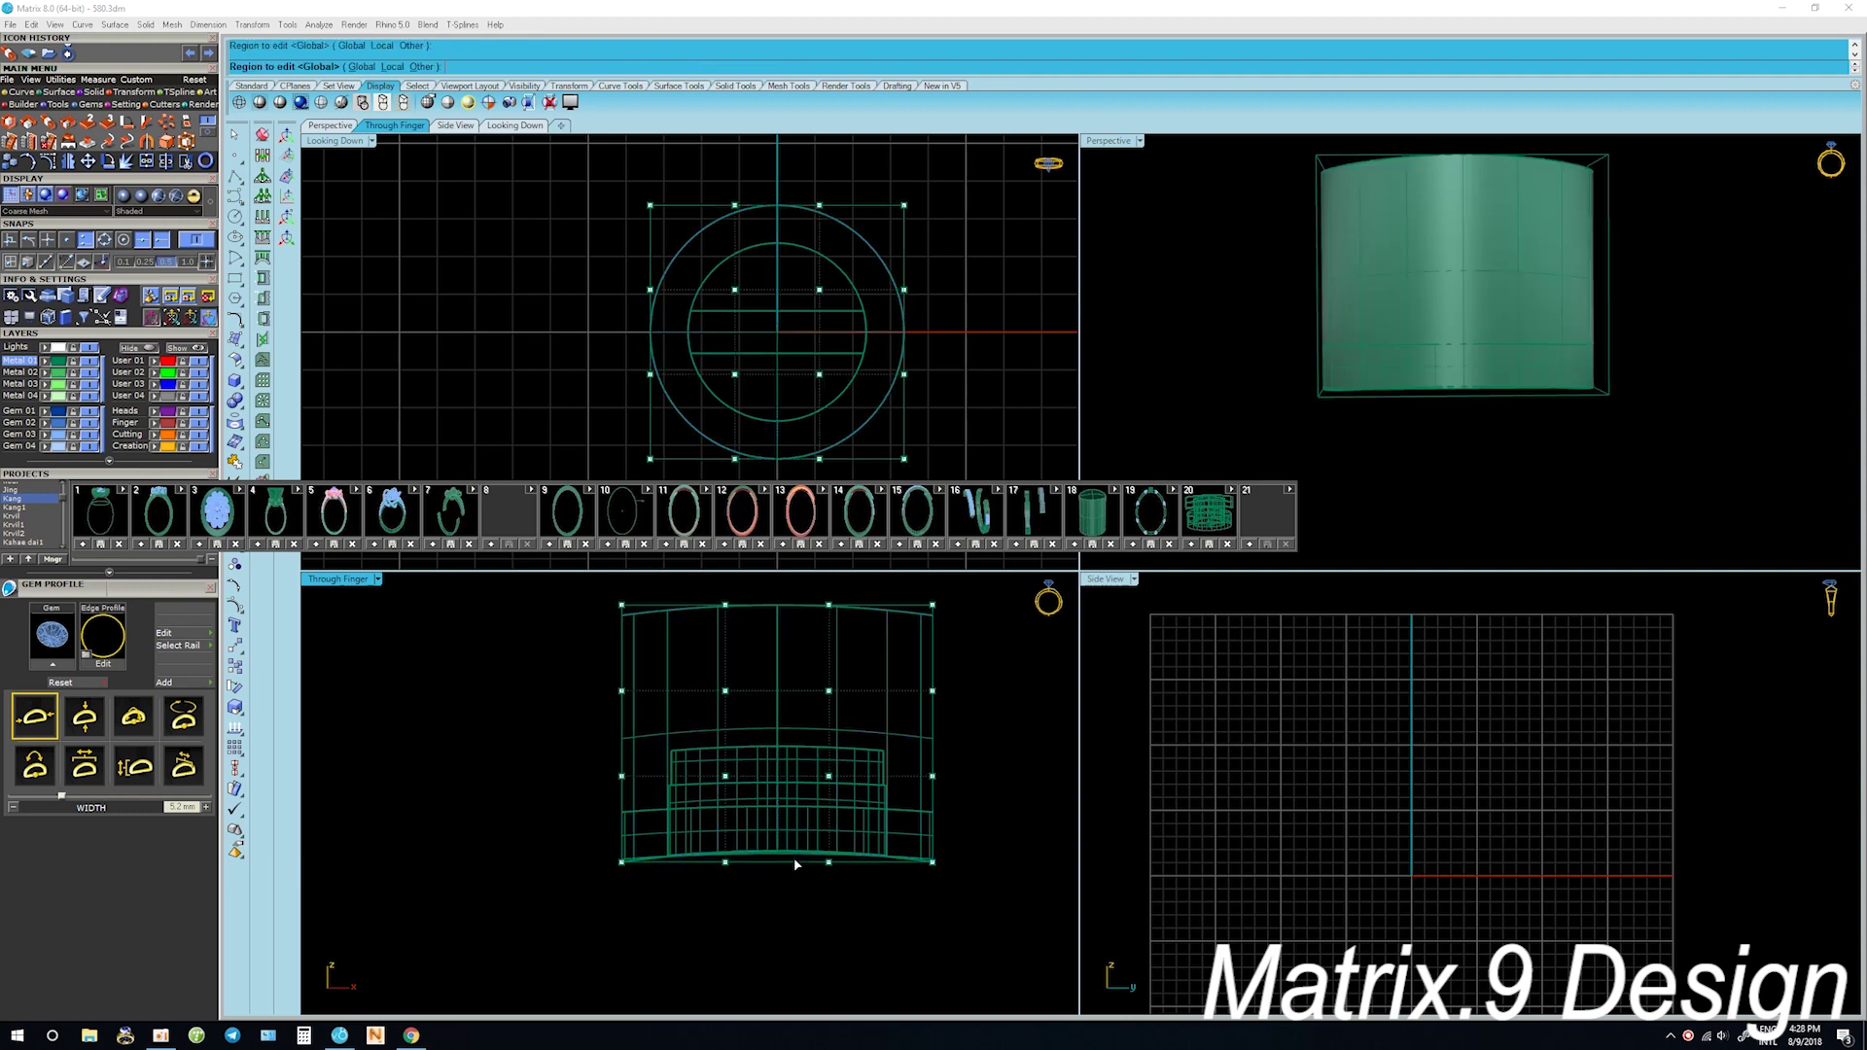
Cage-edit the outer cylinder and nudge it slightly upward
{"action": "left_click_drag", "start_coordinate": [656, 662], "coordinate": [817, 944]}
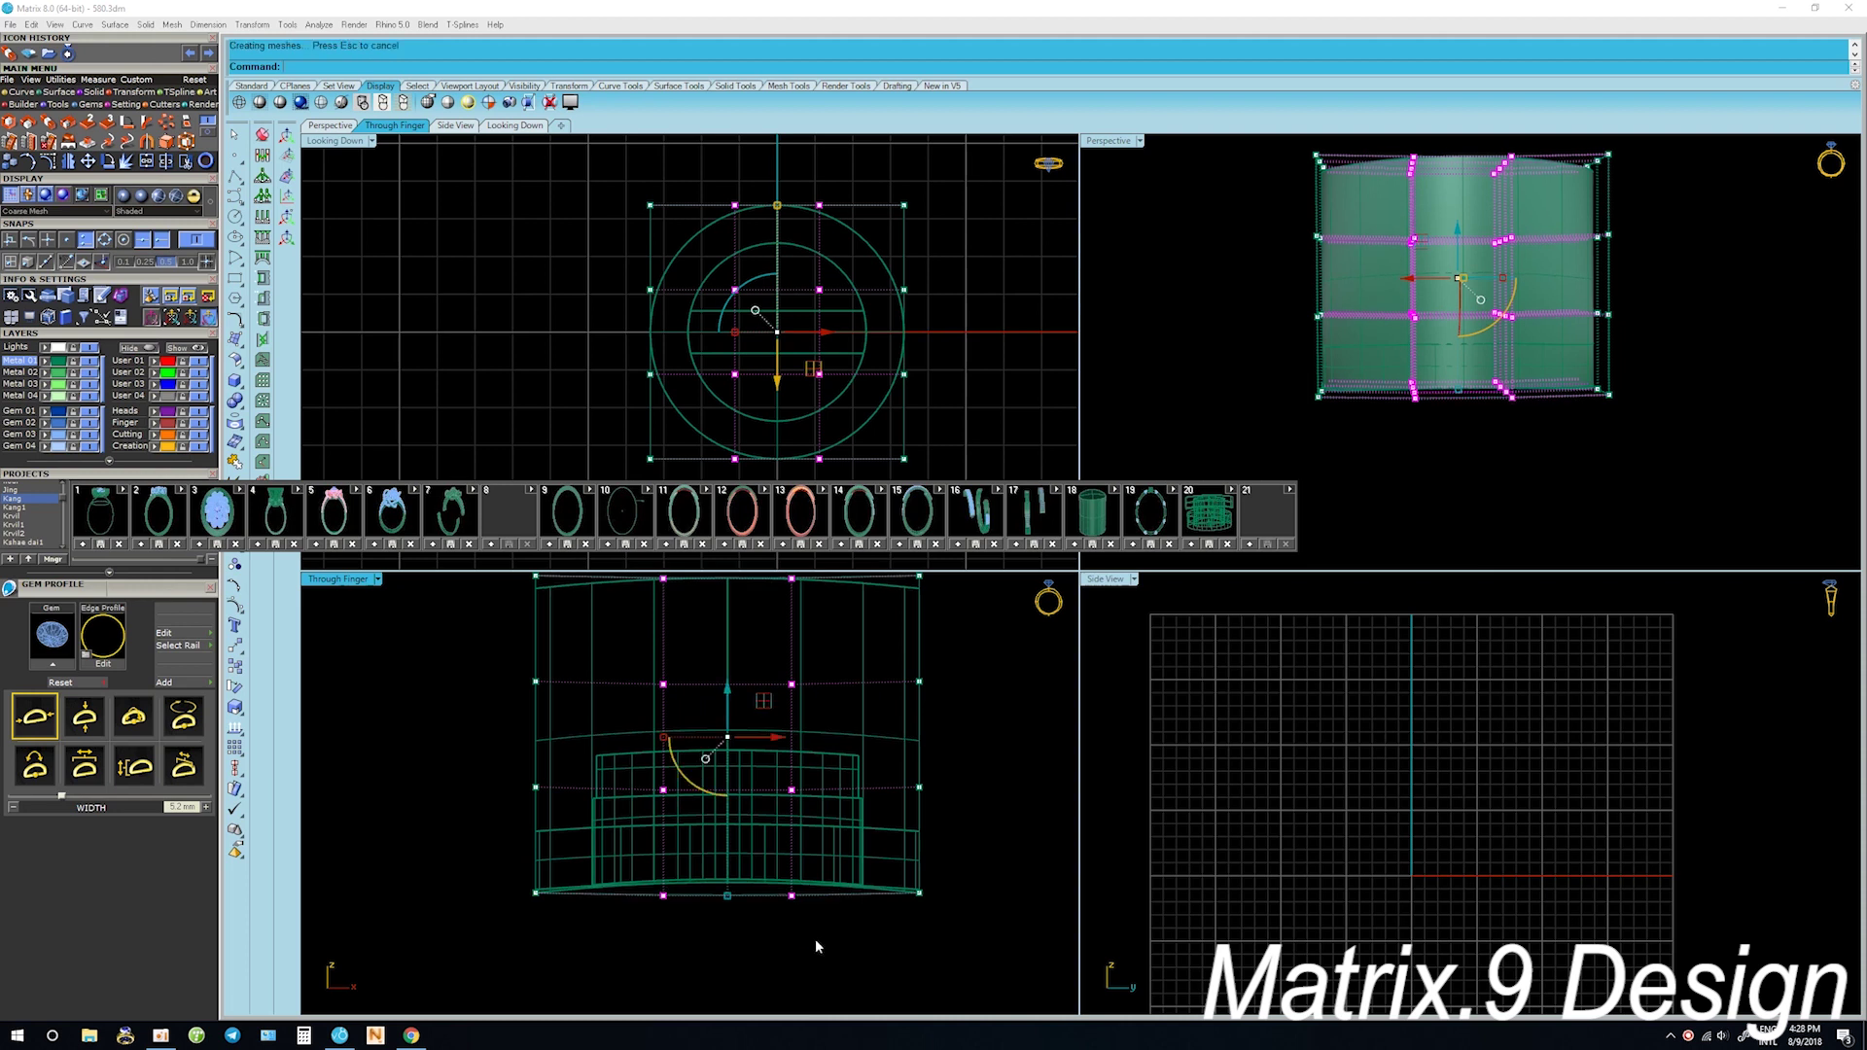
{"action": "key", "text": "Escape"}
{"action": "left_click", "coordinate": [844, 891]}
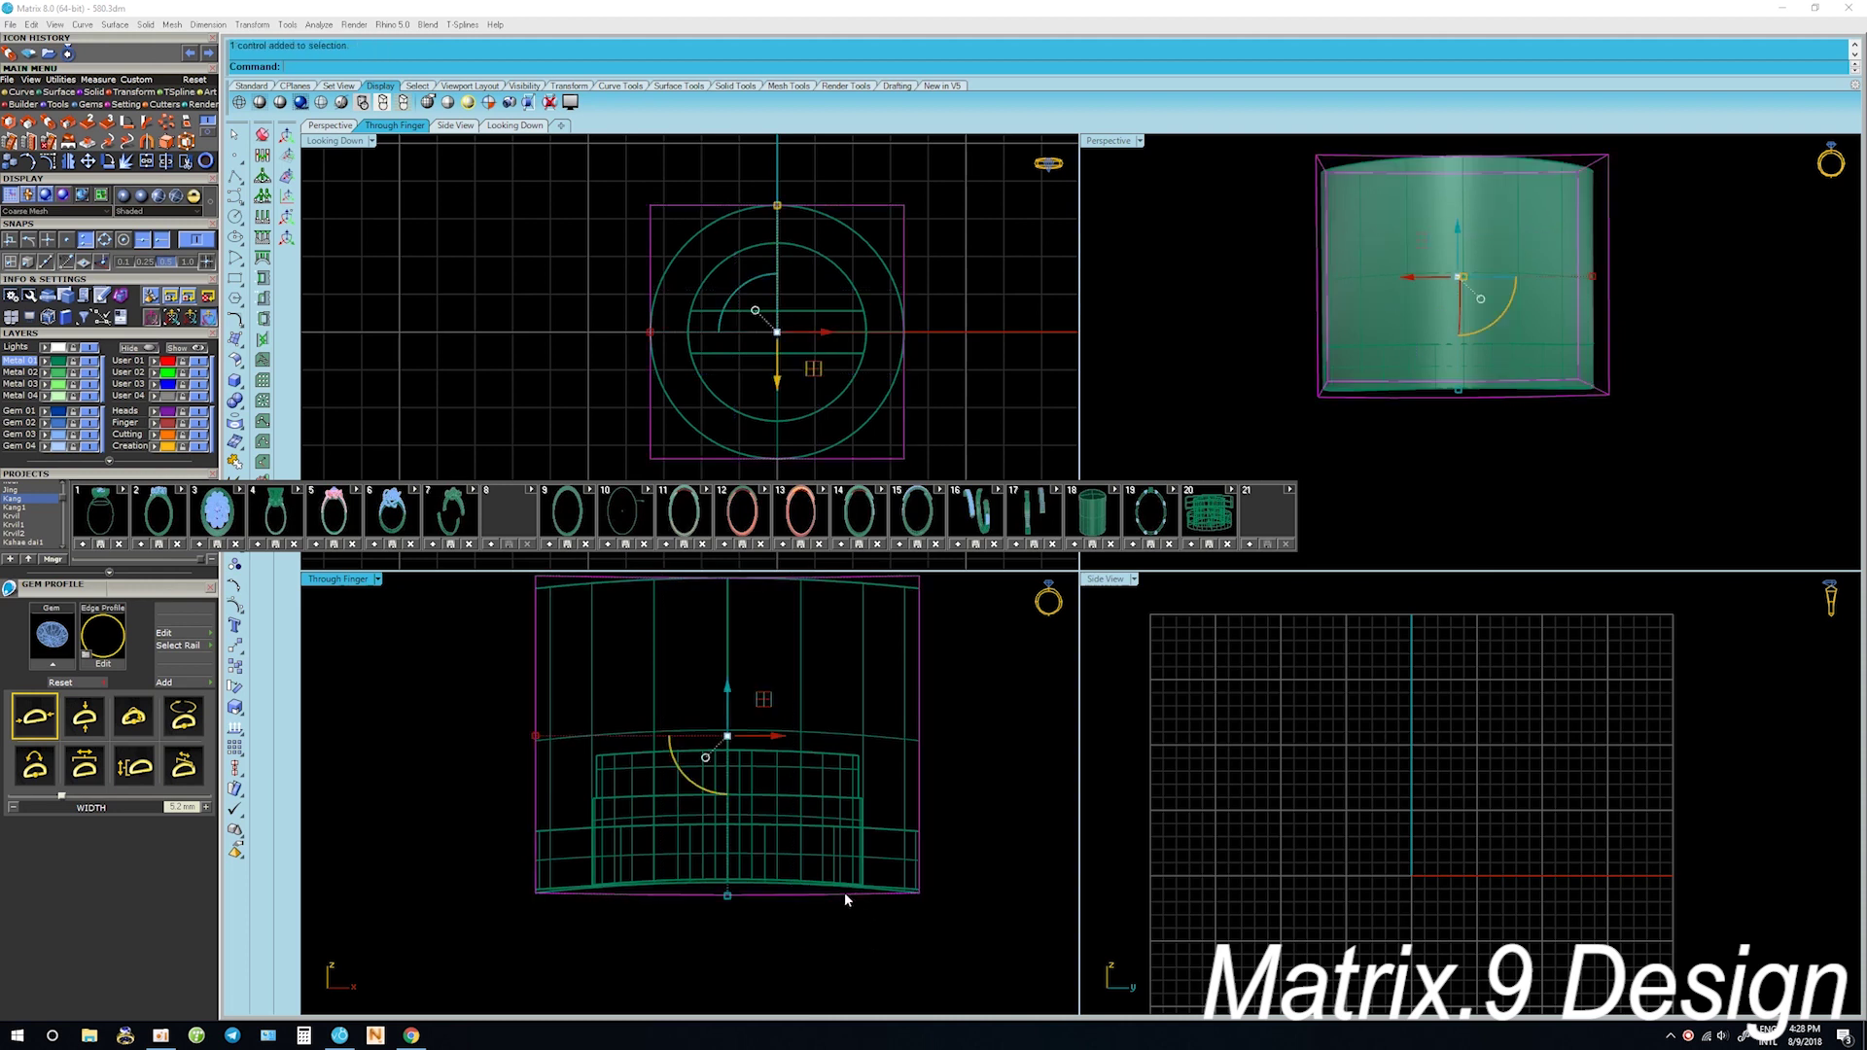
{"action": "left_click", "coordinate": [844, 891]}
{"action": "left_click", "coordinate": [924, 901]}
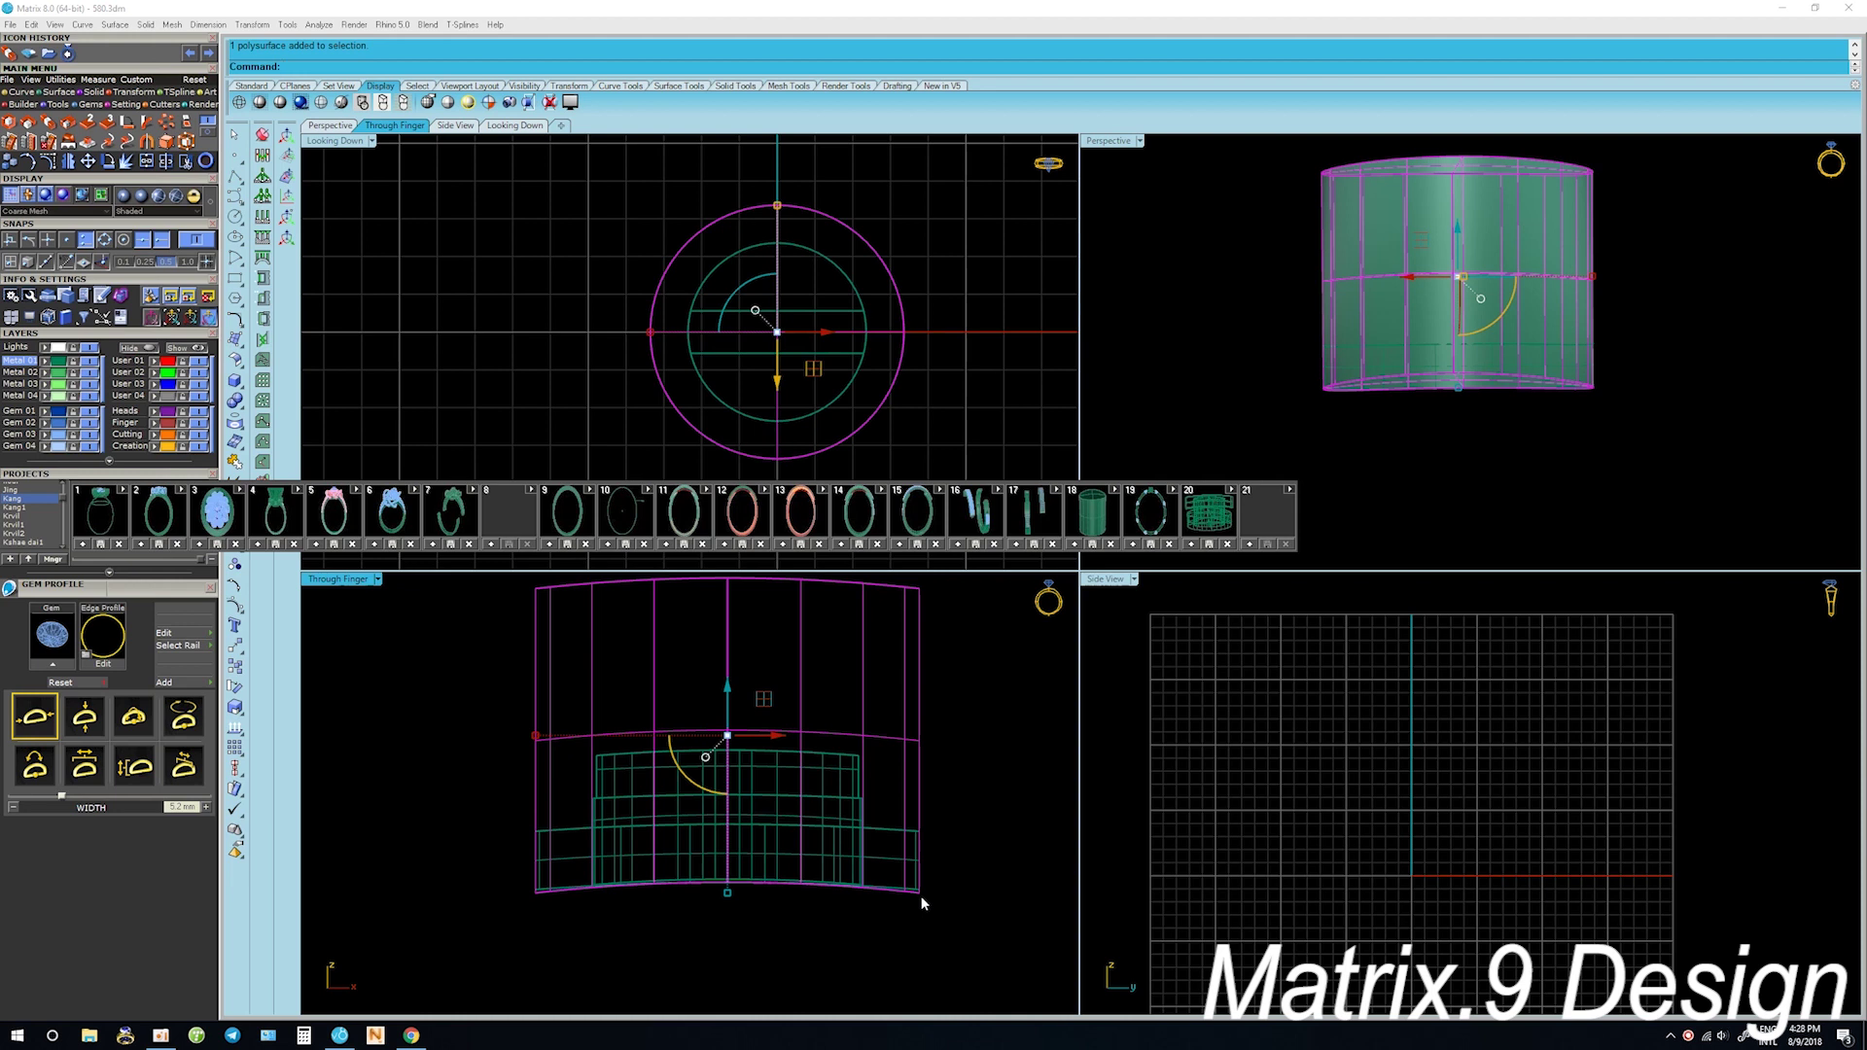
{"action": "key", "text": "alt+Up"}
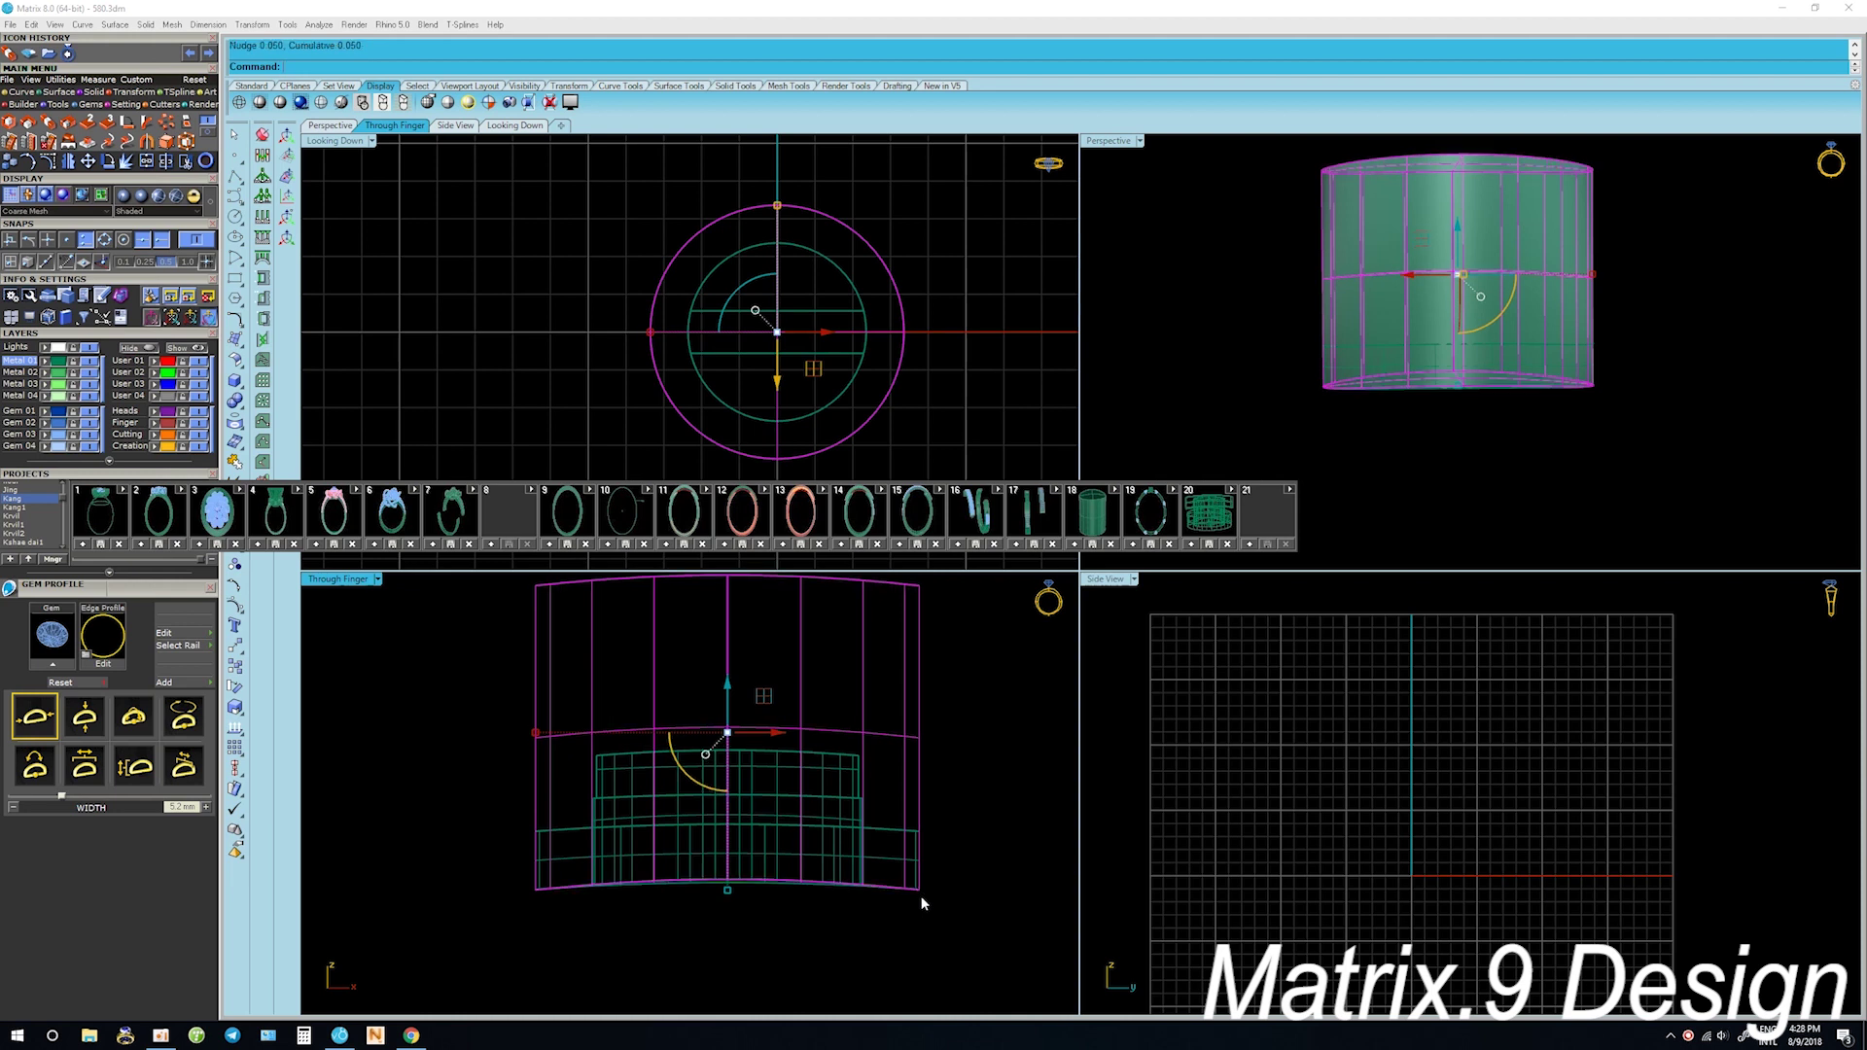
{"action": "scroll", "coordinate": [880, 870], "scroll_direction": "down", "scroll_amount": 2}
{"action": "key", "text": "Return"}
Delete the cylinder's cage control, leaving it a plain cylinder surface
{"action": "left_click_drag", "start_coordinate": [673, 593], "coordinate": [861, 922]}
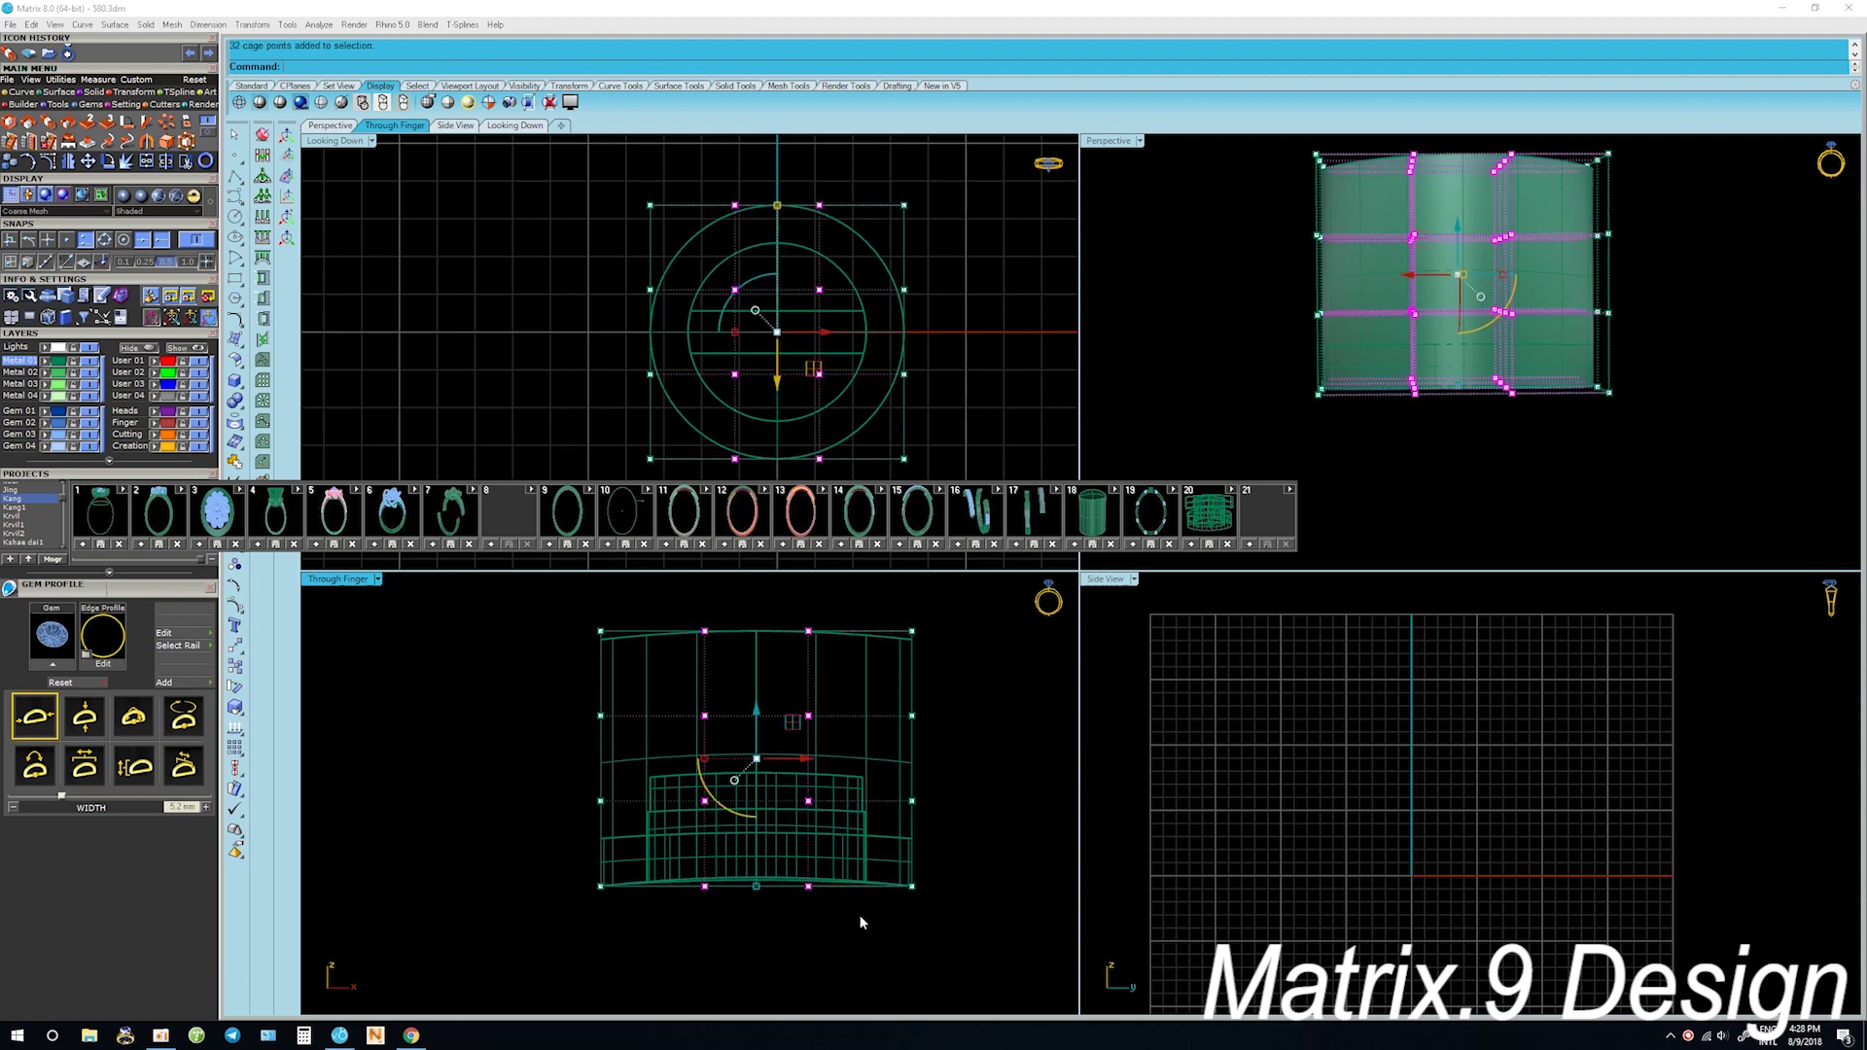
{"action": "left_click", "coordinate": [844, 887]}
{"action": "scroll", "coordinate": [845, 887], "scroll_direction": "up", "scroll_amount": 2}
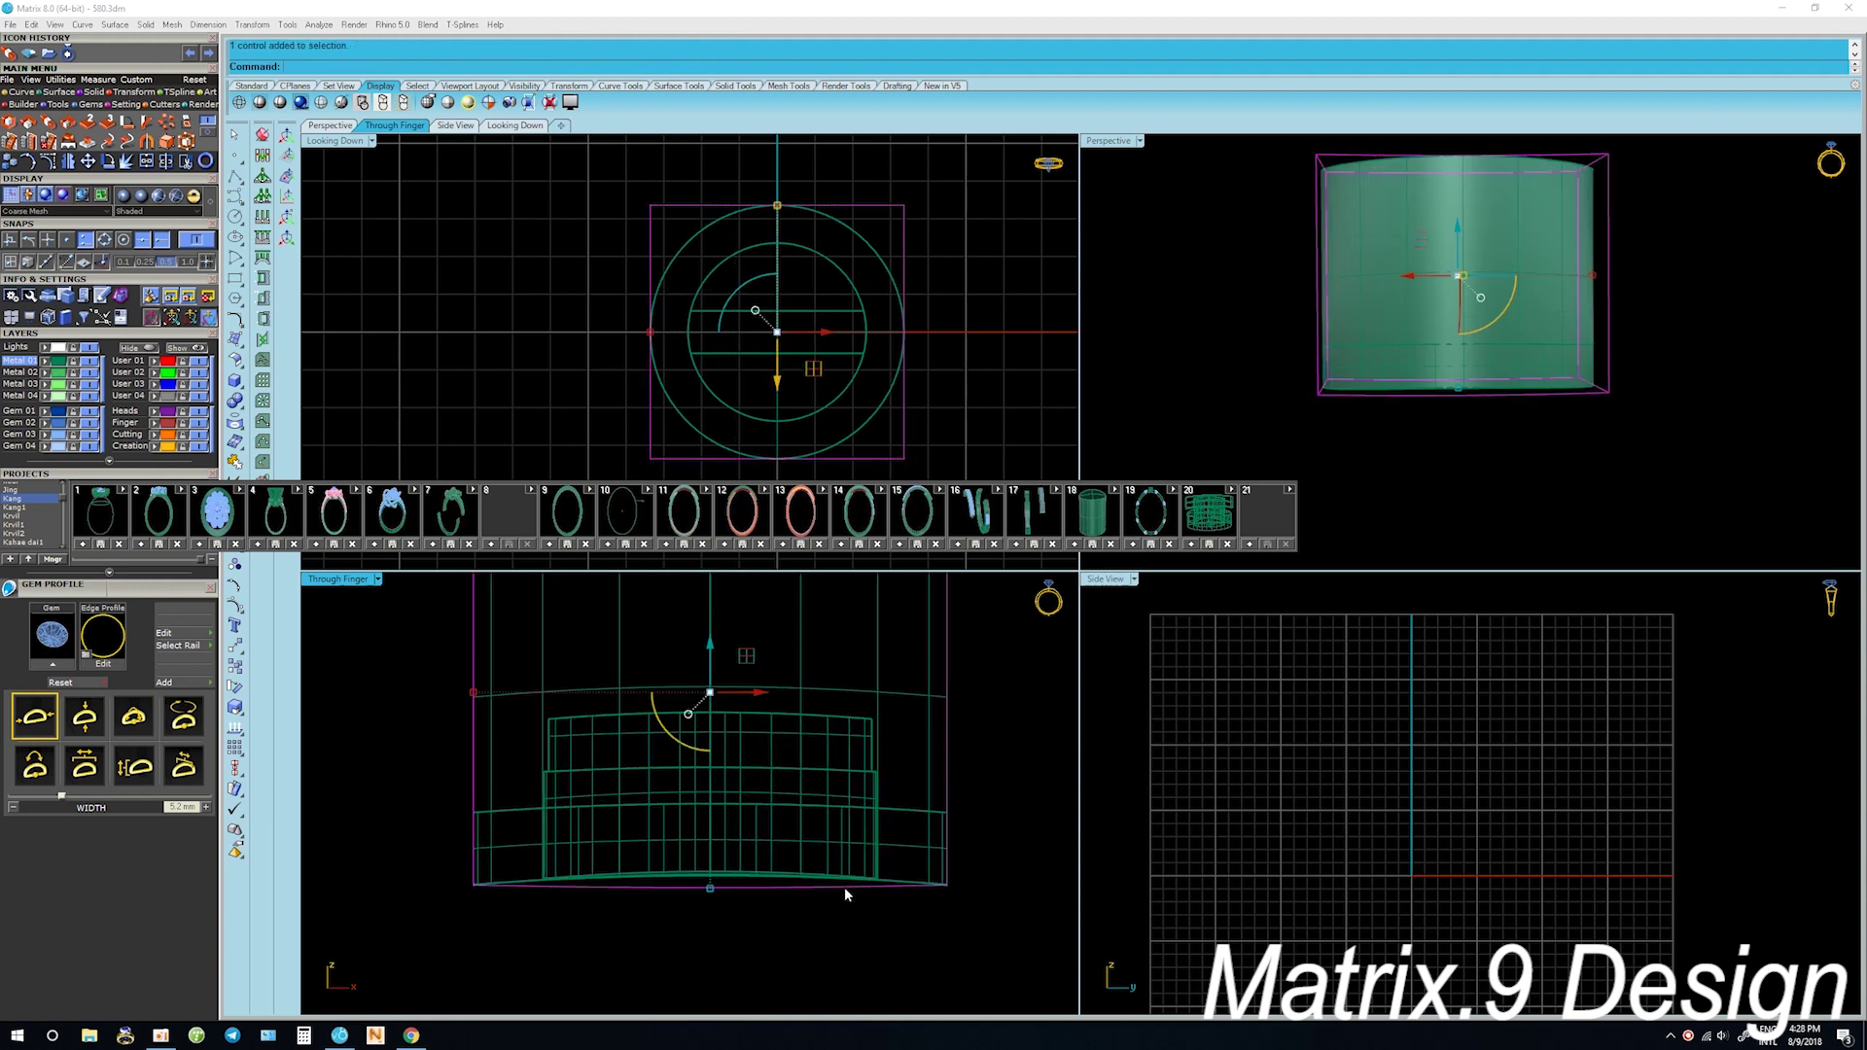
{"action": "key", "text": "Delete"}
{"action": "left_click", "coordinate": [939, 885]}
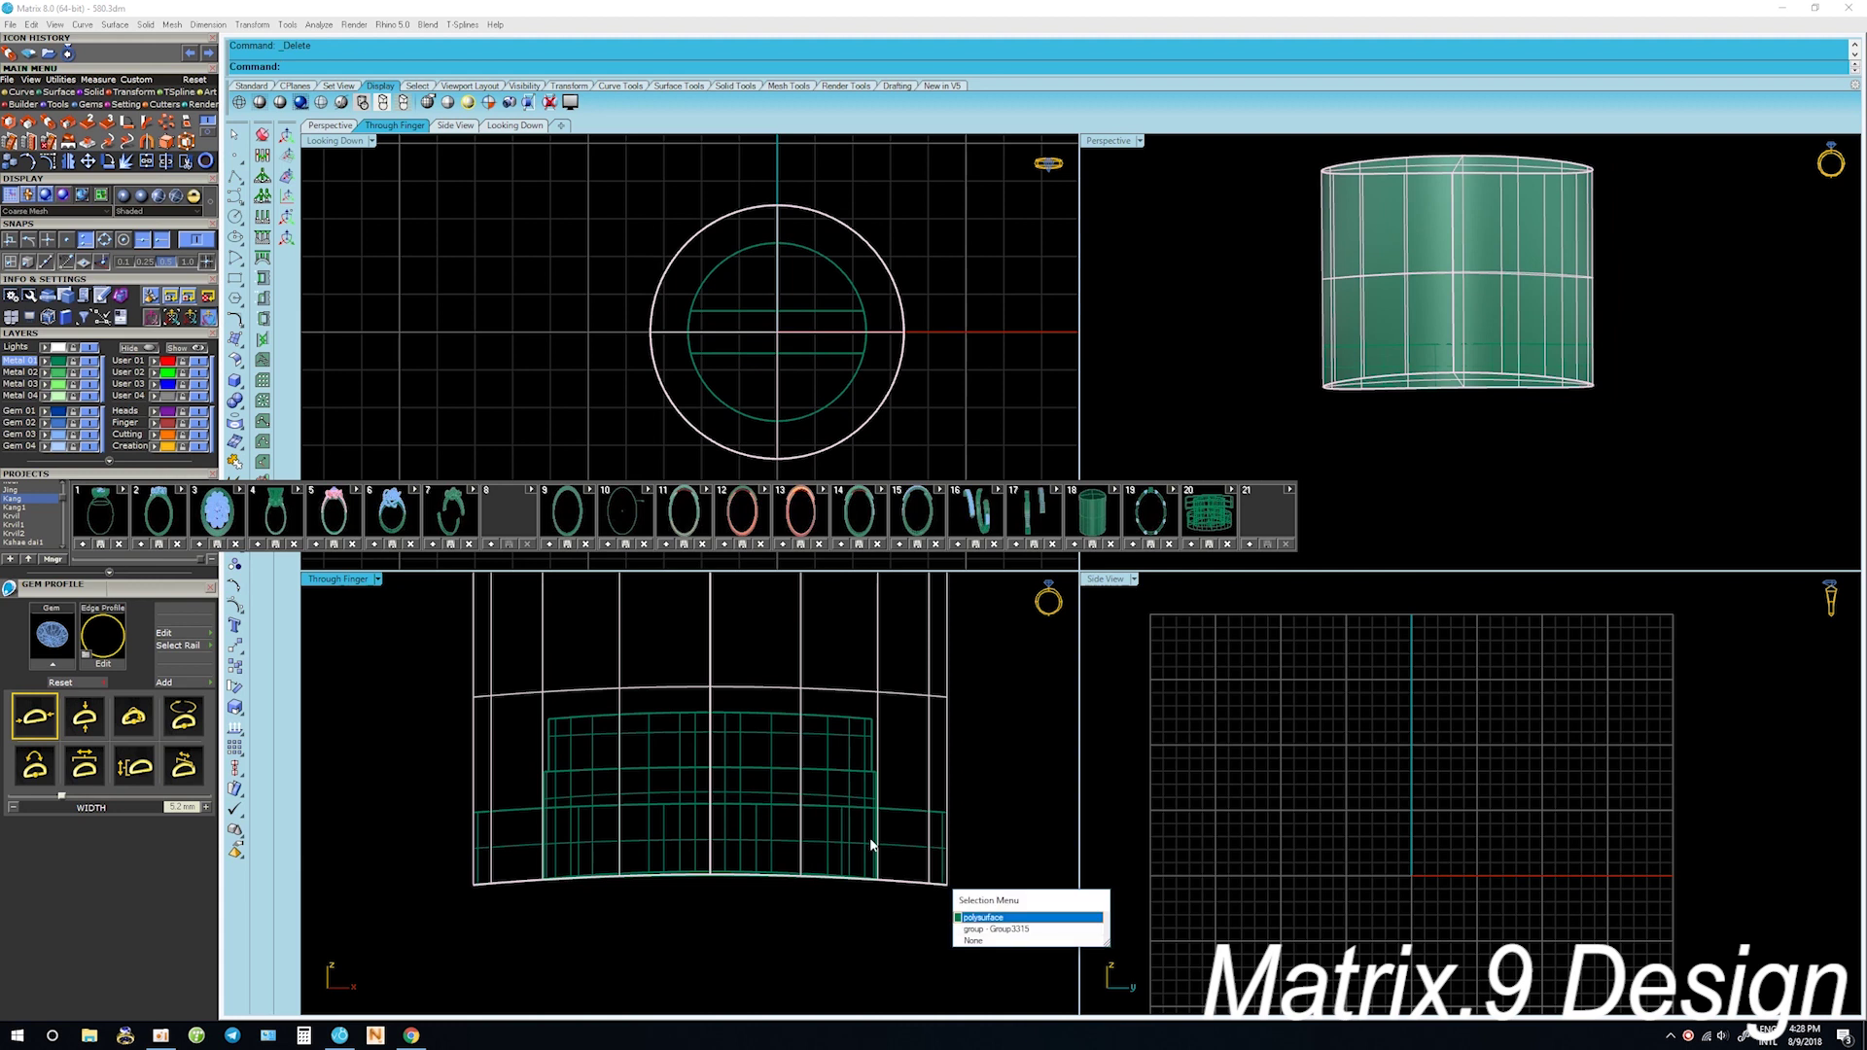
Shorten the outer cylinder vertically and nudge it downward
{"action": "key", "text": "Return"}
{"action": "scroll", "coordinate": [817, 958], "scroll_direction": "down", "scroll_amount": 2}
{"action": "left_click_drag", "start_coordinate": [745, 907], "coordinate": [750, 888]}
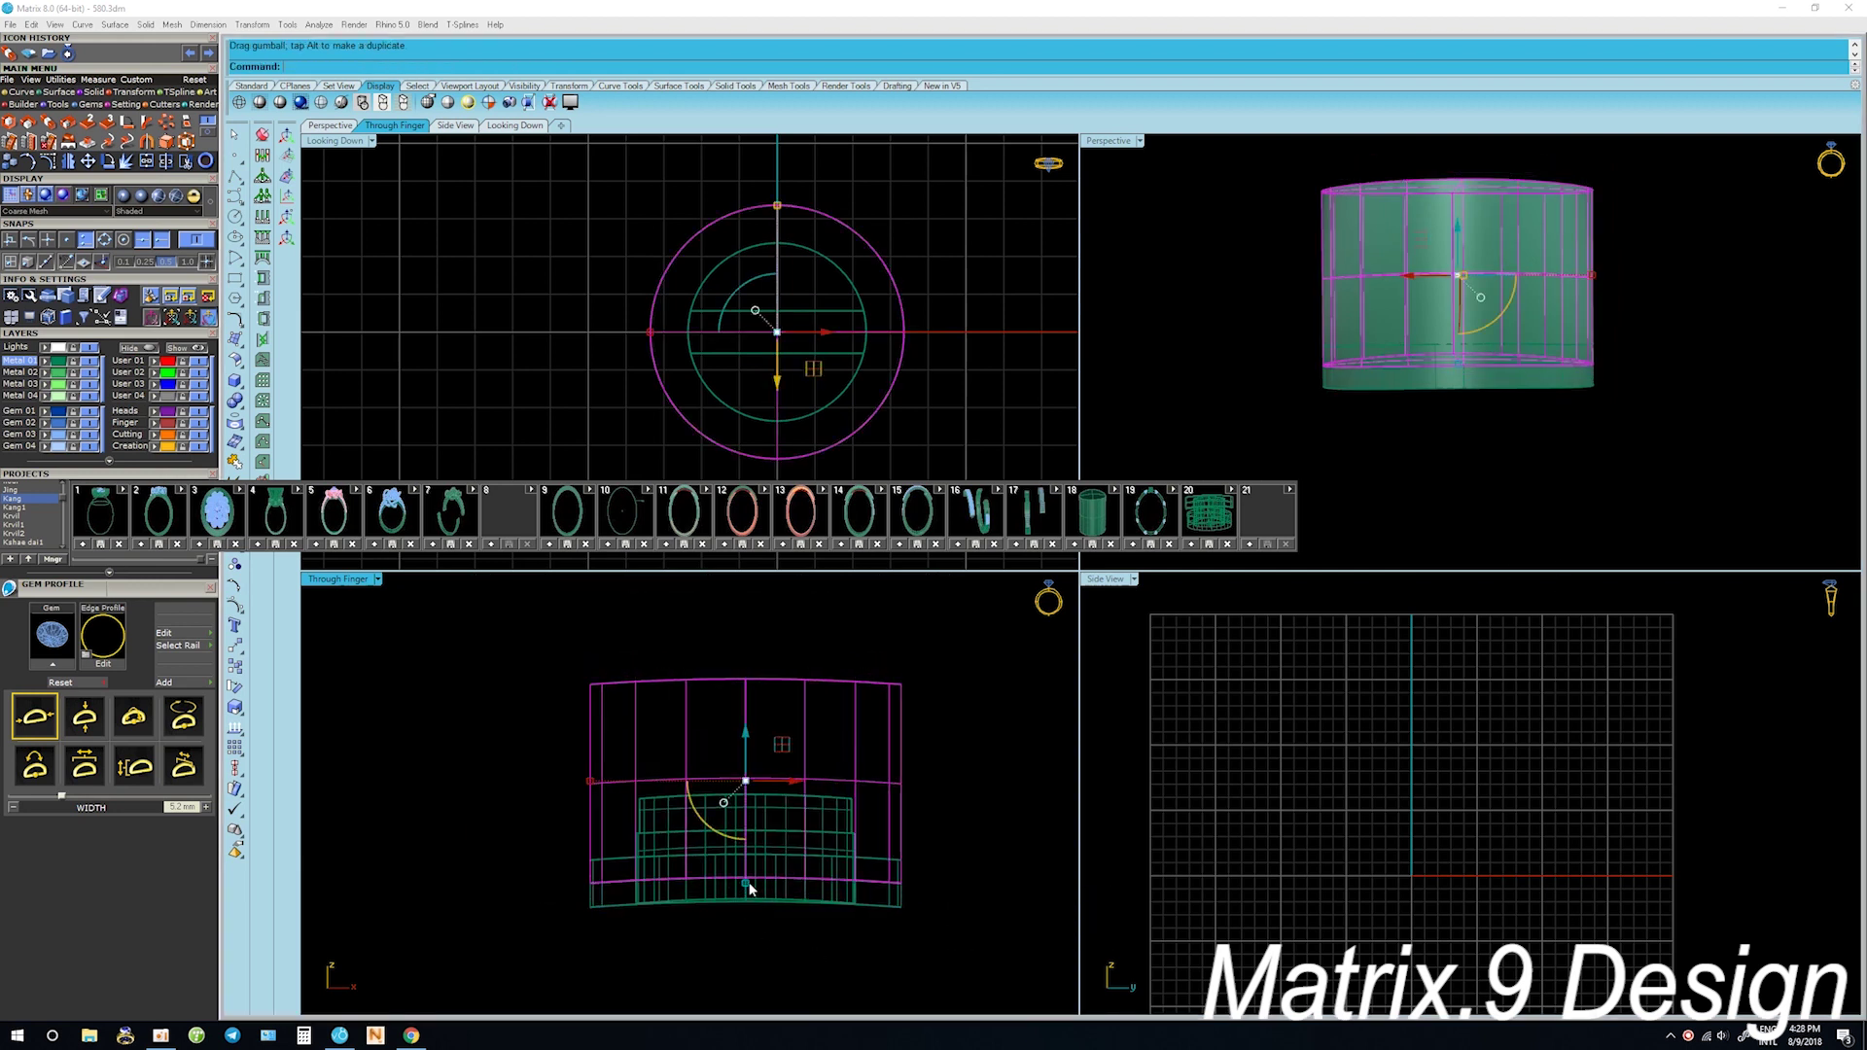
{"action": "key", "text": "alt+Down"}
{"action": "key", "text": "alt+Down"}
{"action": "key", "text": "alt+Down"}
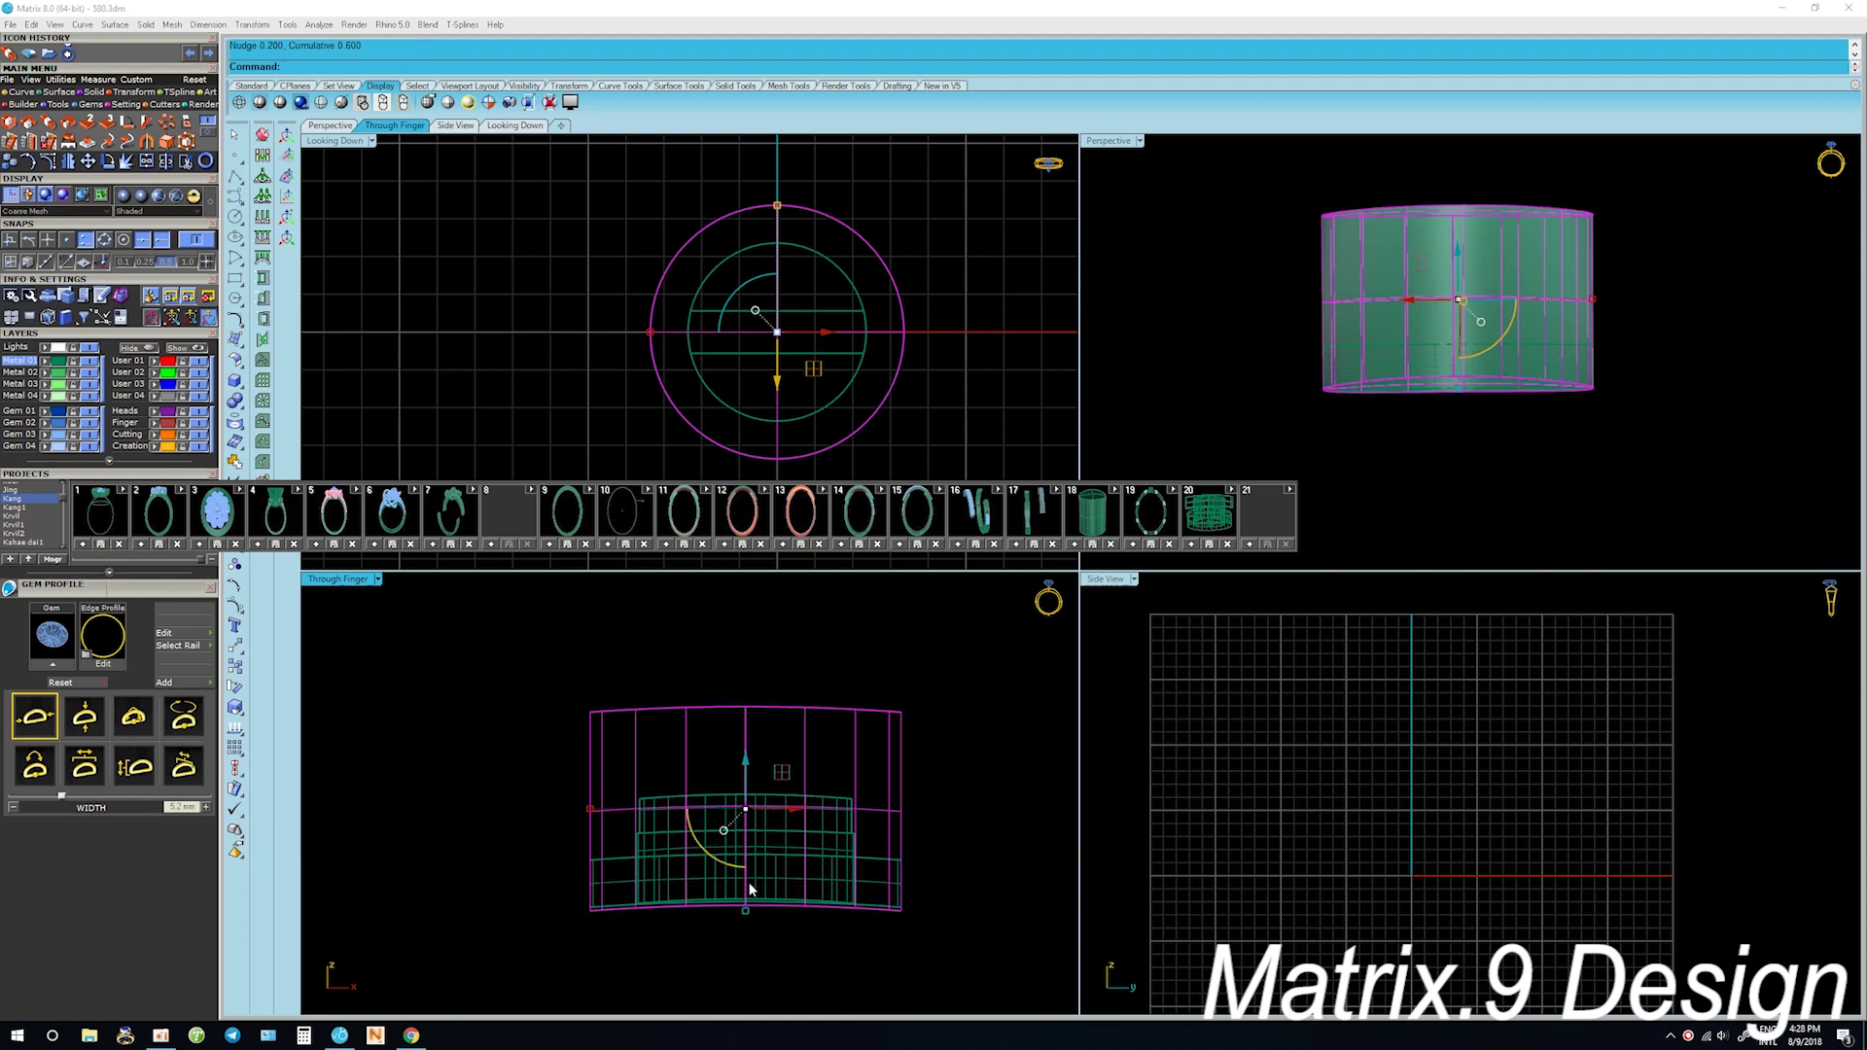
{"action": "scroll", "coordinate": [762, 851], "scroll_direction": "up", "scroll_amount": 2}
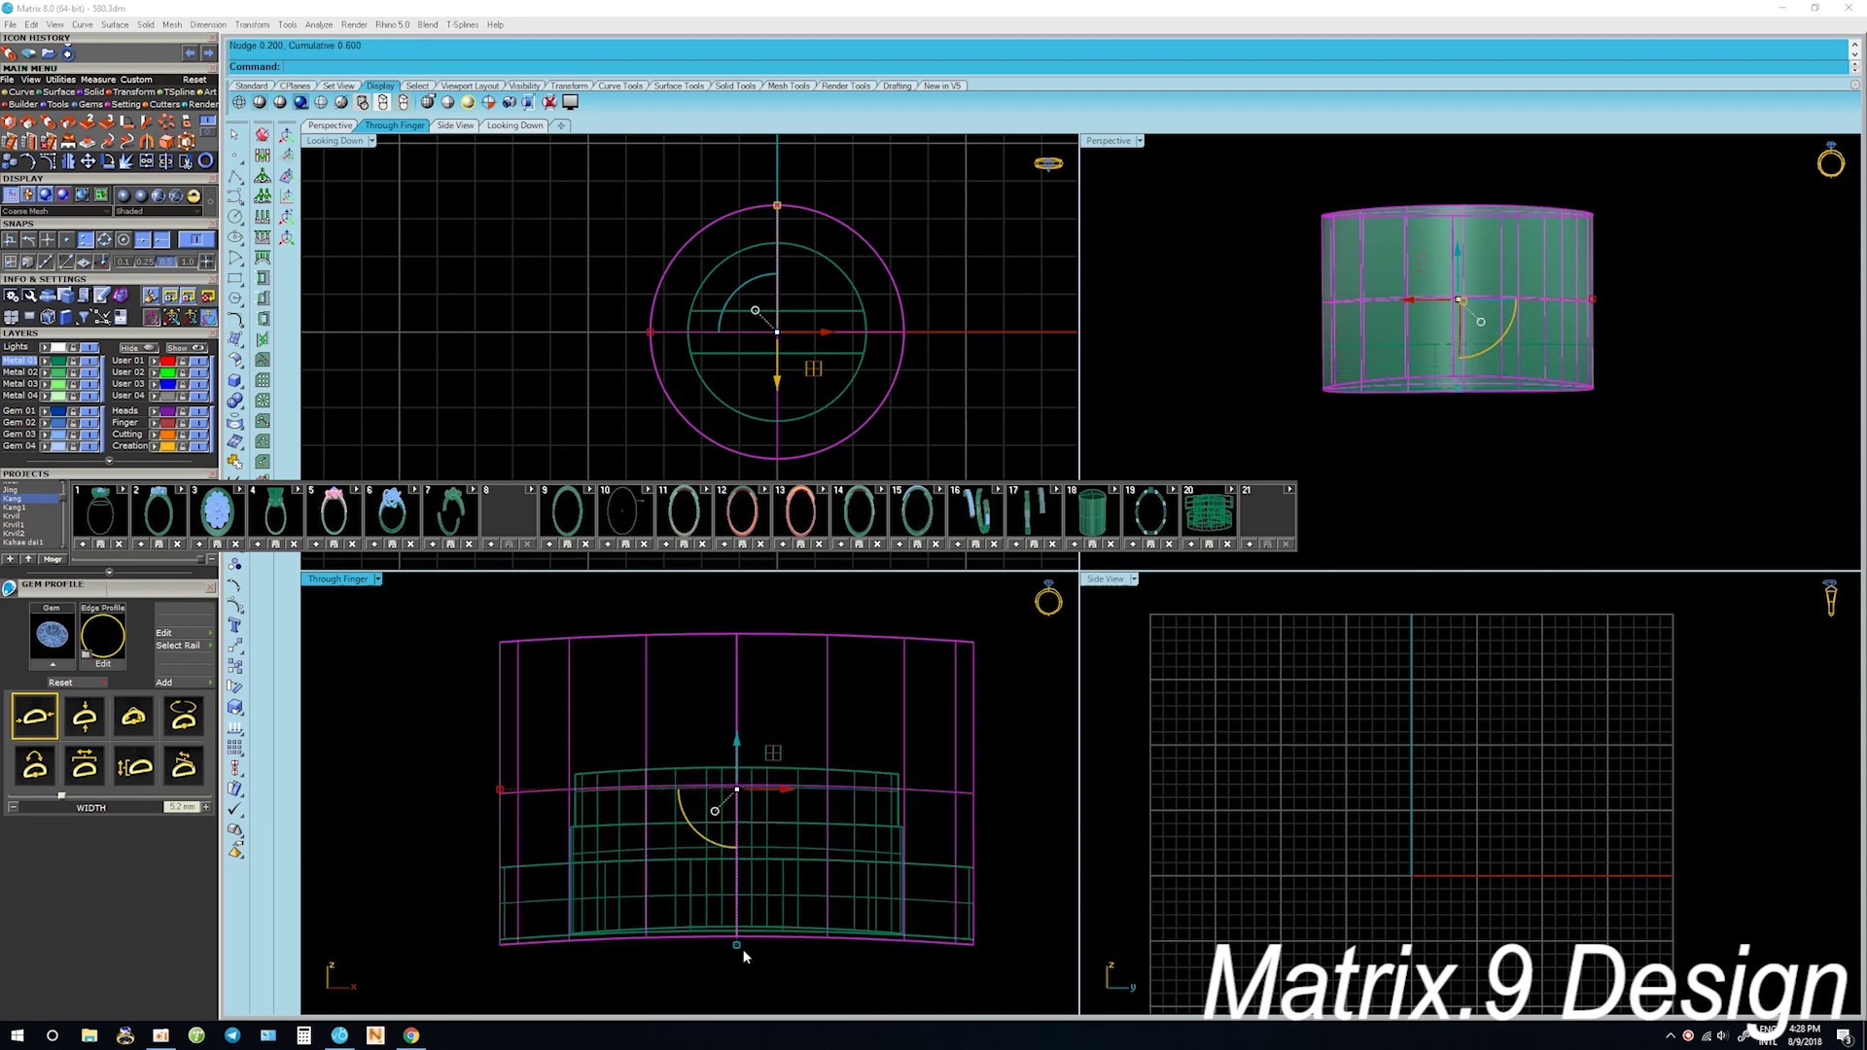
{"action": "left_click_drag", "start_coordinate": [737, 945], "coordinate": [735, 933]}
Enlarge the cylinder slightly all around, squash its height and lower it a touch
{"action": "right_click_drag", "start_coordinate": [878, 364], "coordinate": [877, 358]}
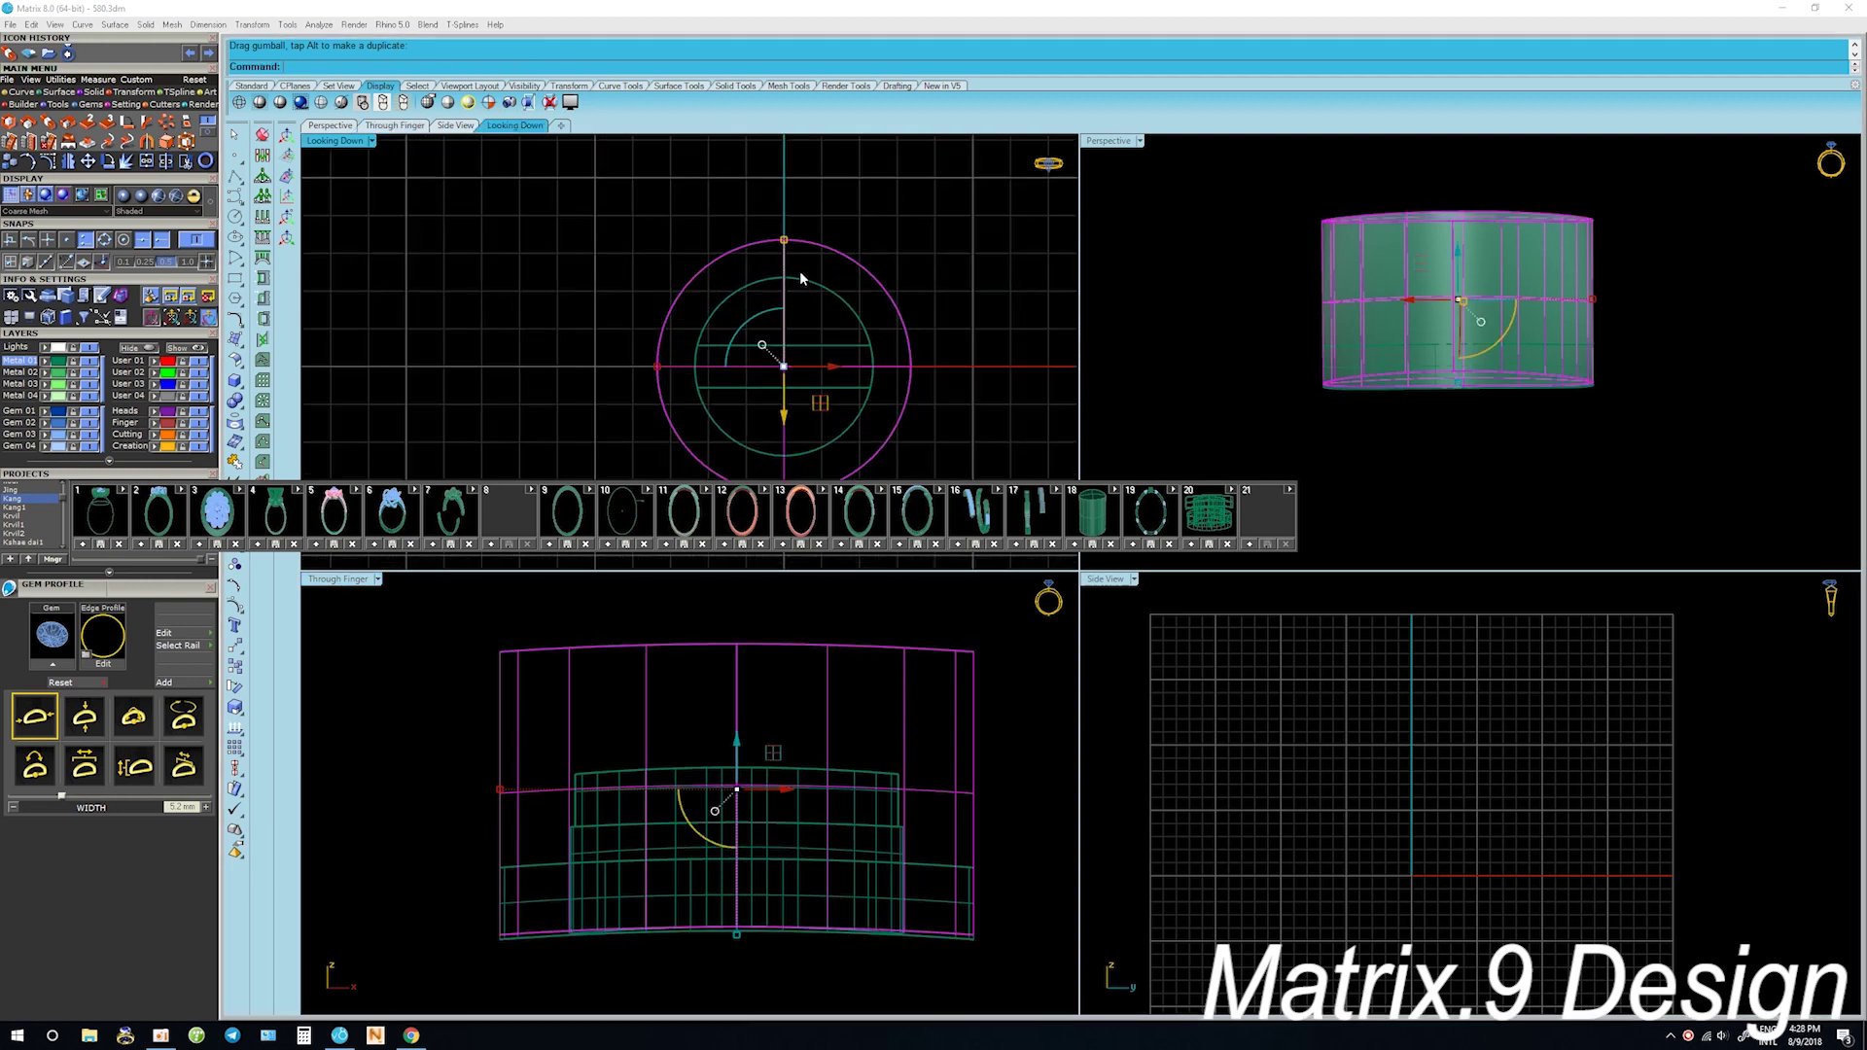
{"action": "left_click_drag", "start_coordinate": [784, 243], "coordinate": [785, 235]}
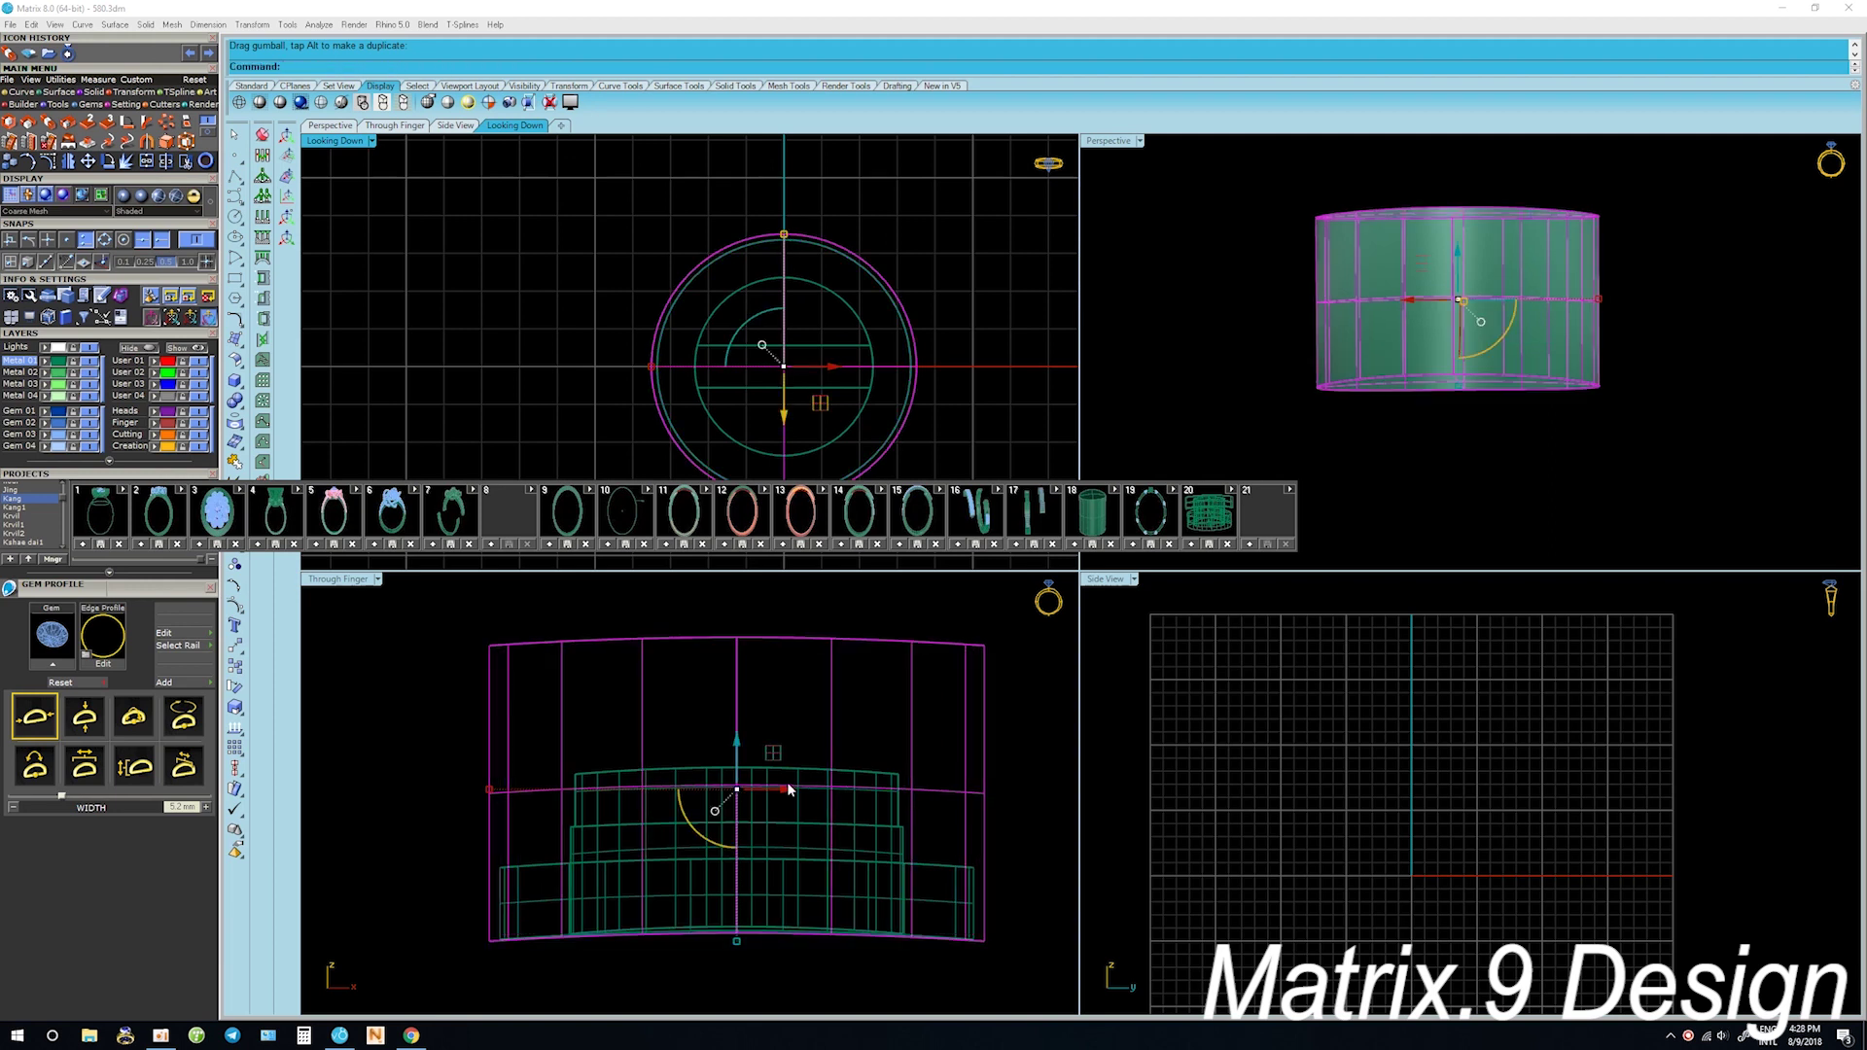
{"action": "scroll", "coordinate": [786, 784], "scroll_direction": "down", "scroll_amount": 2}
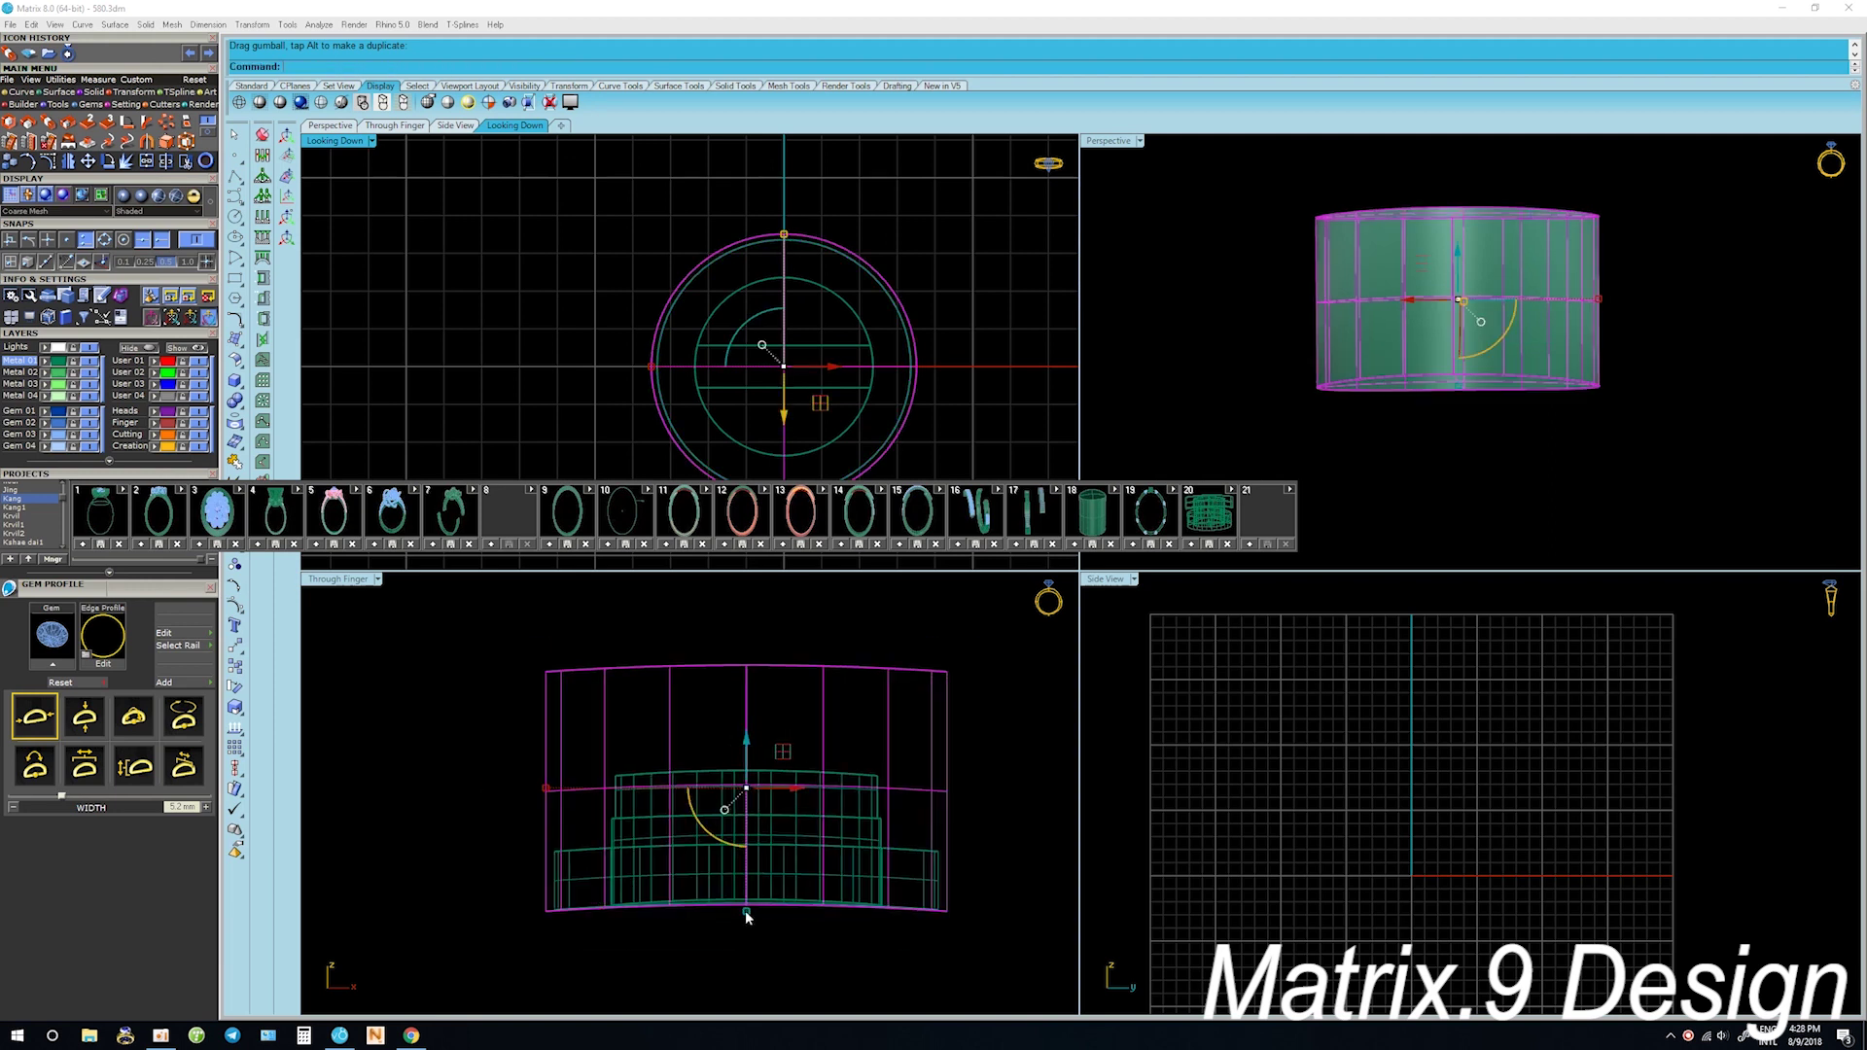
{"action": "left_click_drag", "start_coordinate": [746, 911], "coordinate": [751, 877]}
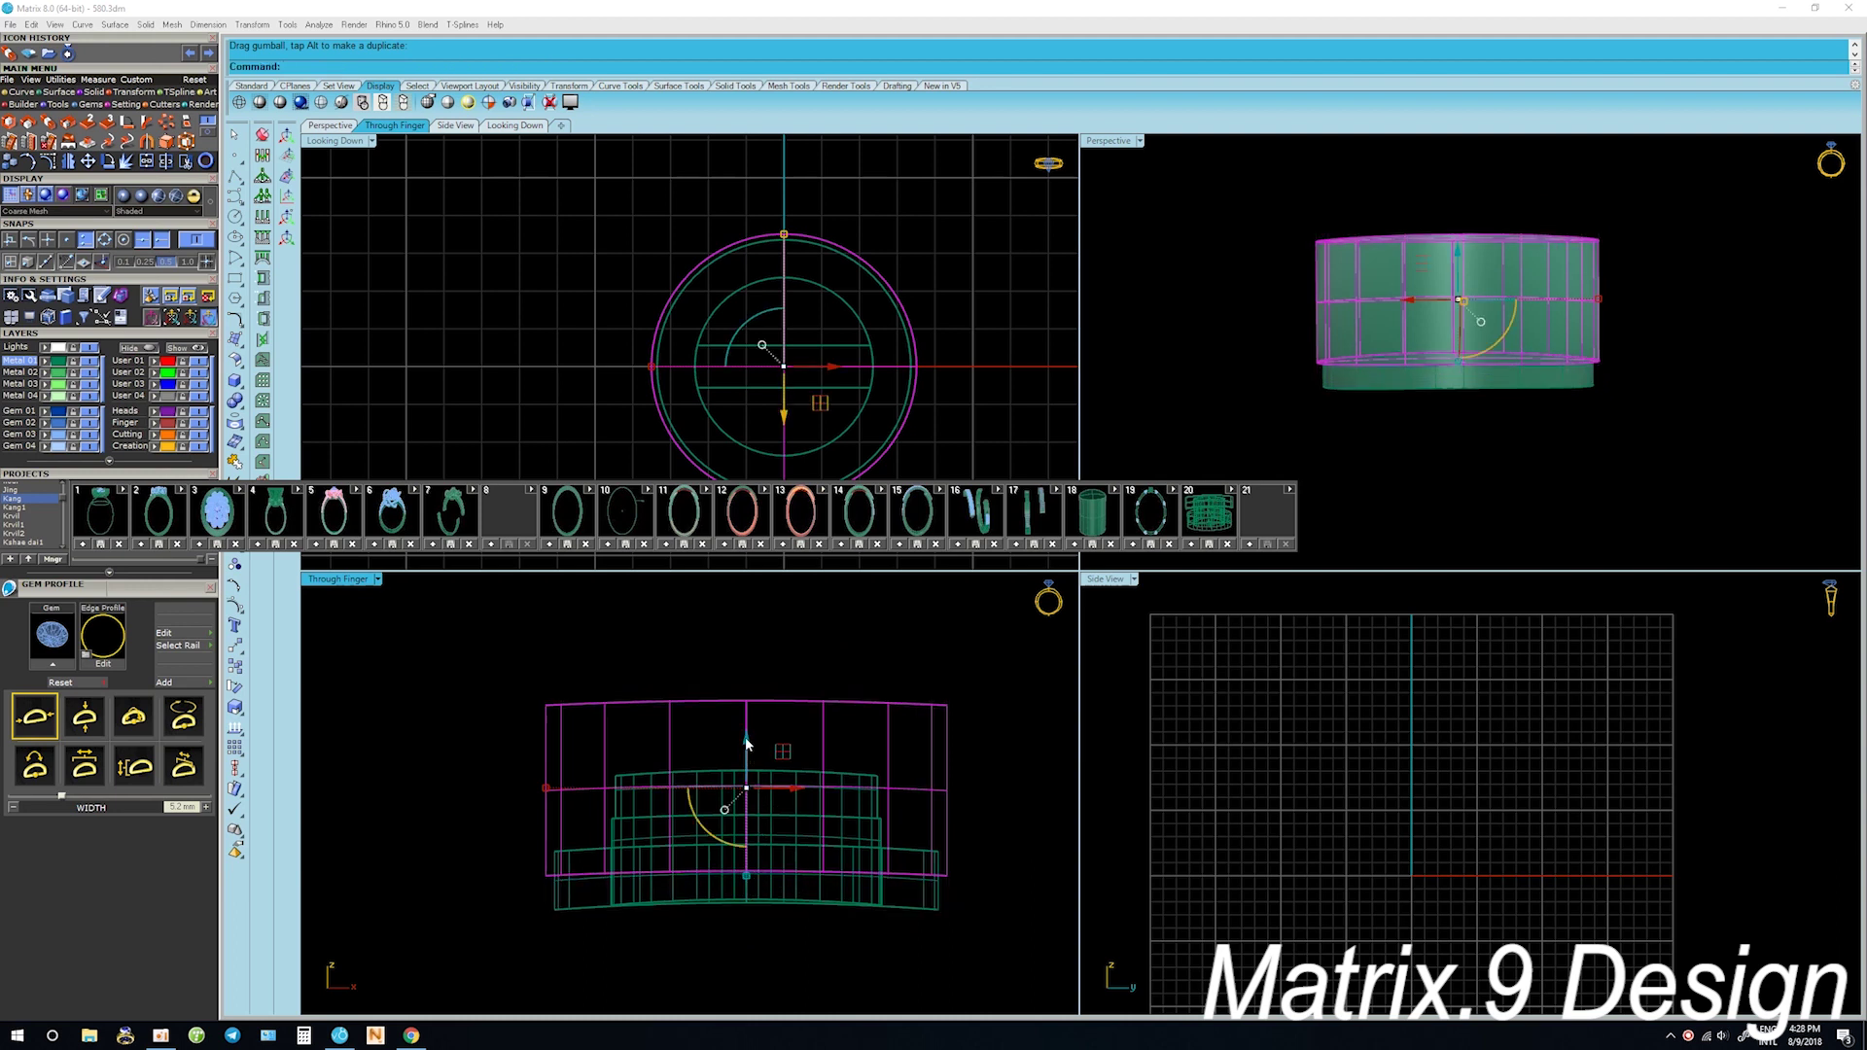
{"action": "left_click_drag", "start_coordinate": [747, 774], "coordinate": [747, 775]}
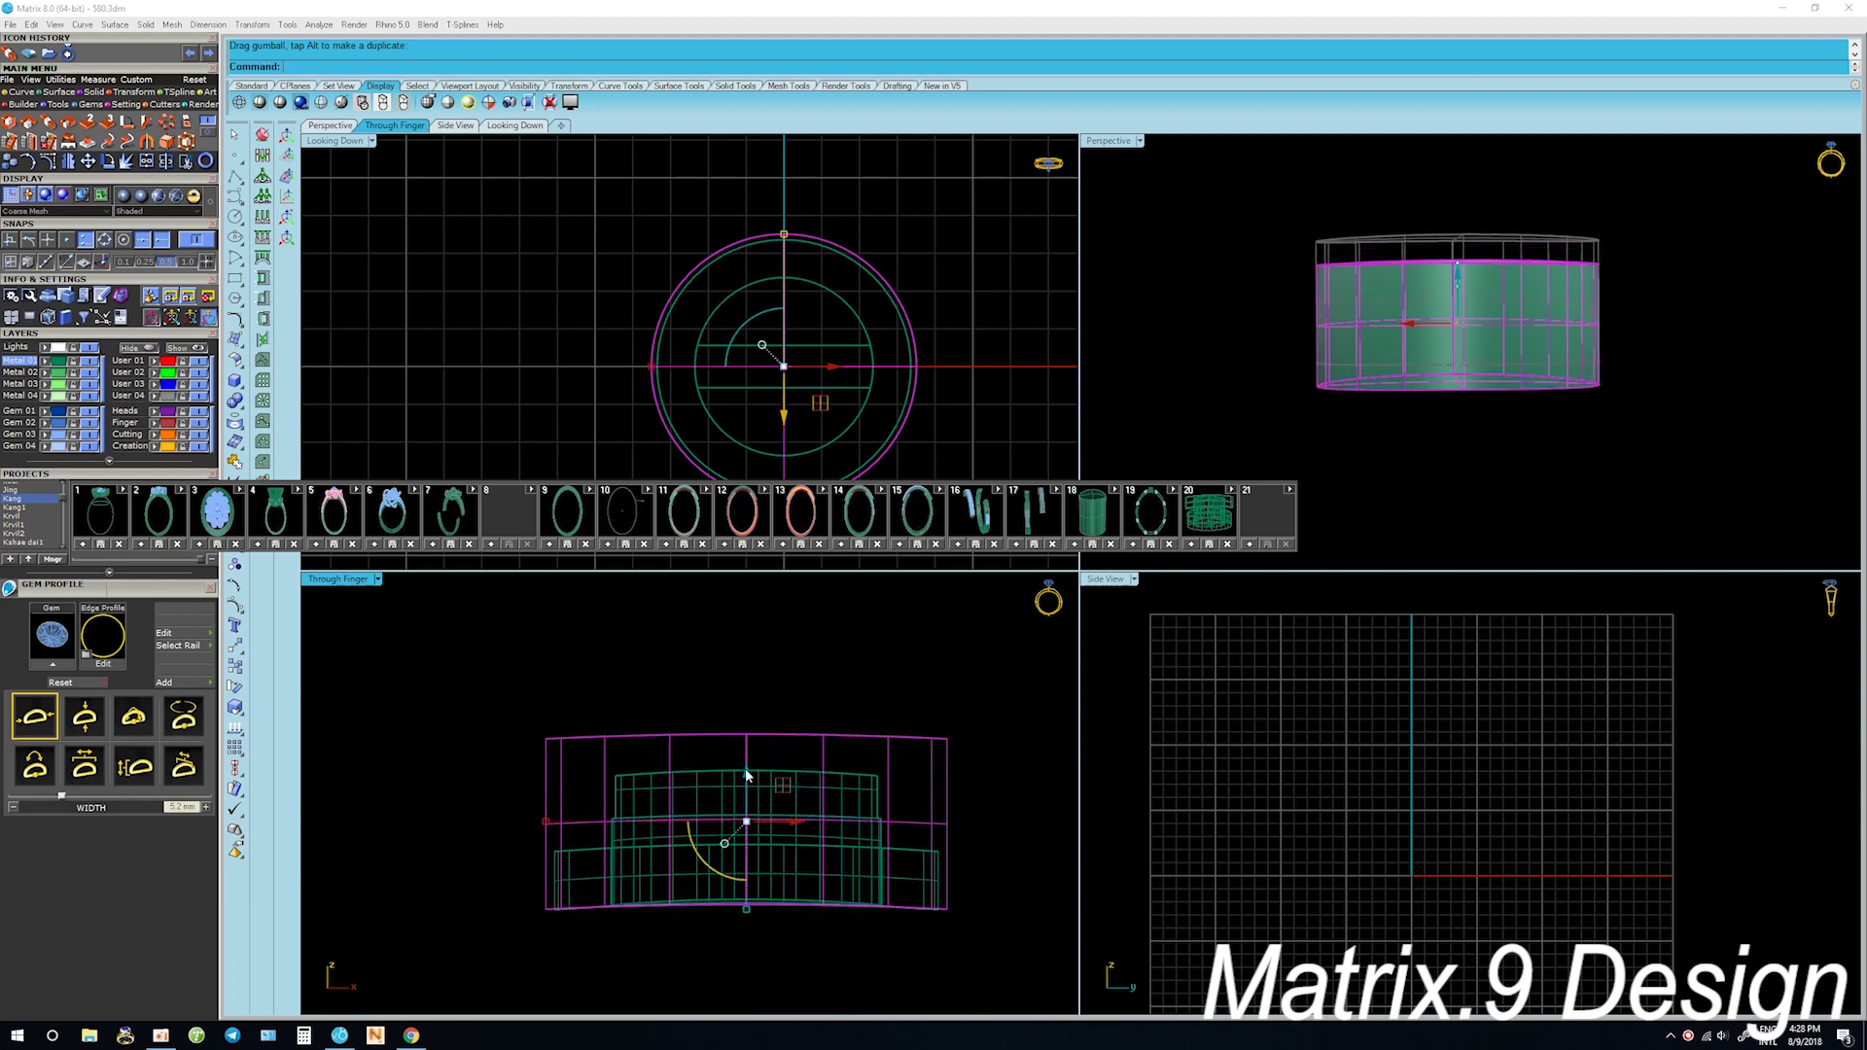
{"action": "left_click", "coordinate": [783, 956]}
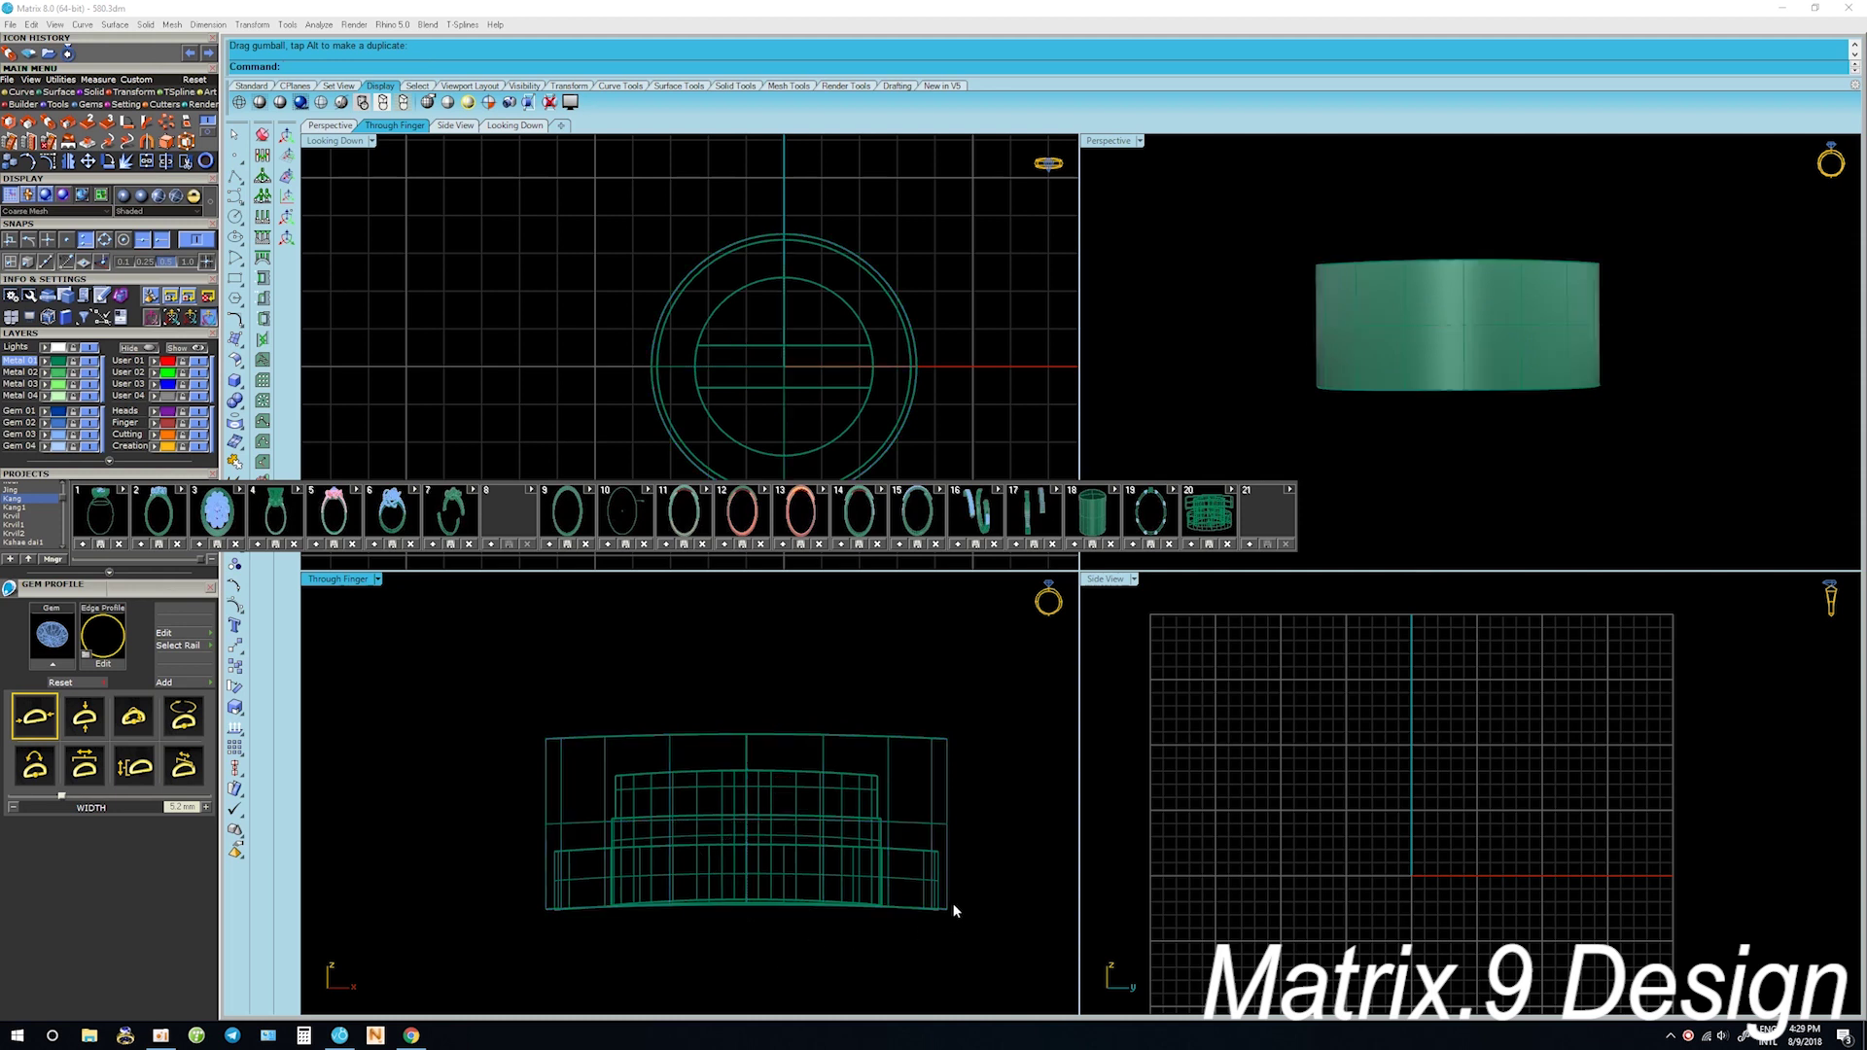
Make the outer cylinder red
{"action": "left_click", "coordinate": [331, 125]}
{"action": "left_click", "coordinate": [1479, 290]}
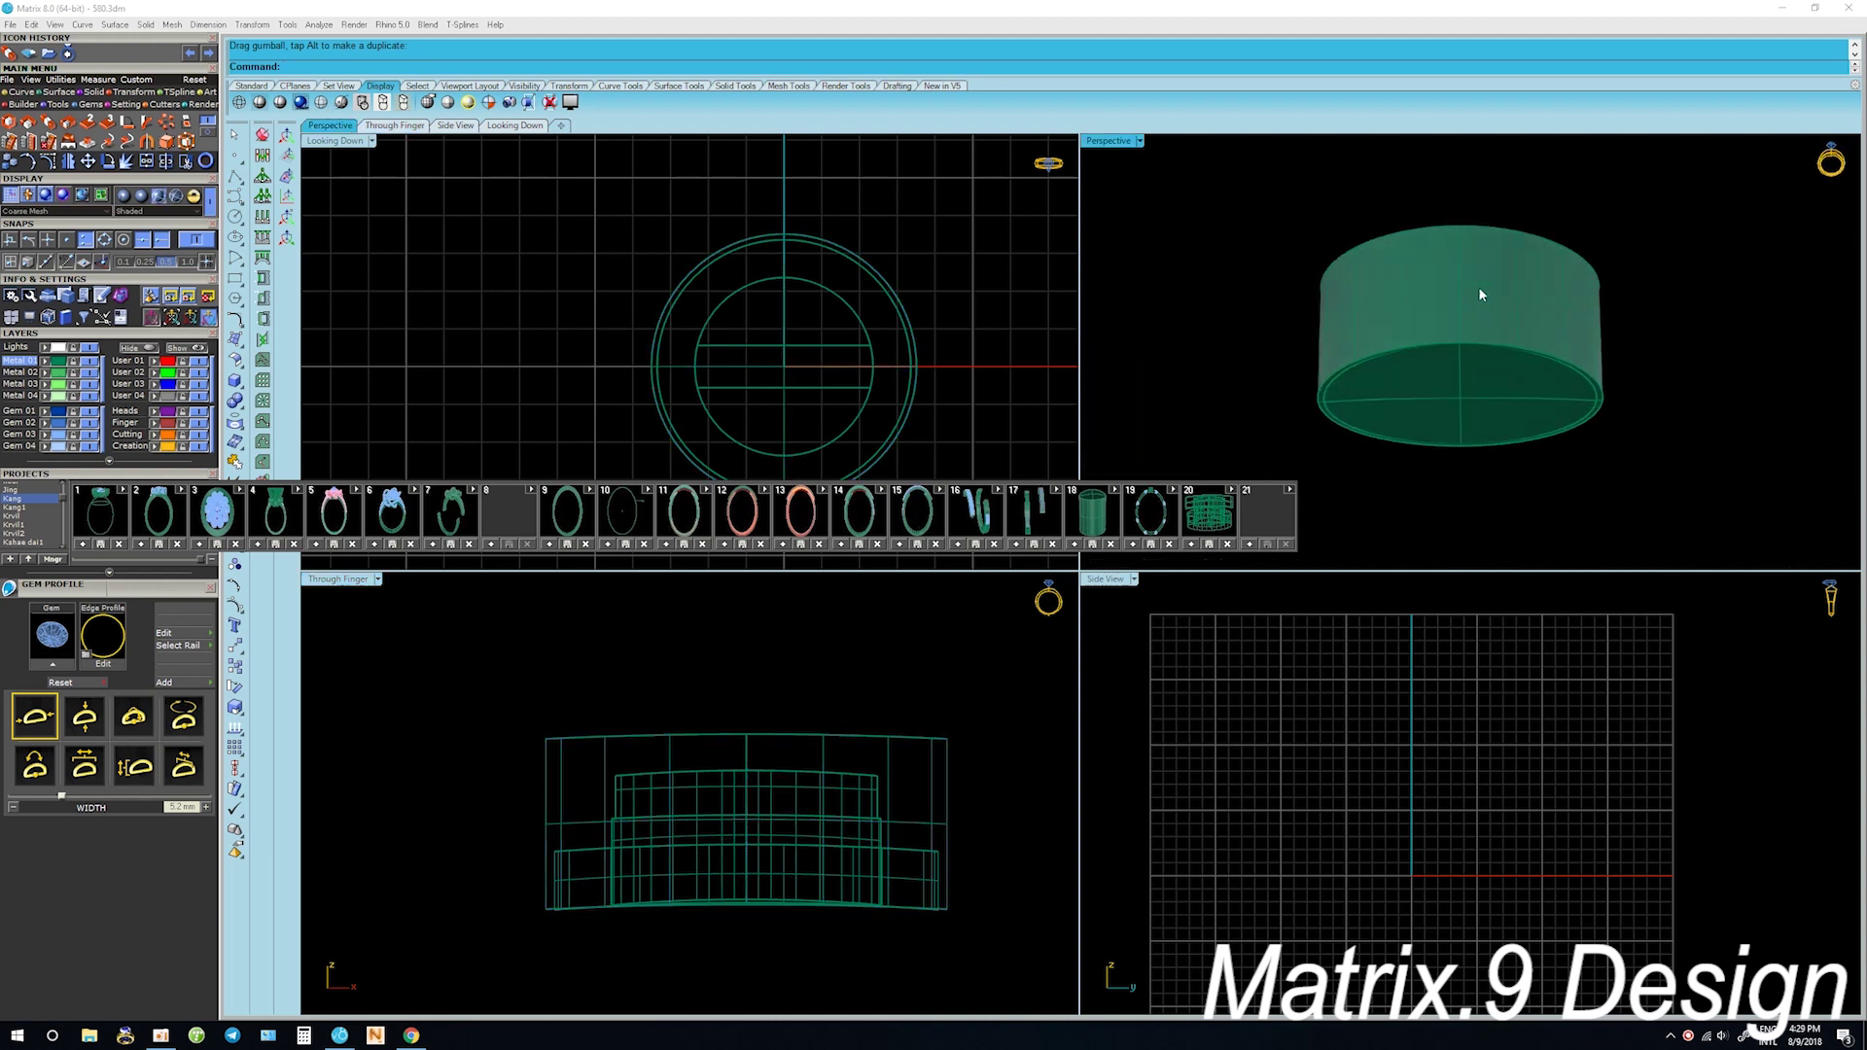
{"action": "left_click", "coordinate": [152, 362]}
{"action": "left_click", "coordinate": [546, 243]}
Show all 14 hidden objects so the gems and band reappear
{"action": "mouse_move", "coordinate": [1379, 375]}
{"action": "right_mouse_down"}
{"action": "mouse_move", "coordinate": [1530, 459]}
{"action": "mouse_move", "coordinate": [1450, 304]}
{"action": "right_mouse_up"}
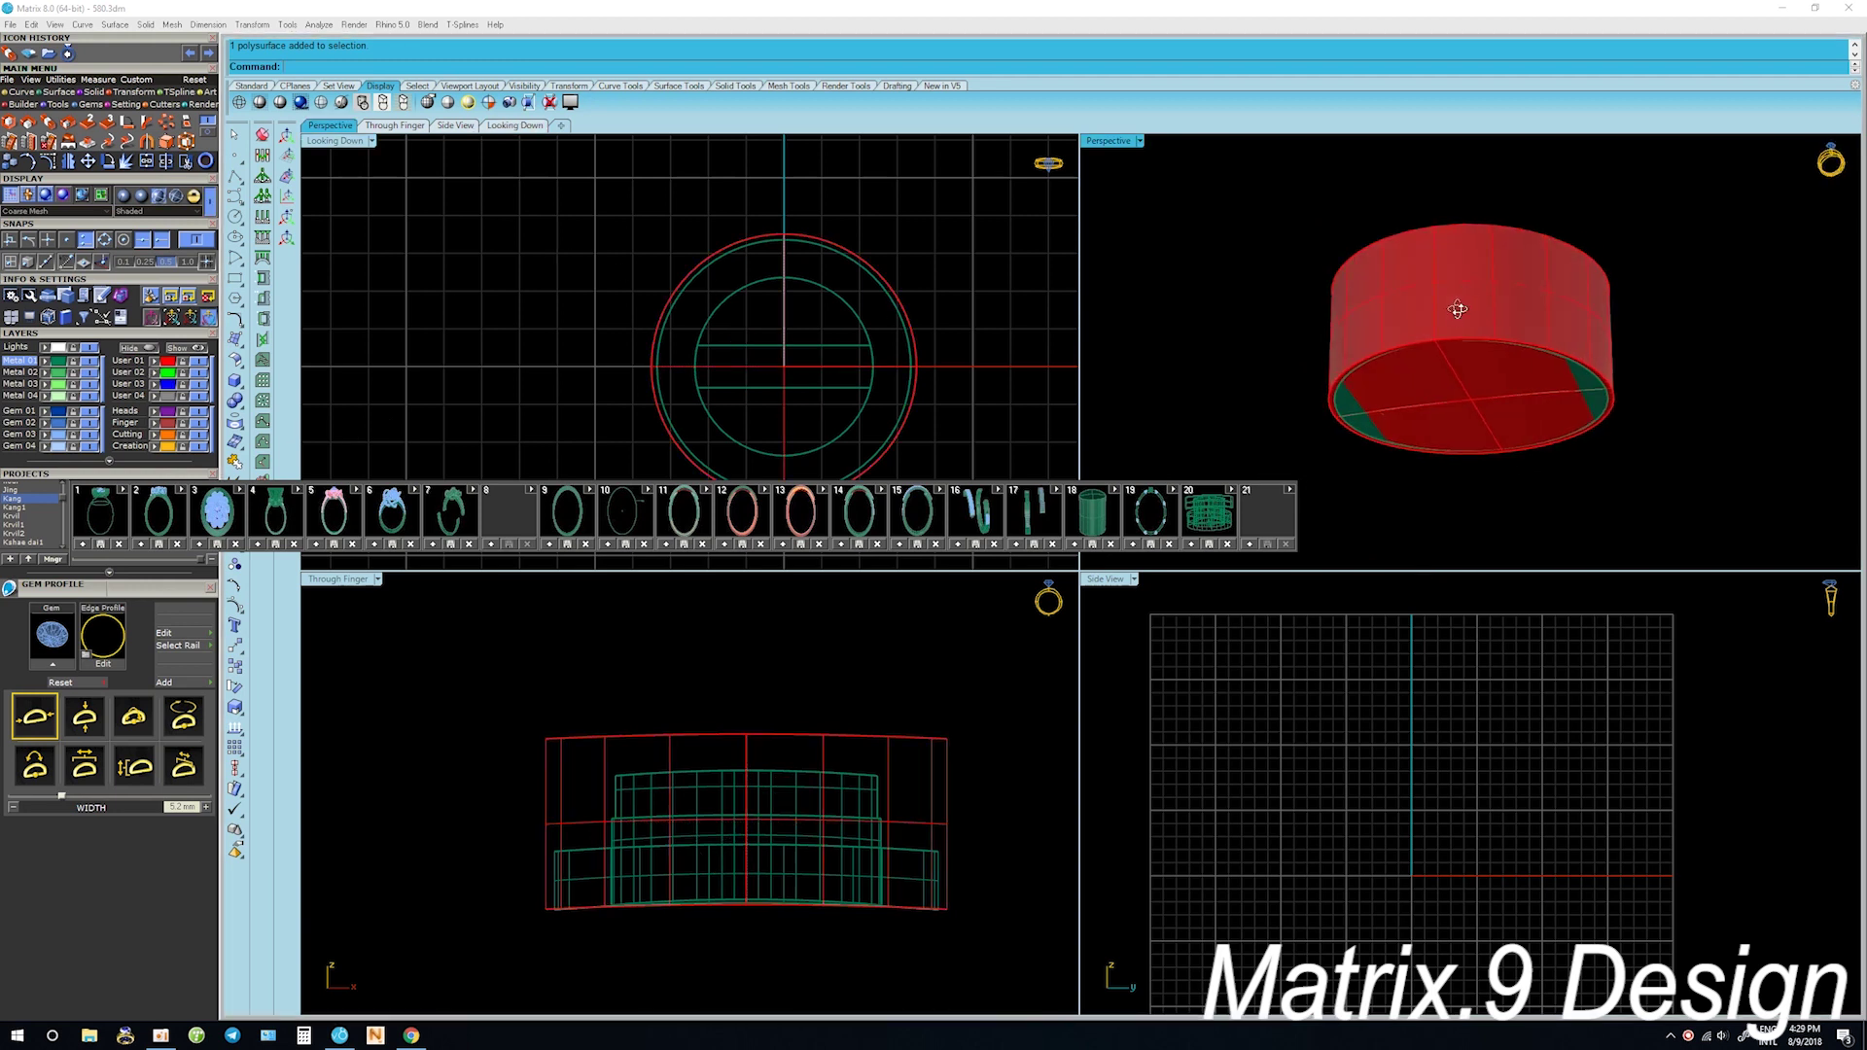
{"action": "scroll", "coordinate": [731, 849], "scroll_direction": "down", "scroll_amount": 3}
{"action": "scroll", "coordinate": [732, 849], "scroll_direction": "down", "scroll_amount": 2}
{"action": "scroll", "coordinate": [877, 806], "scroll_direction": "down", "scroll_amount": 2}
{"action": "scroll", "coordinate": [873, 691], "scroll_direction": "down", "scroll_amount": 2}
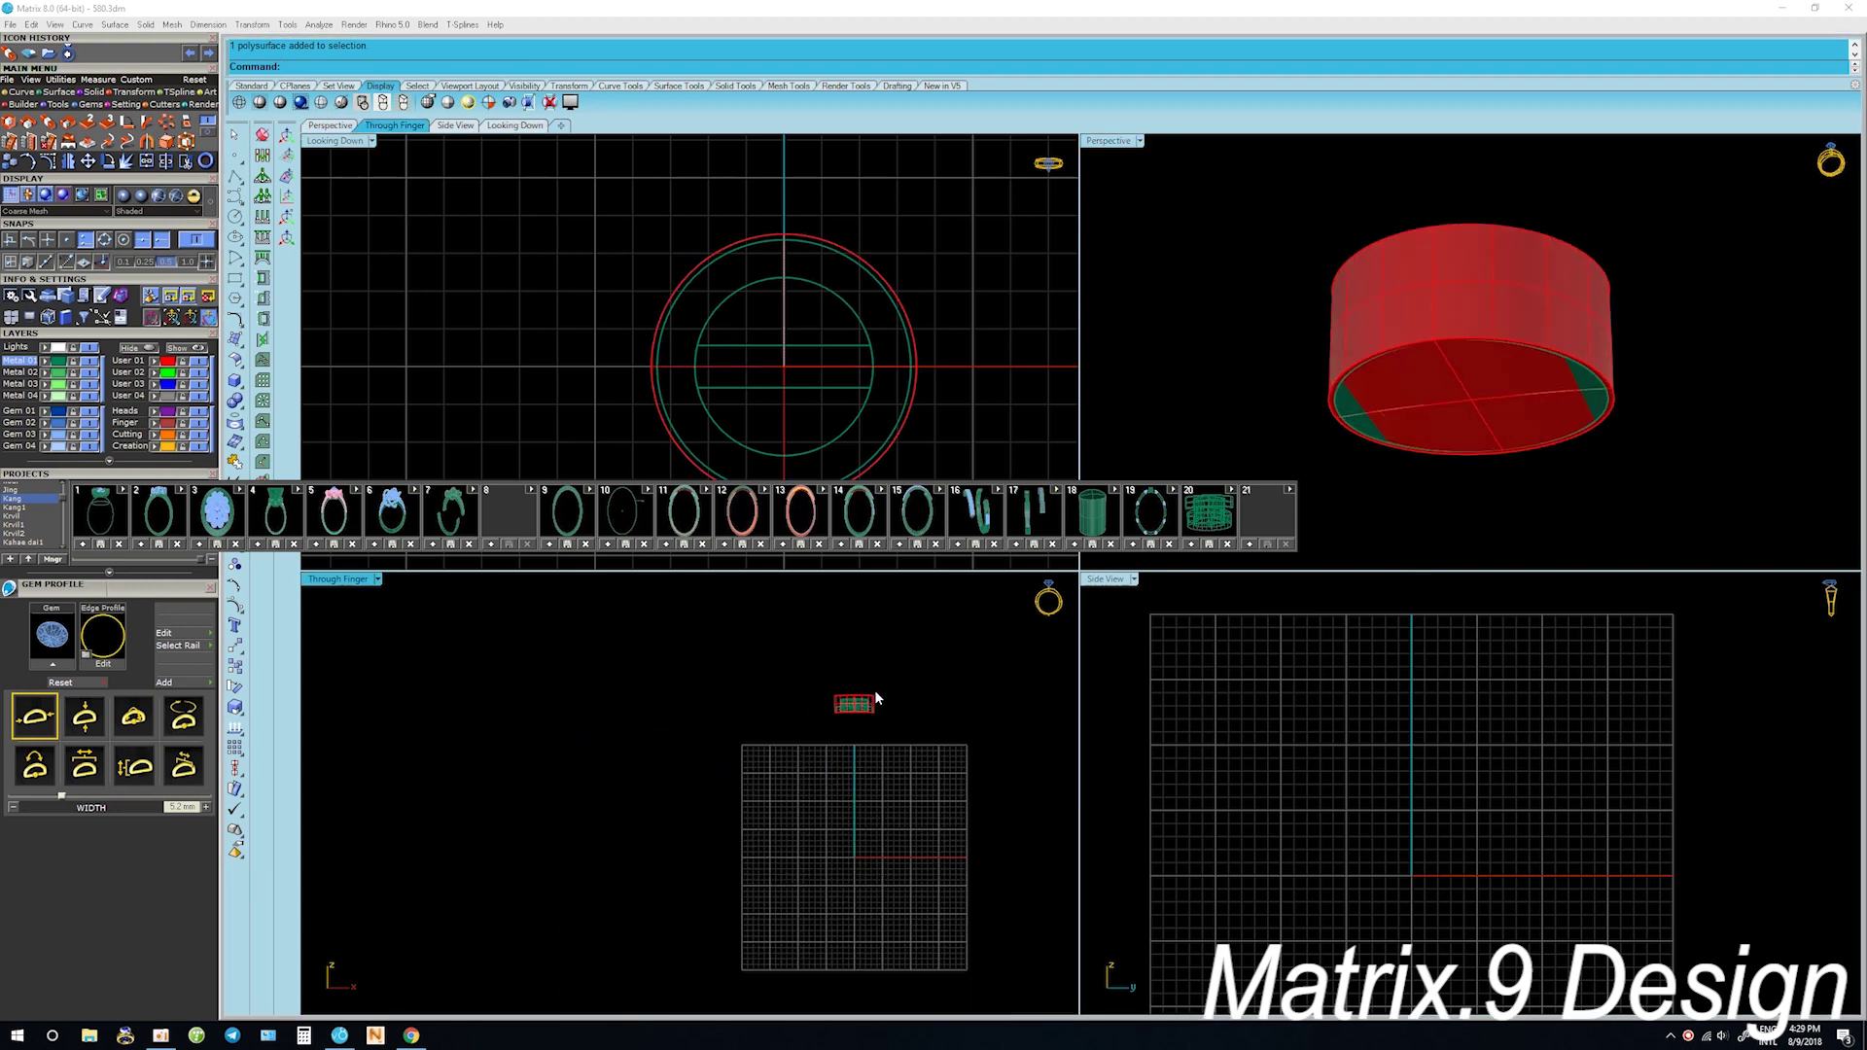
{"action": "right_click_drag", "start_coordinate": [929, 784], "coordinate": [820, 733]}
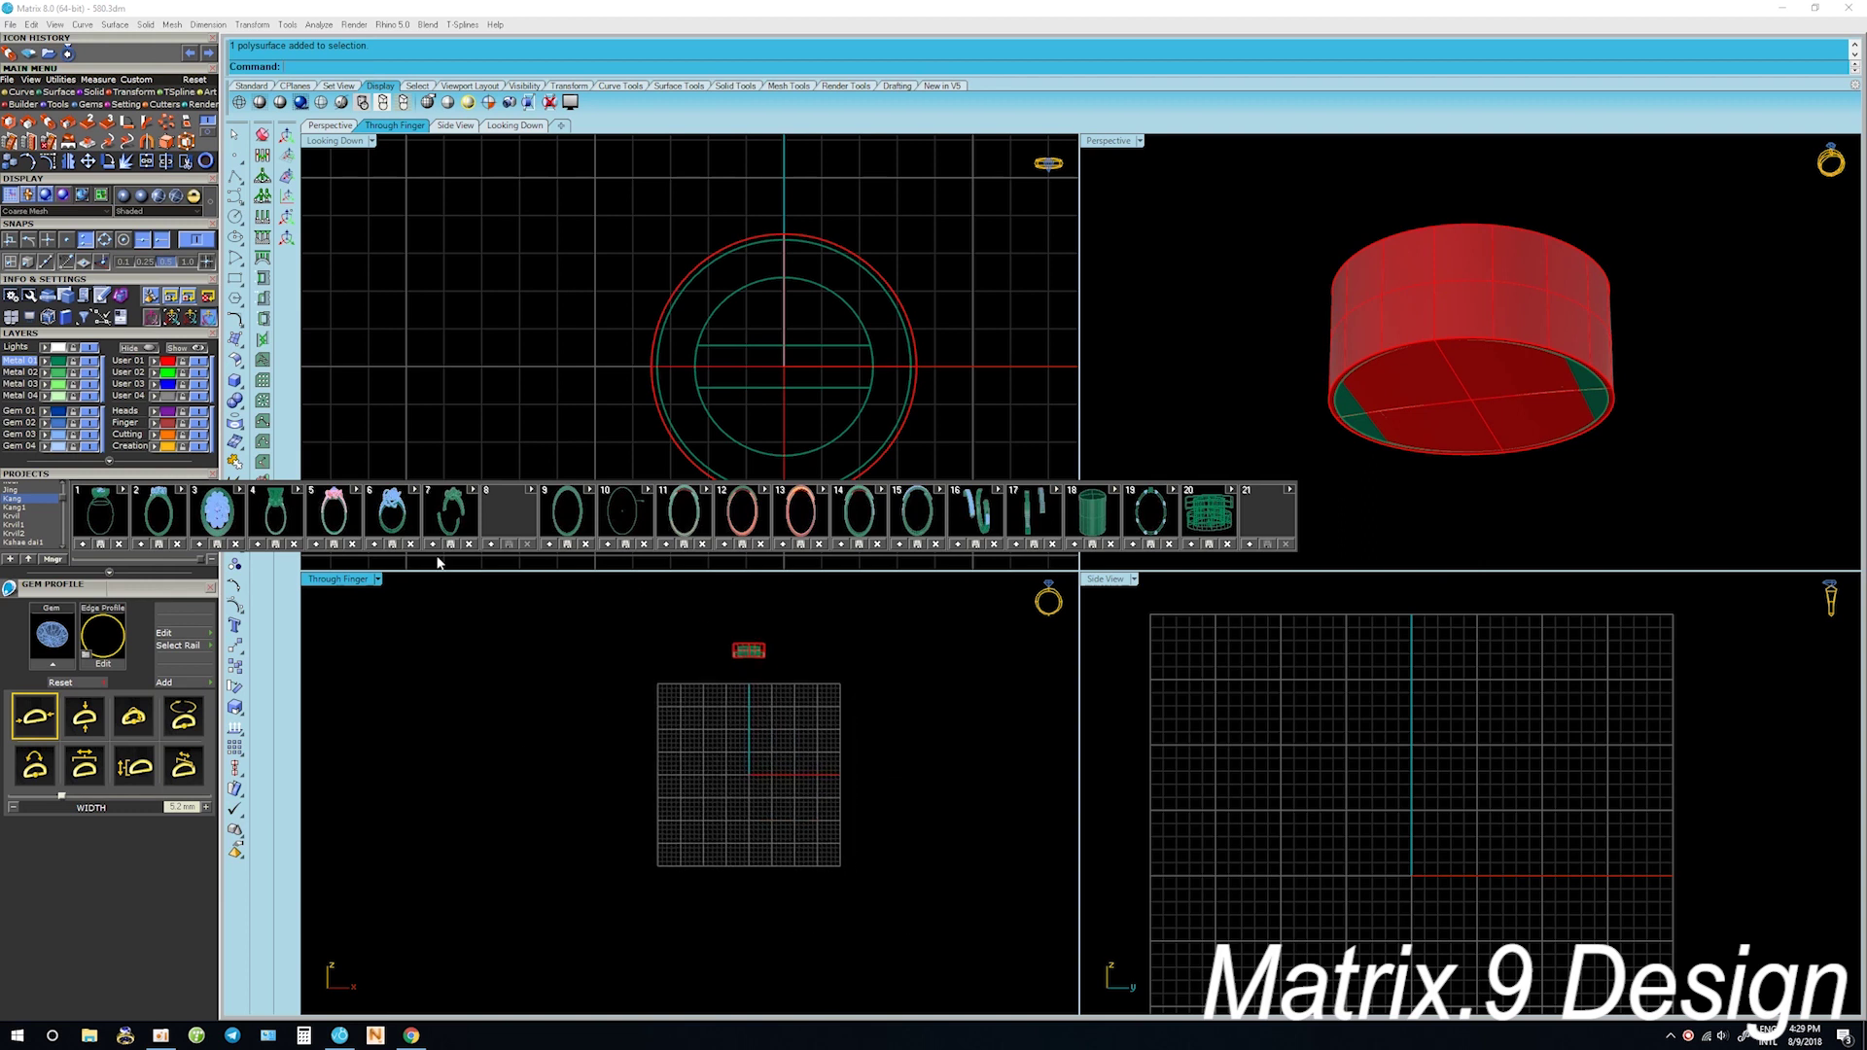
{"action": "left_click", "coordinate": [378, 580]}
{"action": "left_click", "coordinate": [323, 651]}
{"action": "left_click", "coordinate": [195, 352]}
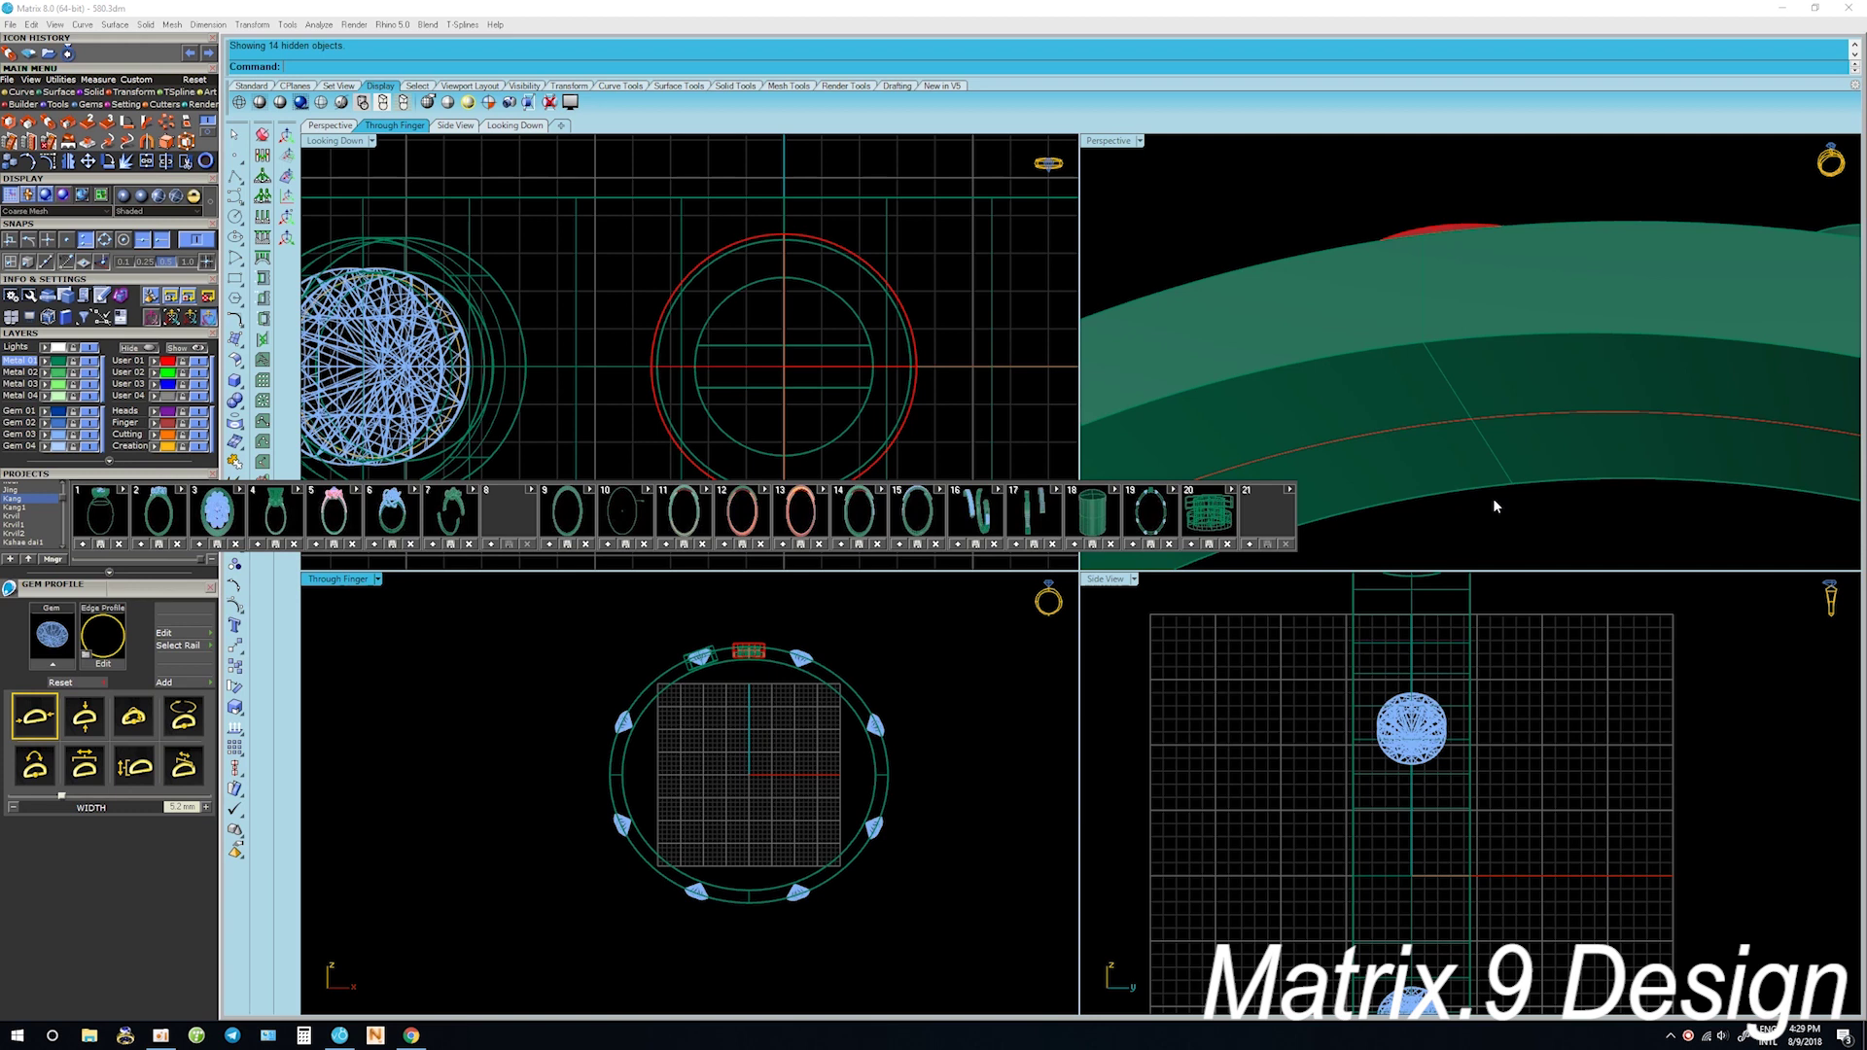
Zoom and orbit the perspective view to look down onto the band
{"action": "scroll", "coordinate": [823, 694], "scroll_direction": "up", "scroll_amount": 2}
{"action": "scroll", "coordinate": [807, 680], "scroll_direction": "up", "scroll_amount": 2}
{"action": "scroll", "coordinate": [793, 666], "scroll_direction": "up", "scroll_amount": 2}
{"action": "scroll", "coordinate": [790, 662], "scroll_direction": "up", "scroll_amount": 2}
{"action": "scroll", "coordinate": [784, 719], "scroll_direction": "down", "scroll_amount": 5}
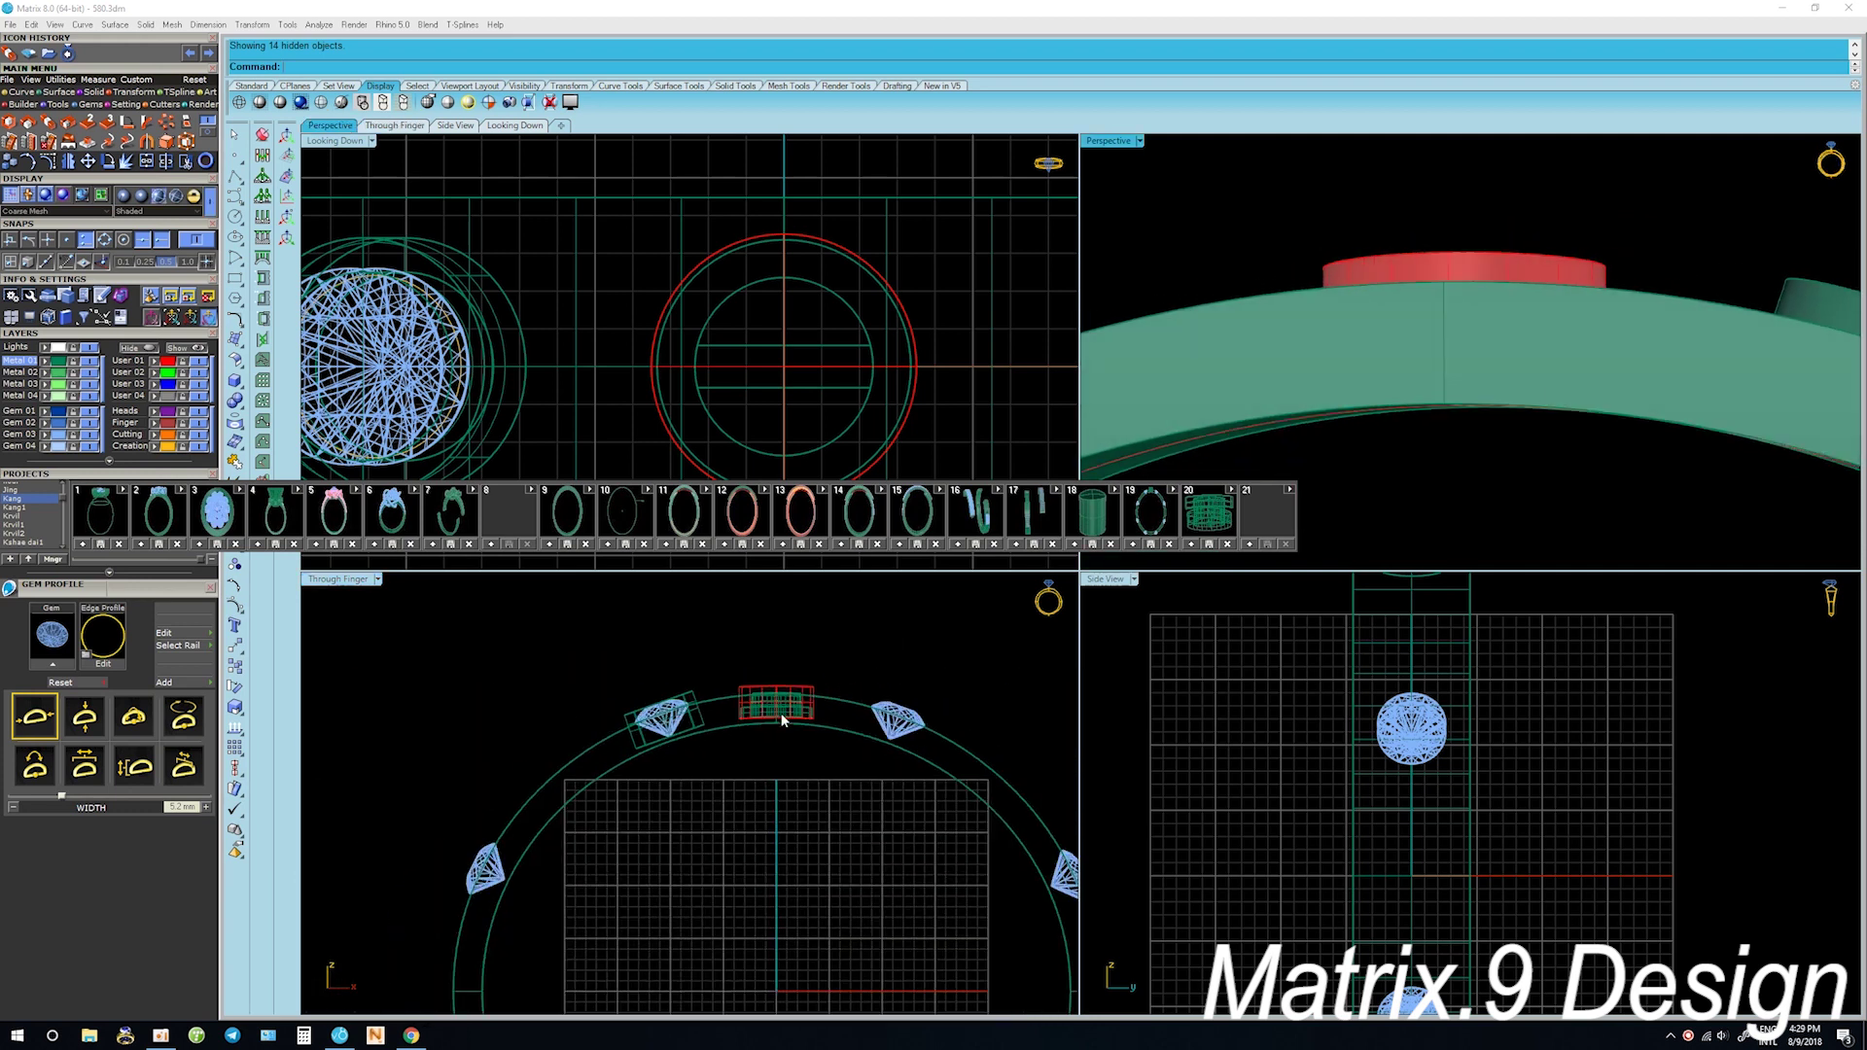
{"action": "scroll", "coordinate": [784, 720], "scroll_direction": "down", "scroll_amount": 2}
{"action": "scroll", "coordinate": [784, 720], "scroll_direction": "down", "scroll_amount": 3}
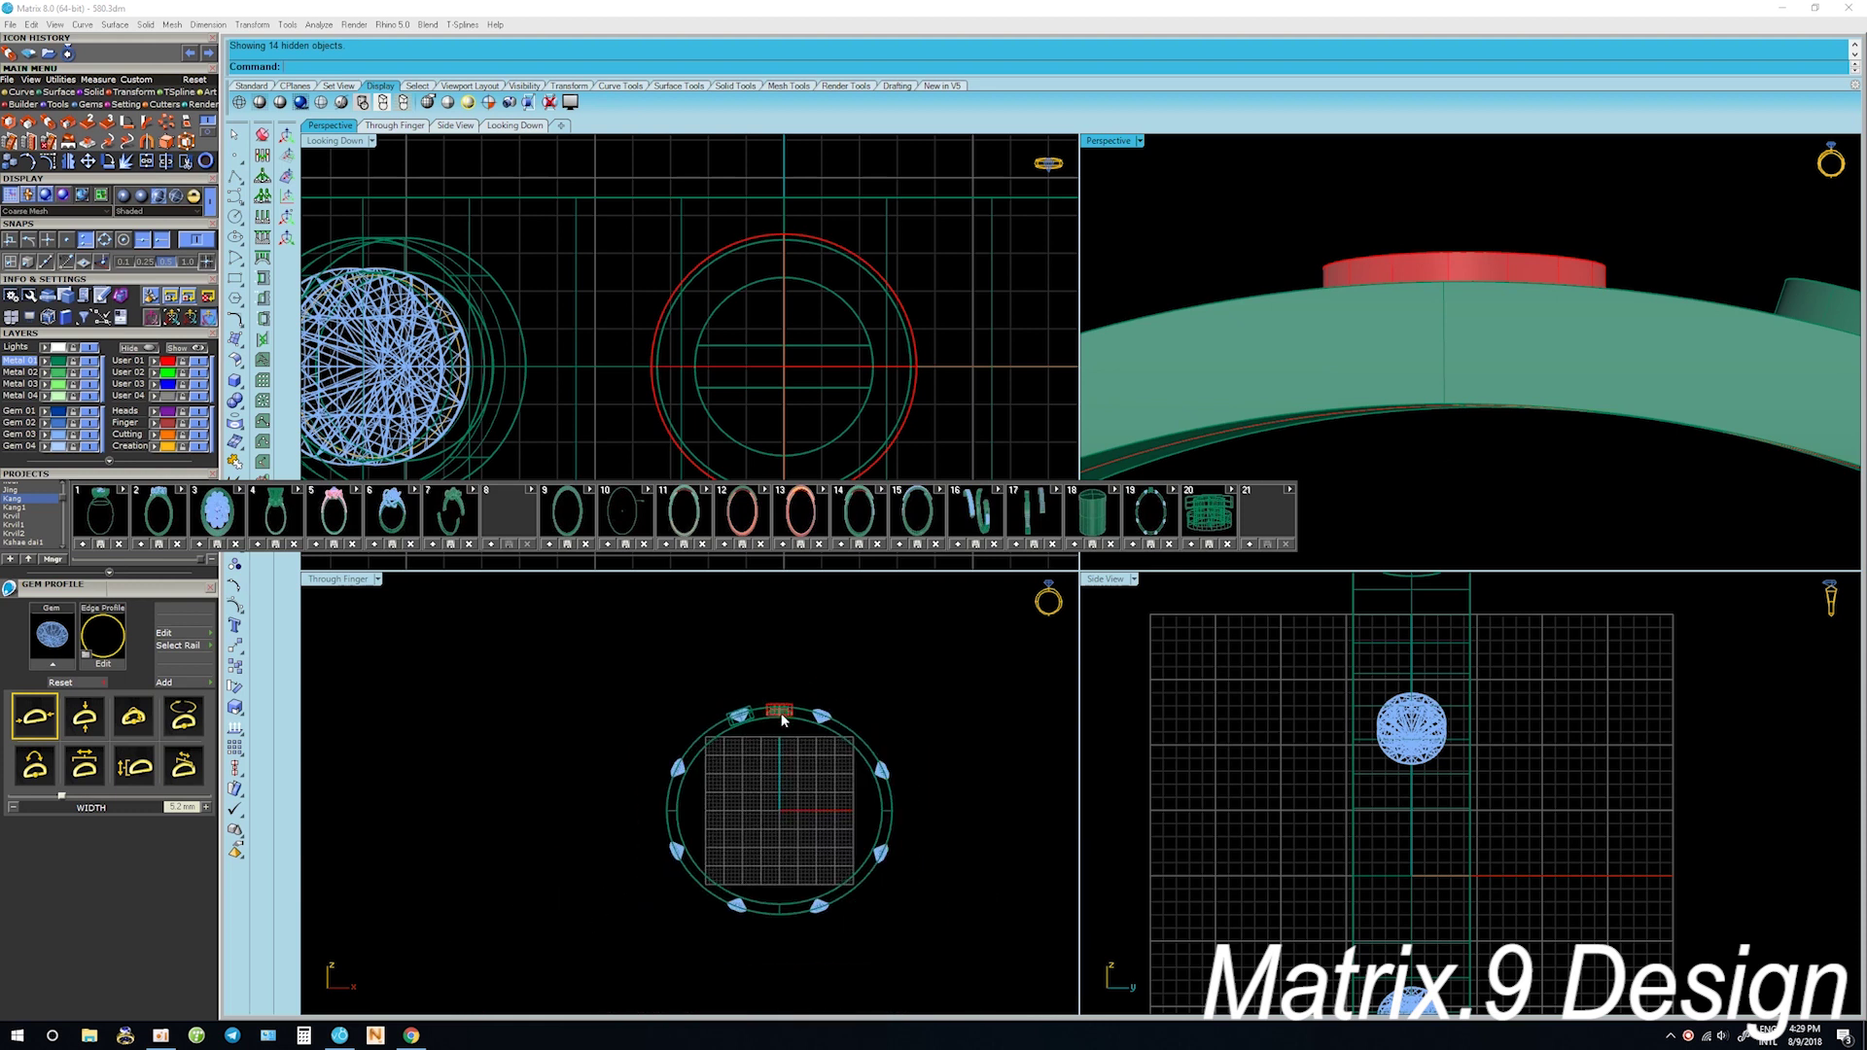
{"action": "scroll", "coordinate": [784, 719], "scroll_direction": "up", "scroll_amount": 3}
{"action": "mouse_move", "coordinate": [1354, 439]}
{"action": "right_mouse_down"}
{"action": "mouse_move", "coordinate": [1503, 440]}
{"action": "mouse_move", "coordinate": [1488, 356]}
{"action": "mouse_move", "coordinate": [1428, 282]}
{"action": "mouse_move", "coordinate": [1424, 236]}
{"action": "right_mouse_up"}
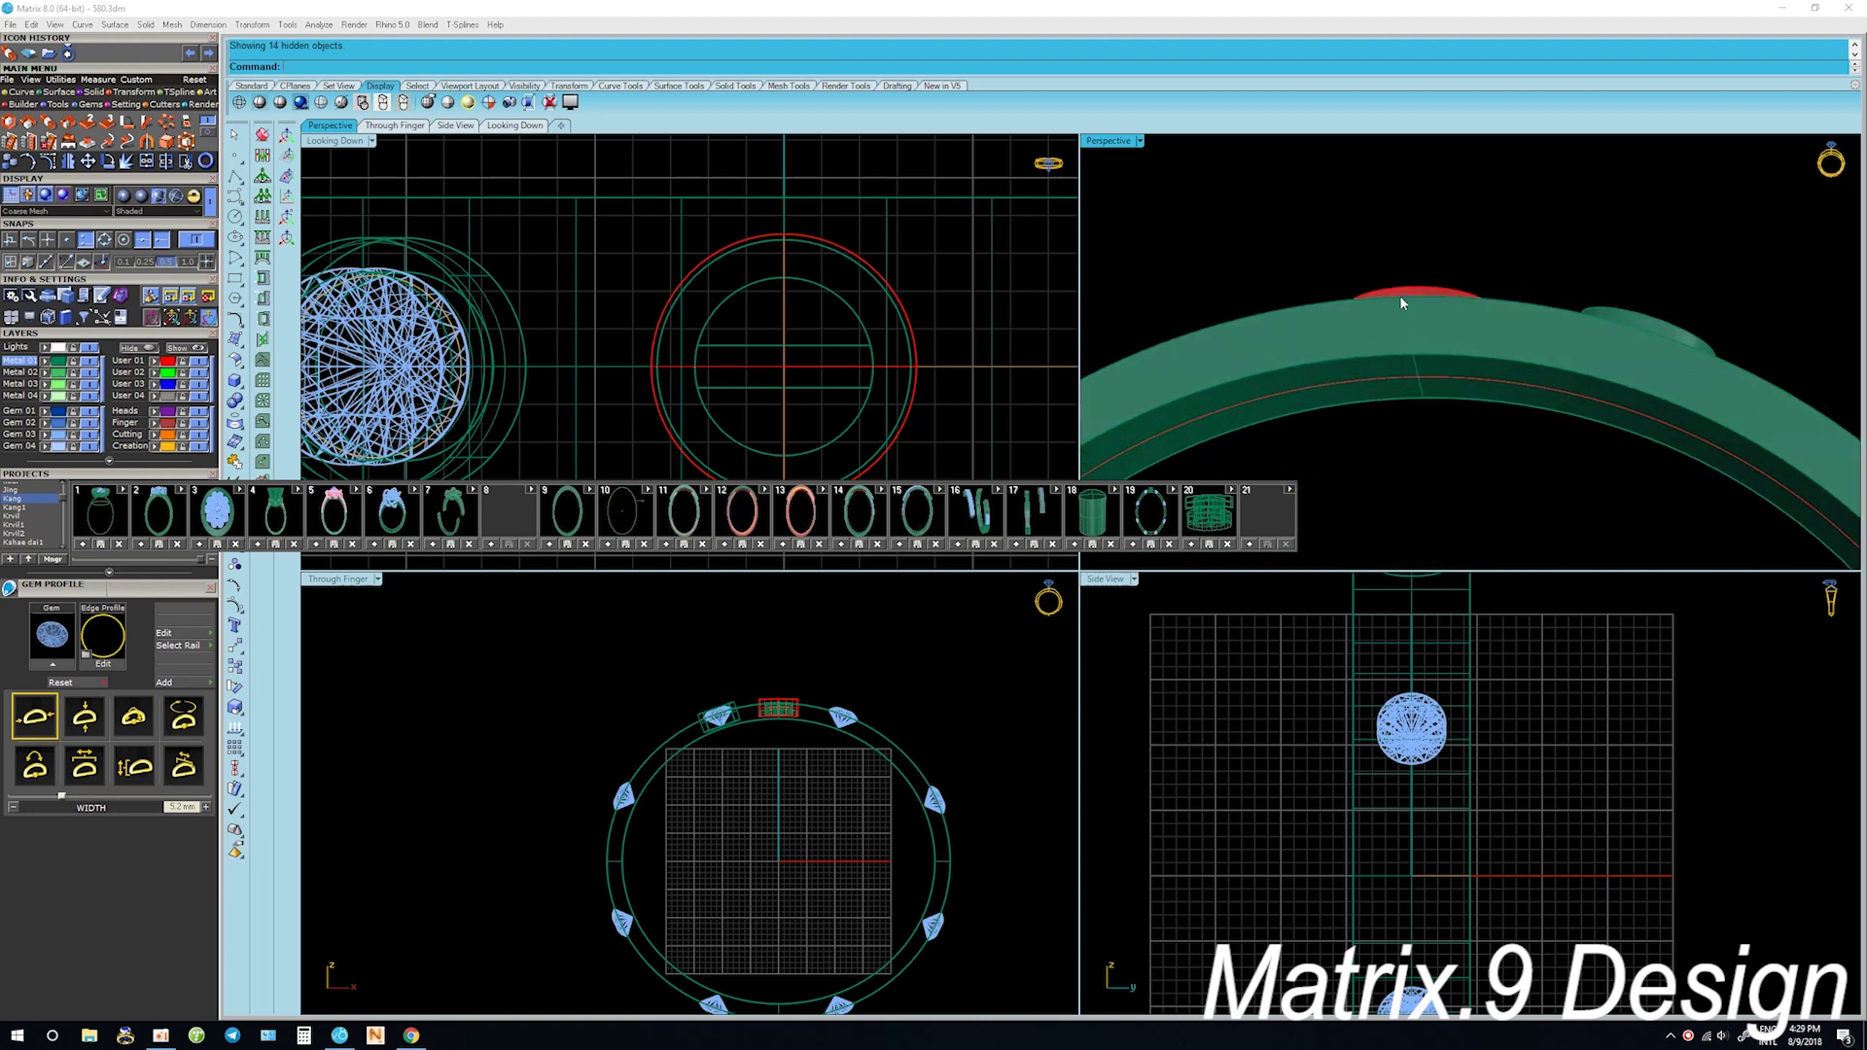
{"action": "right_click_drag", "start_coordinate": [1409, 300], "coordinate": [1437, 451]}
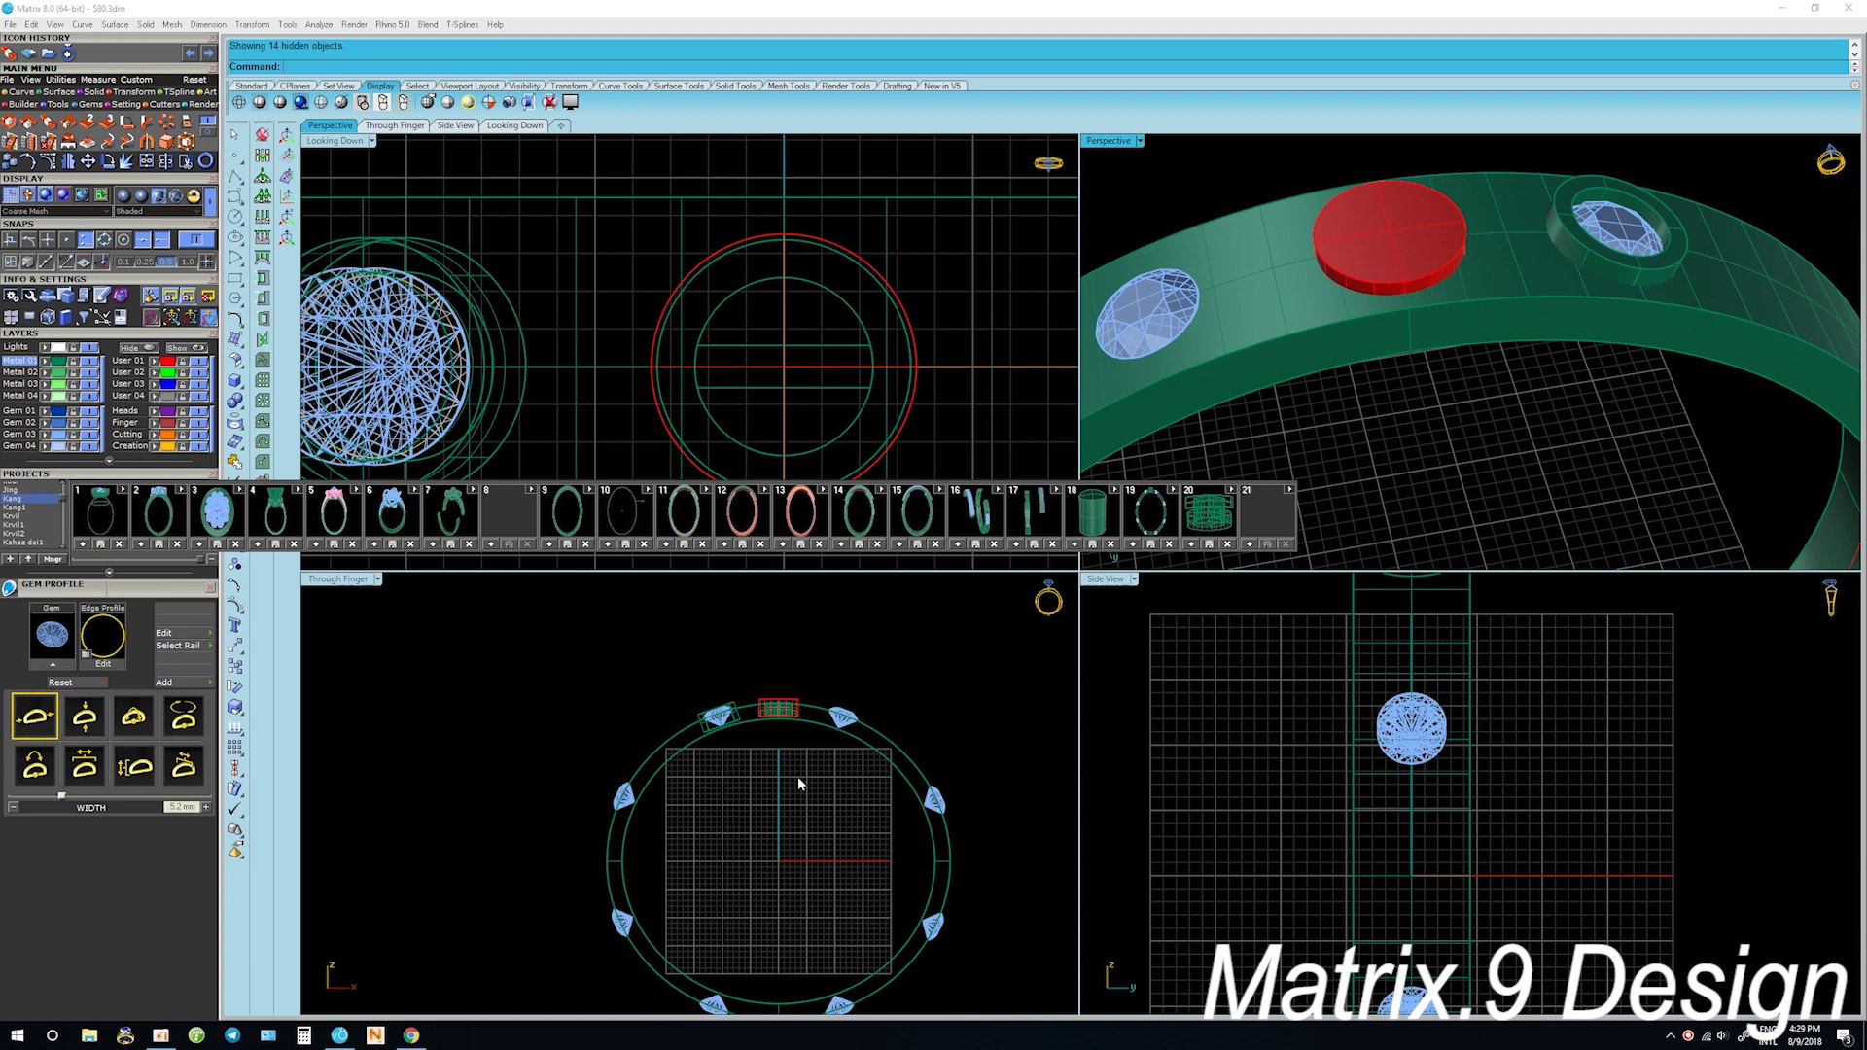
Maximize the Through Finger view and pan to frame the ring
{"action": "left_click", "coordinate": [358, 581]}
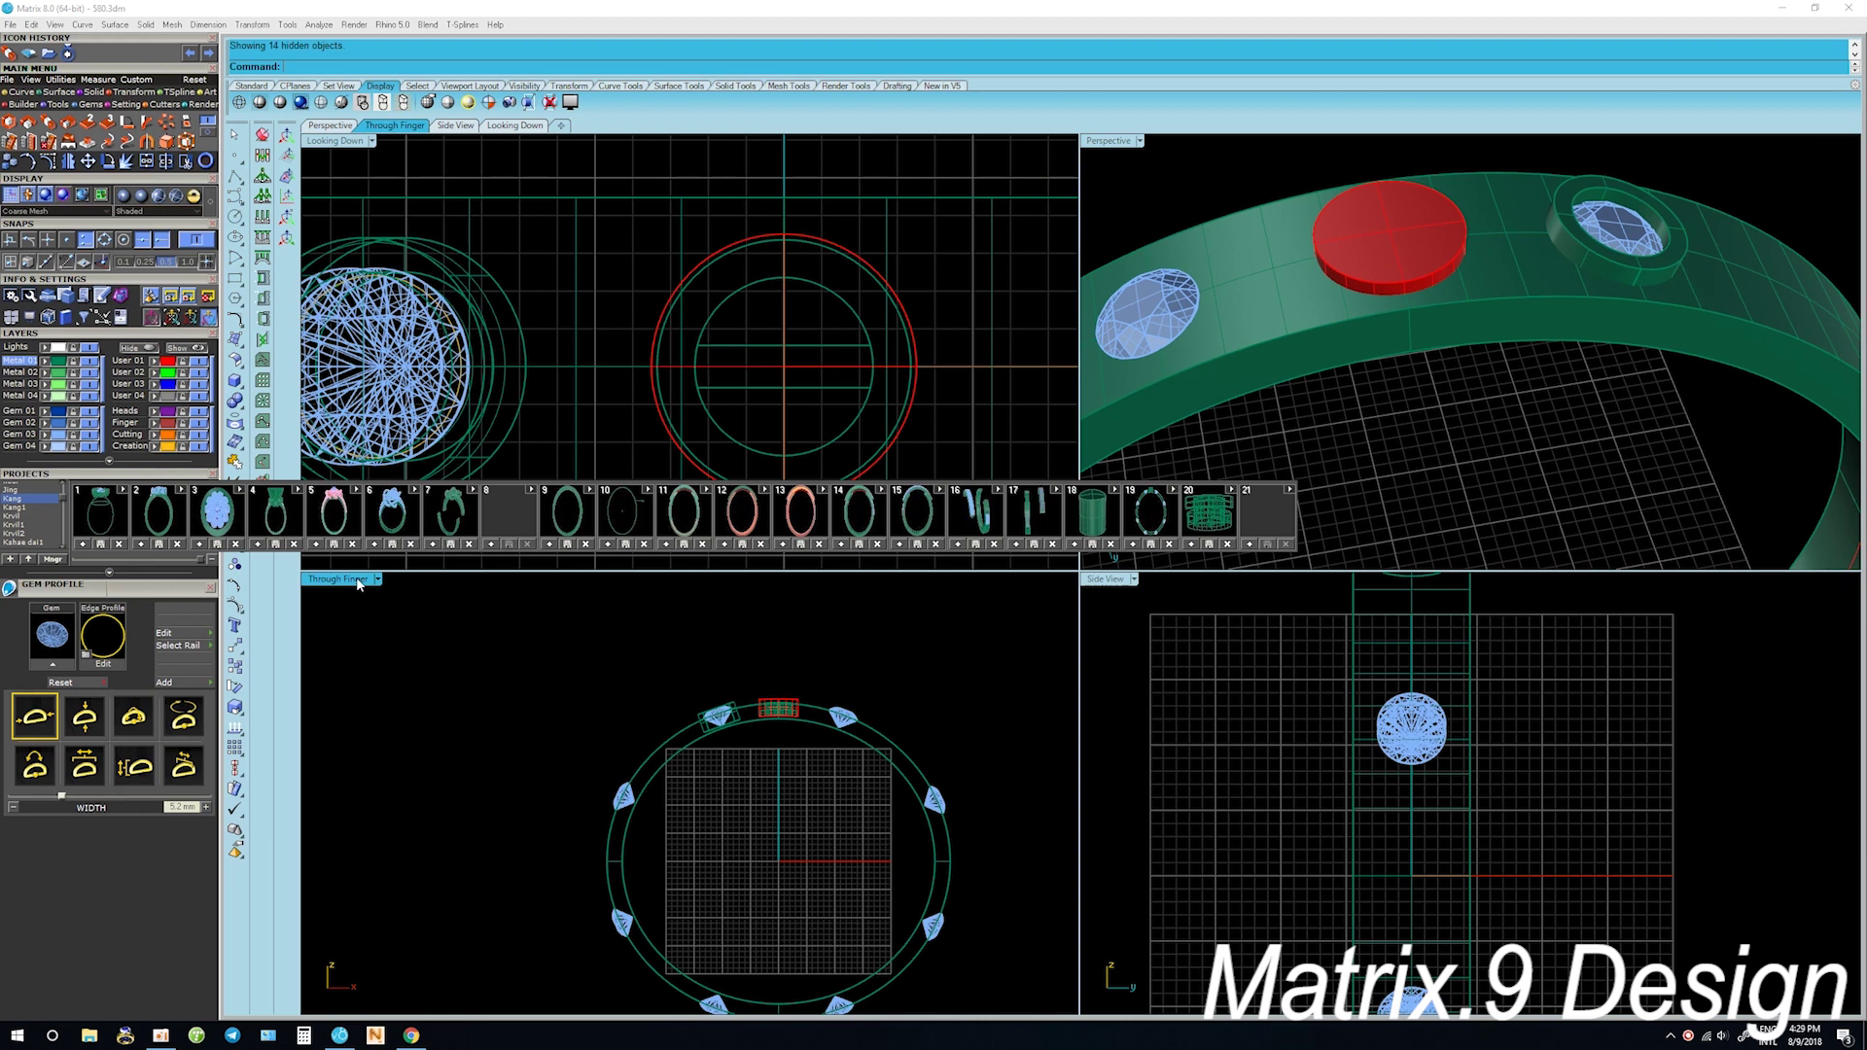
{"action": "double_click", "coordinate": [358, 581]}
{"action": "scroll", "coordinate": [1182, 680], "scroll_direction": "down", "scroll_amount": 3}
{"action": "scroll", "coordinate": [1182, 680], "scroll_direction": "up", "scroll_amount": 2}
{"action": "right_click_drag", "start_coordinate": [1182, 681], "coordinate": [1102, 608]}
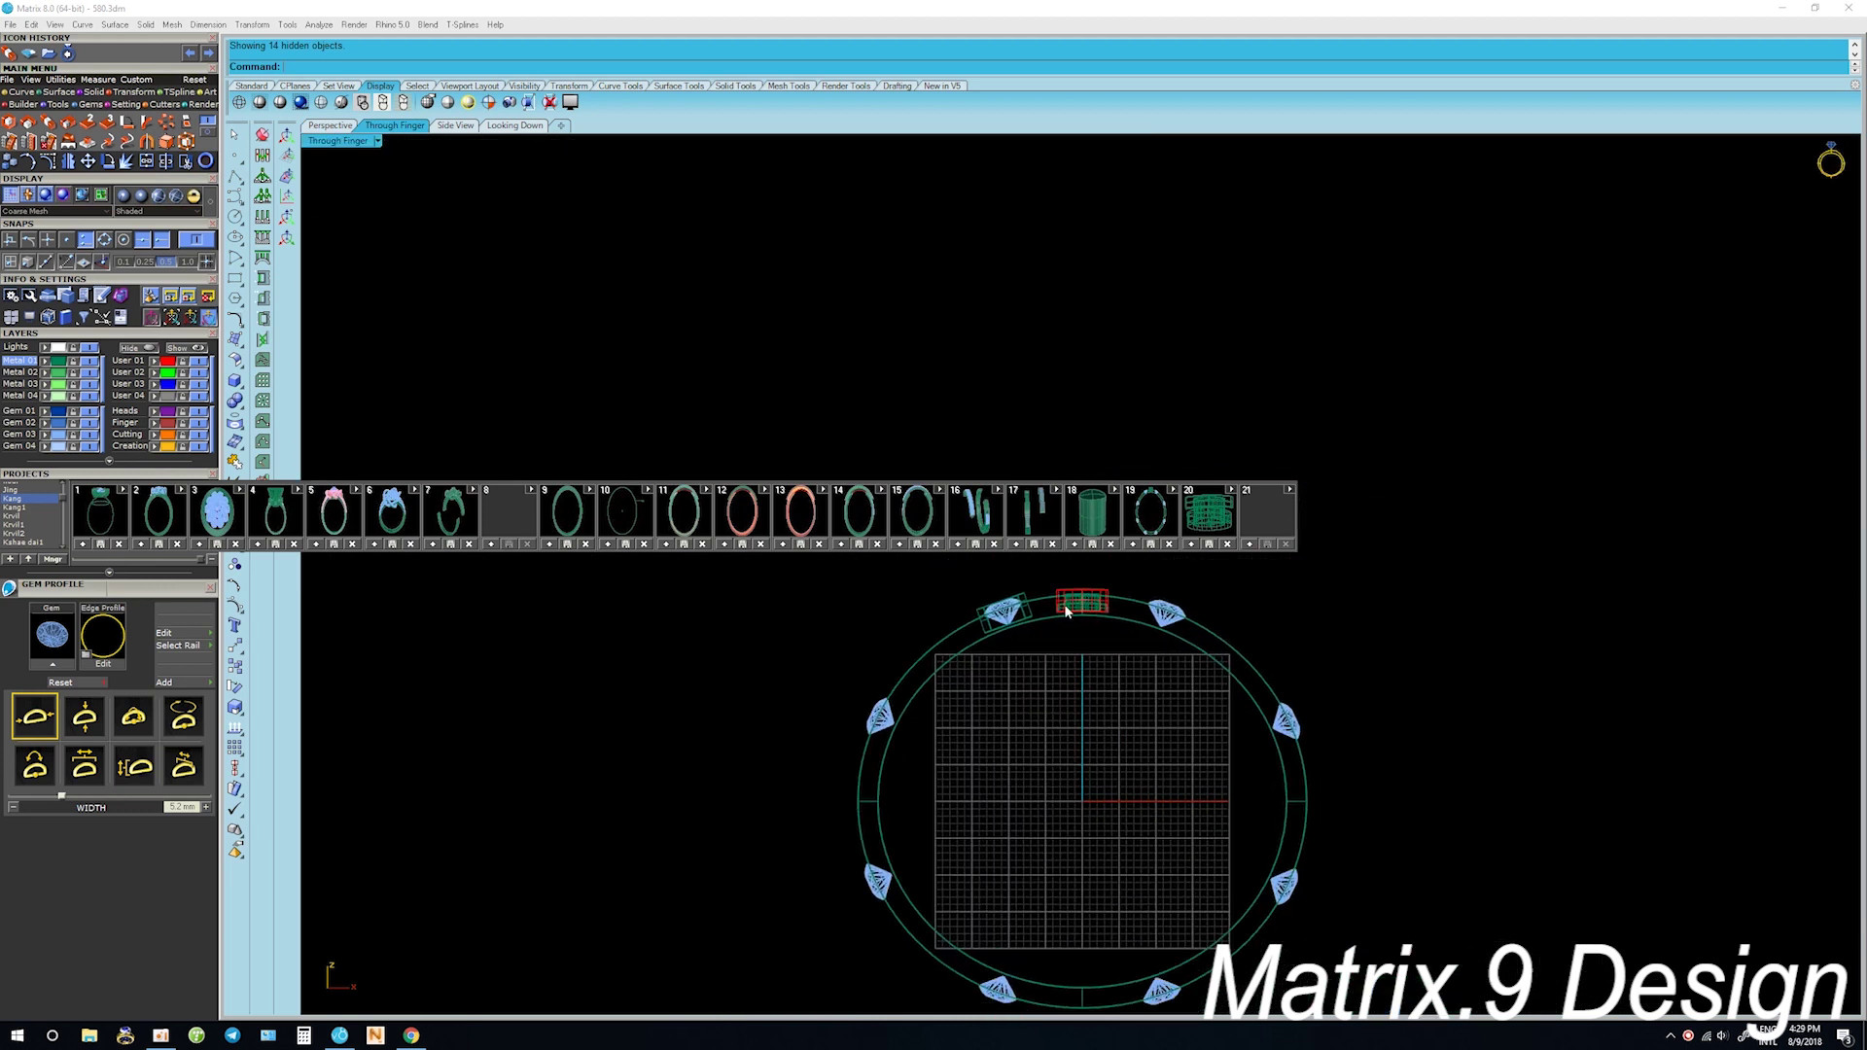
Group the red head's inner and outer parts with Ctrl+G, then select the group
{"action": "right_click_drag", "start_coordinate": [972, 654], "coordinate": [968, 620]}
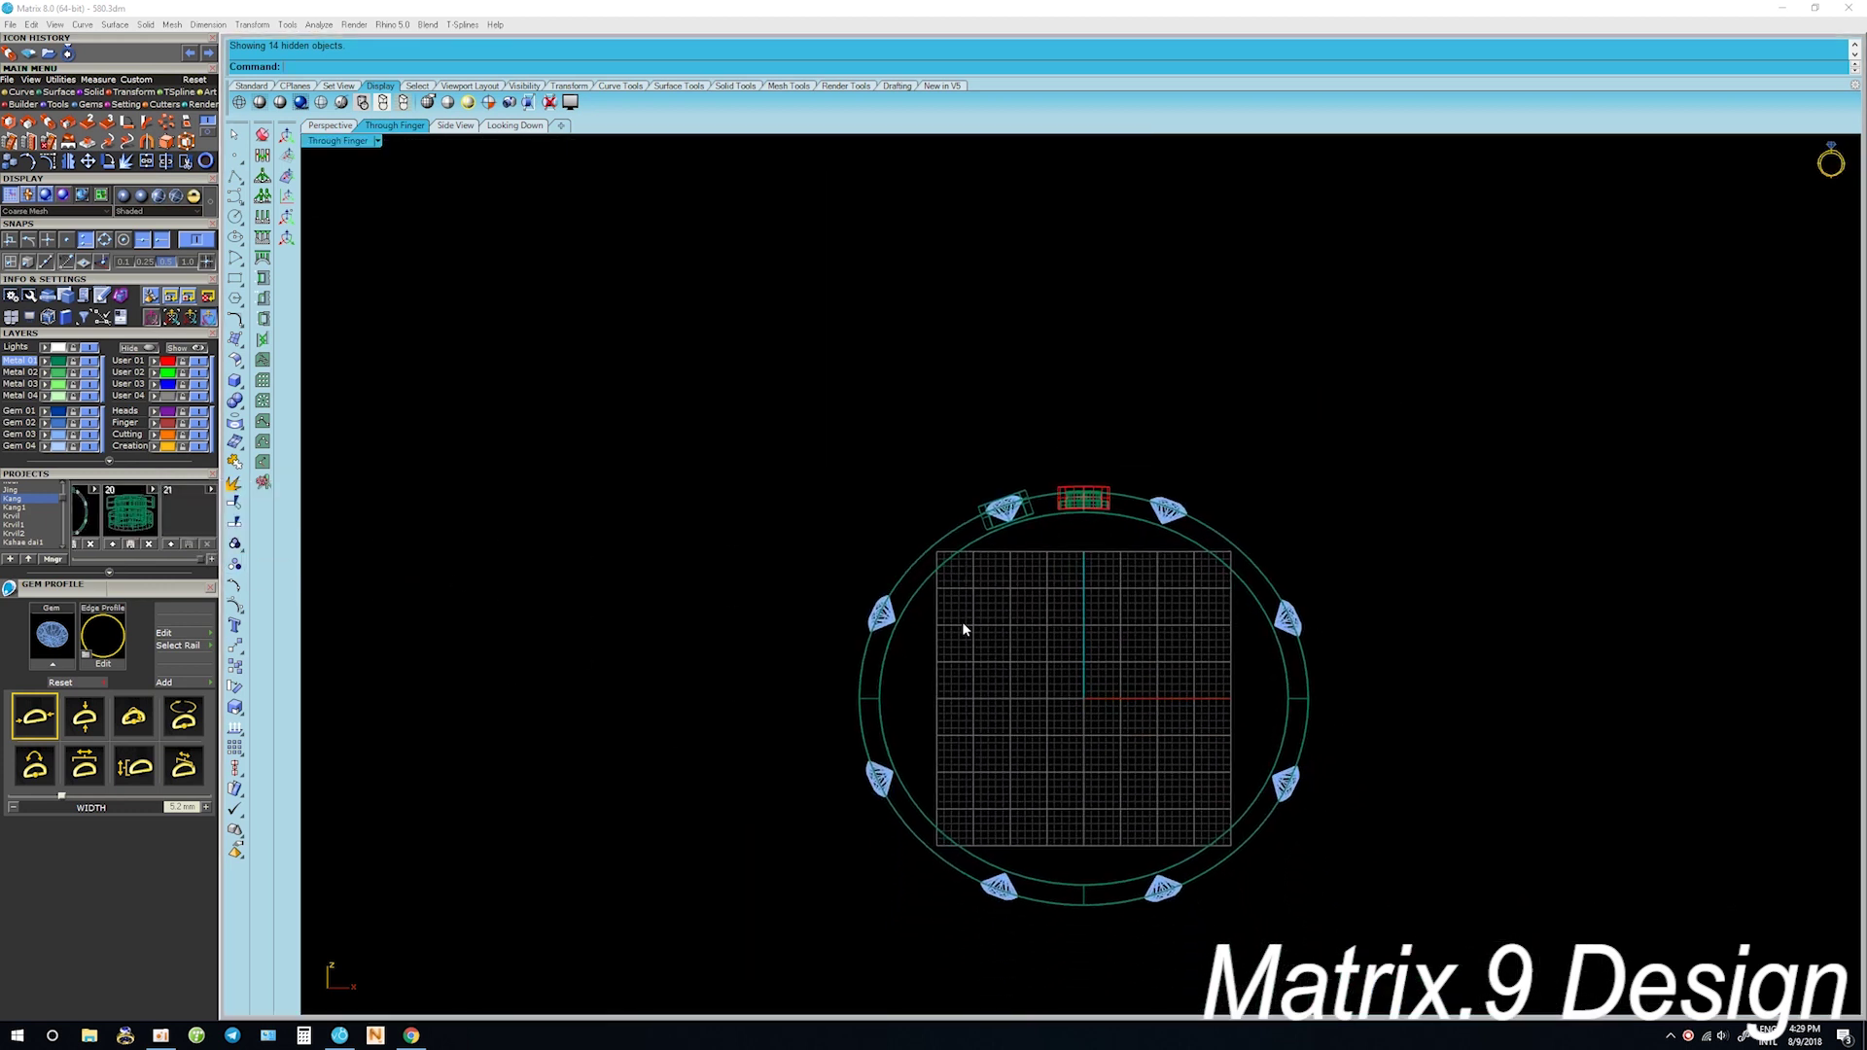
{"action": "scroll", "coordinate": [950, 637], "scroll_direction": "up", "scroll_amount": 1}
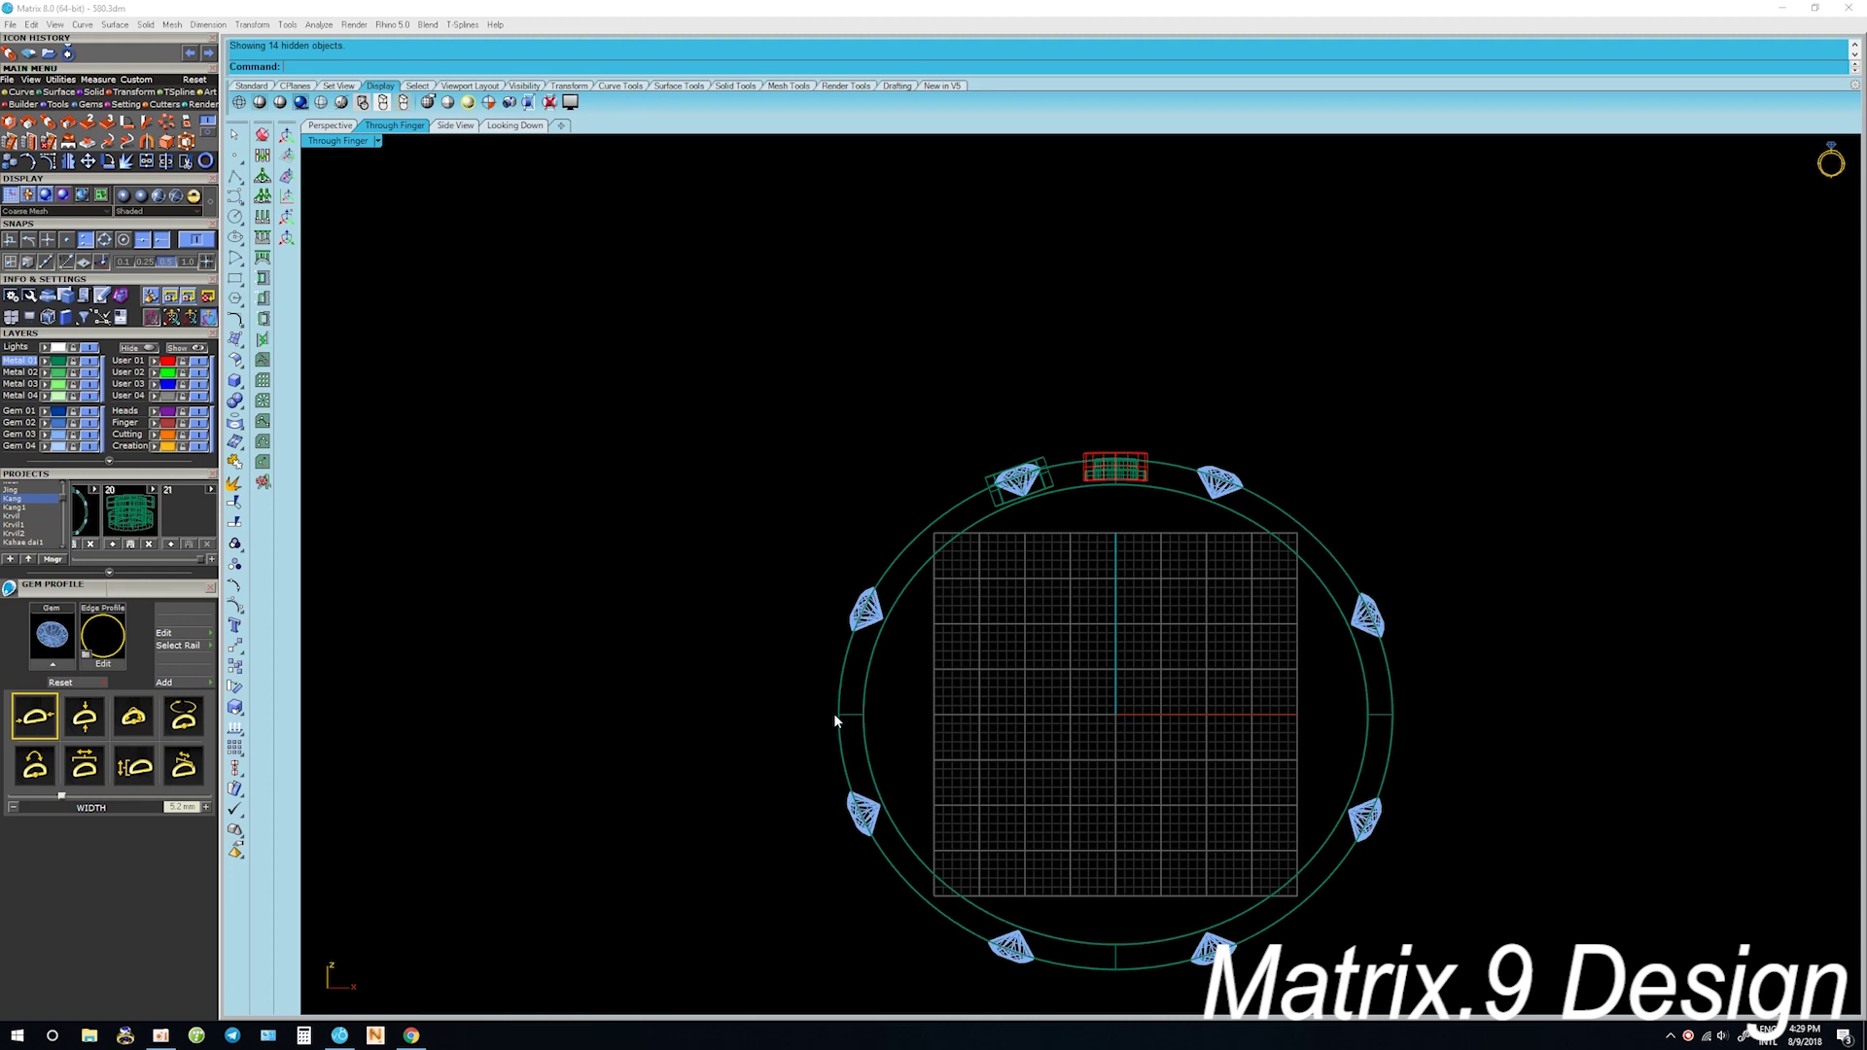
{"action": "scroll", "coordinate": [1144, 481], "scroll_direction": "up", "scroll_amount": 3}
{"action": "left_click", "coordinate": [1135, 471]}
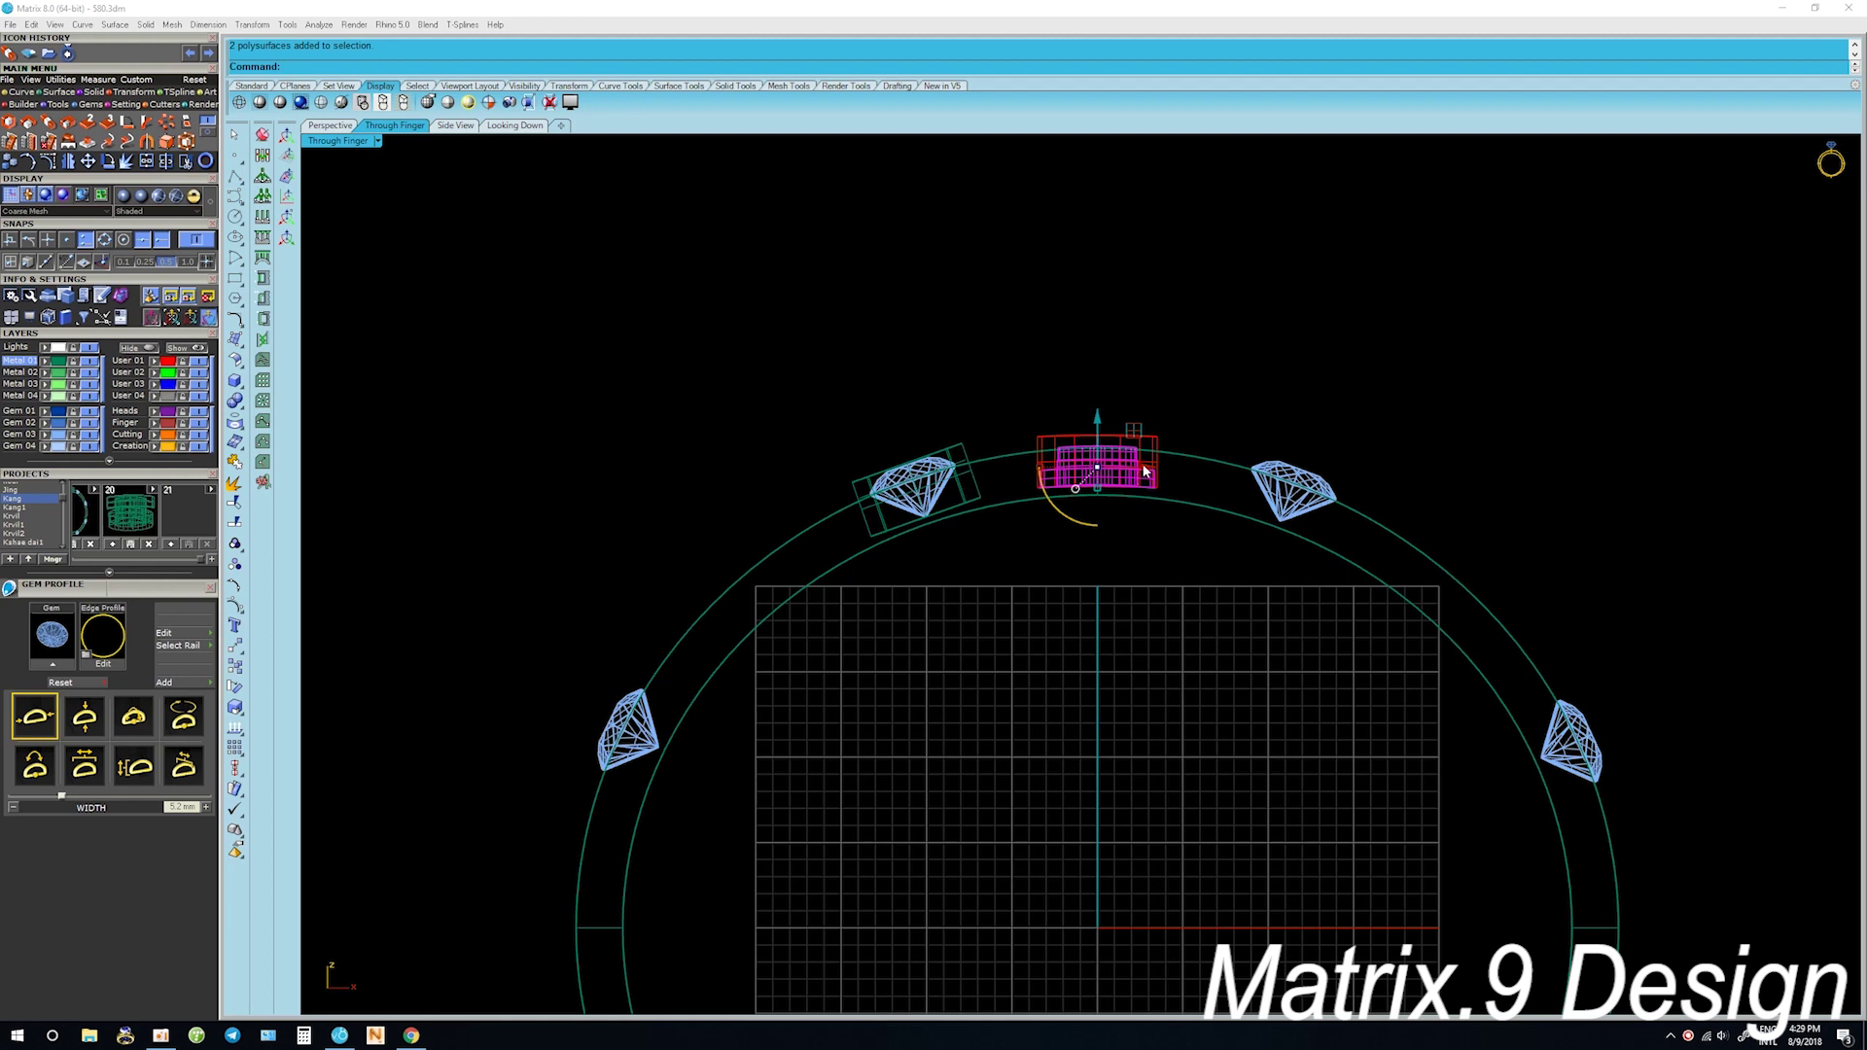
{"action": "left_click", "coordinate": [1145, 483], "text": "shift"}
{"action": "key", "text": "ctrl+g"}
{"action": "scroll", "coordinate": [1125, 563], "scroll_direction": "down", "scroll_amount": 3}
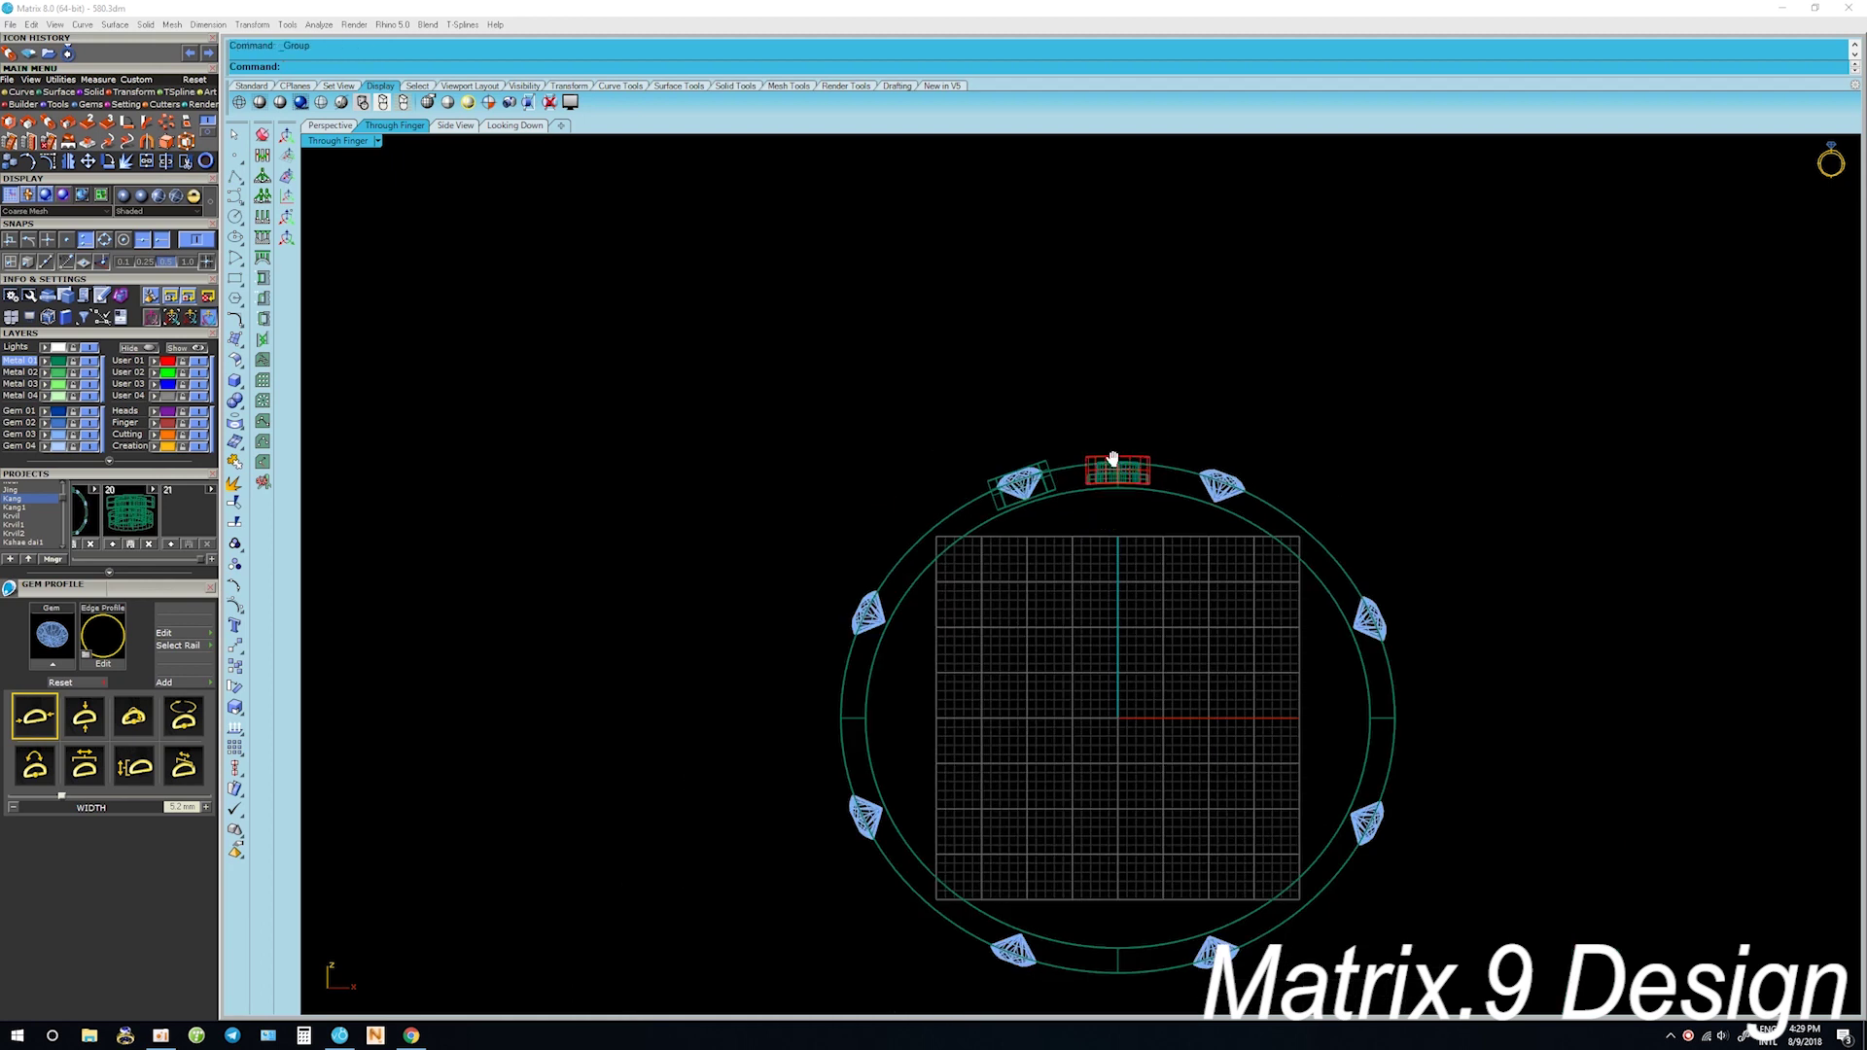
{"action": "scroll", "coordinate": [1134, 467], "scroll_direction": "up", "scroll_amount": 1}
{"action": "scroll", "coordinate": [1037, 476], "scroll_direction": "up", "scroll_amount": 3}
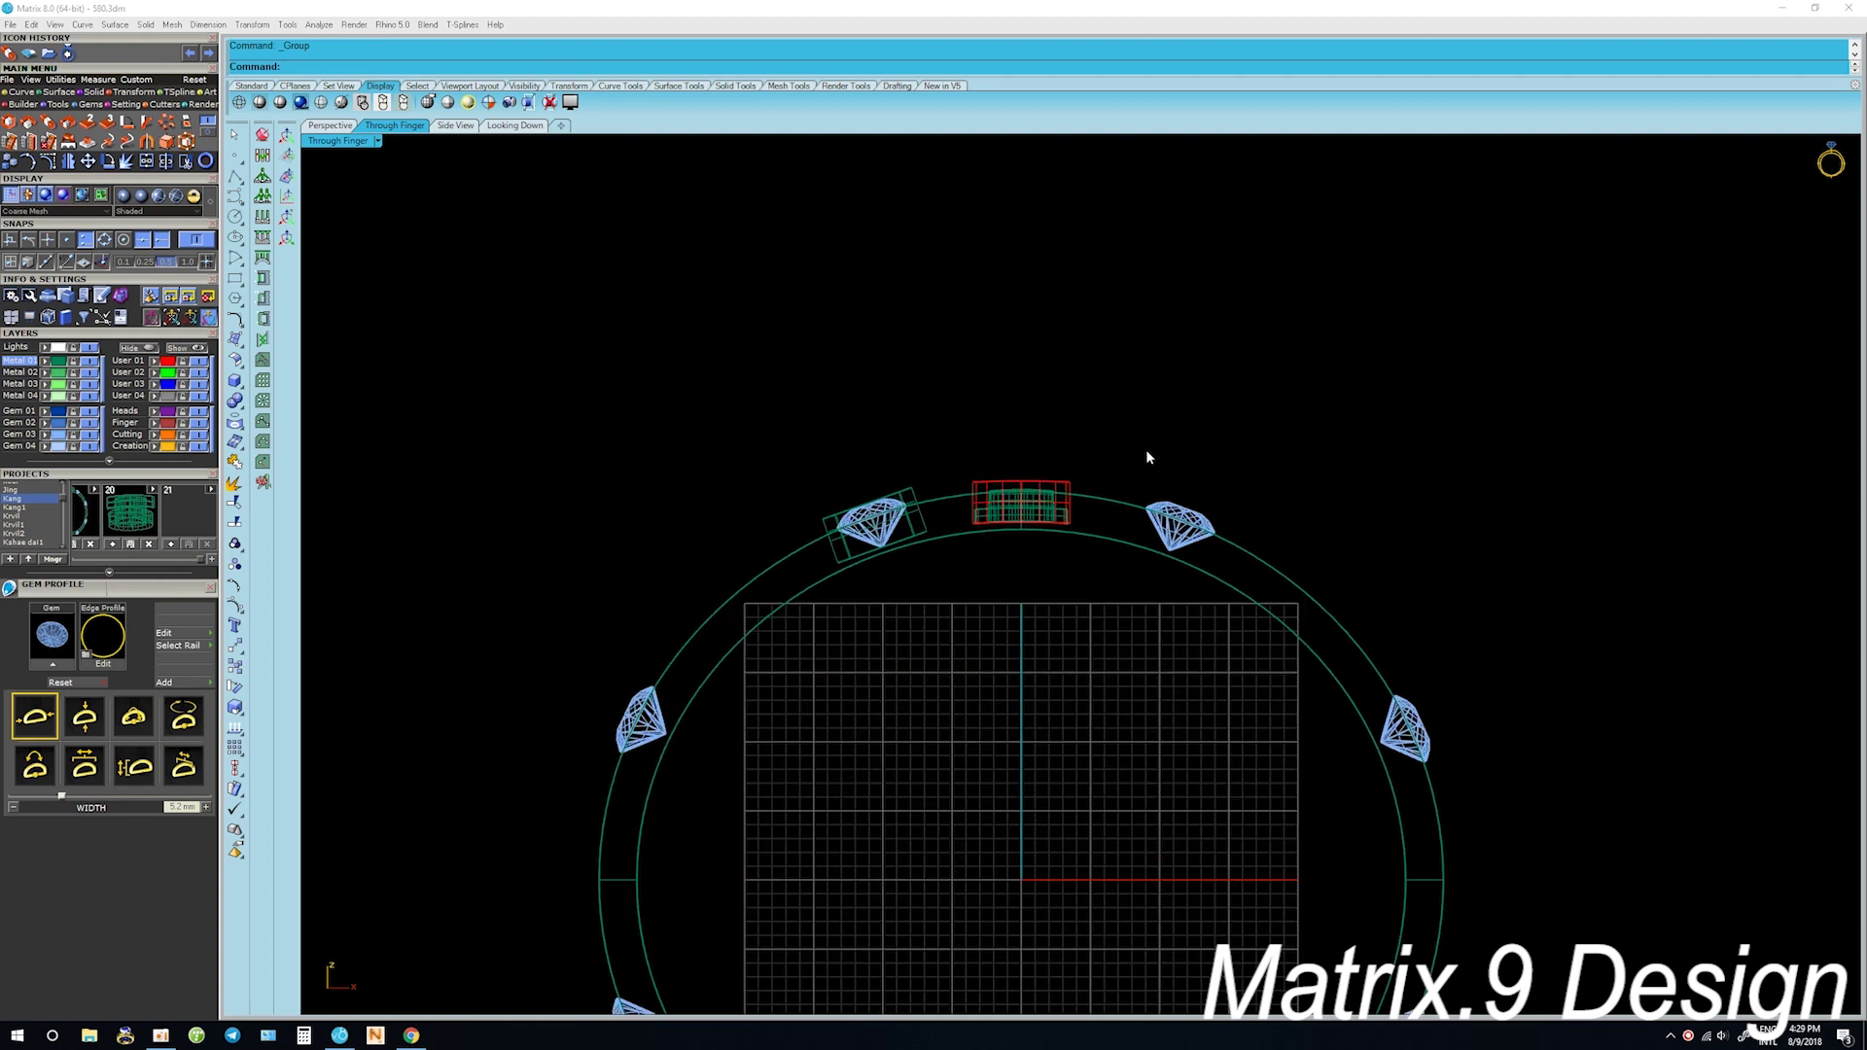
{"action": "scroll", "coordinate": [1138, 453], "scroll_direction": "down", "scroll_amount": 3}
{"action": "left_click", "coordinate": [1070, 484]}
{"action": "scroll", "coordinate": [1080, 438], "scroll_direction": "up", "scroll_amount": 1}
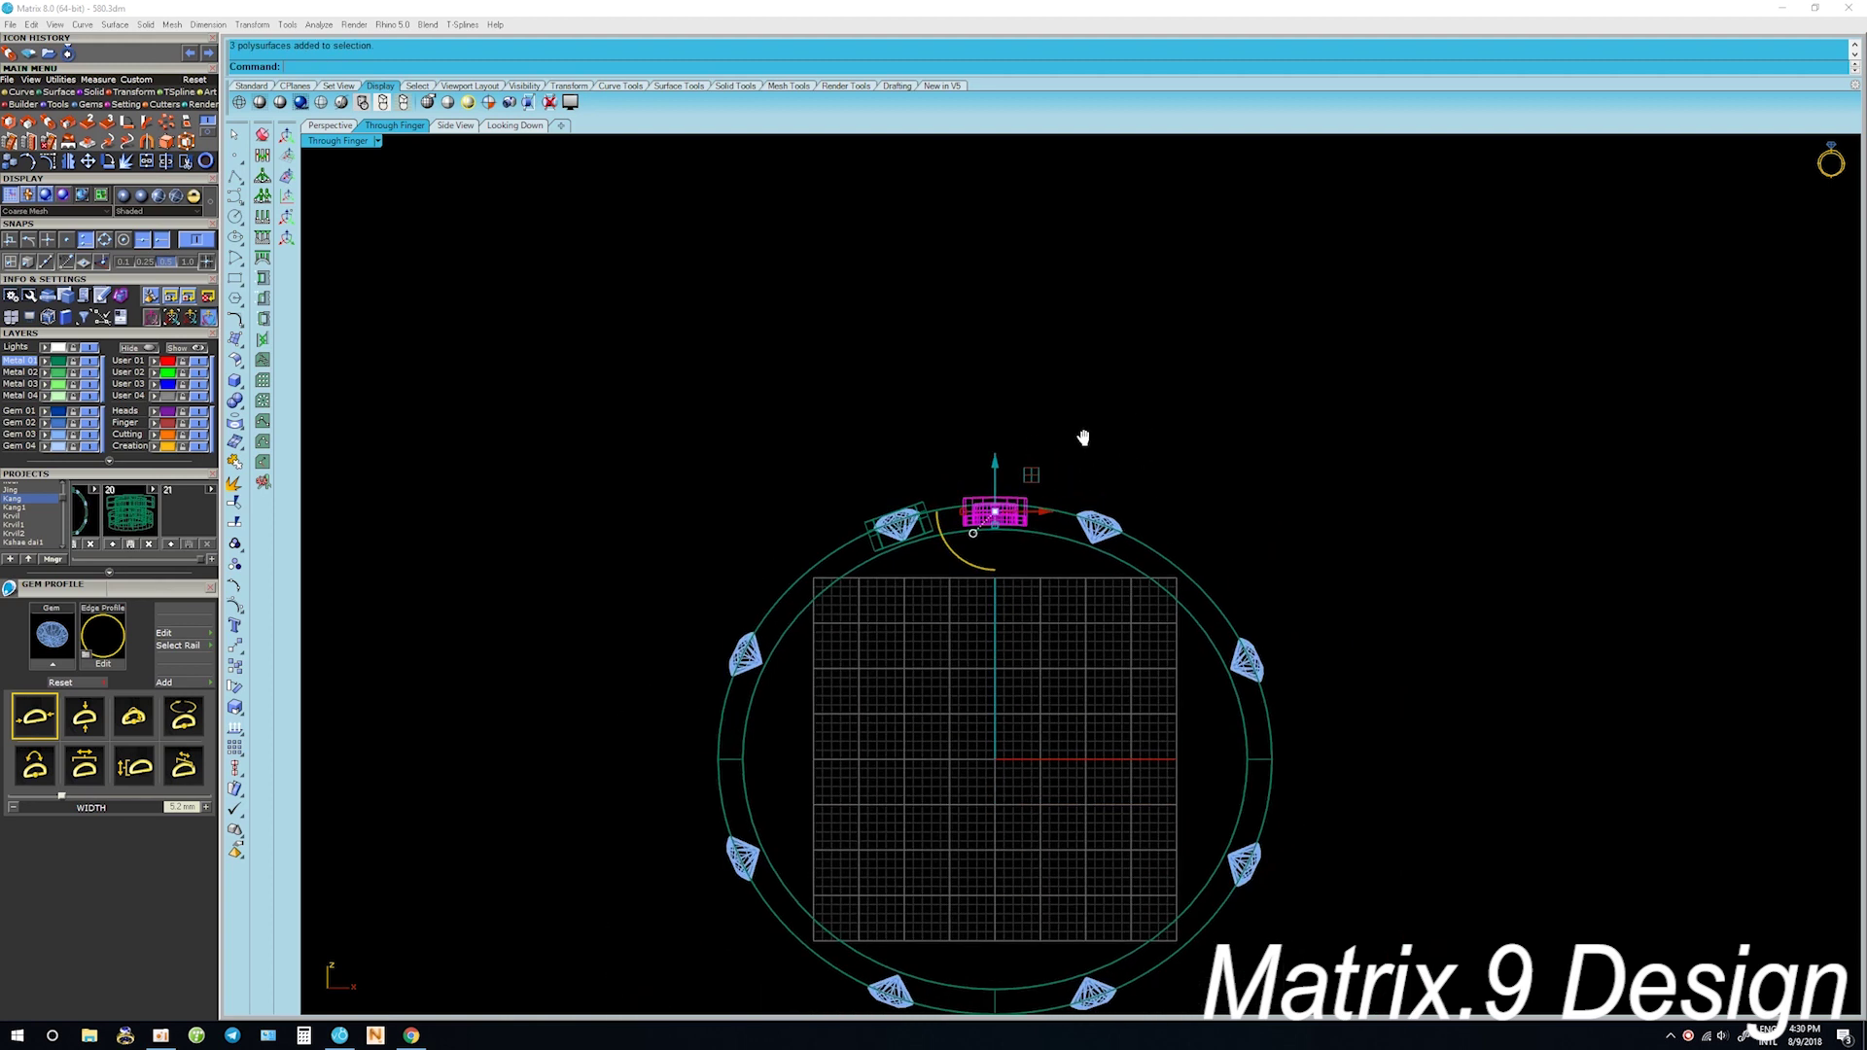
Array the grouped head along the ring's band curve with ArrayCrv
{"action": "key", "text": "ctrl+m"}
{"action": "right_click_drag", "start_coordinate": [1086, 444], "coordinate": [1440, 341]}
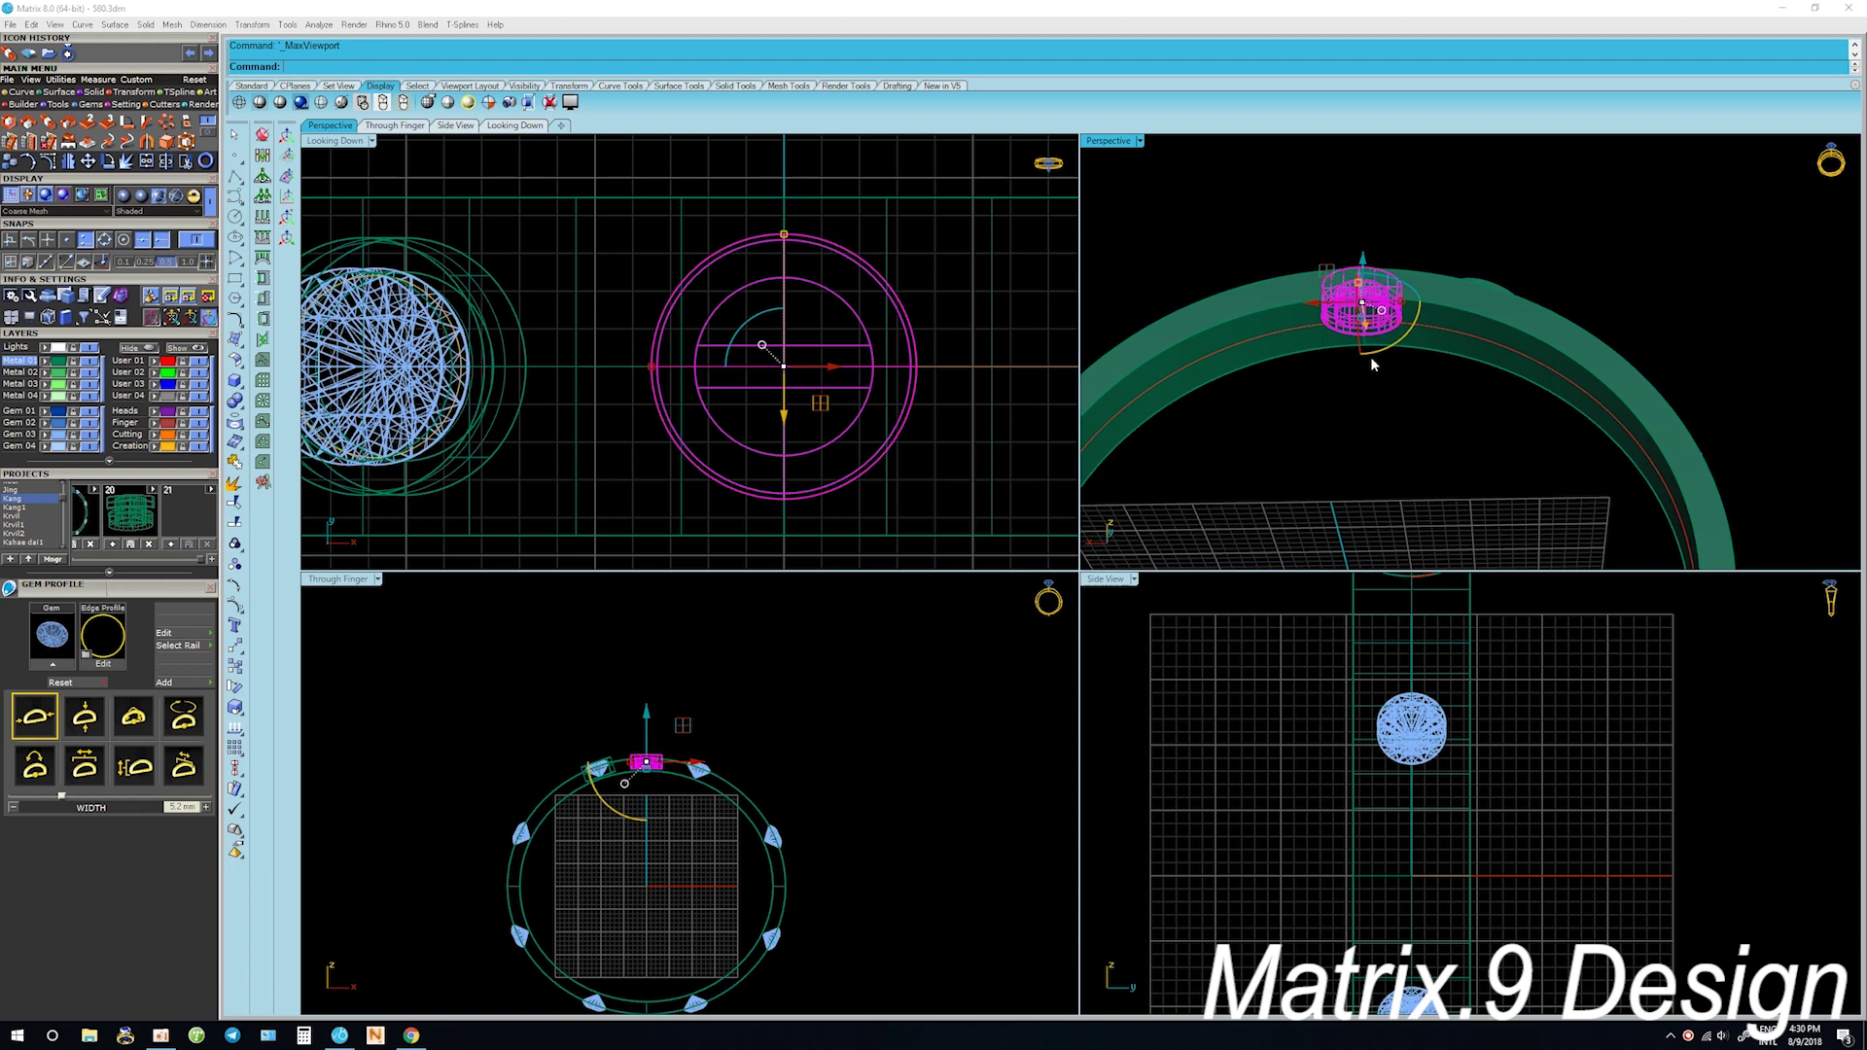
{"action": "type", "text": "arraycrv"}
{"action": "key", "text": "Return"}
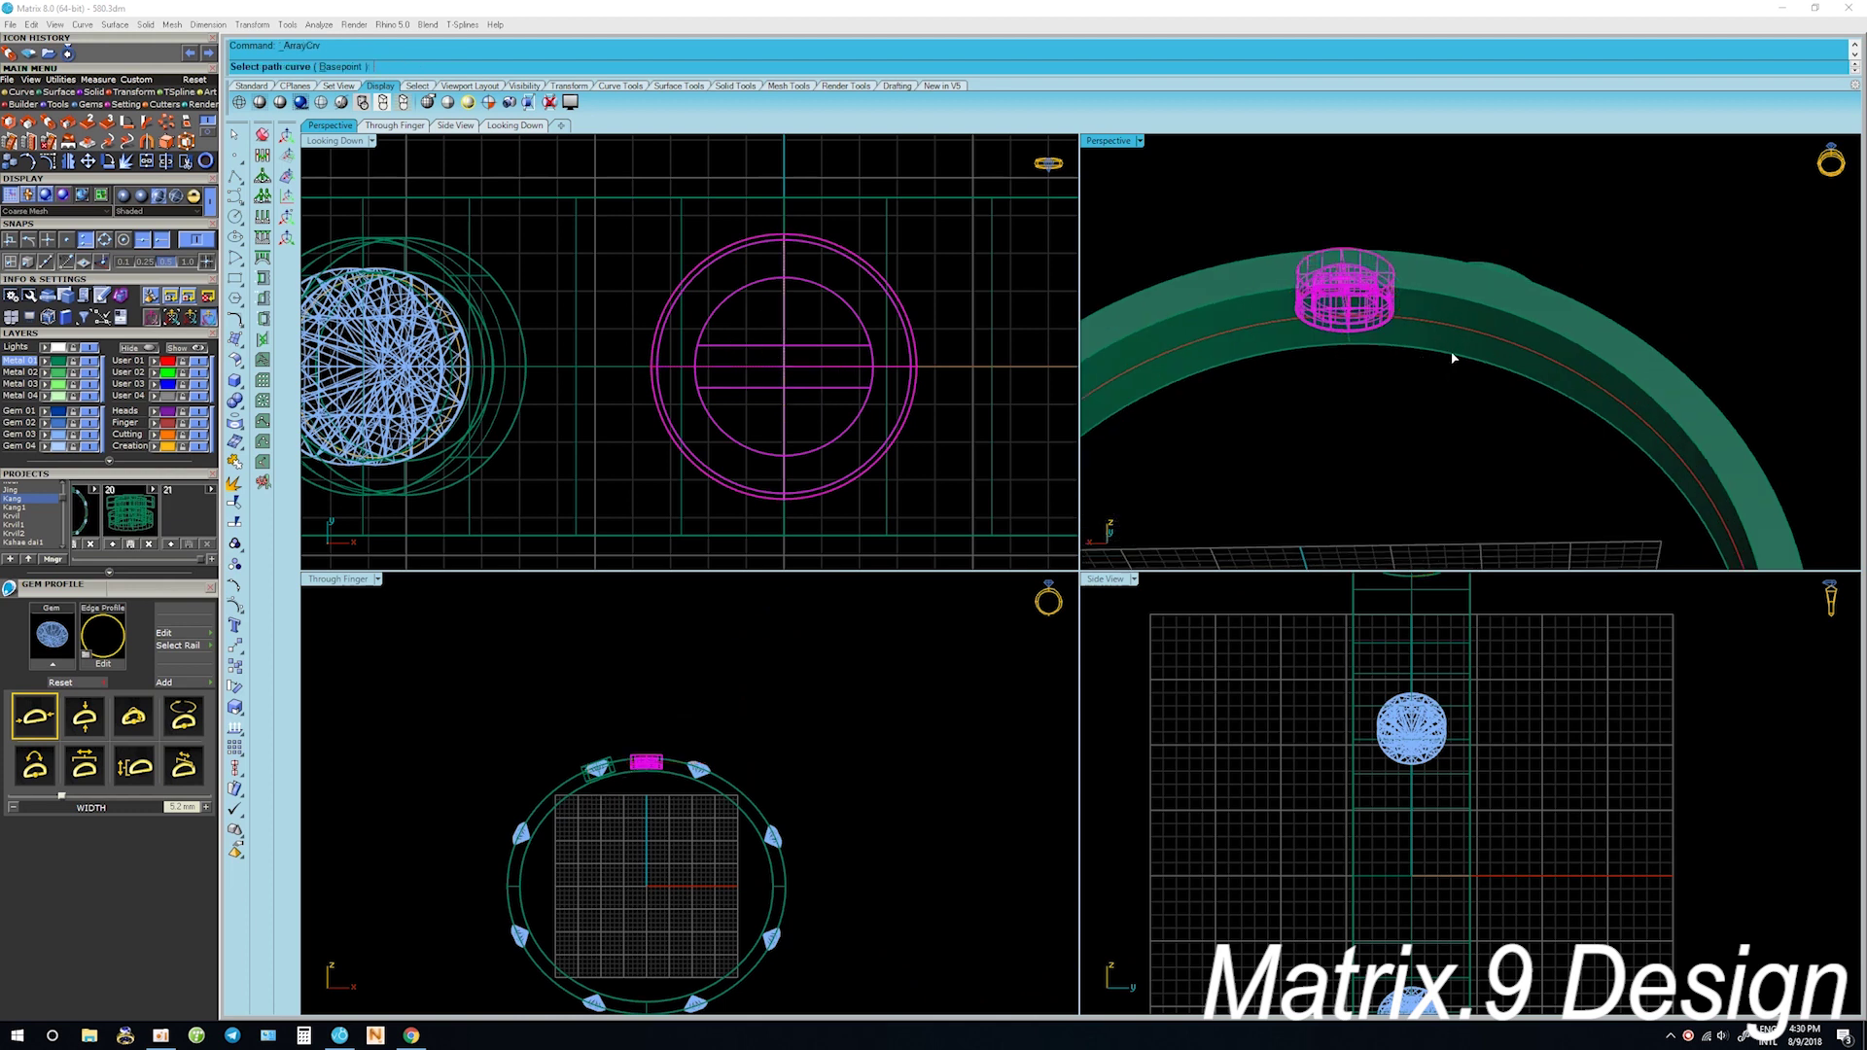
{"action": "left_click", "coordinate": [1480, 339]}
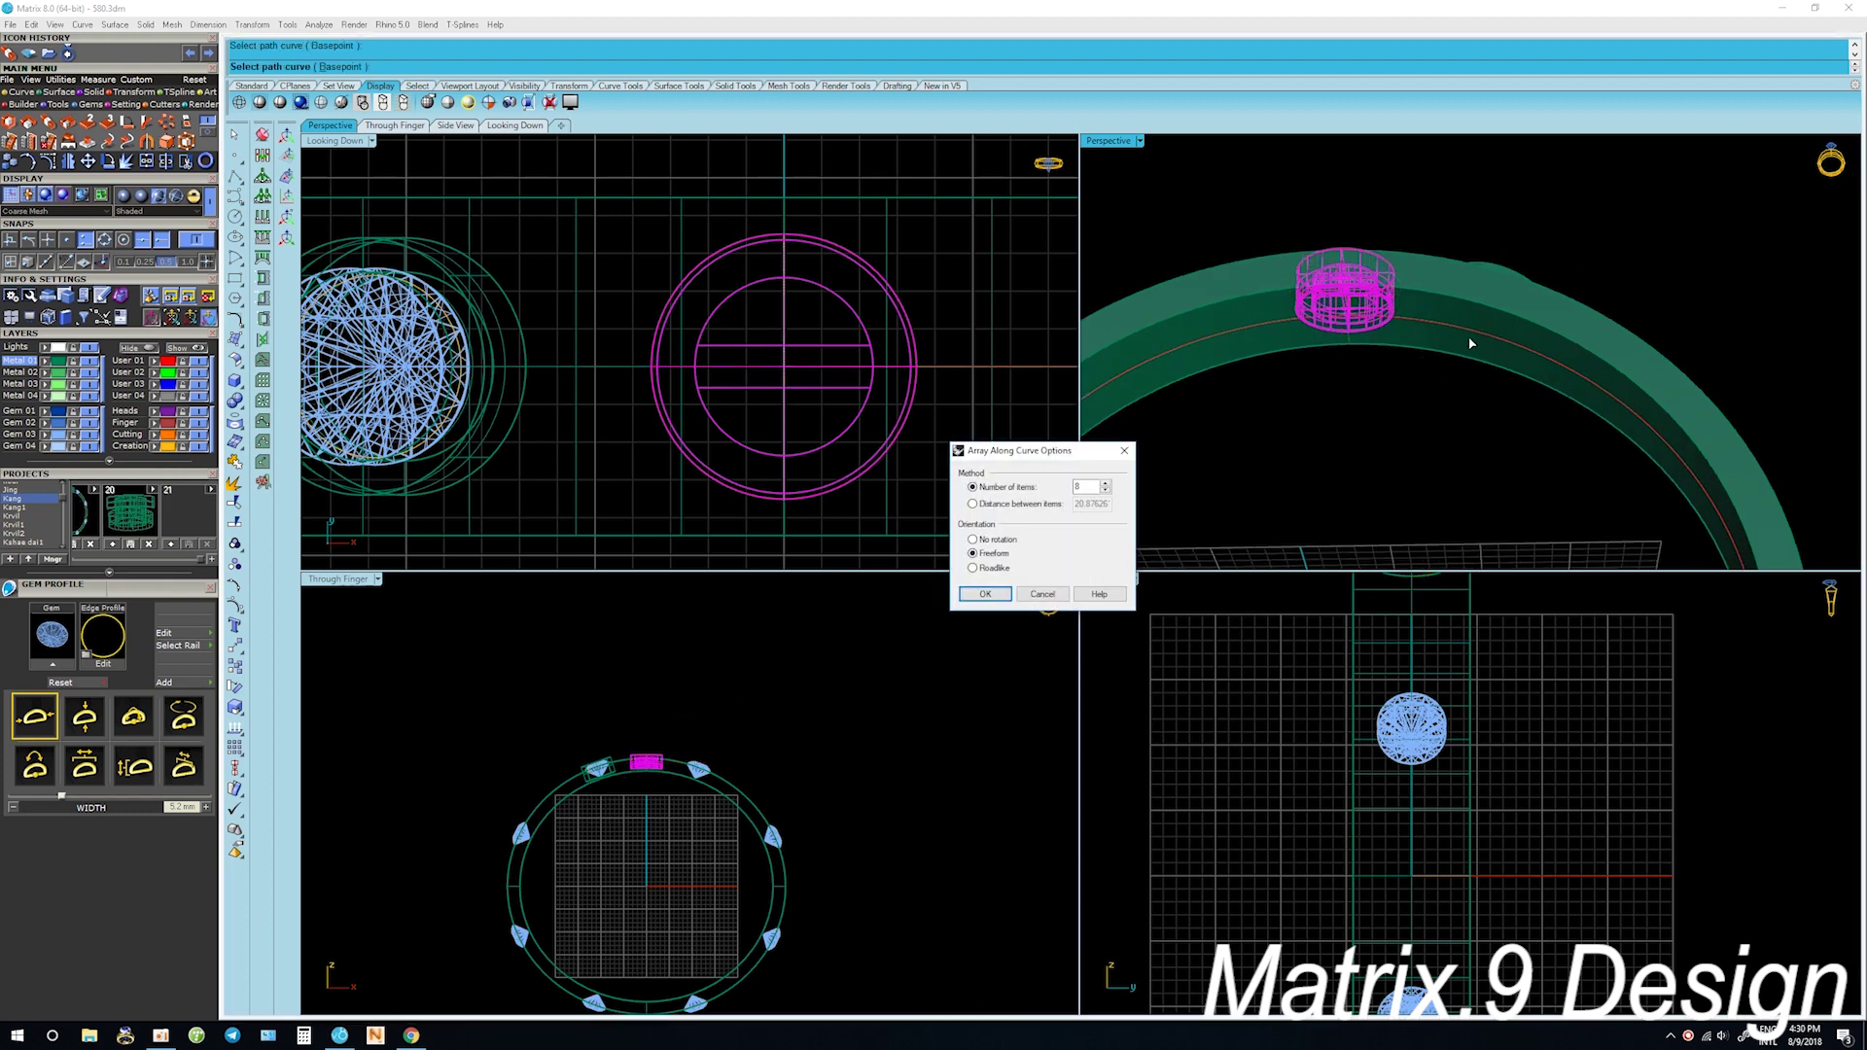
{"action": "left_click", "coordinate": [985, 598]}
Frame the whole arrayed ring and select the gem left of the top head
{"action": "right_click_drag", "start_coordinate": [776, 774], "coordinate": [901, 700]}
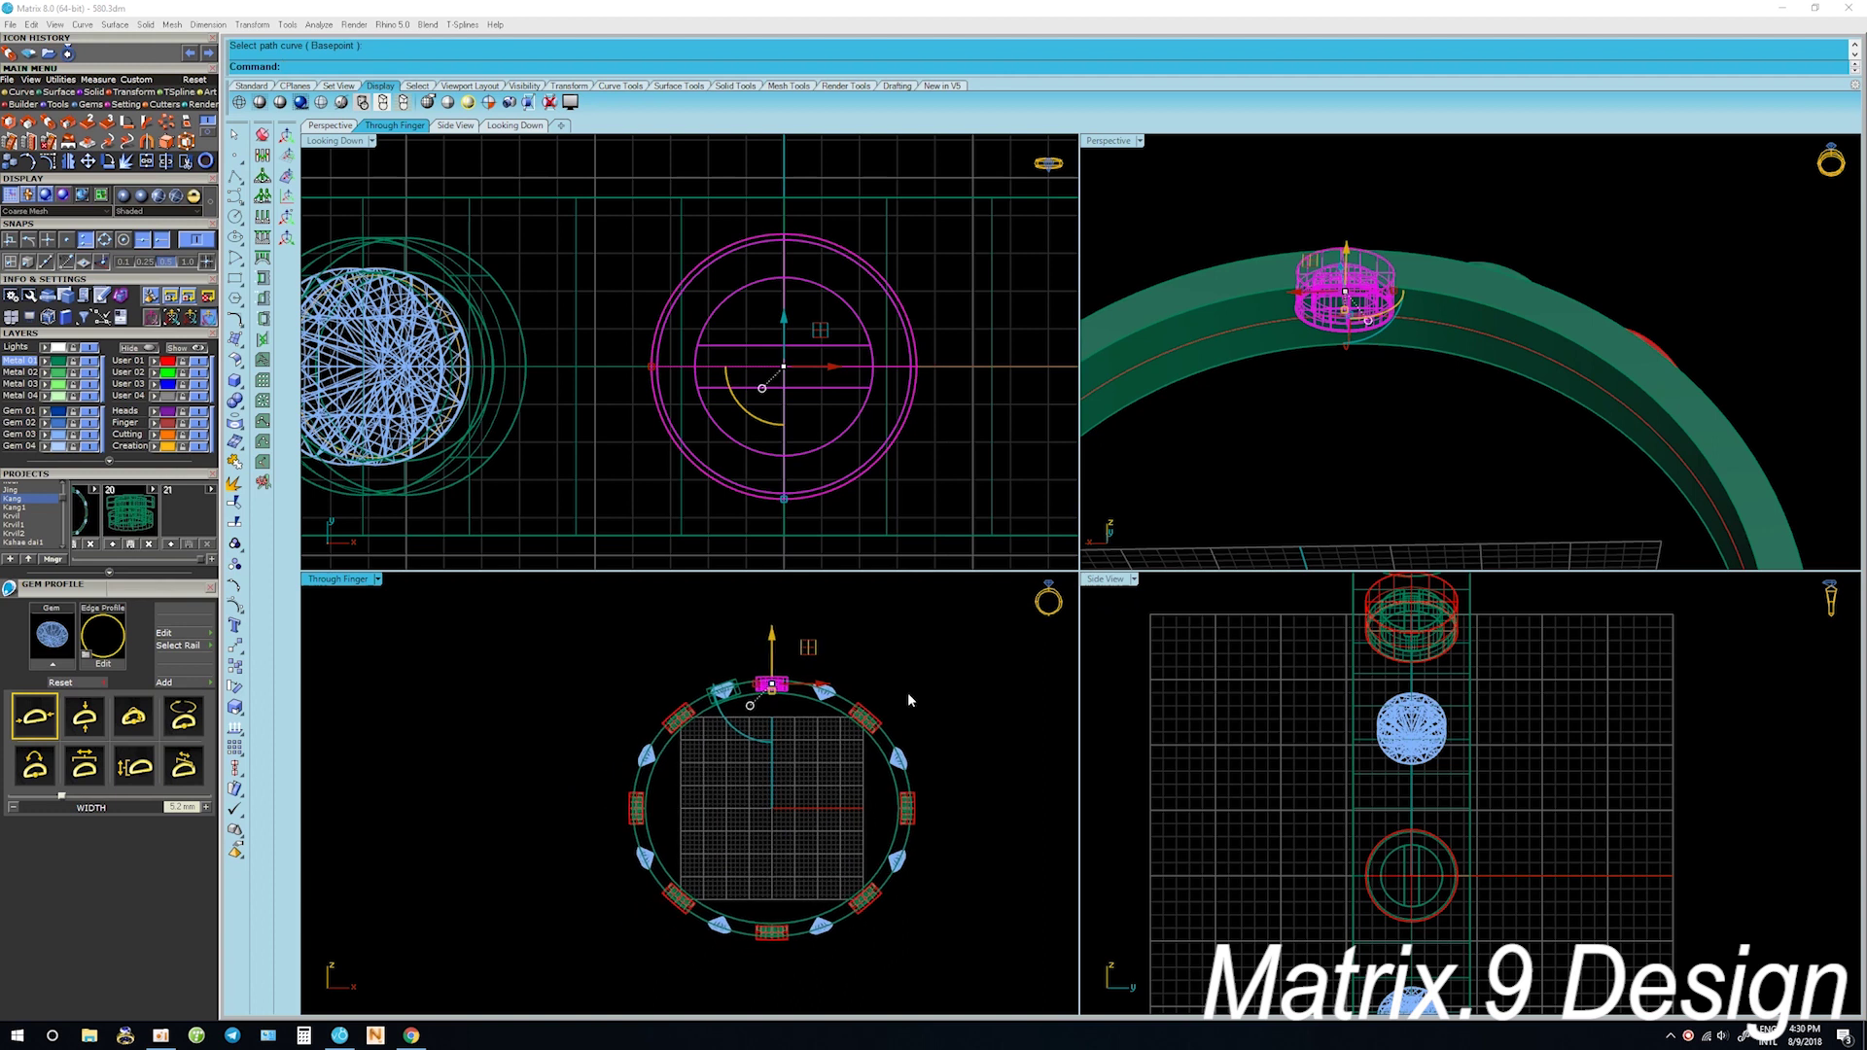
{"action": "scroll", "coordinate": [782, 713], "scroll_direction": "up", "scroll_amount": 1}
{"action": "right_click_drag", "start_coordinate": [782, 713], "coordinate": [825, 664]}
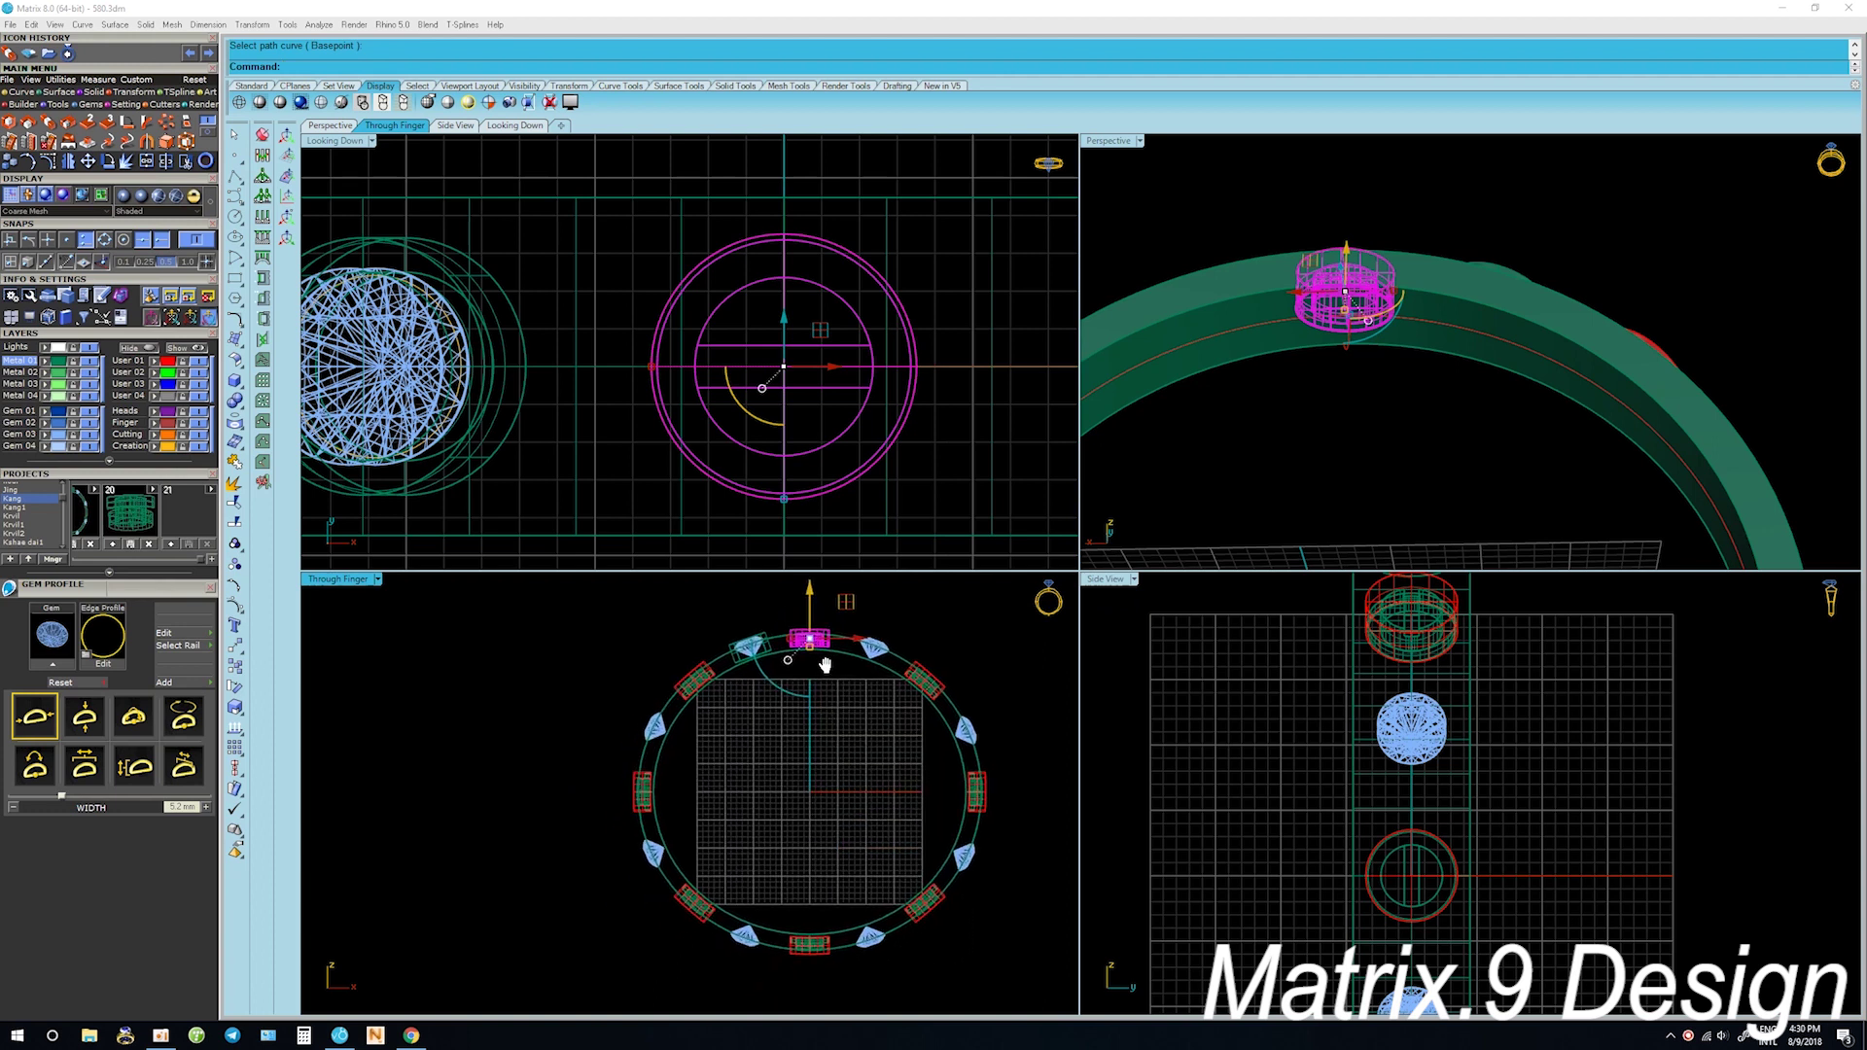
{"action": "right_click_drag", "start_coordinate": [825, 664], "coordinate": [825, 700]}
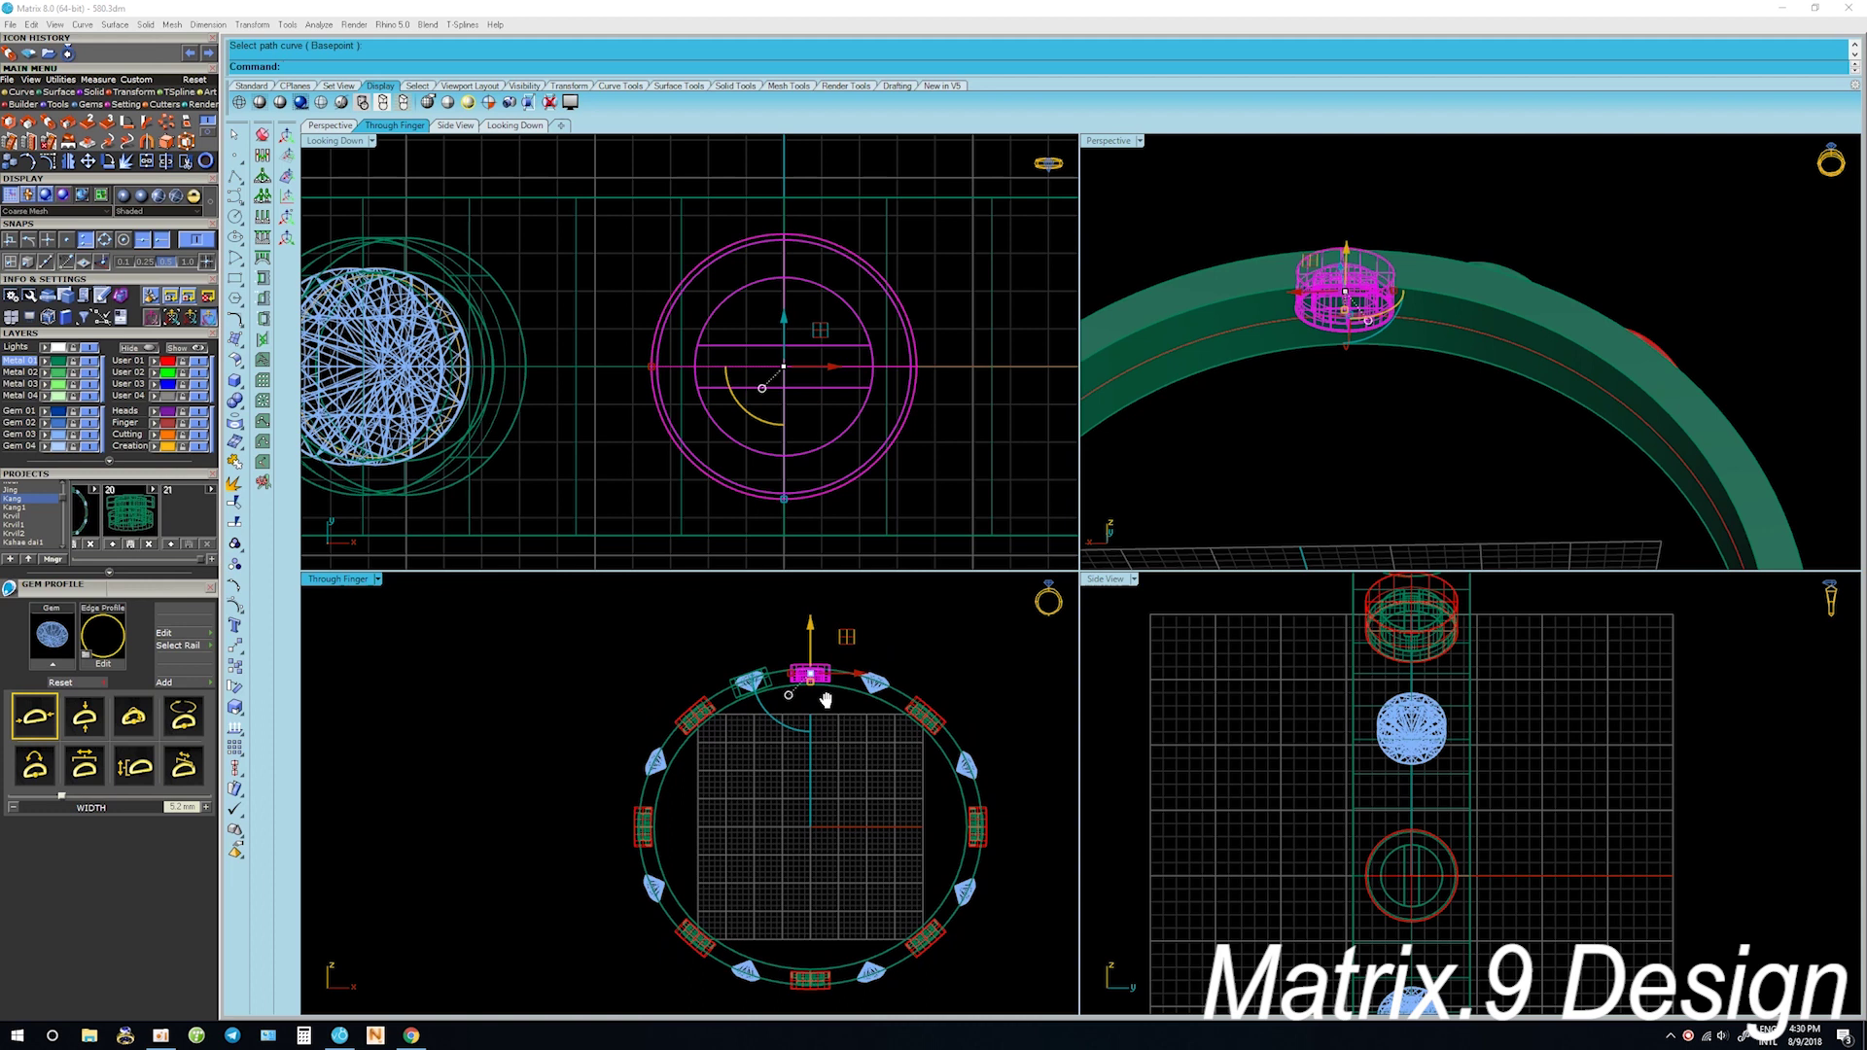
{"action": "scroll", "coordinate": [756, 702], "scroll_direction": "up", "scroll_amount": 1}
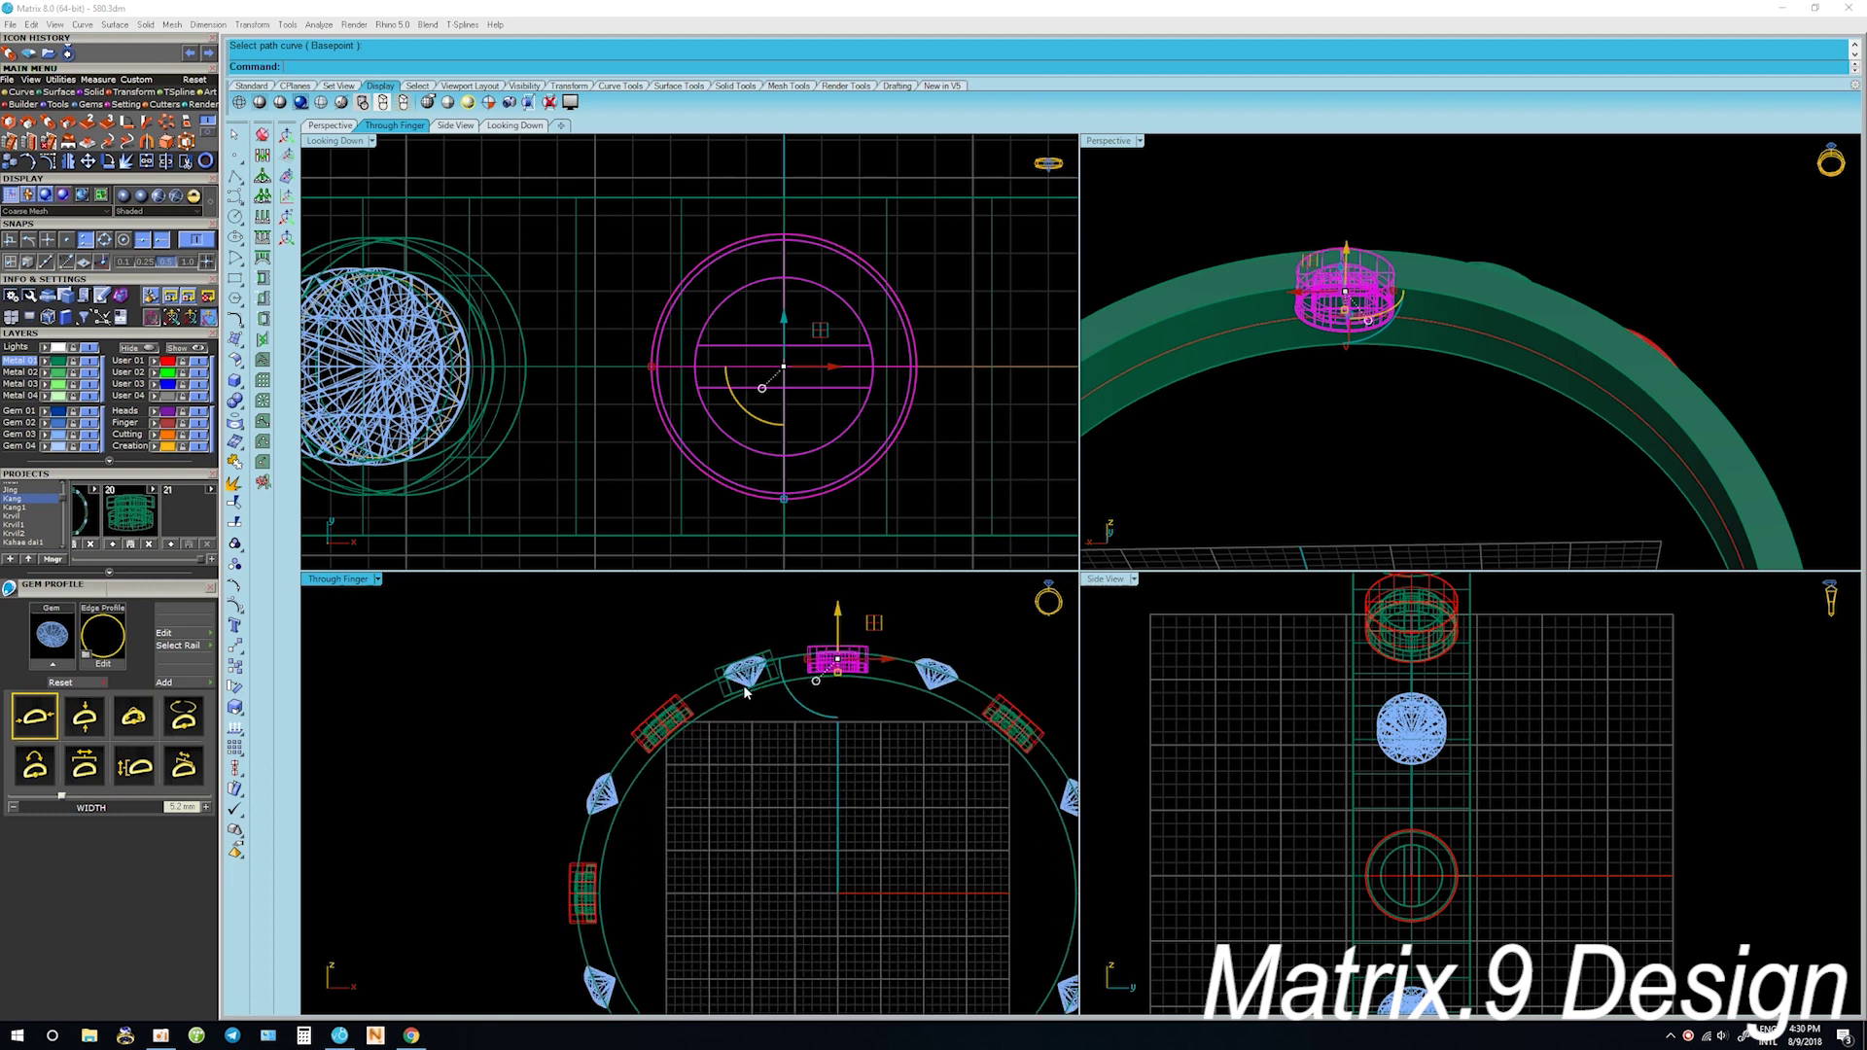
{"action": "left_click", "coordinate": [743, 684]}
{"action": "scroll", "coordinate": [743, 684], "scroll_direction": "down", "scroll_amount": 1}
{"action": "scroll", "coordinate": [744, 685], "scroll_direction": "down", "scroll_amount": 1}
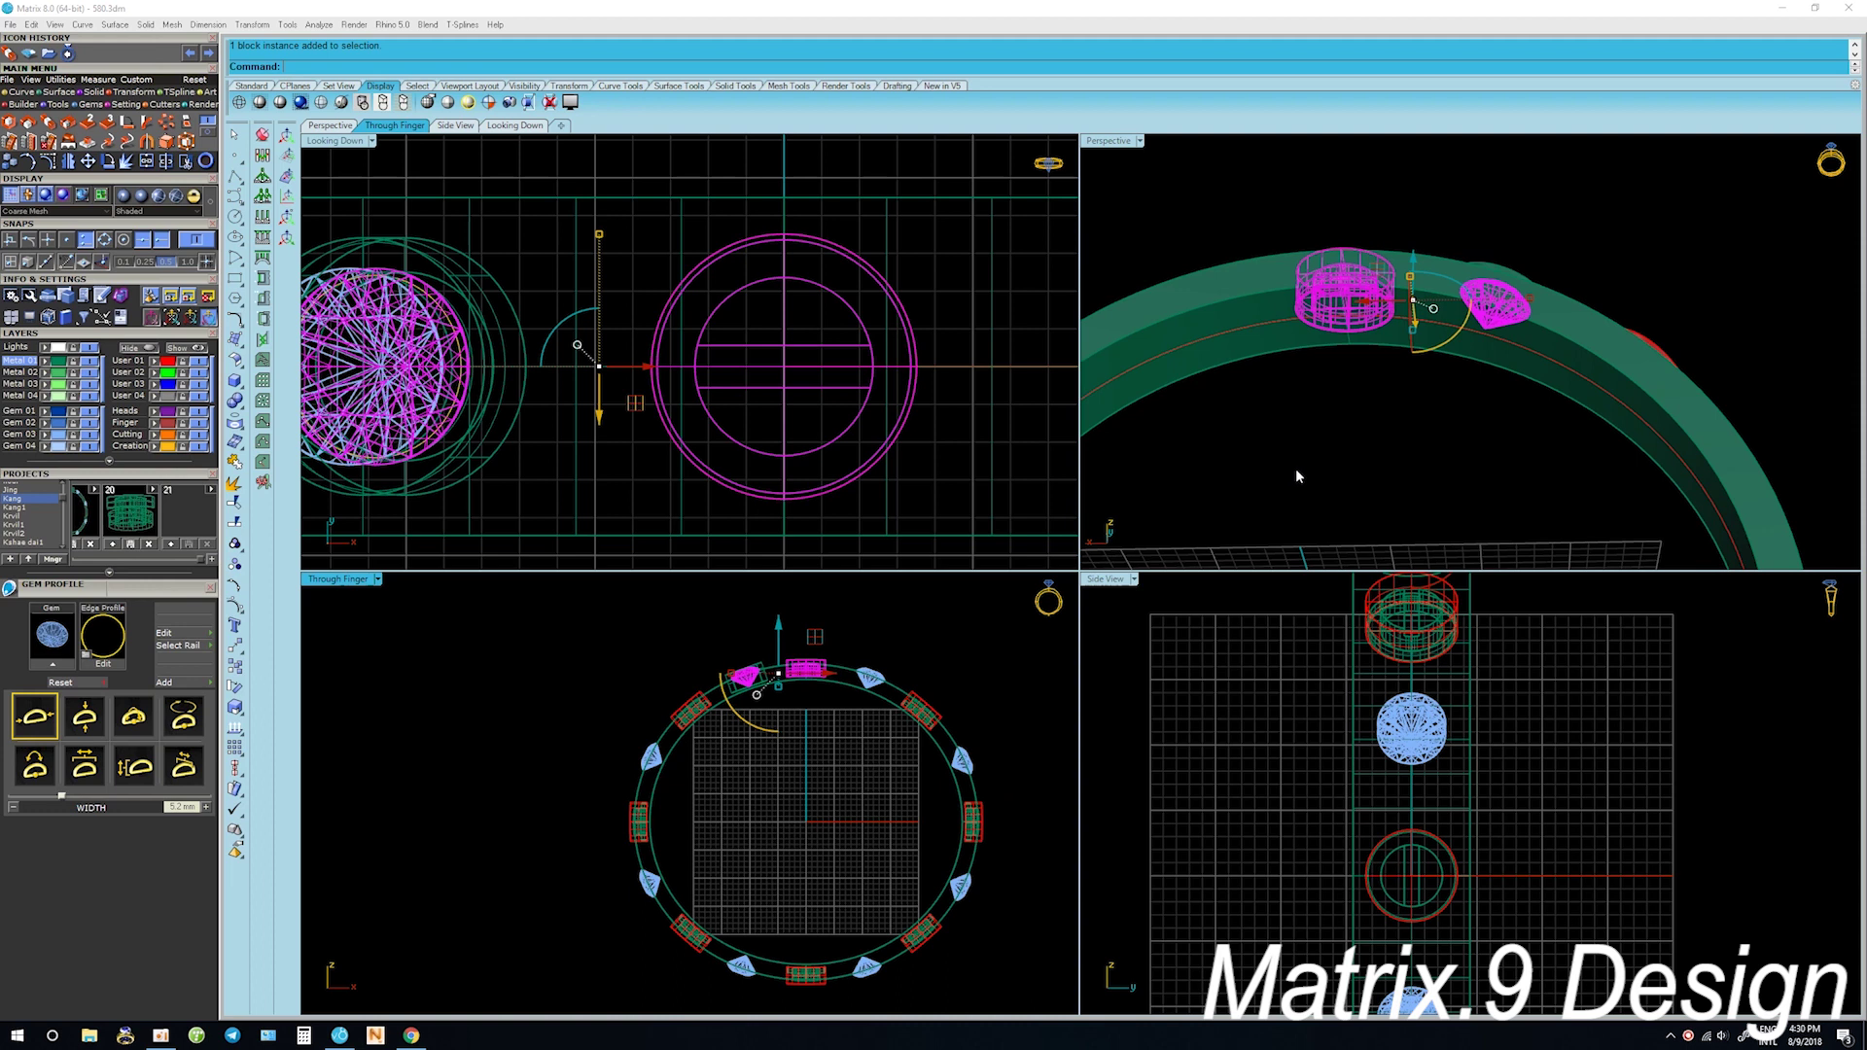
Add the top gem's setting to the selection
{"action": "right_click_drag", "start_coordinate": [1277, 487], "coordinate": [1451, 436]}
{"action": "scroll", "coordinate": [1451, 436], "scroll_direction": "up", "scroll_amount": 2}
{"action": "left_click", "coordinate": [1540, 270], "text": "shift"}
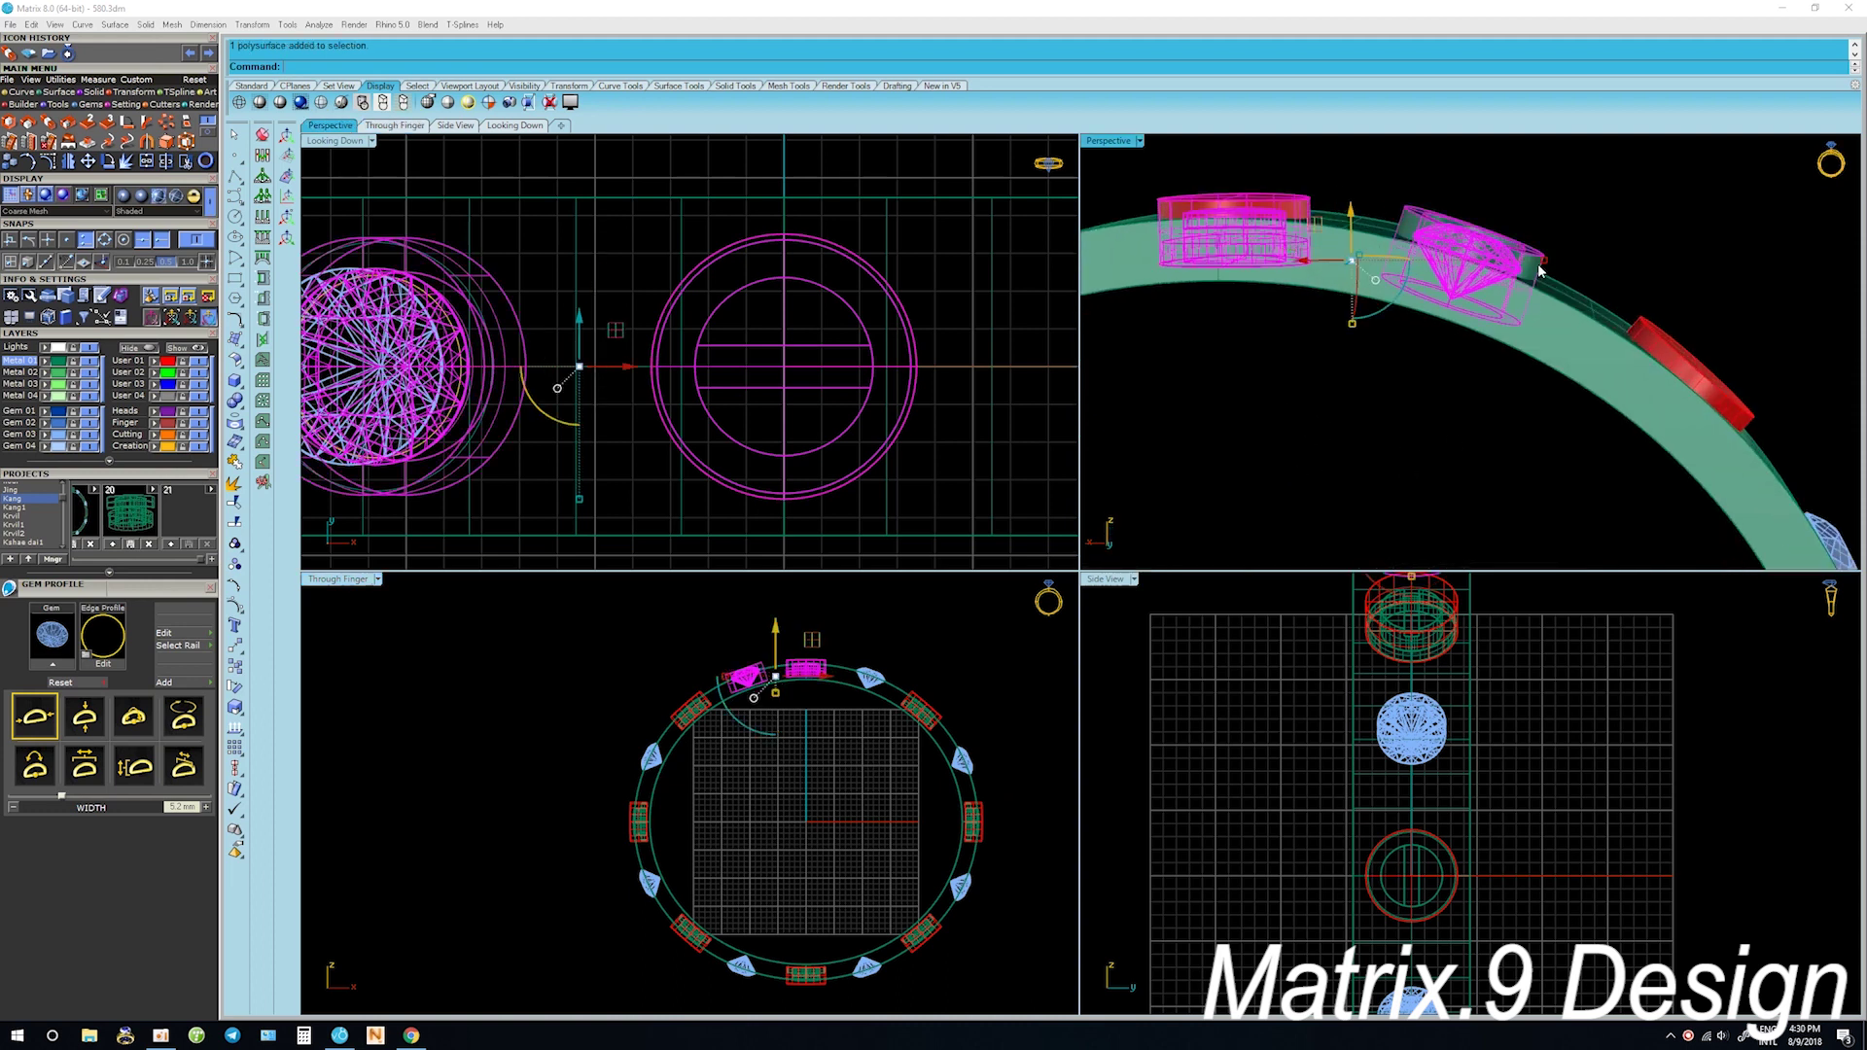
{"action": "scroll", "coordinate": [780, 742], "scroll_direction": "down", "scroll_amount": 1}
{"action": "scroll", "coordinate": [791, 771], "scroll_direction": "down", "scroll_amount": 1}
Rotate the gem and setting about the origin to a new spot on the ring
{"action": "right_click", "coordinate": [791, 771]}
{"action": "key", "text": "Return"}
{"action": "scroll", "coordinate": [768, 642], "scroll_direction": "up", "scroll_amount": 1}
{"action": "scroll", "coordinate": [764, 622], "scroll_direction": "up", "scroll_amount": 1}
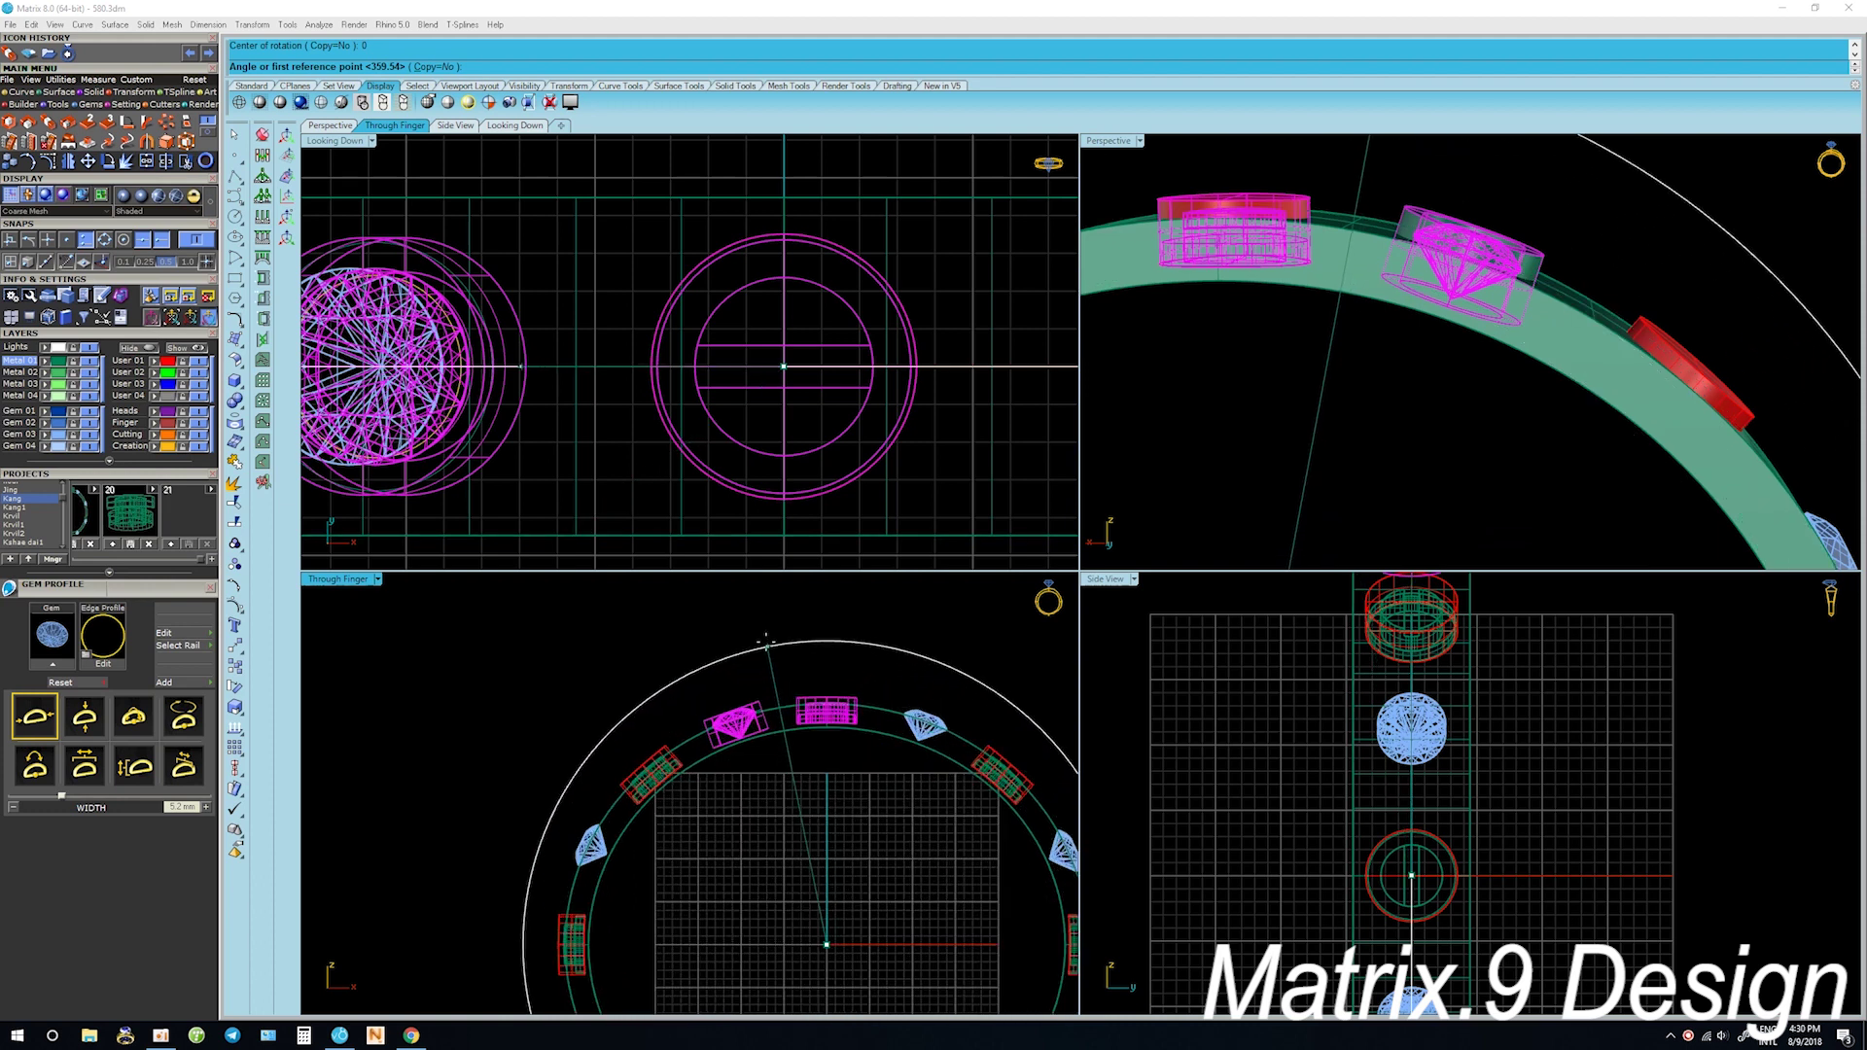
{"action": "scroll", "coordinate": [762, 617], "scroll_direction": "up", "scroll_amount": 1}
{"action": "scroll", "coordinate": [762, 617], "scroll_direction": "up", "scroll_amount": 1}
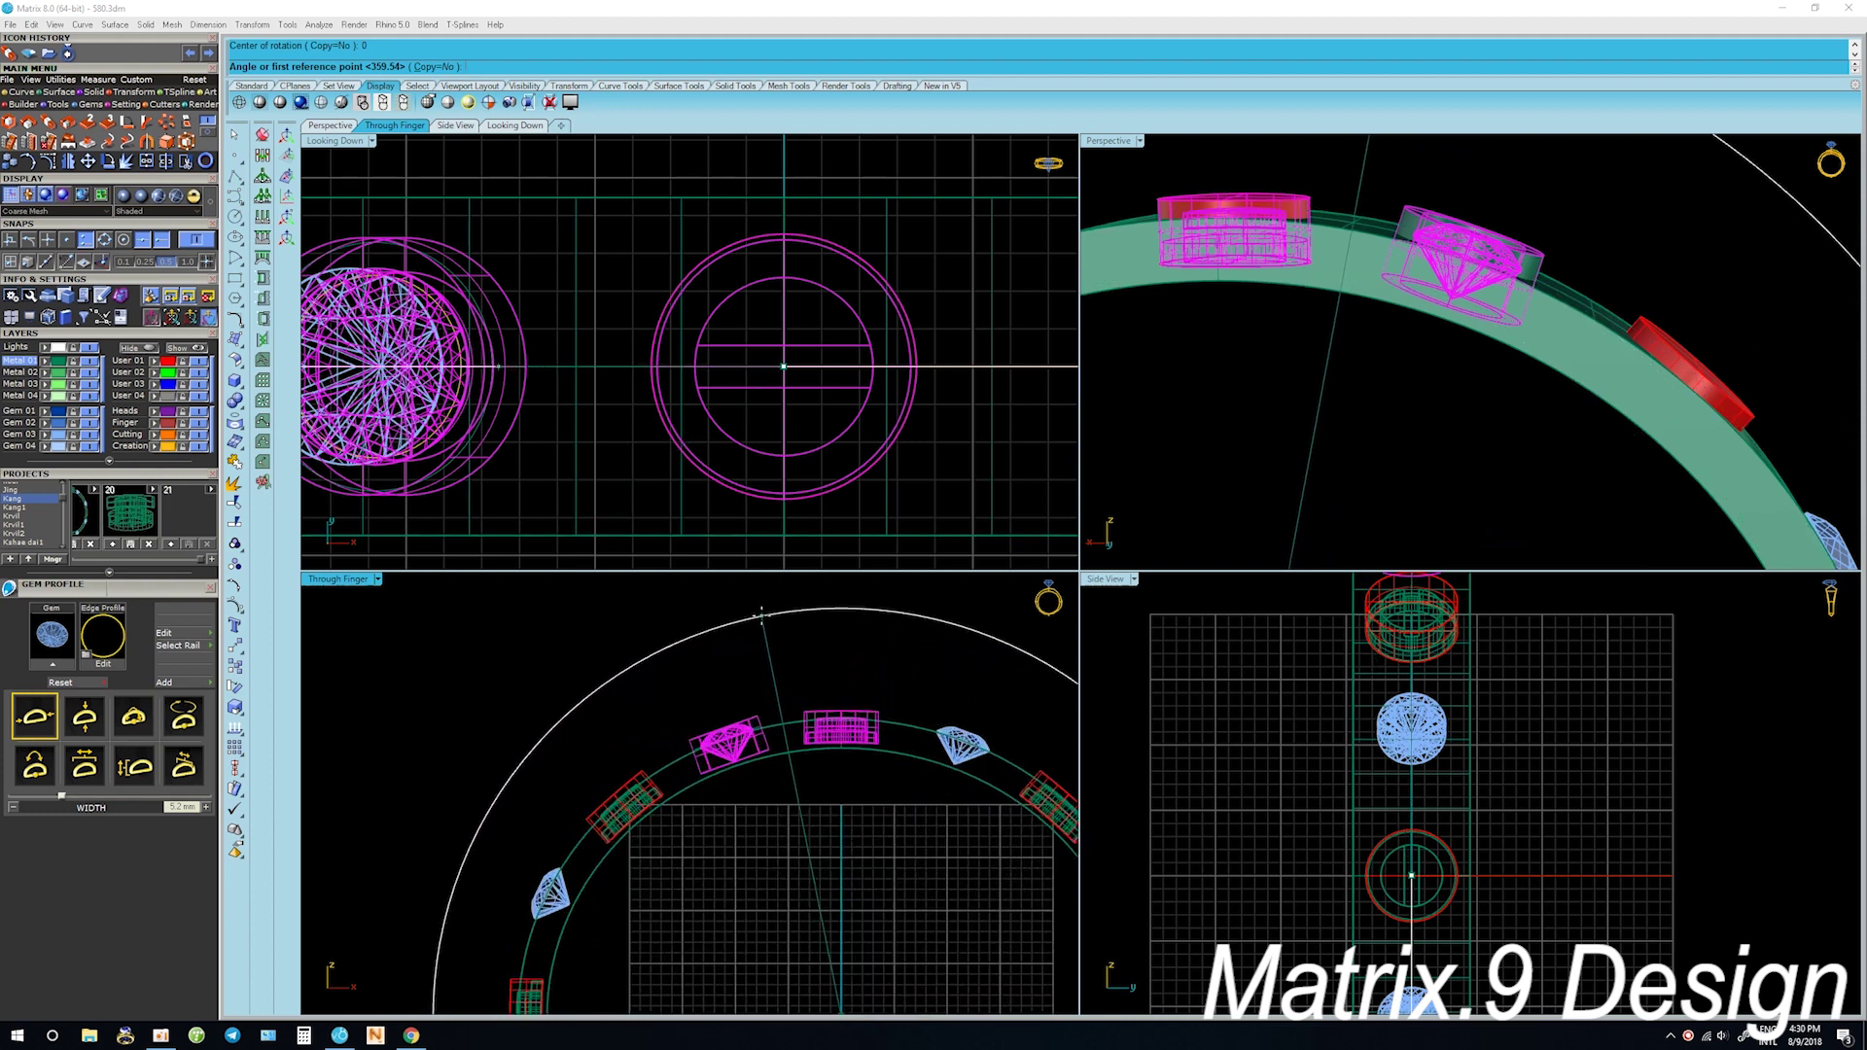
{"action": "left_click", "coordinate": [762, 615]}
{"action": "scroll", "coordinate": [762, 615], "scroll_direction": "down", "scroll_amount": 2}
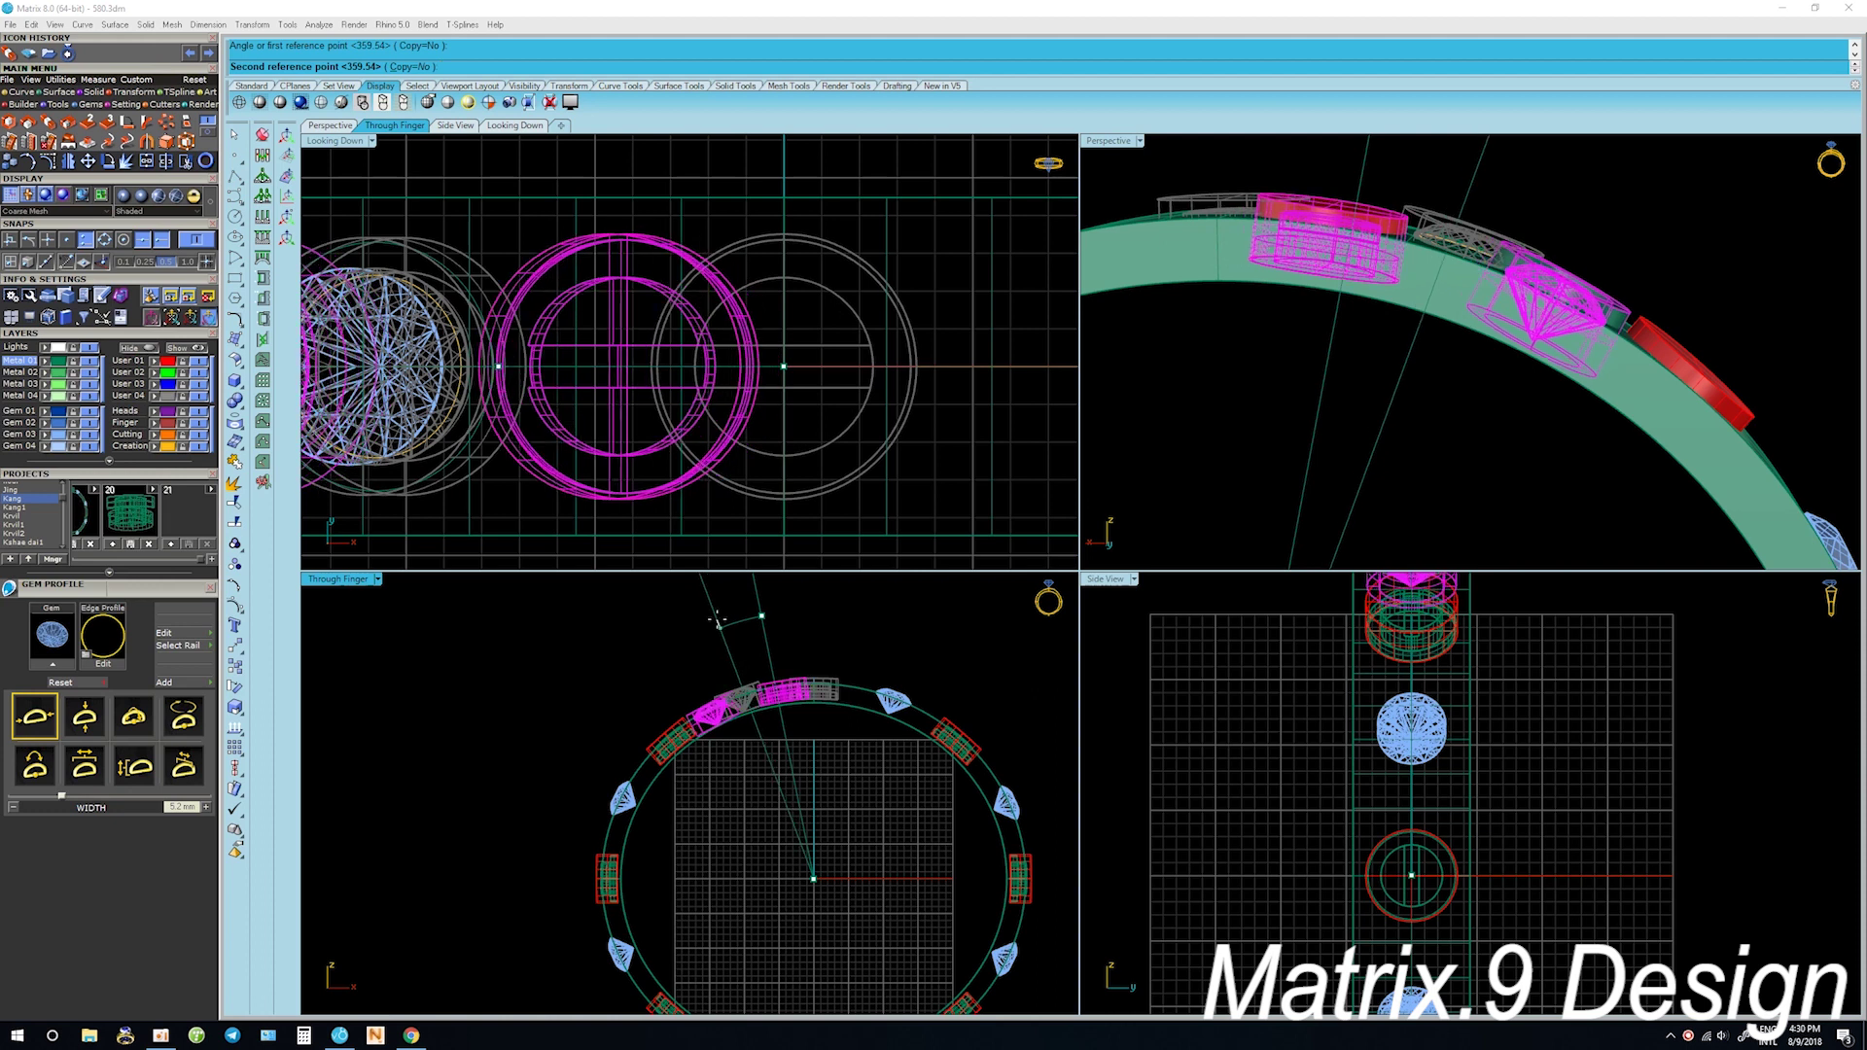
{"action": "left_click", "coordinate": [717, 619]}
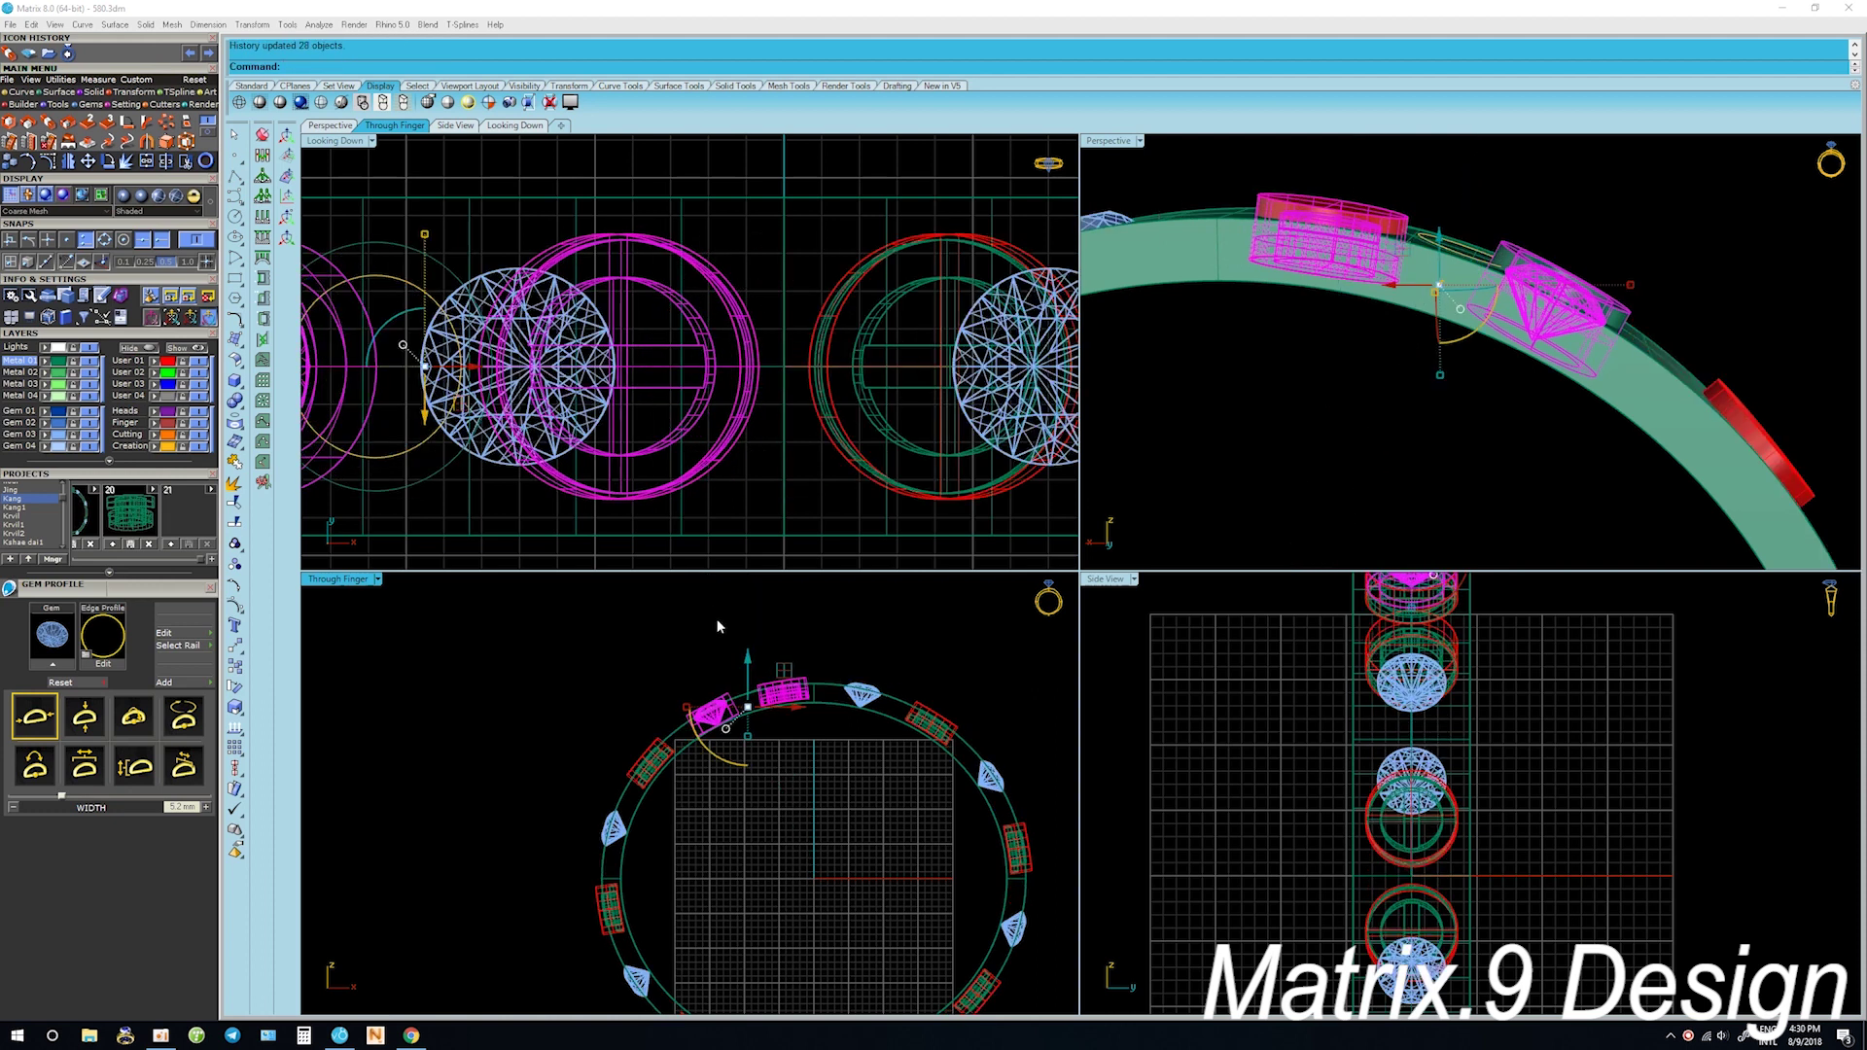
Rotate the gems about the origin again to refine their position
{"action": "right_click", "coordinate": [717, 627]}
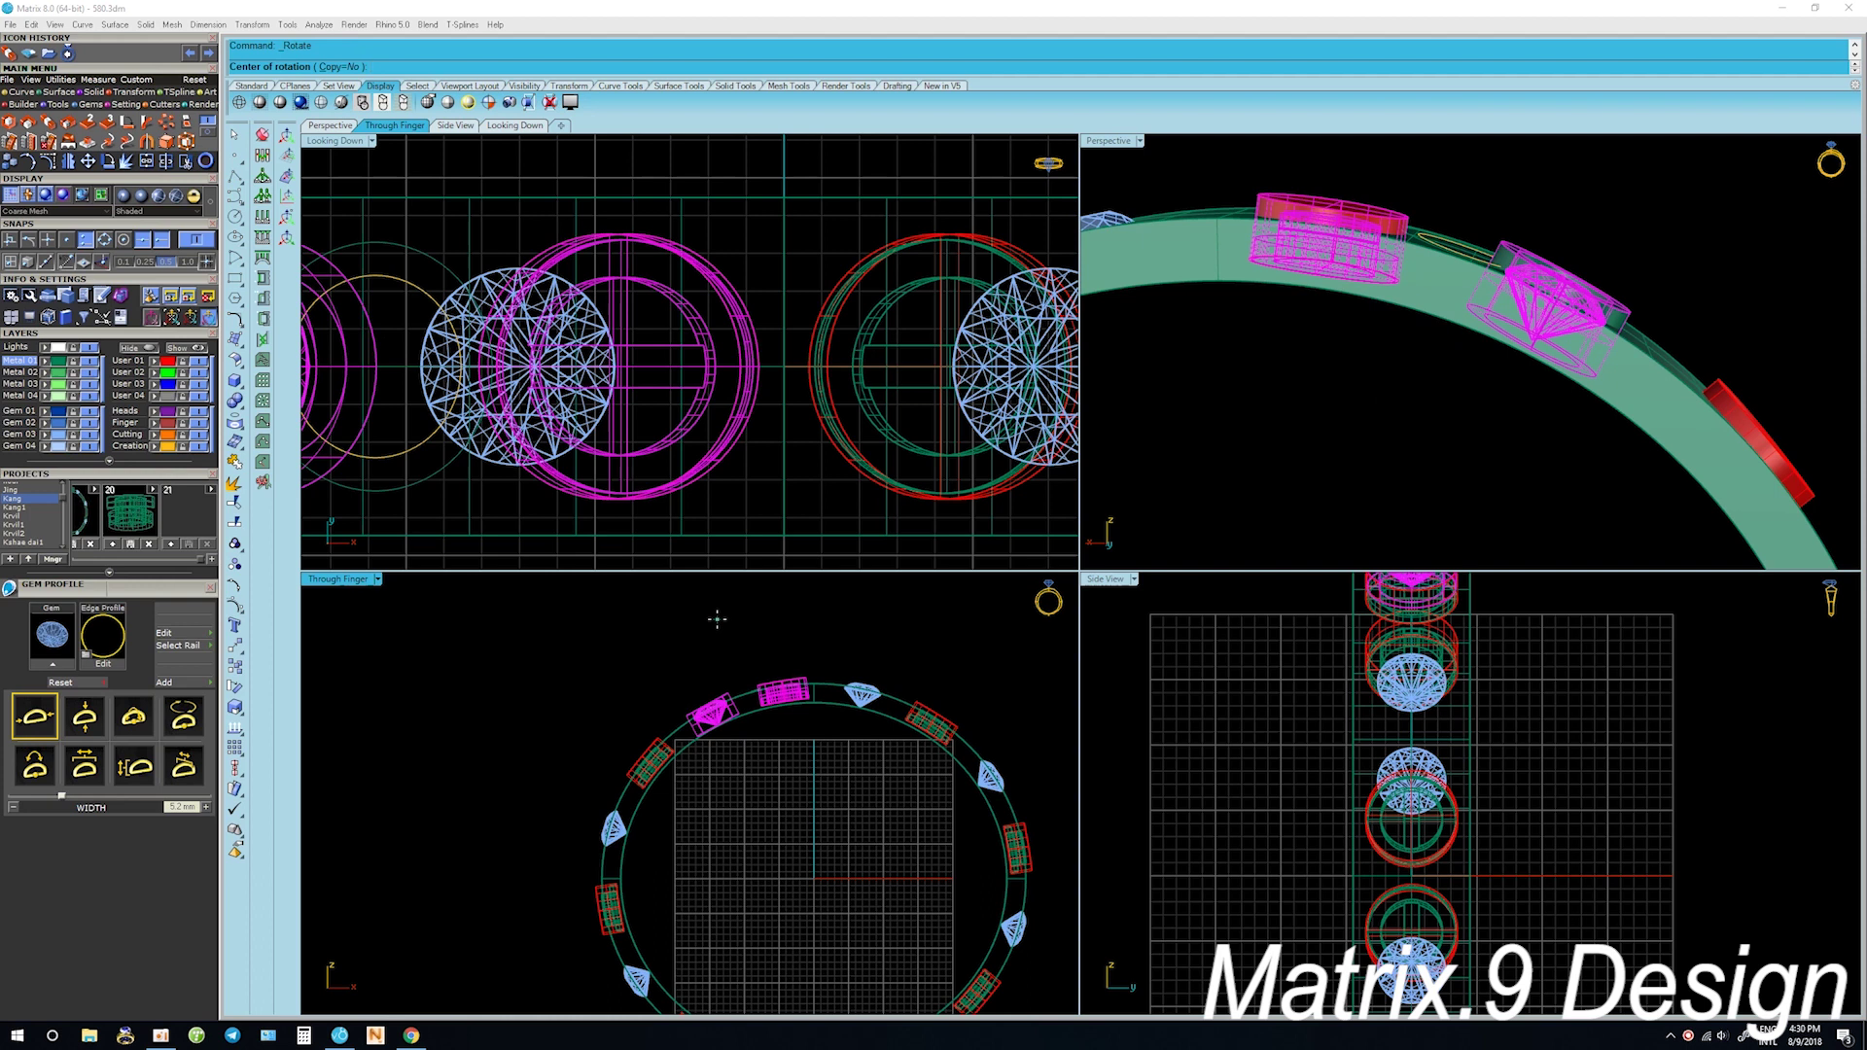
{"action": "type", "text": "0"}
{"action": "key", "text": "Return"}
{"action": "scroll", "coordinate": [716, 619], "scroll_direction": "up", "scroll_amount": 2}
{"action": "left_click", "coordinate": [717, 619]}
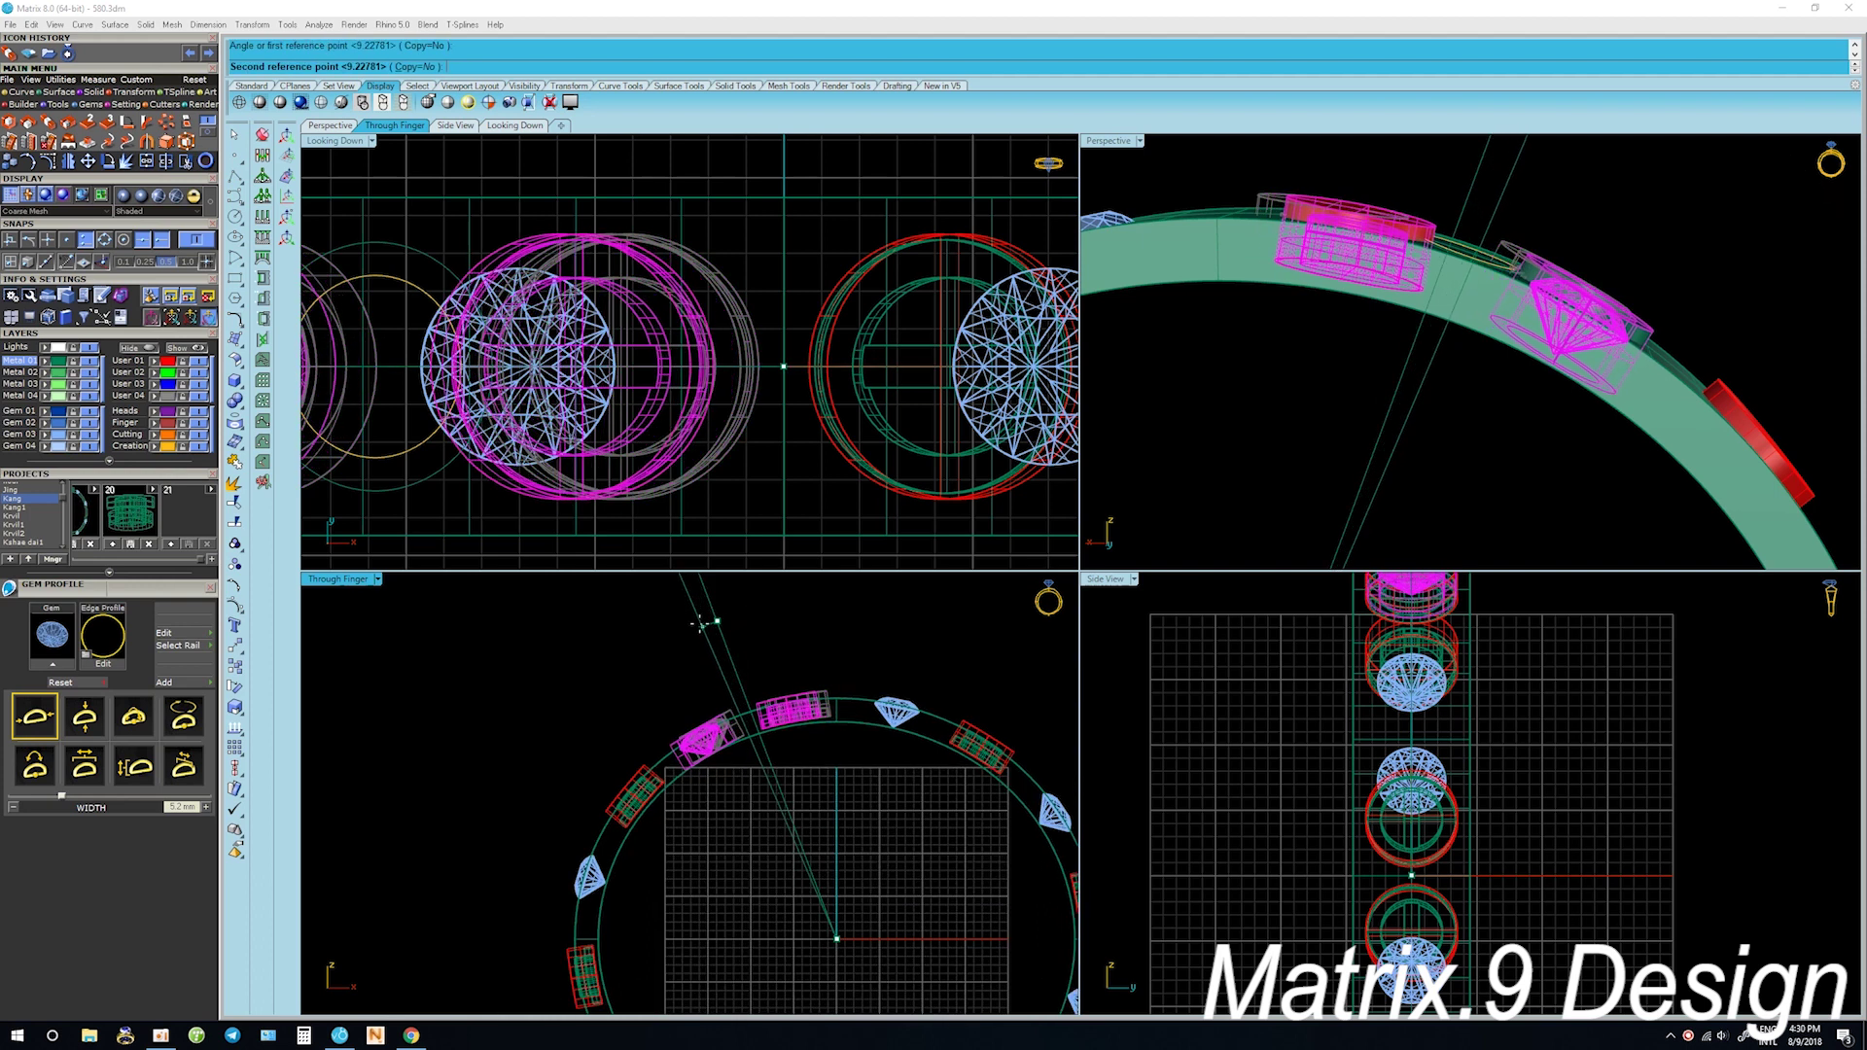
{"action": "left_click", "coordinate": [698, 623]}
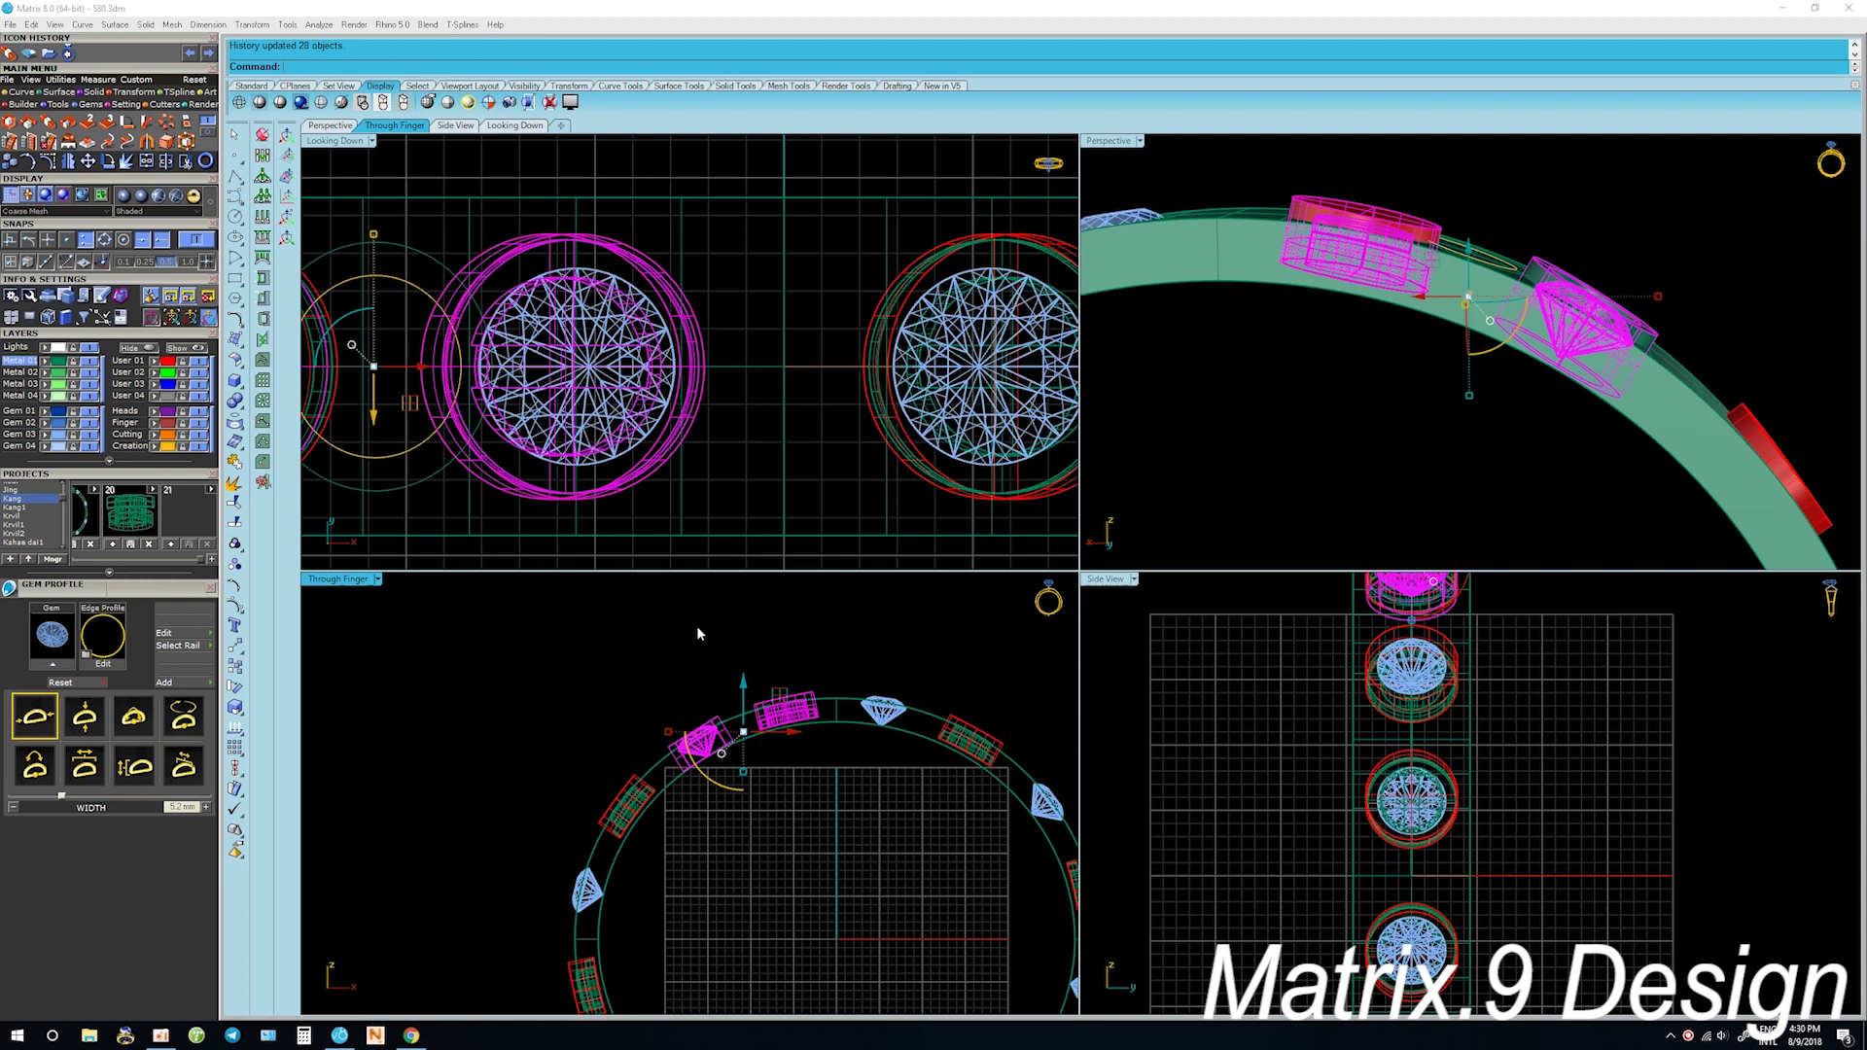
Rotate the head about origin 0 to match, then frame the whole ring
{"action": "key", "text": "Return"}
{"action": "type", "text": "0"}
{"action": "key", "text": "Return"}
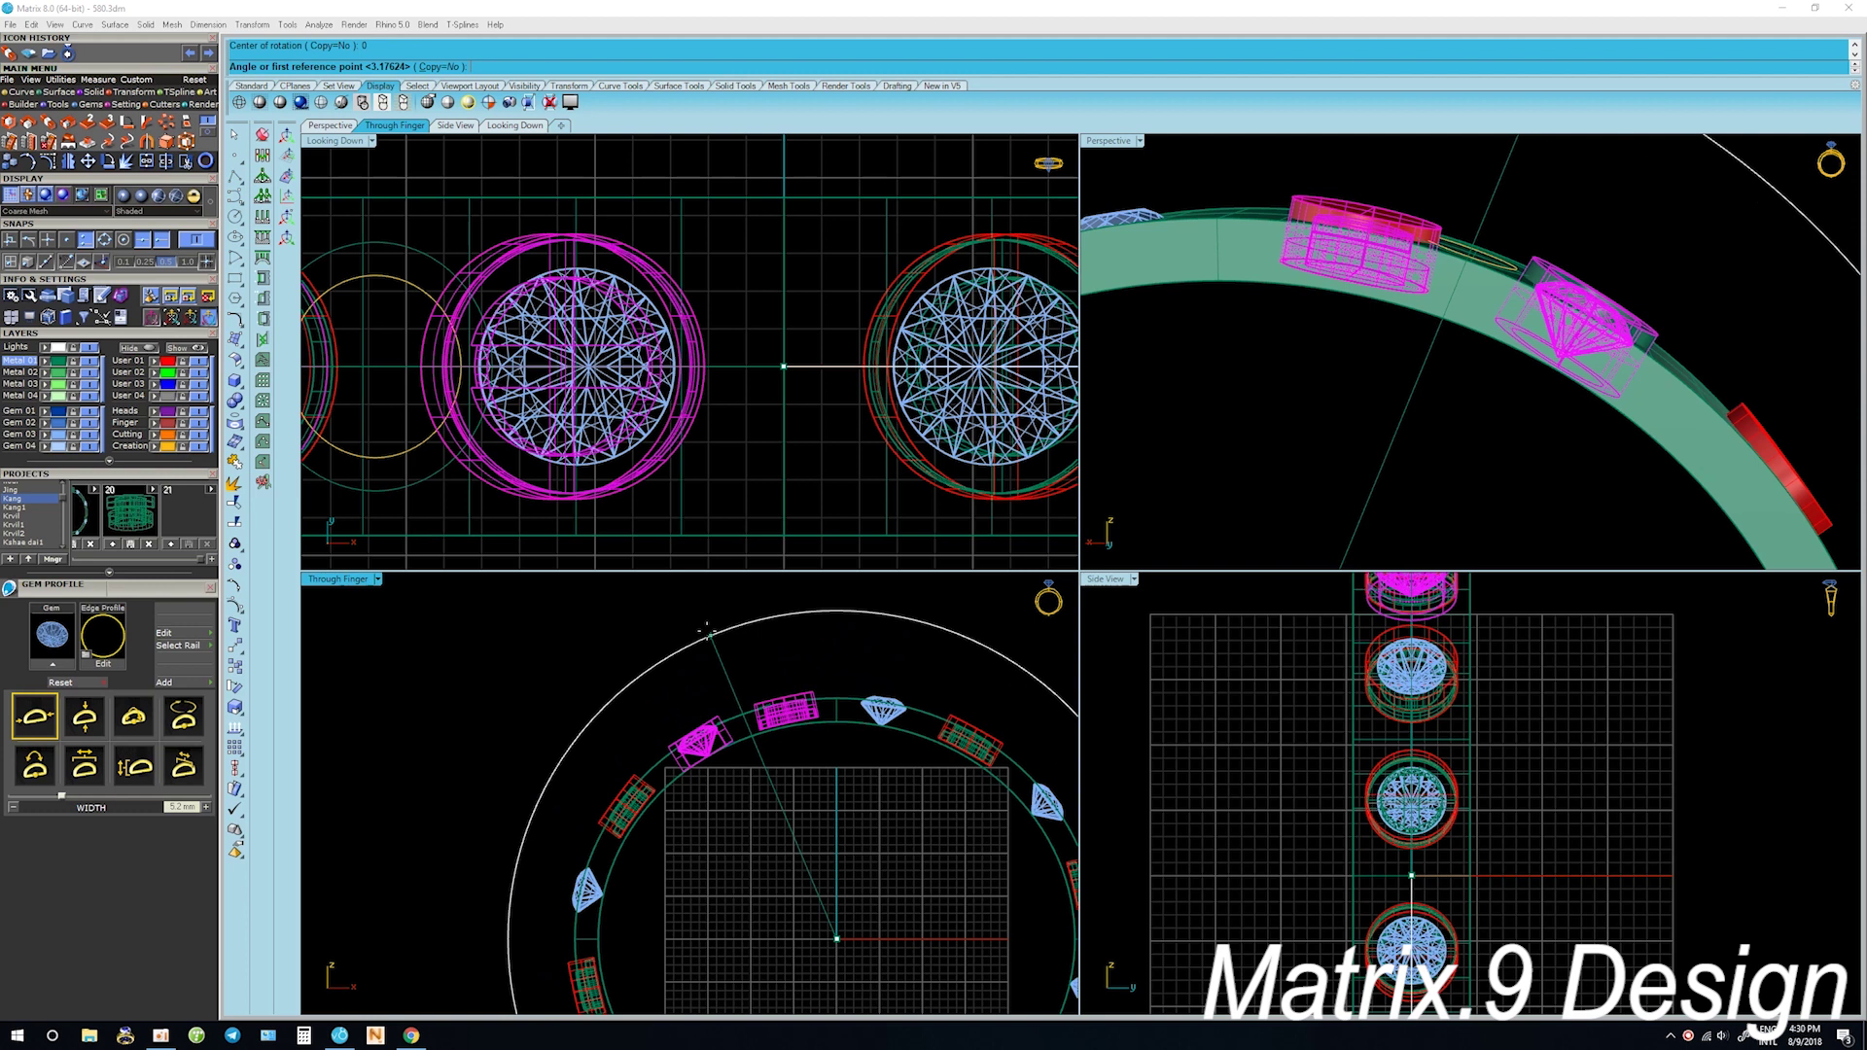
{"action": "left_click", "coordinate": [697, 617]}
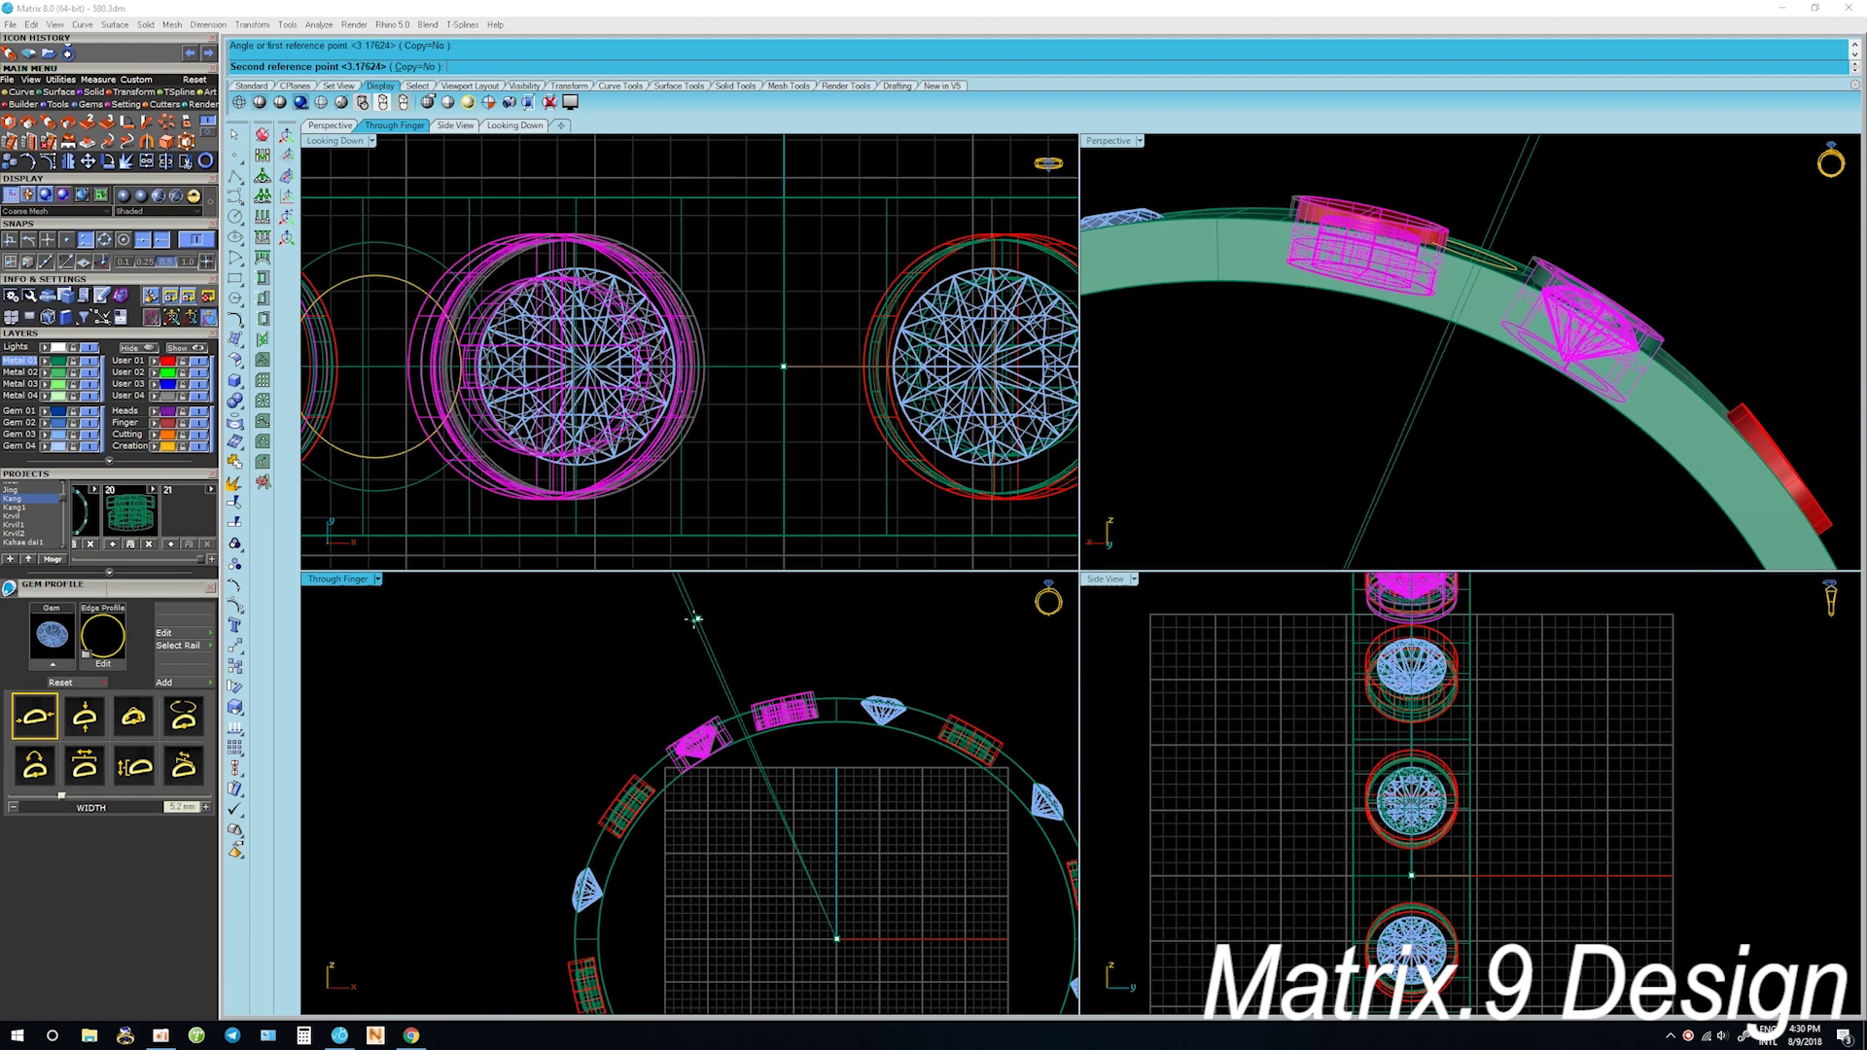
{"action": "left_click", "coordinate": [696, 619]}
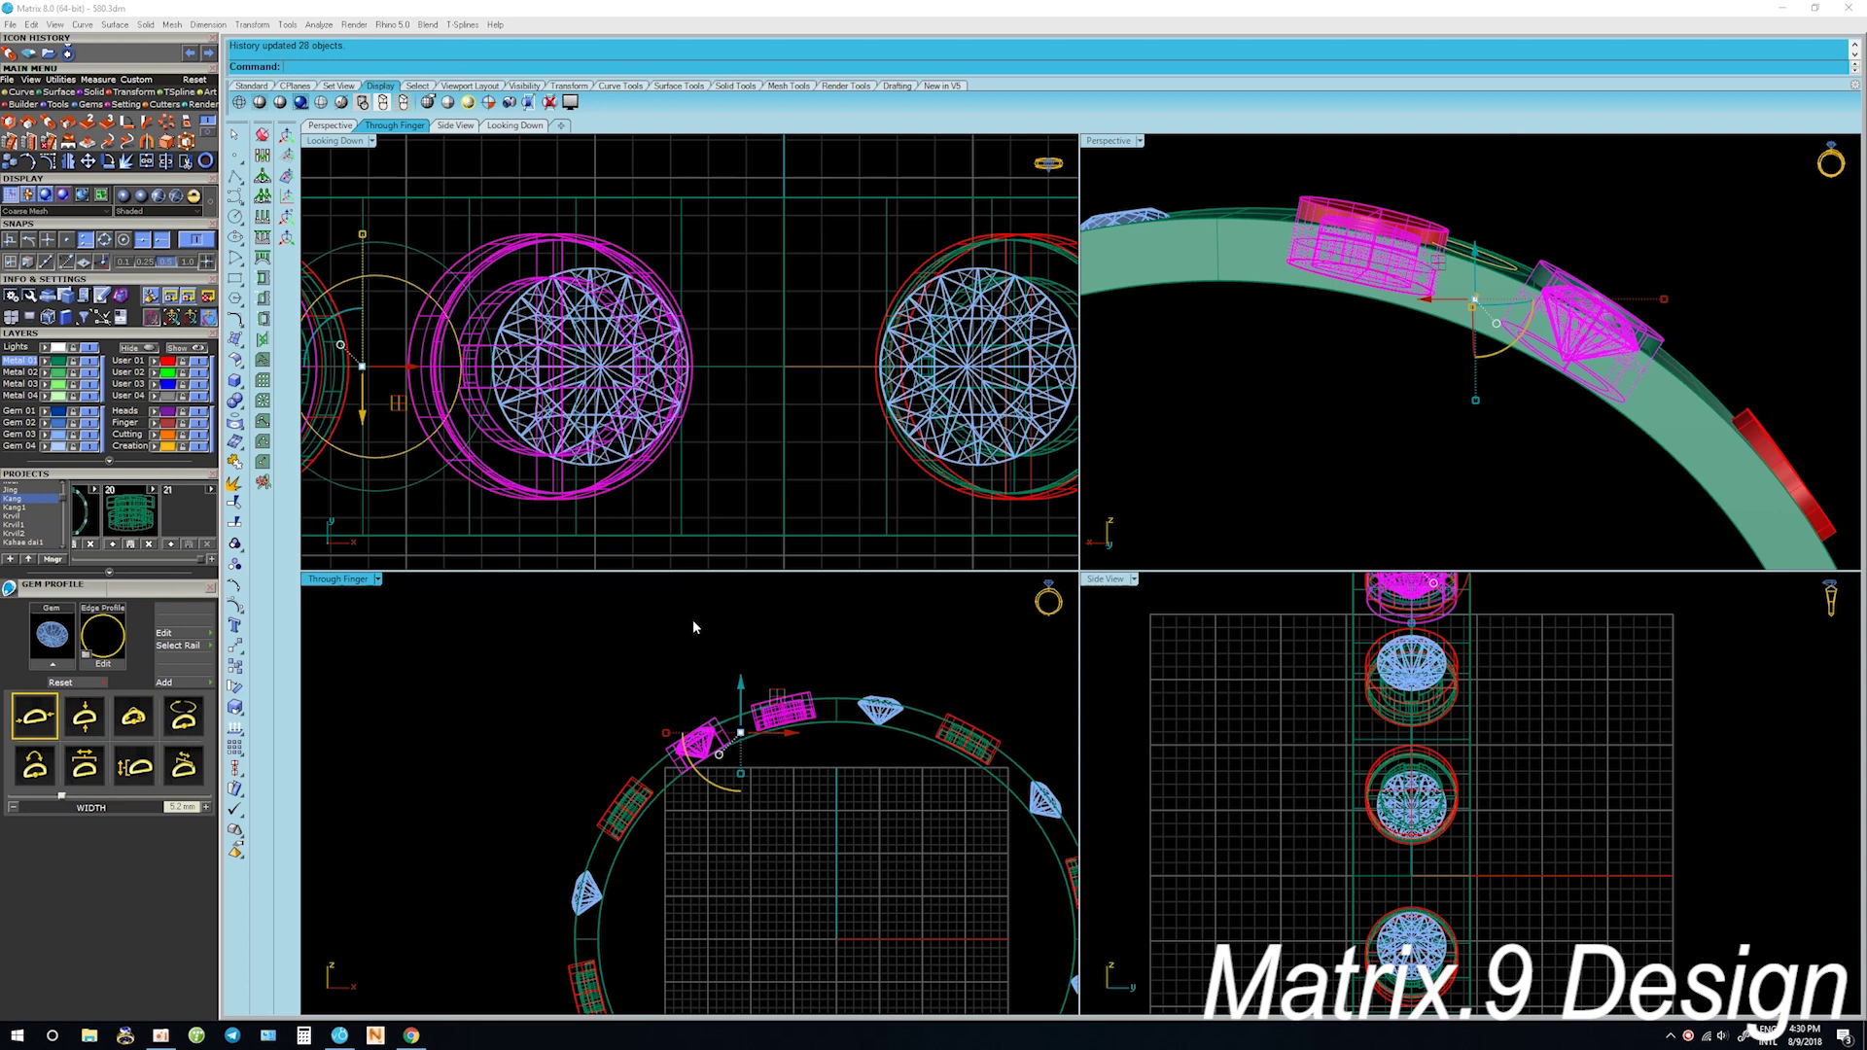
{"action": "scroll", "coordinate": [803, 843], "scroll_direction": "down", "scroll_amount": 3}
{"action": "right_click_drag", "start_coordinate": [803, 843], "coordinate": [787, 735]}
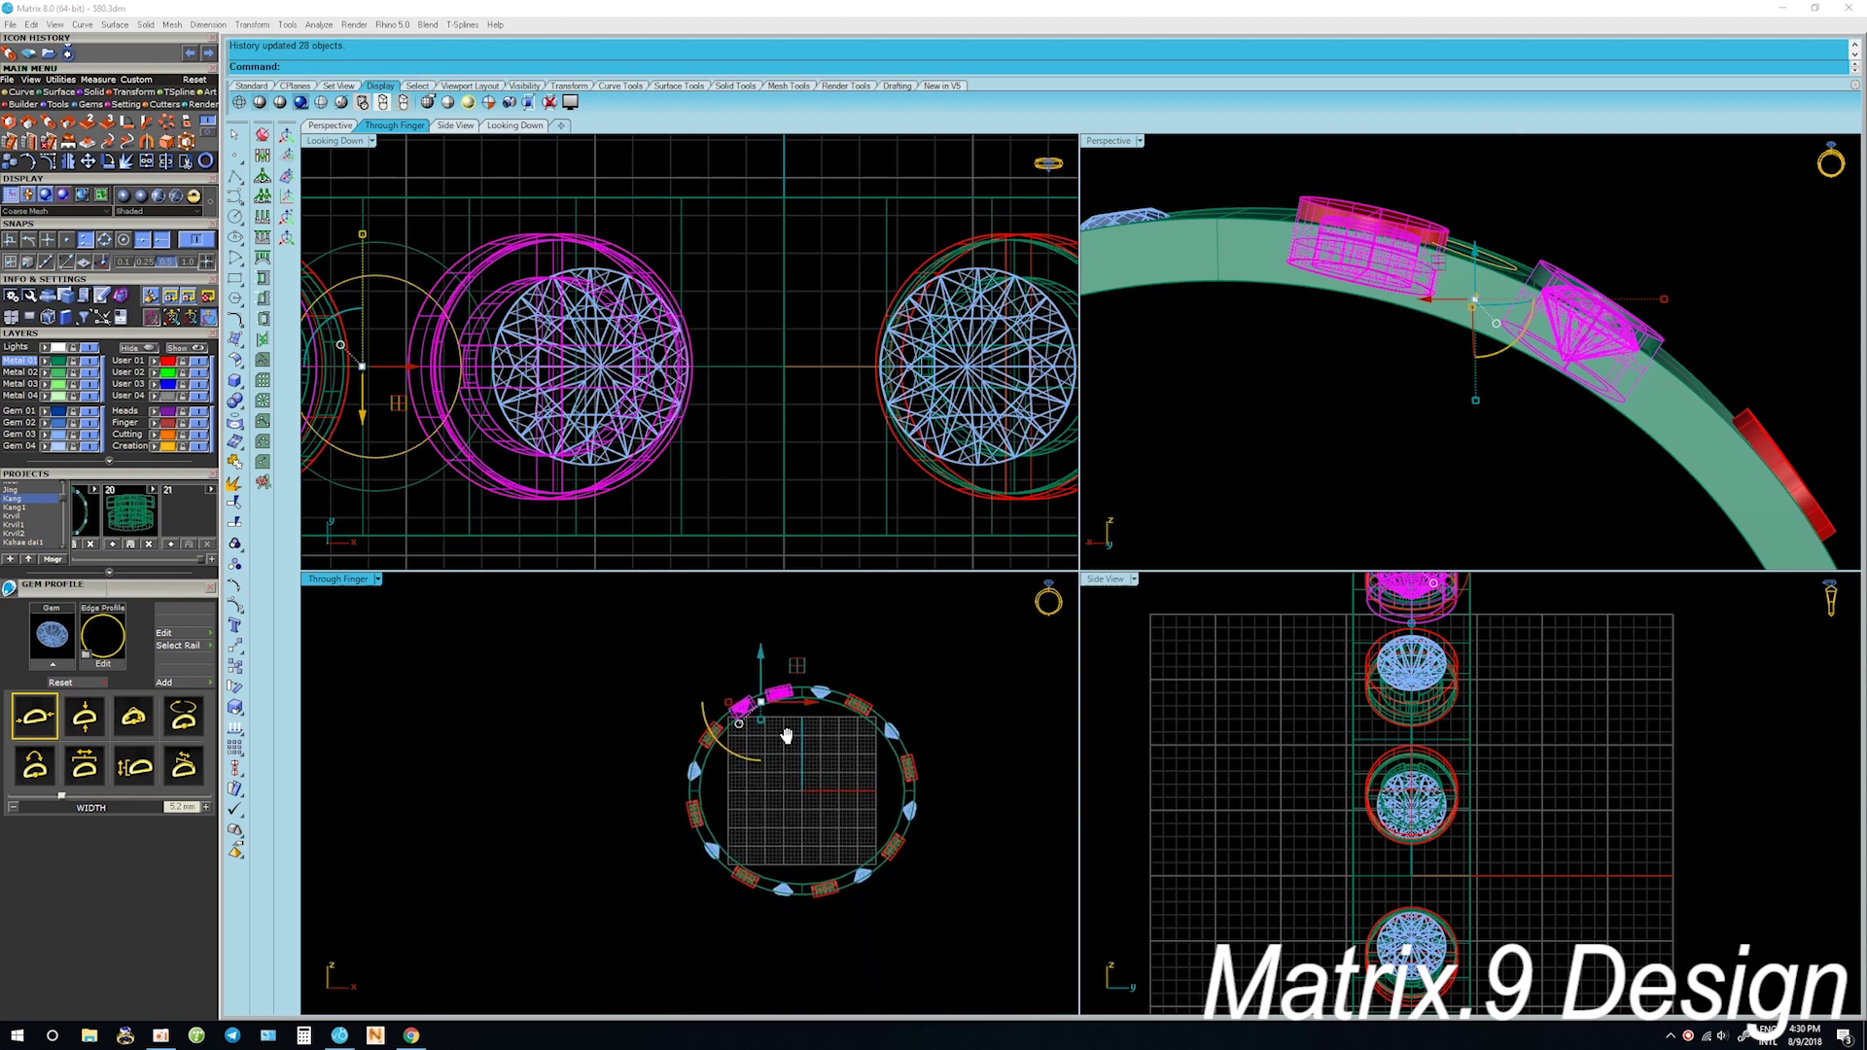
{"action": "key", "text": "Escape"}
Delete the extra arrayed gems and heads on the right and left
{"action": "left_click_drag", "start_coordinate": [798, 654], "coordinate": [961, 910]}
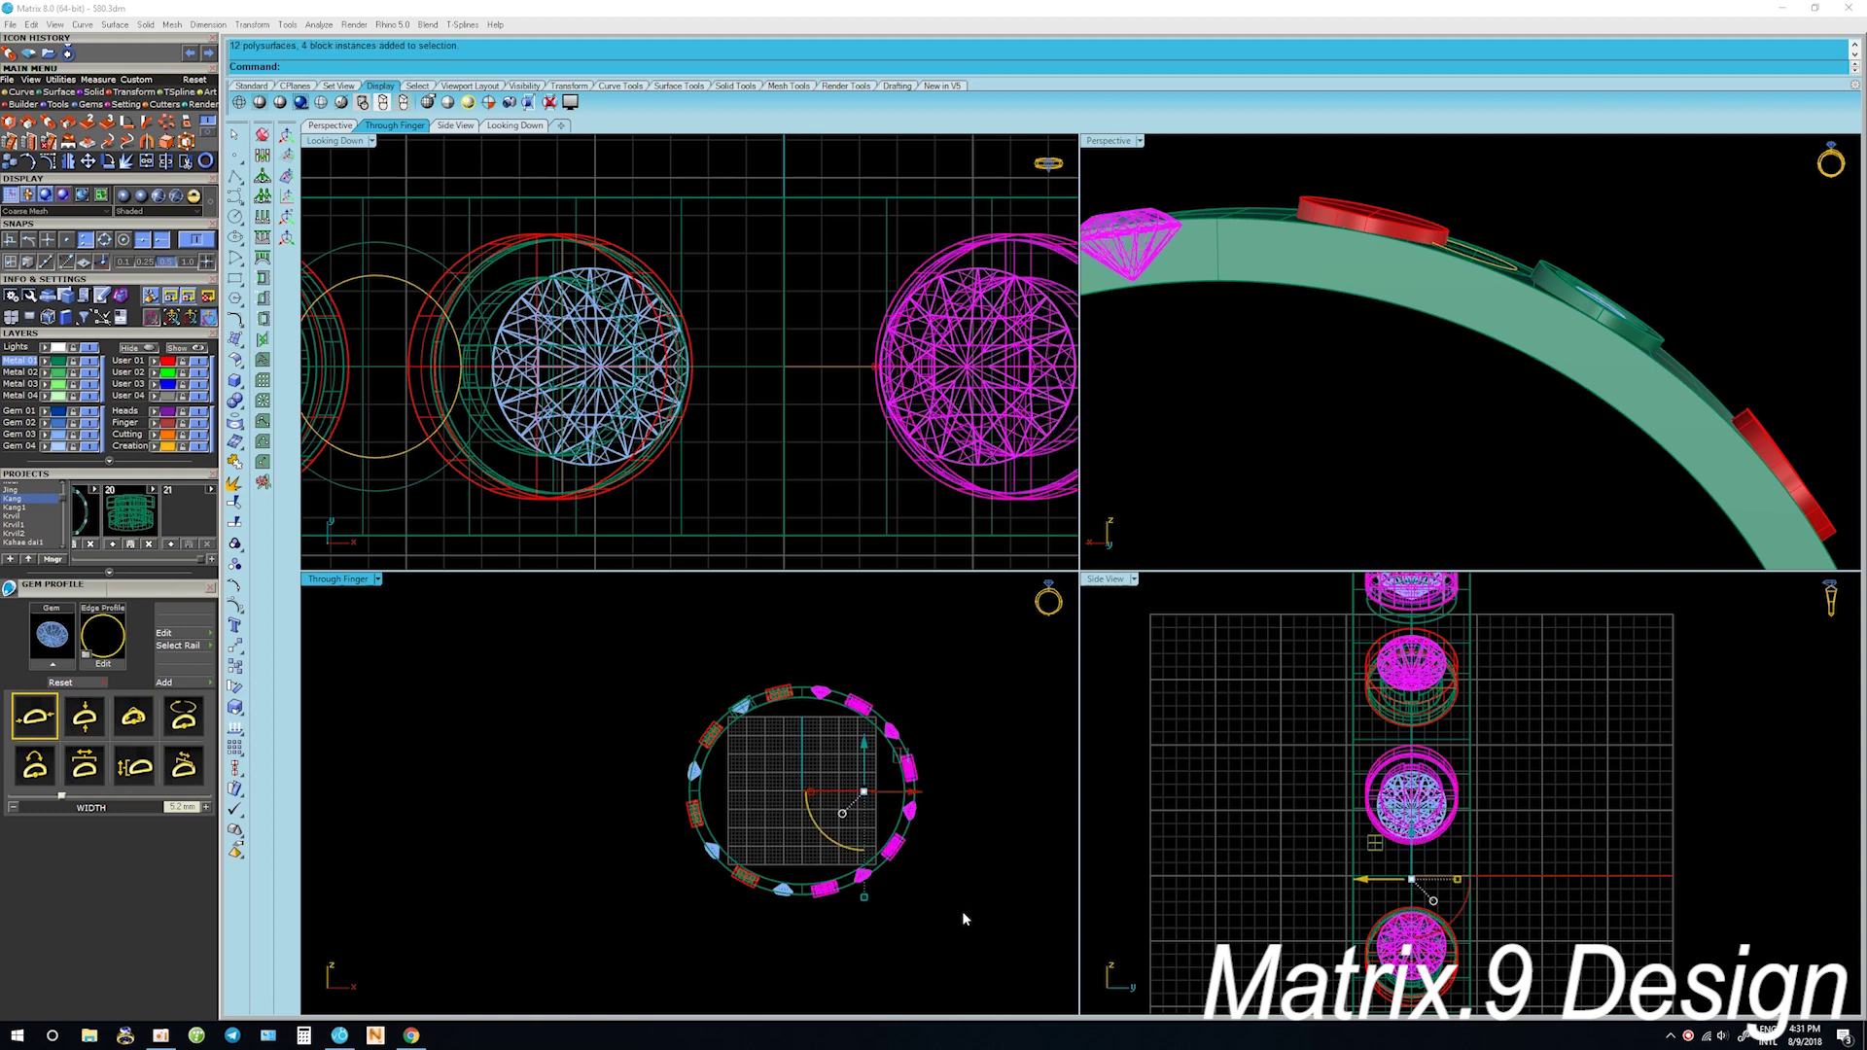
{"action": "key", "text": "Delete"}
{"action": "left_click_drag", "start_coordinate": [610, 738], "coordinate": [821, 918]}
{"action": "key", "text": "Delete"}
{"action": "left_click_drag", "start_coordinate": [644, 711], "coordinate": [743, 779]}
{"action": "key", "text": "Delete"}
Recentre the view on the remaining red head and select it
{"action": "scroll", "coordinate": [750, 709], "scroll_direction": "up", "scroll_amount": 2}
{"action": "scroll", "coordinate": [772, 695], "scroll_direction": "up", "scroll_amount": 2}
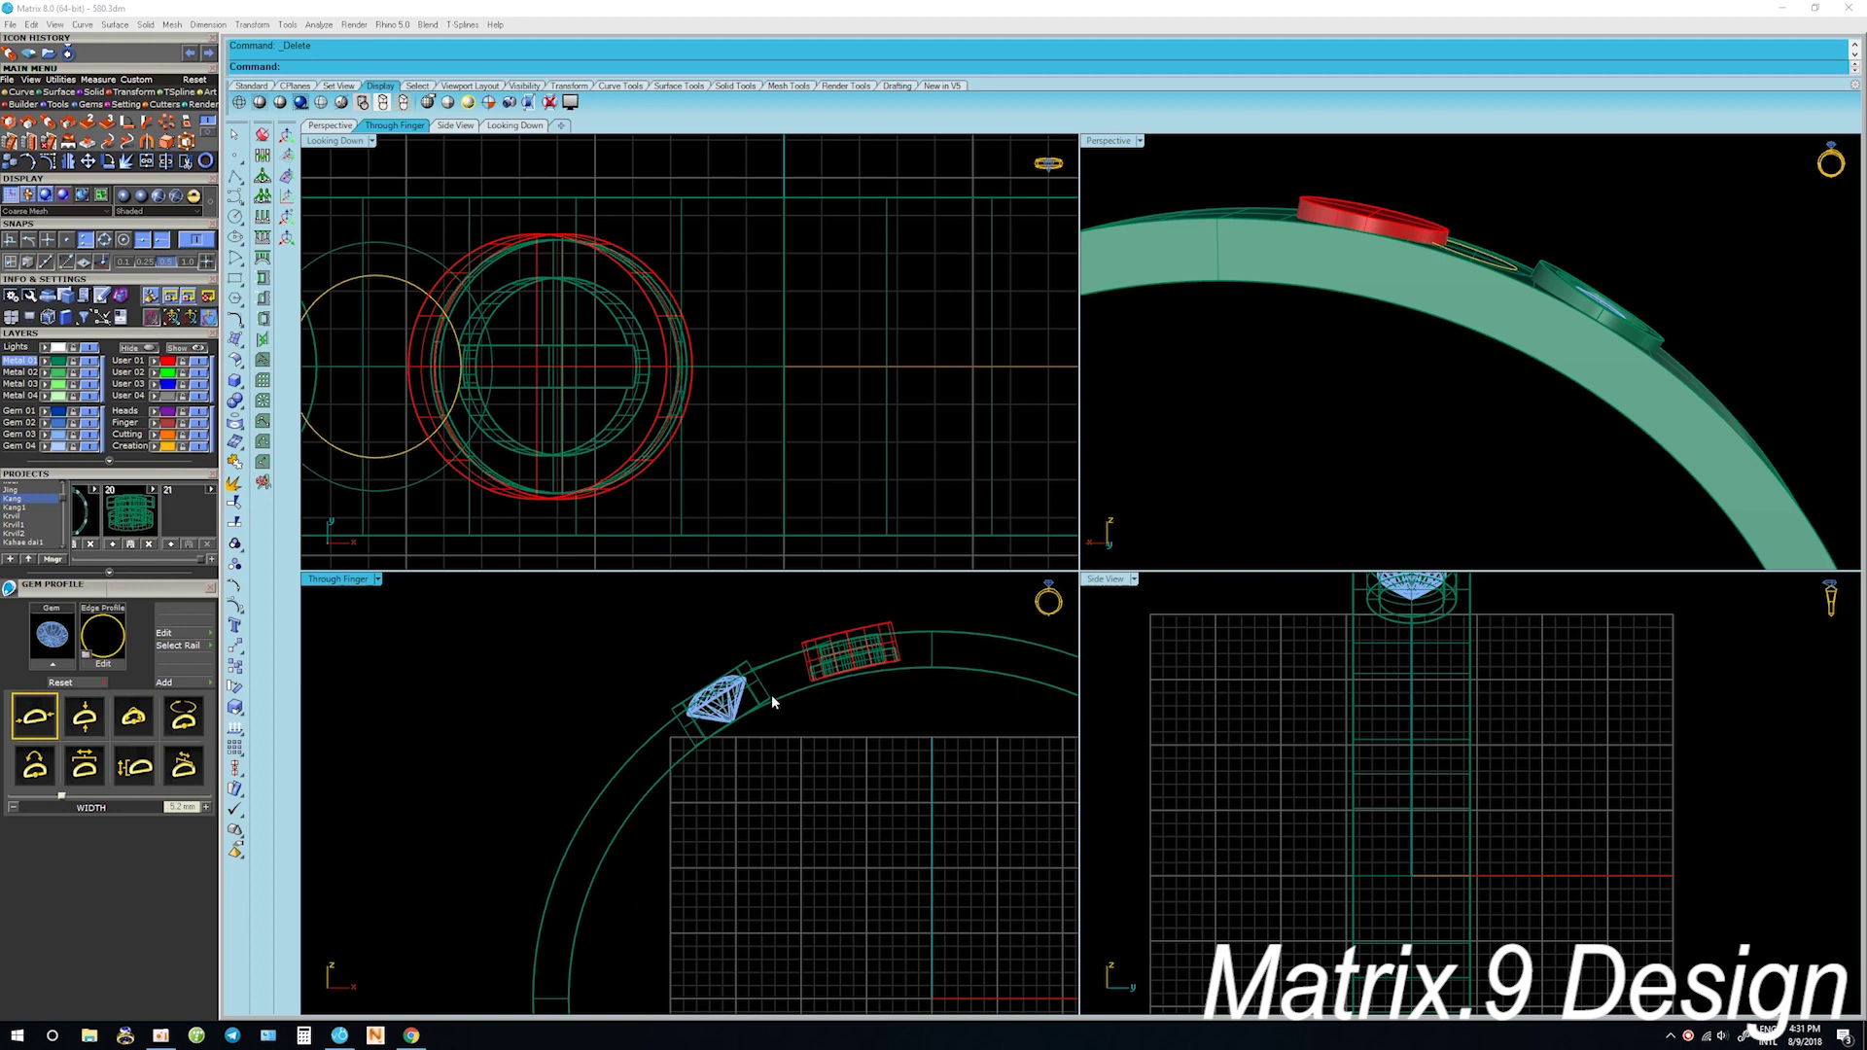
{"action": "scroll", "coordinate": [773, 694], "scroll_direction": "up", "scroll_amount": 2}
{"action": "right_click_drag", "start_coordinate": [893, 686], "coordinate": [880, 754]}
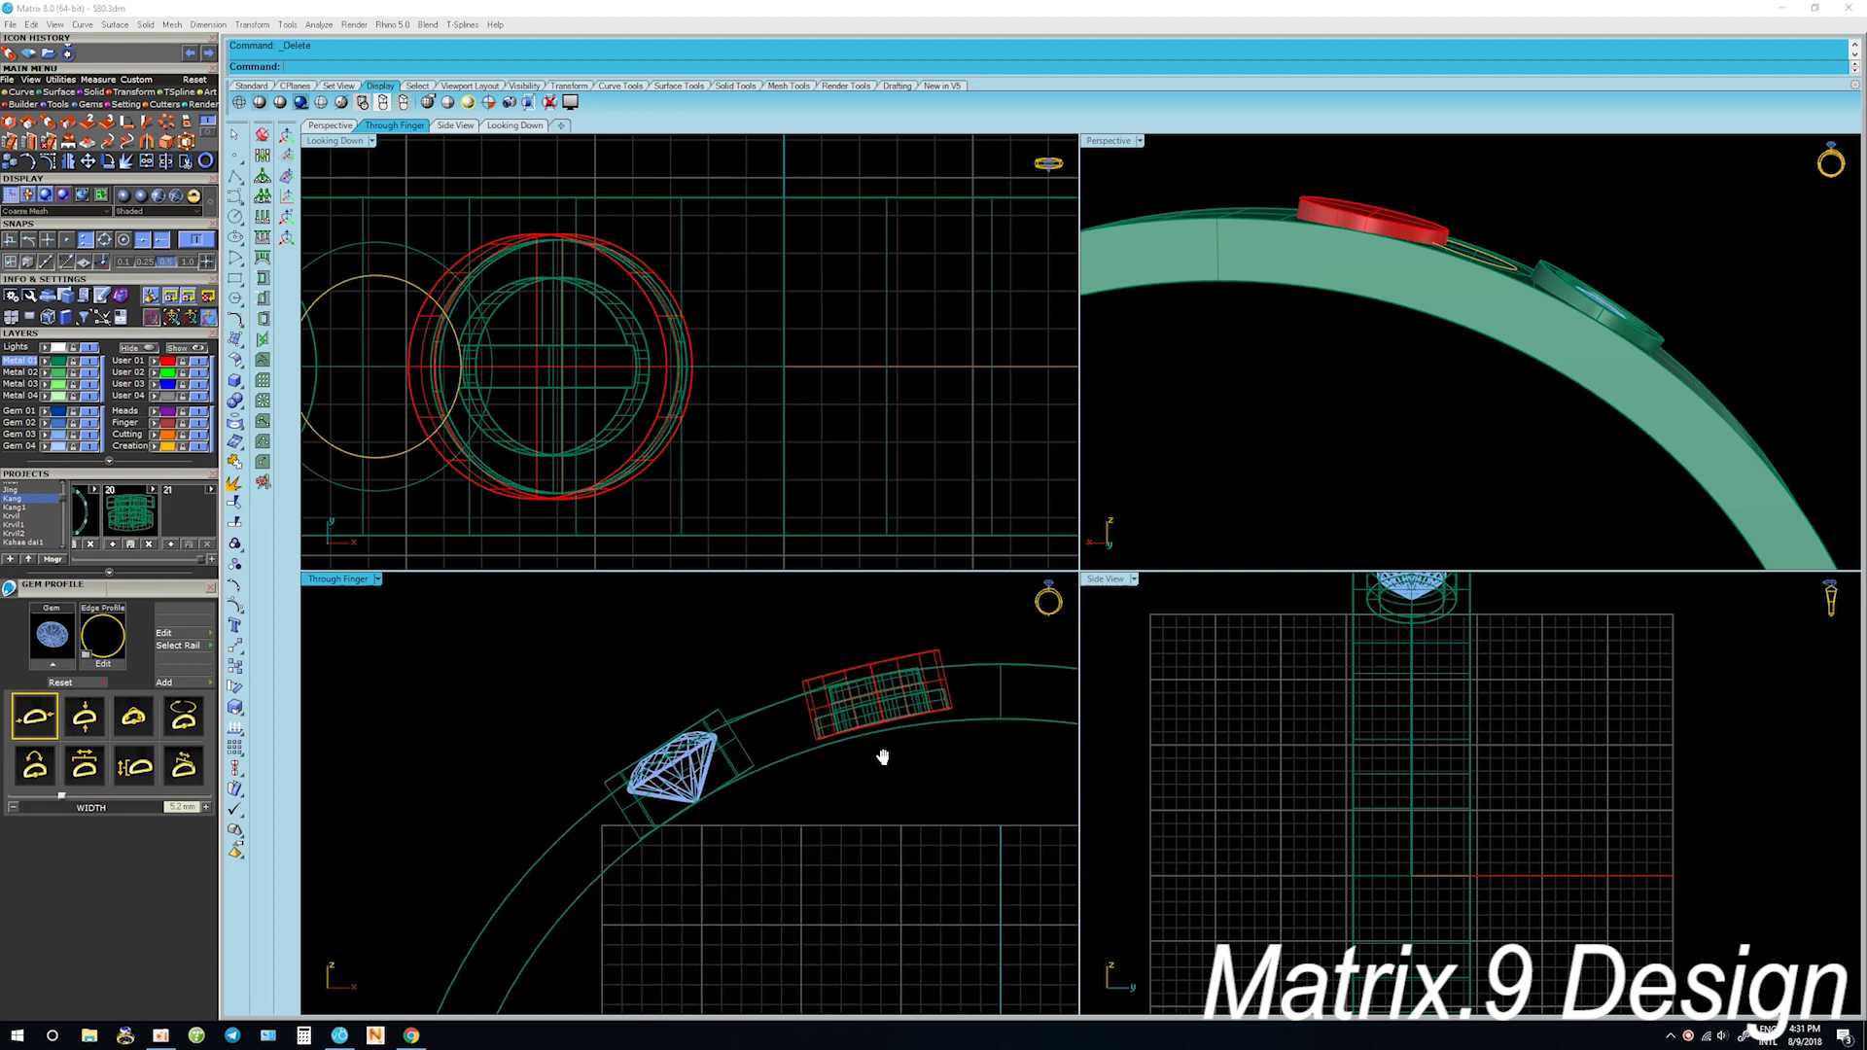
{"action": "left_click", "coordinate": [889, 712]}
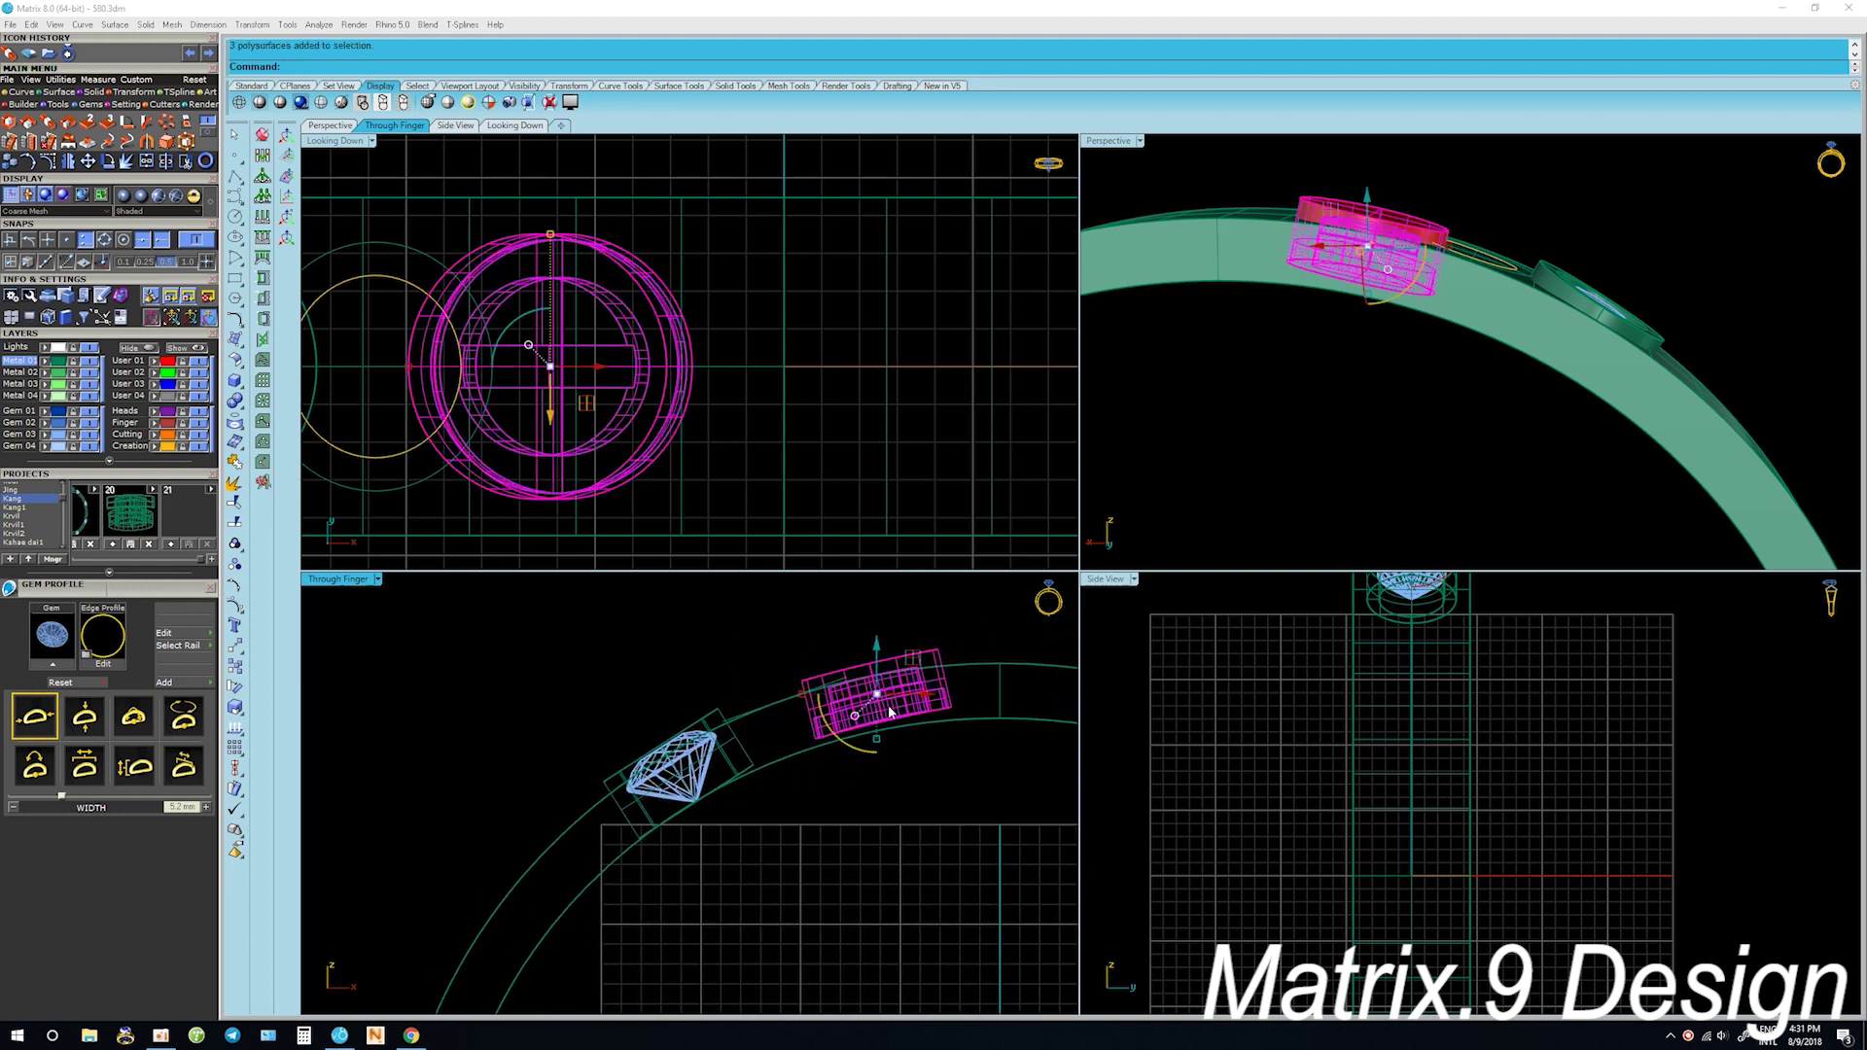
{"action": "right_click_drag", "start_coordinate": [889, 711], "coordinate": [846, 715]}
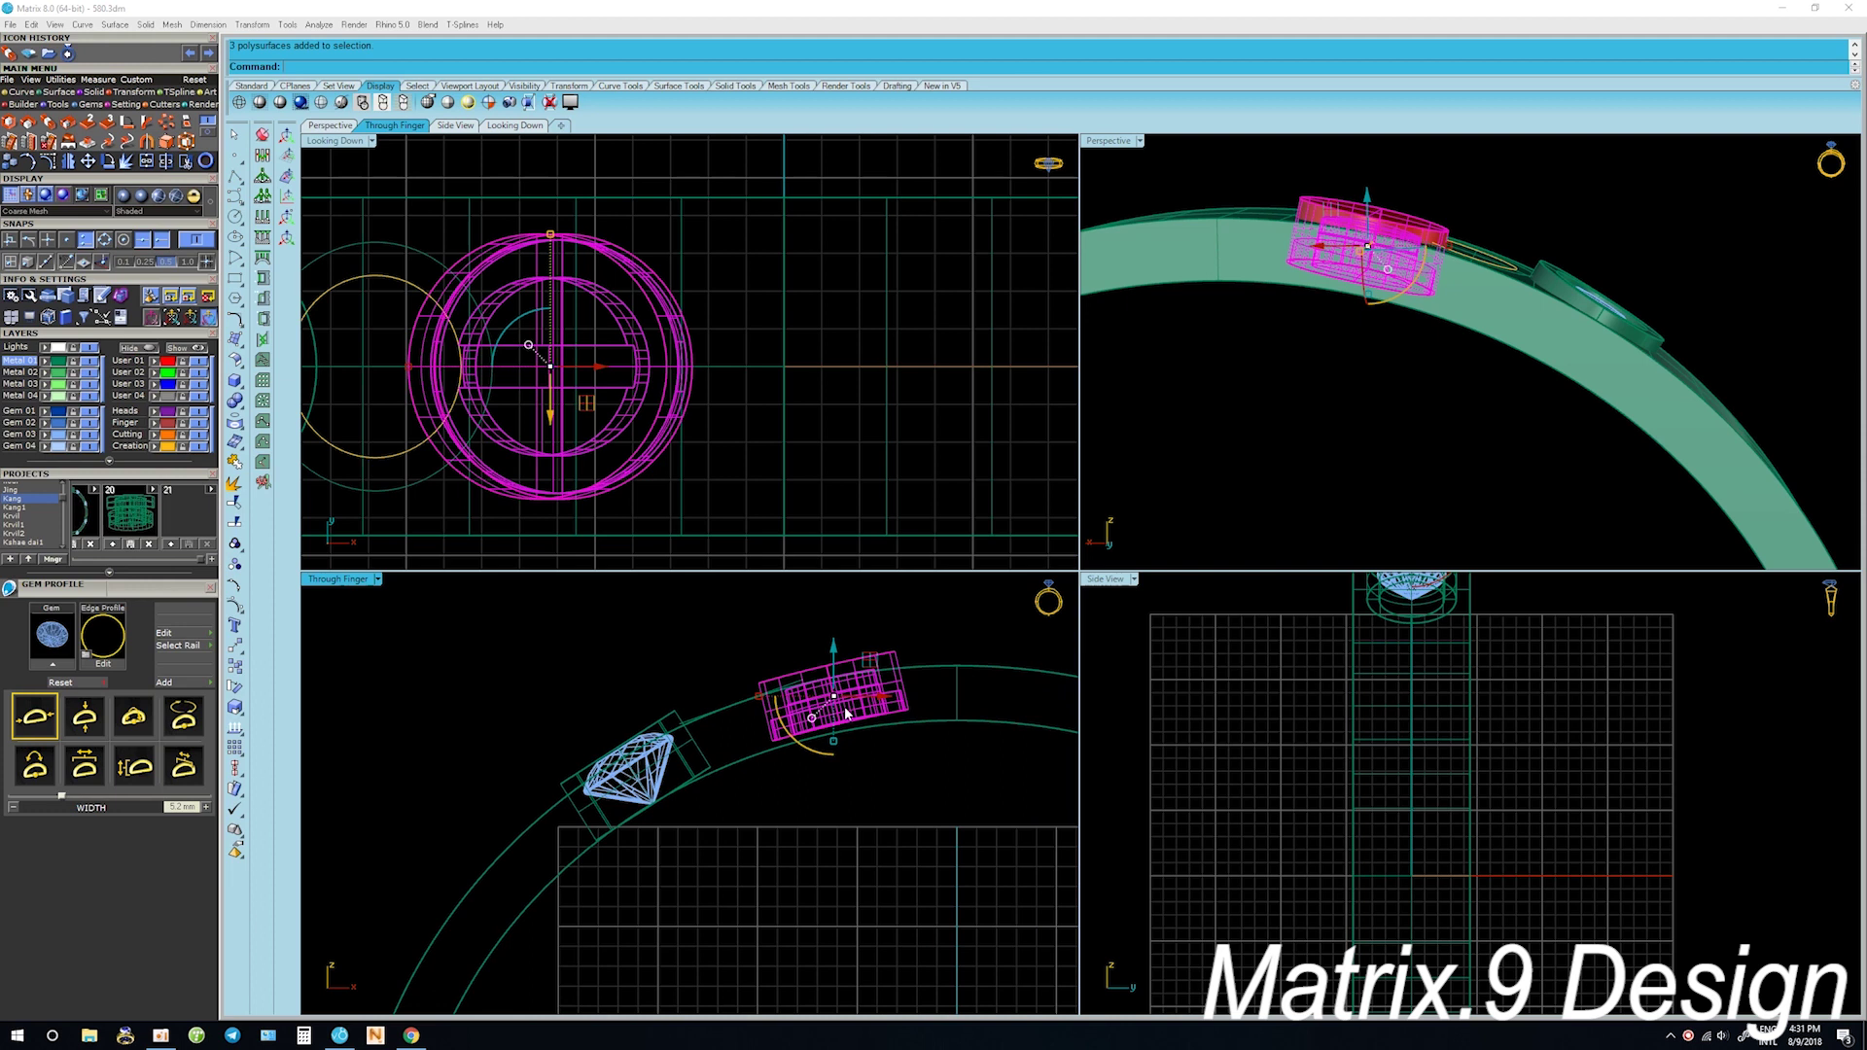
Tilt the red head to follow the band and nudge it slightly up
{"action": "left_click", "coordinate": [899, 711]}
{"action": "left_click", "coordinate": [763, 693]}
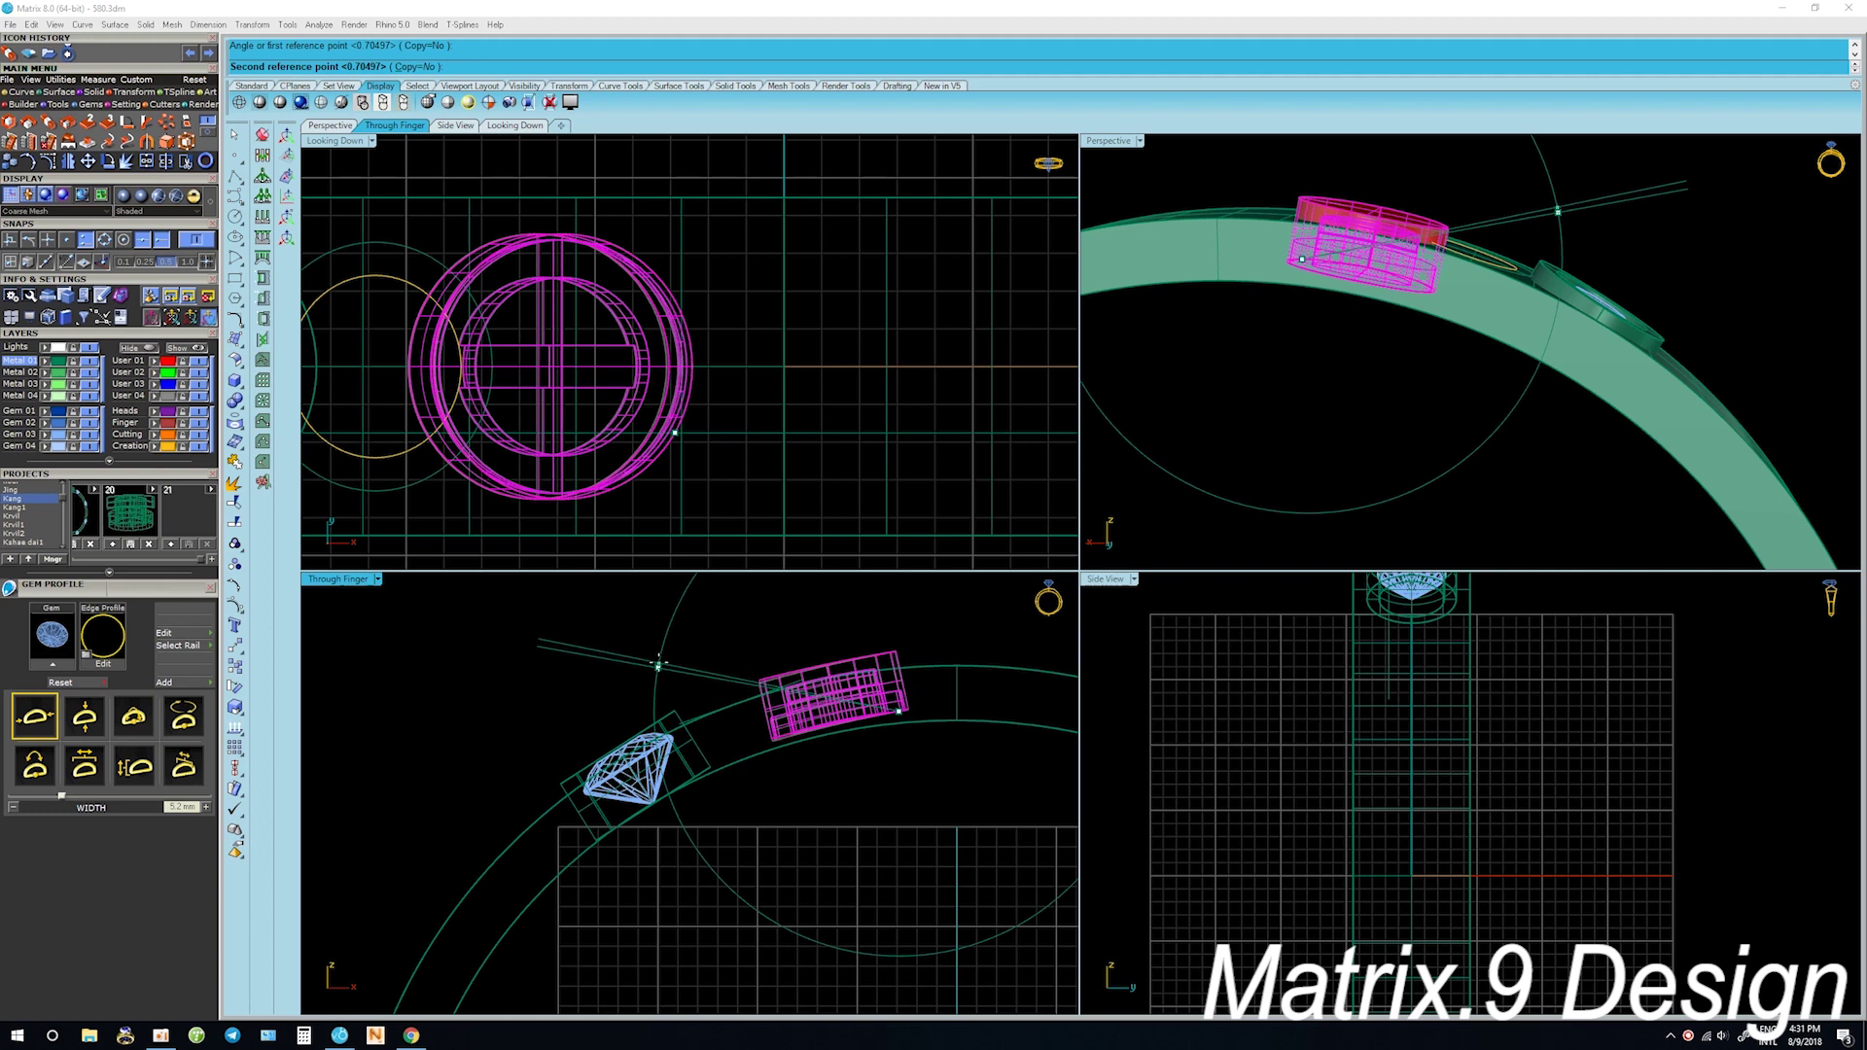
{"action": "left_click", "coordinate": [659, 664]}
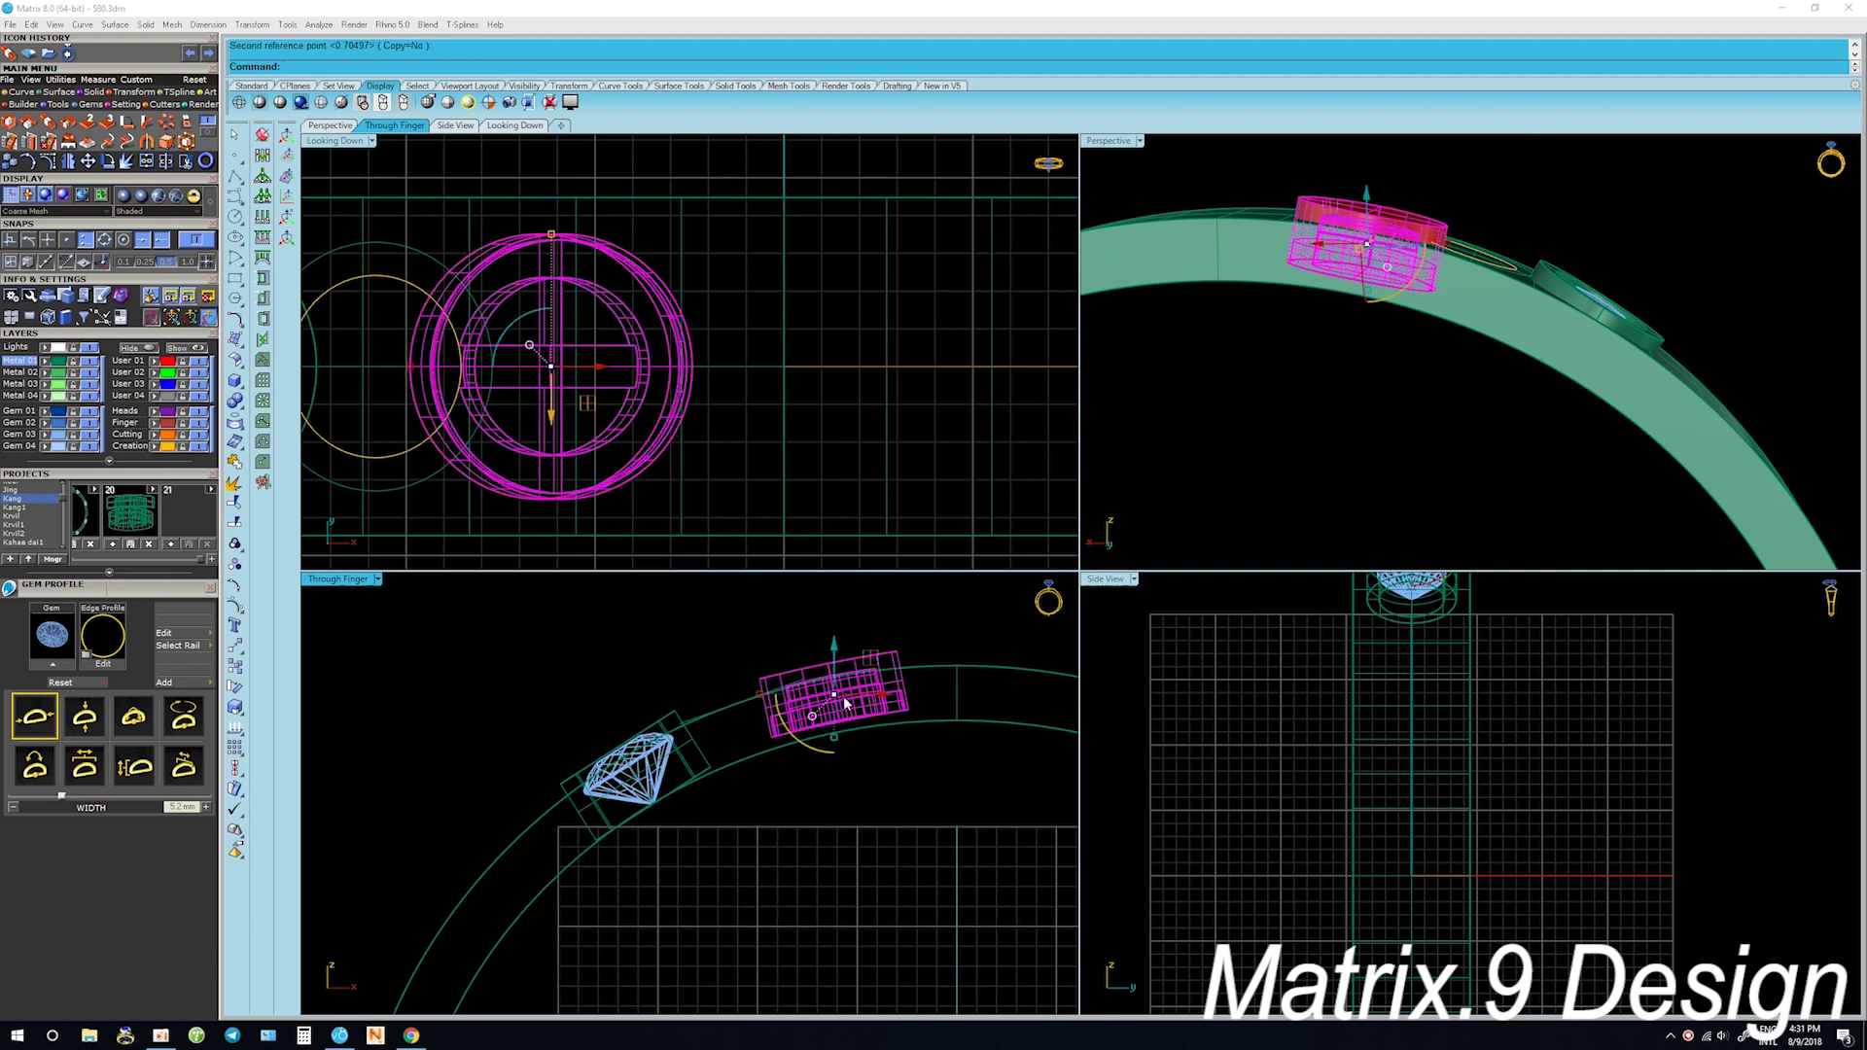
{"action": "scroll", "coordinate": [844, 702], "scroll_direction": "up", "scroll_amount": 1}
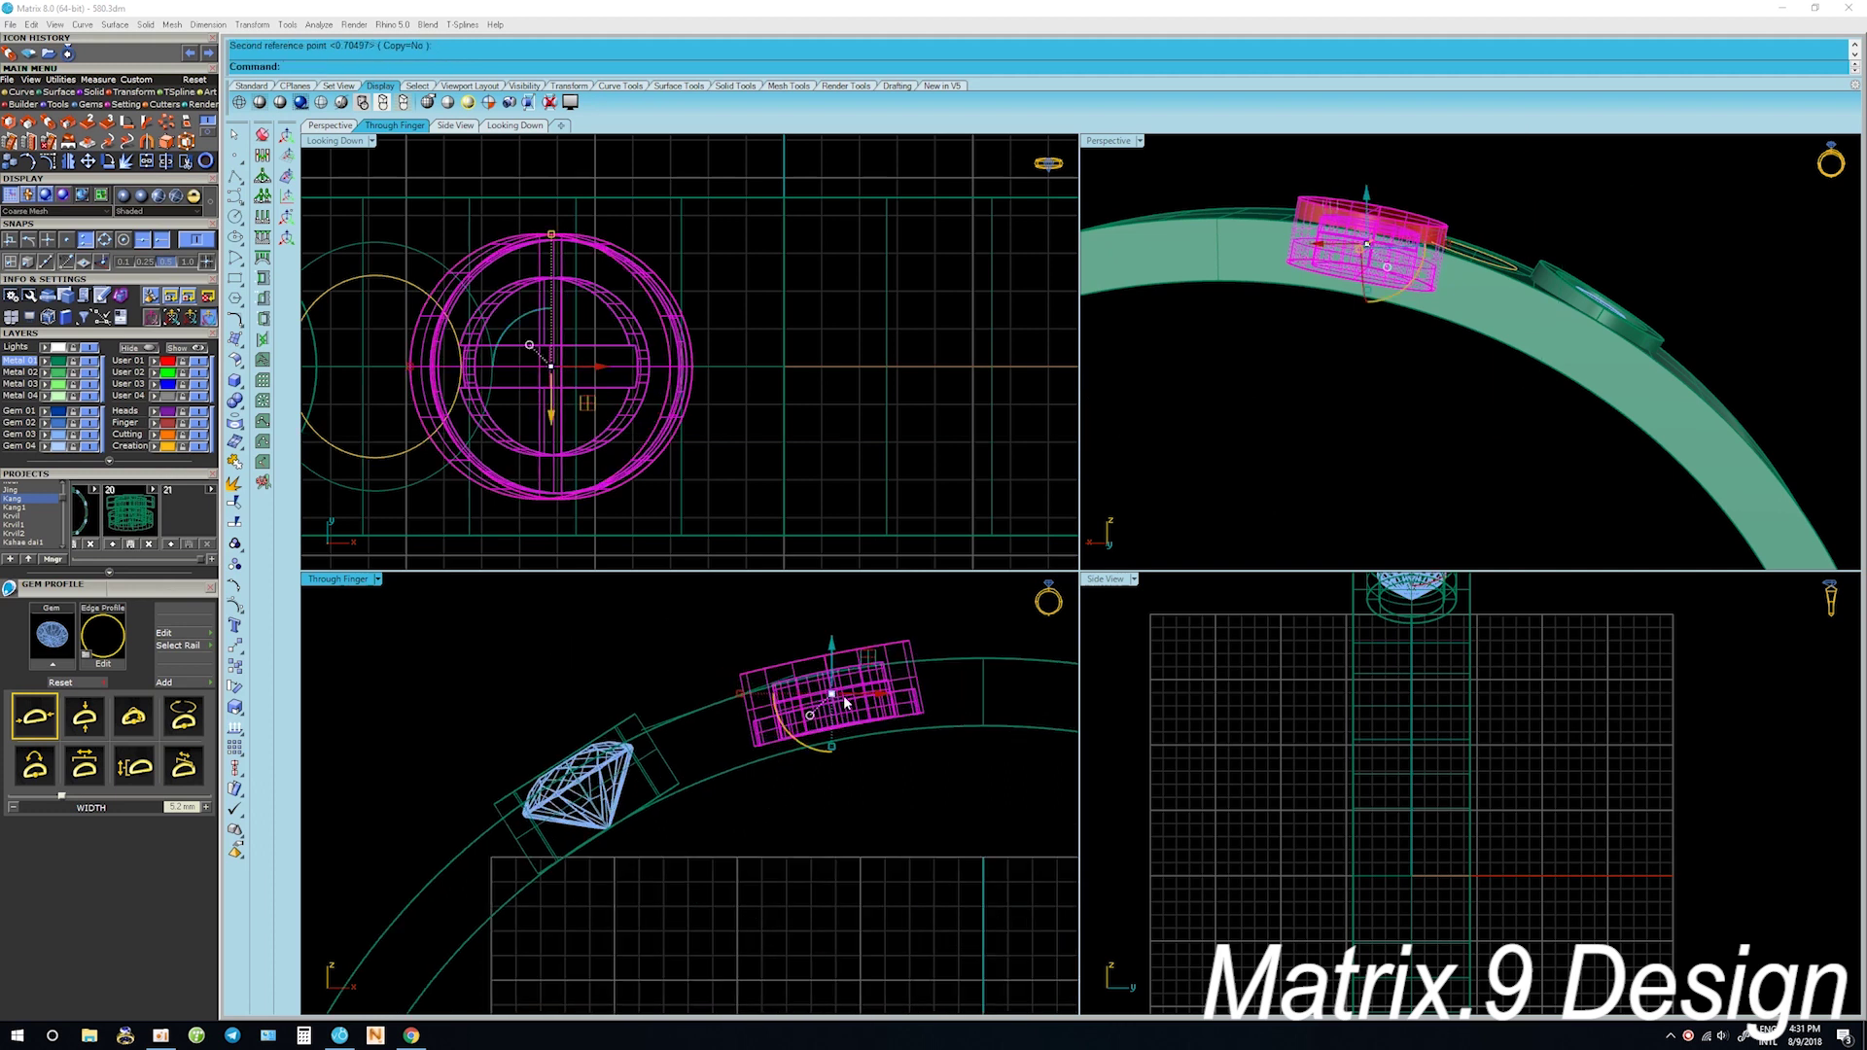
{"action": "key", "text": "alt+Up"}
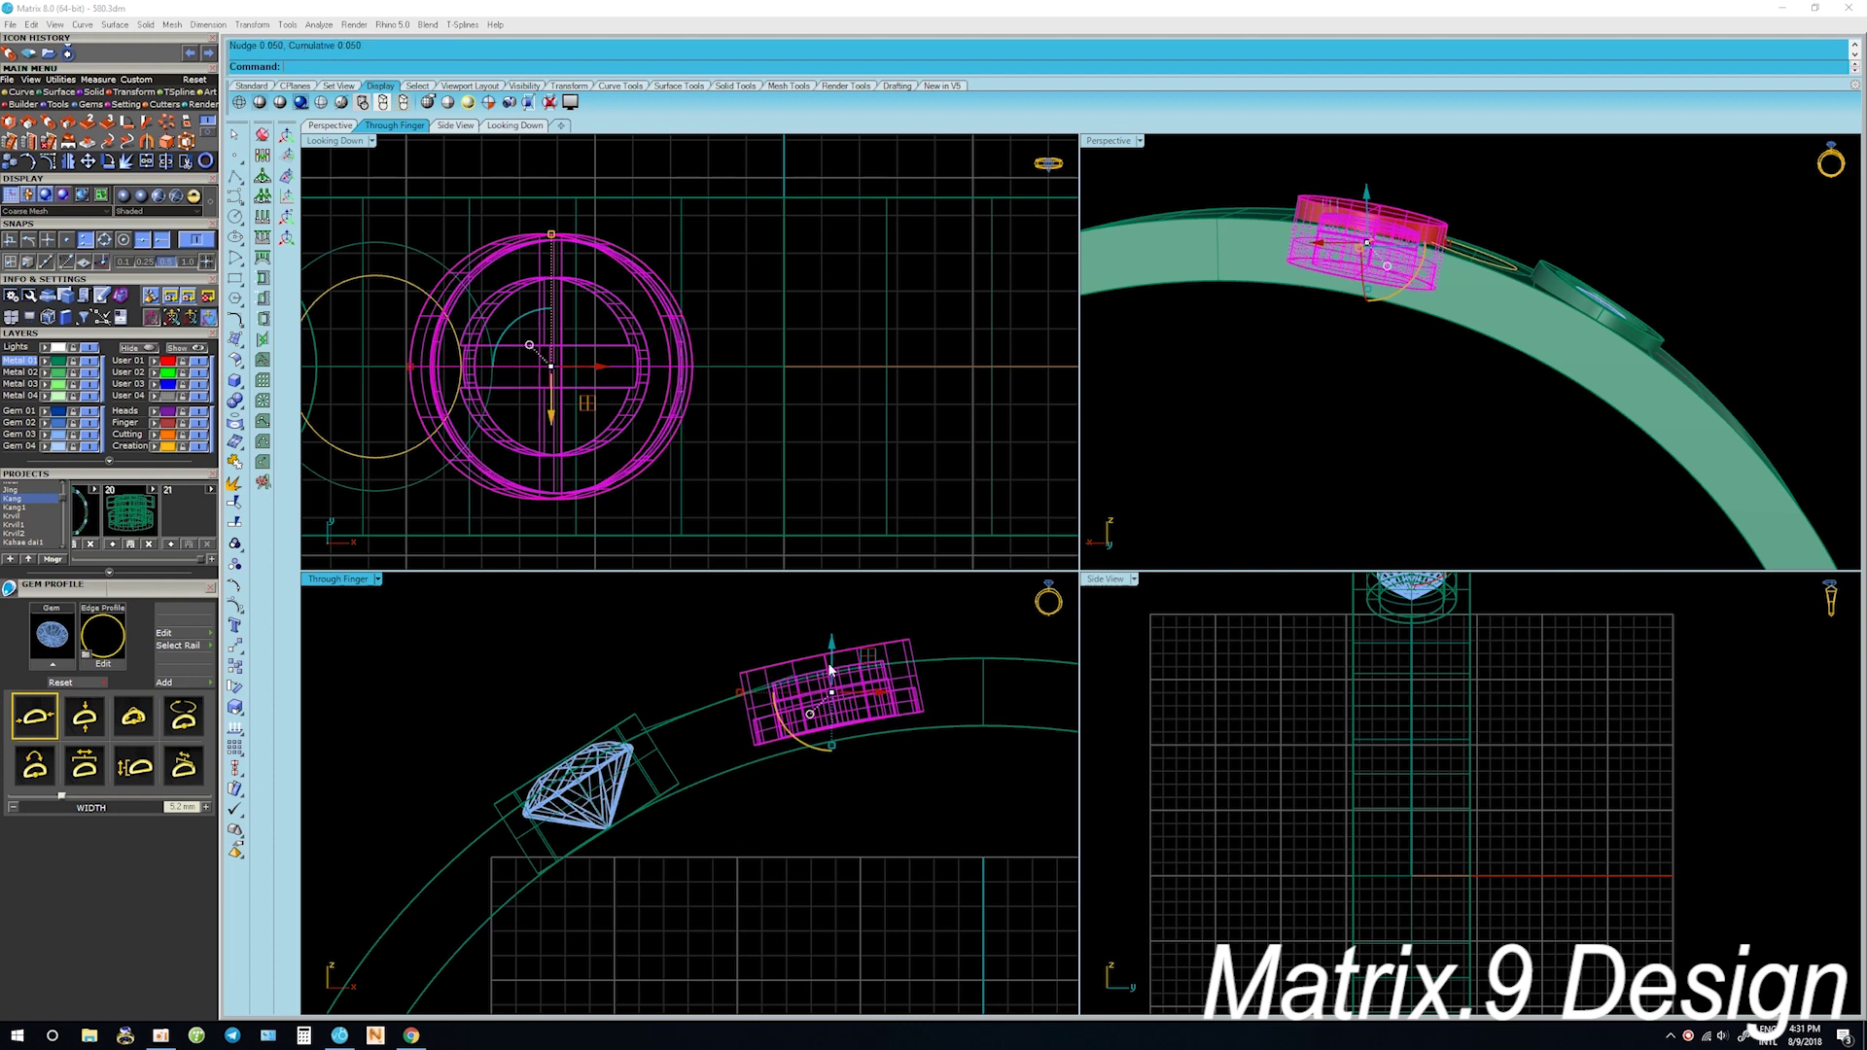
{"action": "scroll", "coordinate": [797, 681], "scroll_direction": "down", "scroll_amount": 3}
{"action": "key", "text": "Escape"}
Group the gem with its bezel and rotate them to sit flush with the band
{"action": "scroll", "coordinate": [740, 730], "scroll_direction": "up", "scroll_amount": 2}
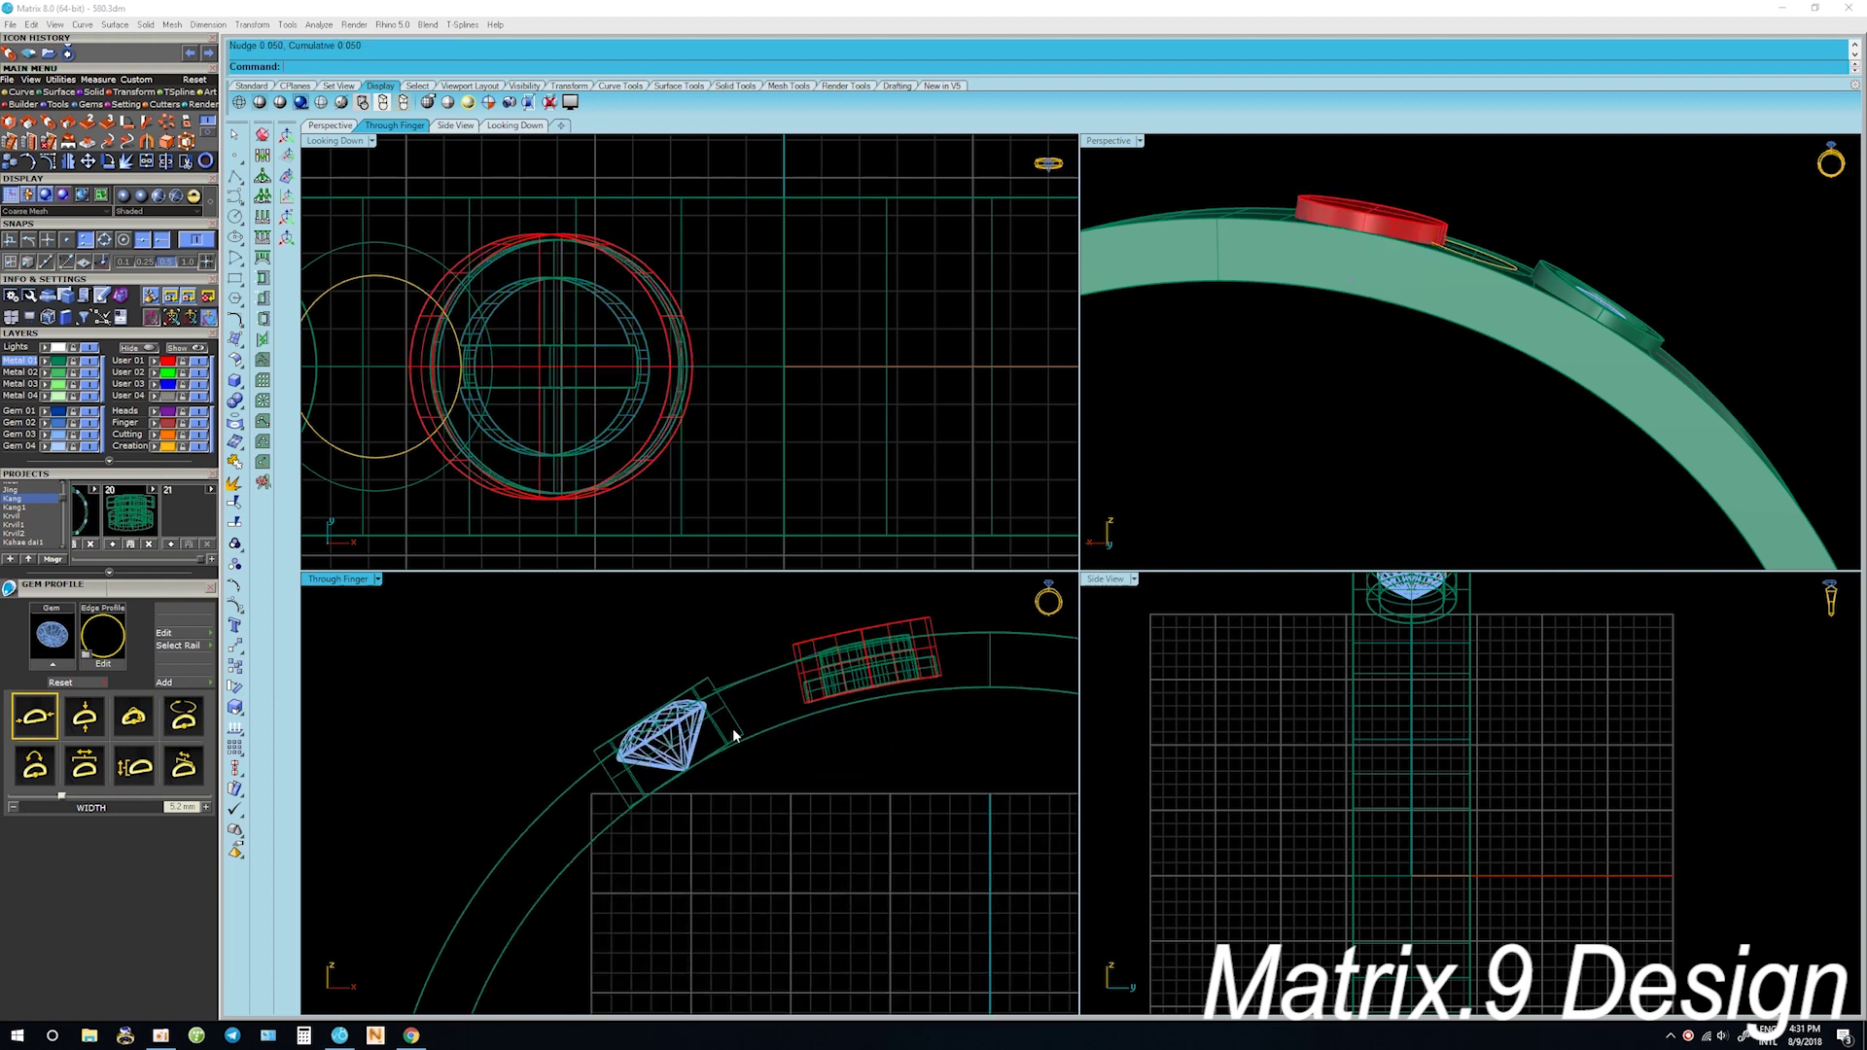
{"action": "left_click", "coordinate": [732, 727]}
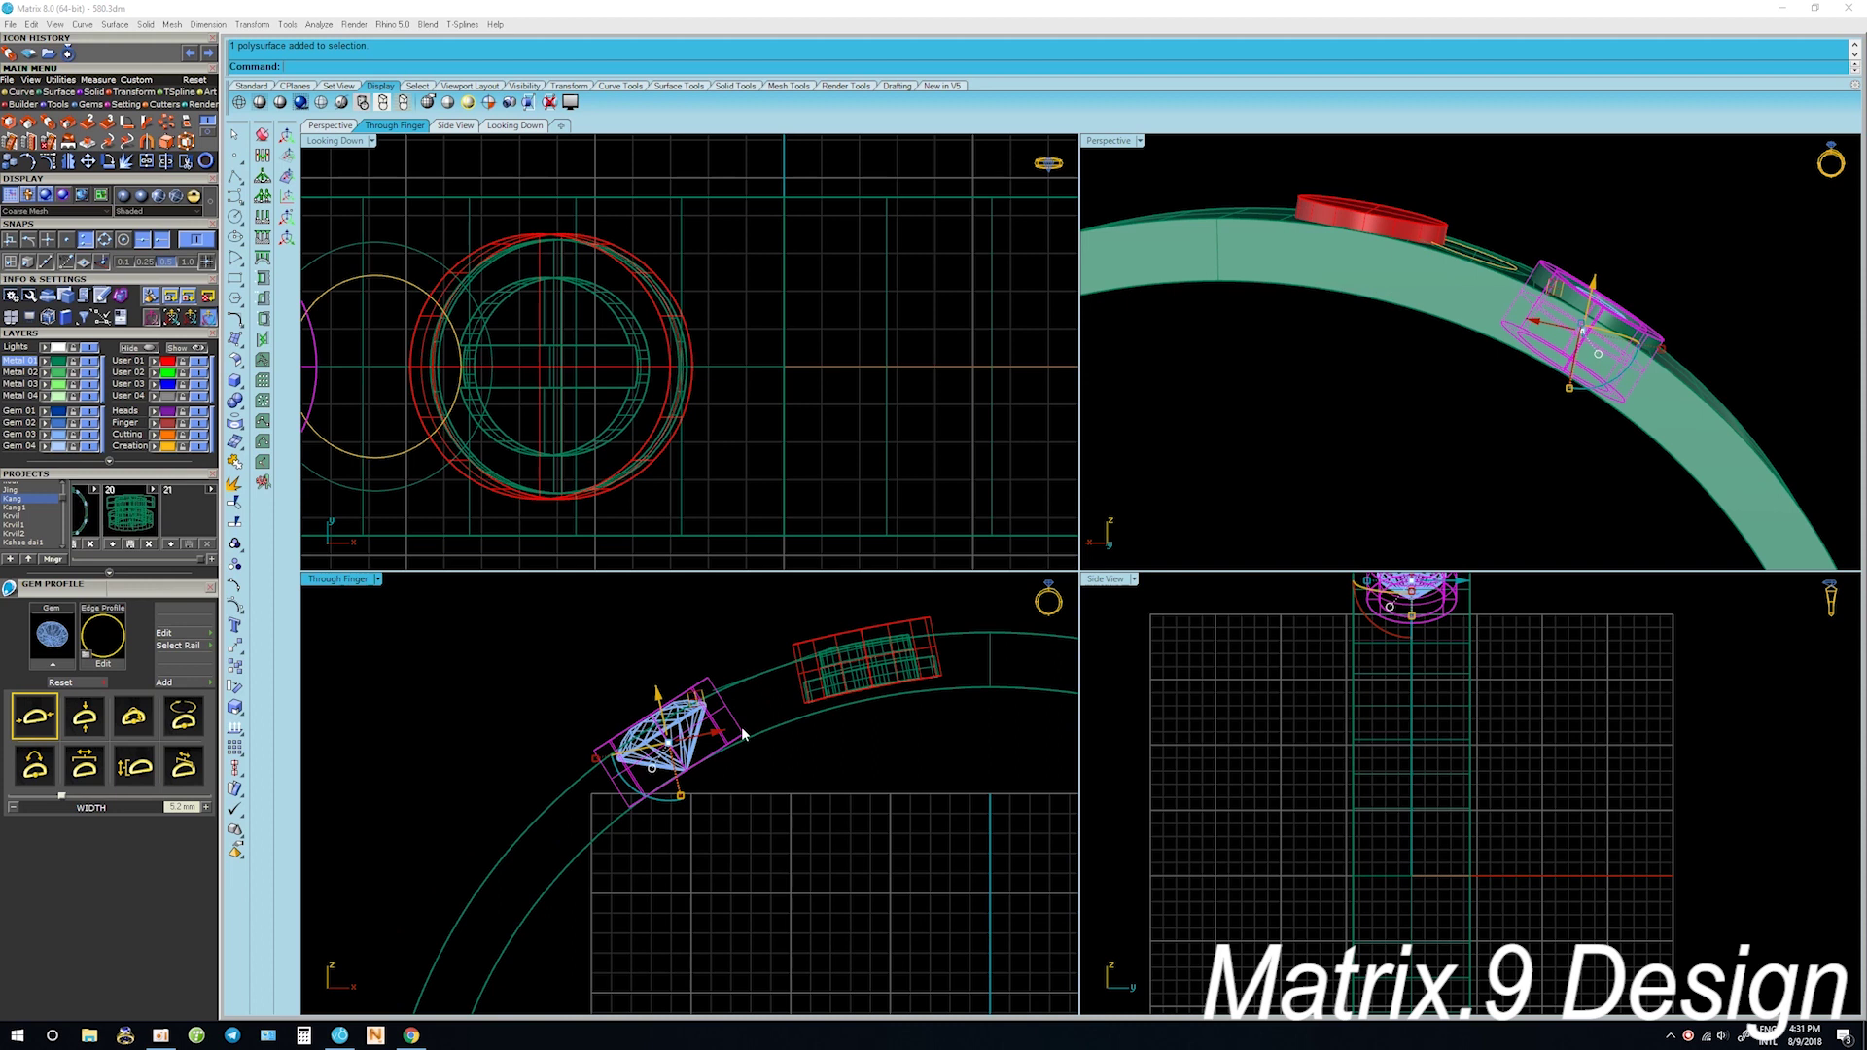
{"action": "left_click", "coordinate": [691, 751], "text": "shift"}
{"action": "key", "text": "ctrl+g"}
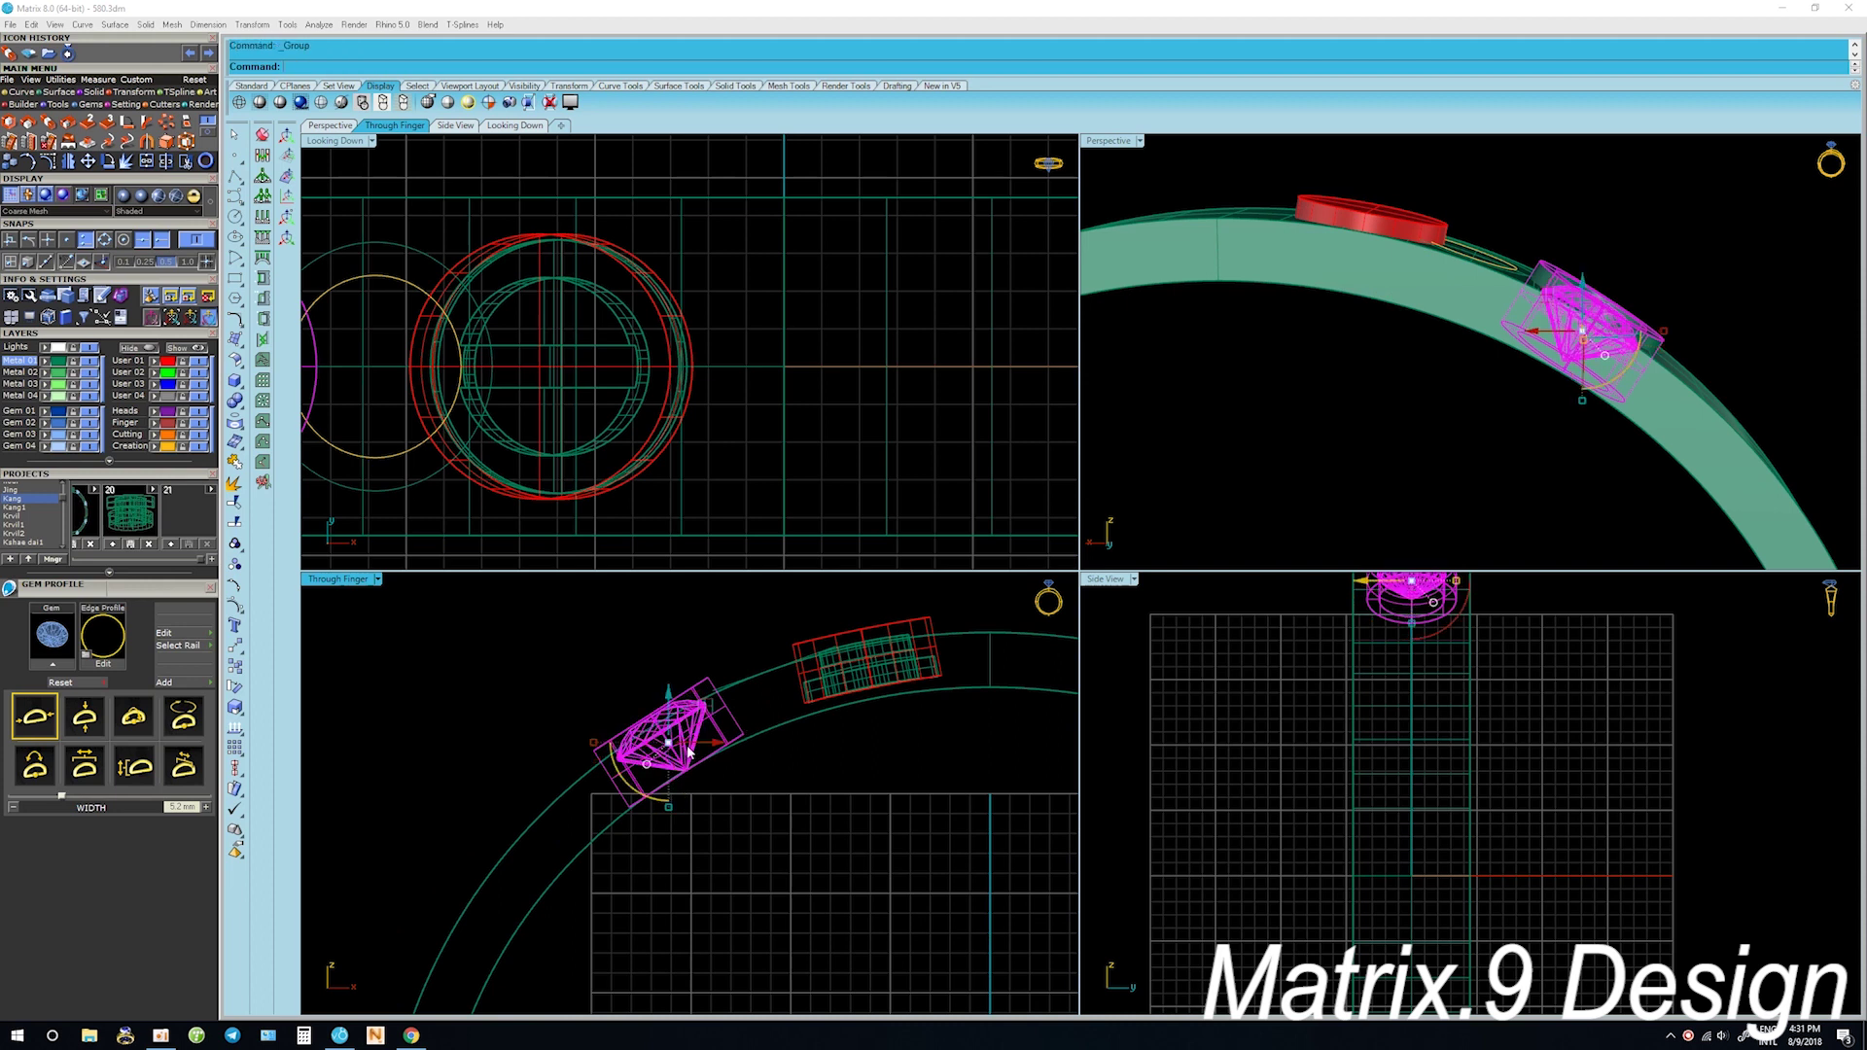
{"action": "key", "text": "ctrl+r"}
{"action": "left_click", "coordinate": [478, 757]}
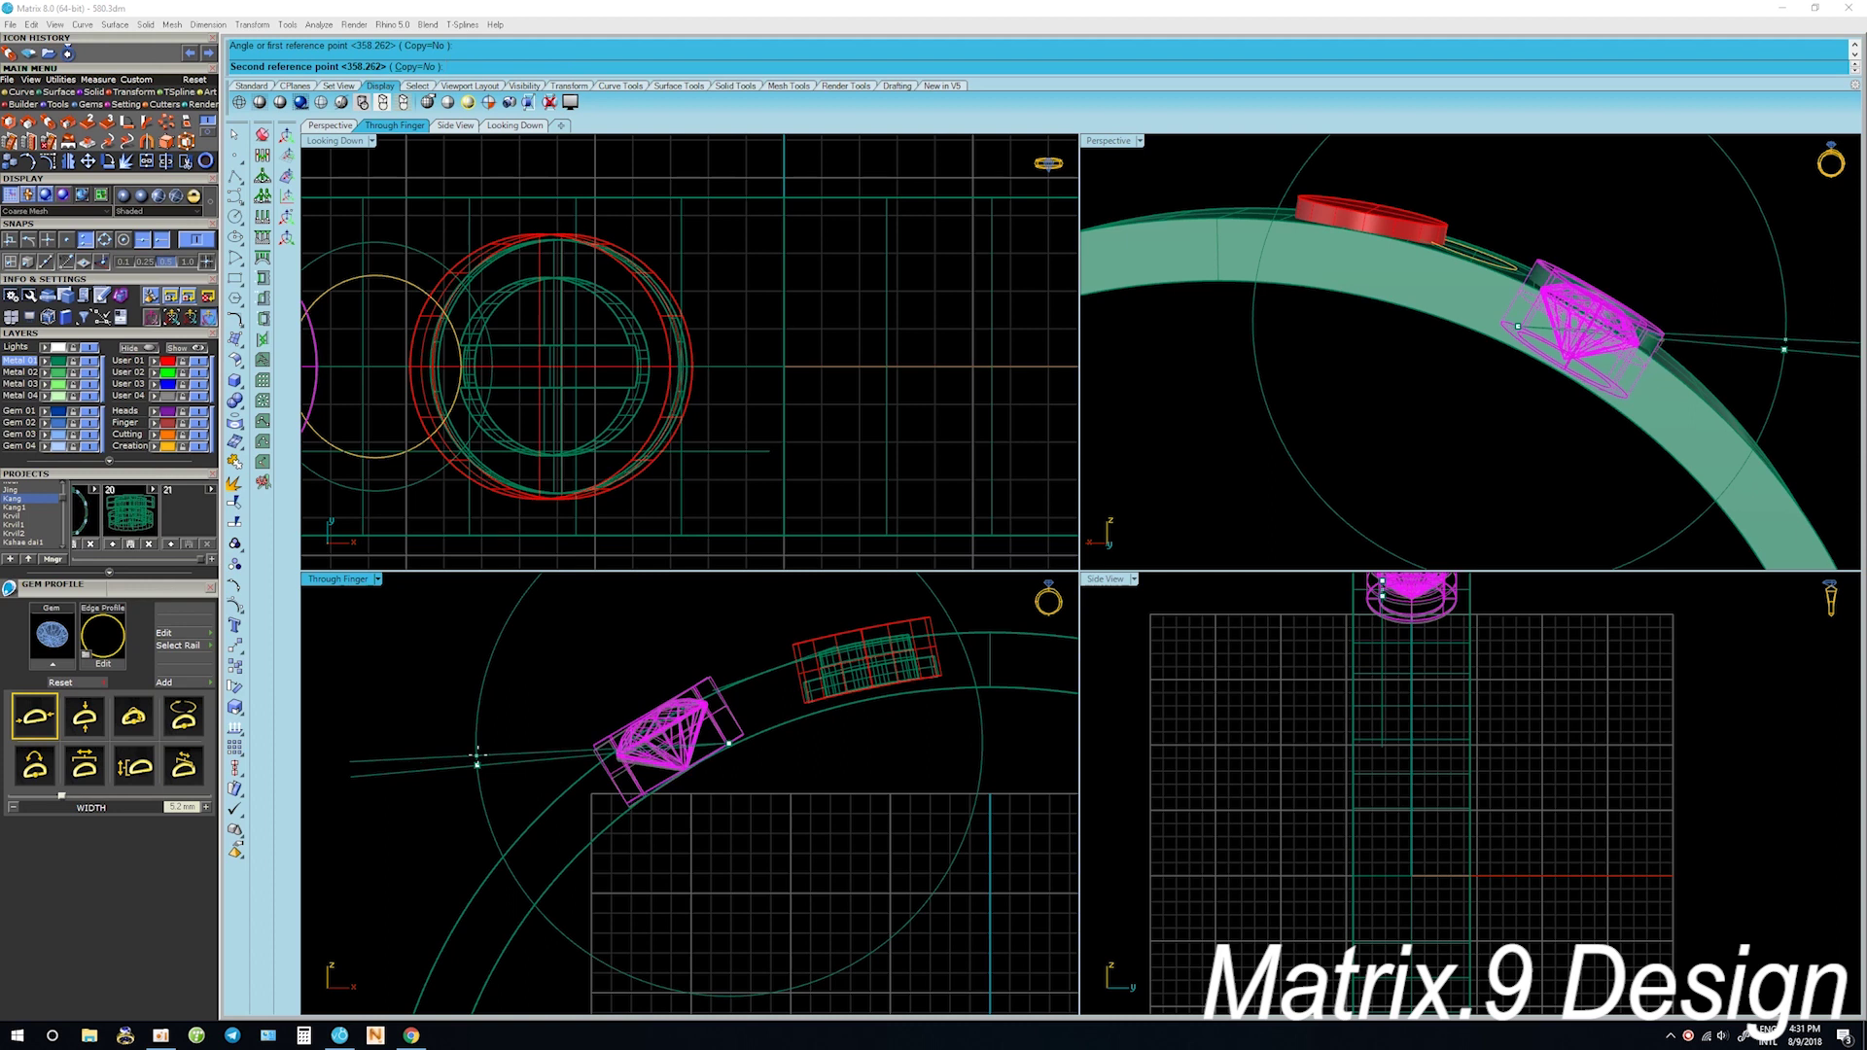
{"action": "key", "text": "Escape"}
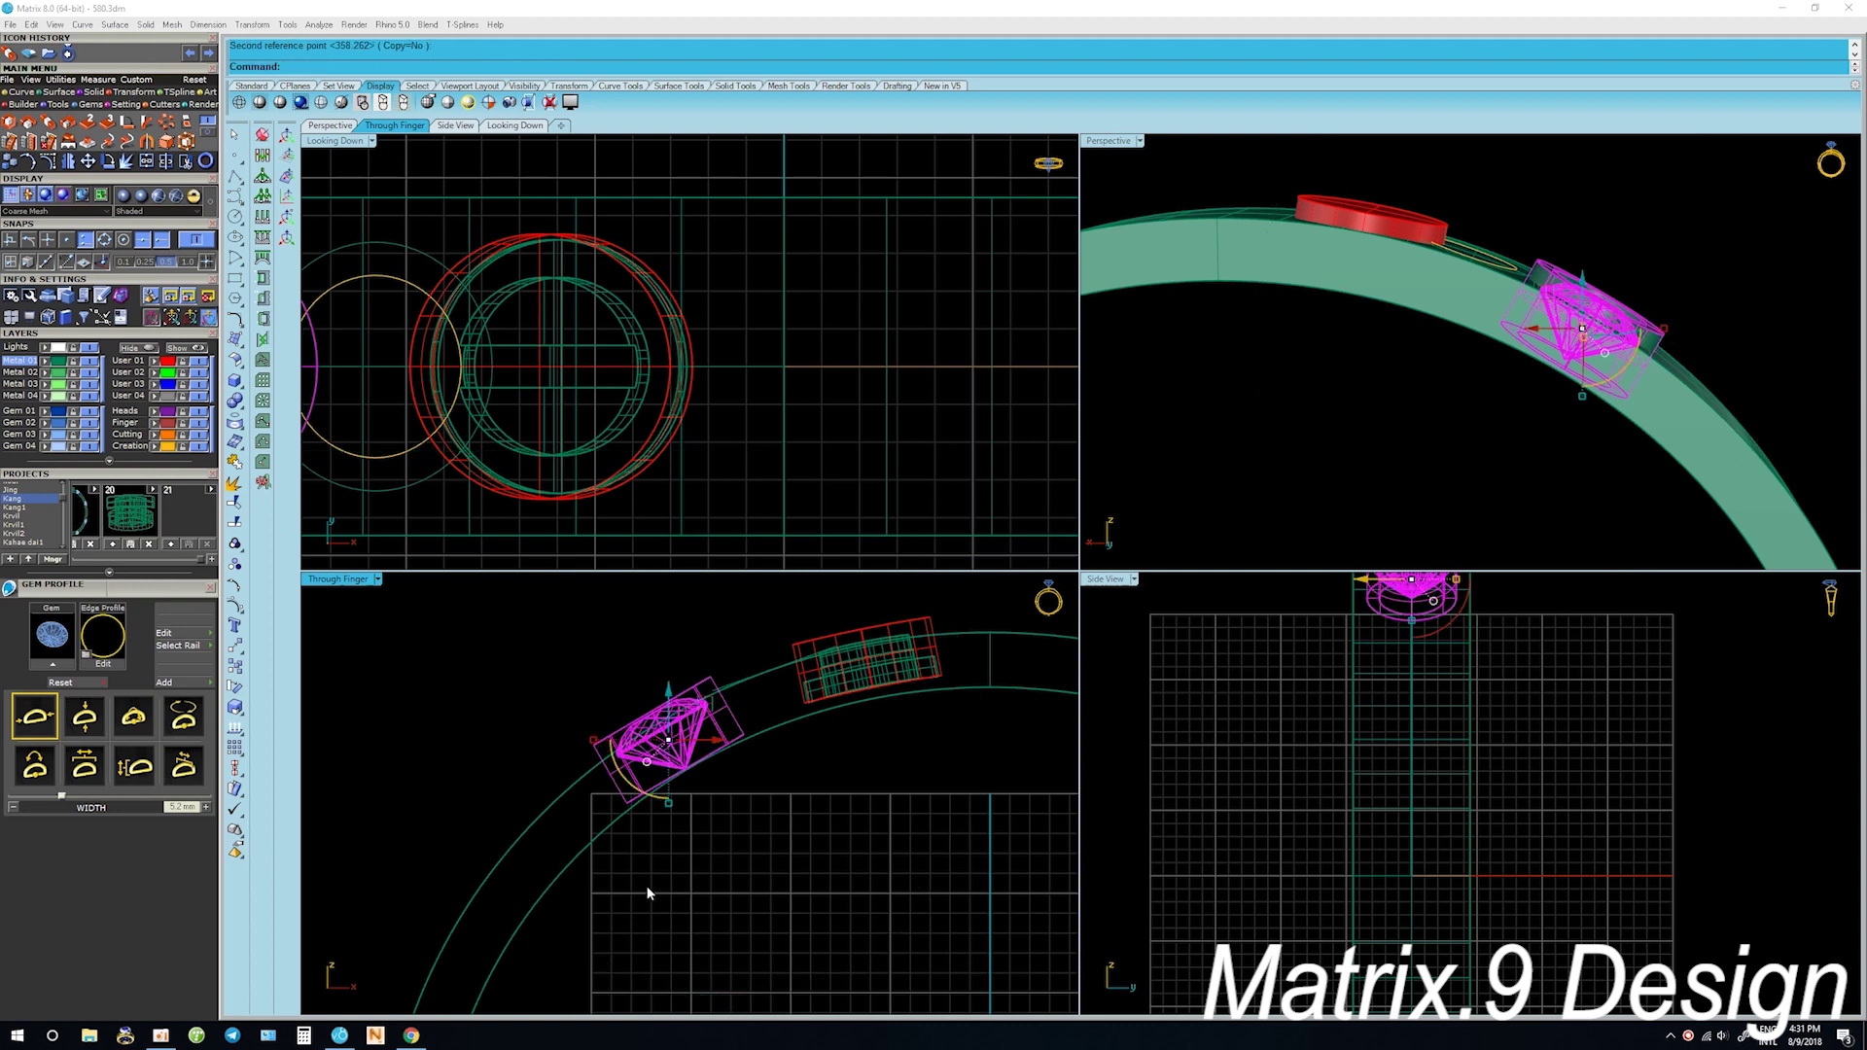
{"action": "right_click_drag", "start_coordinate": [694, 798], "coordinate": [696, 792]}
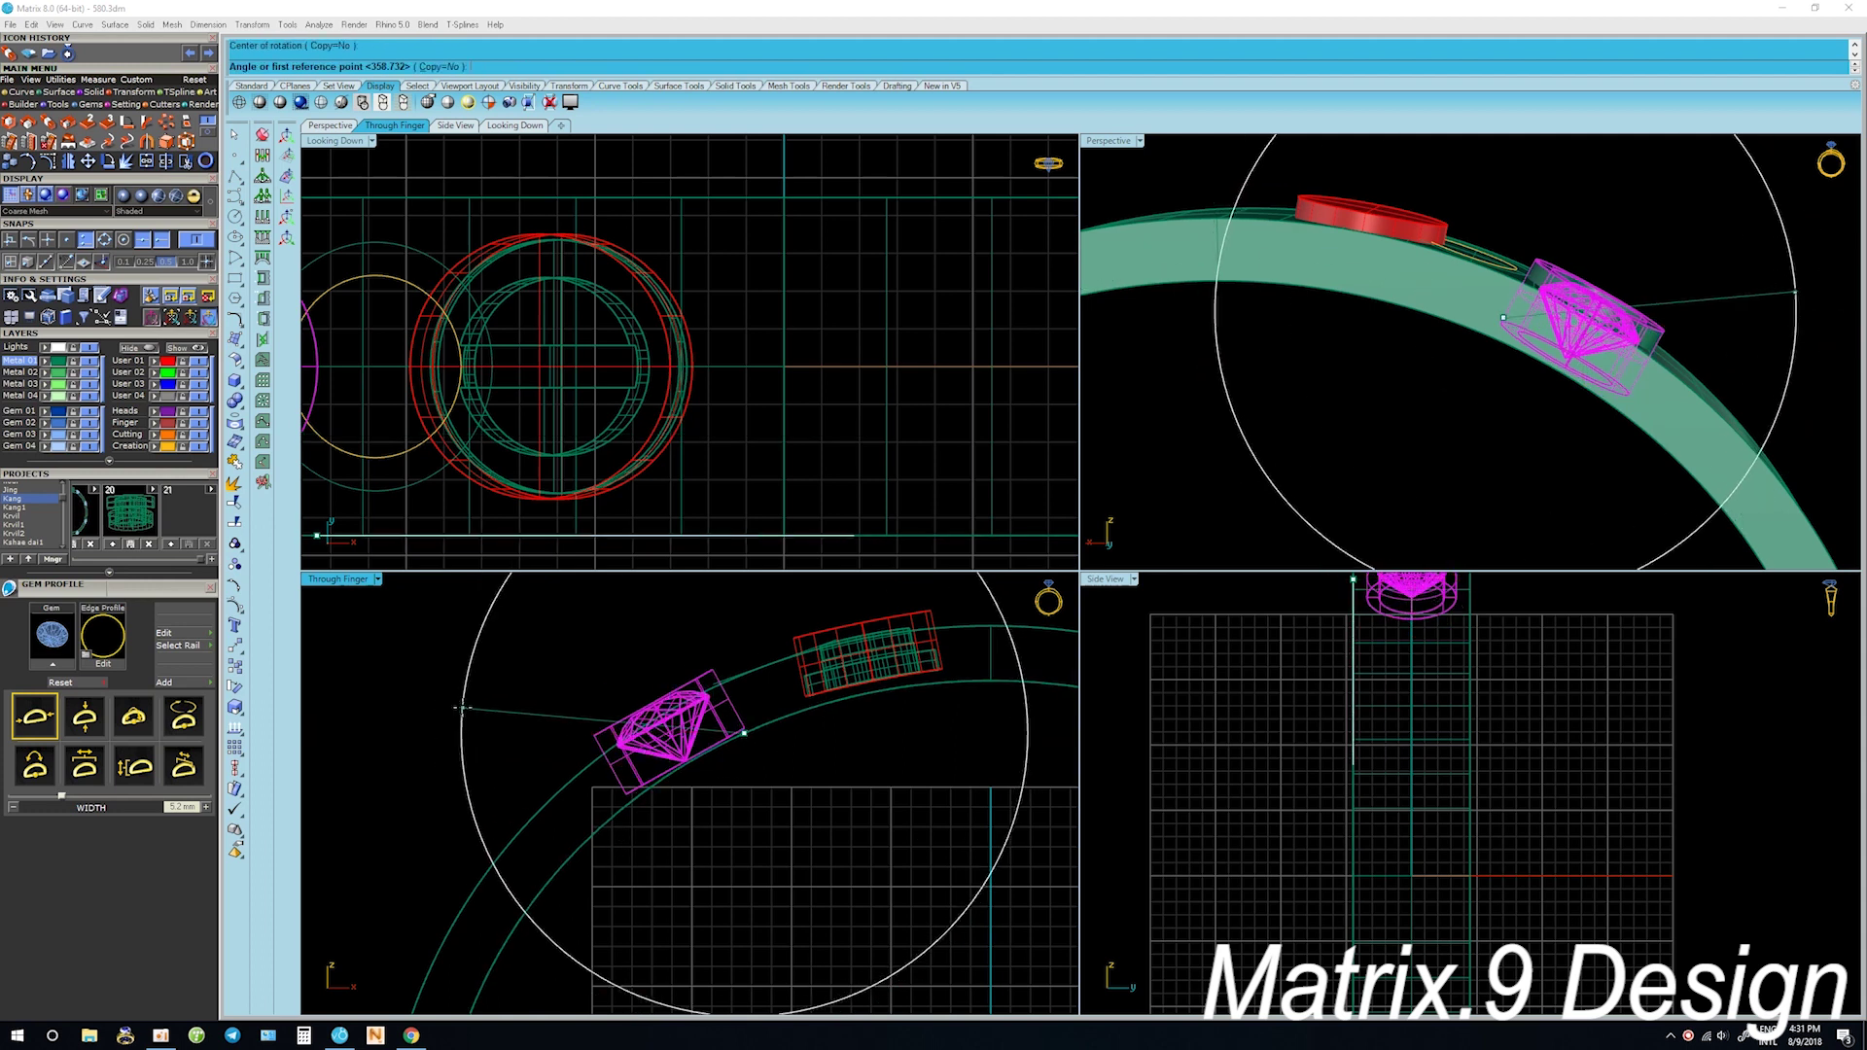
{"action": "scroll", "coordinate": [667, 833], "scroll_direction": "down", "scroll_amount": 5}
{"action": "key", "text": "Escape"}
Delete the yellow circle and reselect the red head
{"action": "right_click_drag", "start_coordinate": [1506, 411], "coordinate": [1487, 446]}
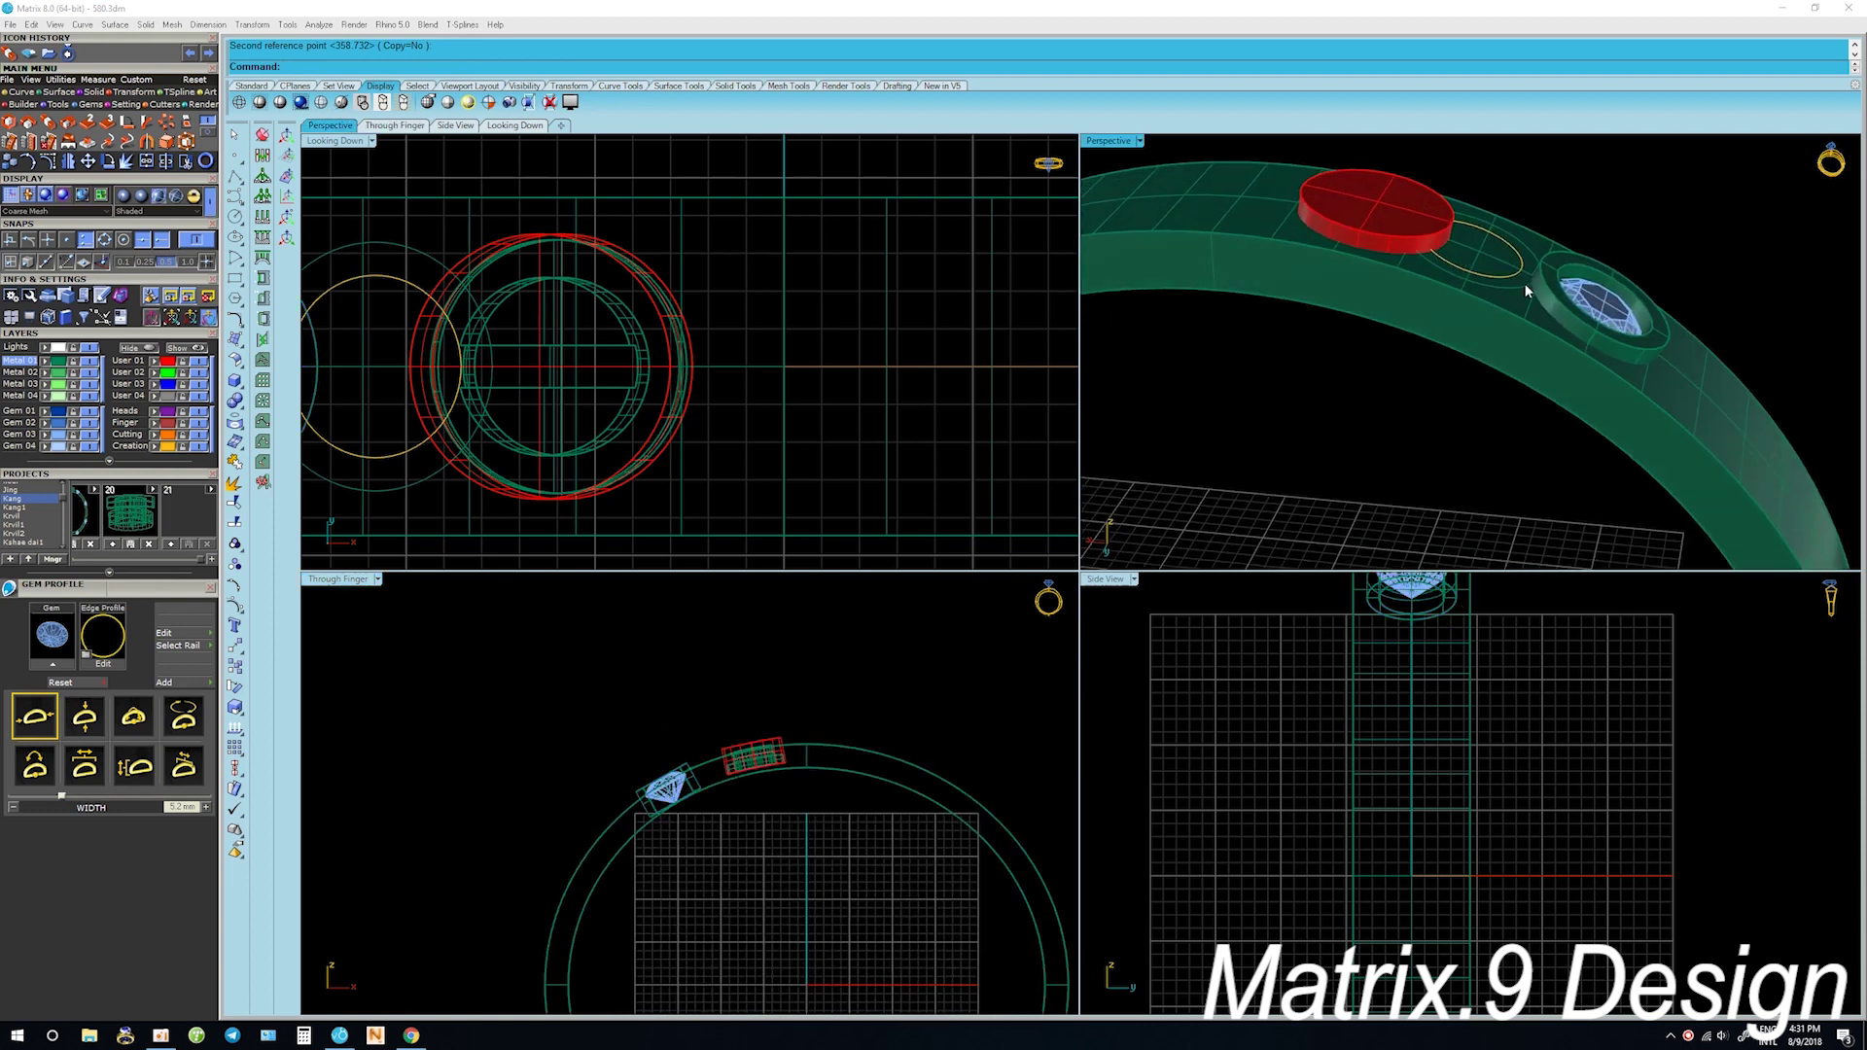
{"action": "key", "text": "Delete"}
{"action": "mouse_move", "coordinate": [1508, 294]}
{"action": "right_mouse_down"}
{"action": "mouse_move", "coordinate": [1620, 286]}
{"action": "mouse_move", "coordinate": [1592, 321]}
{"action": "right_mouse_up"}
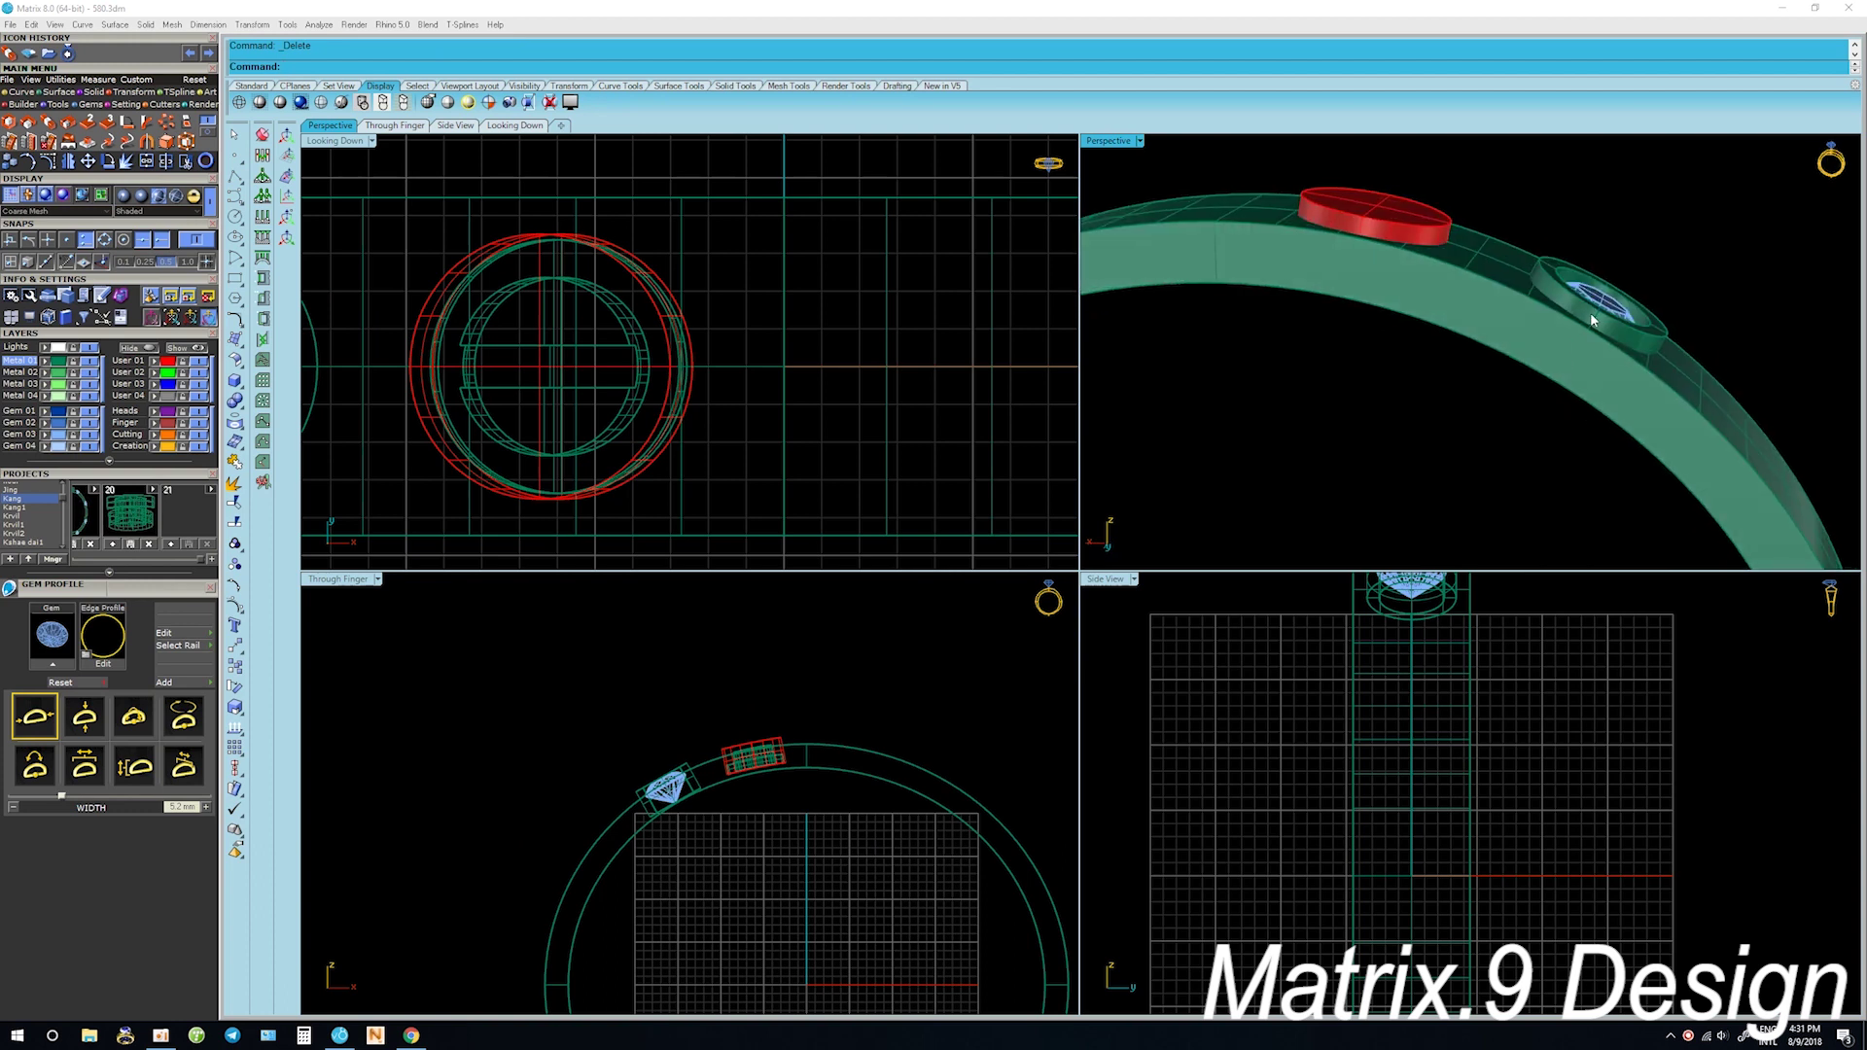
{"action": "left_click", "coordinate": [1408, 219], "text": "shift"}
{"action": "right_click_drag", "start_coordinate": [1409, 219], "coordinate": [1352, 258]}
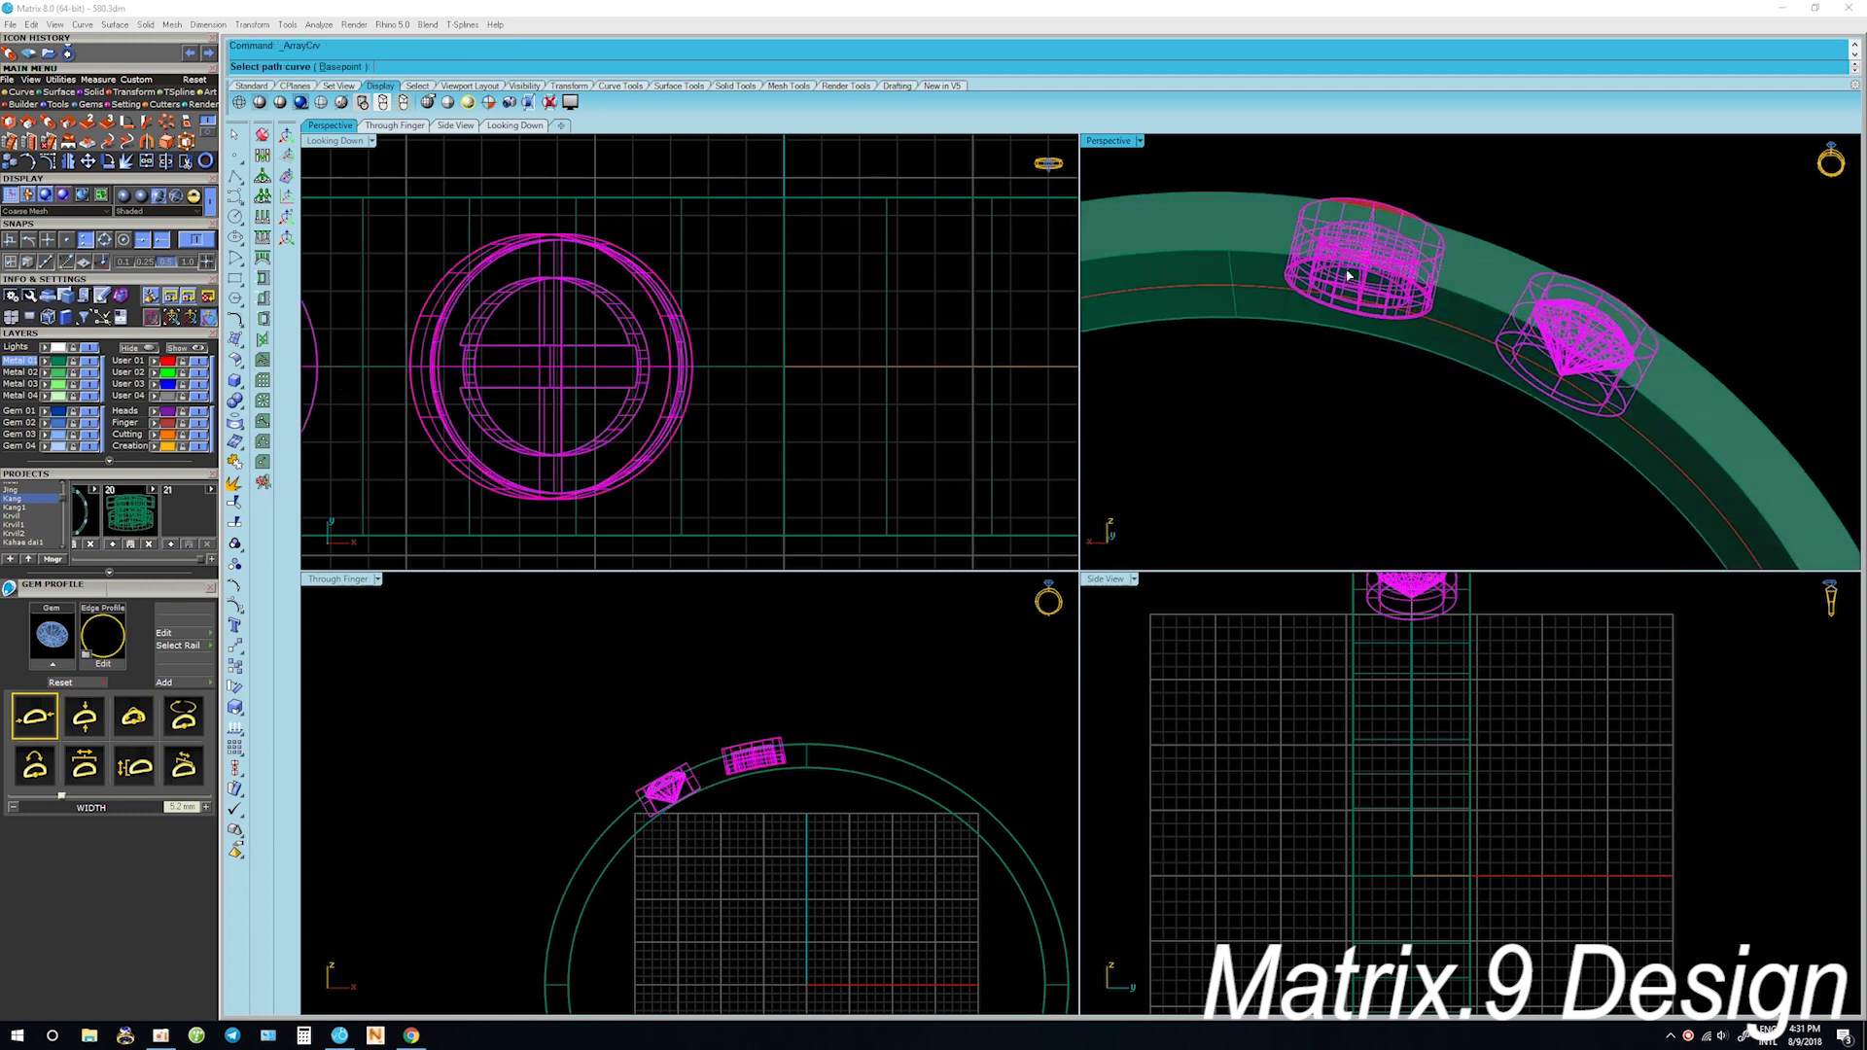
Array the tilted head and gem around the ring's rail and orbit to check the result
{"action": "left_click", "coordinate": [1458, 336]}
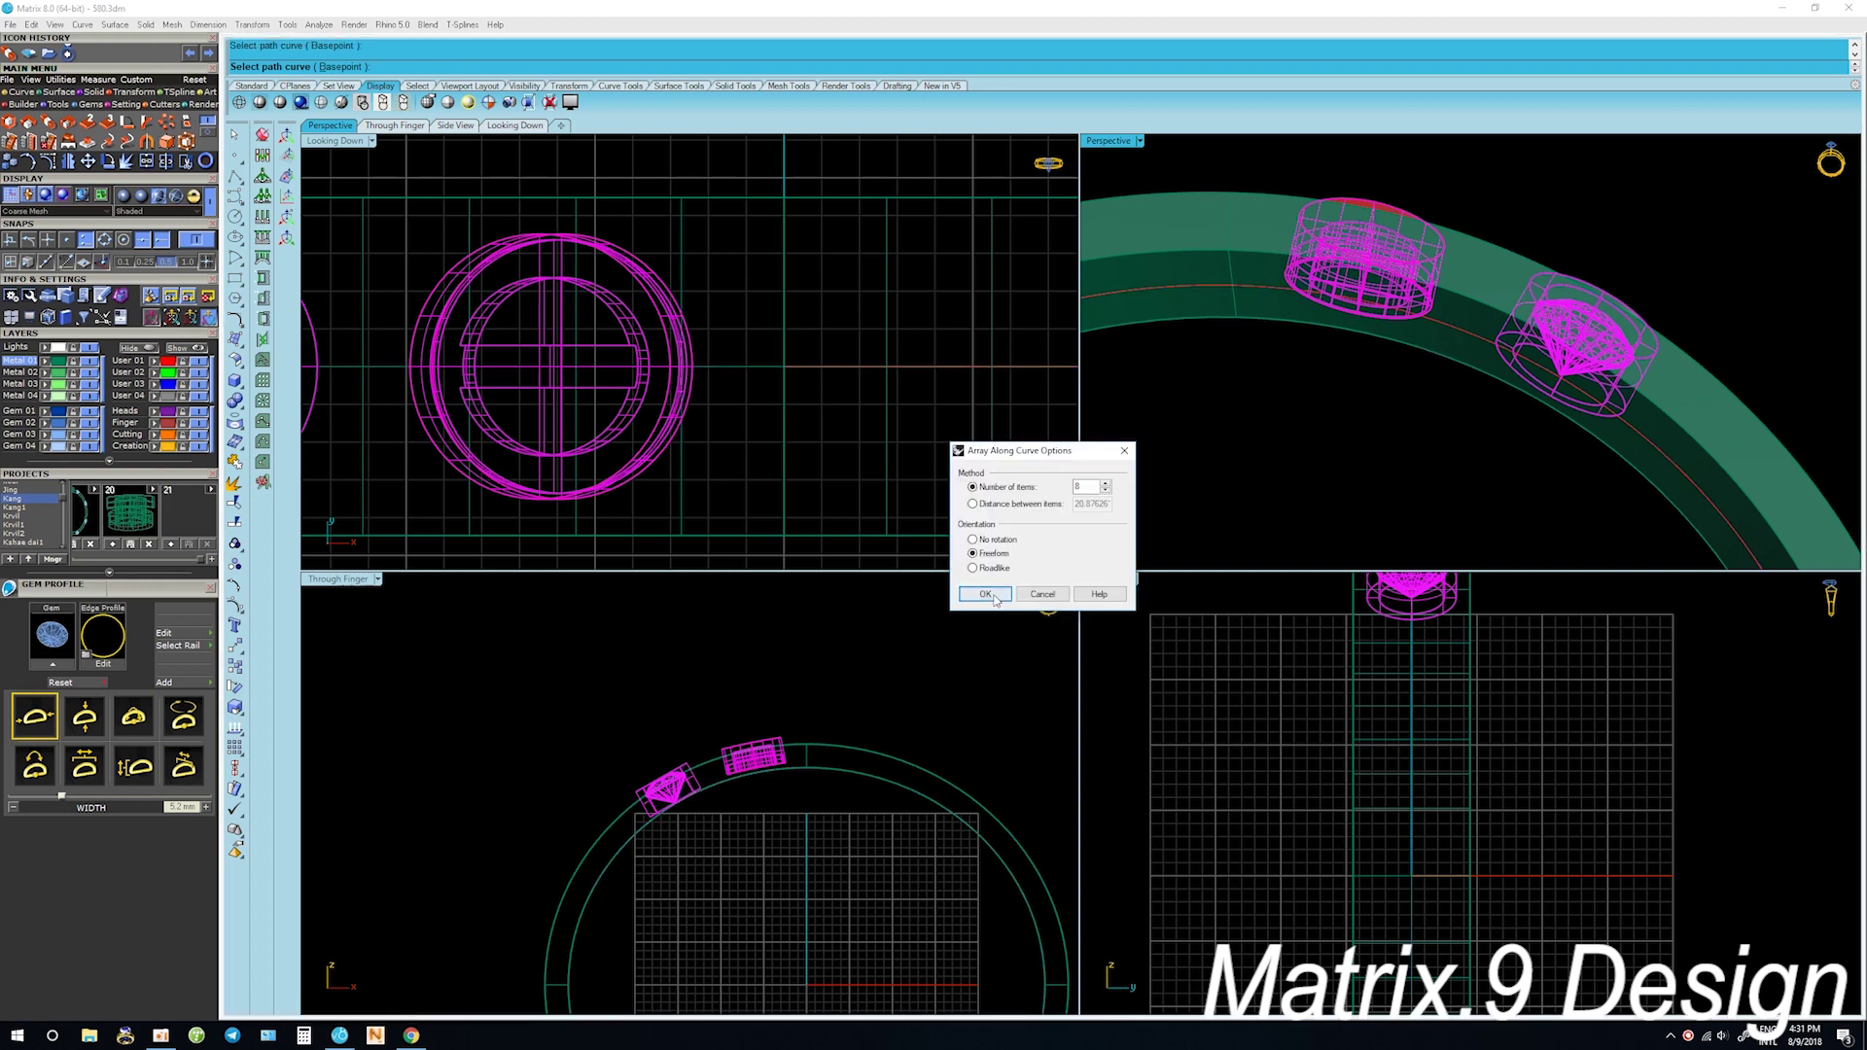
{"action": "left_click", "coordinate": [985, 594]}
{"action": "scroll", "coordinate": [866, 808], "scroll_direction": "down", "scroll_amount": 2}
{"action": "scroll", "coordinate": [866, 807], "scroll_direction": "down", "scroll_amount": 2}
{"action": "scroll", "coordinate": [866, 807], "scroll_direction": "up", "scroll_amount": 3}
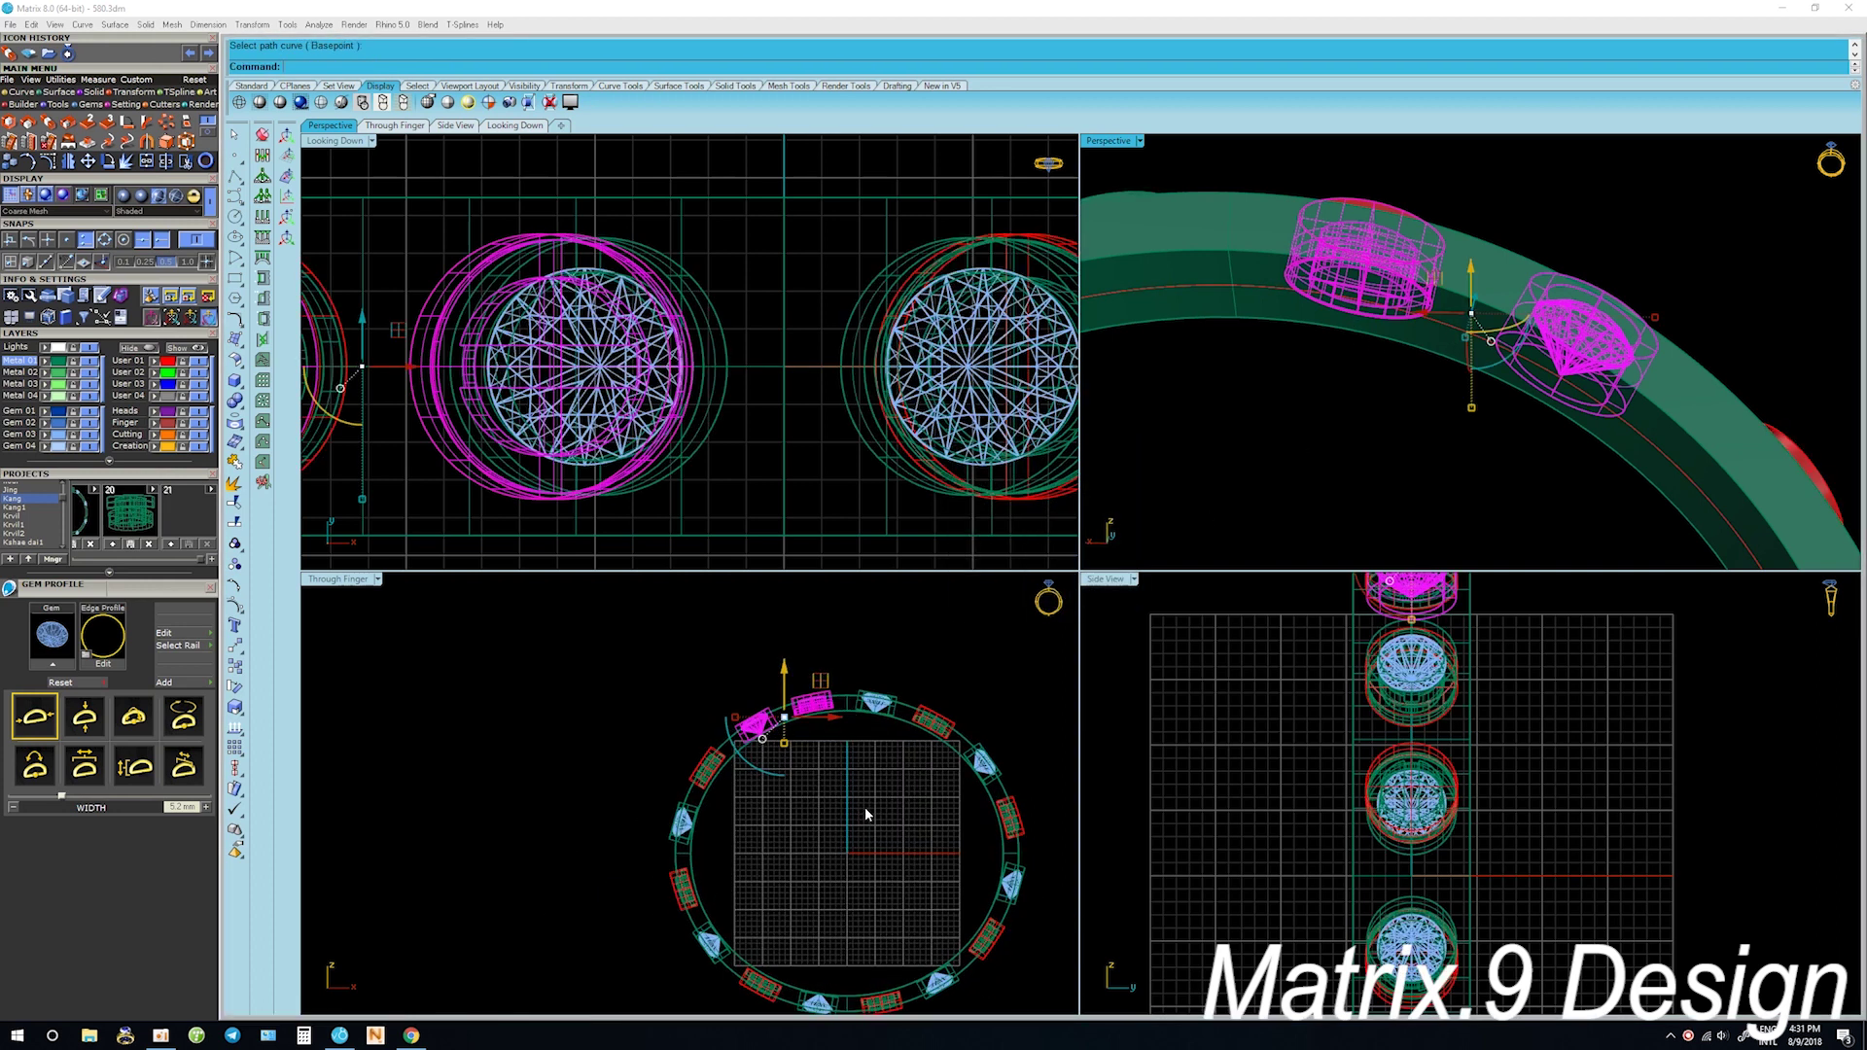
{"action": "scroll", "coordinate": [866, 807], "scroll_direction": "up", "scroll_amount": 2}
{"action": "right_click_drag", "start_coordinate": [865, 808], "coordinate": [884, 696]}
{"action": "mouse_move", "coordinate": [1416, 387]}
{"action": "right_mouse_down"}
{"action": "mouse_move", "coordinate": [1445, 414]}
{"action": "mouse_move", "coordinate": [1381, 385]}
{"action": "mouse_move", "coordinate": [1410, 447]}
{"action": "mouse_move", "coordinate": [1462, 313]}
{"action": "mouse_move", "coordinate": [1340, 358]}
{"action": "mouse_move", "coordinate": [1362, 364]}
{"action": "mouse_move", "coordinate": [1241, 313]}
{"action": "right_mouse_up"}
Box-select the whole ring and all its gems, then incrementally save a new project version
{"action": "key", "text": "Escape"}
{"action": "right_click_drag", "start_coordinate": [842, 681], "coordinate": [826, 743]}
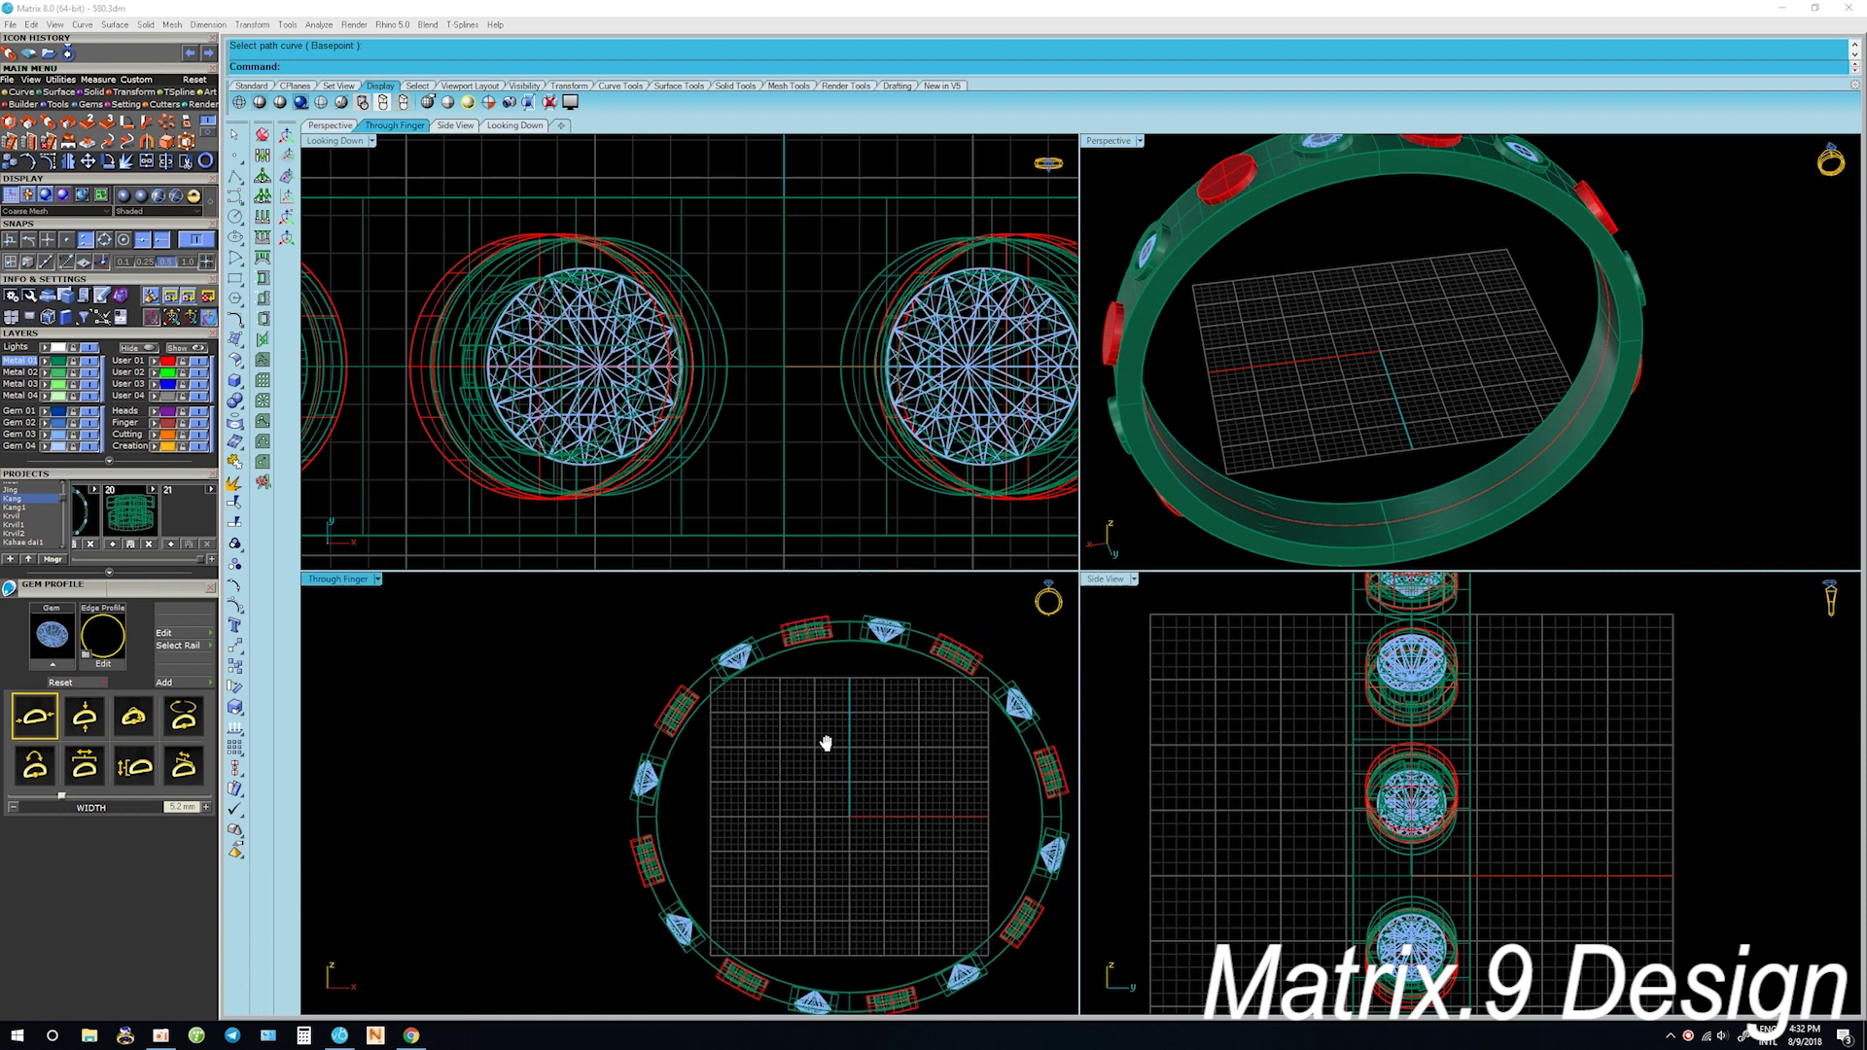
{"action": "scroll", "coordinate": [820, 662], "scroll_direction": "up", "scroll_amount": 3}
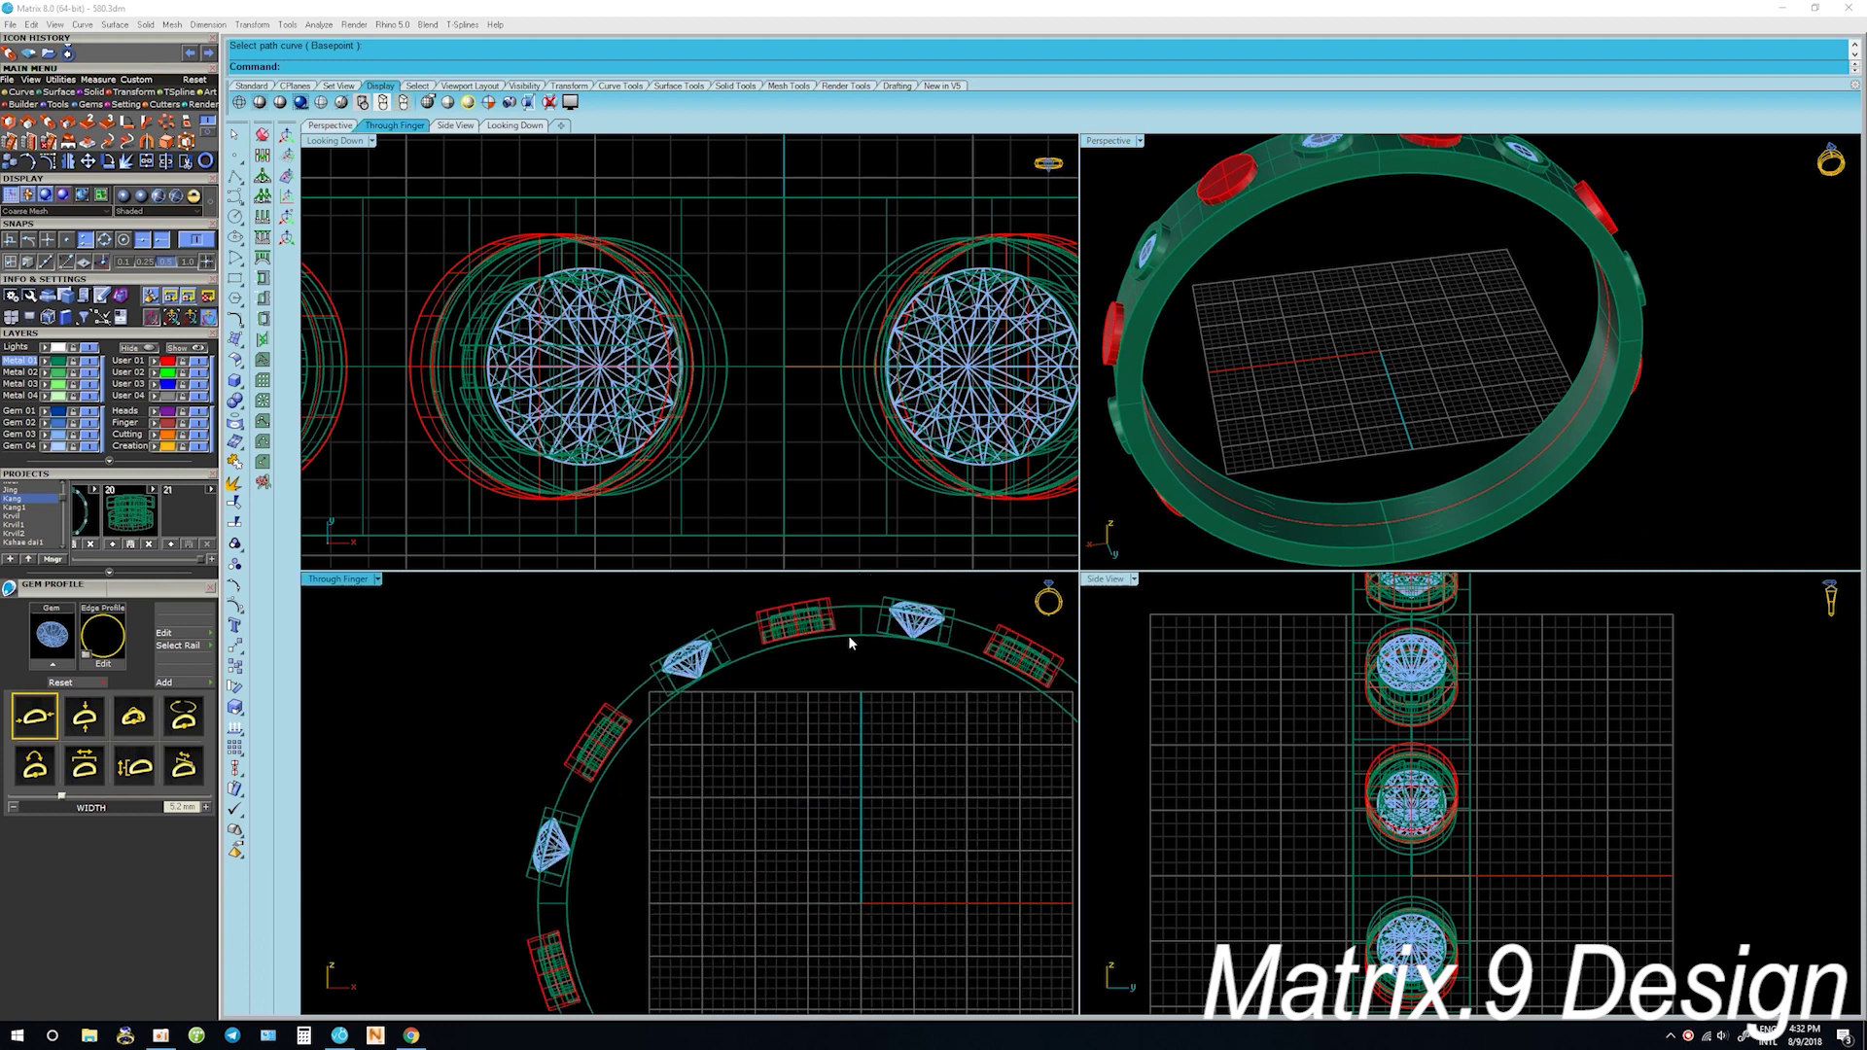
{"action": "scroll", "coordinate": [795, 447], "scroll_direction": "down", "scroll_amount": 5}
{"action": "scroll", "coordinate": [793, 613], "scroll_direction": "down", "scroll_amount": 3}
{"action": "scroll", "coordinate": [792, 609], "scroll_direction": "down", "scroll_amount": 3}
{"action": "scroll", "coordinate": [793, 610], "scroll_direction": "down", "scroll_amount": 2}
{"action": "right_click_drag", "start_coordinate": [686, 636], "coordinate": [677, 716]}
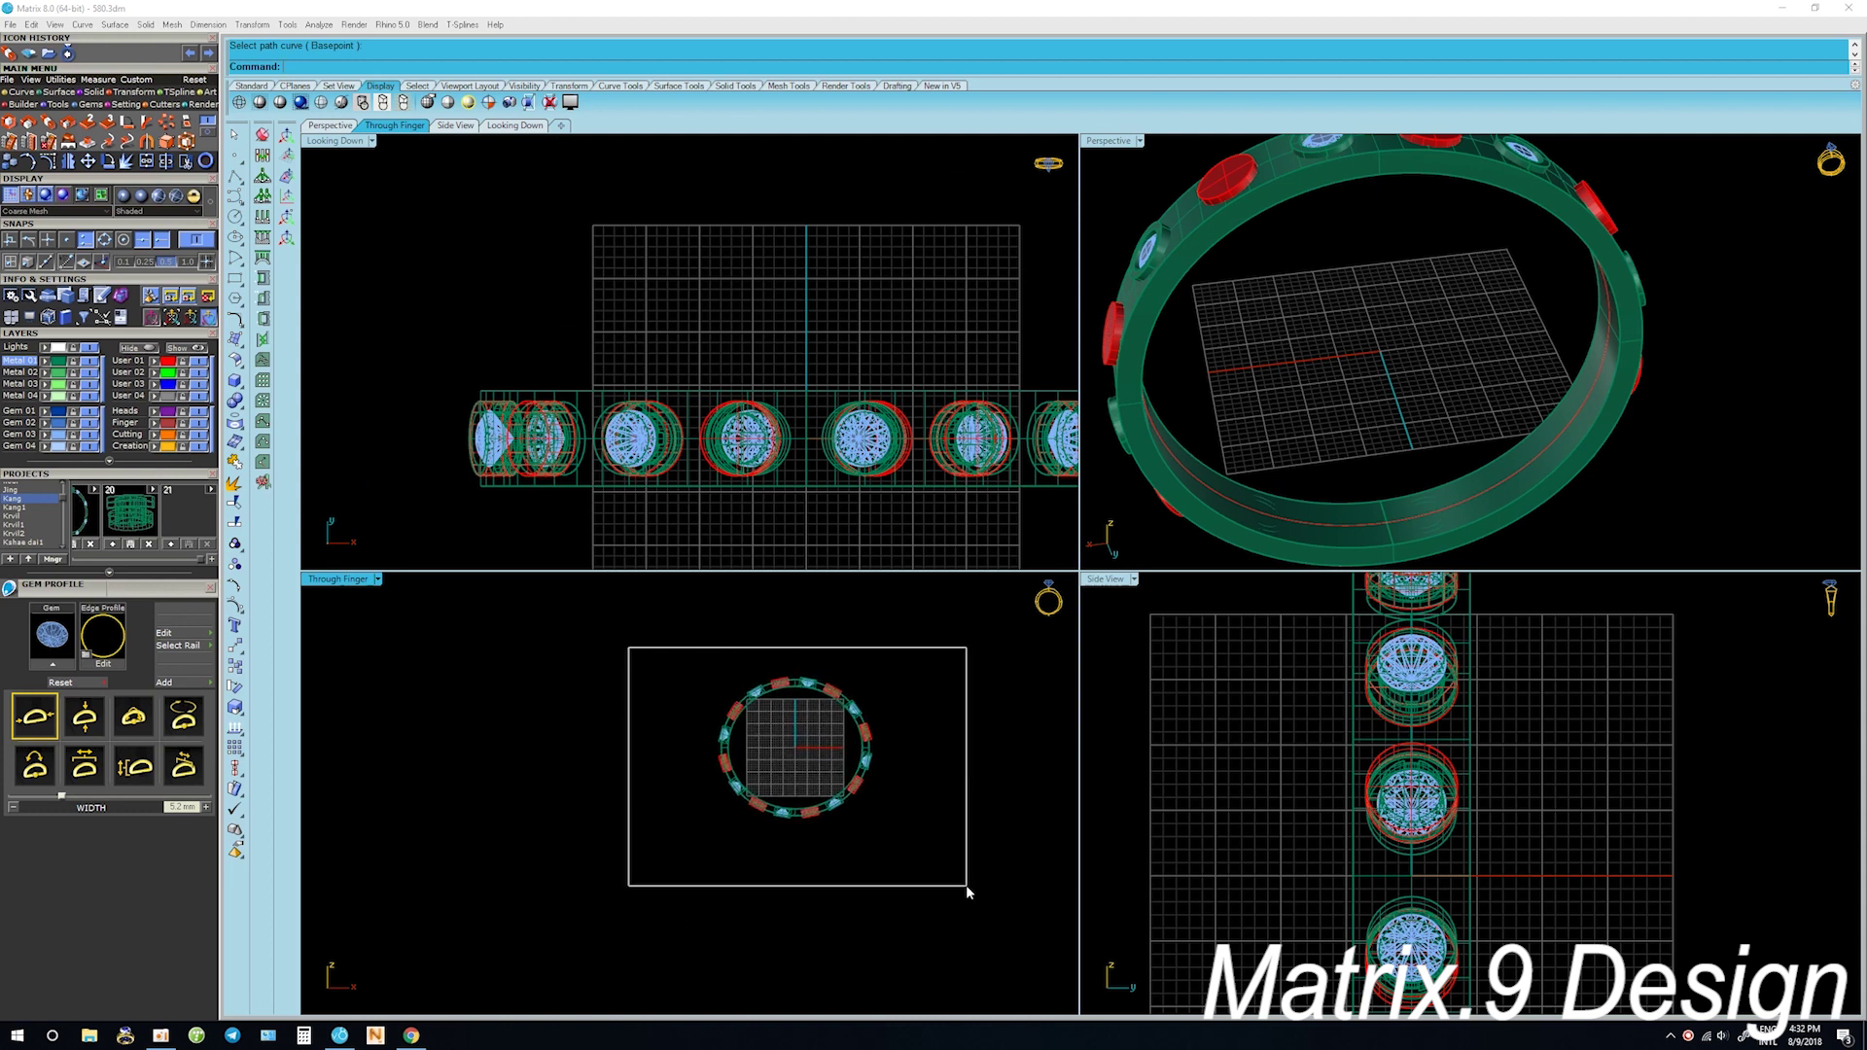
{"action": "left_click_drag", "start_coordinate": [629, 648], "coordinate": [967, 892]}
{"action": "key", "text": "ctrl+s"}
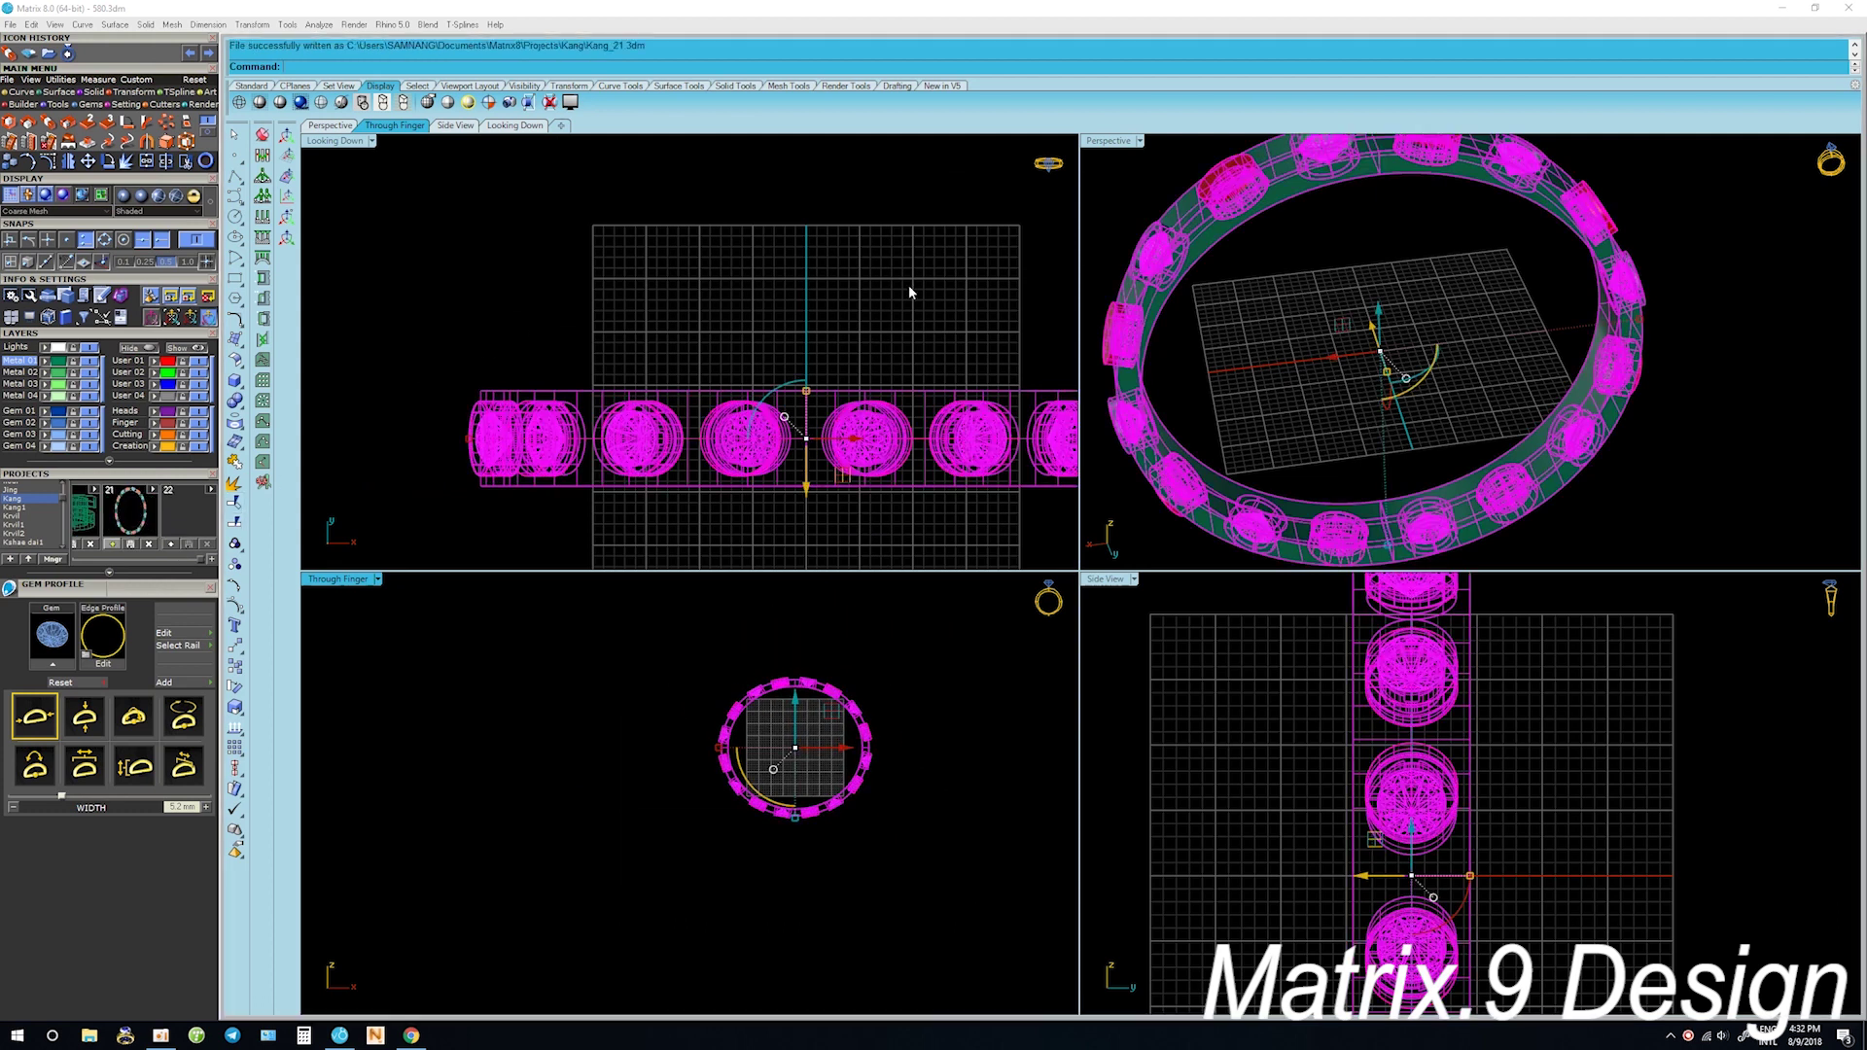
Orbit, pan and zoom to inspect the ring face-on in the Perspective and Through Finger views
{"action": "right_click_drag", "start_coordinate": [1216, 457], "coordinate": [1279, 505]}
{"action": "key", "text": "Escape"}
{"action": "right_click_drag", "start_coordinate": [1358, 429], "coordinate": [1421, 342]}
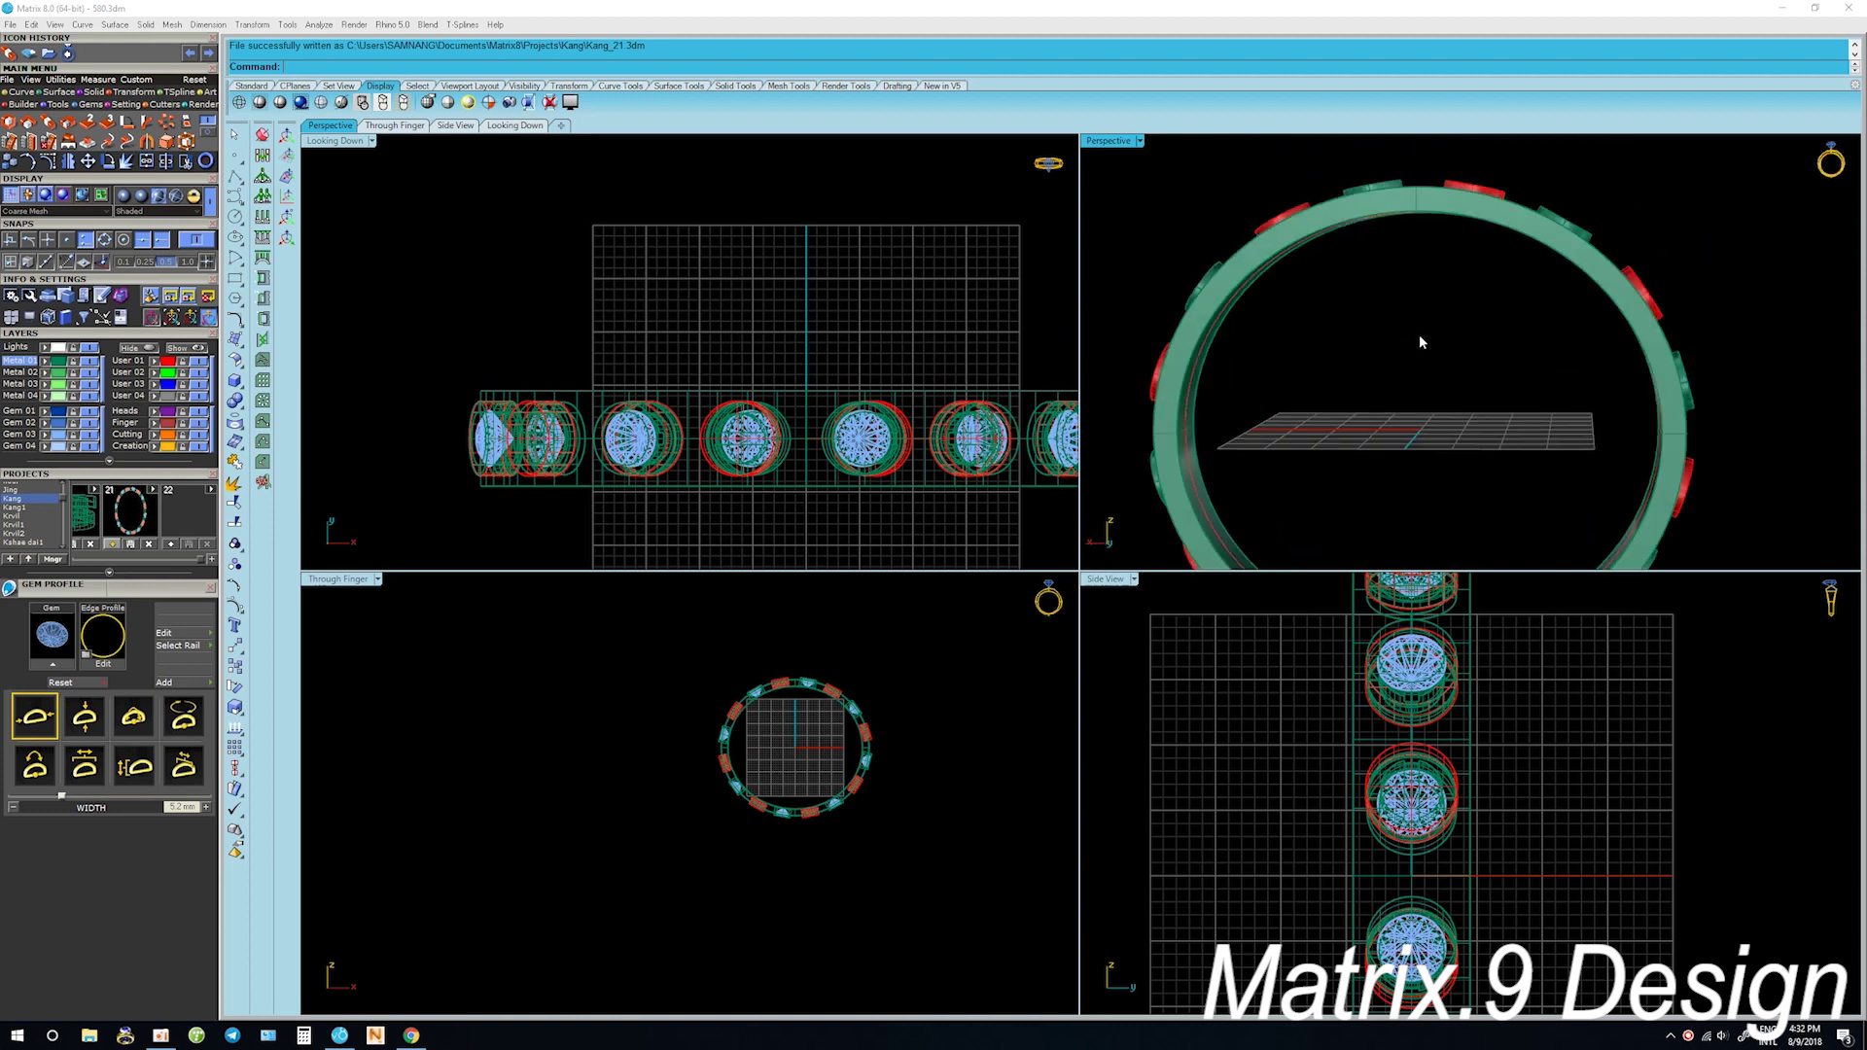
{"action": "scroll", "coordinate": [748, 717], "scroll_direction": "up", "scroll_amount": 3}
{"action": "scroll", "coordinate": [711, 789], "scroll_direction": "up", "scroll_amount": 3}
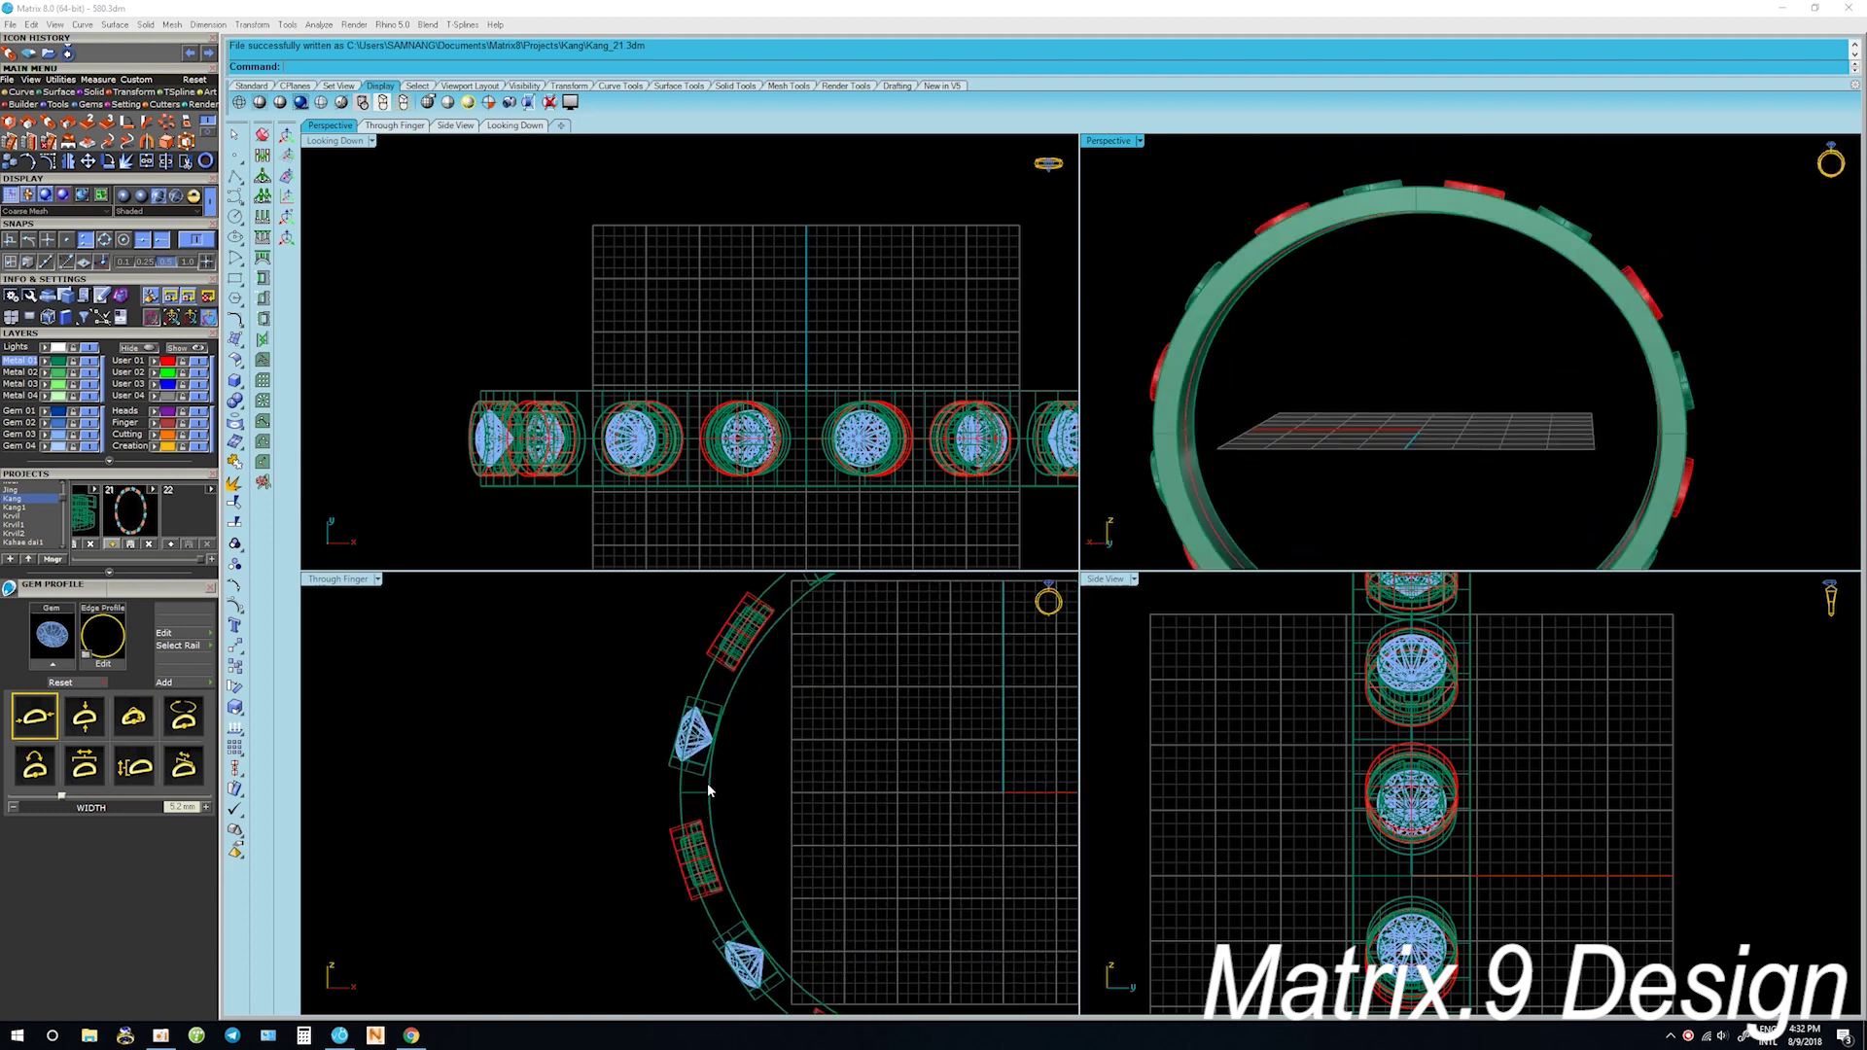
{"action": "scroll", "coordinate": [710, 803], "scroll_direction": "up", "scroll_amount": 2}
{"action": "scroll", "coordinate": [725, 808], "scroll_direction": "down", "scroll_amount": 5}
{"action": "right_click_drag", "start_coordinate": [861, 761], "coordinate": [883, 780]}
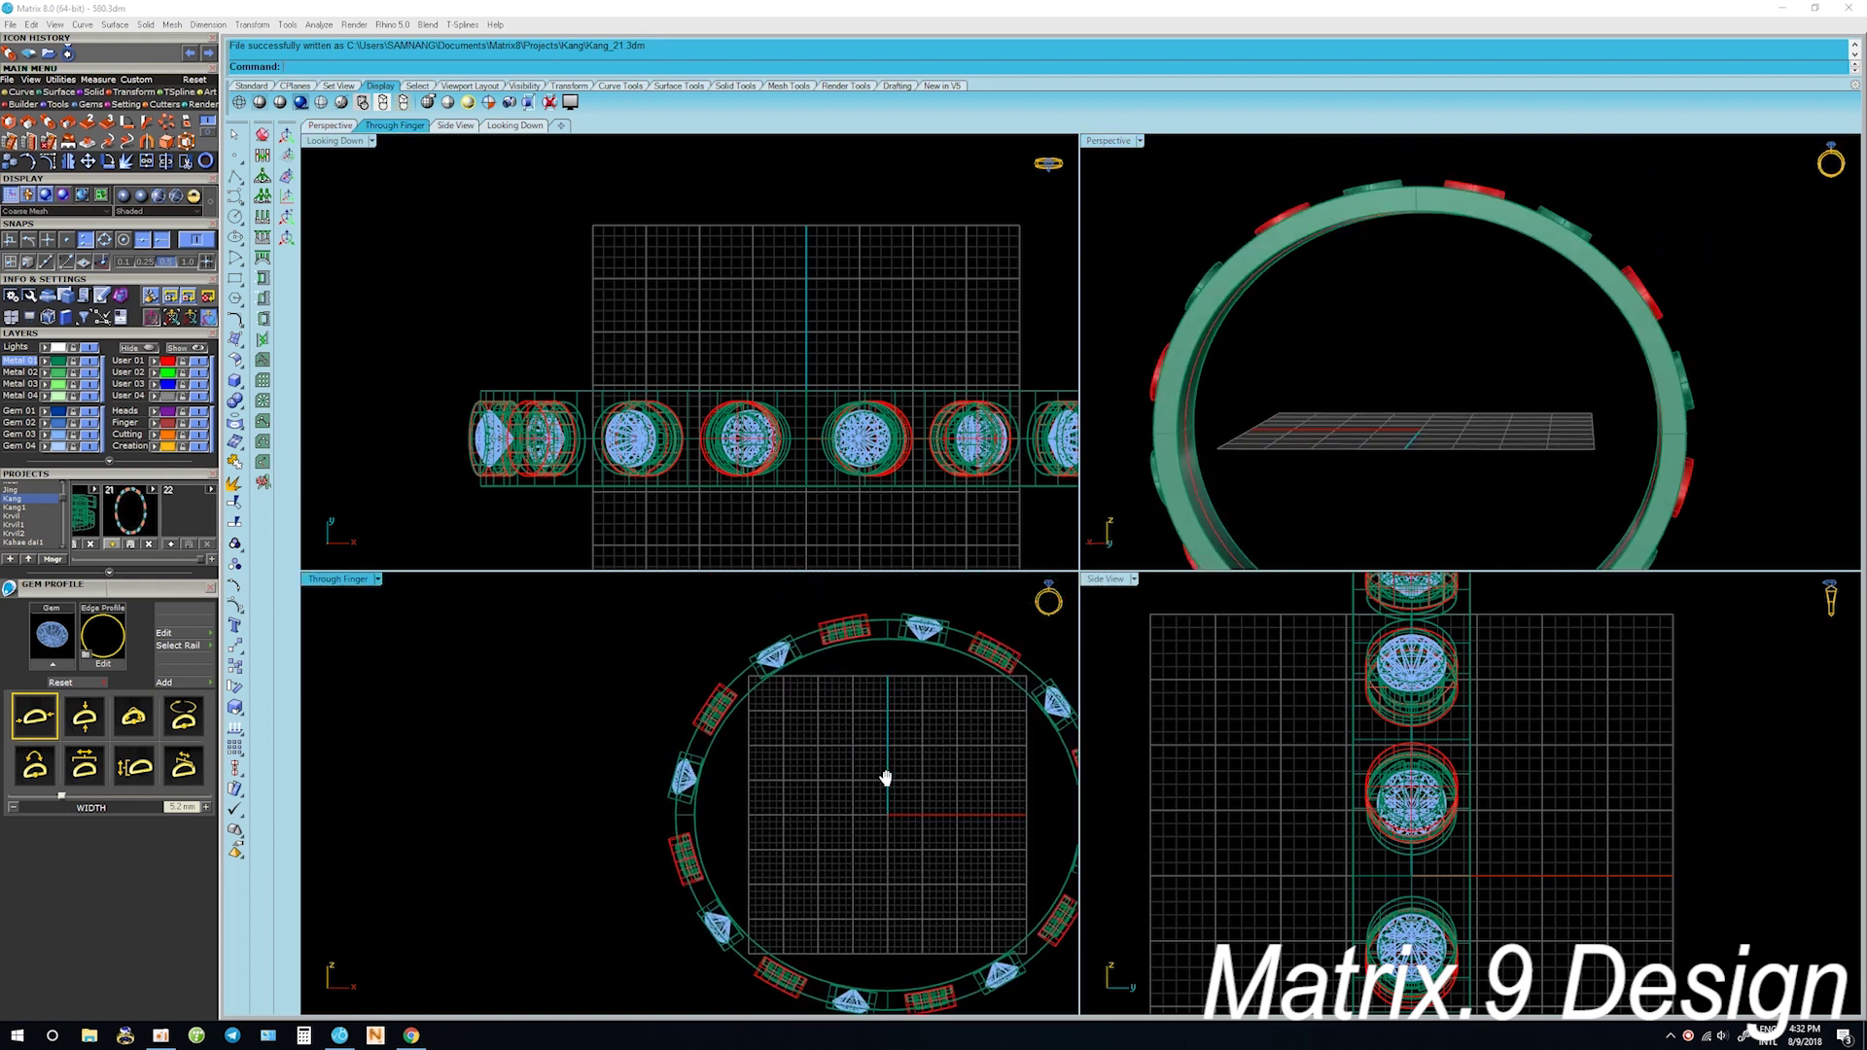
{"action": "scroll", "coordinate": [834, 666], "scroll_direction": "up", "scroll_amount": 2}
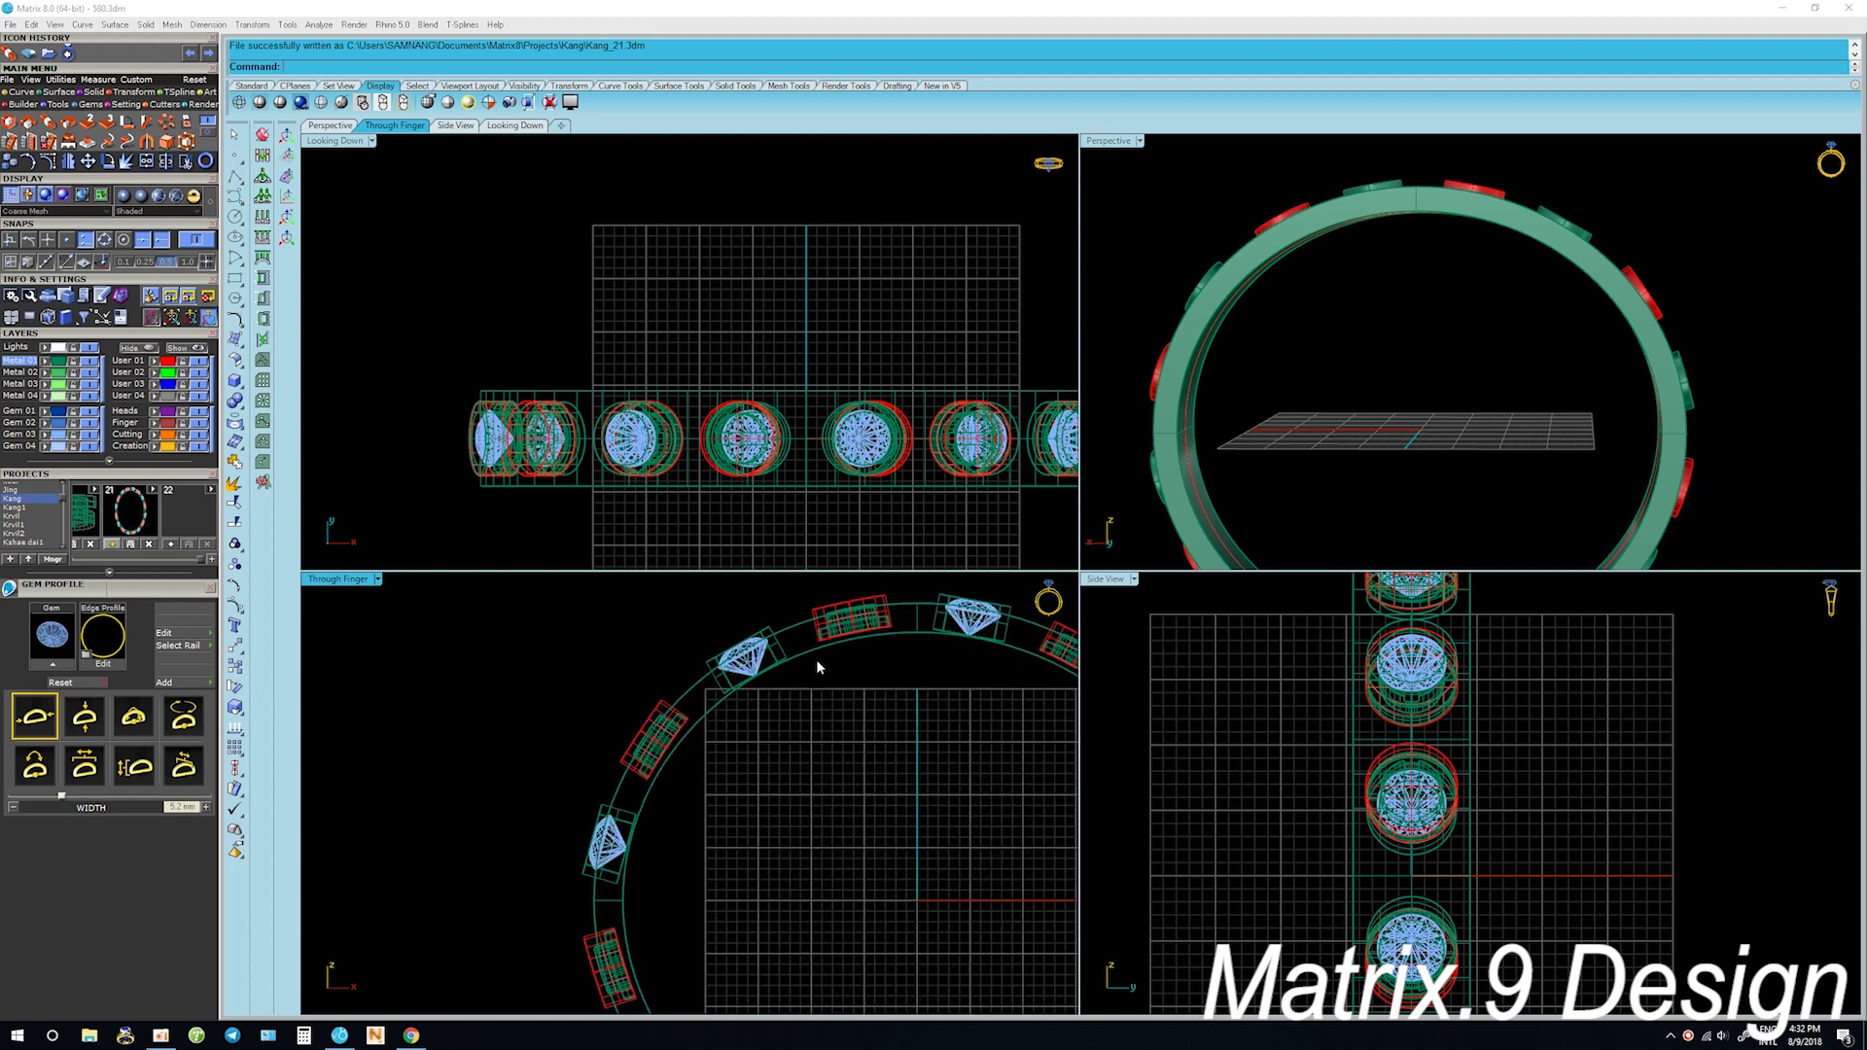
{"action": "scroll", "coordinate": [813, 665], "scroll_direction": "up", "scroll_amount": 1}
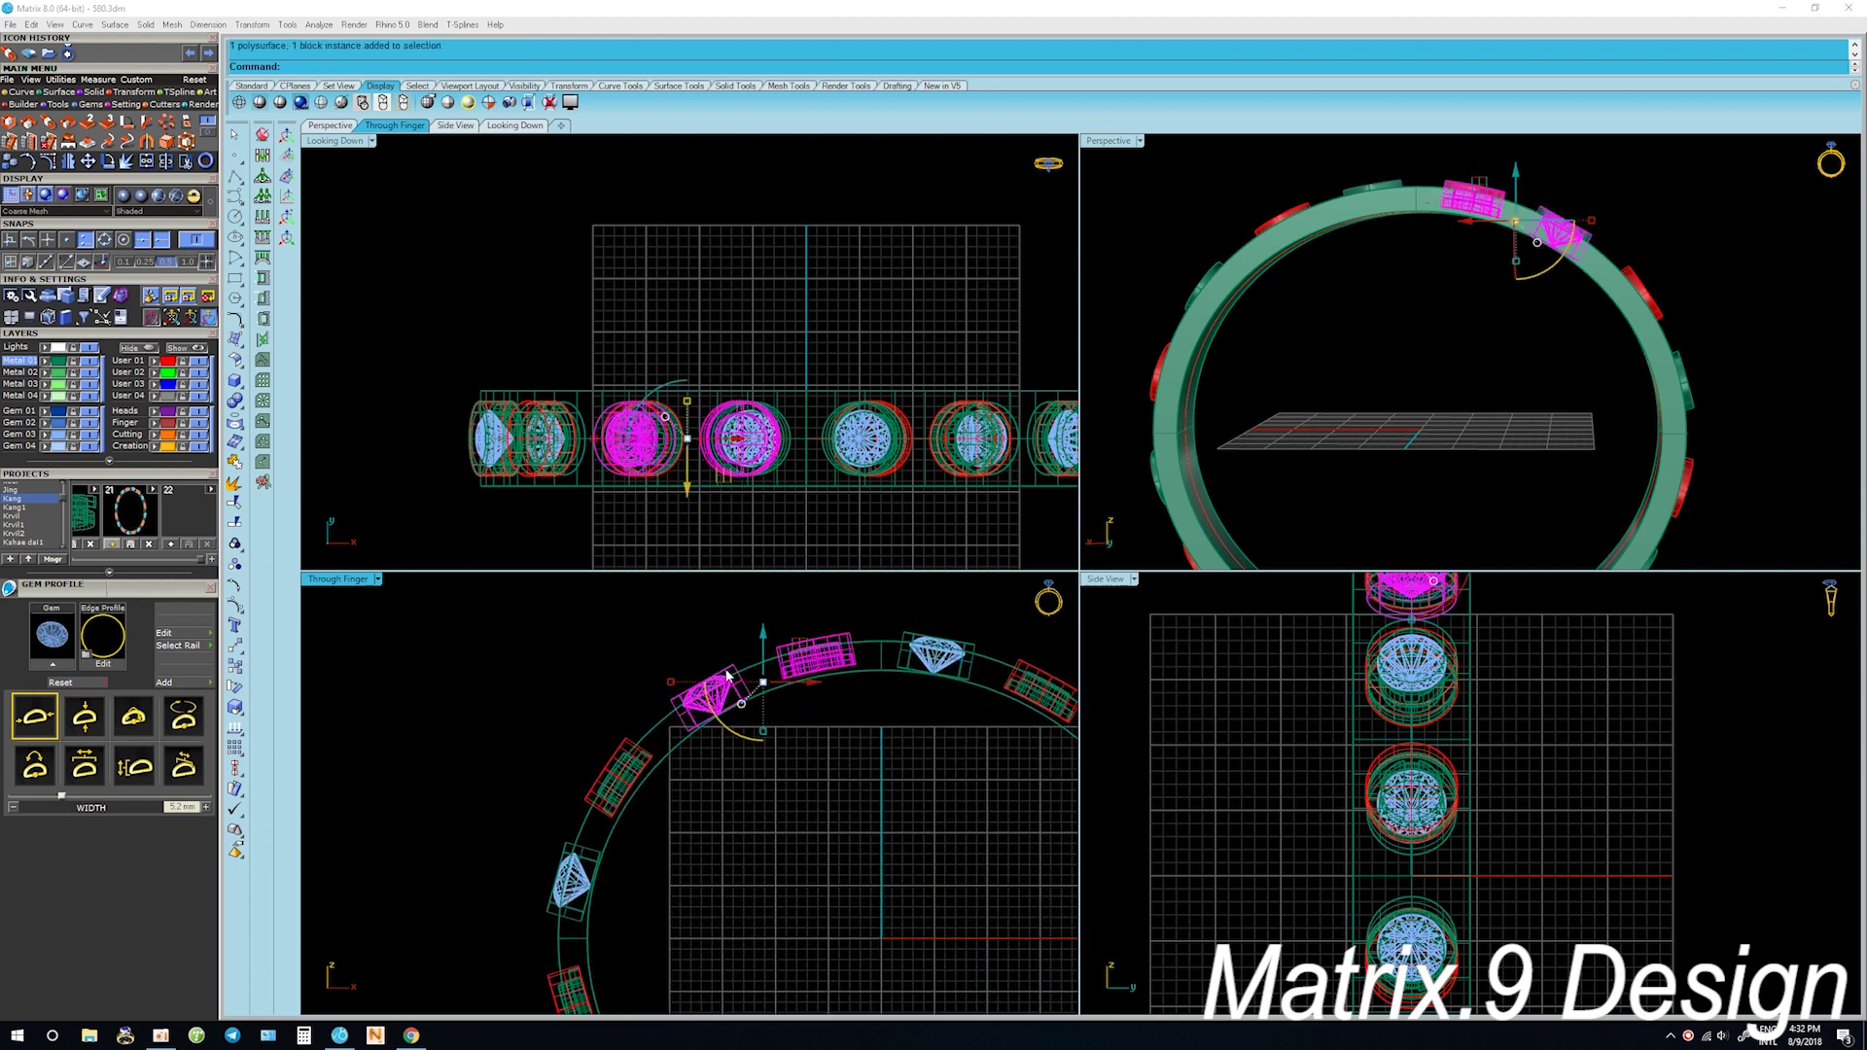
Rotate the selected gem and cutter about the ring centre, setting the angle twice
{"action": "key", "text": "Return"}
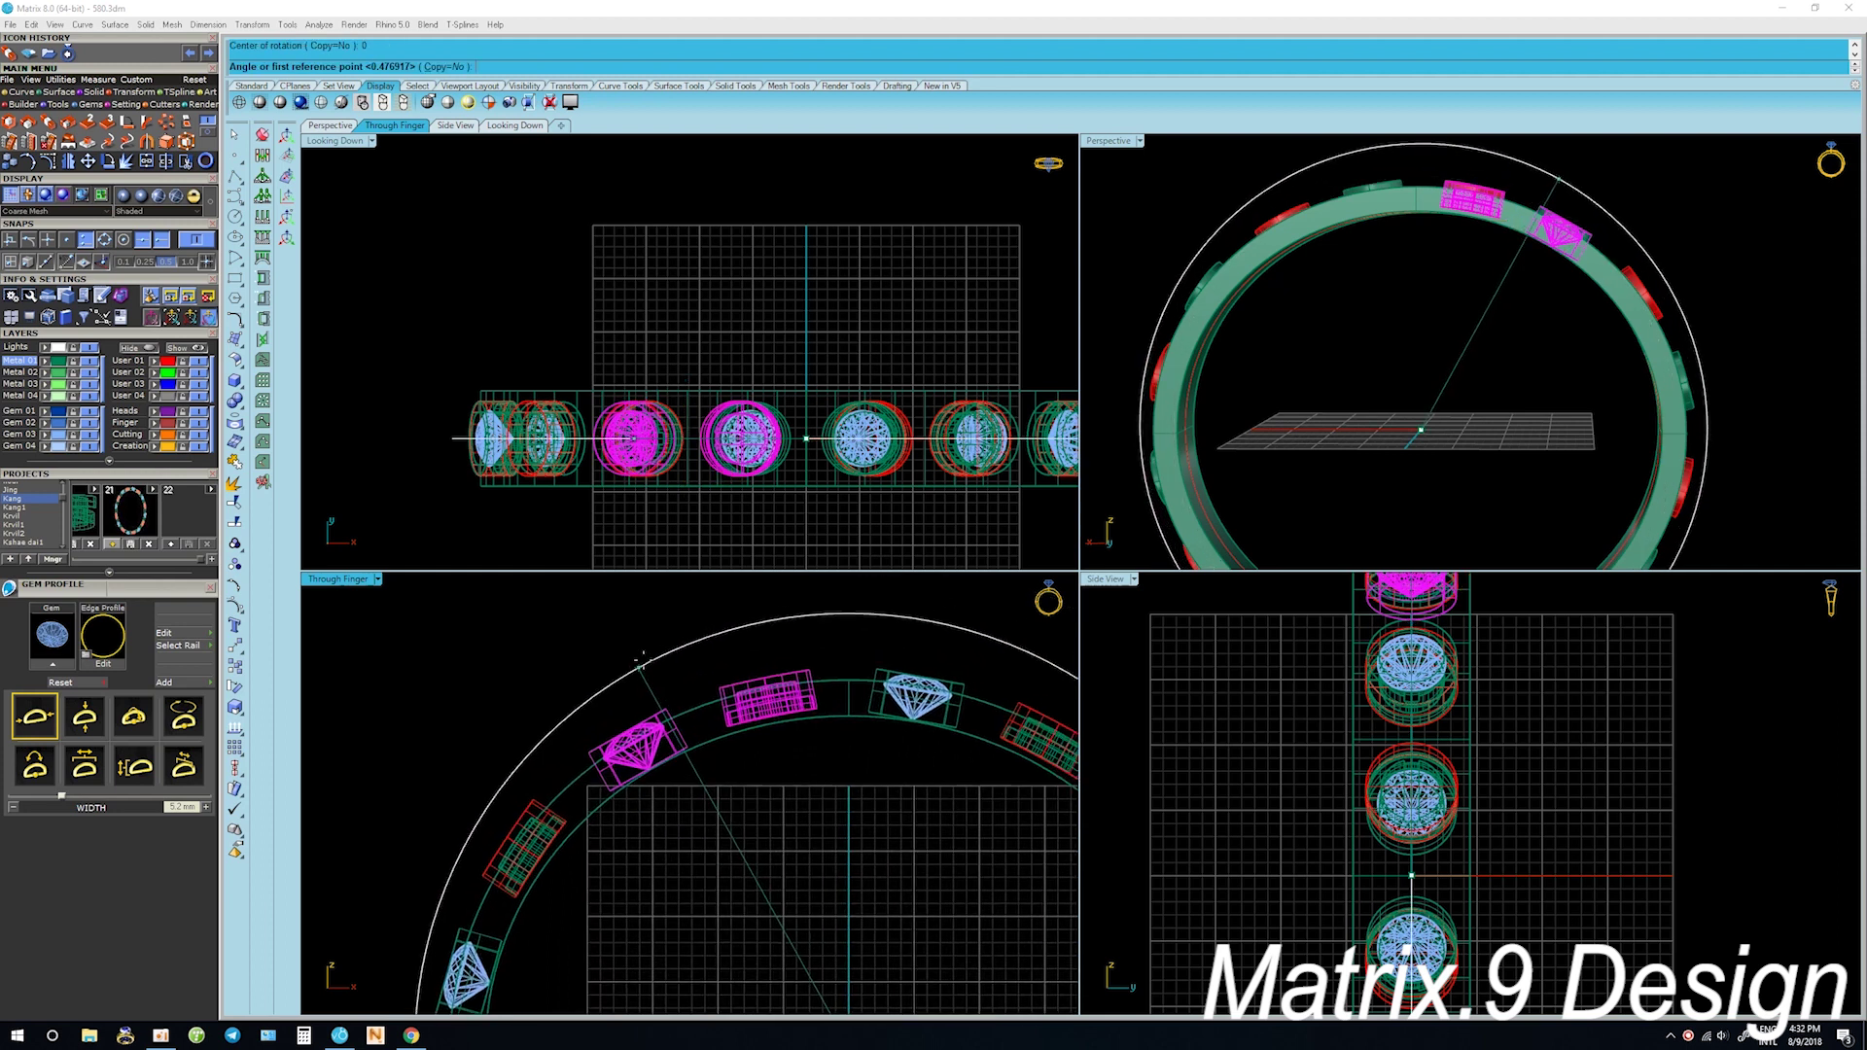
{"action": "left_click", "coordinate": [646, 609]}
{"action": "right_click", "coordinate": [648, 609]}
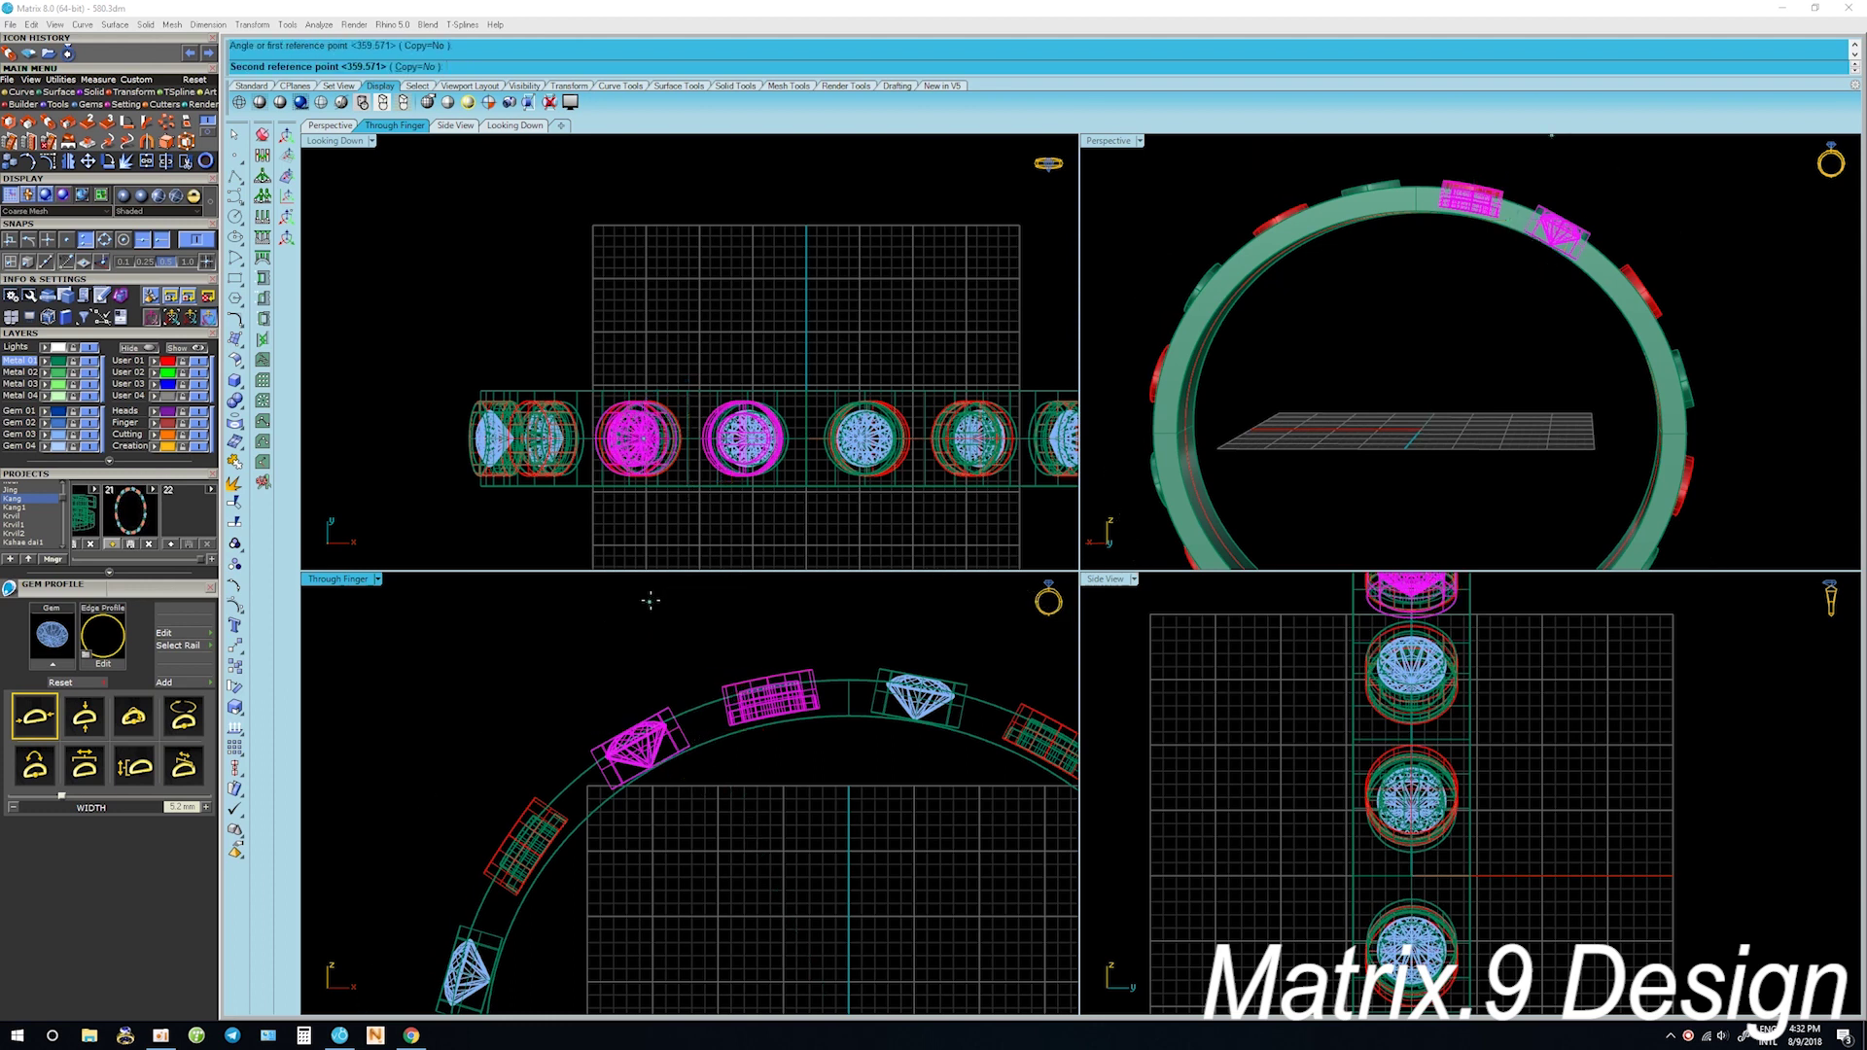
{"action": "left_click", "coordinate": [652, 601]}
{"action": "scroll", "coordinate": [846, 768], "scroll_direction": "down", "scroll_amount": 5}
{"action": "scroll", "coordinate": [828, 776], "scroll_direction": "down", "scroll_amount": 2}
{"action": "scroll", "coordinate": [763, 796], "scroll_direction": "up", "scroll_amount": 2}
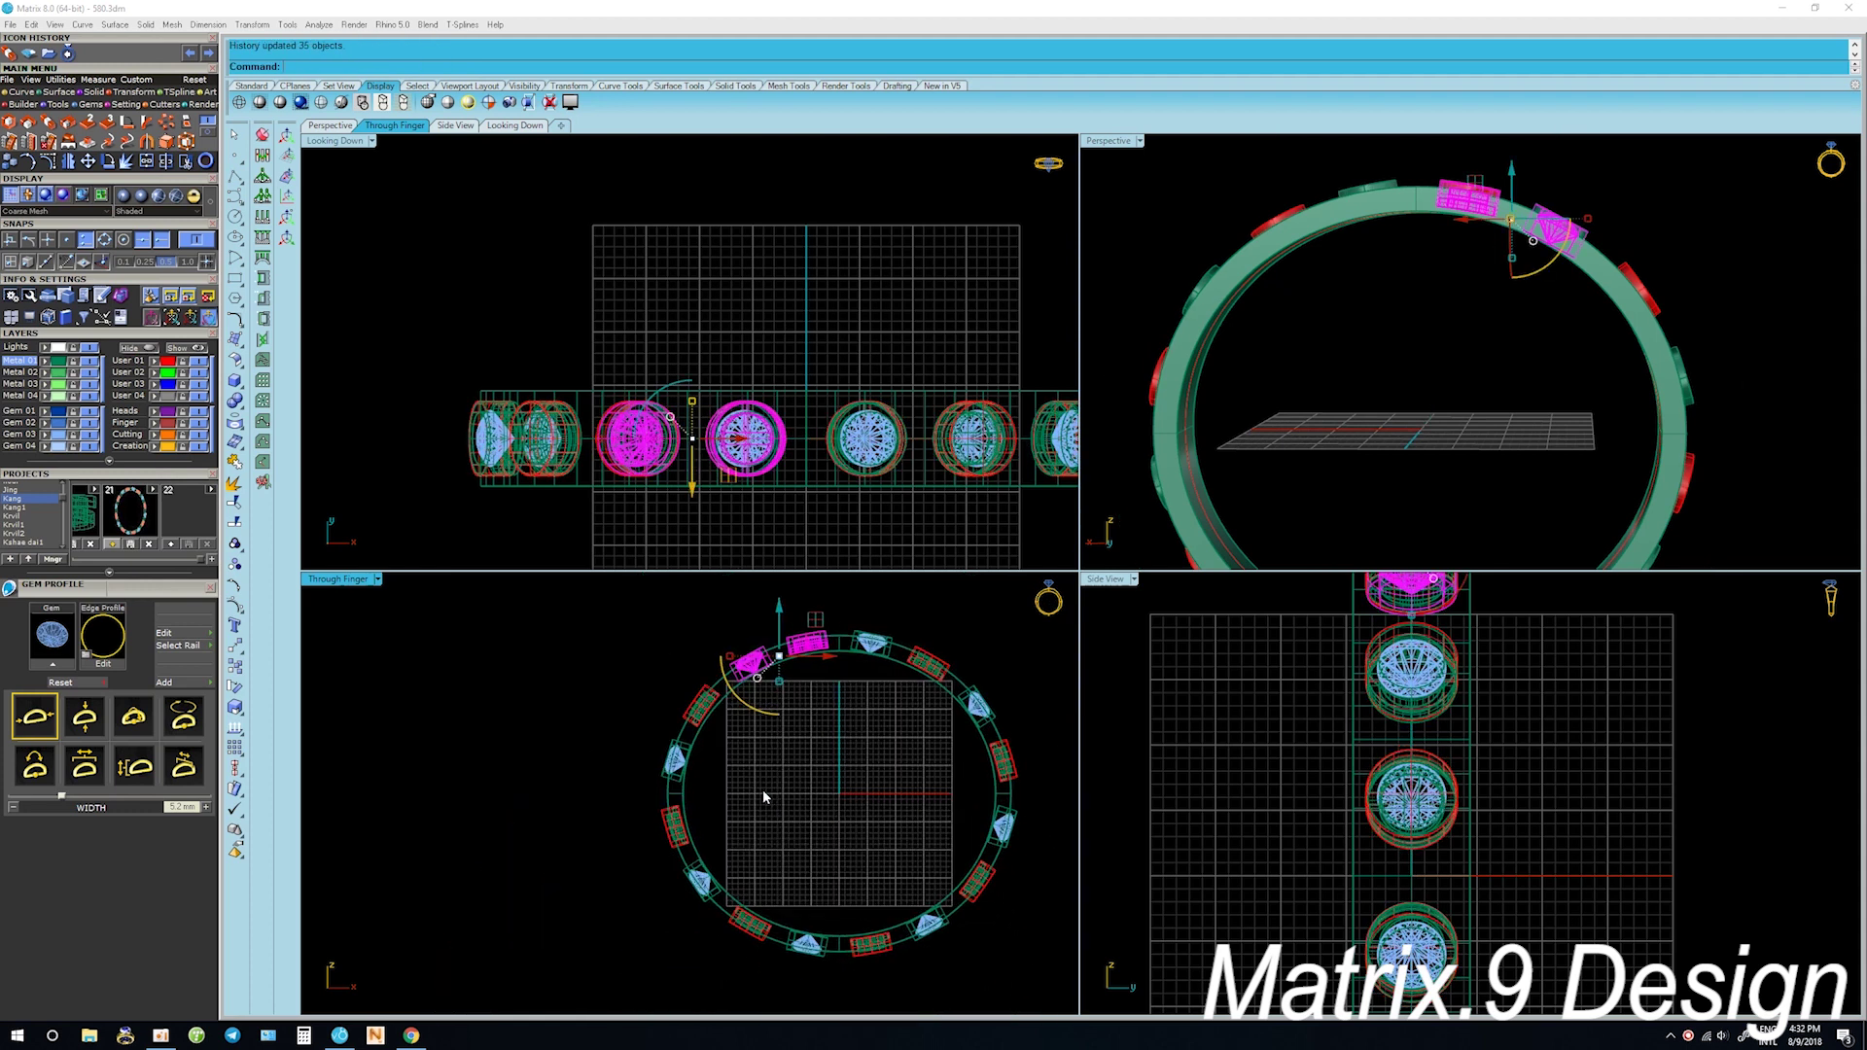
Orbit to a near top-down view and select the green band polysurface
{"action": "key", "text": "Escape"}
{"action": "scroll", "coordinate": [820, 662], "scroll_direction": "up", "scroll_amount": 1}
{"action": "scroll", "coordinate": [824, 655], "scroll_direction": "up", "scroll_amount": 1}
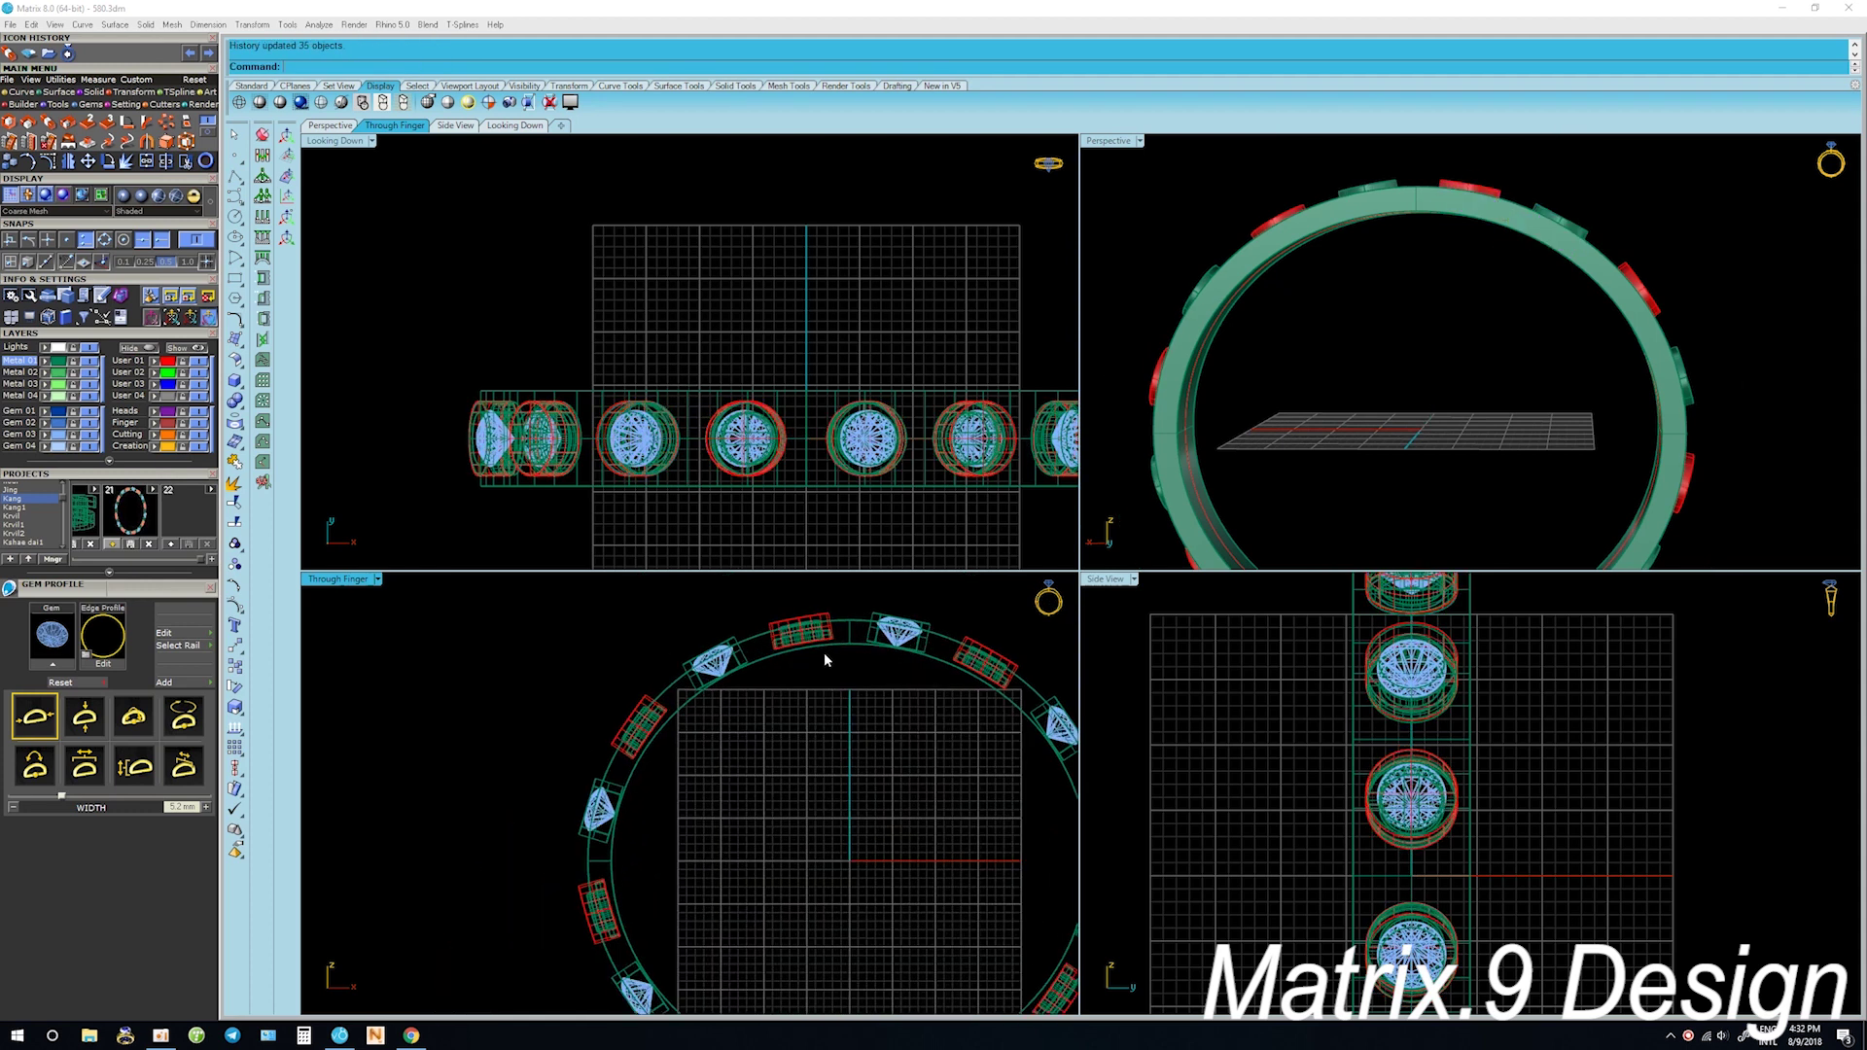
{"action": "right_click_drag", "start_coordinate": [1541, 252], "coordinate": [1496, 409]}
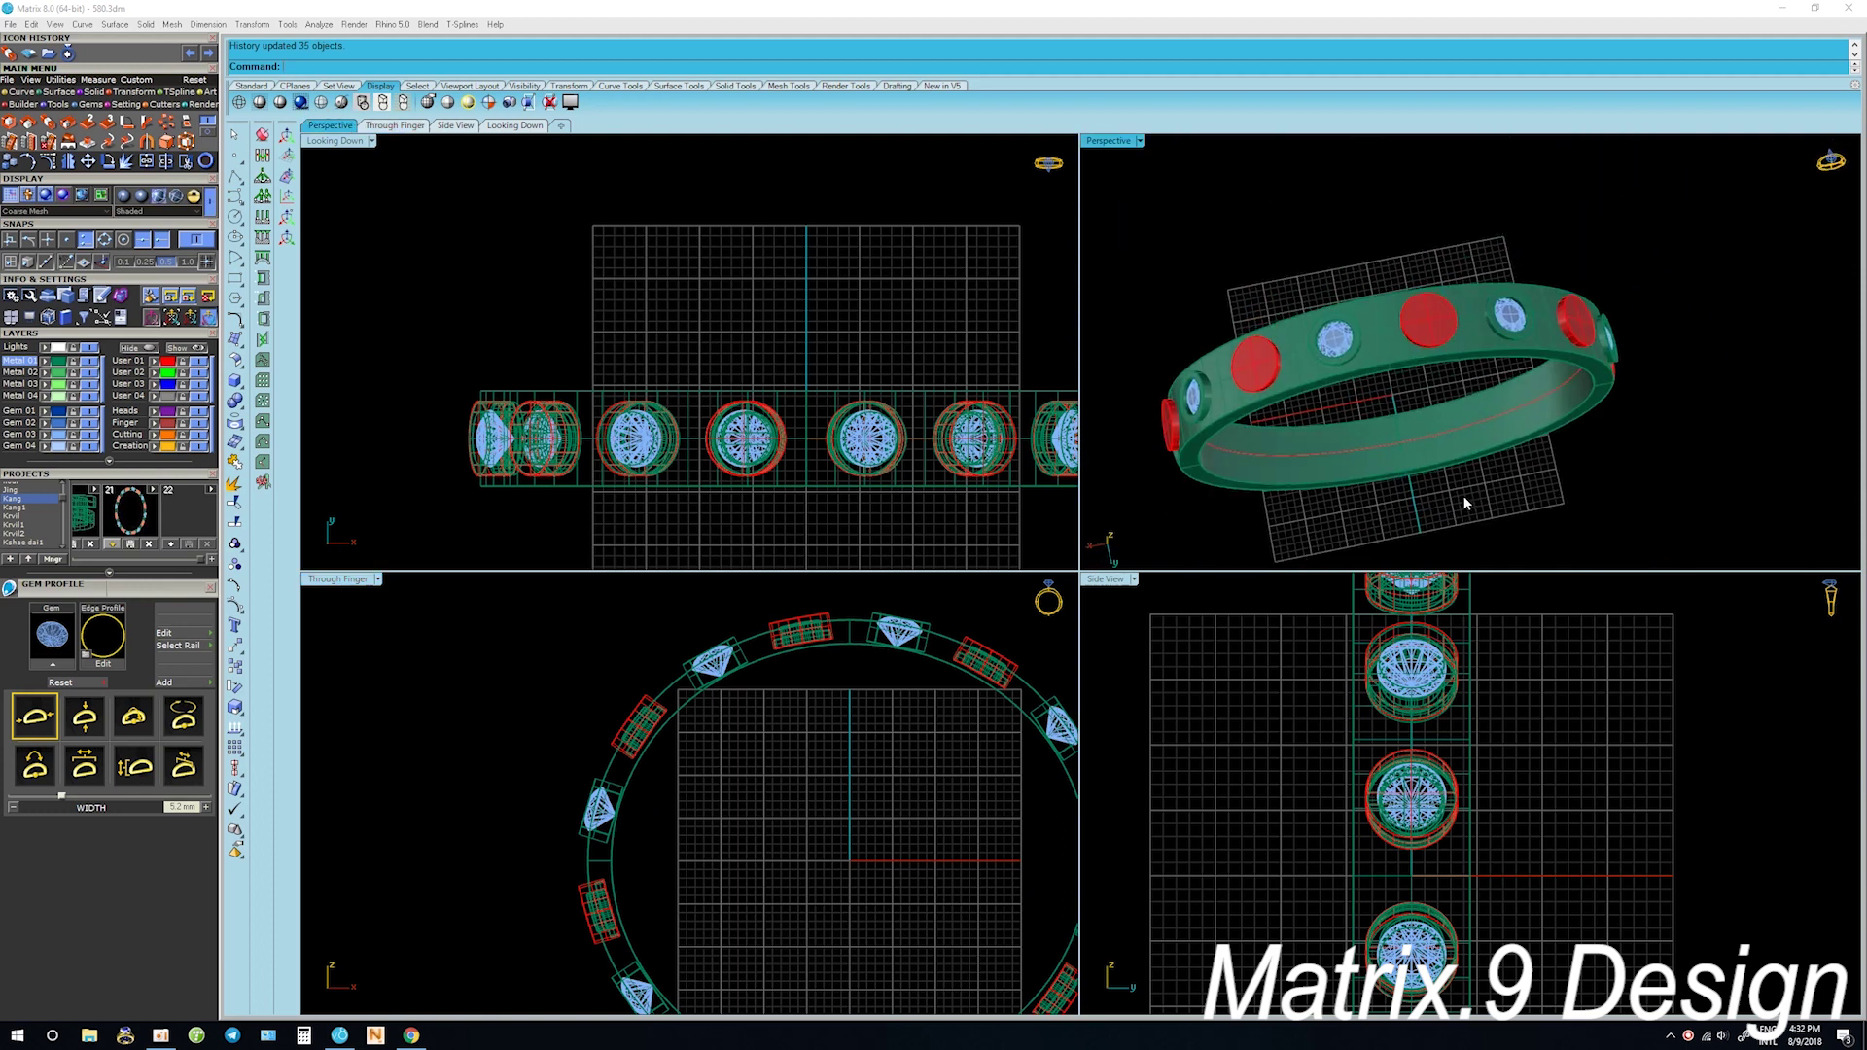
{"action": "right_click_drag", "start_coordinate": [1496, 410], "coordinate": [1297, 332]}
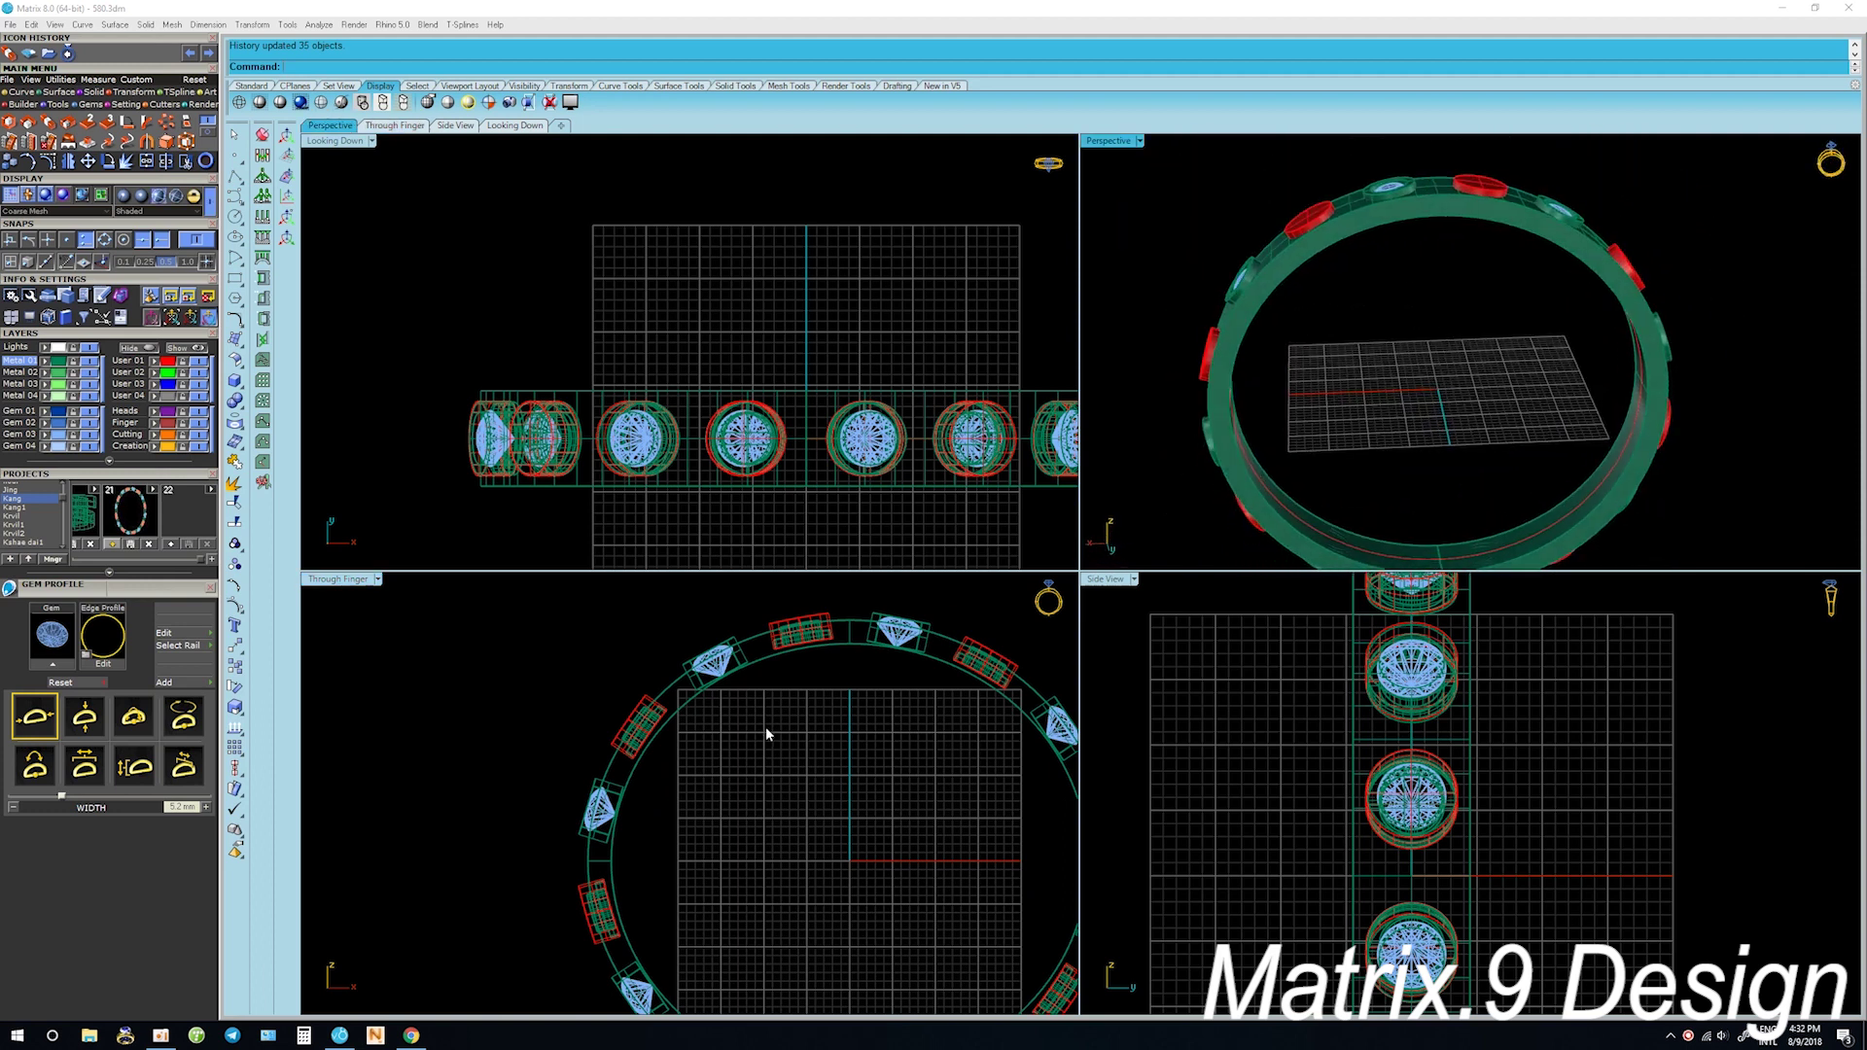
{"action": "scroll", "coordinate": [766, 729], "scroll_direction": "down", "scroll_amount": 3}
{"action": "scroll", "coordinate": [770, 681], "scroll_direction": "up", "scroll_amount": 1}
{"action": "scroll", "coordinate": [783, 642], "scroll_direction": "up", "scroll_amount": 1}
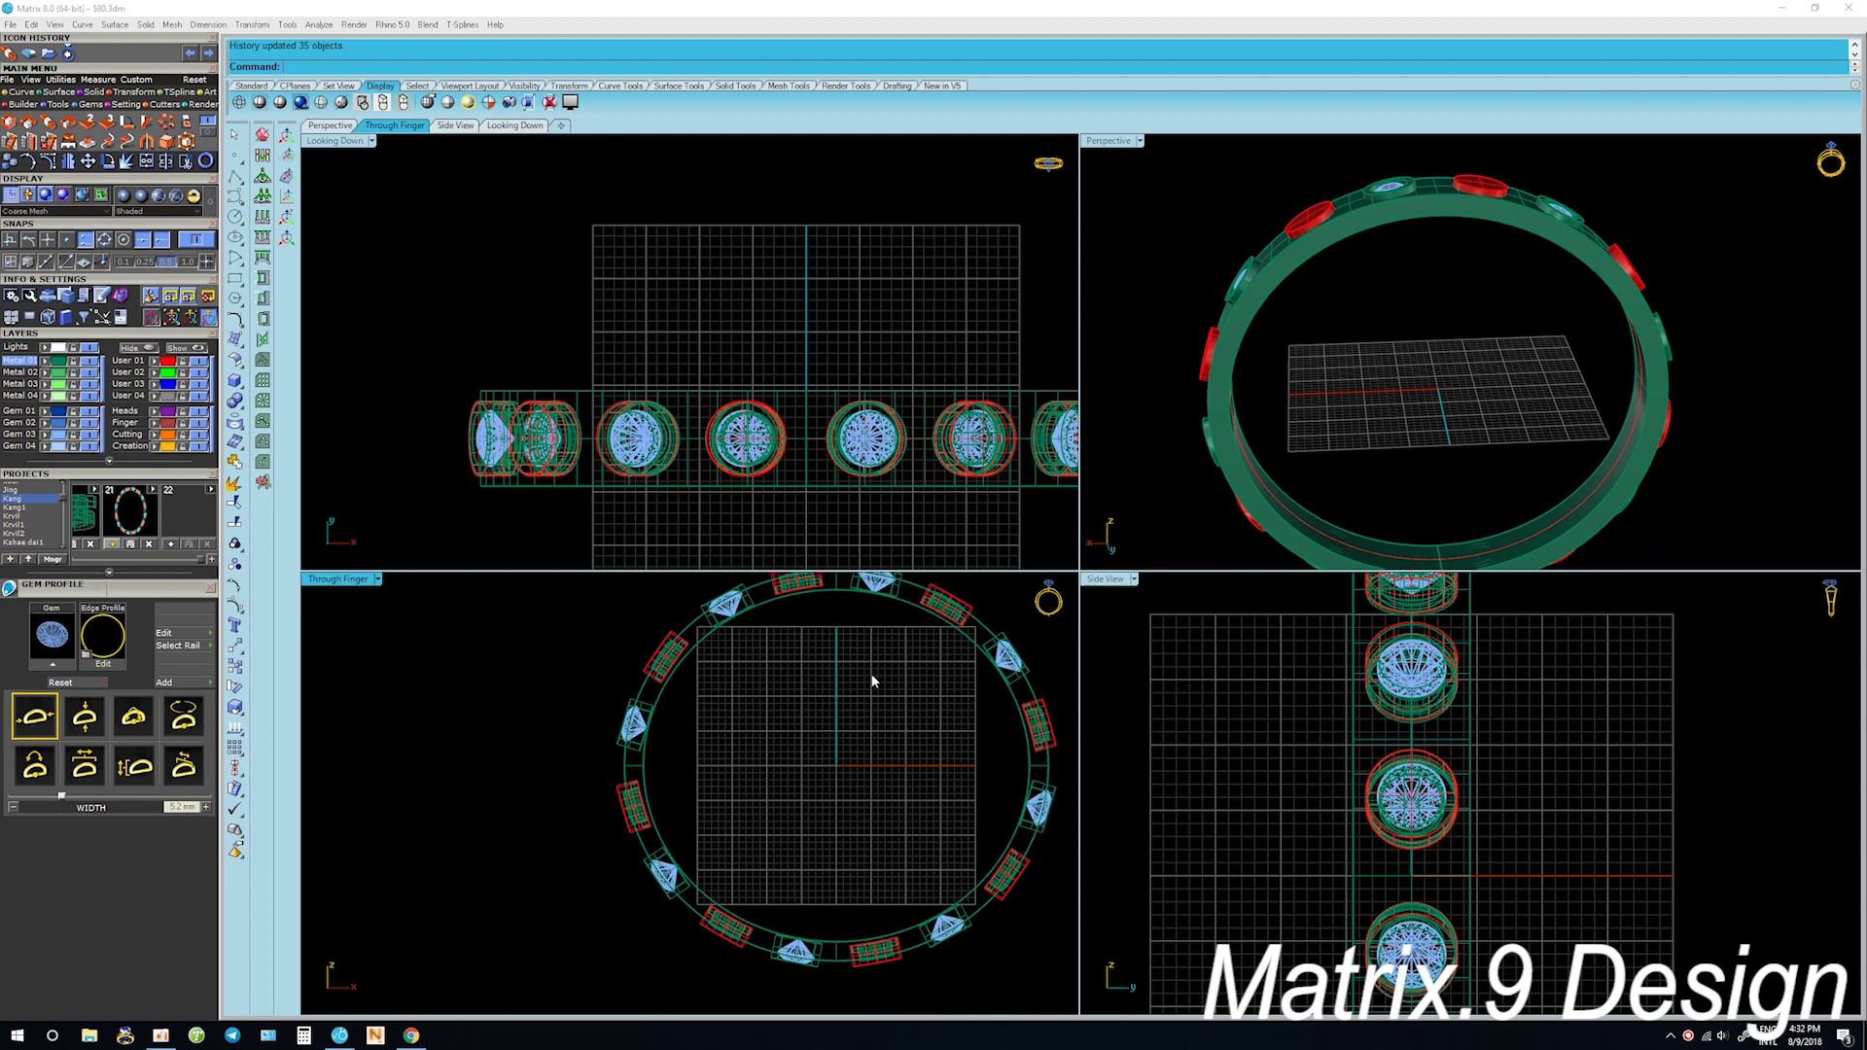
{"action": "scroll", "coordinate": [873, 681], "scroll_direction": "down", "scroll_amount": 2}
{"action": "left_click", "coordinate": [1282, 269]}
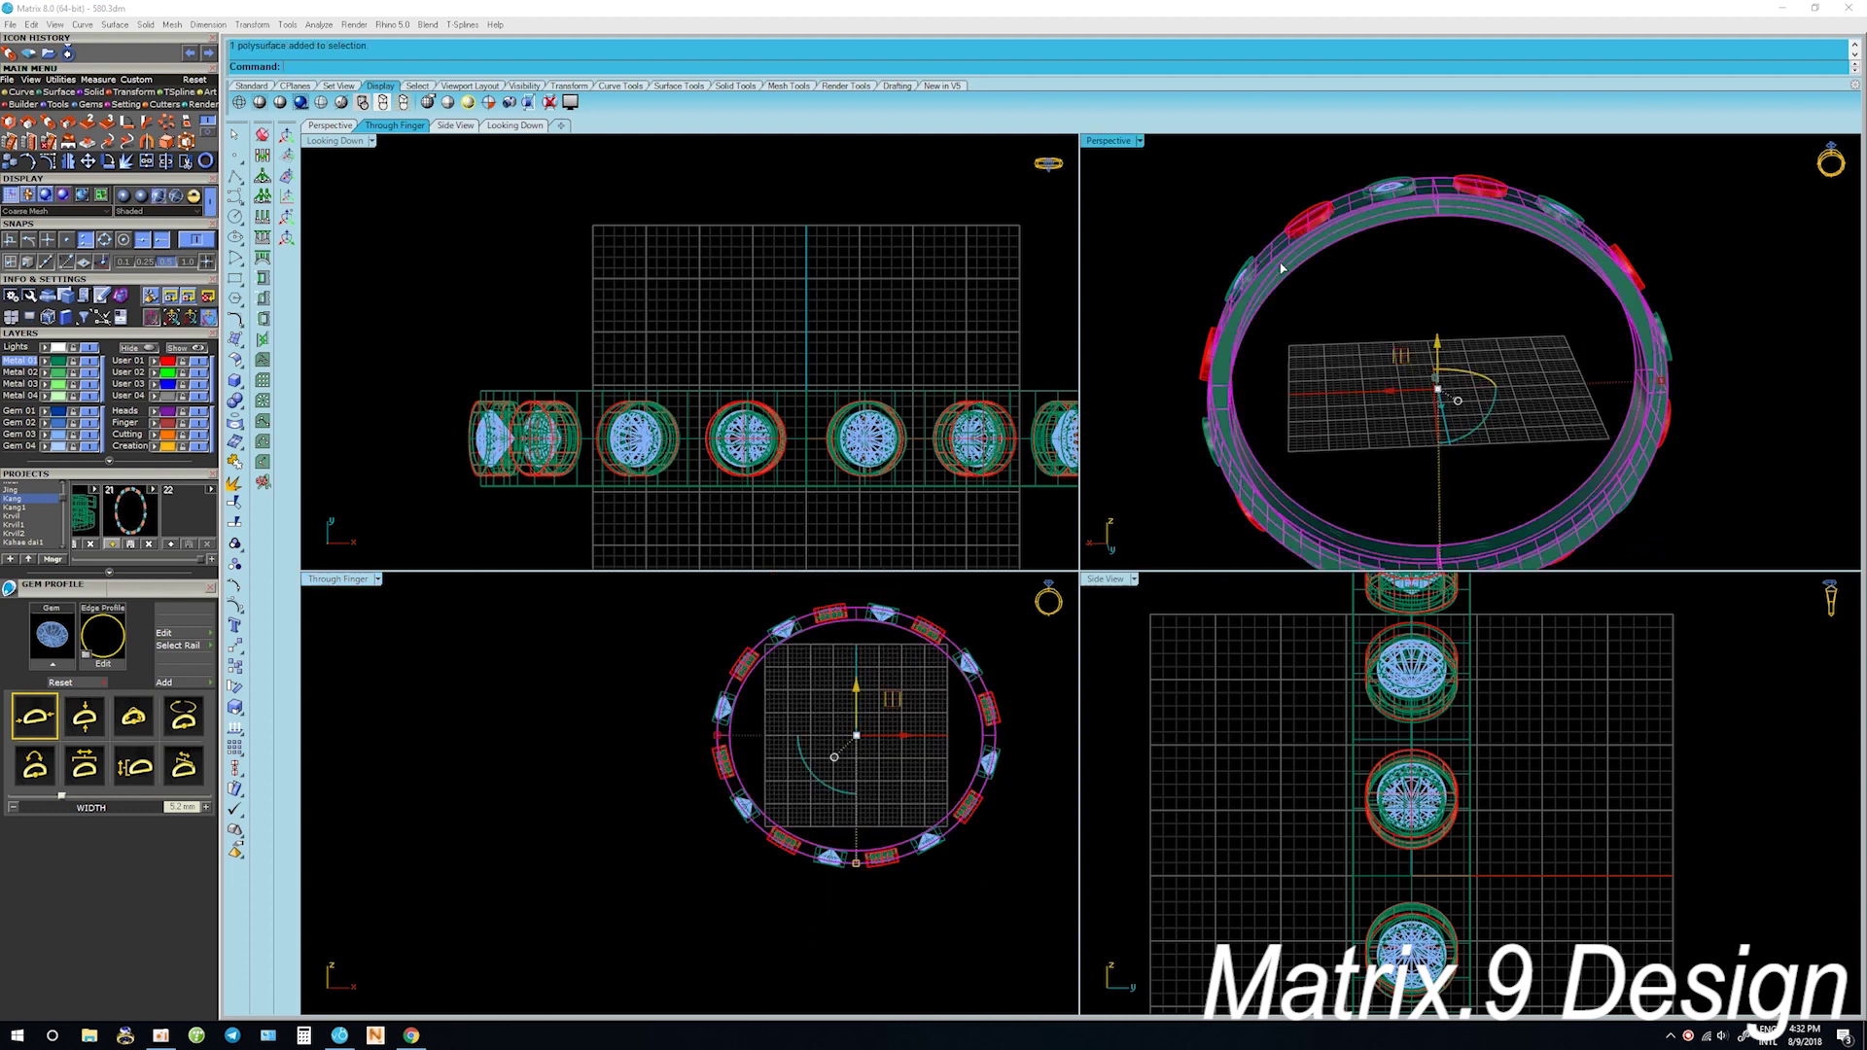
Boolean-subtract the red cutter polysurfaces from the green band and orbit to inspect the recesses
{"action": "right_click_drag", "start_coordinate": [1282, 269], "coordinate": [1305, 263]}
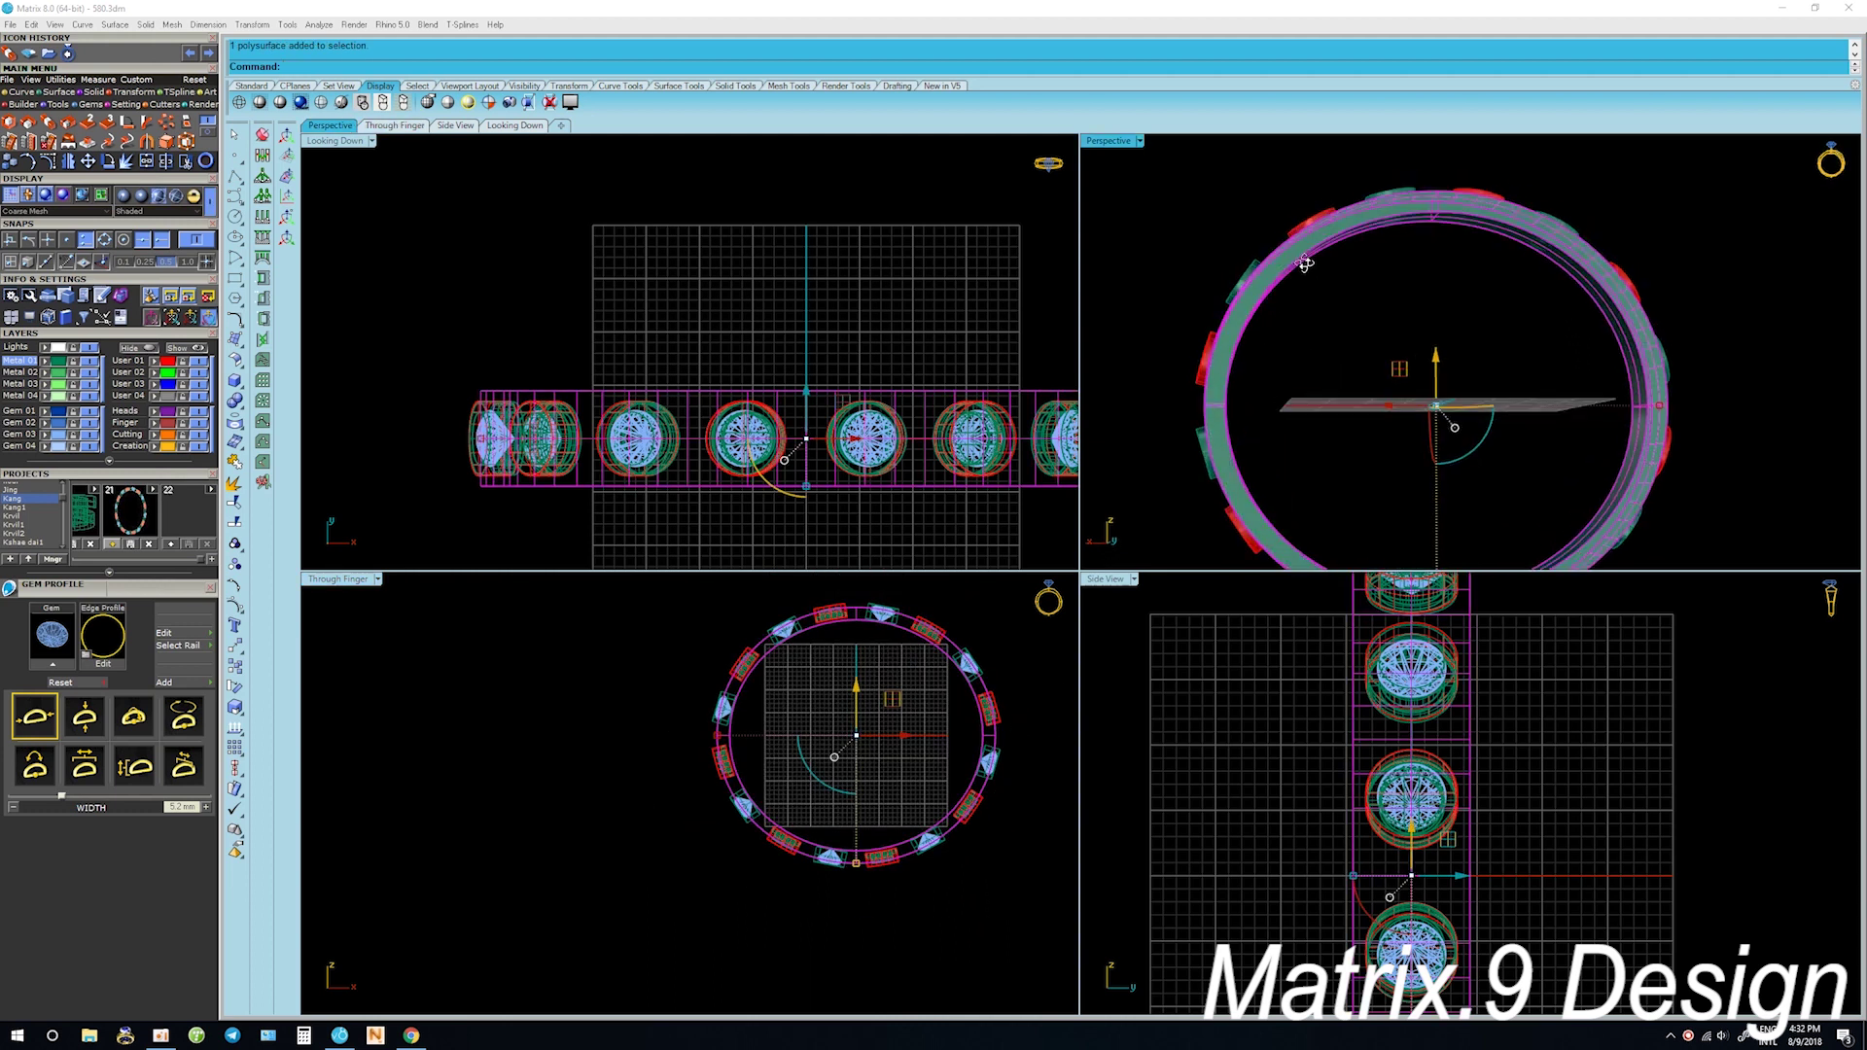
{"action": "right_click_drag", "start_coordinate": [1347, 324], "coordinate": [1348, 331]}
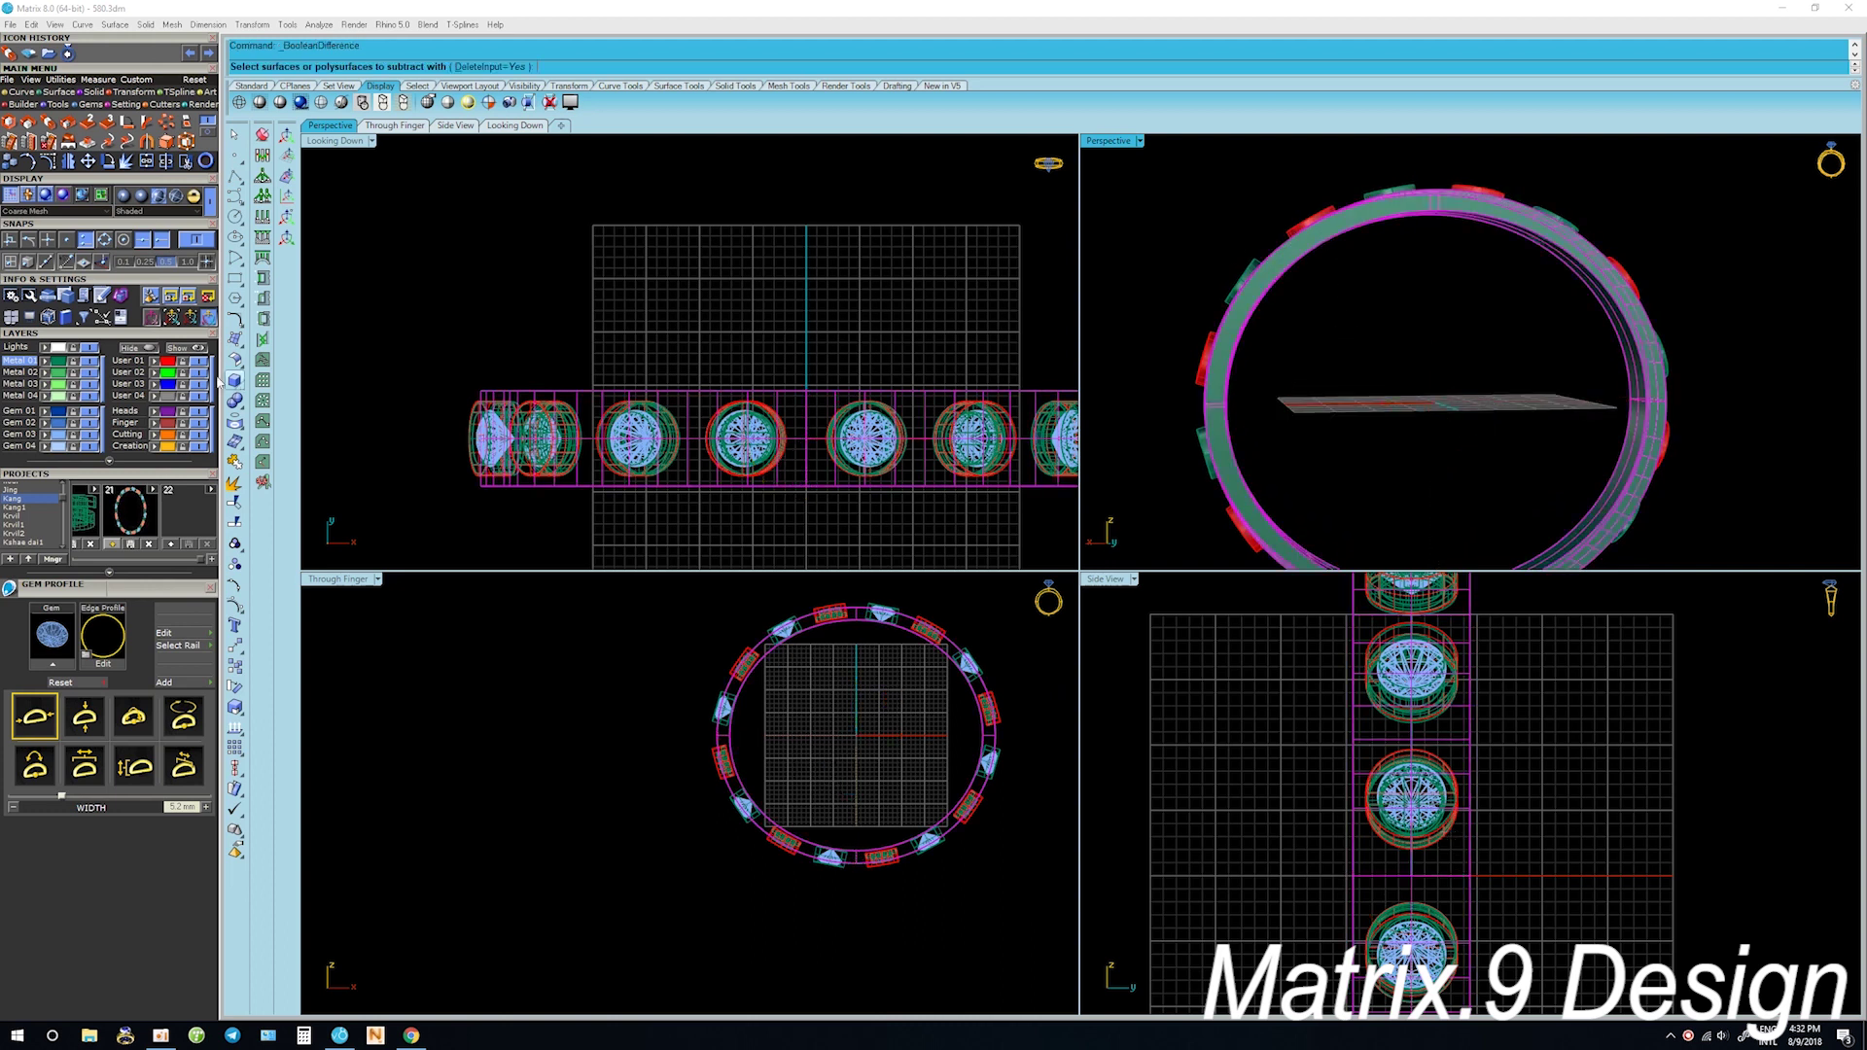
{"action": "left_click", "coordinate": [166, 362]}
{"action": "key", "text": "Return"}
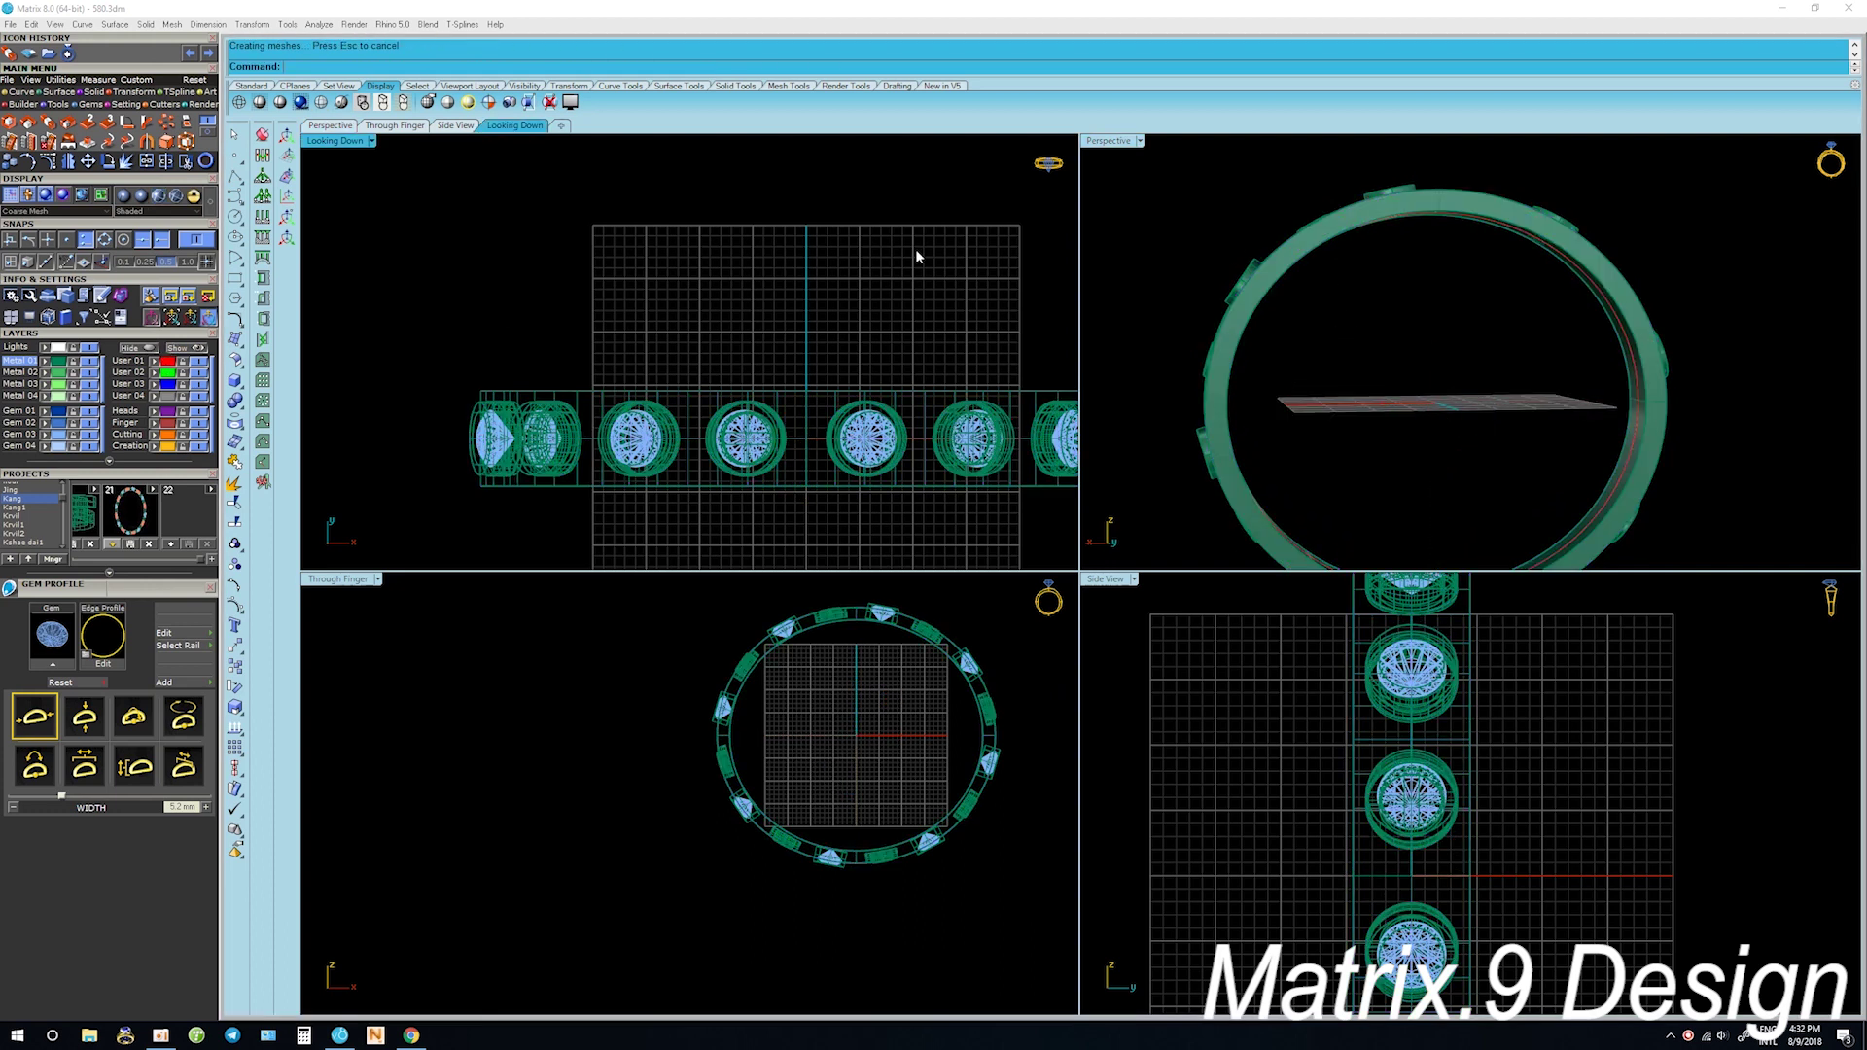
{"action": "right_click_drag", "start_coordinate": [1362, 309], "coordinate": [1255, 429]}
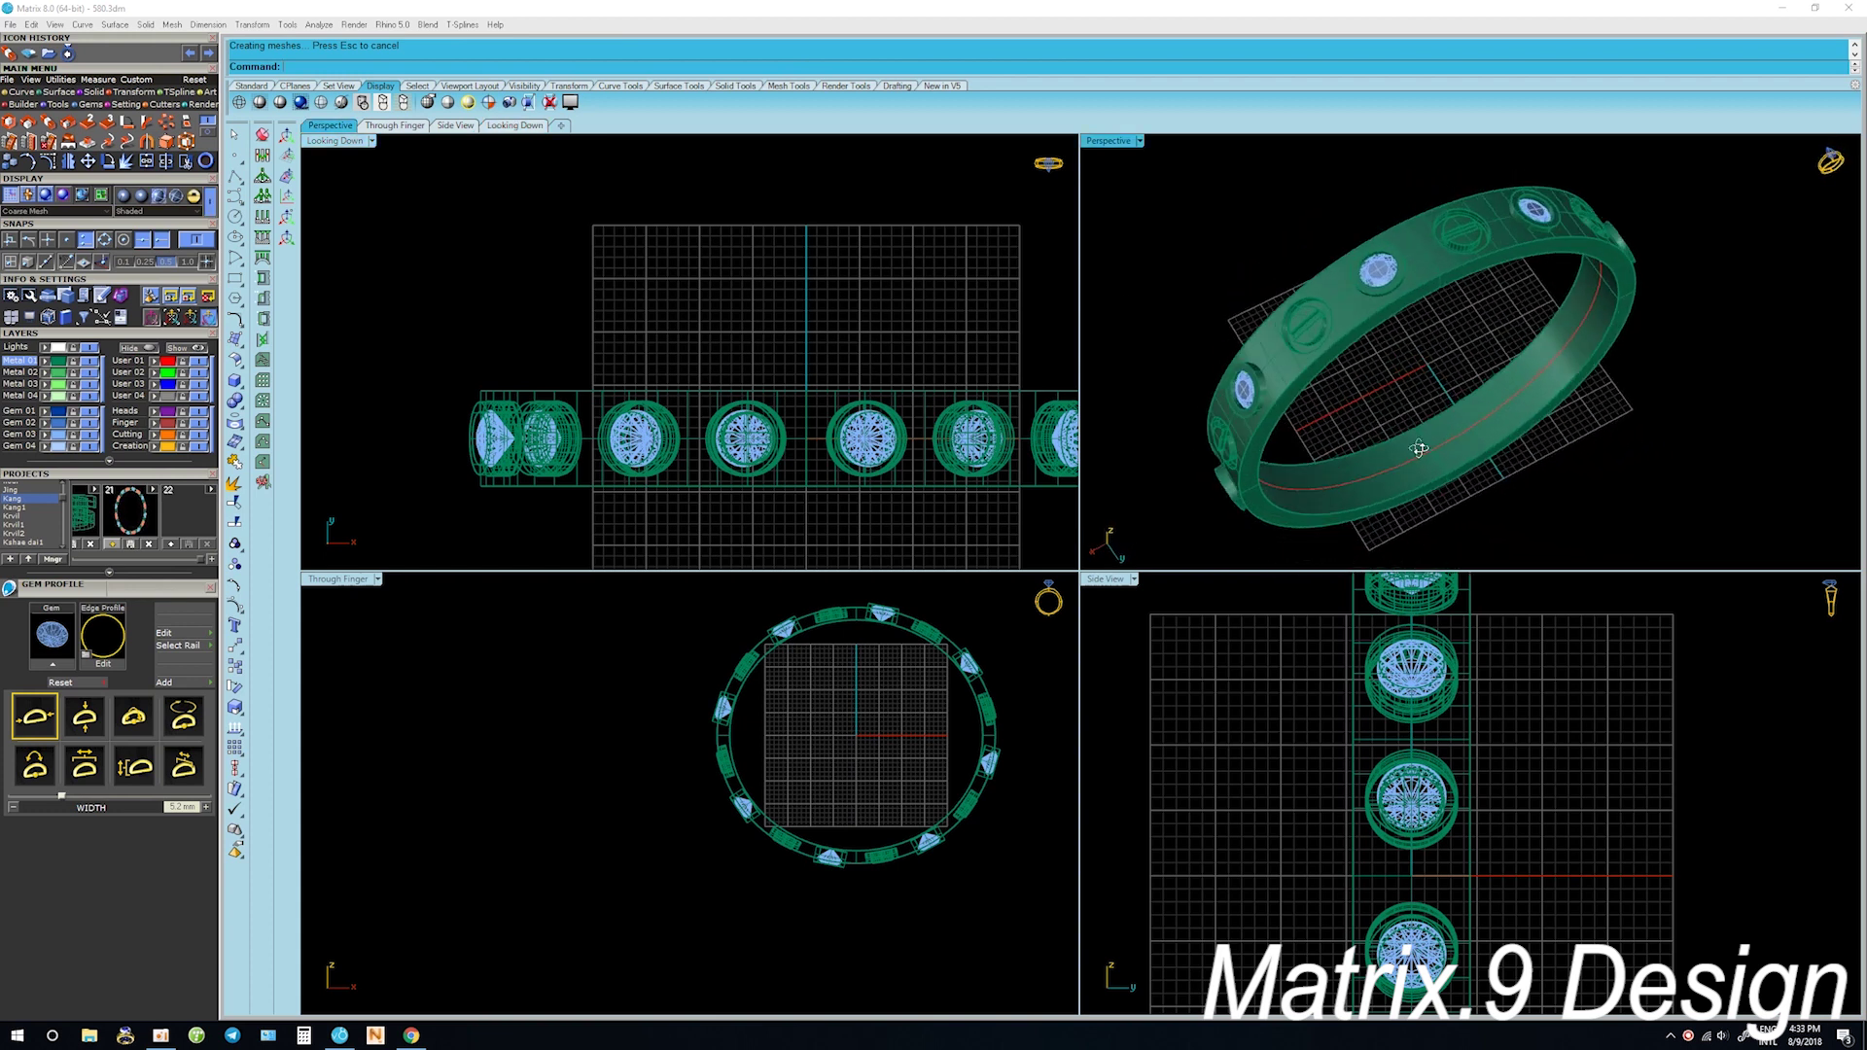
{"action": "right_click_drag", "start_coordinate": [1280, 388], "coordinate": [1309, 274]}
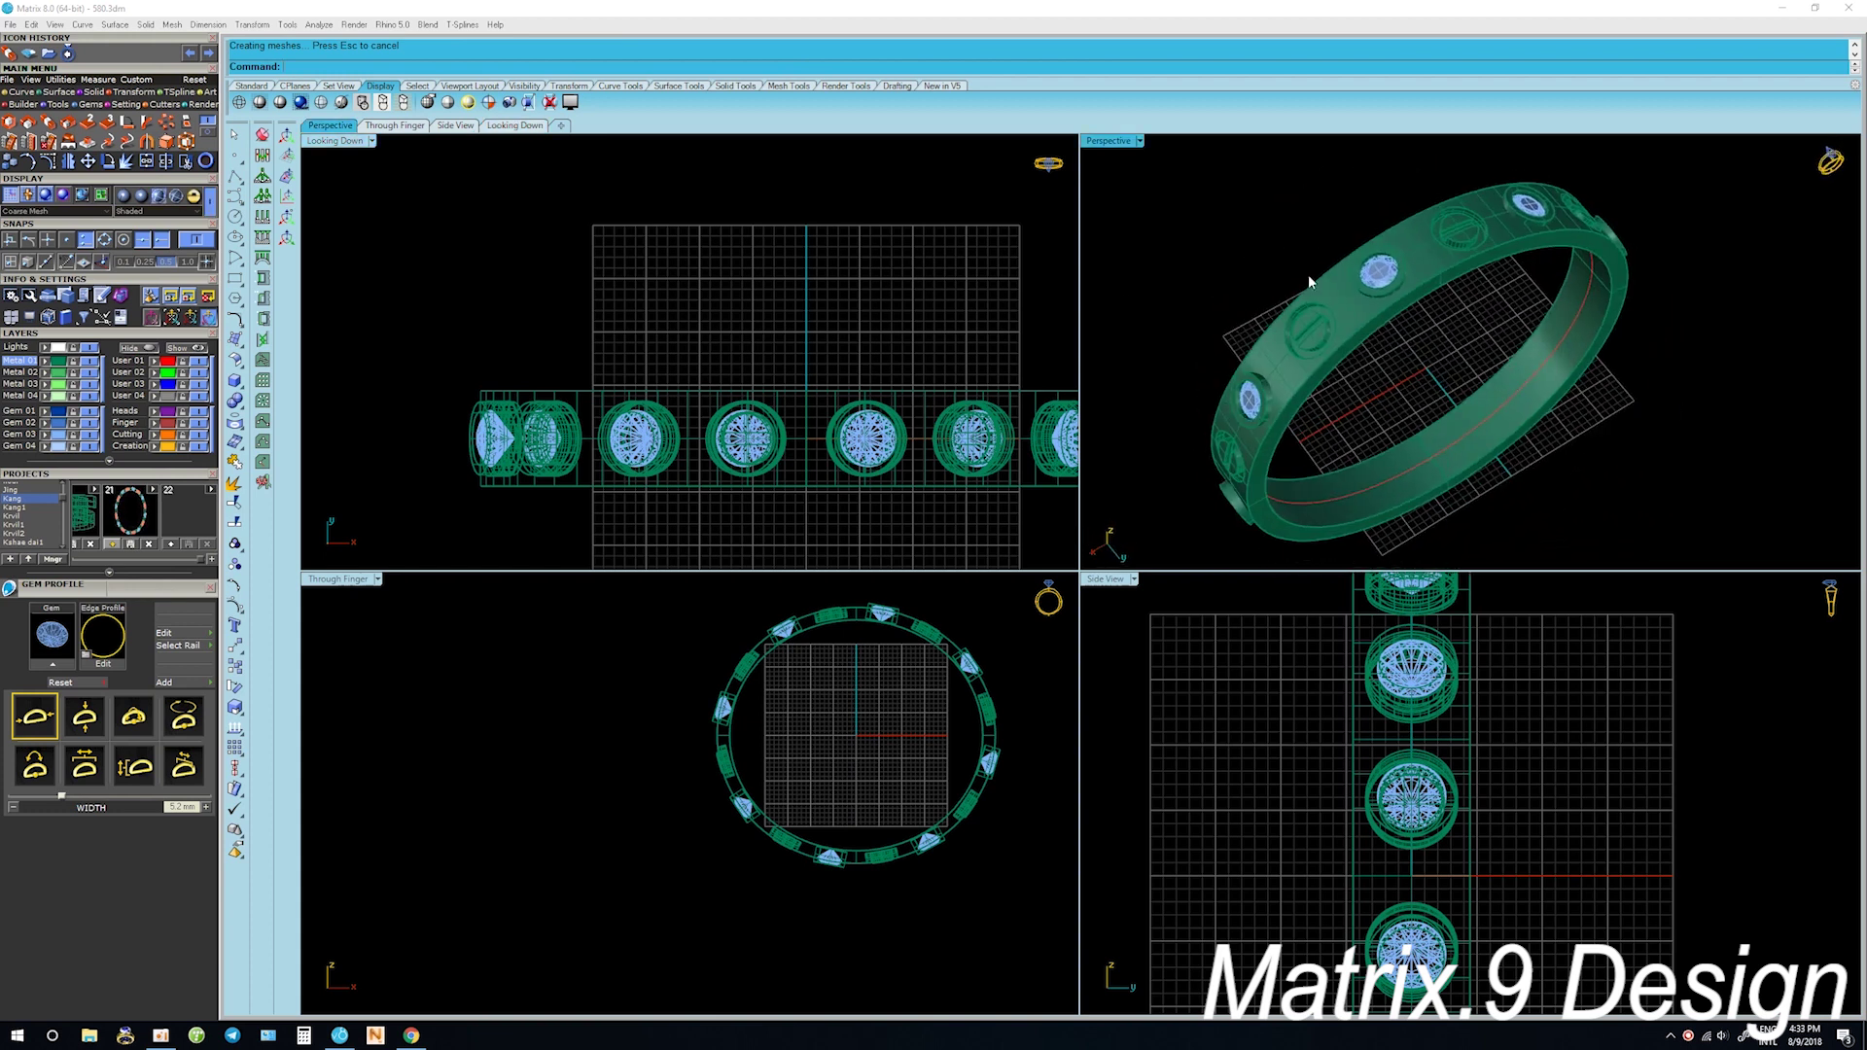
{"action": "double_click", "coordinate": [1105, 146]}
{"action": "mouse_move", "coordinate": [1103, 138]}
{"action": "right_mouse_down"}
{"action": "mouse_move", "coordinate": [800, 455]}
{"action": "mouse_move", "coordinate": [791, 421]}
{"action": "mouse_move", "coordinate": [999, 405]}
{"action": "mouse_move", "coordinate": [854, 396]}
{"action": "right_mouse_up"}
Switch the maximized Perspective view to Machine display and orbit the ring upright
{"action": "scroll", "coordinate": [999, 404], "scroll_direction": "up", "scroll_amount": 3}
{"action": "scroll", "coordinate": [954, 467], "scroll_direction": "down", "scroll_amount": 3}
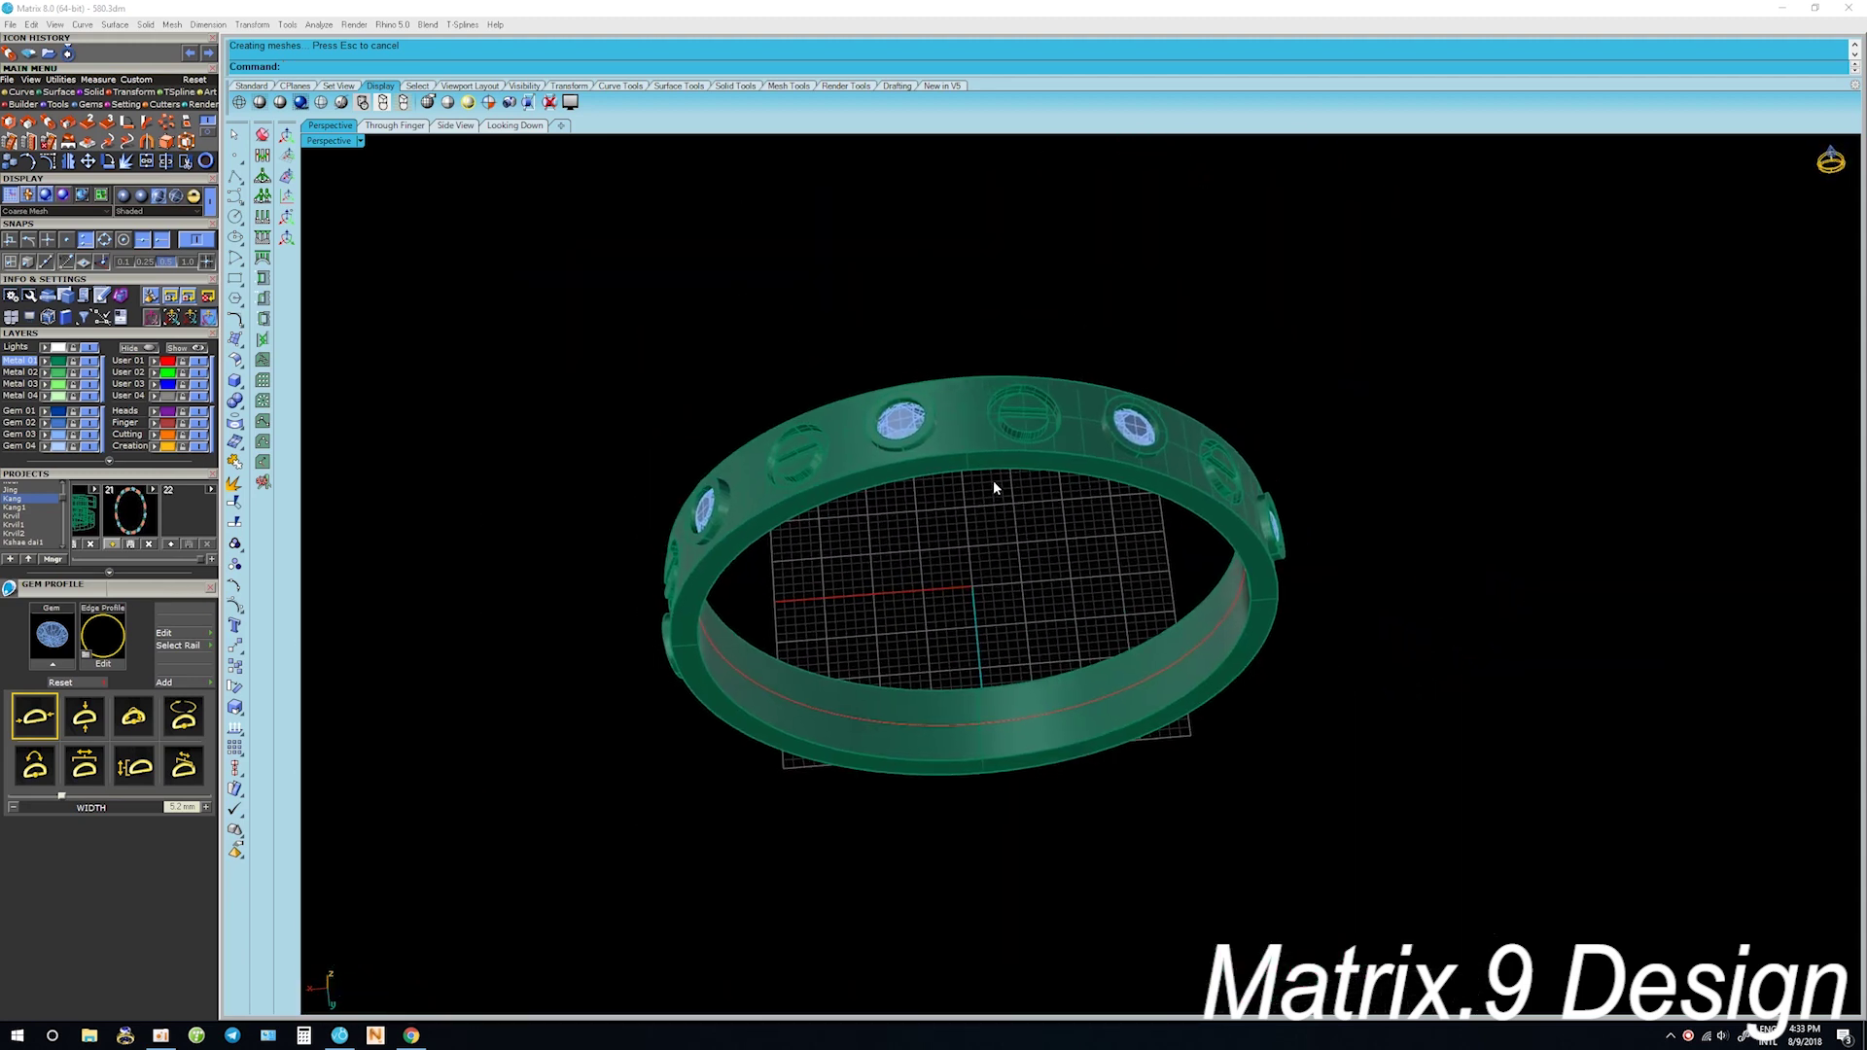
{"action": "scroll", "coordinate": [996, 492], "scroll_direction": "up", "scroll_amount": 2}
{"action": "left_click", "coordinate": [141, 196]}
{"action": "mouse_move", "coordinate": [972, 583]}
{"action": "right_mouse_down"}
{"action": "mouse_move", "coordinate": [963, 596]}
{"action": "mouse_move", "coordinate": [867, 542]}
{"action": "mouse_move", "coordinate": [878, 487]}
{"action": "mouse_move", "coordinate": [1022, 534]}
{"action": "mouse_move", "coordinate": [1227, 512]}
{"action": "mouse_move", "coordinate": [1387, 651]}
{"action": "mouse_move", "coordinate": [1379, 696]}
{"action": "mouse_move", "coordinate": [1334, 750]}
{"action": "mouse_move", "coordinate": [1251, 772]}
{"action": "mouse_move", "coordinate": [1150, 763]}
{"action": "mouse_move", "coordinate": [1030, 575]}
{"action": "mouse_move", "coordinate": [1030, 529]}
{"action": "mouse_move", "coordinate": [1118, 442]}
{"action": "mouse_move", "coordinate": [1121, 377]}
{"action": "mouse_move", "coordinate": [1145, 367]}
{"action": "mouse_move", "coordinate": [1196, 563]}
{"action": "mouse_move", "coordinate": [1316, 634]}
{"action": "mouse_move", "coordinate": [1188, 641]}
{"action": "mouse_move", "coordinate": [1079, 766]}
{"action": "mouse_move", "coordinate": [1013, 593]}
{"action": "mouse_move", "coordinate": [1051, 534]}
{"action": "mouse_move", "coordinate": [968, 396]}
{"action": "mouse_move", "coordinate": [1025, 613]}
{"action": "mouse_move", "coordinate": [1055, 434]}
{"action": "mouse_move", "coordinate": [809, 465]}
{"action": "mouse_move", "coordinate": [951, 500]}
{"action": "mouse_move", "coordinate": [854, 500]}
{"action": "mouse_move", "coordinate": [917, 580]}
{"action": "right_mouse_up"}
{"action": "scroll", "coordinate": [915, 506], "scroll_direction": "down", "scroll_amount": 2}
{"action": "scroll", "coordinate": [956, 529], "scroll_direction": "up", "scroll_amount": 2}
{"action": "scroll", "coordinate": [980, 309], "scroll_direction": "up", "scroll_amount": 5}
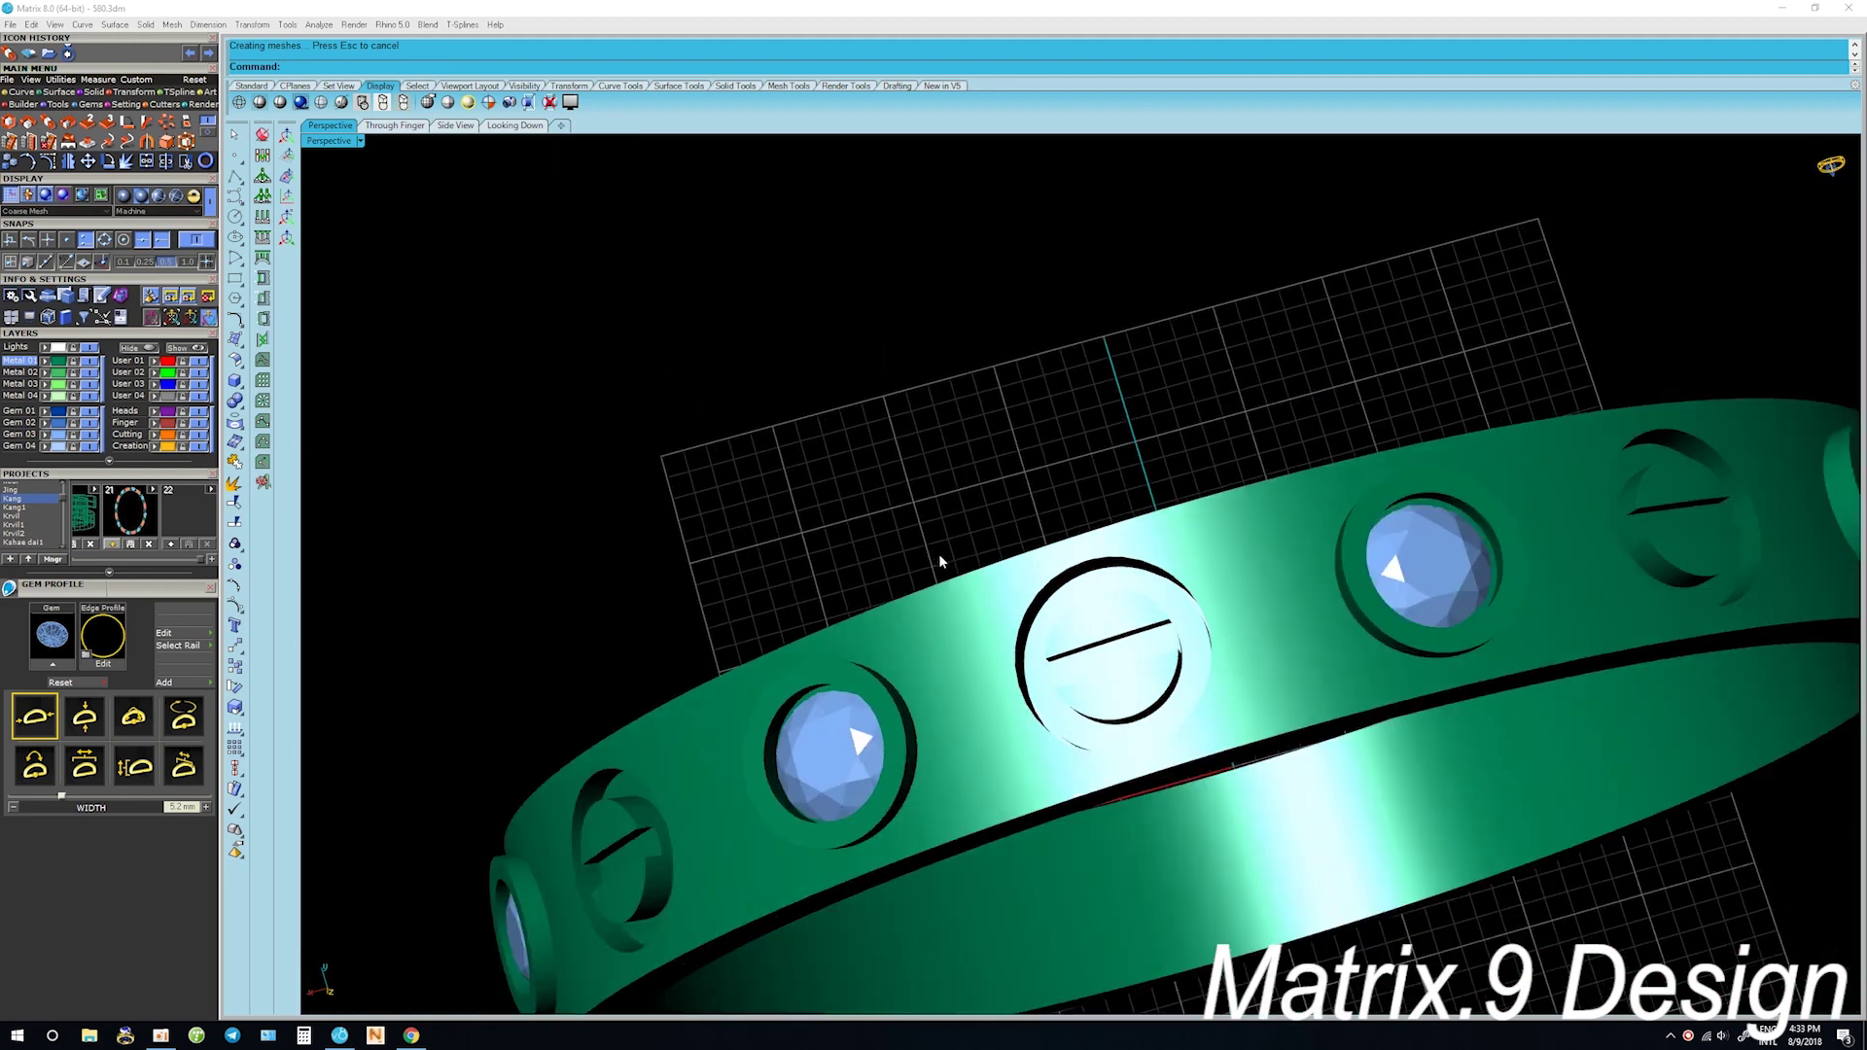
{"action": "scroll", "coordinate": [937, 554], "scroll_direction": "down", "scroll_amount": 5}
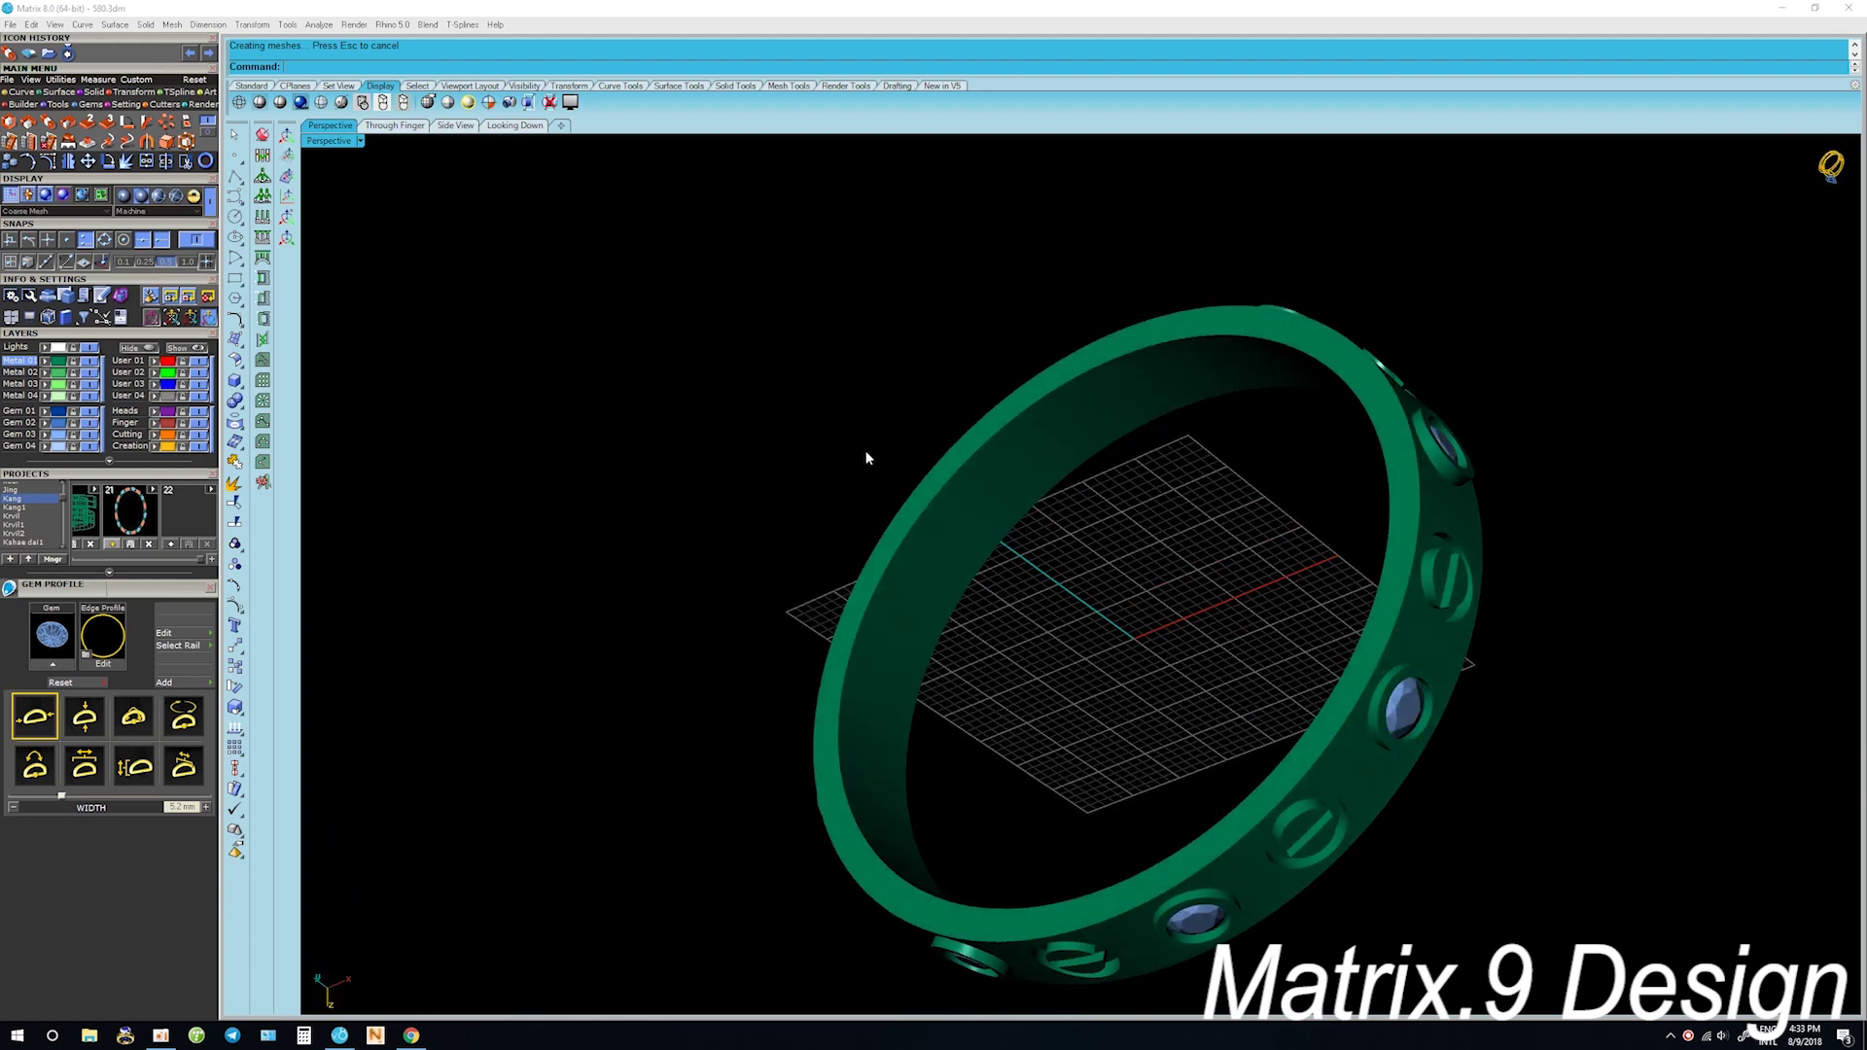